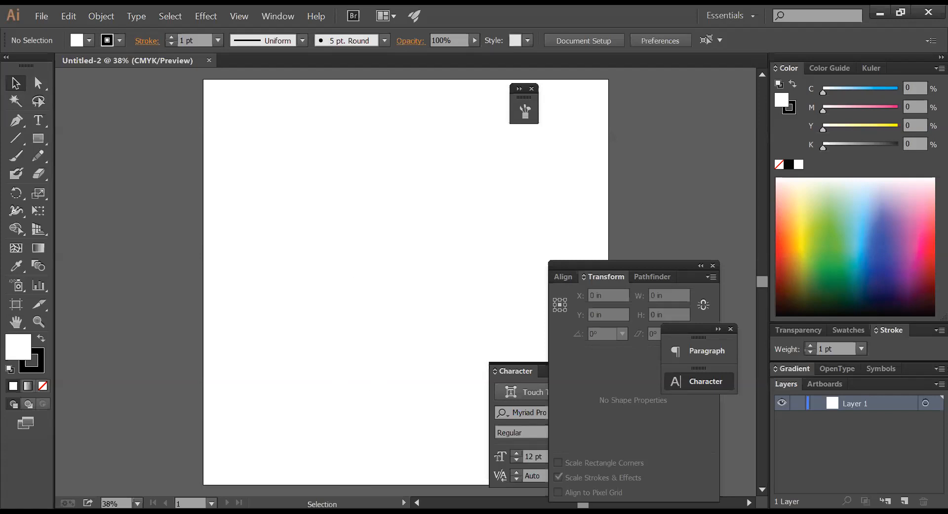
- Draw a tall 3.53 × 5.78 in blue rectangle on the artboard
key("ctrl+space")
left_click_drag(271, 148, 573, 271)
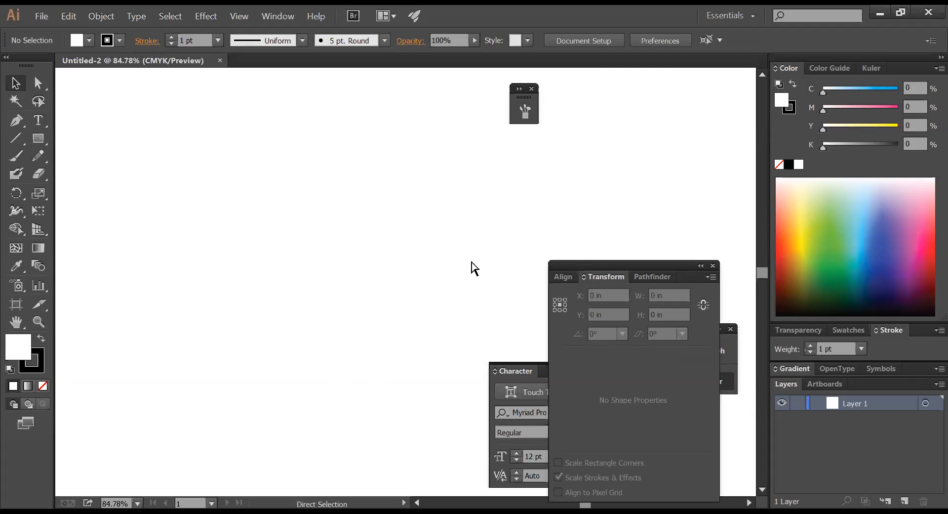
key("ctrl+0")
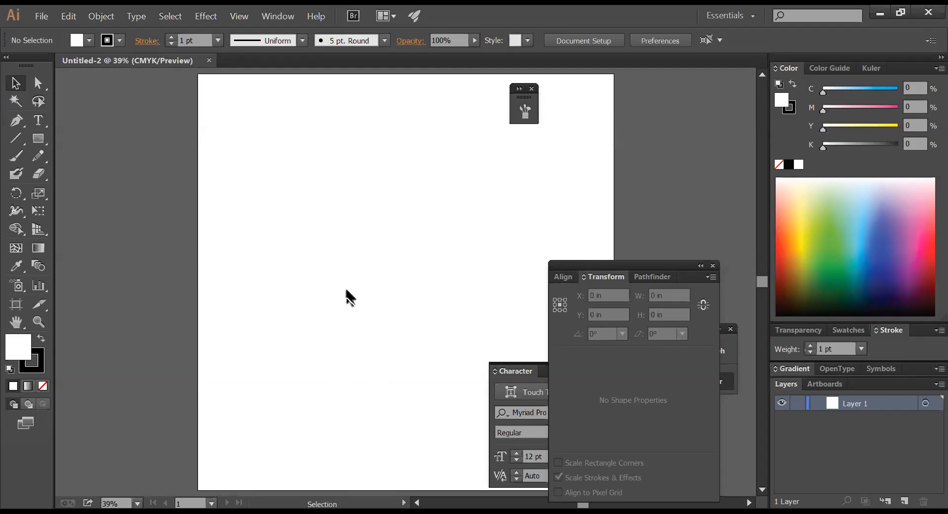
key("ctrl+space")
left_click_drag(236, 128, 525, 192)
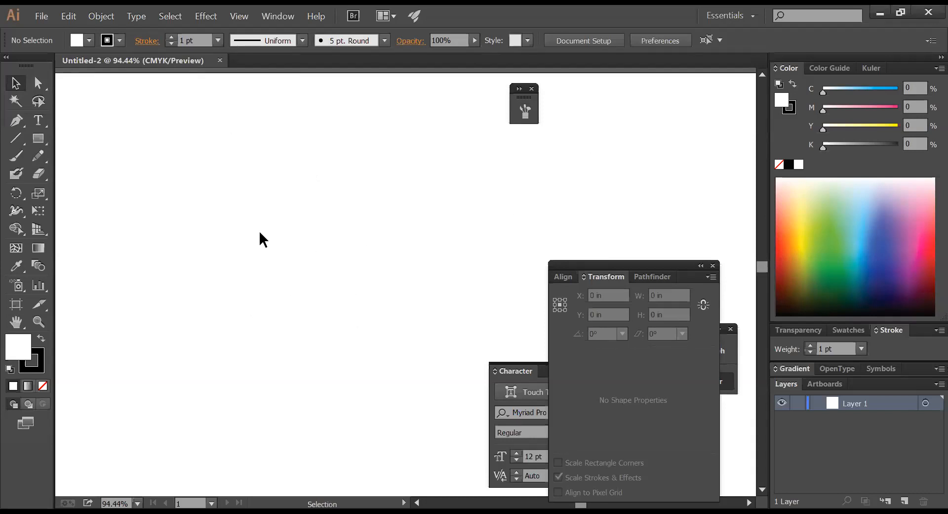
left_click(38, 138)
left_click_drag(298, 119, 416, 314)
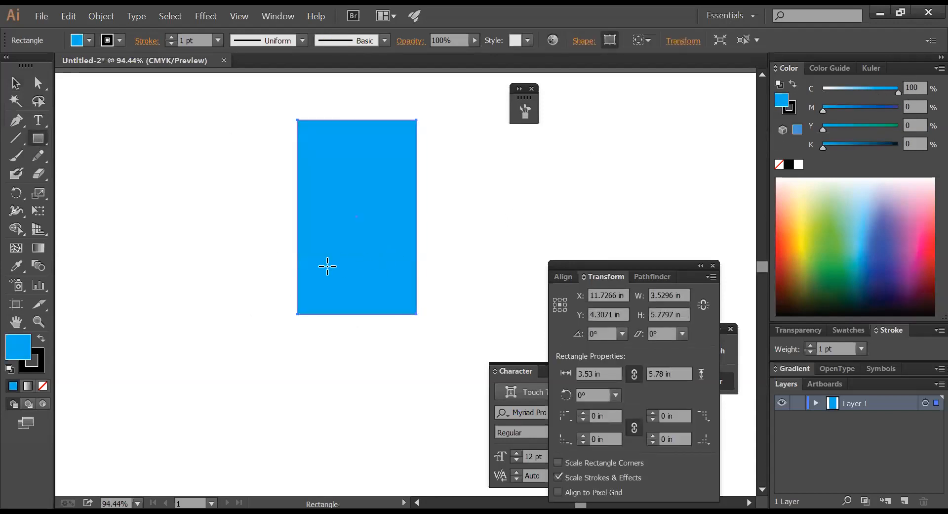
- Draw a thin 6.04 × 0.25 in bar under the rectangle and fill it black
key("v")
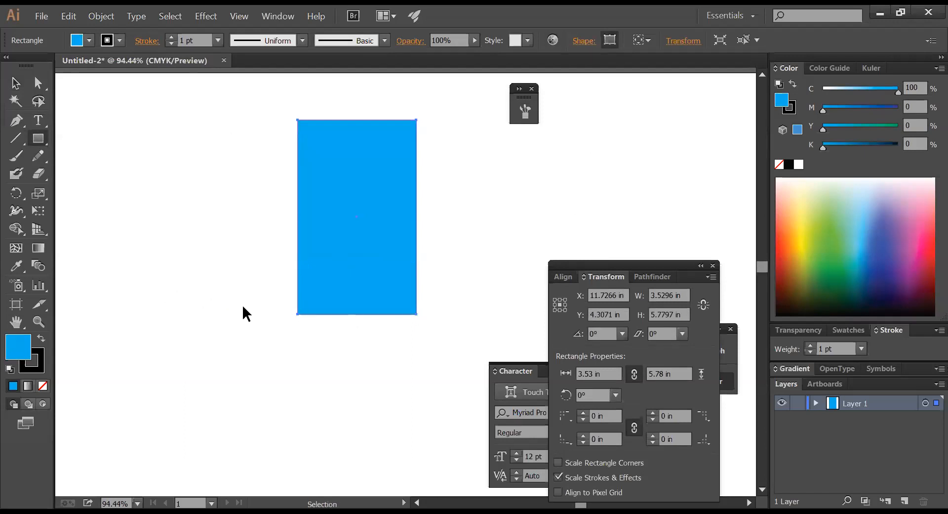
left_click(246, 312)
key("m")
left_click_drag(248, 310, 454, 317)
key("v")
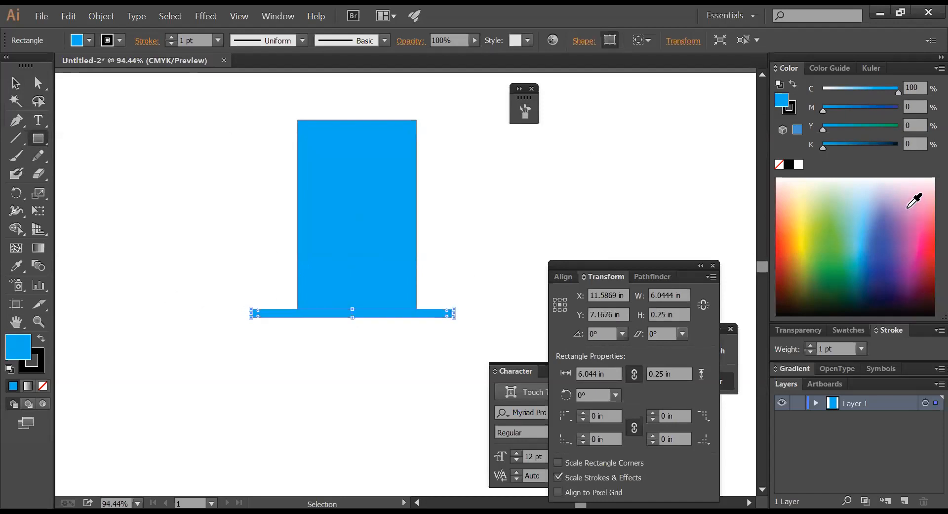
left_click(791, 166)
left_click(397, 244)
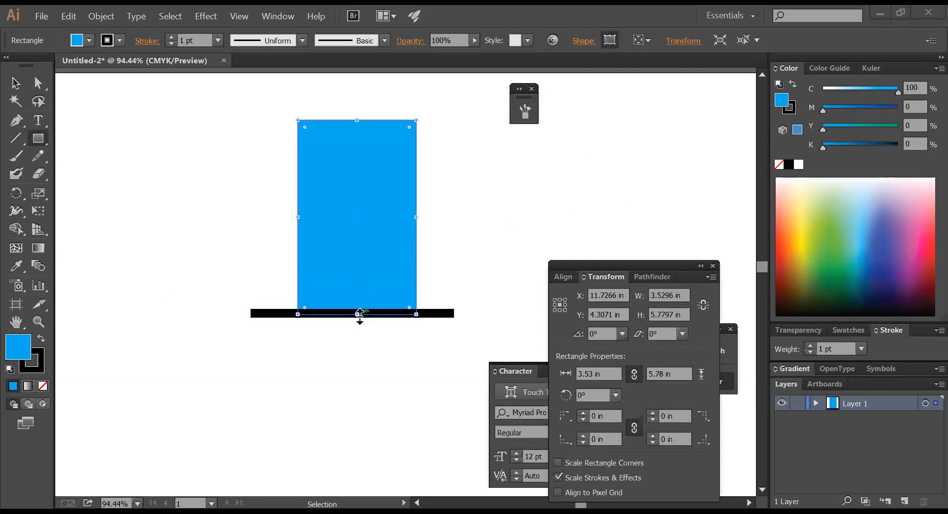
- Stretch the blue rectangle down to about 9.12 in tall, in front of the black bar
left_click_drag(360, 314, 381, 426)
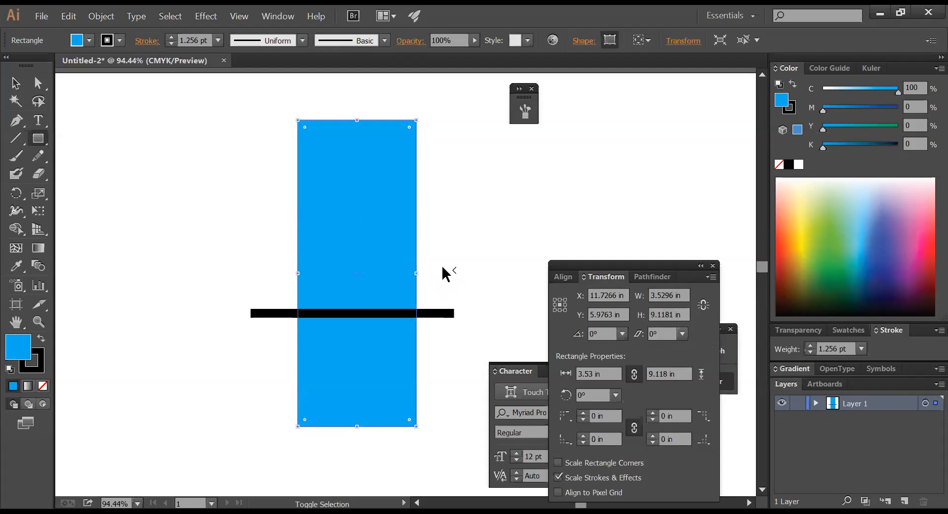
key("ctrl+shift+bracketright")
key("m")
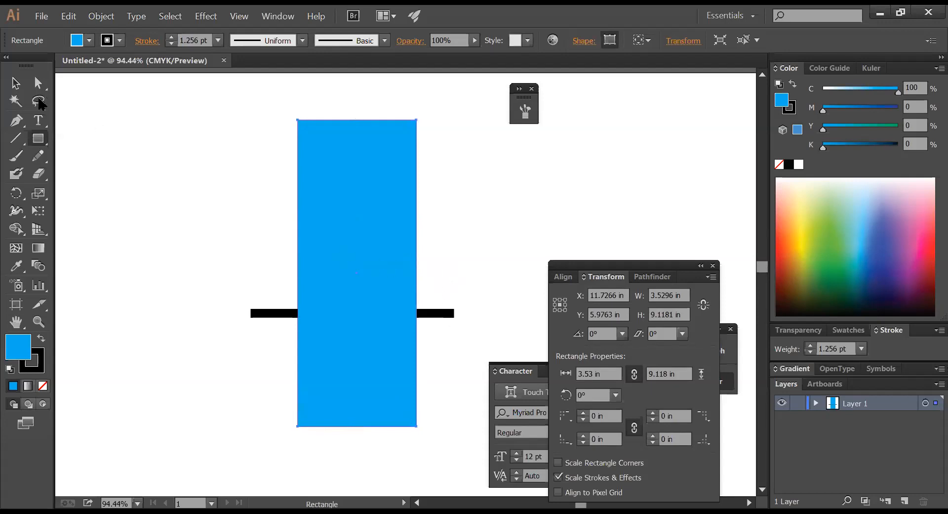
left_click(12, 88)
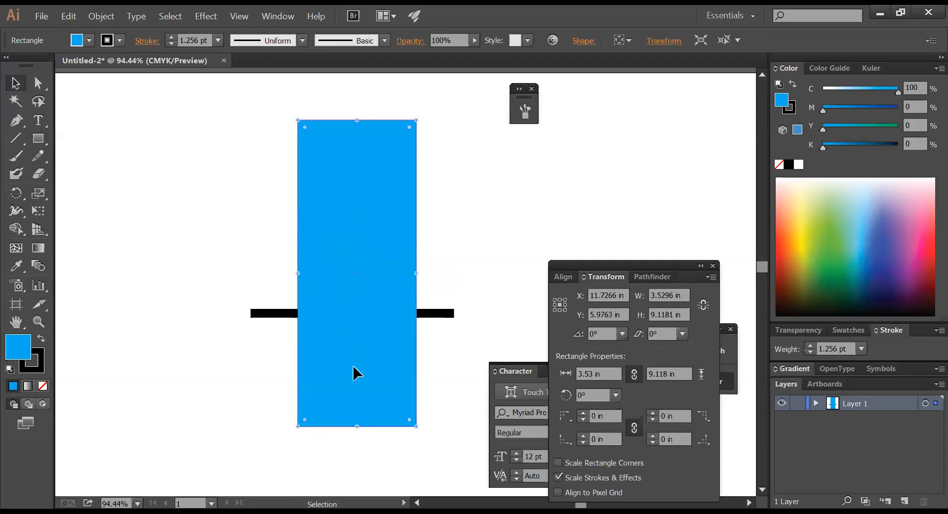
left_click_drag(357, 426, 350, 312)
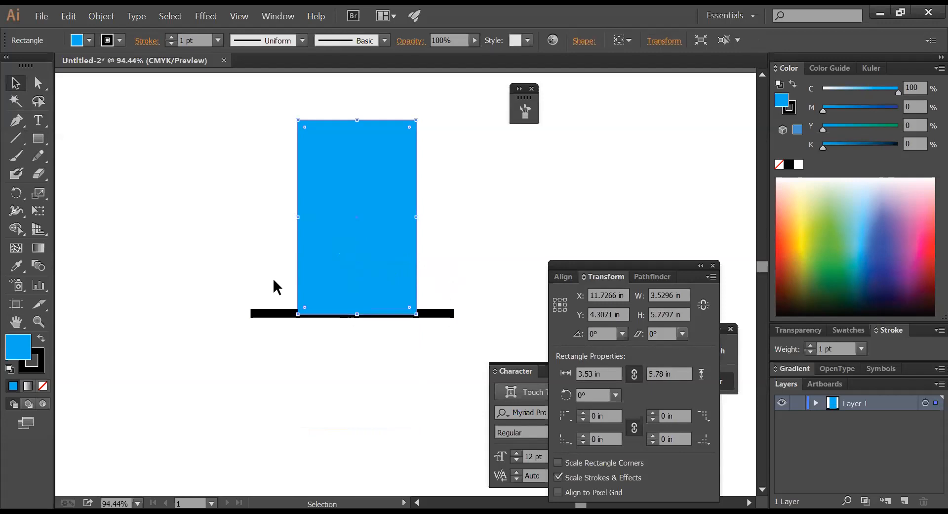
key("a")
key("ctrl+z")
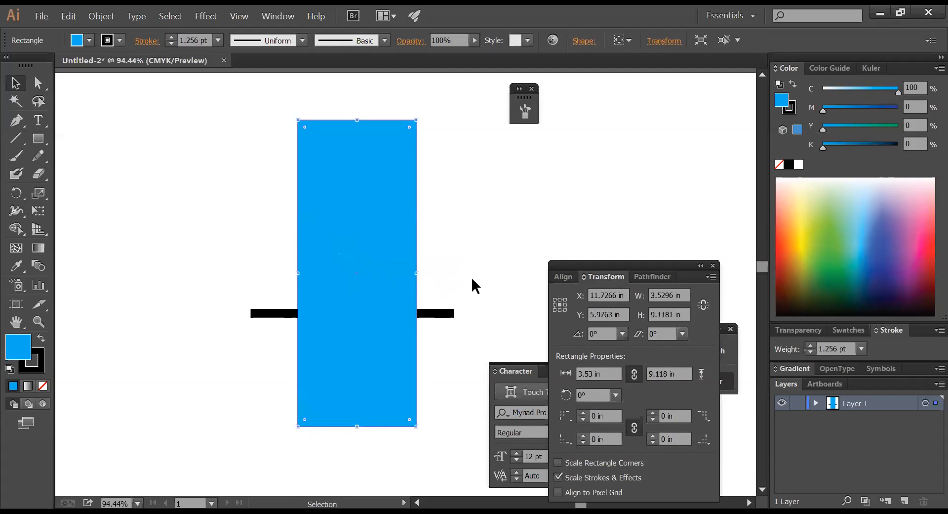
left_click(471, 278)
key("z")
left_click_drag(177, 264, 518, 365)
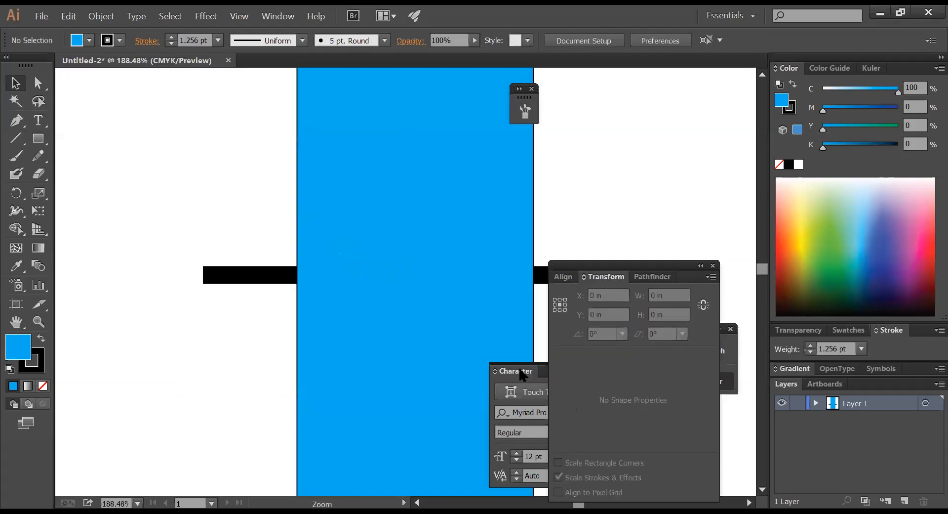
- Draw a straight Pen line across the bar and Divide the blue rectangle along it
left_click(19, 125)
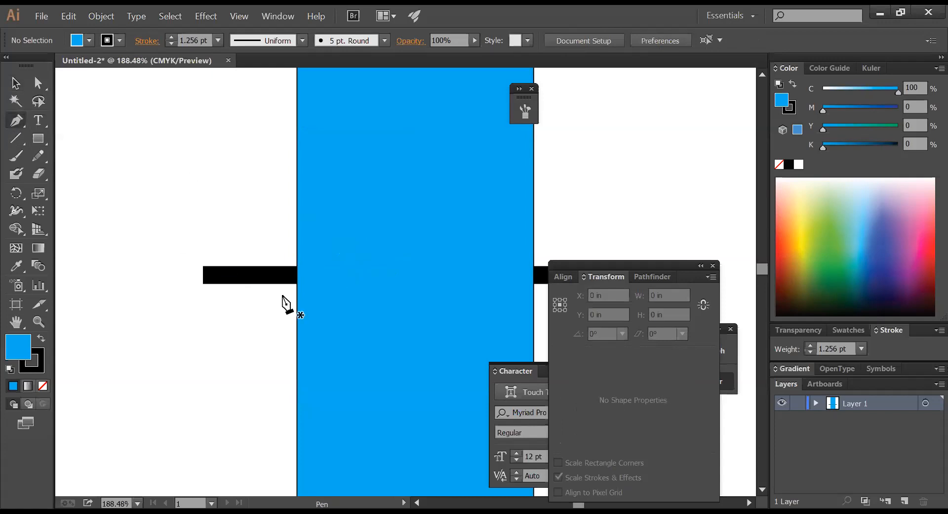
left_click(280, 278)
key("Tab")
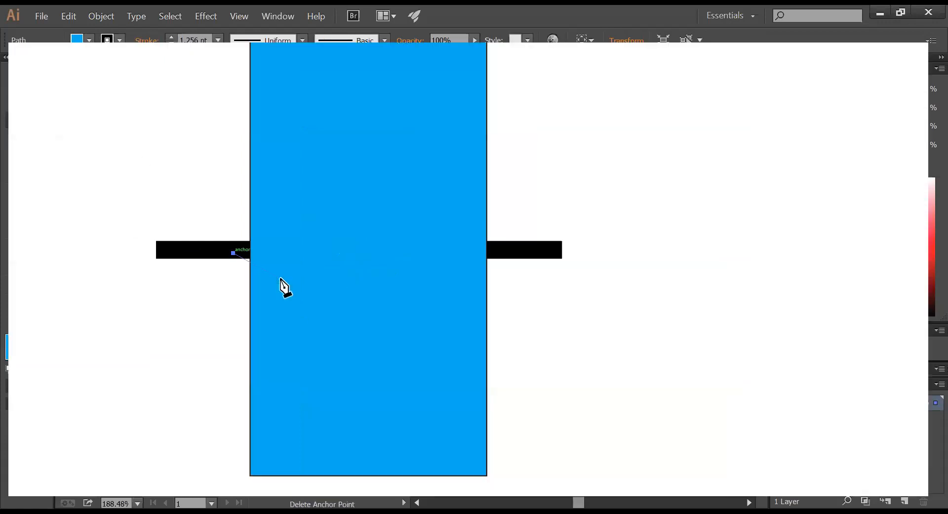
left_click(552, 277)
key("ctrl")
left_click(419, 305, "ctrl")
key("Tab")
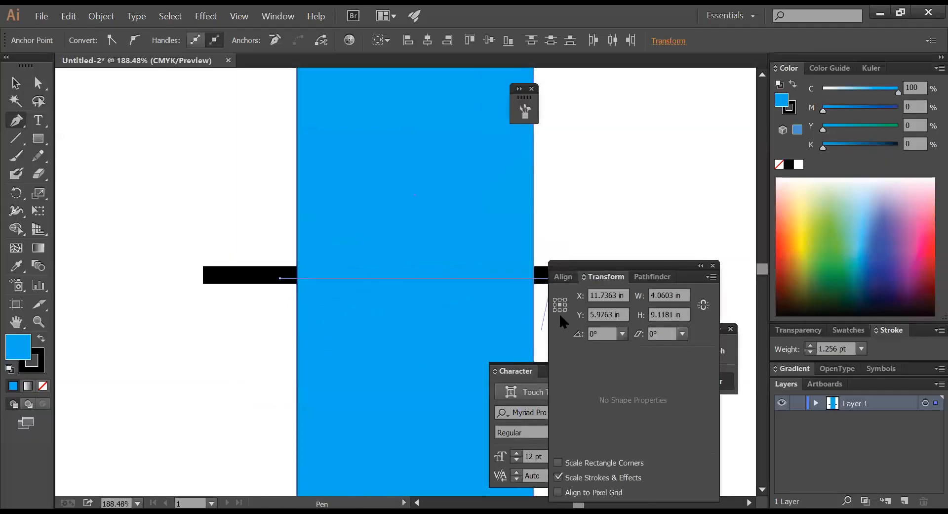
left_click(641, 276)
left_click(568, 351)
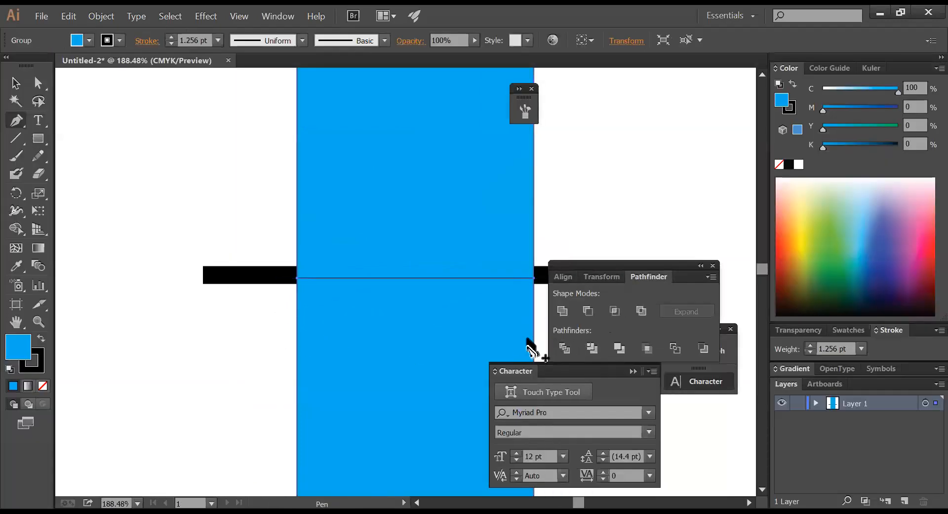
- Nudge the lower blue half down and set both halves' stroke to None
key("ctrl+shift+g")
left_click(599, 196)
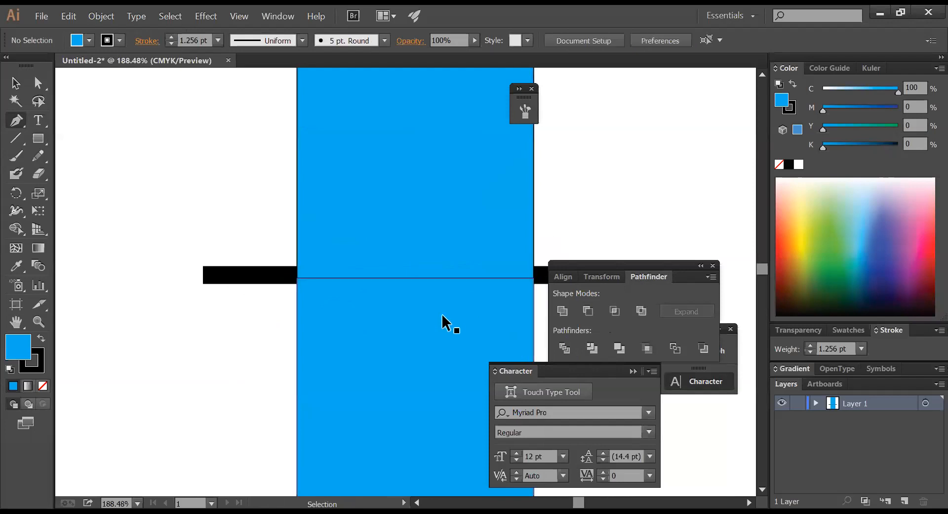
left_click(425, 319)
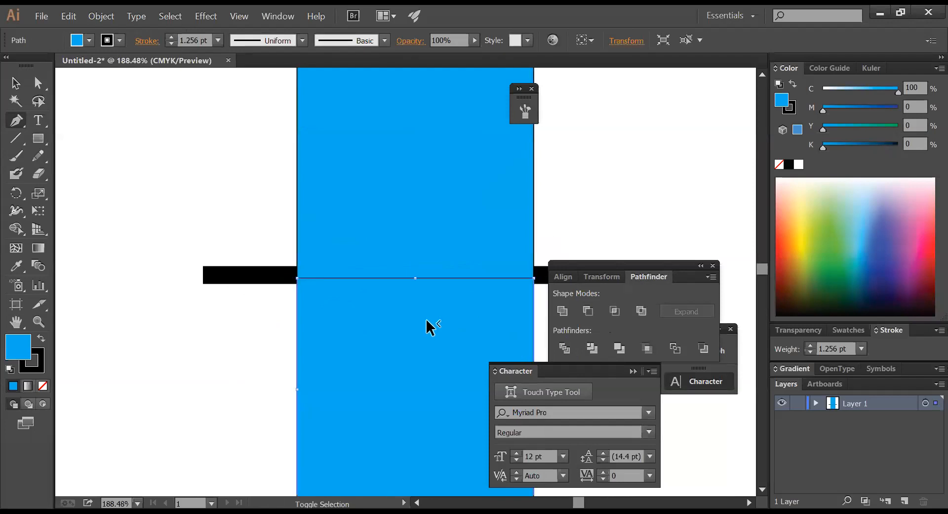
key("Down")
left_click(604, 213)
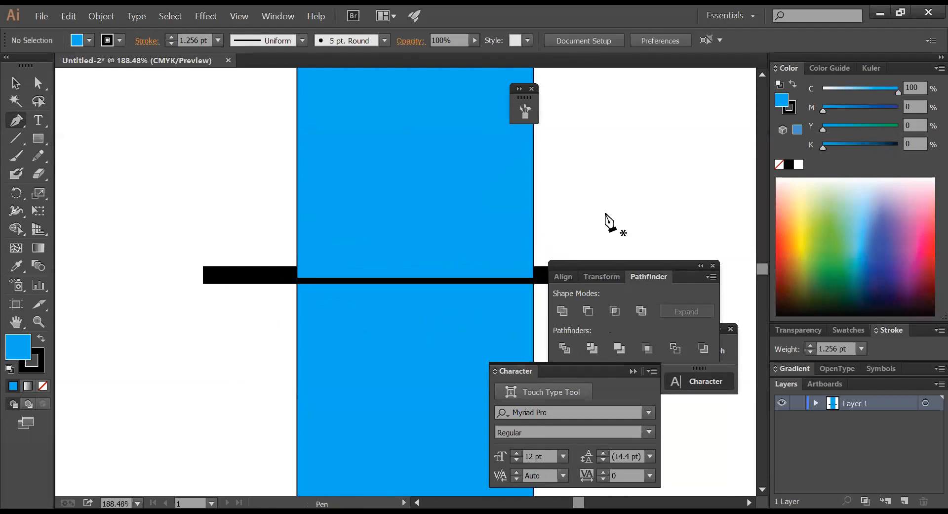
left_click(497, 269)
left_click(477, 340, "ctrl+shift")
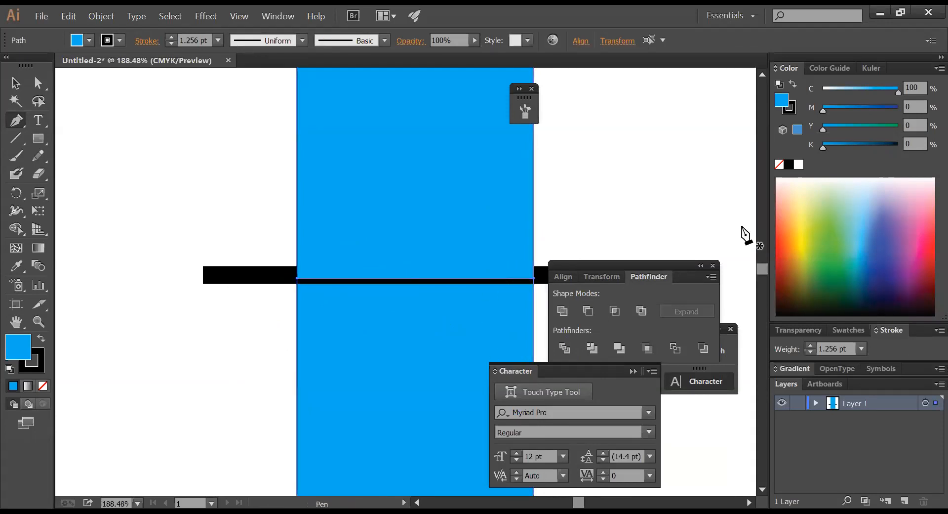
left_click(791, 110)
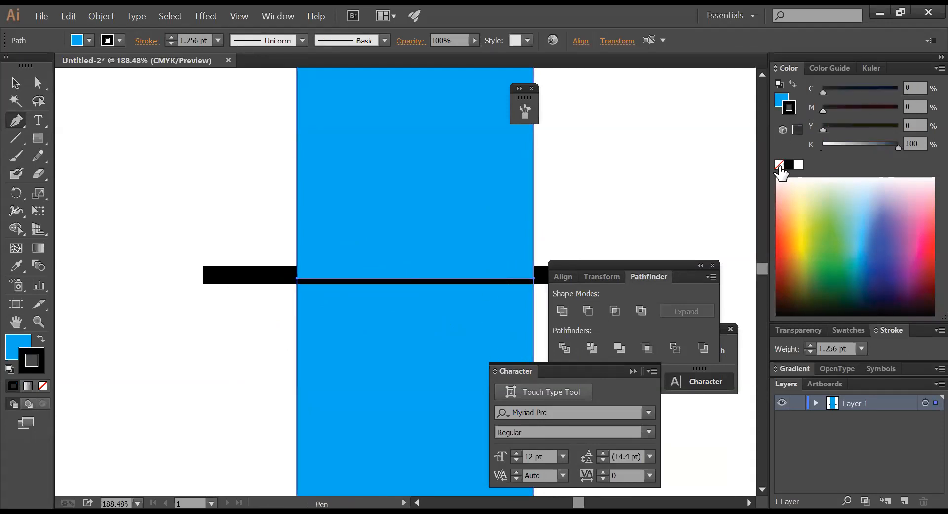
left_click(780, 164)
left_click(621, 197, "ctrl")
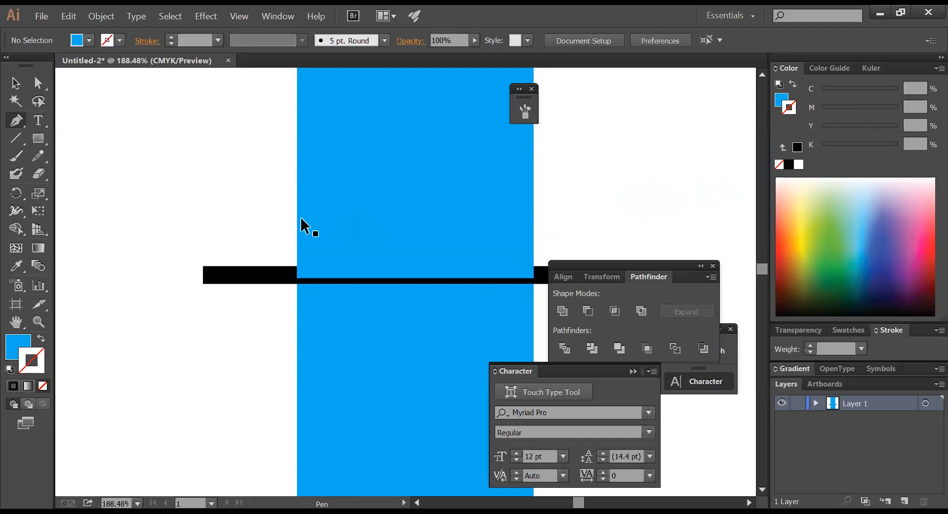
left_click_drag(197, 221, 730, 343)
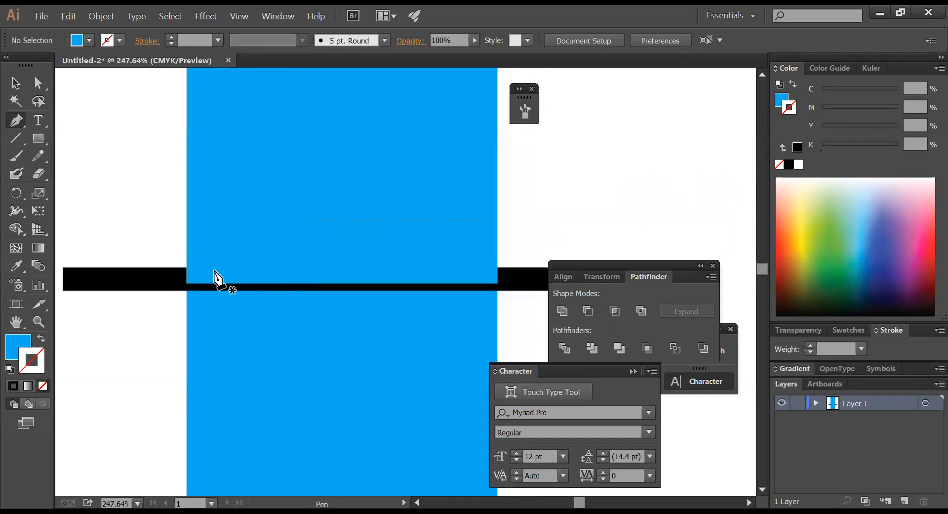
- Draw a thin white-filled strip inside the black gap
left_click(39, 139)
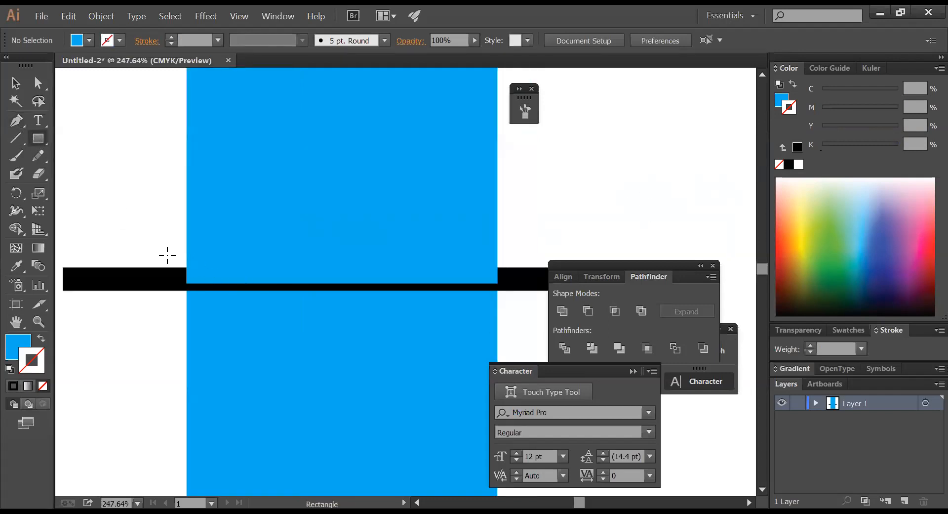
left_click_drag(181, 279, 538, 285)
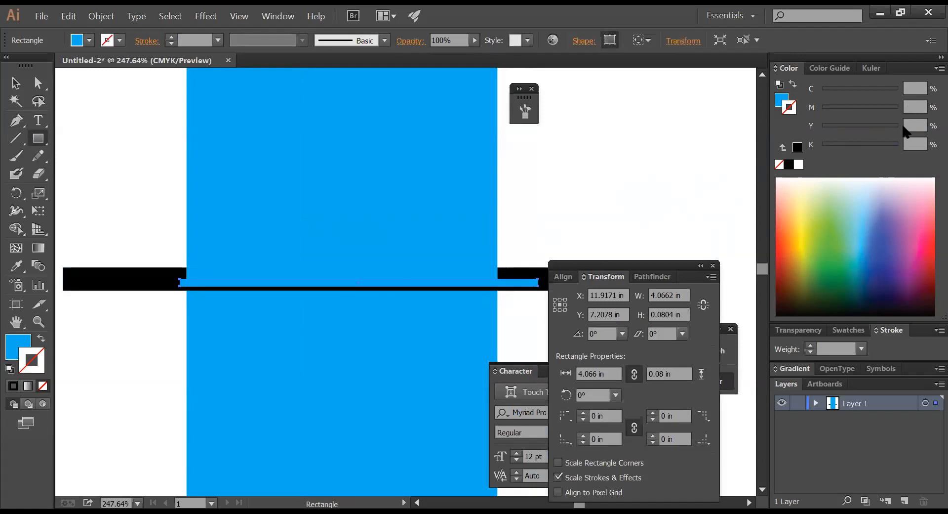
left_click(781, 100)
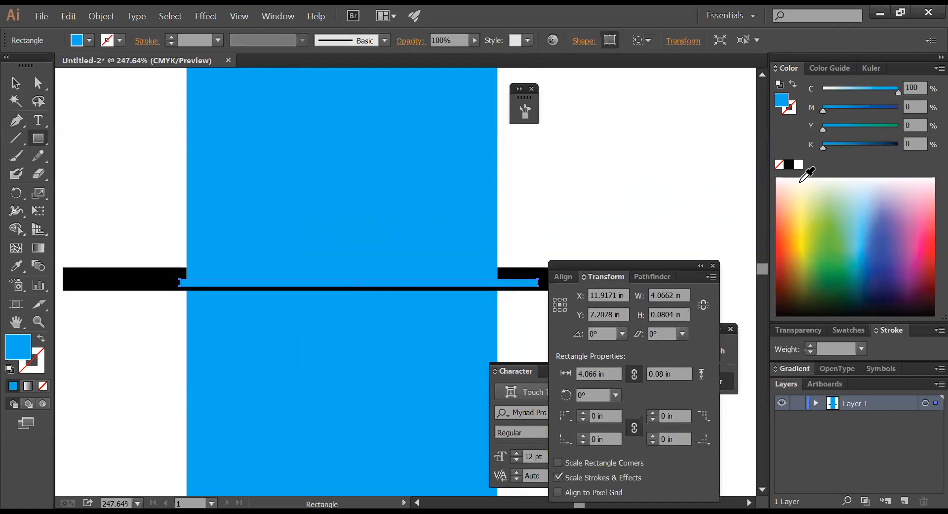
left_click(799, 164)
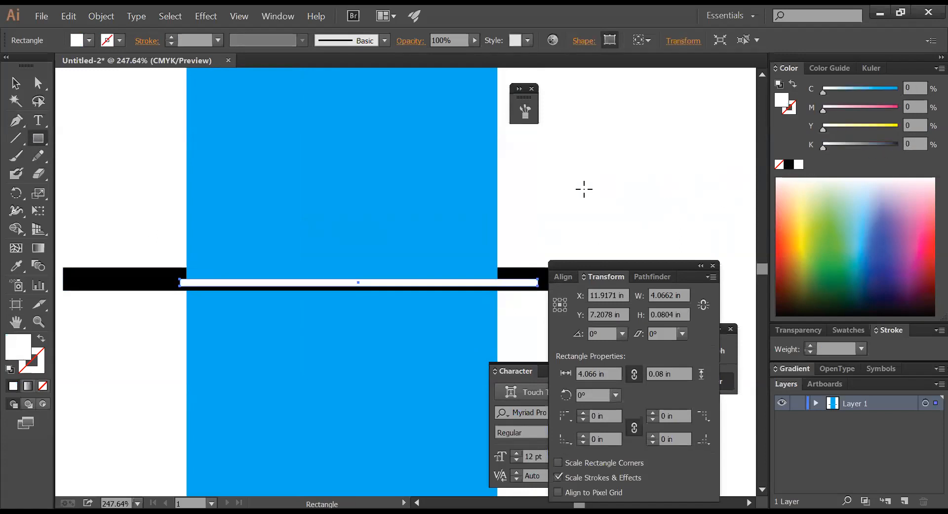
left_click(516, 198)
left_click(463, 196)
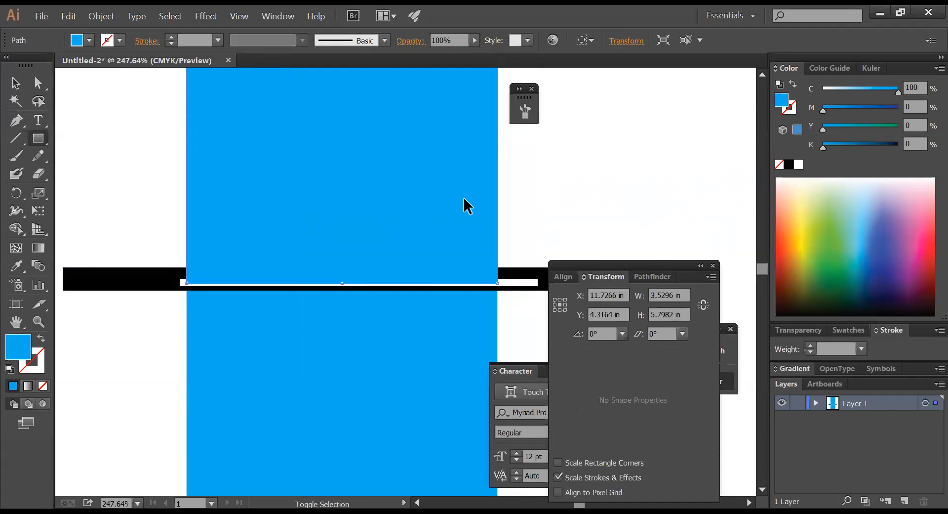
left_click(607, 181)
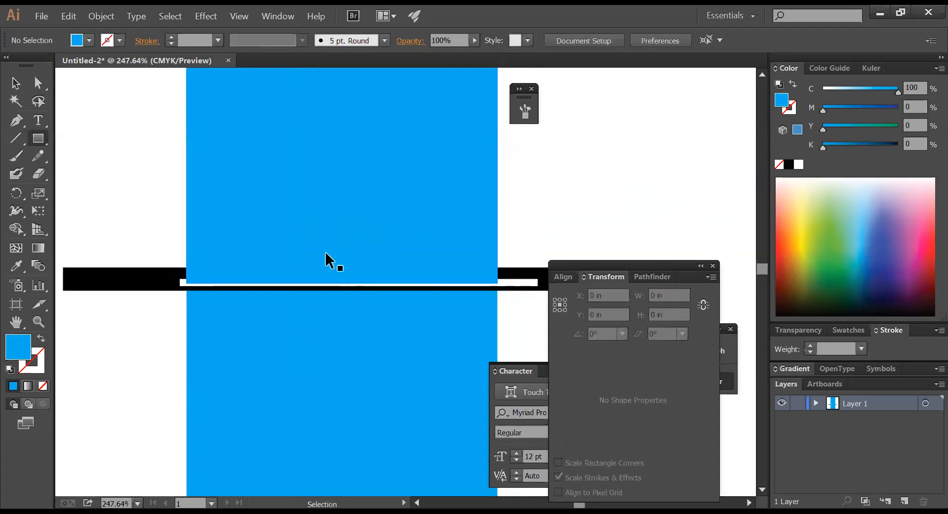
- Delete the thin white strip and zoom back out to 300%
key("ctrl+space")
left_click_drag(144, 216, 546, 334)
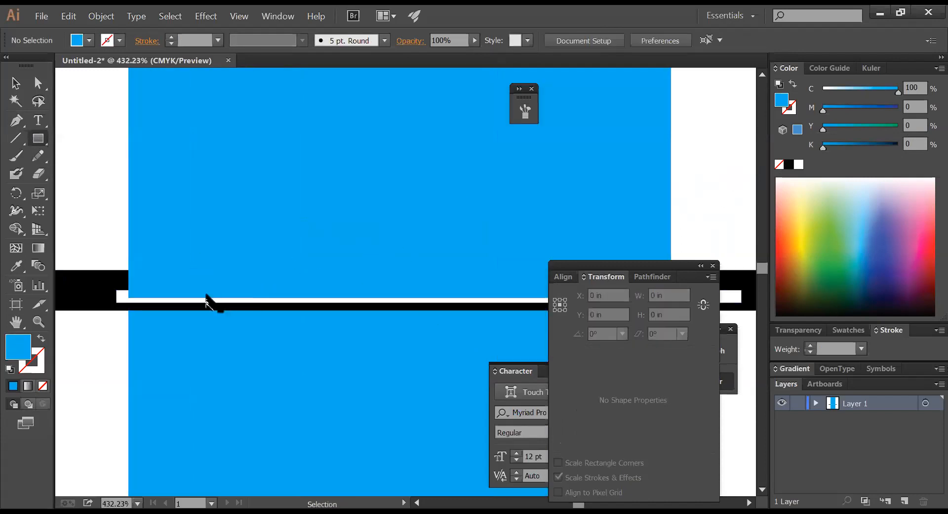
left_click(207, 299)
key("m")
key("Delete")
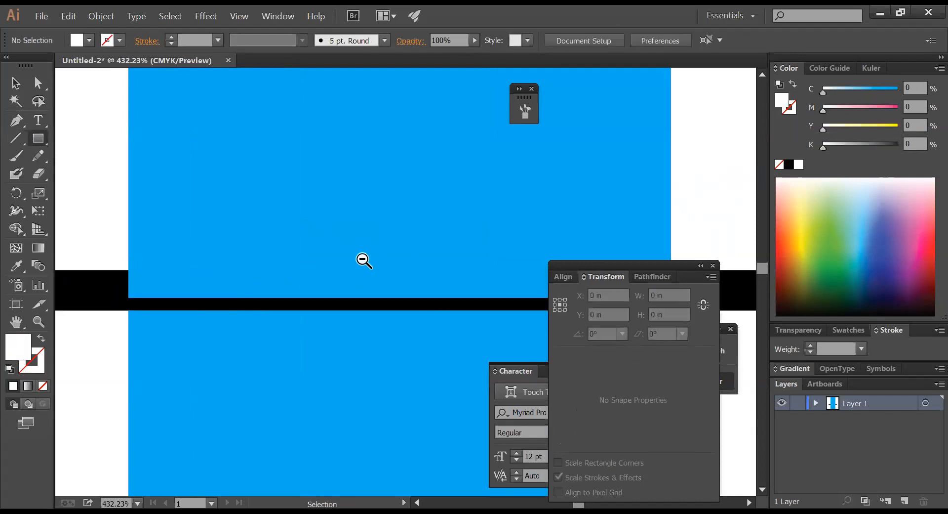
key("ctrl+alt+space")
left_click(363, 258, "ctrl+alt")
left_click(363, 257, "ctrl+alt")
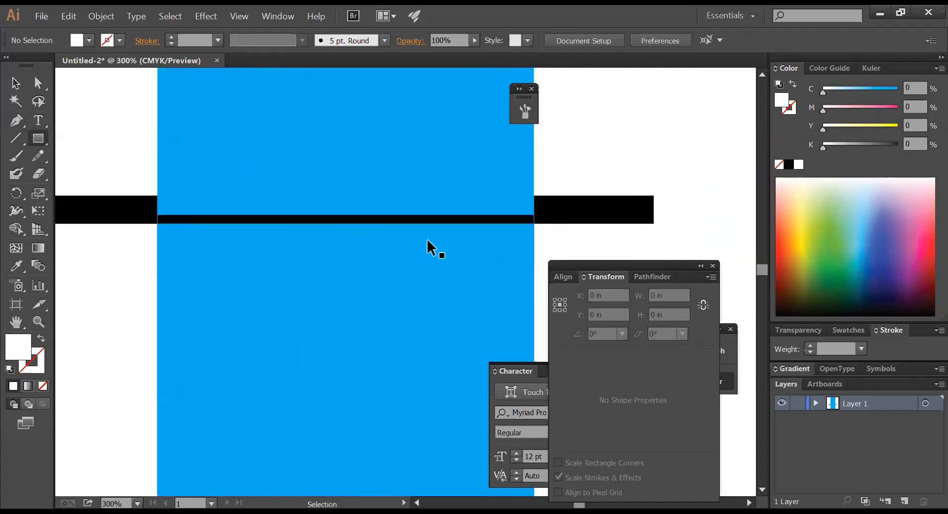
left_click(429, 205)
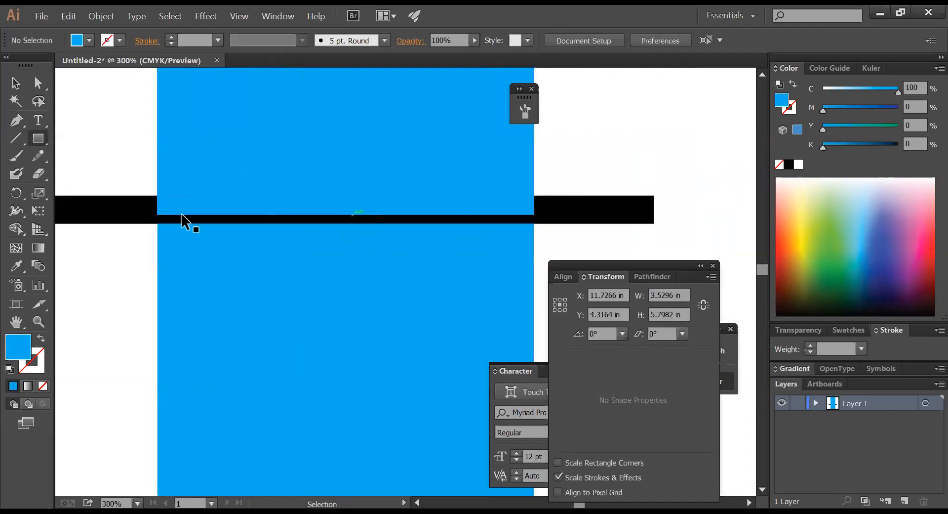
- Delete the original black bar crossing the blue rectangles
left_click(434, 287, "alt")
left_click(434, 287, "ctrl+alt")
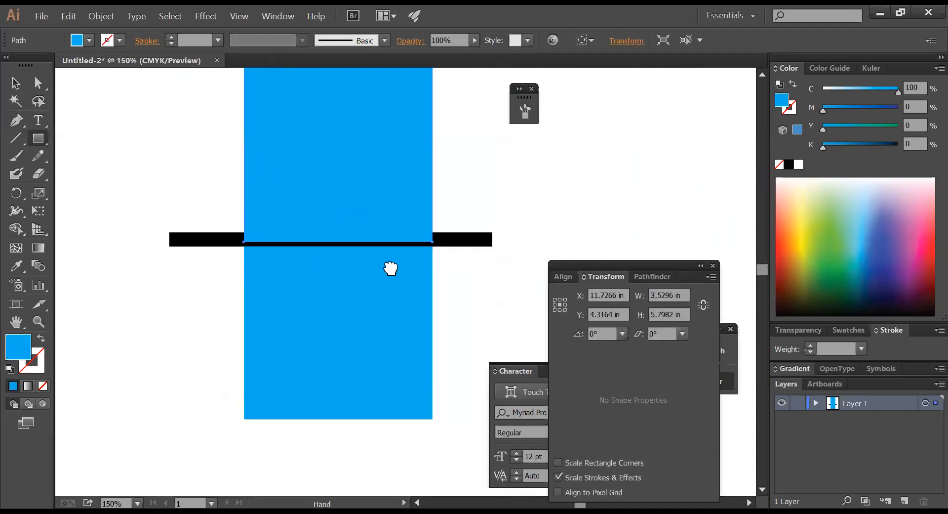
left_click_drag(419, 243, 366, 279)
left_click(410, 240, "ctrl")
left_click_drag(118, 240, 537, 329)
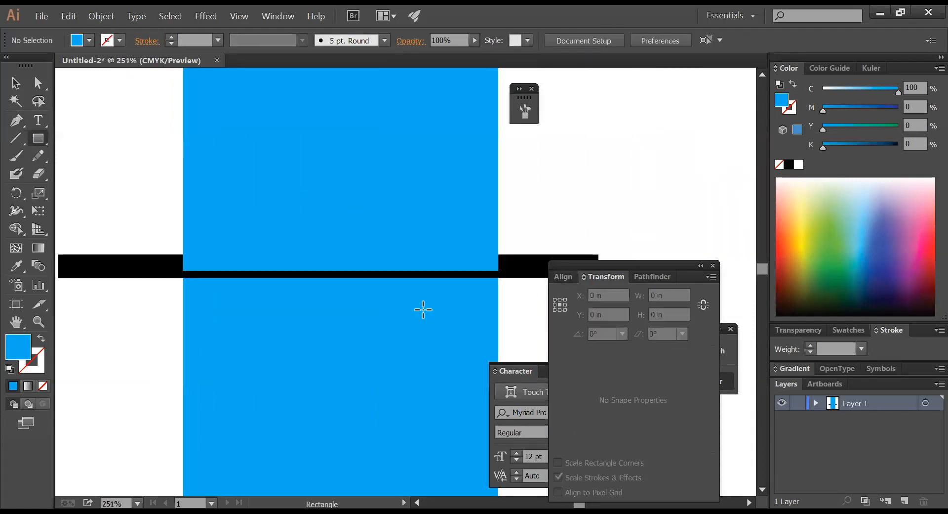
left_click(284, 230, "ctrl")
left_click(16, 84)
left_click(116, 212)
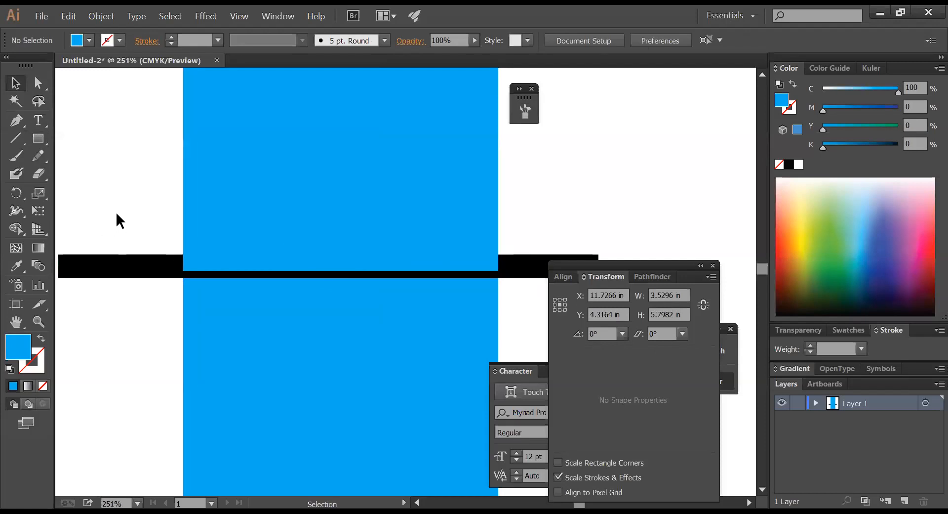
left_click(158, 272)
key("Delete")
- Squash a rectangle into a thin horizontal strip across the gap
left_click(202, 296)
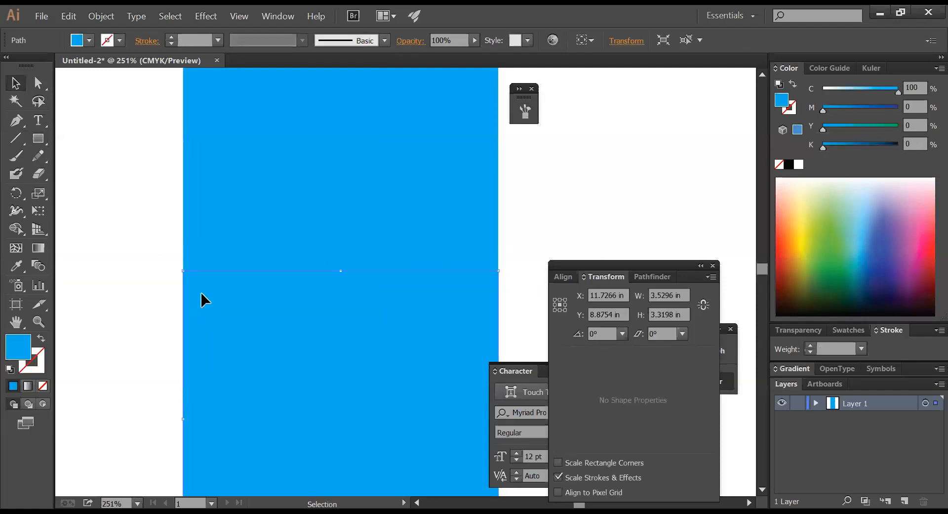
key("ctrl+space")
left_click_drag(139, 225, 560, 312)
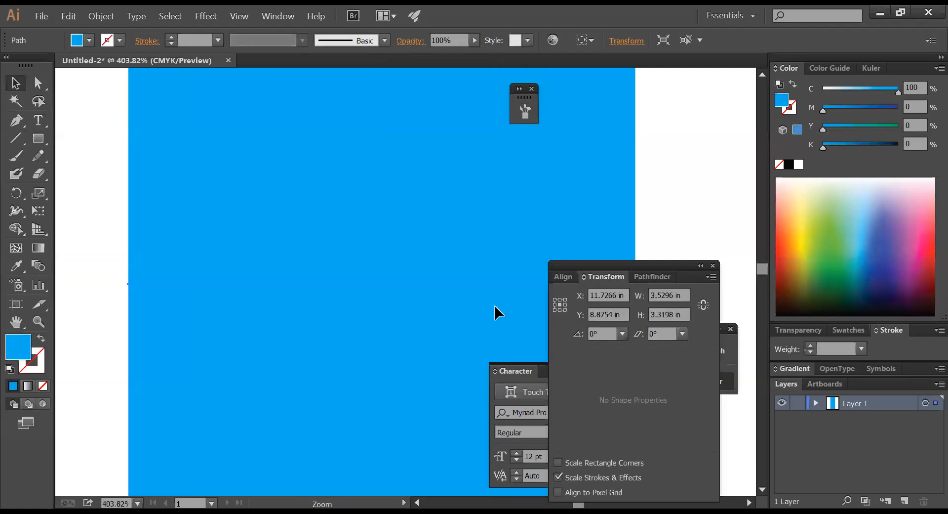
left_click(97, 241)
left_click(188, 239)
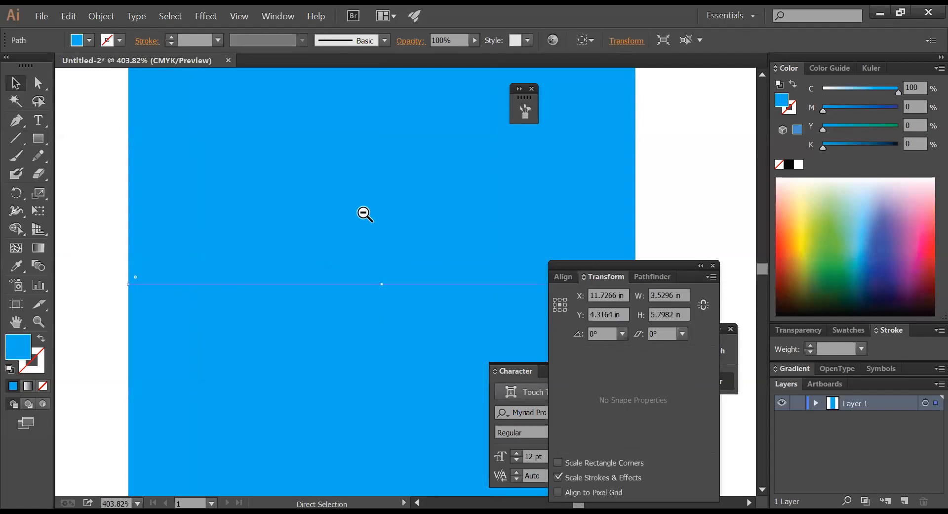
key("ctrl+alt+space")
left_click(366, 214, "ctrl+alt")
left_click(365, 213, "ctrl+alt")
left_click(367, 213, "ctrl+alt")
left_click_drag(392, 218, 277, 186)
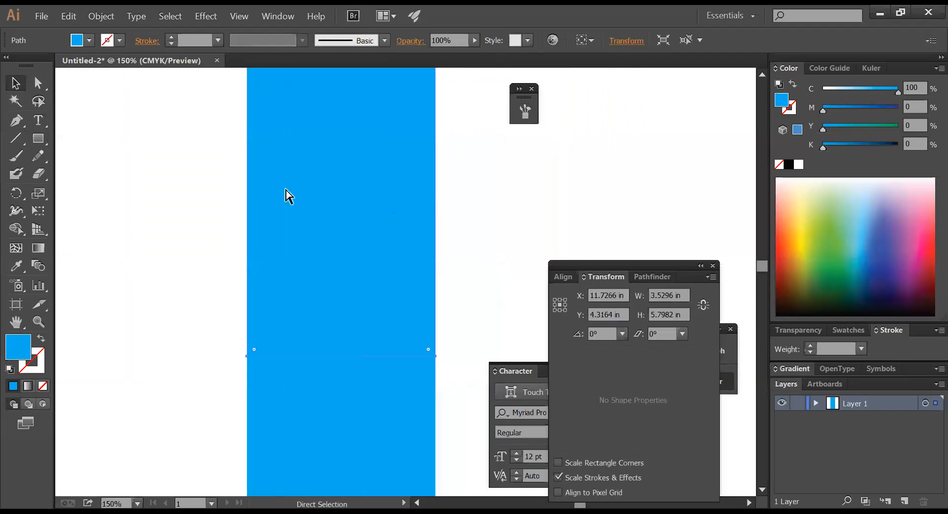
key("ctrl+minus")
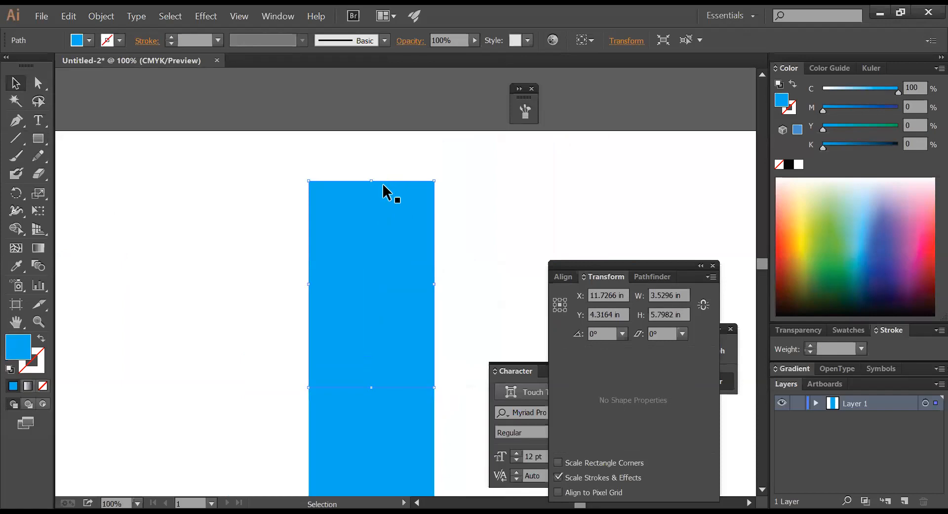
left_click_drag(372, 181, 381, 383)
- Stretch the strip out to the left and right and fill it black
key("ctrl+space")
left_click_drag(255, 361, 530, 406)
left_click_drag(388, 396, 222, 370)
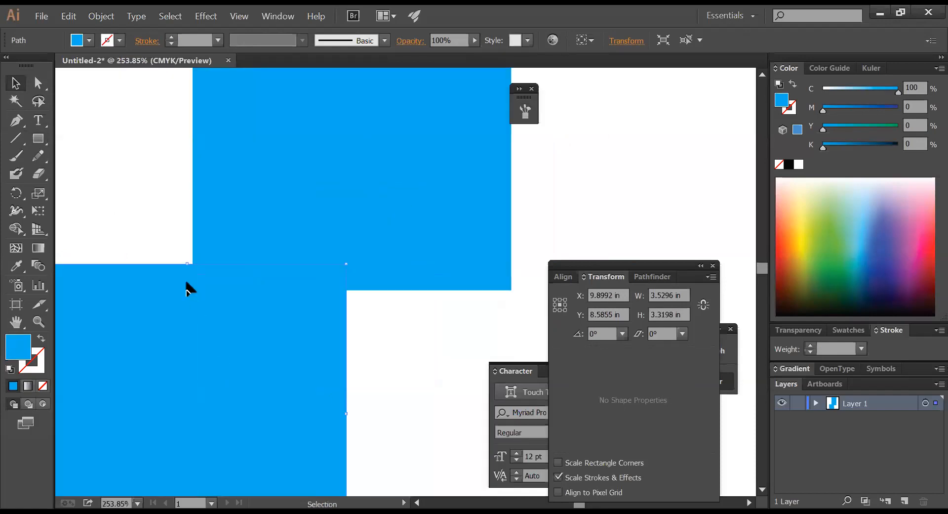
key("ctrl+z")
left_click(246, 276)
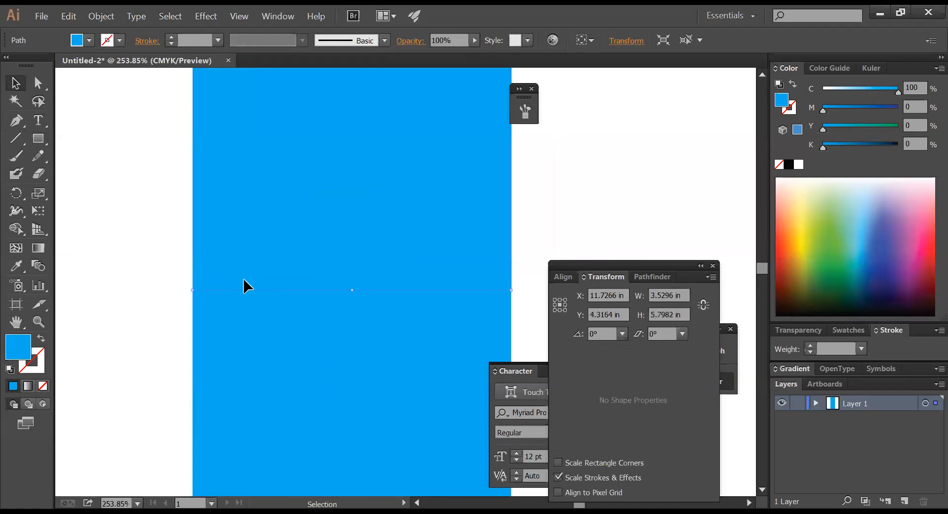
key("ctrl+y")
left_click_drag(245, 281, 296, 282)
key("ctrl+y")
left_click_drag(510, 282, 582, 282)
left_click(788, 164)
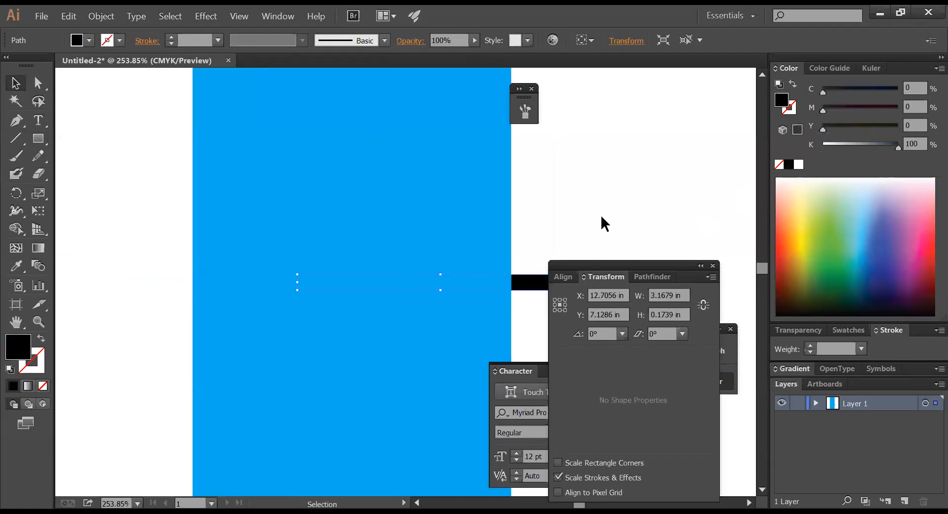
- Widen the black strip past the blue rectangles' left edge
key("ctrl+shift+bracketright")
key("a")
key("v")
left_click(166, 240)
left_click(342, 288)
left_click_drag(298, 285, 129, 284)
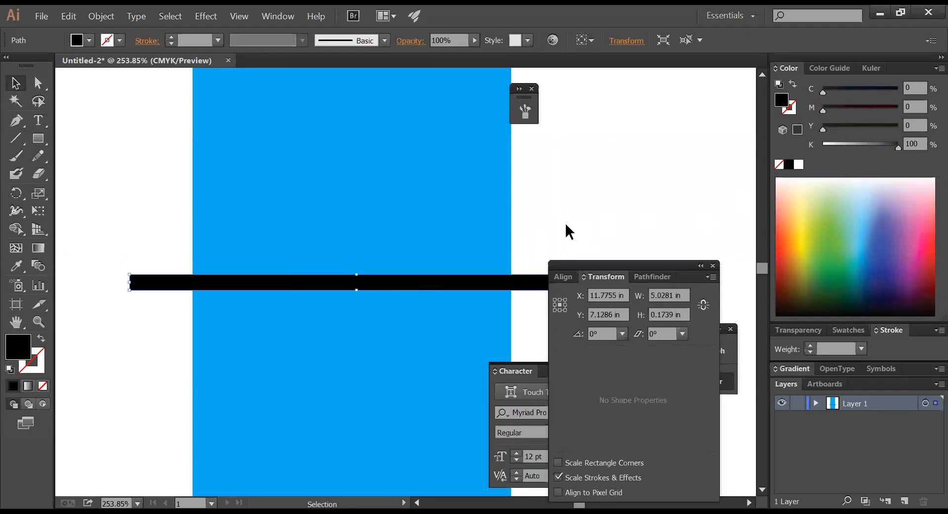
left_click(565, 222)
left_click(456, 249)
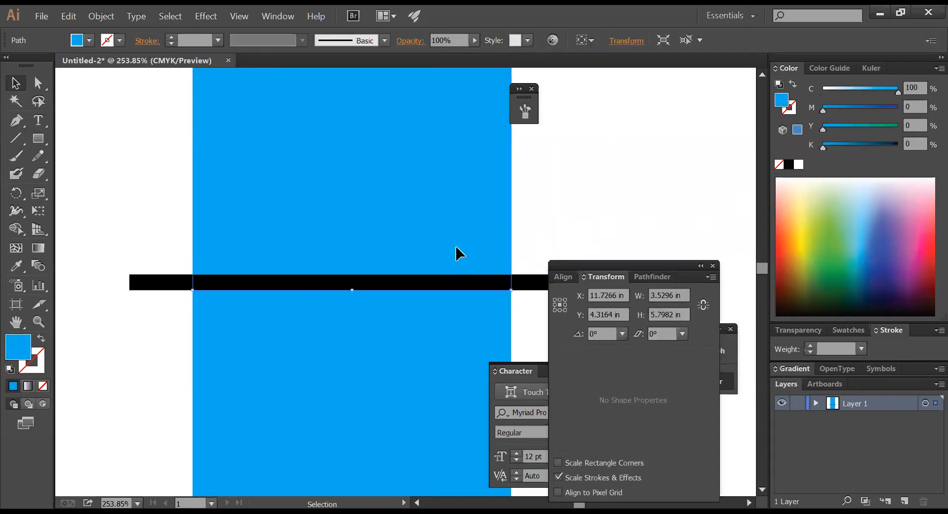
left_click(406, 285)
left_click(581, 207)
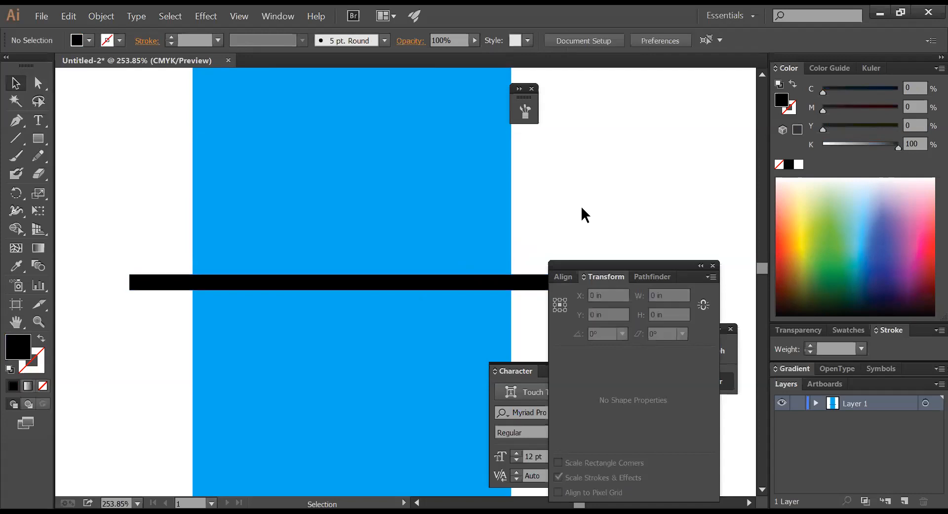
- Send the black strip behind both blue rectangles and drop it slightly
key("Tab")
left_click(444, 321)
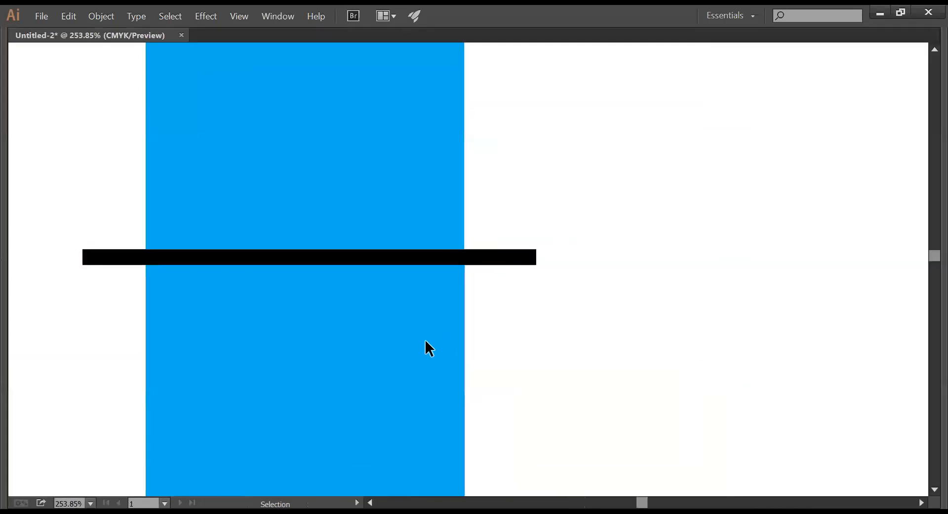
left_click(412, 178, "shift")
key("ctrl+shift")
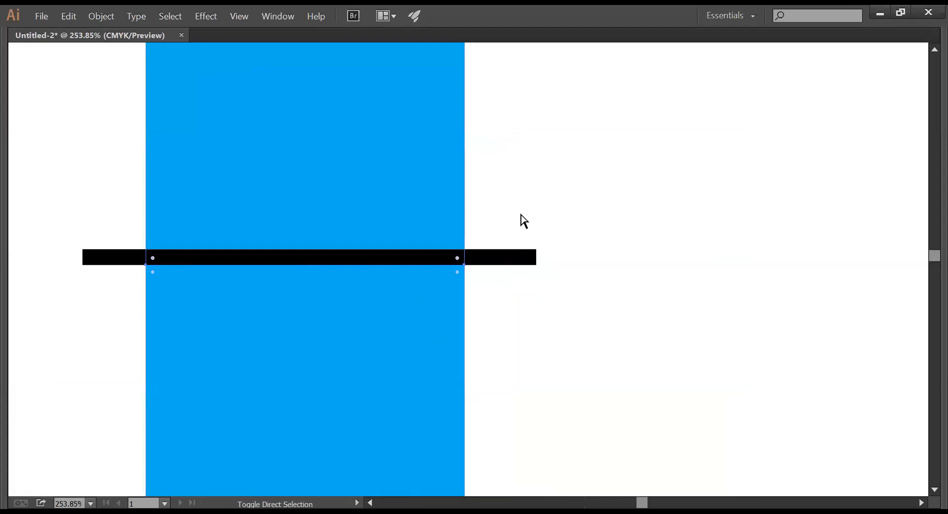
key("ctrl+shift+]")
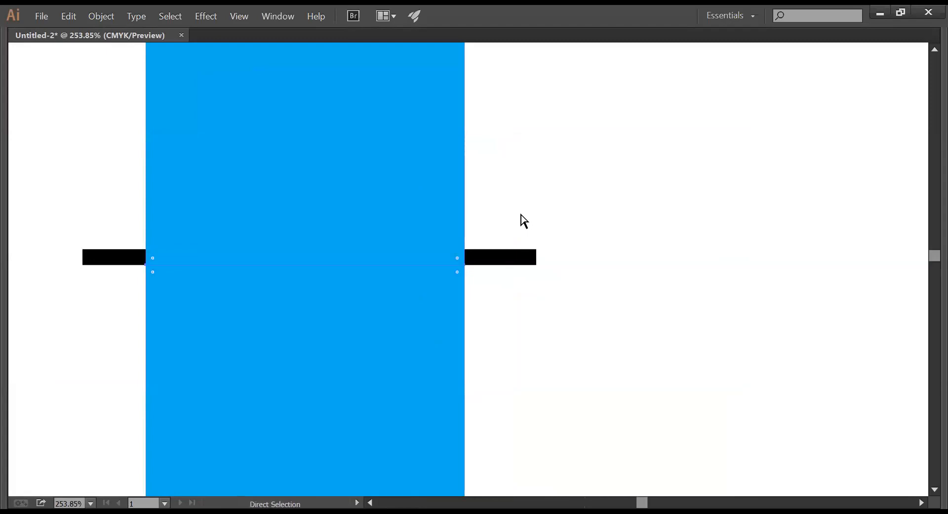
key("ctrl+shift+[")
left_click(550, 214)
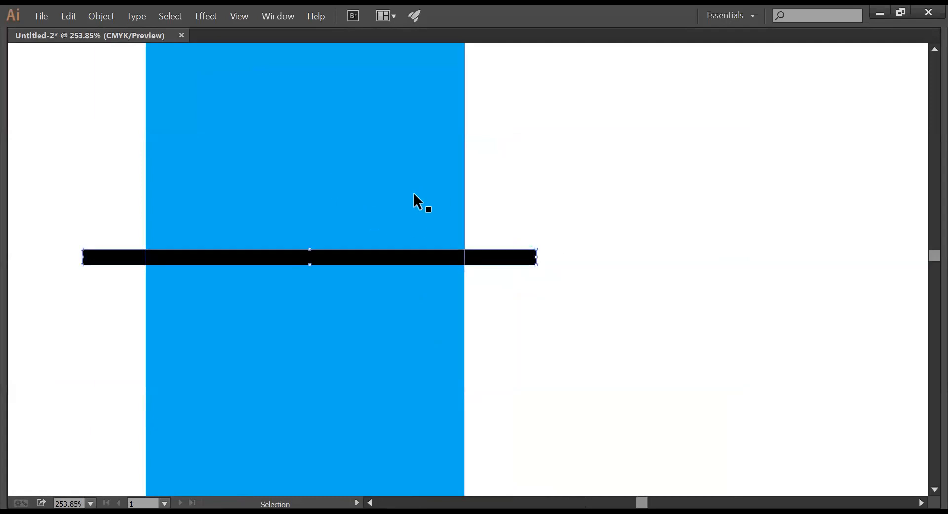
key("ctrl+shift+bracketleft")
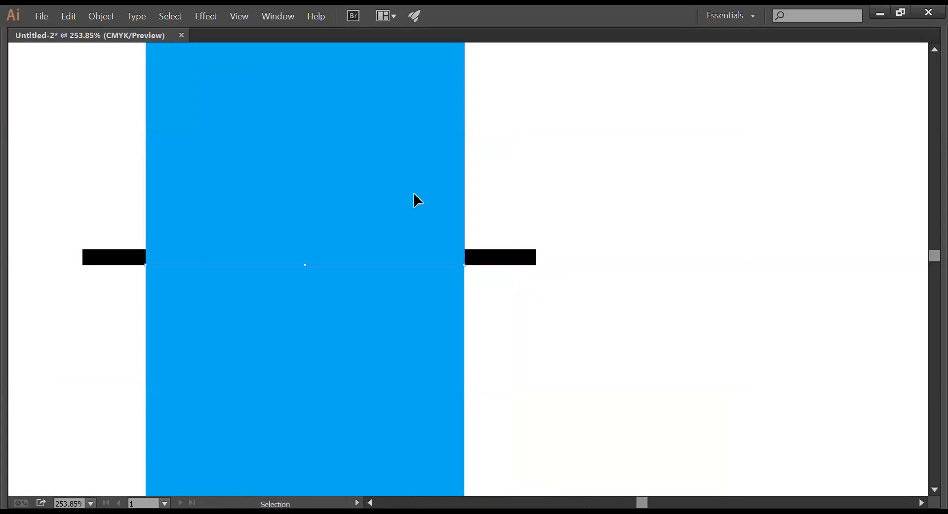
left_click(485, 258, "shift")
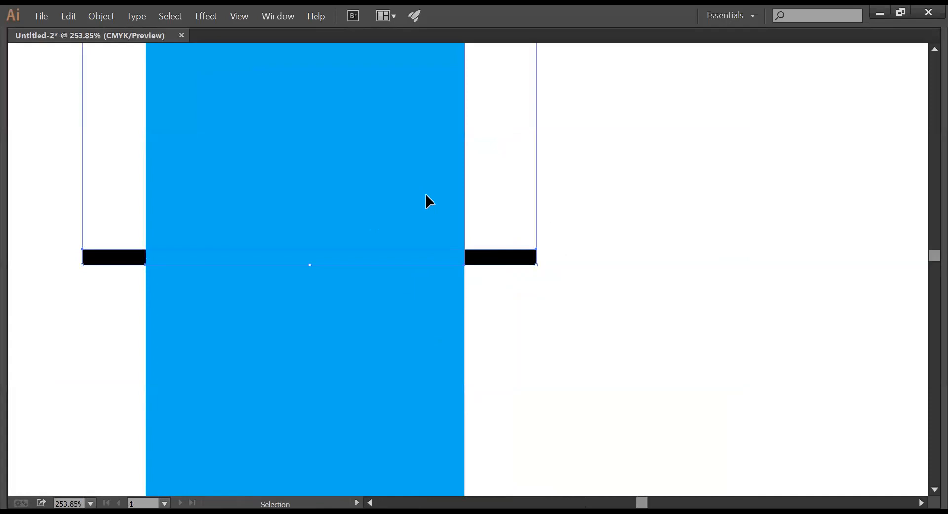
left_click(518, 297)
left_click_drag(508, 262, 517, 271)
left_click(560, 271)
- Shift the black bar straight down a touch so a sliver shows between the halves
key("z")
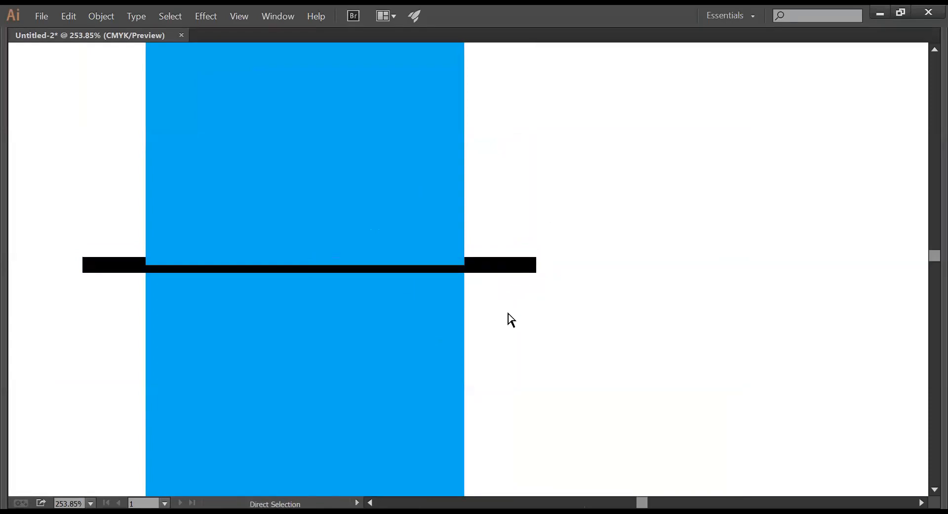
left_click(506, 313, "alt")
left_click(506, 313, "alt")
scroll(478, 277, "up", 3)
key("v")
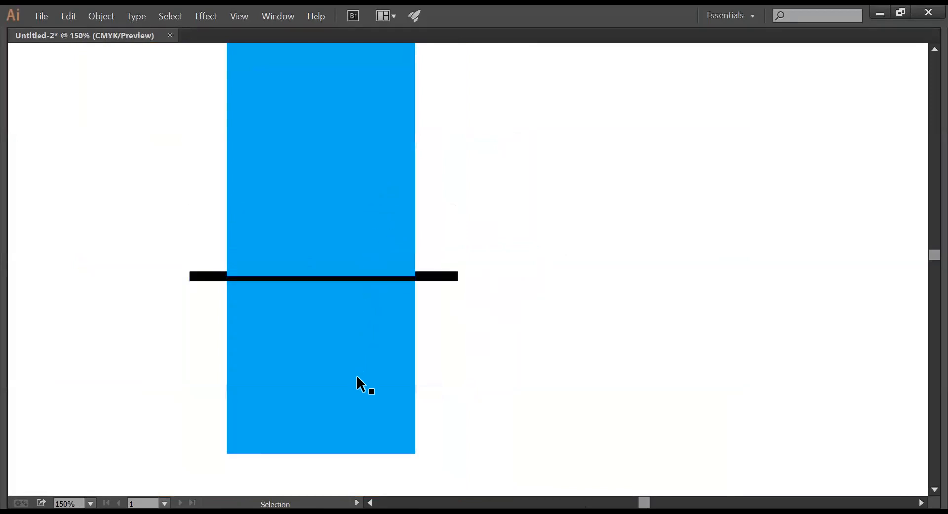
left_click(450, 277)
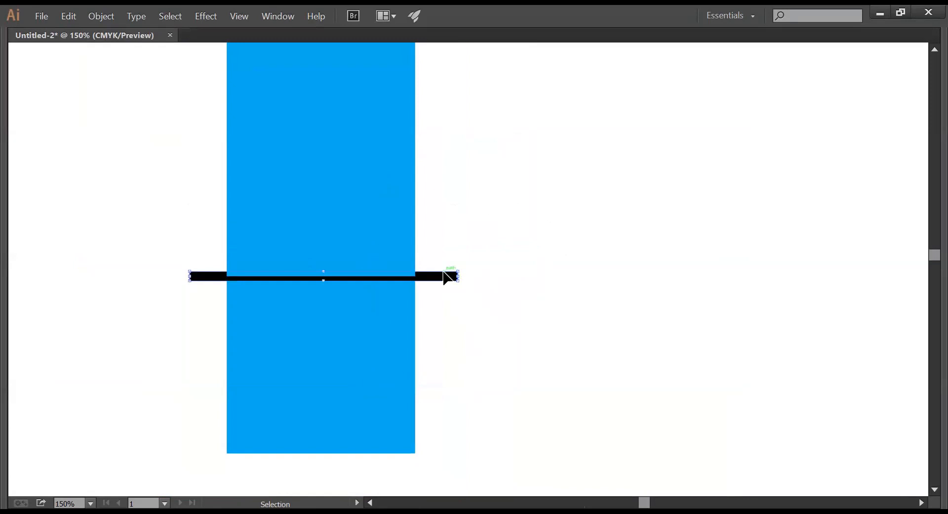
left_click_drag(443, 275, 443, 279)
left_click(497, 295)
left_click_drag(551, 278, 450, 263)
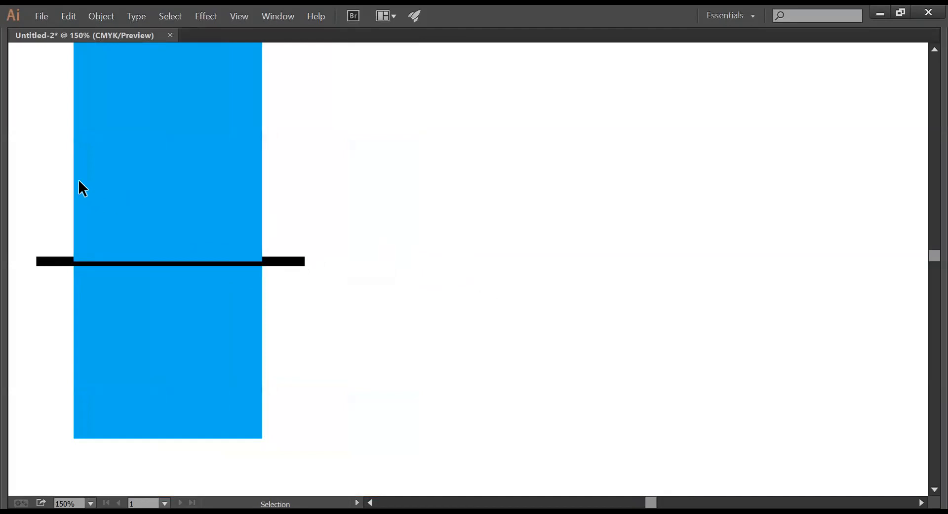
key("Tab")
left_click(38, 138)
- Draw a circle and give it a blue 19 pt outline with no fill
left_click_drag(64, 156, 74, 175)
left_click_drag(430, 174, 487, 303)
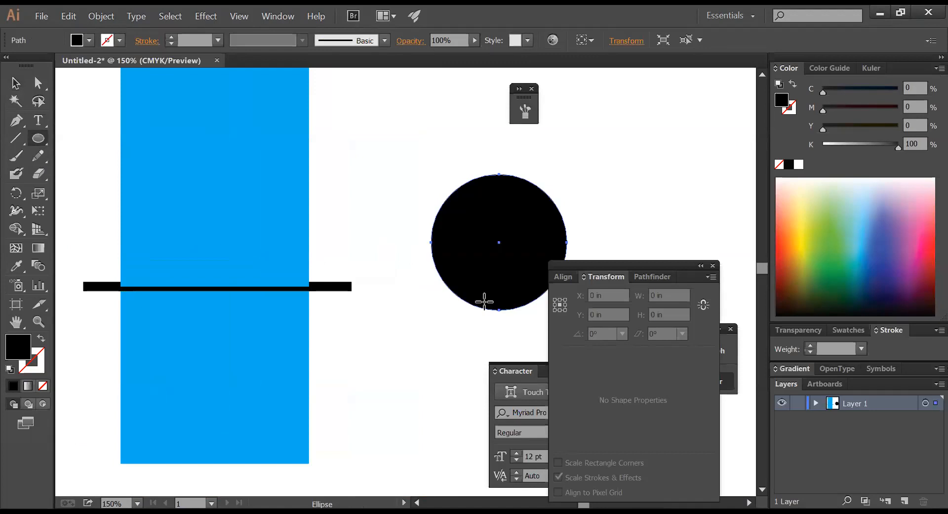
left_click(41, 337)
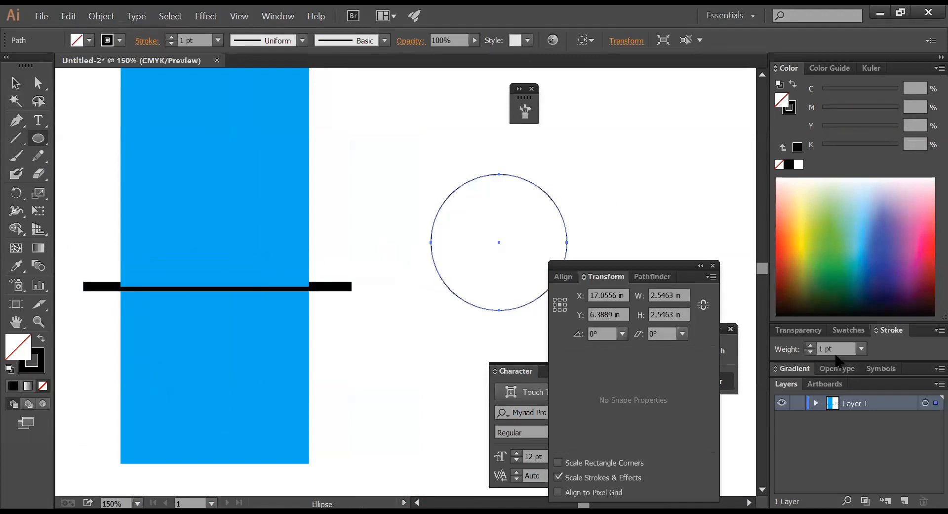
left_click(788, 347)
key("Return")
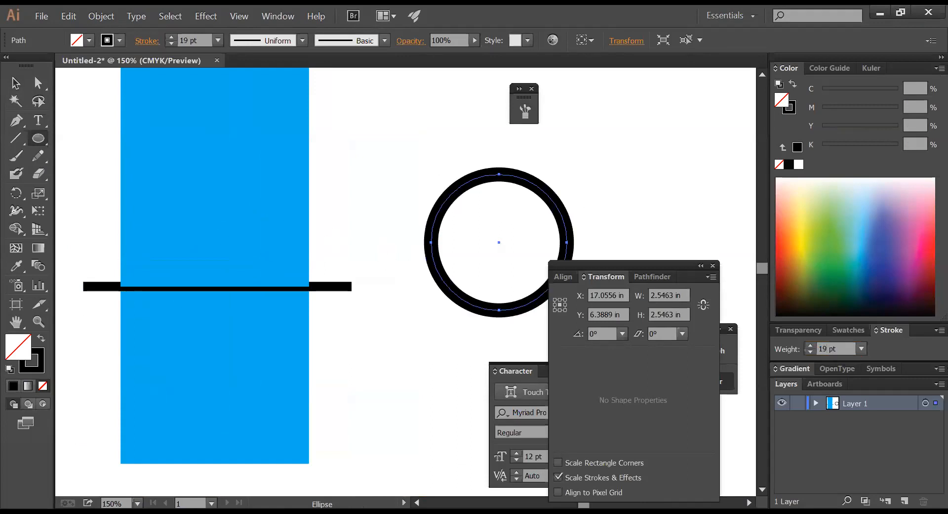
left_click(789, 112)
mouse_move(857, 90)
left_mouse_down()
mouse_move(921, 91)
mouse_move(915, 100)
left_mouse_up()
left_click_drag(848, 148, 799, 149)
left_click(601, 191, "ctrl")
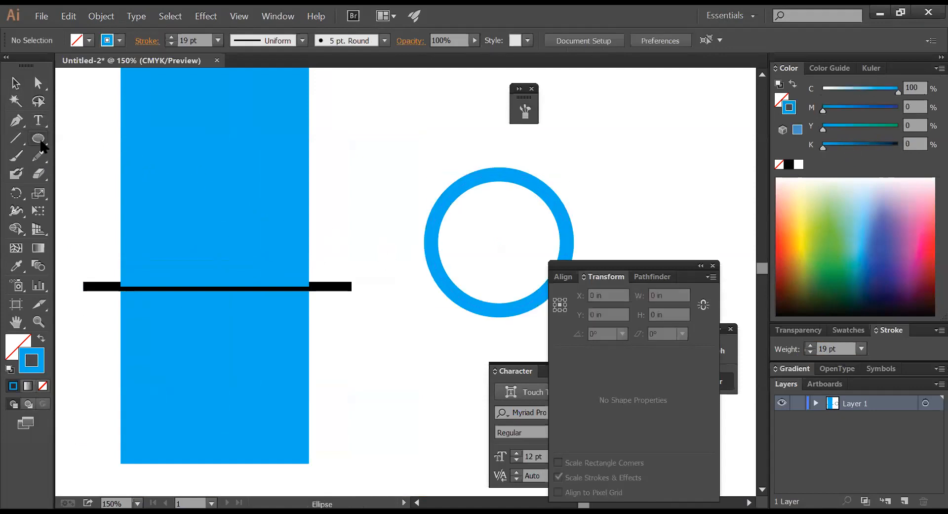
- Draw a wide horizontal bar across the circle and fill it solid black
left_click_drag(43, 142, 89, 78)
left_click_drag(354, 230, 647, 252)
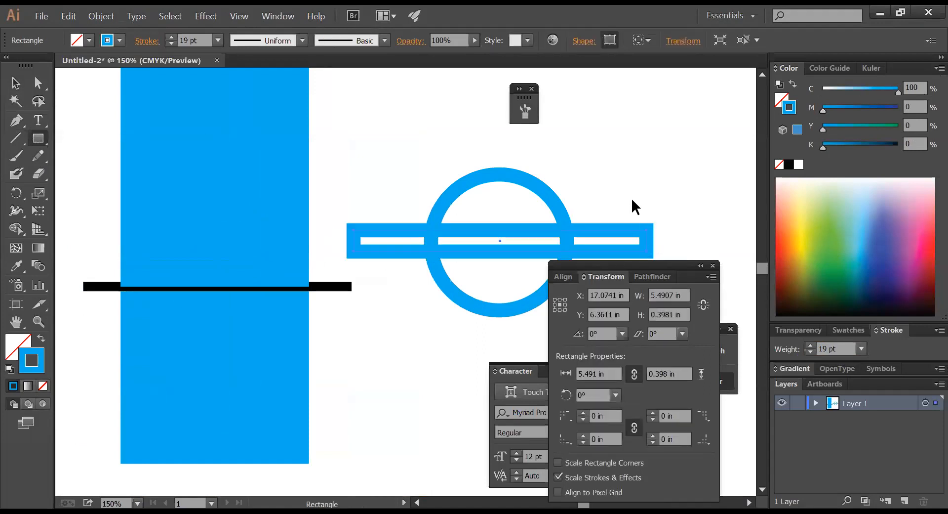
left_click(41, 338)
key("ctrl+shift+a")
left_click(14, 82)
left_click(365, 242)
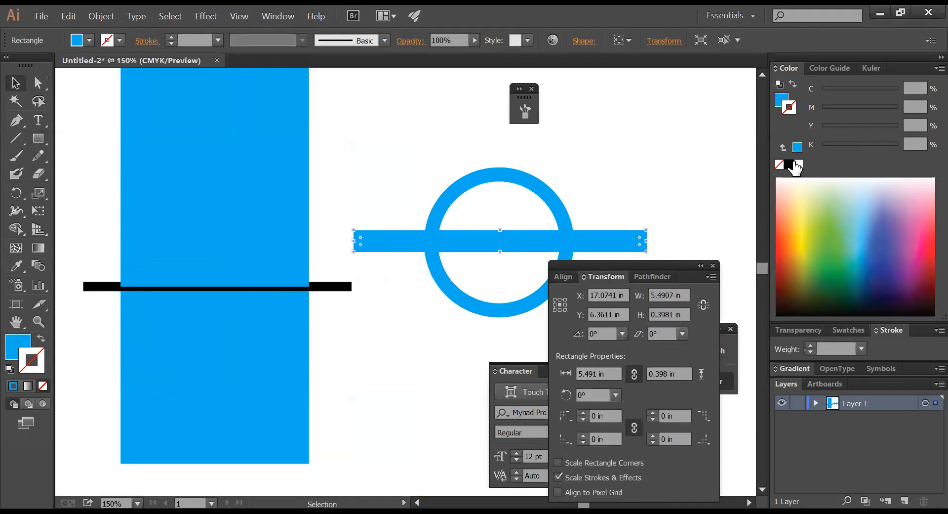
left_click(789, 164)
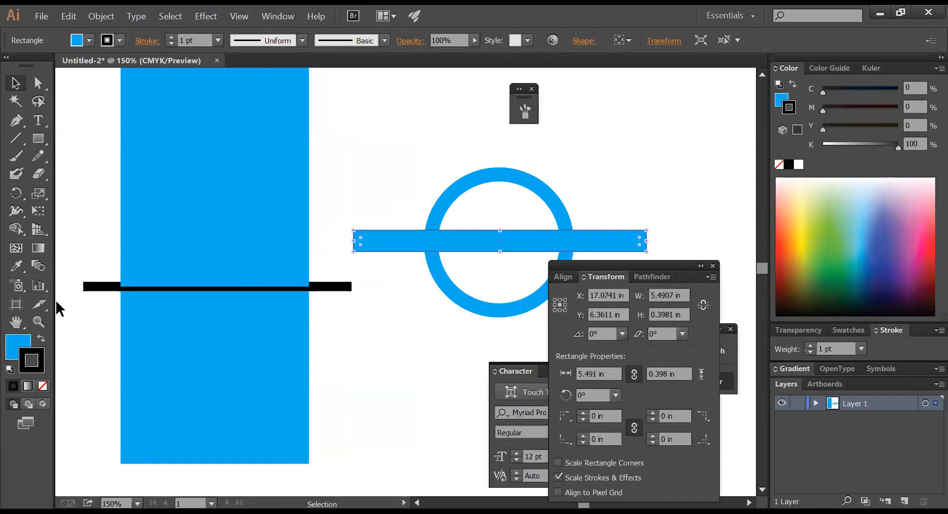
key("ctrl+z")
left_click(13, 349)
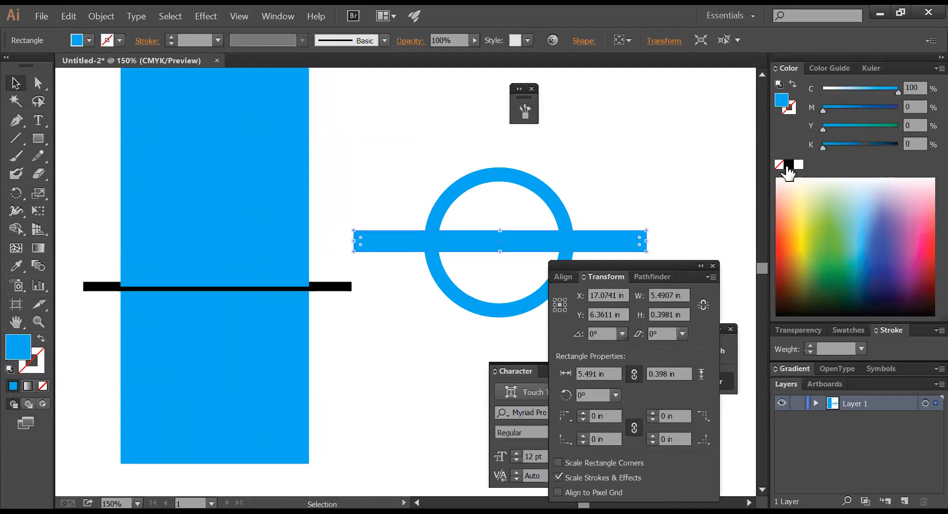
left_click(788, 164)
left_click(637, 196)
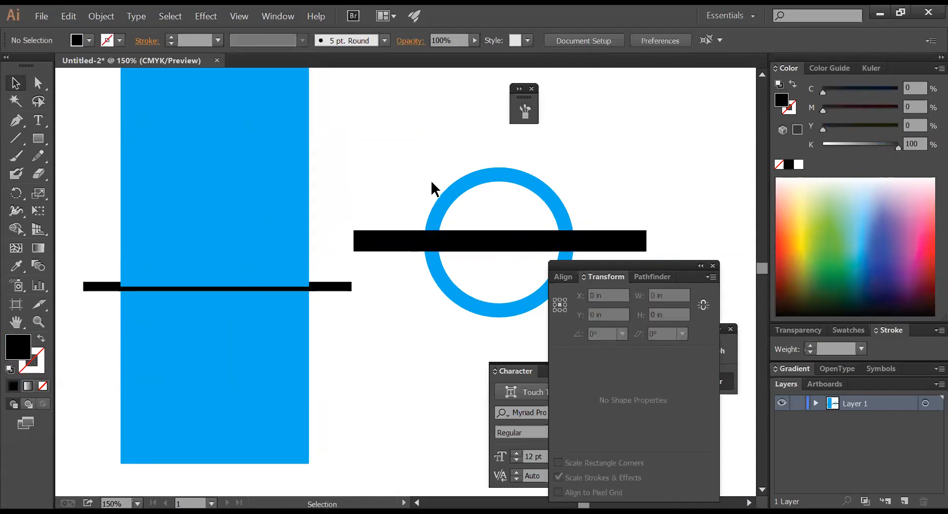
left_click_drag(473, 185, 313, 148)
- Try selecting the circle and the black bar, separately and together
left_click_drag(287, 95, 398, 155)
key("a")
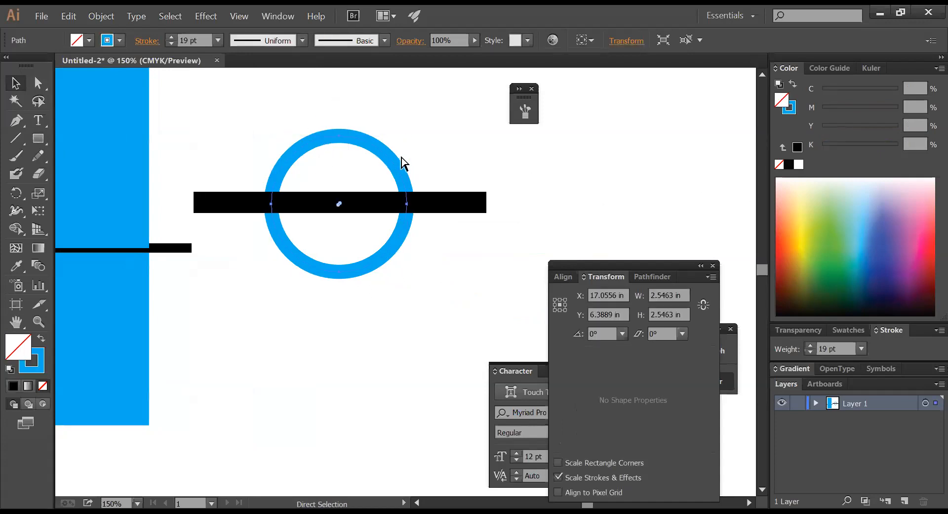
left_click(446, 163)
key("v")
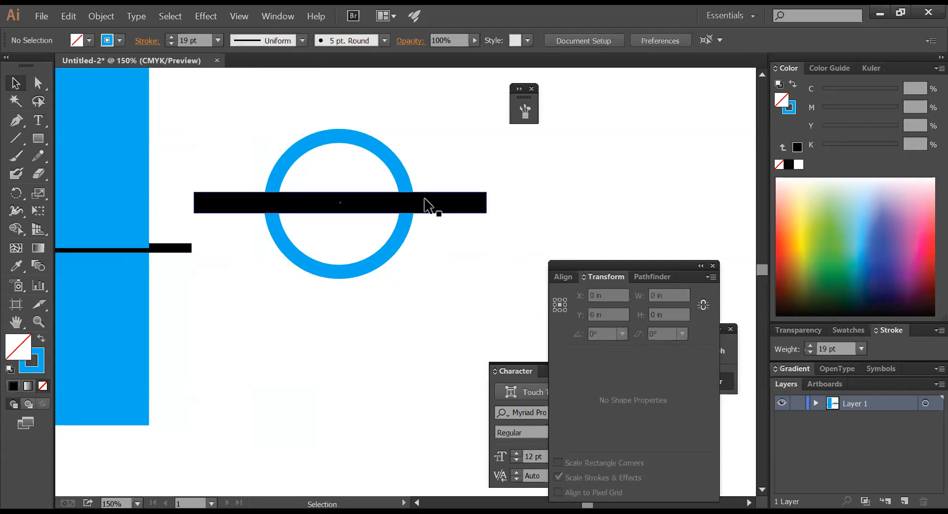
left_click(428, 205)
left_click_drag(434, 157, 381, 240)
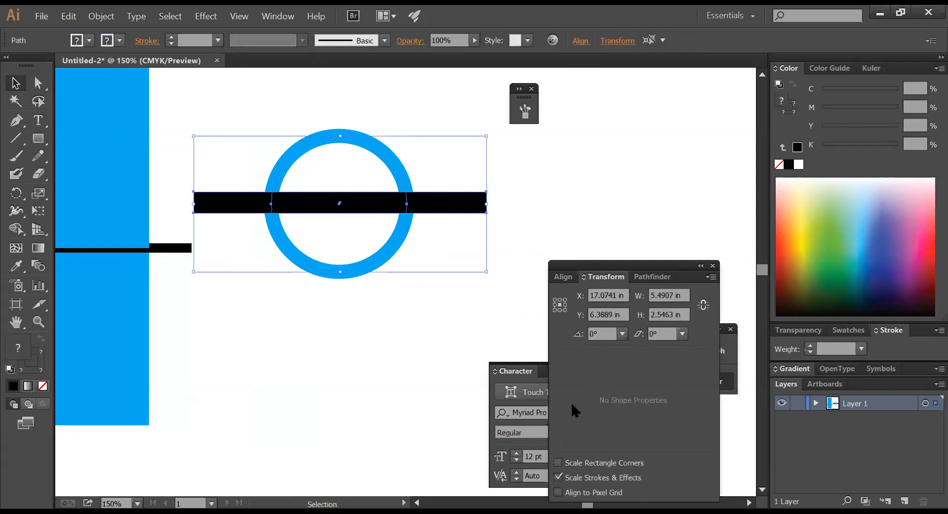
left_click(446, 281)
- Delete the circle's left arcs, the black bar and a stray path, then undo
left_click(38, 83)
left_click_drag(247, 145, 302, 184)
key("Delete")
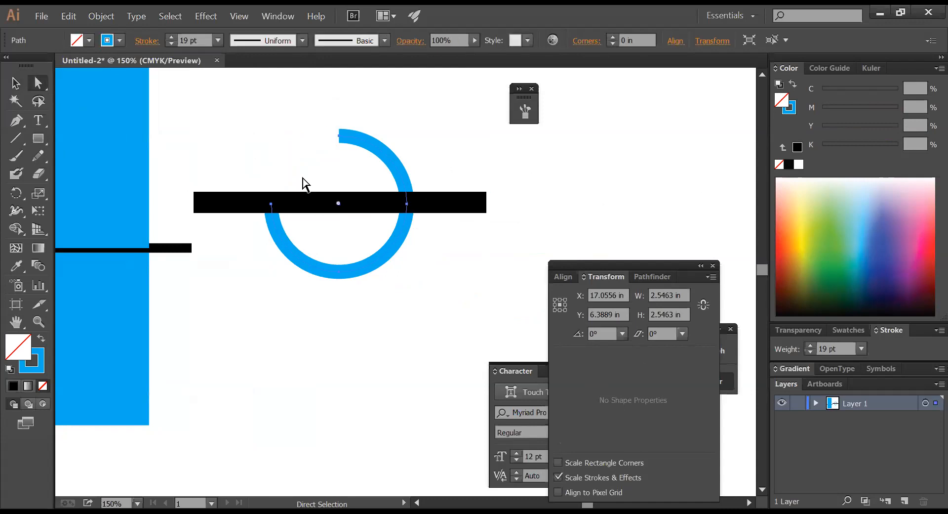
left_click_drag(311, 296, 275, 239)
key("Delete")
left_click(344, 316)
left_click(288, 206)
key("Delete")
left_click_drag(258, 170, 300, 260)
key("Delete")
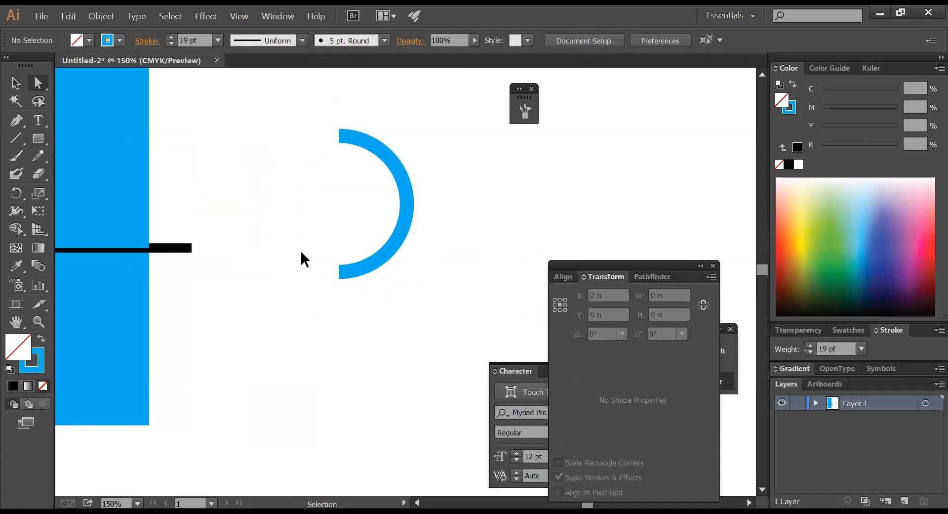
key("ctrl+z")
key("ctrl+z")
key("ctrl+z")
key("ctrl+z")
key("ctrl+z")
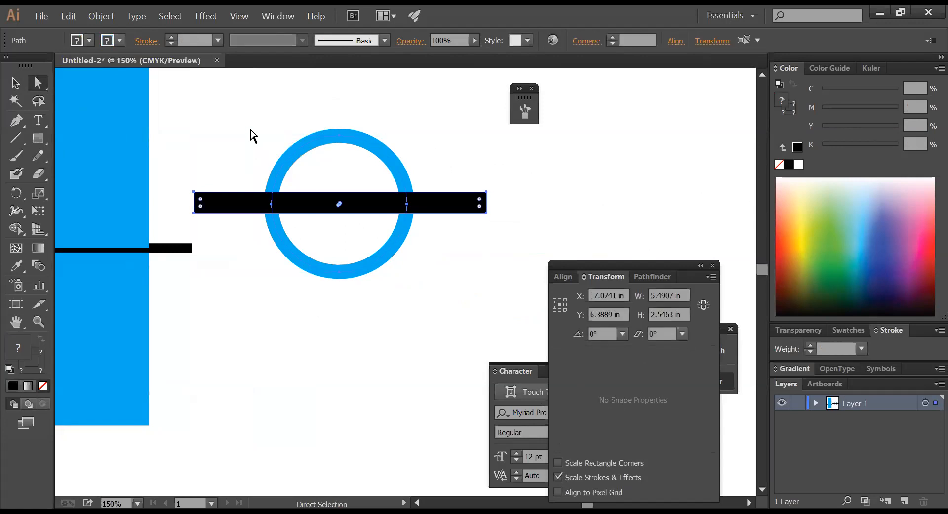
- Delete the circle's left half and Pathfinder-divide the bar along the arc, then undo
key("Delete")
left_click(327, 184)
left_click_drag(282, 127, 469, 271)
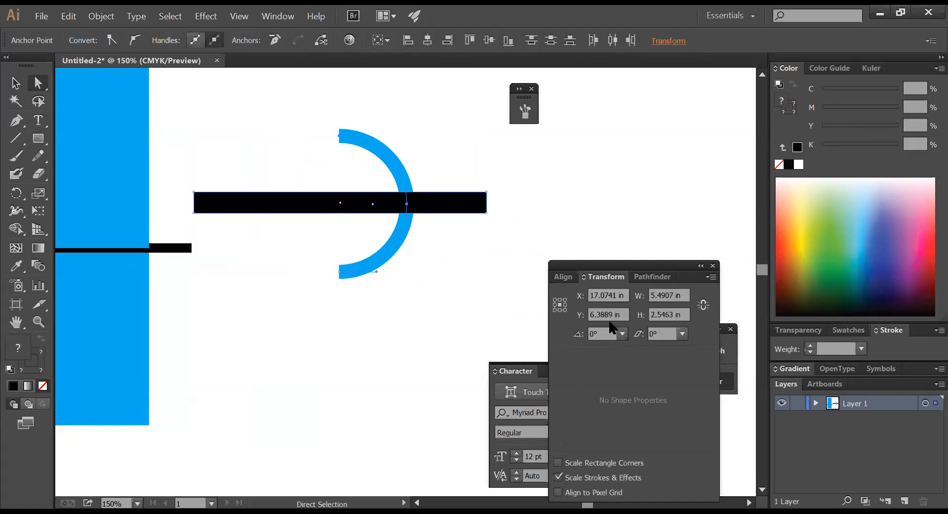
left_click(651, 277)
left_click(565, 348)
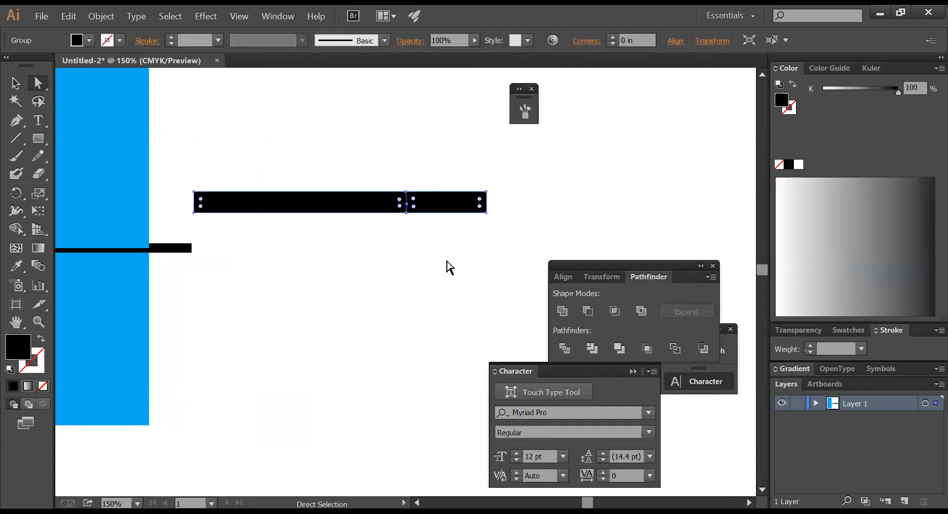
left_click(436, 228)
left_click(426, 202)
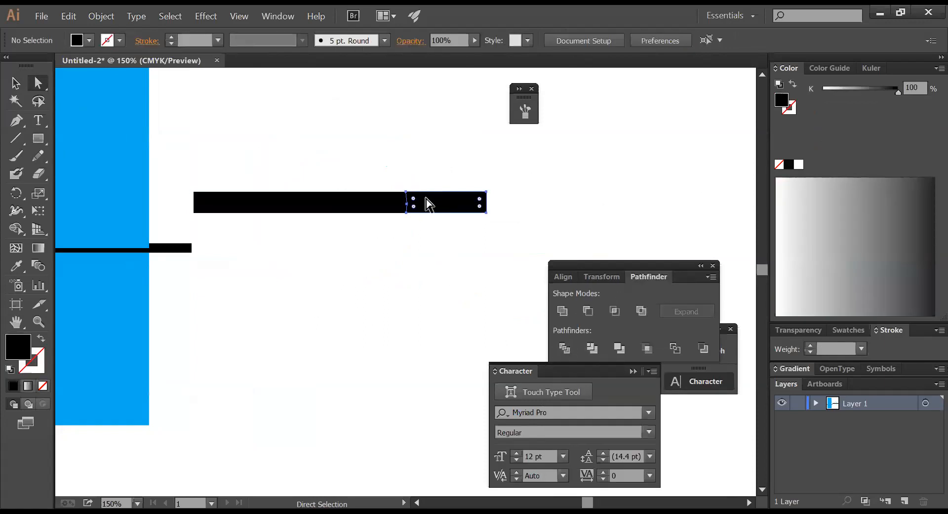
key("ctrl+b")
- Inspect the bar segments and circle path, then undo and redo back to the full circle and bar
left_click(420, 262)
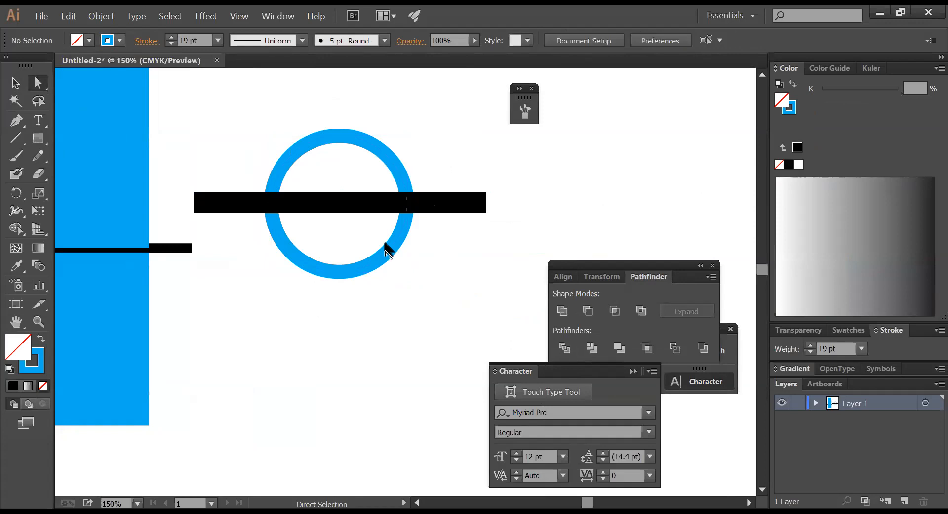
left_click(433, 208)
key("ctrl")
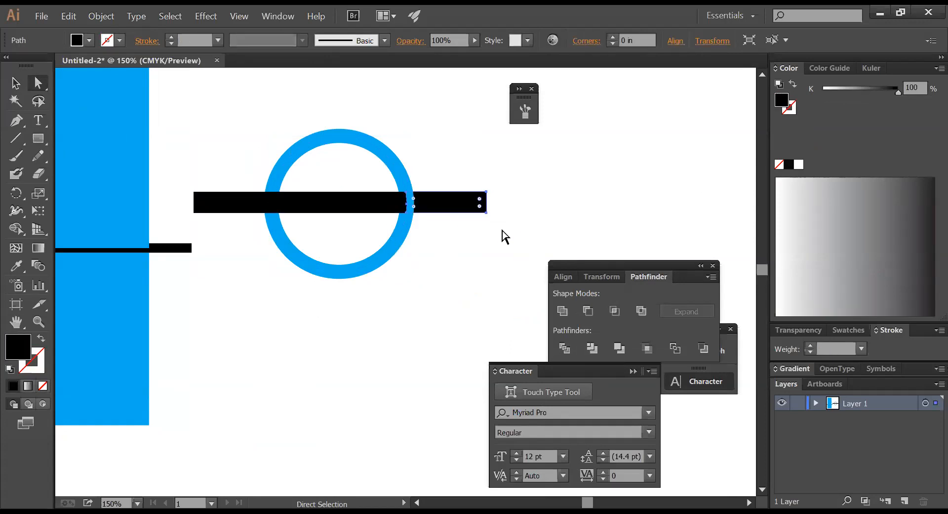
left_click(503, 260)
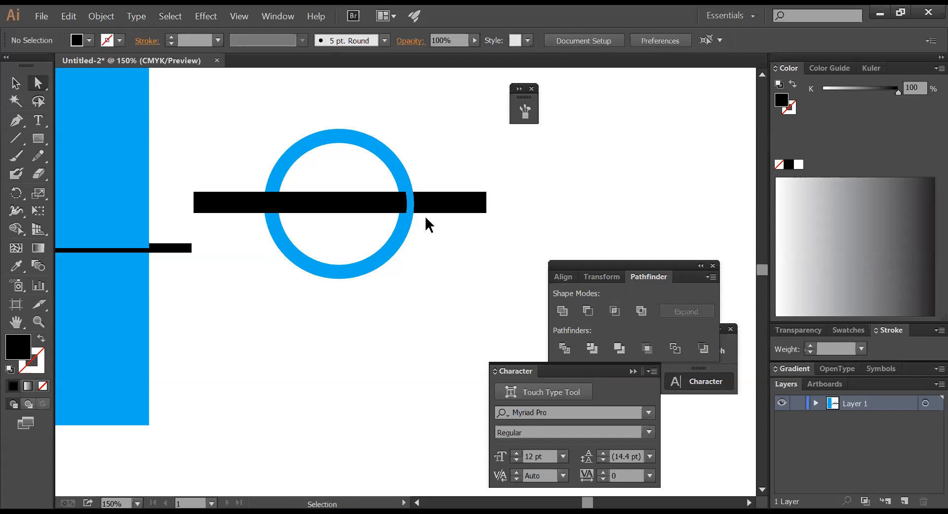
left_click(404, 178)
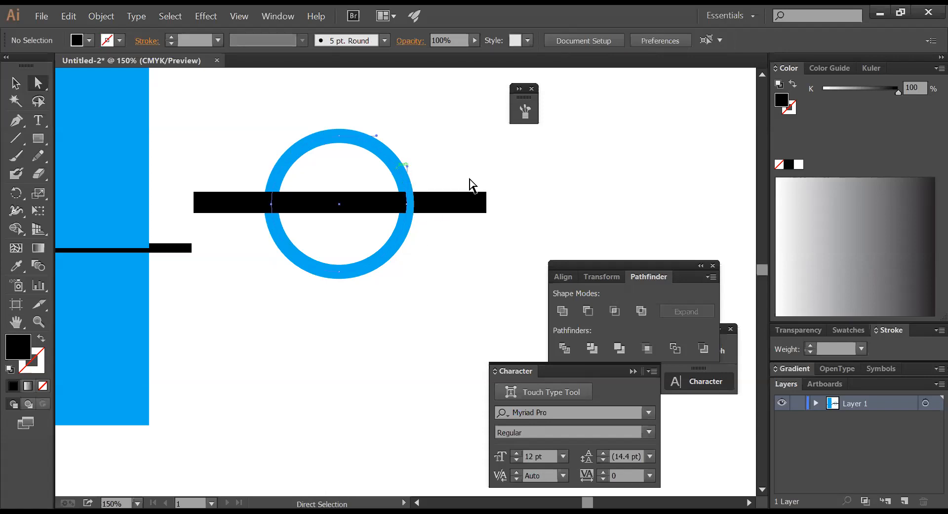
left_click(515, 207)
left_click(473, 207)
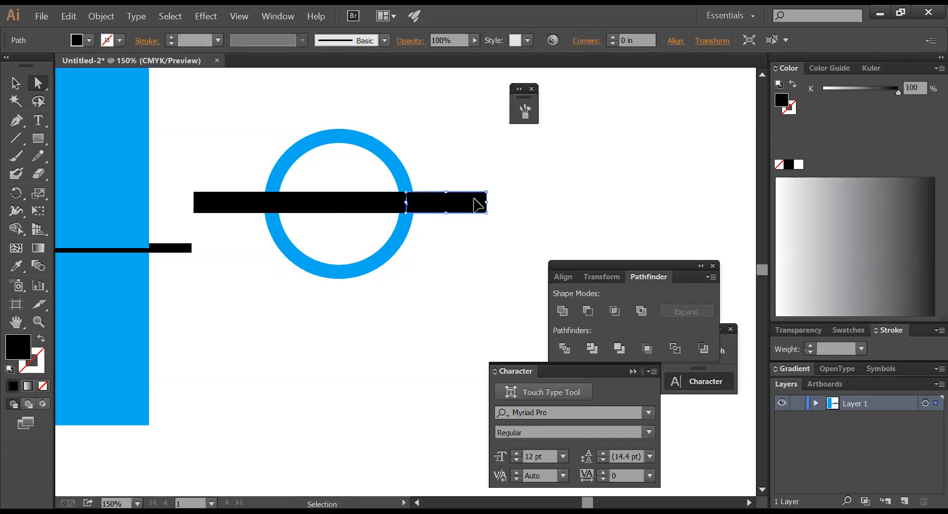
key("ctrl+z")
key("ctrl+z")
key("ctrl+z")
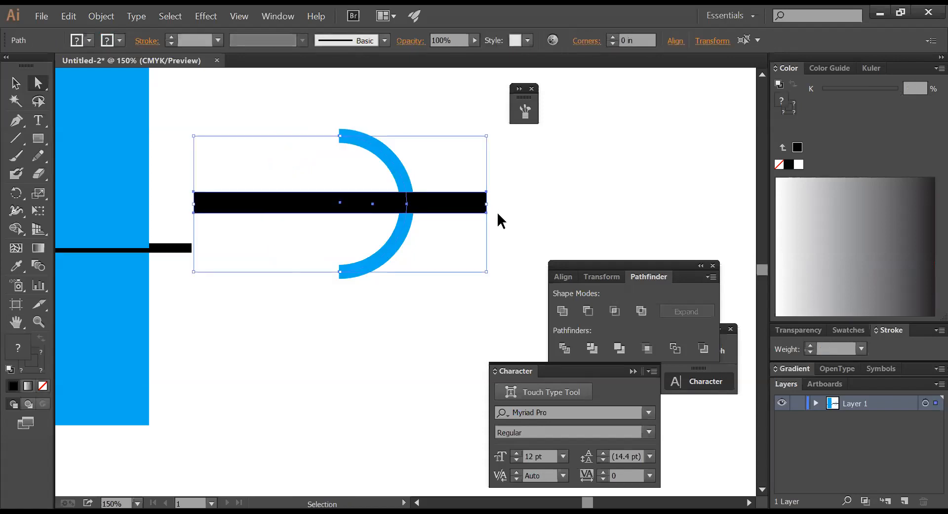
key("ctrl+z")
key("ctrl+z")
key("ctrl+z")
key("ctrl+shift+z")
key("ctrl+shift+z")
key("ctrl+shift+z")
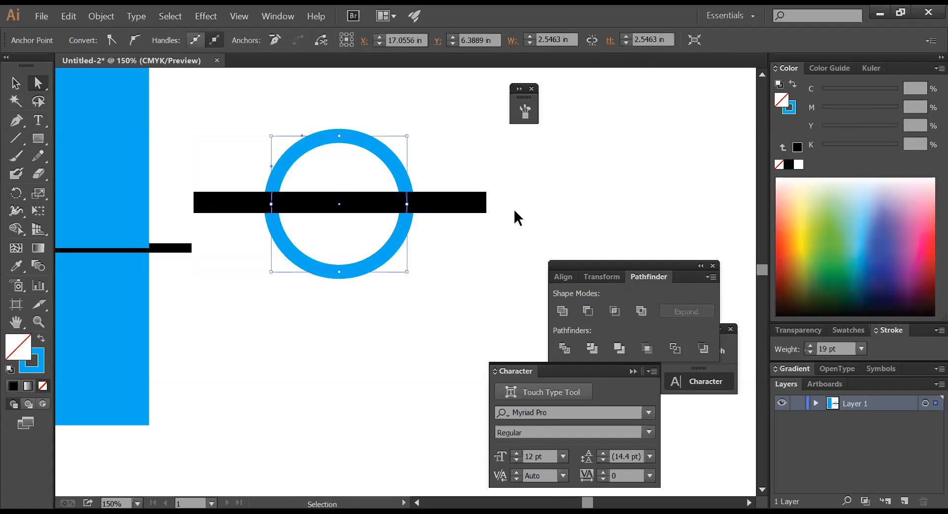
- Marquee-select the circle and the bar and delete them both
left_click(515, 211)
left_click(16, 83)
left_click_drag(284, 130, 410, 284)
key("Delete")
- Draw a new circle with the Ellipse tool and set its stroke weight to 20 pt
left_click(39, 141)
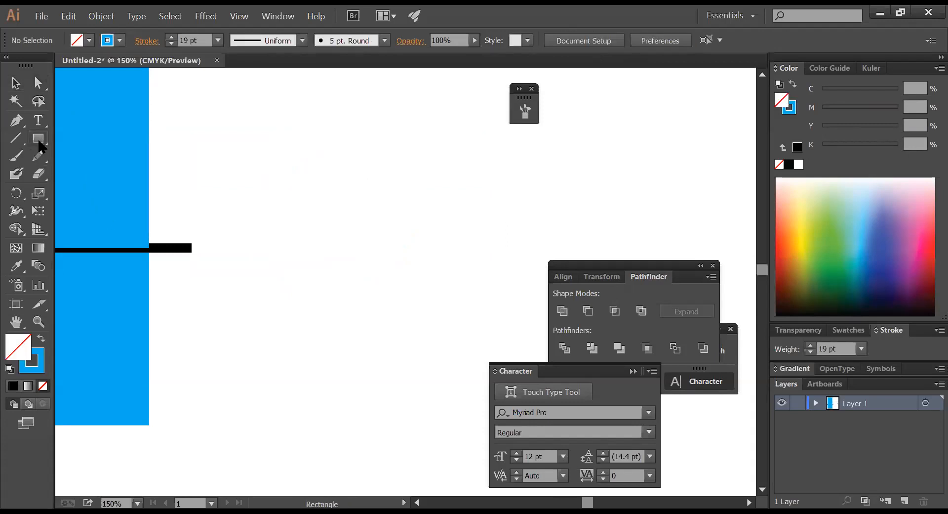
left_click_drag(38, 139, 74, 173)
left_click_drag(308, 165, 474, 331)
left_click(16, 83)
left_click(434, 199)
left_click(440, 184)
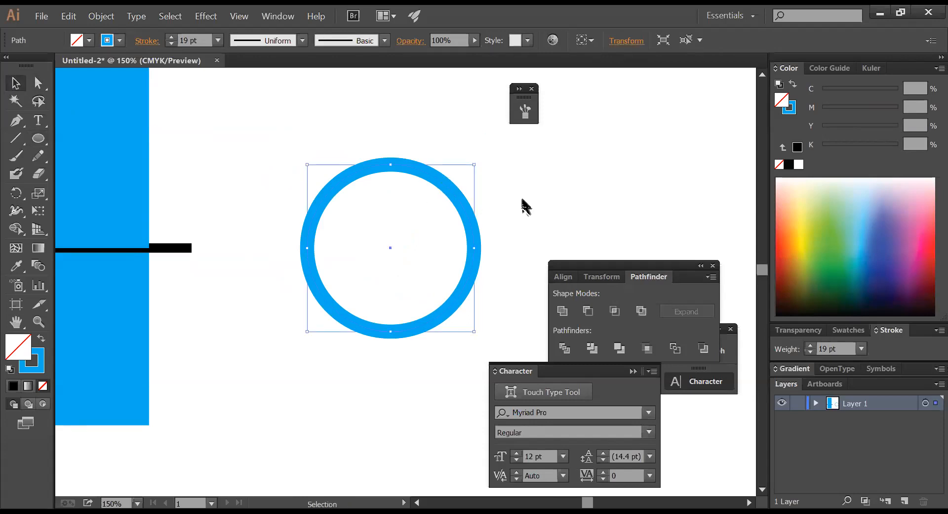
left_click(835, 349)
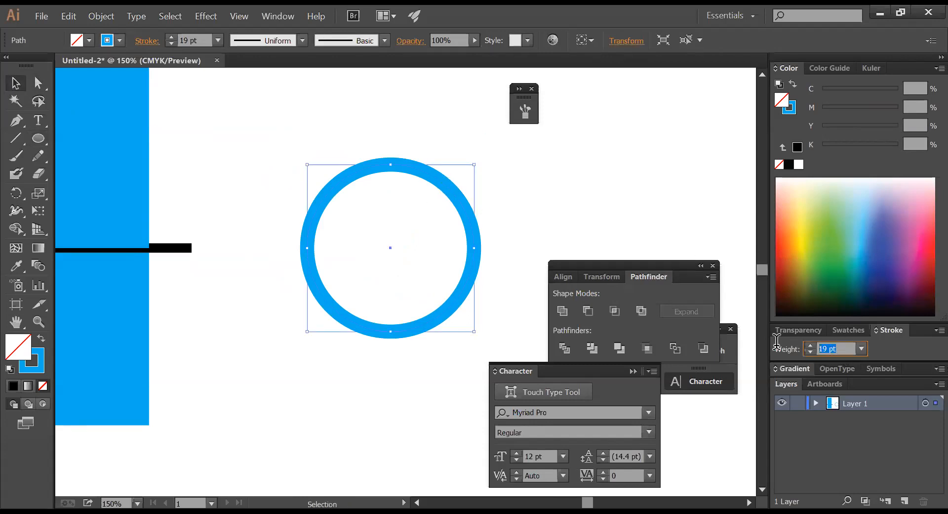
type("20")
key("Return")
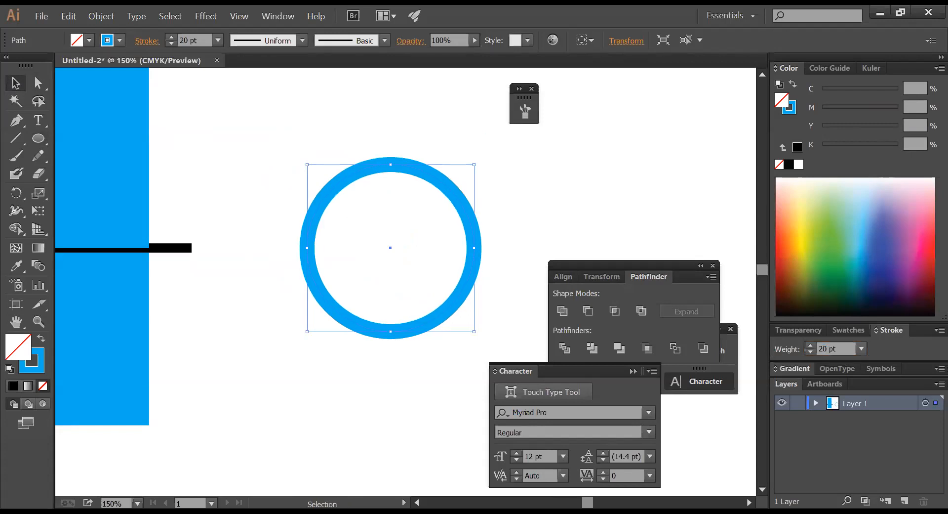
left_click(531, 220)
left_click(458, 234)
- Expand the blue ring into a filled shape with Object > Expand
left_click(540, 195)
left_click_drag(527, 176, 323, 164)
left_click(101, 16)
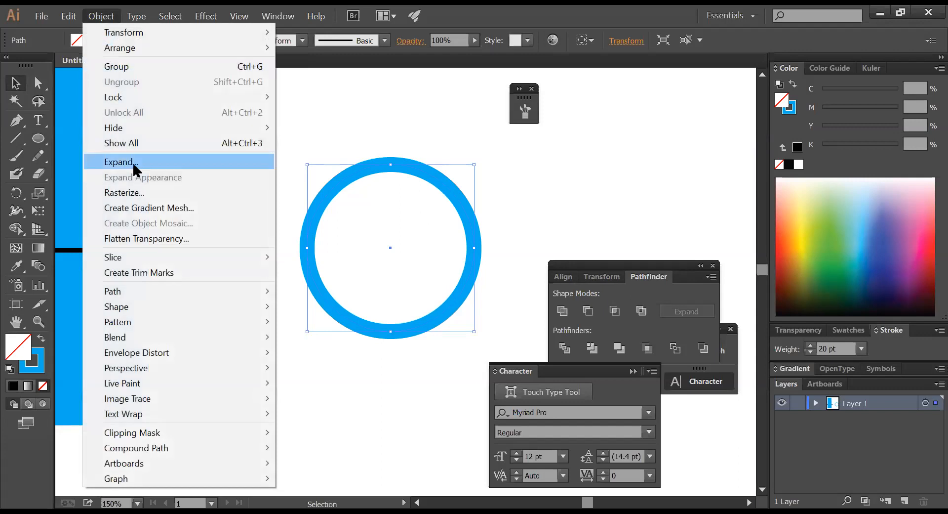
left_click(133, 164)
key("Return")
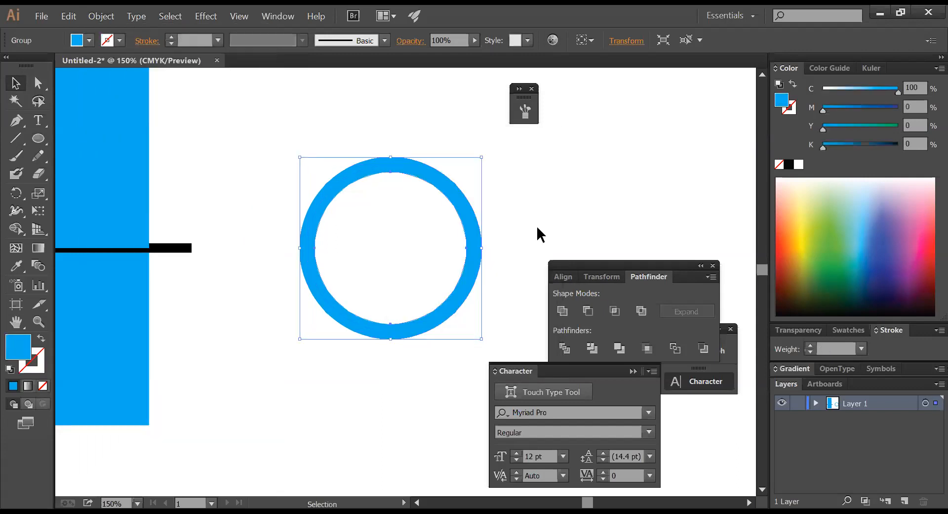
left_click(536, 226)
- Draw a bar across the ring, fill it black, and nudge it slightly lower
left_click(39, 141)
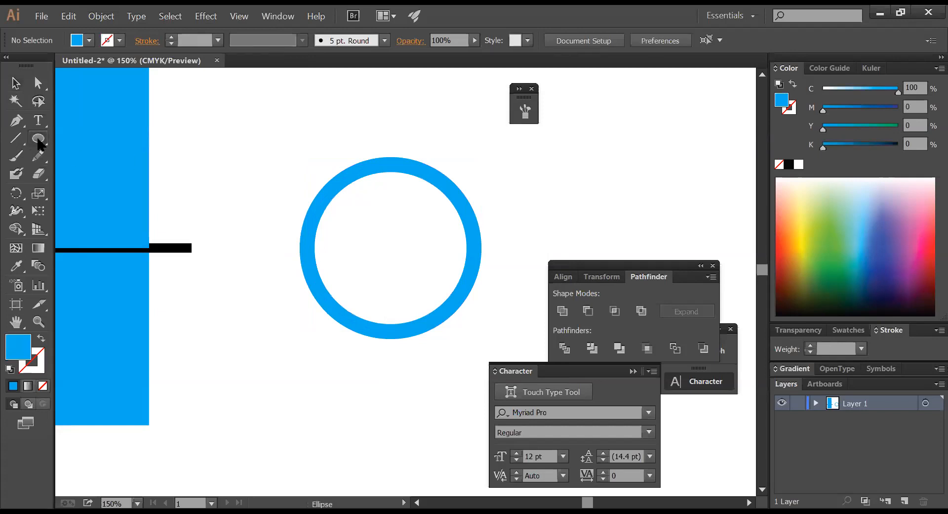
left_click(40, 142)
left_click_drag(257, 216, 522, 245)
left_click(788, 164)
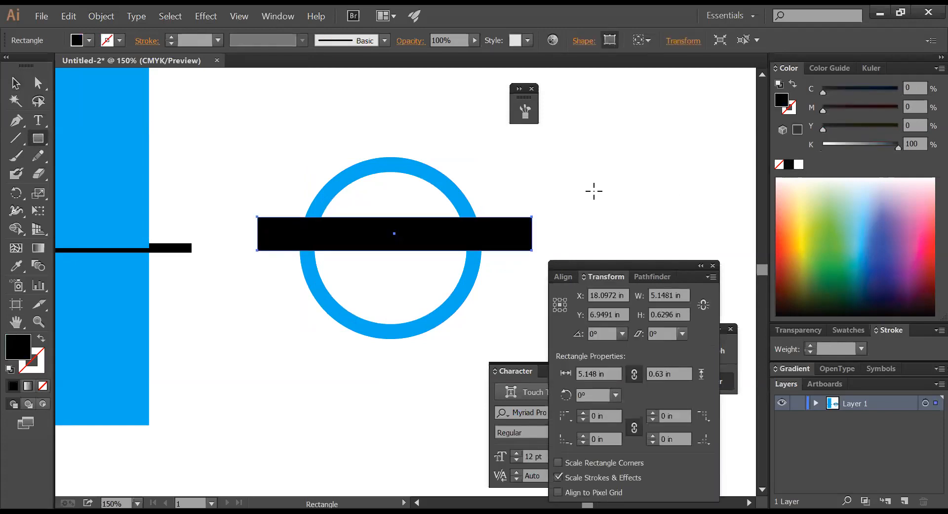
left_click(558, 195, "ctrl")
left_click_drag(287, 150, 677, 288)
left_click_drag(432, 272, 419, 288)
left_click_drag(360, 302, 415, 280)
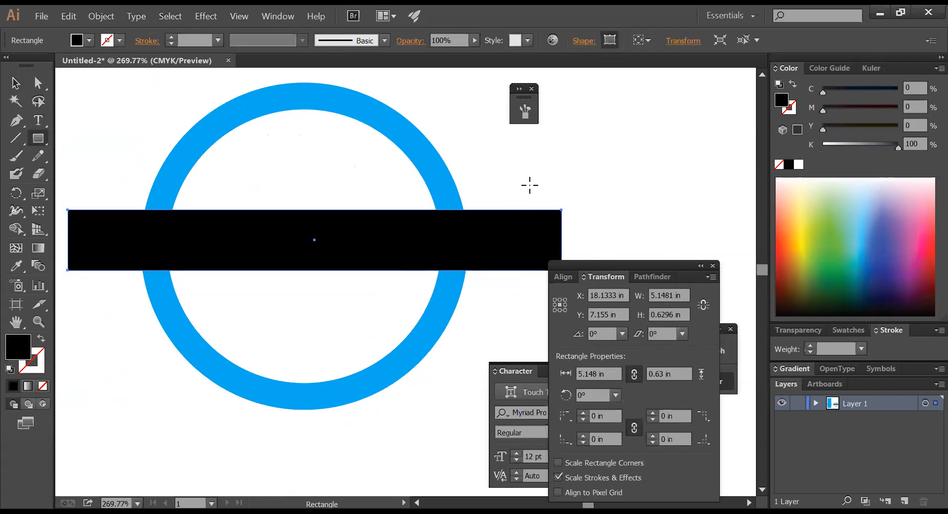
- Frame the logo and marquee-select the ring and black bar together
left_click(17, 89)
left_click(511, 201)
left_click(503, 242)
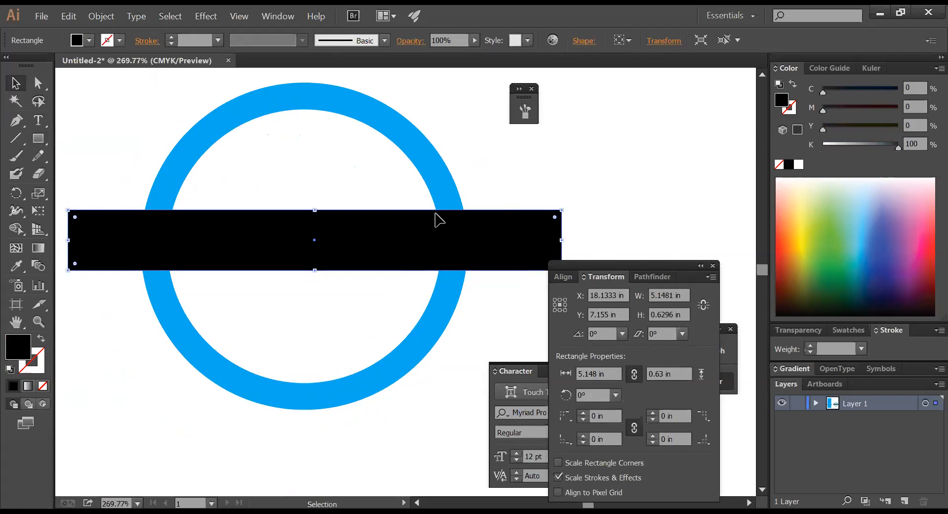
left_click(430, 197)
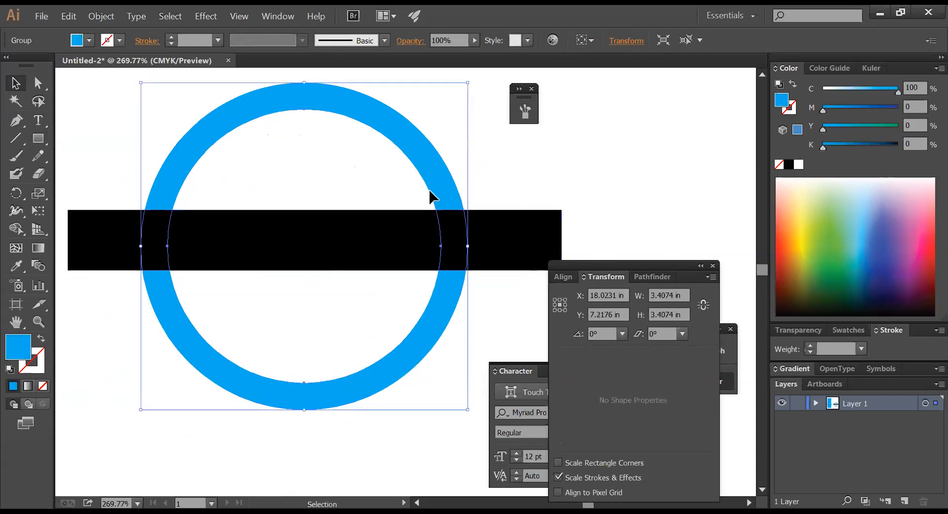
left_click(613, 188)
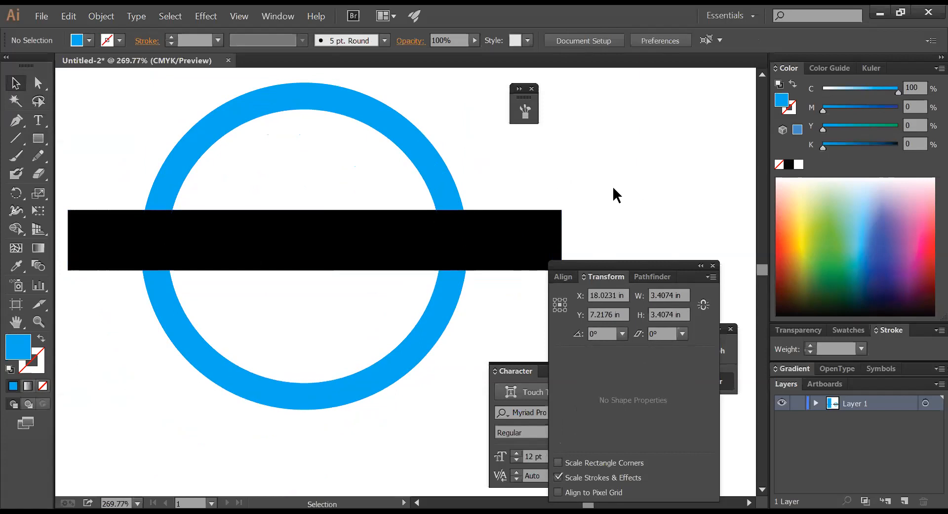
left_click(430, 247, "ctrl+alt")
left_click(429, 247, "ctrl+alt")
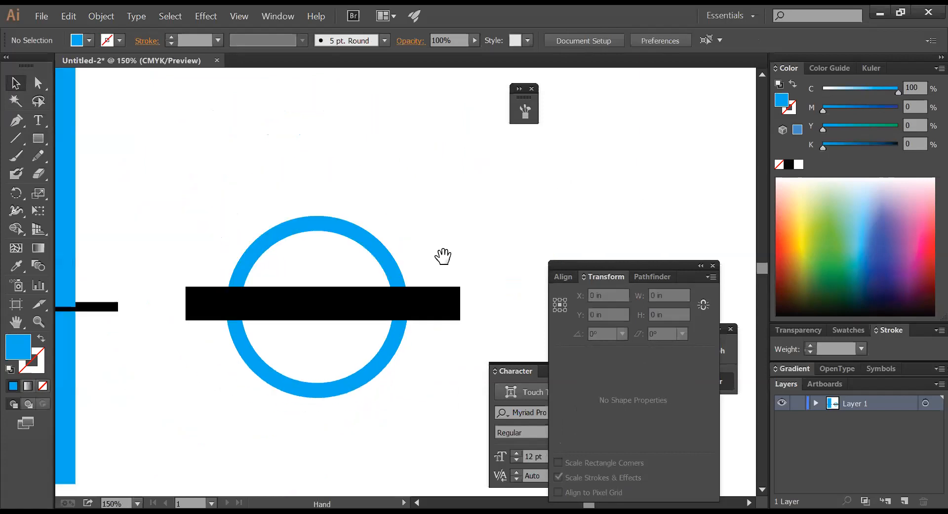
left_click_drag(443, 255, 365, 195)
left_click_drag(395, 318, 286, 210)
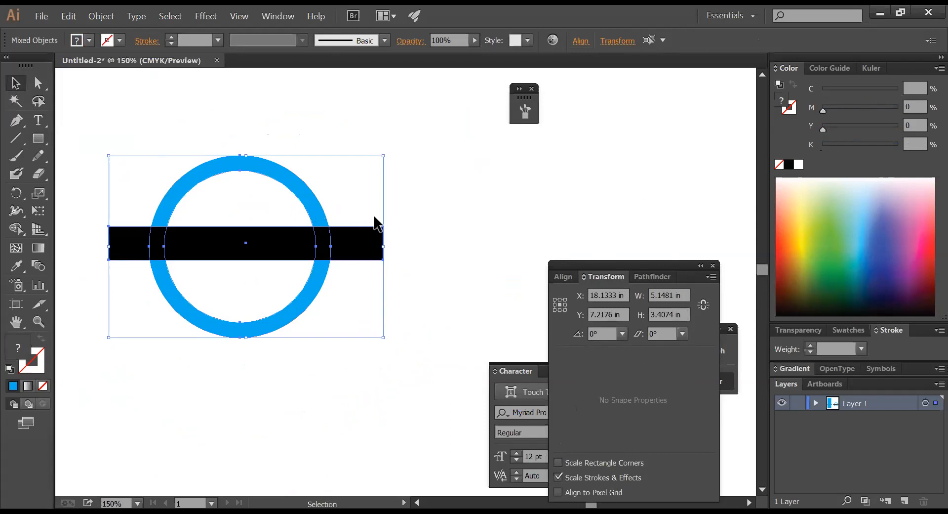
- Make a copy of the logo moved 5 in horizontally, then undo it
left_click(436, 239, "ctrl+alt")
left_click_drag(444, 243, 396, 188)
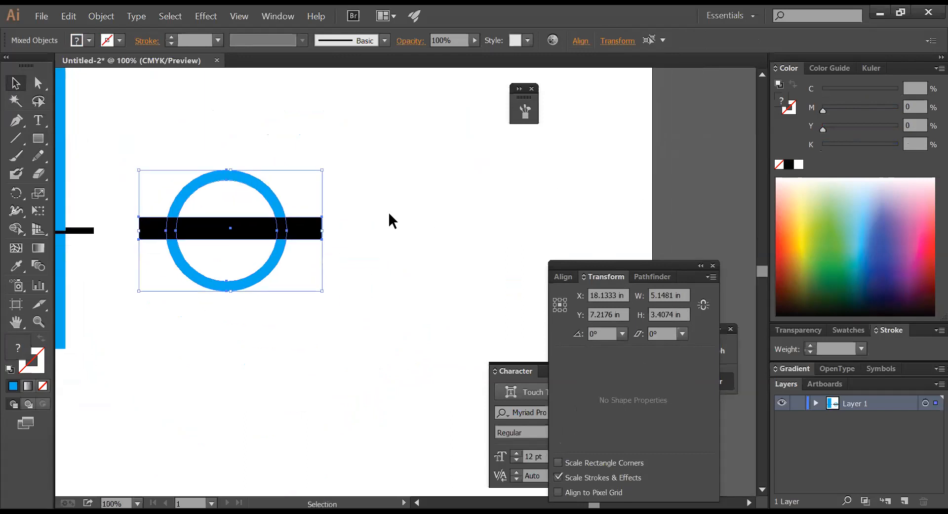
left_click(396, 218)
left_click_drag(384, 272, 240, 164)
key("Return")
type("5")
key("Tab")
type("0")
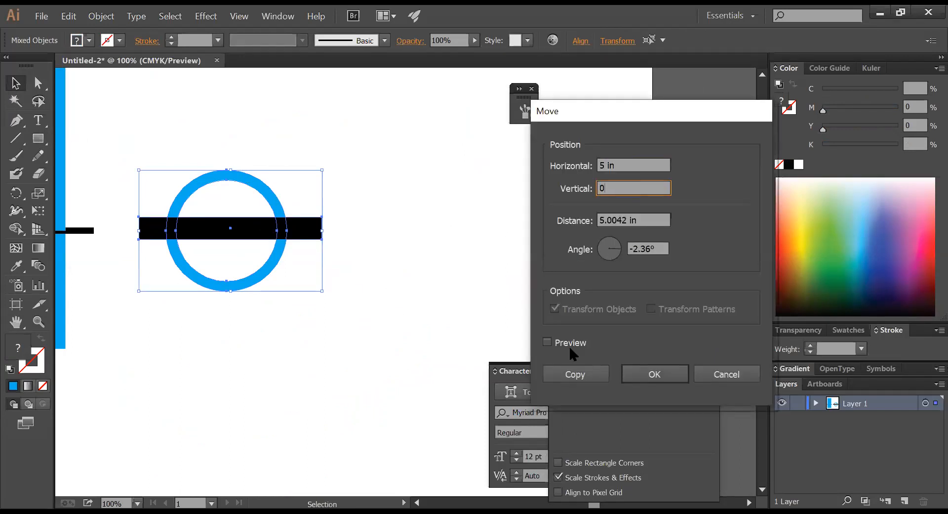
left_click(578, 375)
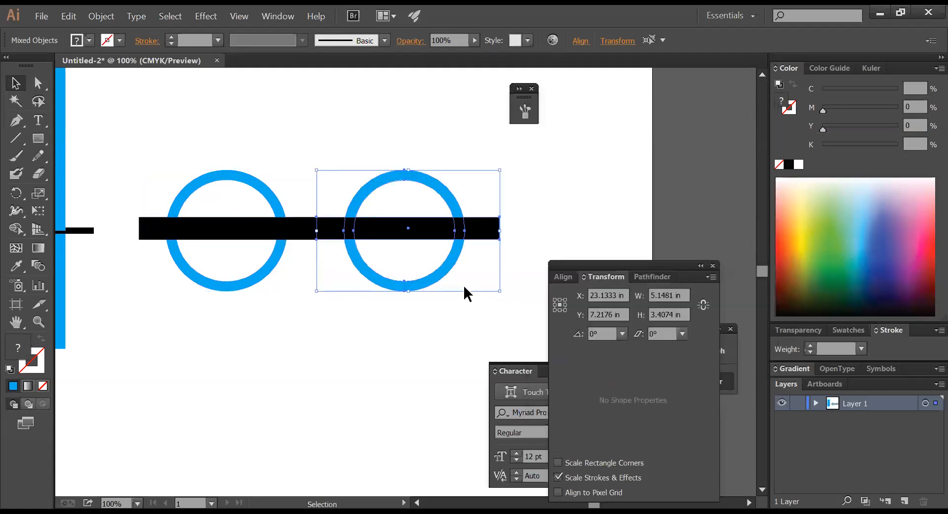
key("ctrl+z")
- Copy the logo with a horizontal move of 8 in and zoom in on the copy
key("Return")
type("8")
key("Tab")
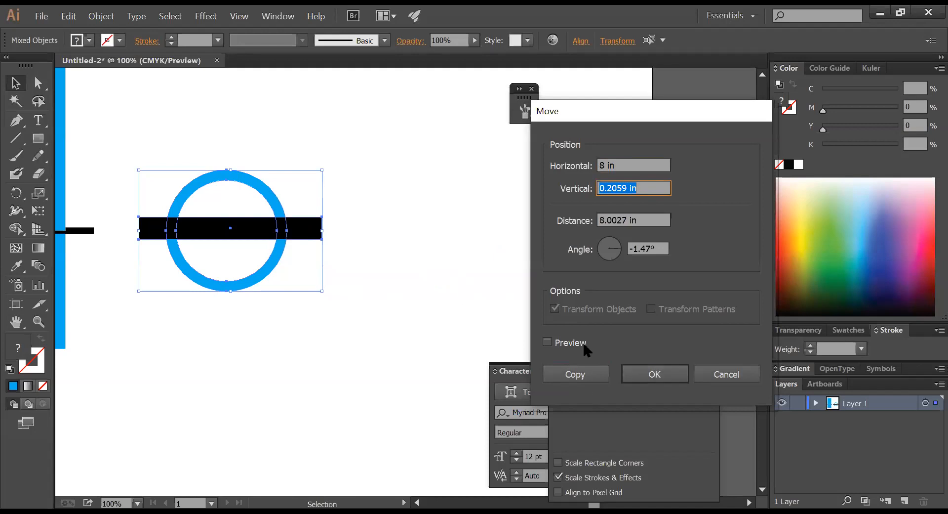
left_click(574, 375)
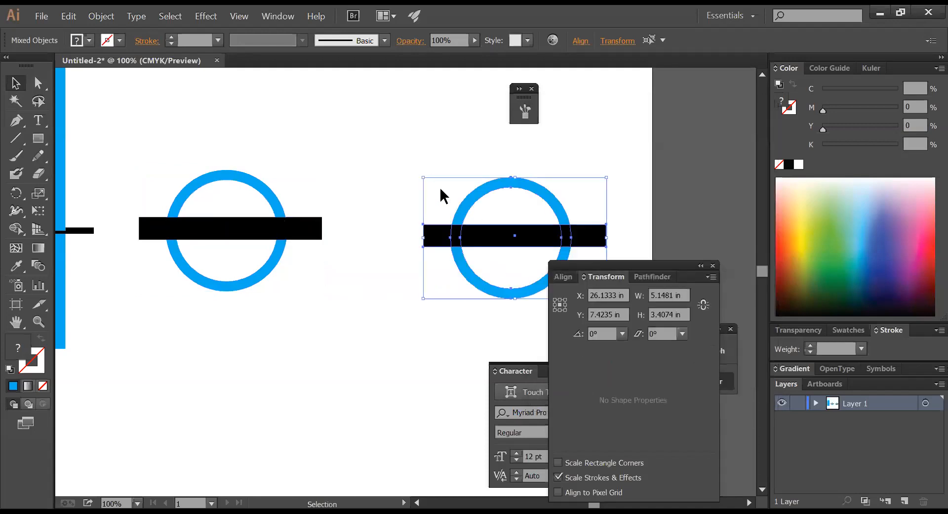
left_click(443, 194)
key("z")
left_click_drag(417, 166, 689, 254)
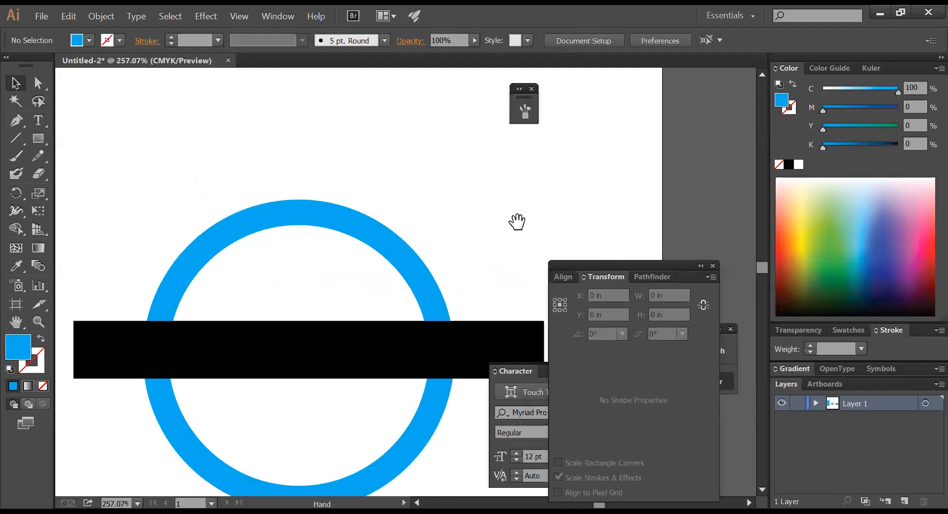
- Delete the copy's outer ring path using Direct Selection
left_click_drag(486, 212, 473, 148)
left_click(39, 84)
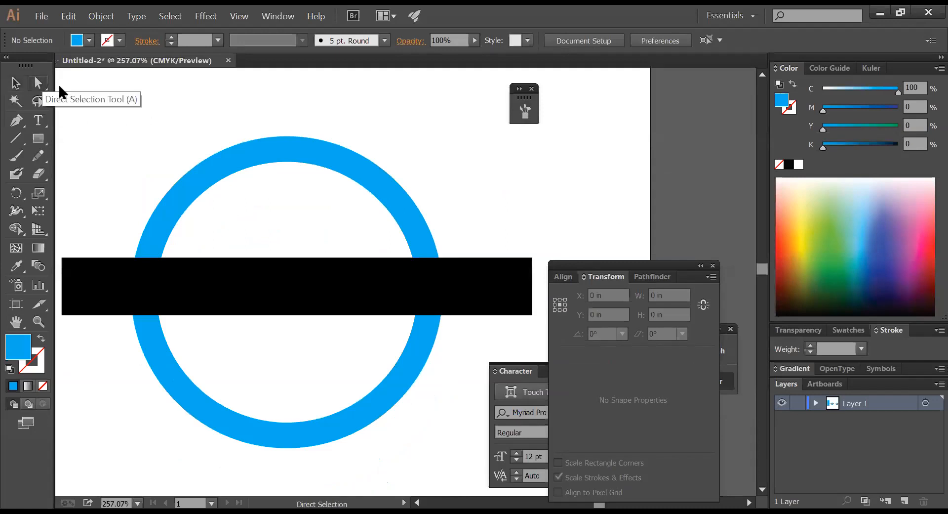
left_click_drag(419, 153, 397, 197)
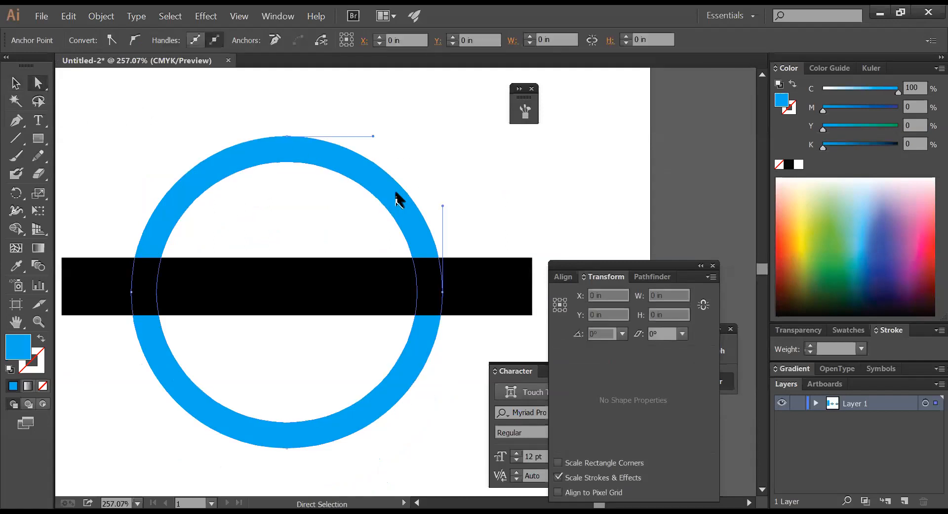
left_click(433, 190)
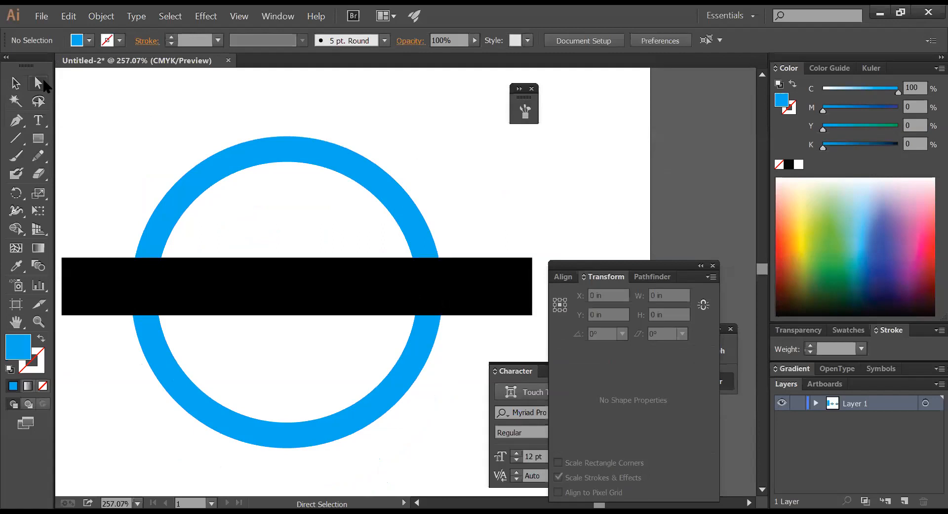
left_click(308, 143)
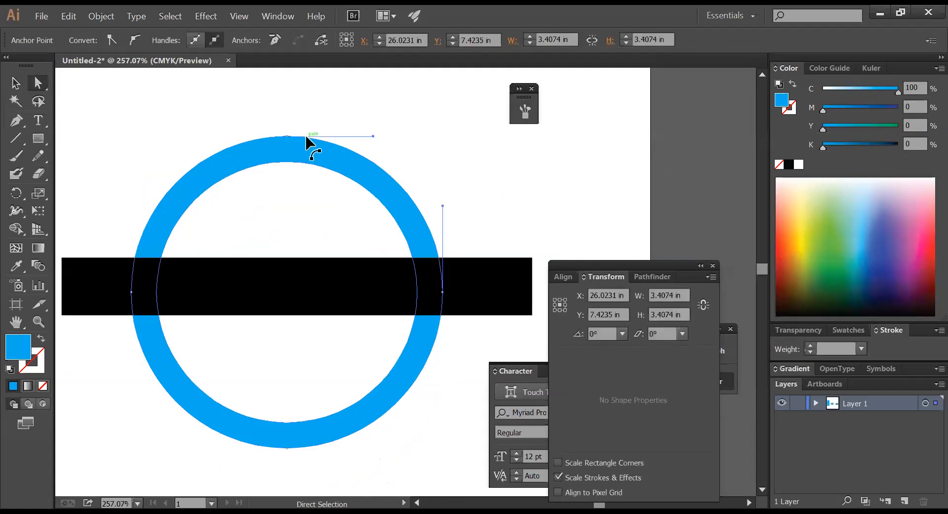
key("Delete")
left_click(345, 230)
left_click(199, 153)
- Delete the circle's upper-left and lower-left arcs and the bar, then undo to restore the bar
left_click(206, 191)
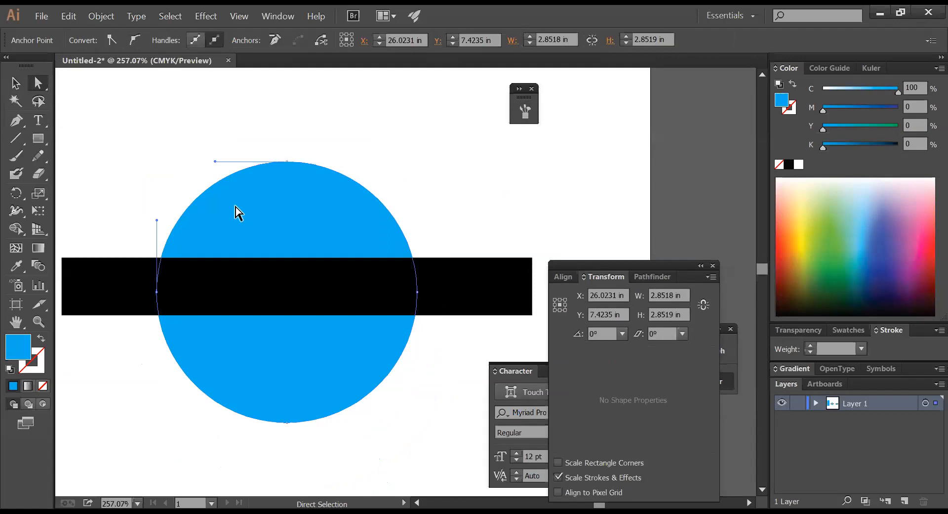
key("Delete")
left_click(155, 351)
left_click(220, 383)
key("Delete")
left_click(179, 321)
left_click(190, 298)
key("Delete")
left_click_drag(187, 315, 123, 242)
left_click(124, 242)
key("ctrl+z")
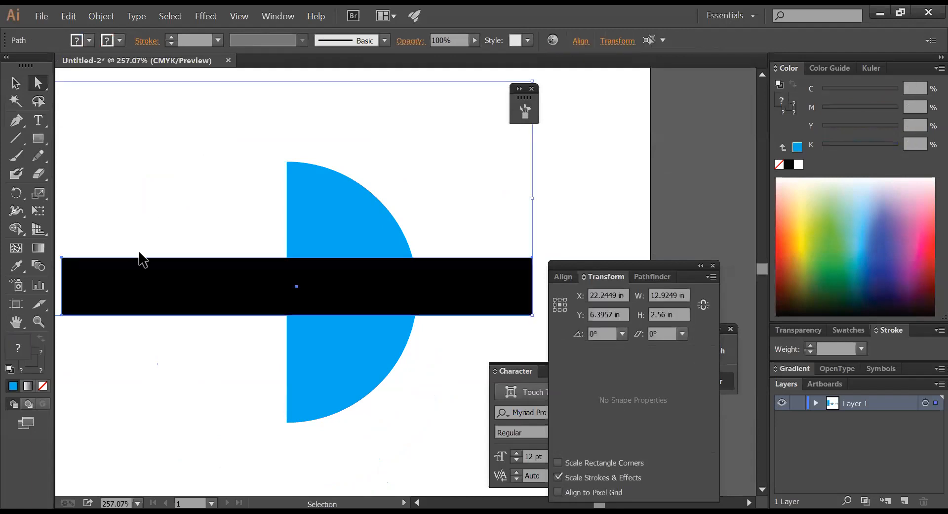
- Turn the half circle into a blue outline and Pathfinder-divide the black bar along it
left_click(405, 207)
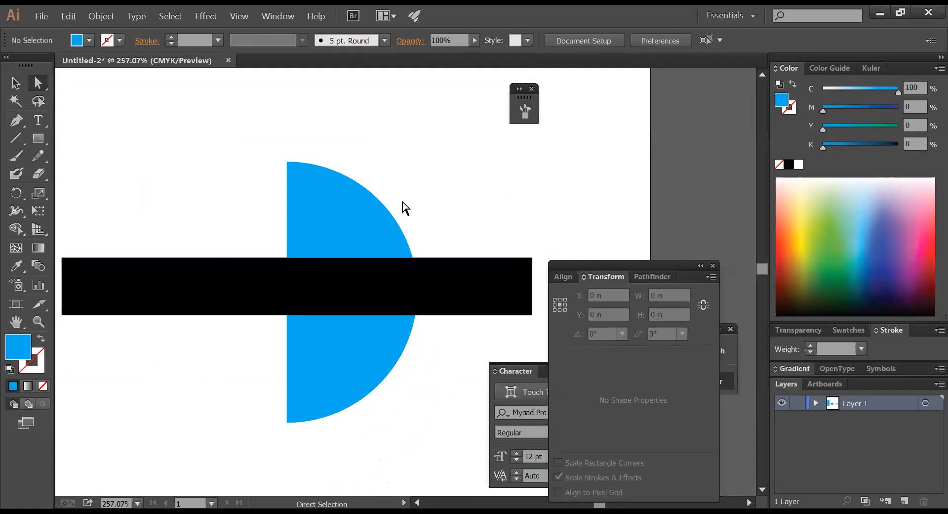
left_click(354, 238)
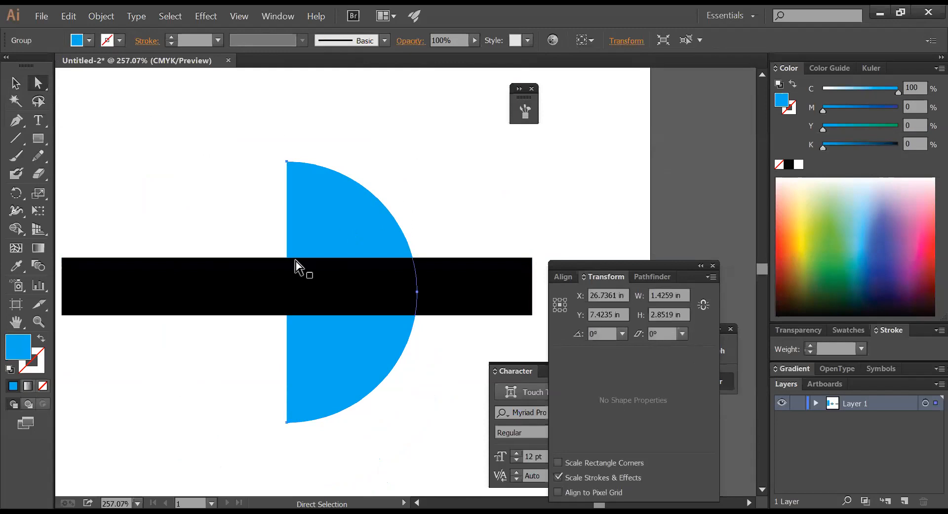
left_click(41, 338)
left_click(218, 217)
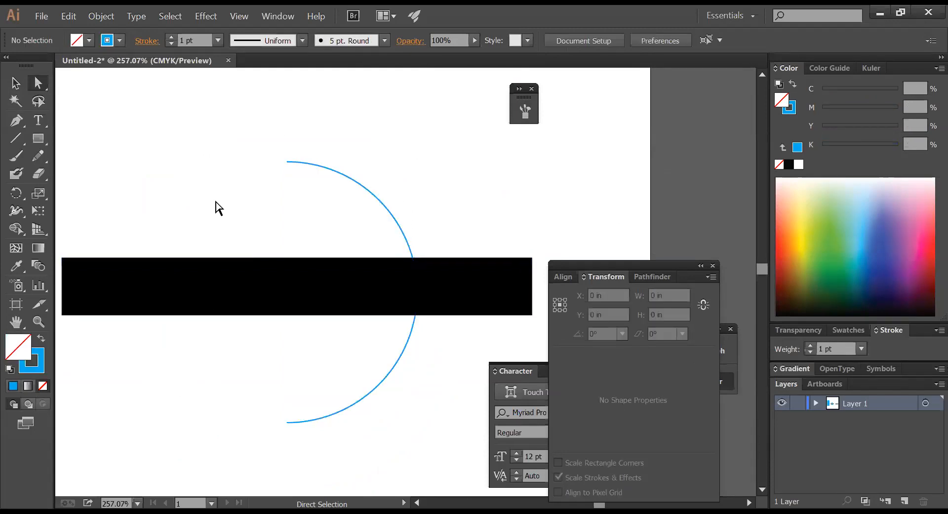
left_click_drag(199, 128, 457, 346)
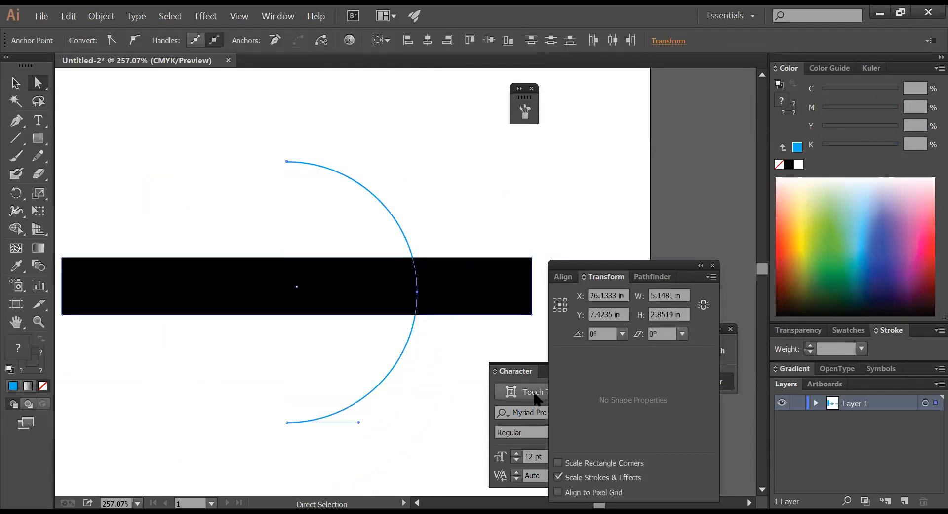
left_click(652, 277)
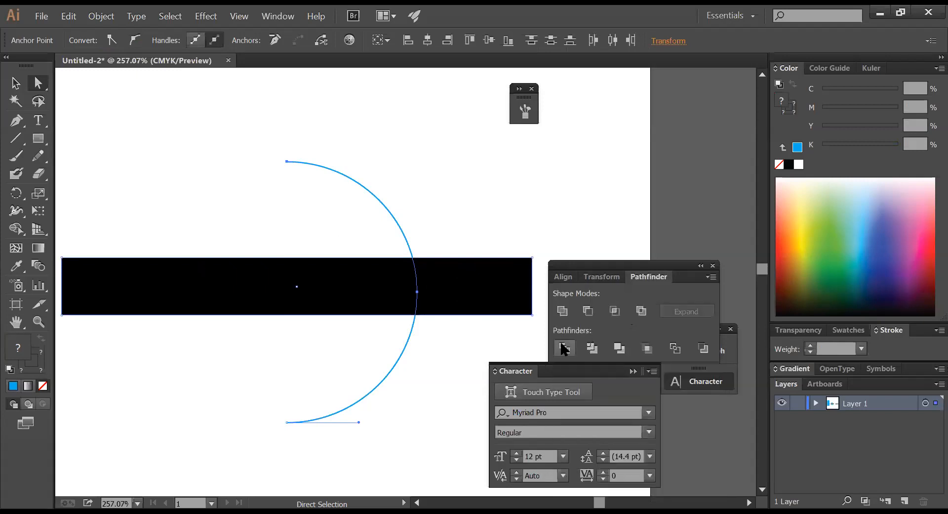
left_click(565, 349)
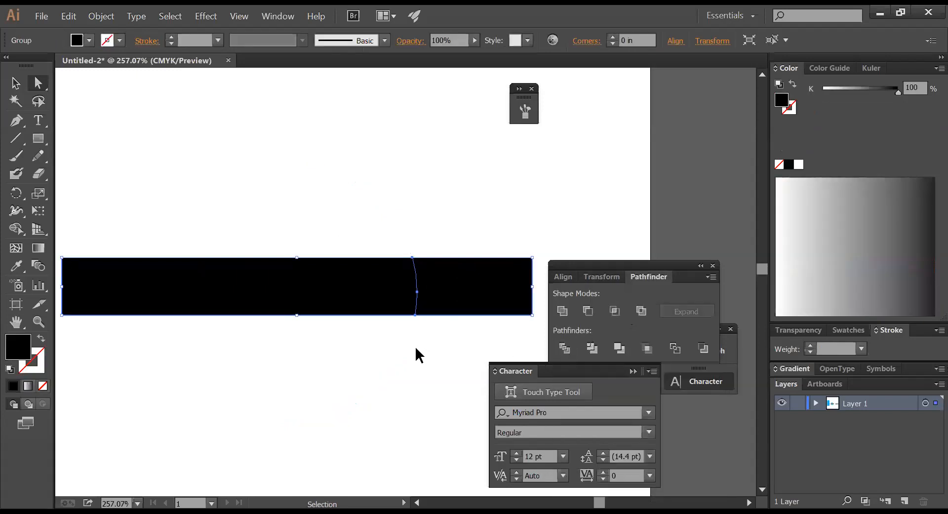
left_click(15, 84)
- Delete the left circle and the left black bar, leaving the right-hand logo
left_click(429, 248)
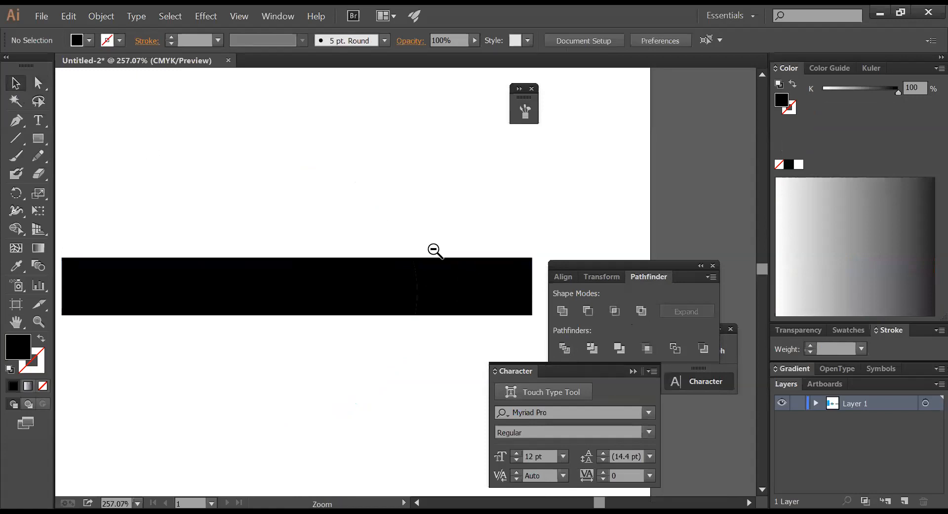
left_click(434, 250, "ctrl+alt")
left_click(434, 250, "ctrl+alt")
left_click(435, 251, "ctrl+alt")
left_click_drag(233, 265, 402, 186)
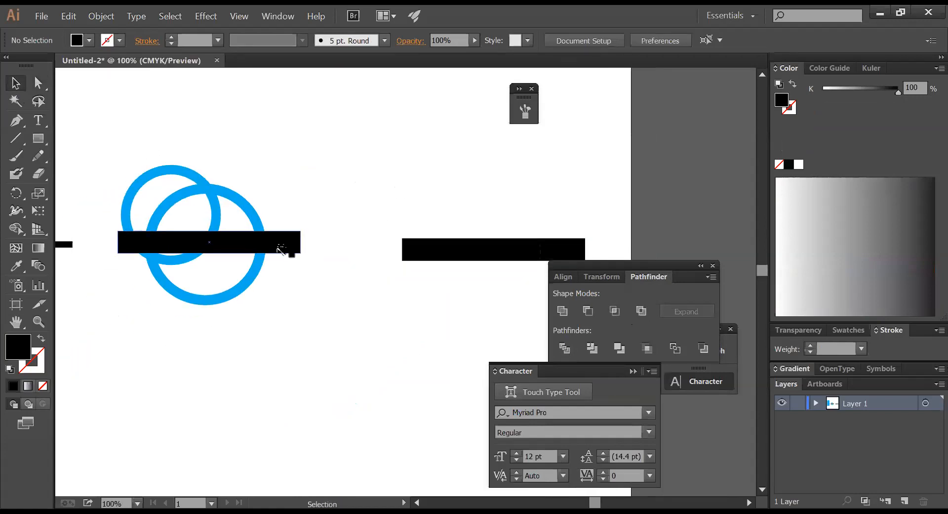
left_click_drag(159, 187, 160, 188)
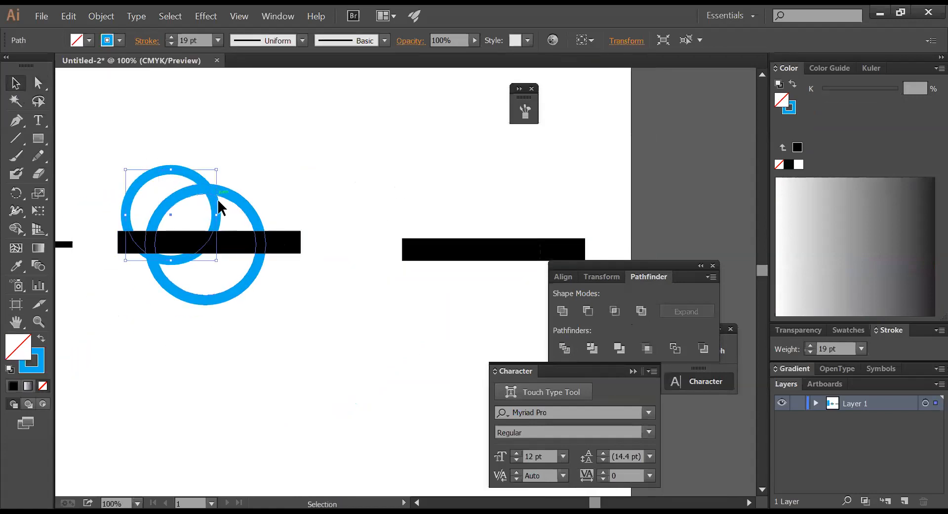
key("Delete")
left_click(299, 247)
key("Delete")
left_click(450, 258)
- Move the divided right bar 8 in to the left onto the circle
left_click_drag(452, 205, 567, 270)
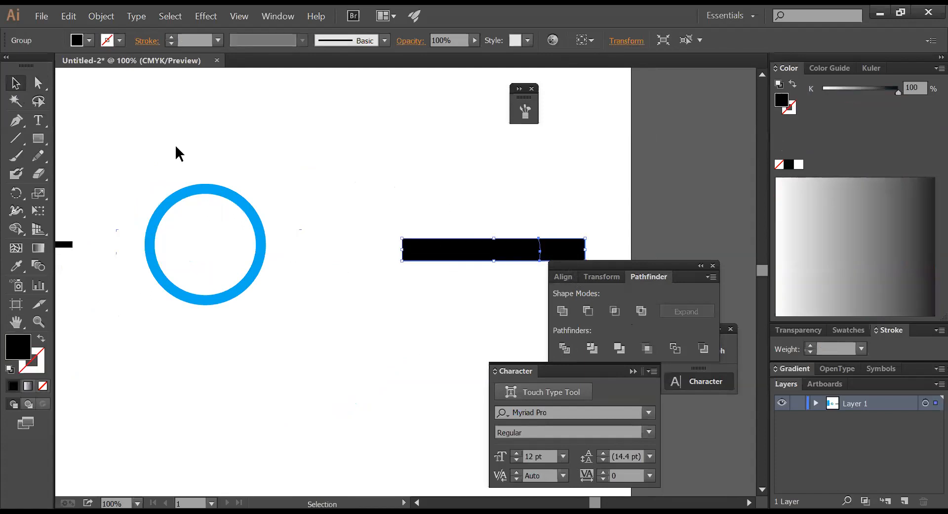
double_click(15, 82)
type("-")
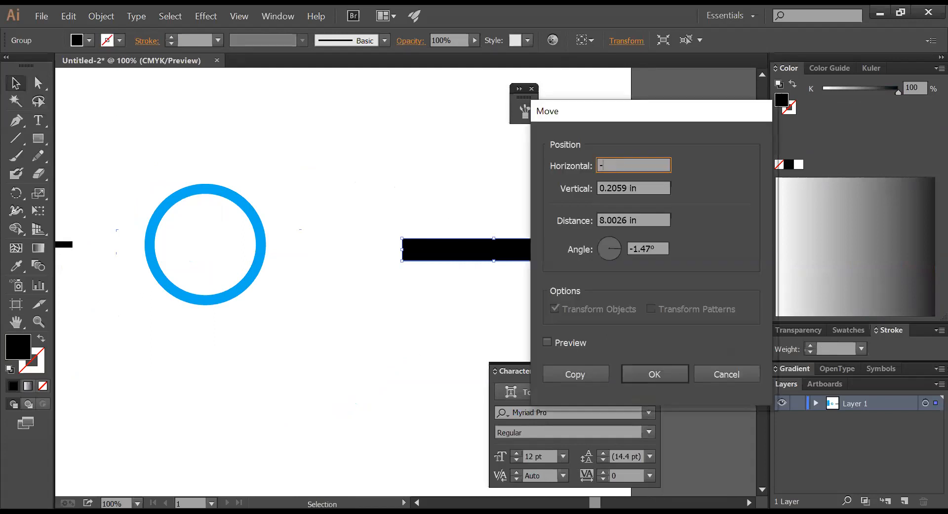
type("8")
key("Return")
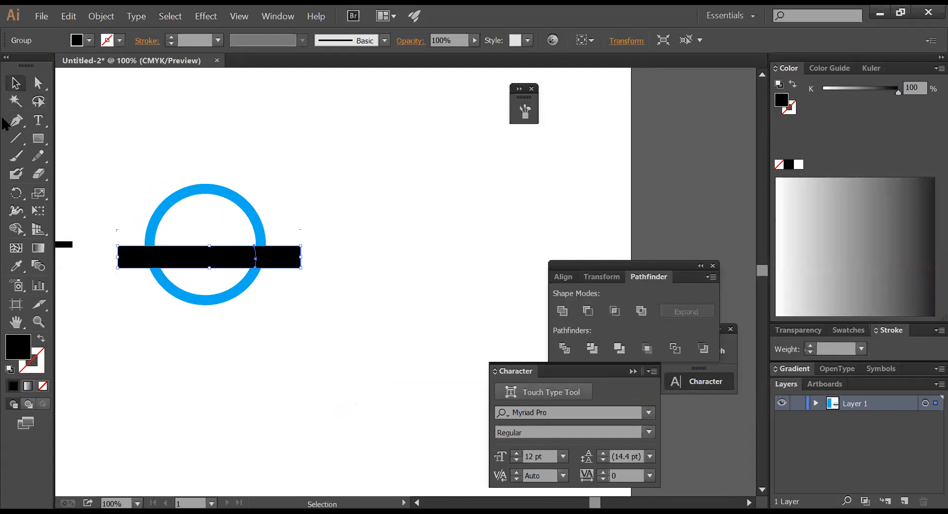
- Send only the bar's right piece behind the circle, undoing the whole-group send
left_click(359, 252)
left_click(291, 258)
key("ctrl+bracketleft")
key("ctrl+z")
left_click(307, 270)
left_click(296, 262)
key("ctrl+bracketleft")
left_click(366, 252)
- Select the right black bar piece and shift it clear of the blue ring
left_click_drag(137, 155, 356, 252)
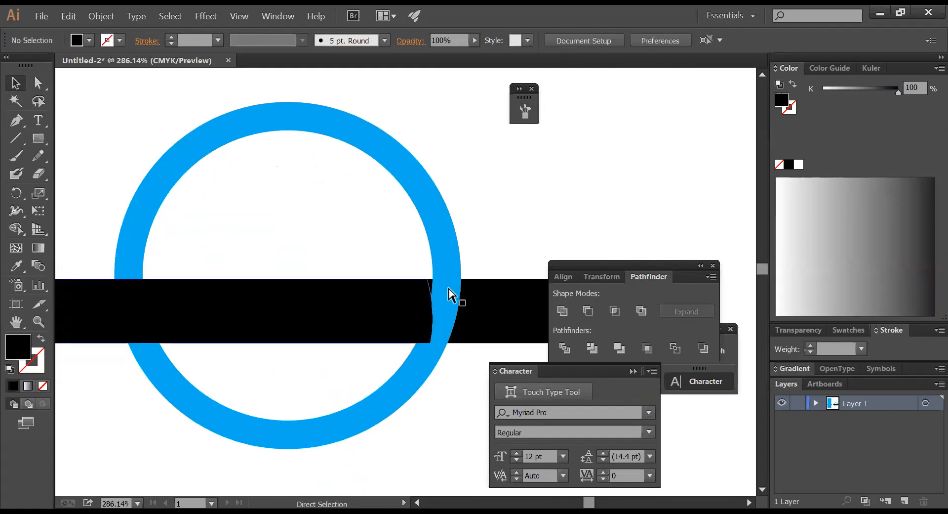
left_click(422, 329, "ctrl")
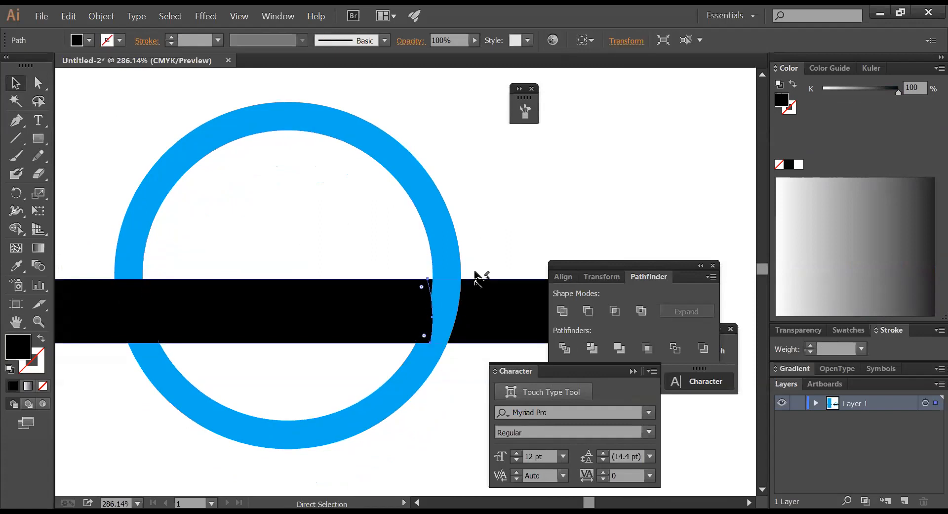
left_click(484, 245)
left_click(38, 101)
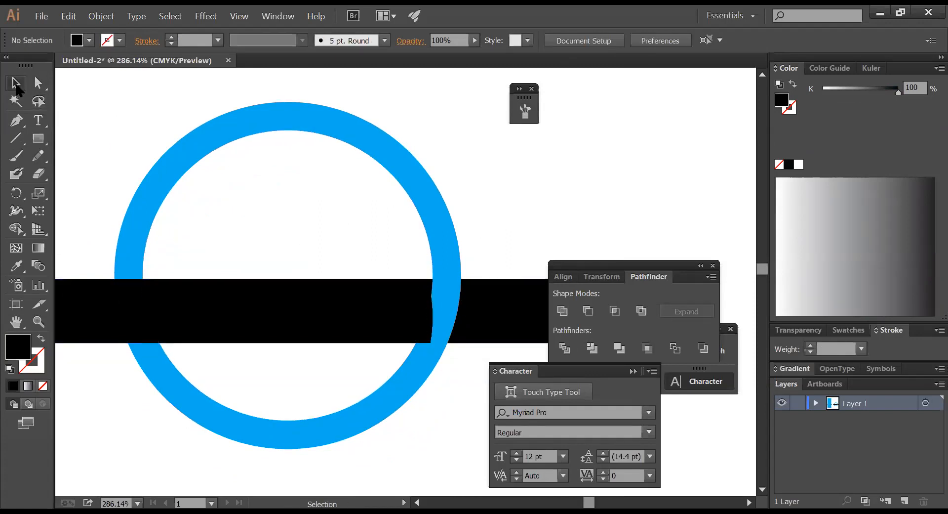
left_click(499, 322)
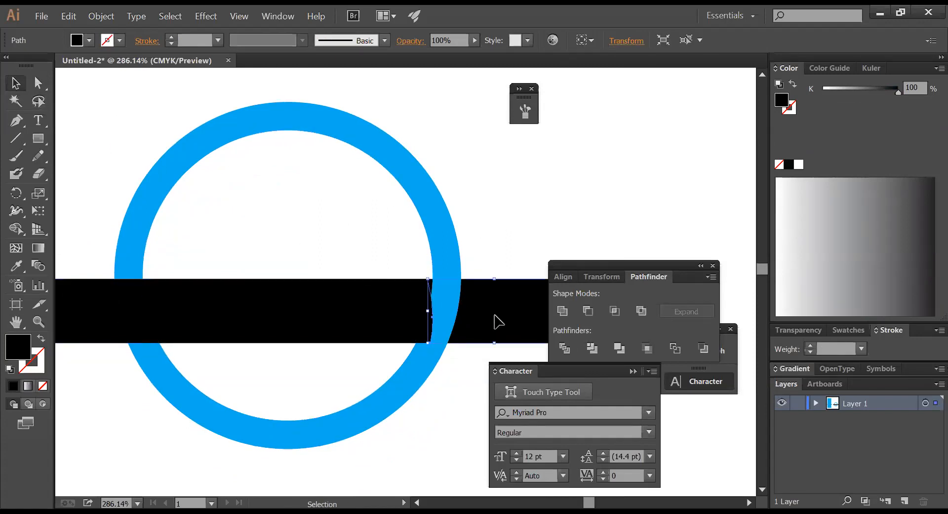
left_click(481, 242)
left_click(462, 286, "ctrl+alt")
left_click(461, 286, "ctrl+alt")
left_click(461, 286, "ctrl+alt")
left_click_drag(395, 256, 317, 256)
key("ctrl+z")
key("ctrl+z")
key("ctrl+z")
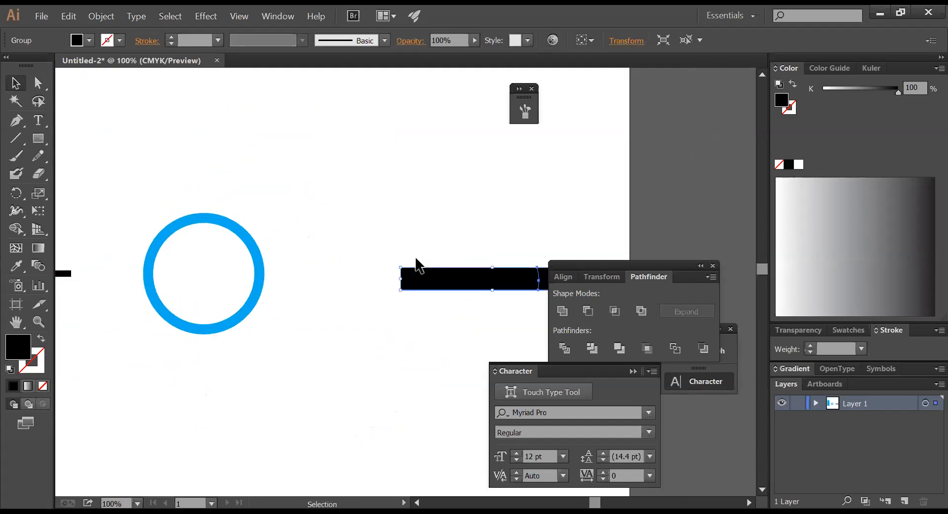
- Try an 8 in horizontal move of the bar with 0 vertical, then undo it
key("Return")
key("Tab")
type("0")
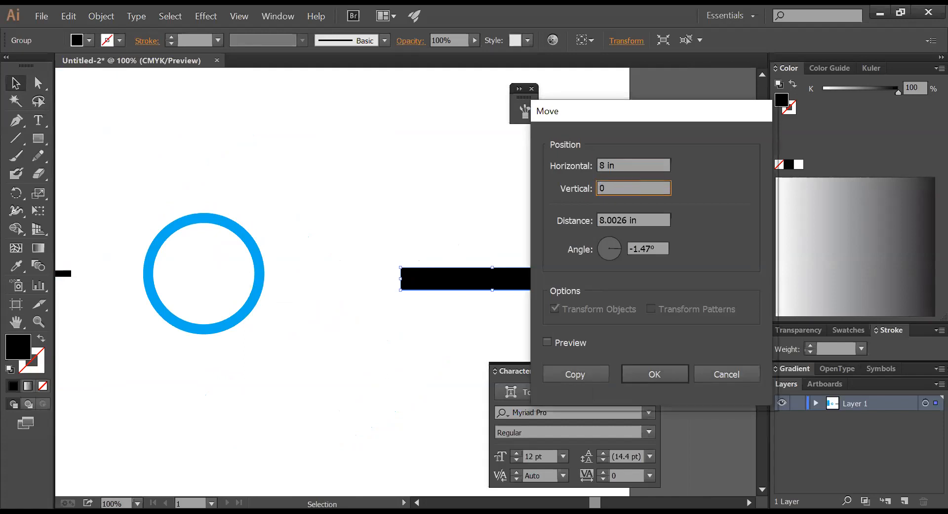
key("Return")
key("ctrl+z")
key("ctrl+z")
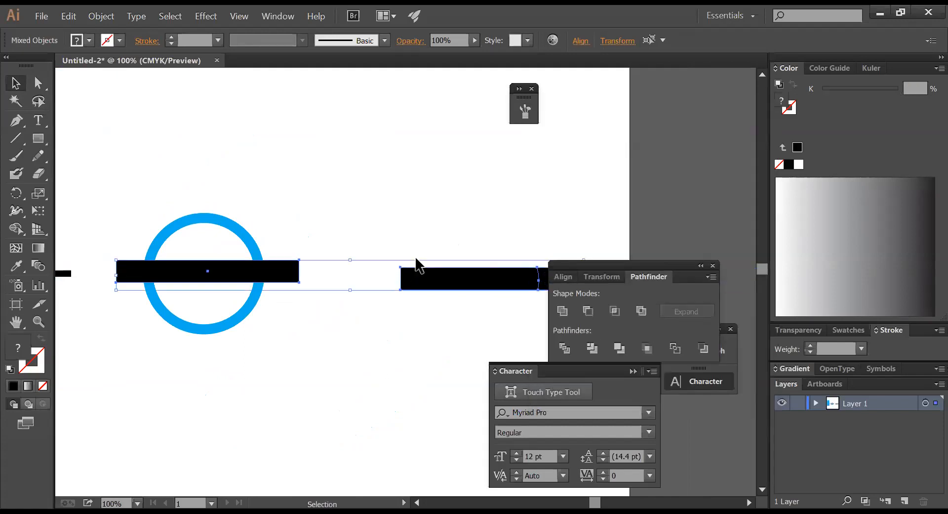
- Select the right black bar and delete it
left_click(392, 246)
left_click_drag(389, 248, 548, 327)
left_click(494, 310)
key("Delete")
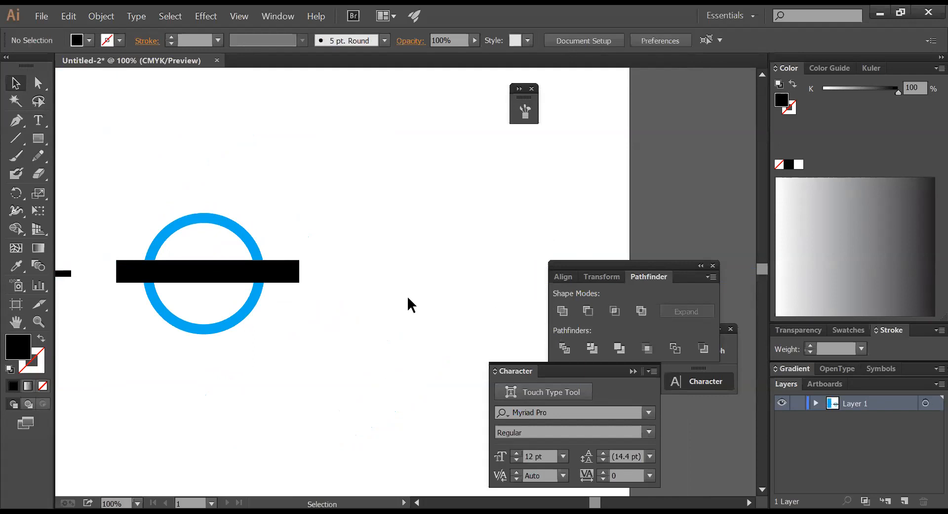
- Copy the black bar 8 in right with 0 vertical offset, then undo the copy
left_click(284, 266)
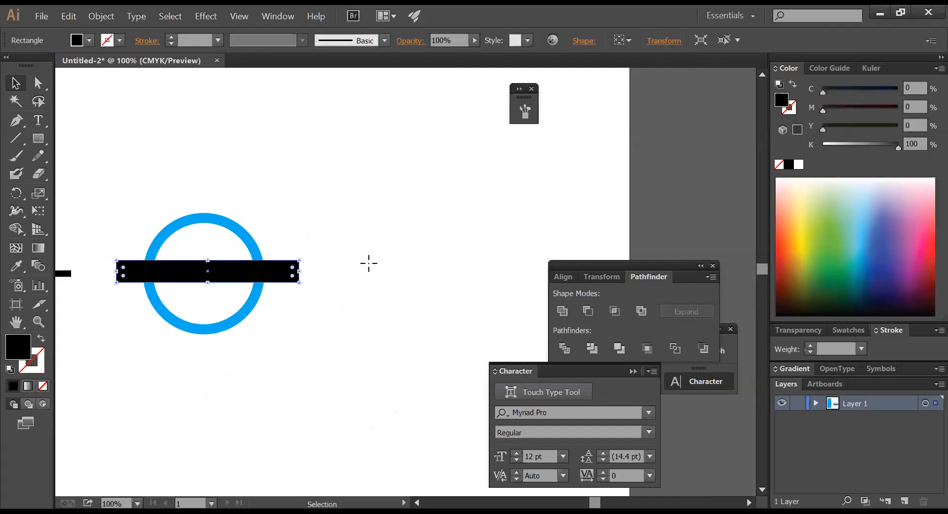
key("Return")
key("Tab")
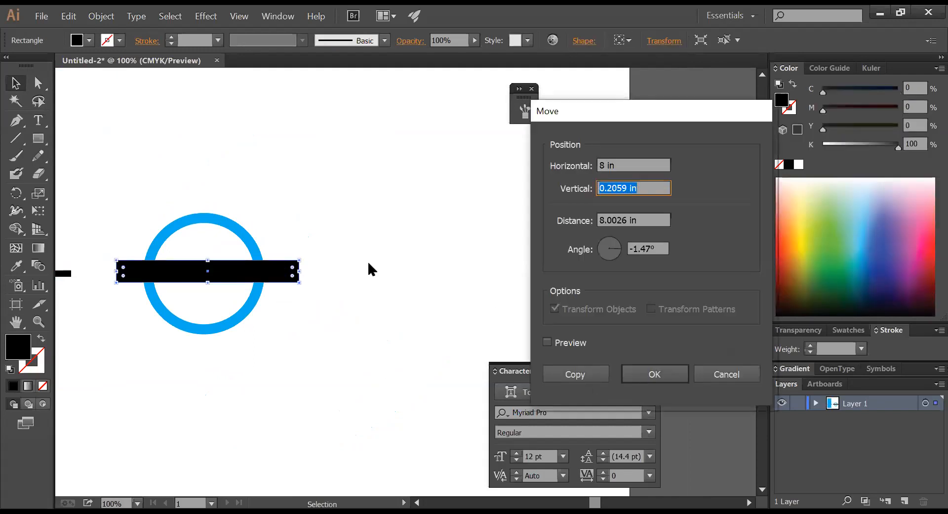
type("0")
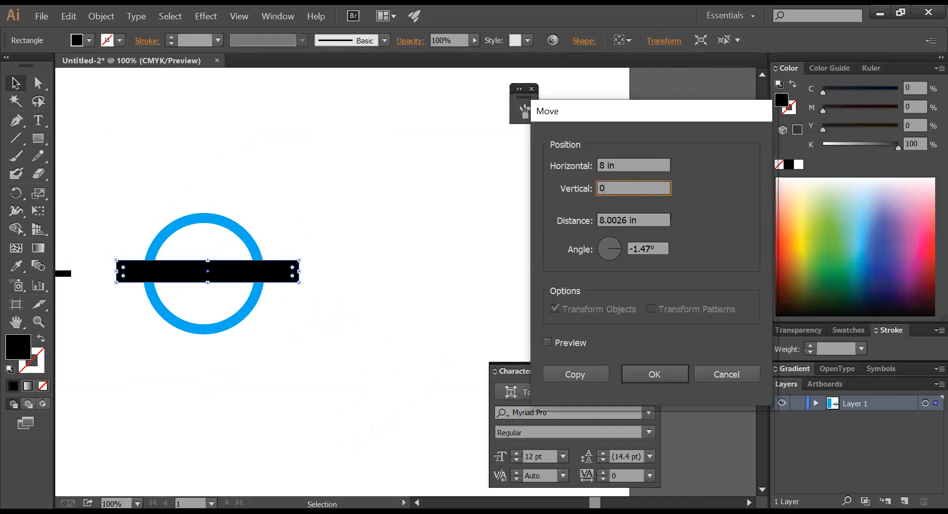
left_click(576, 374)
left_click(431, 321)
key("ctrl+space")
left_click_drag(124, 193, 634, 322)
key("ctrl+z")
key("ctrl+z")
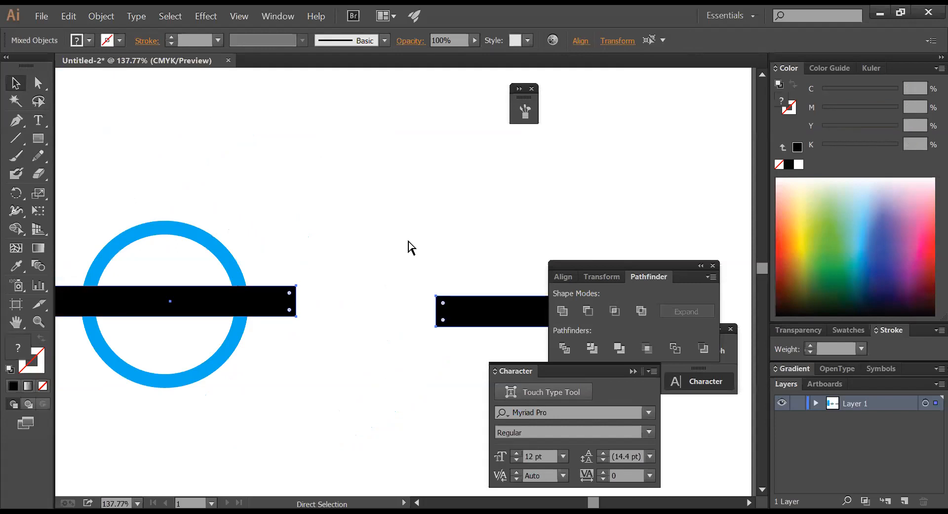
- Delete the right black bar group, viewing the artwork at 100%
left_click(434, 226)
left_click(455, 254, "ctrl+alt")
left_click_drag(457, 280, 484, 250)
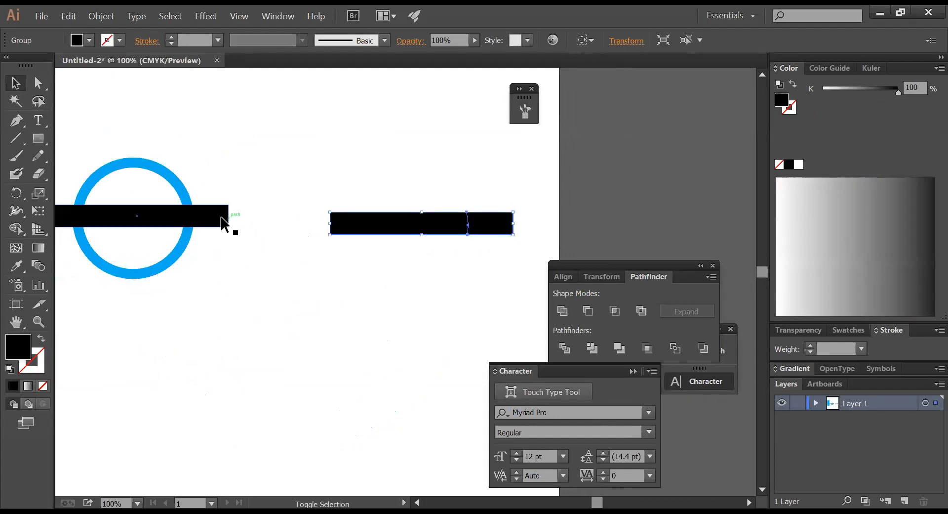
left_click(221, 223, "shift")
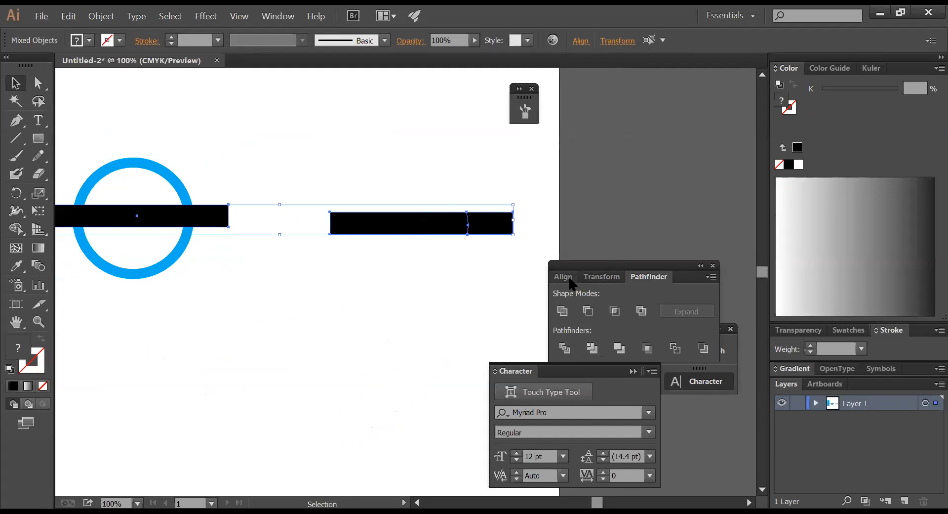
left_click(567, 278)
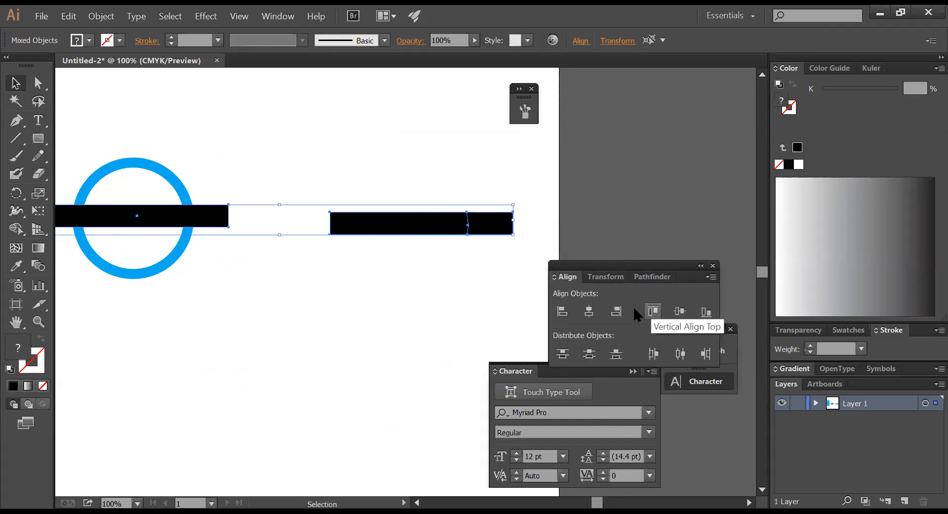
left_click(458, 270)
left_click_drag(458, 270, 515, 273)
left_click(497, 275)
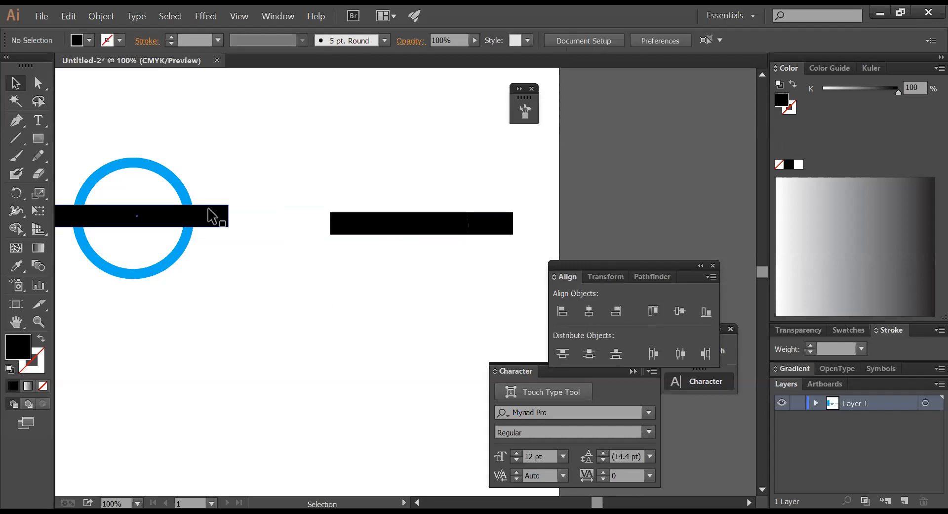
left_click_drag(372, 183, 478, 265)
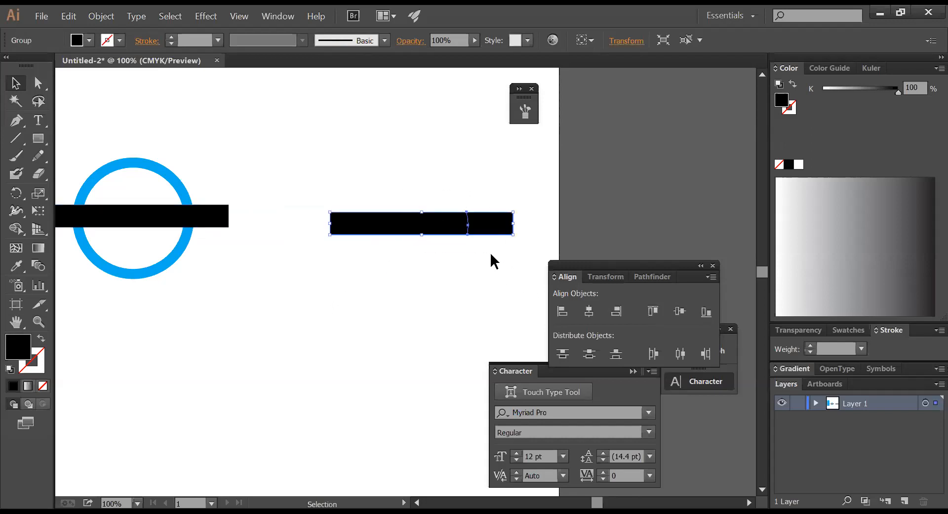
key("Delete")
- Copy the ring and its bar 8 in right with 0 vertical, then zoom in on the copy
left_click_drag(295, 257, 164, 172)
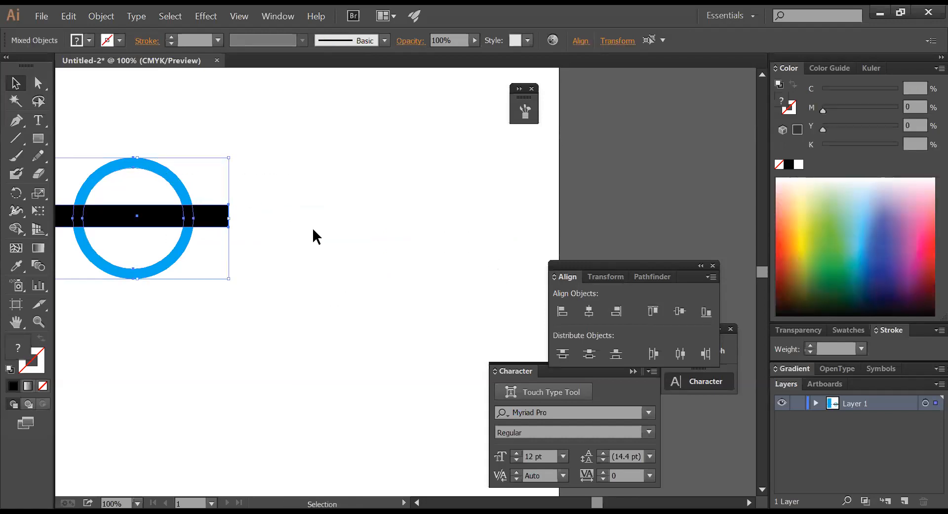
key("Return")
key("Tab")
type("0")
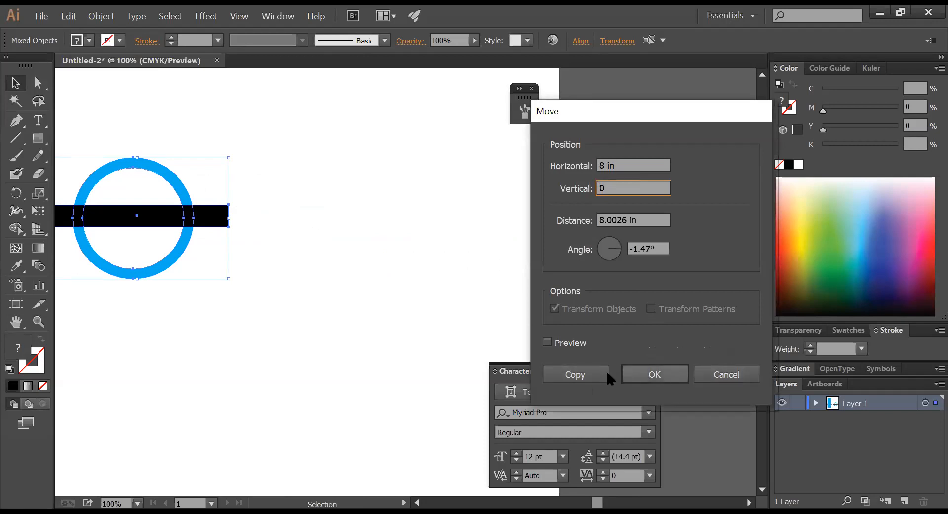
left_click(590, 379)
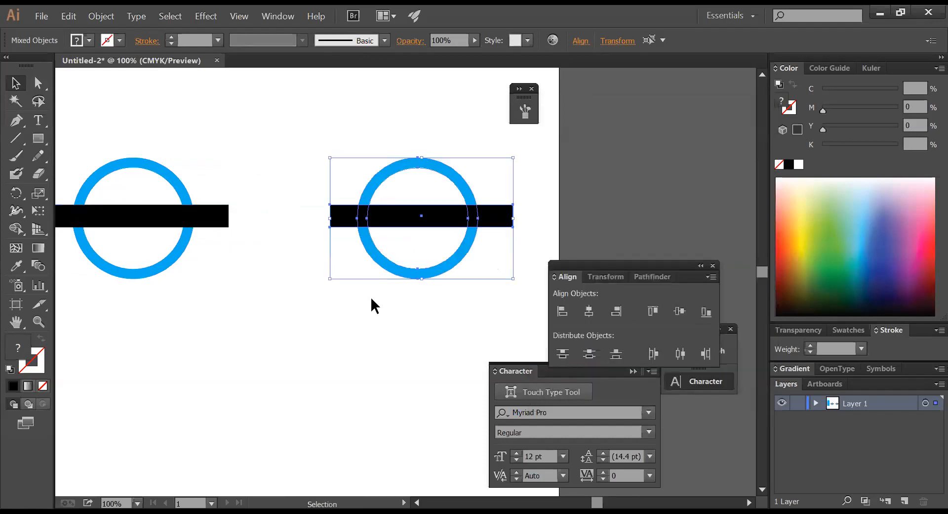
left_click(371, 298)
key("ctrl+space")
left_click_drag(301, 145, 688, 324)
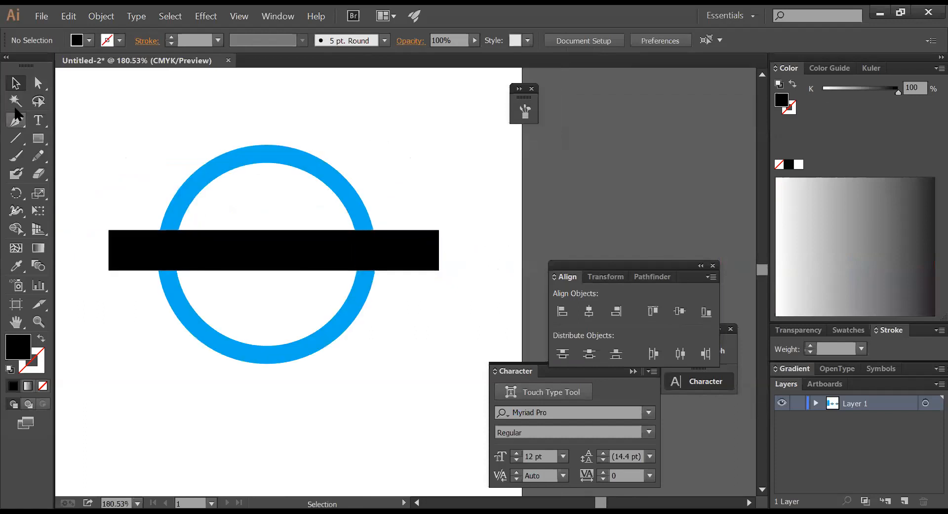
- With Direct Selection, delete the circle's upper-left and lower-left curves, leaving a half circle
left_click(38, 83)
left_click_drag(182, 139, 212, 167)
left_click(337, 169)
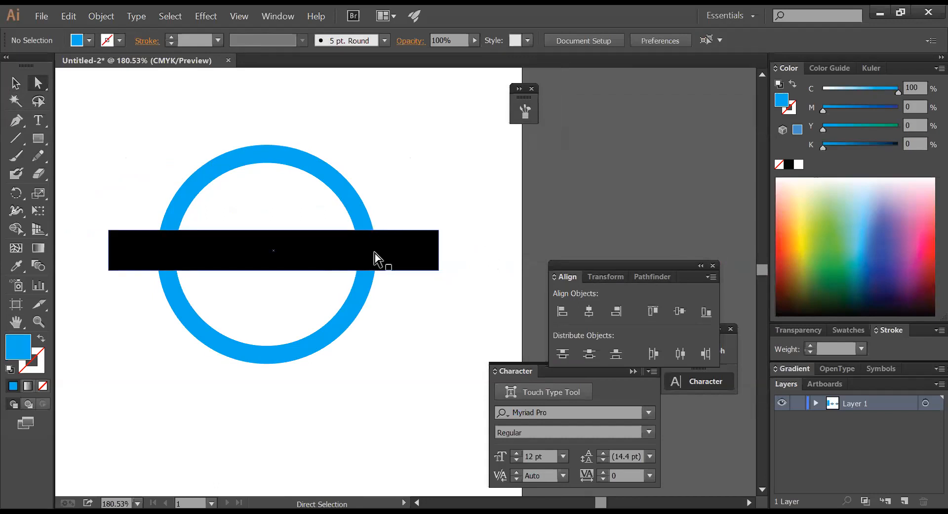
left_click(368, 211)
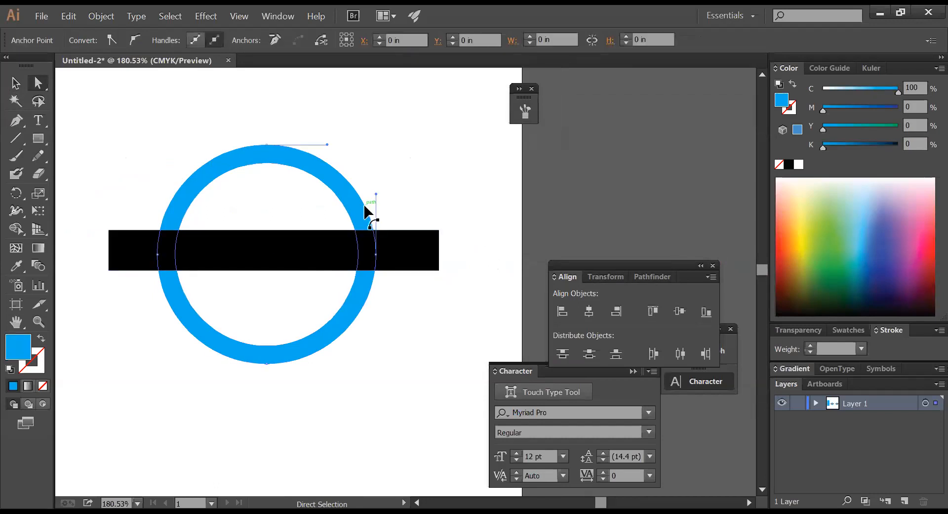
key("ctrl+z")
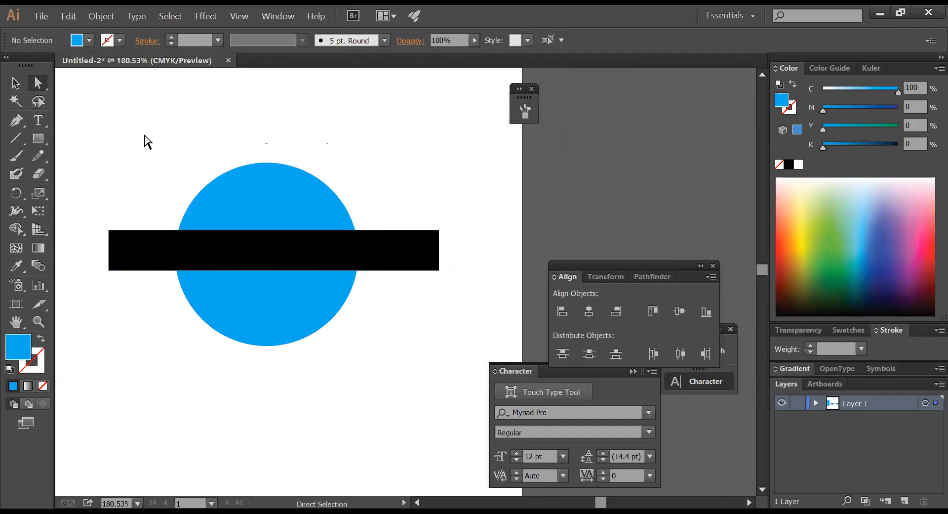
left_click(227, 201)
key("Delete")
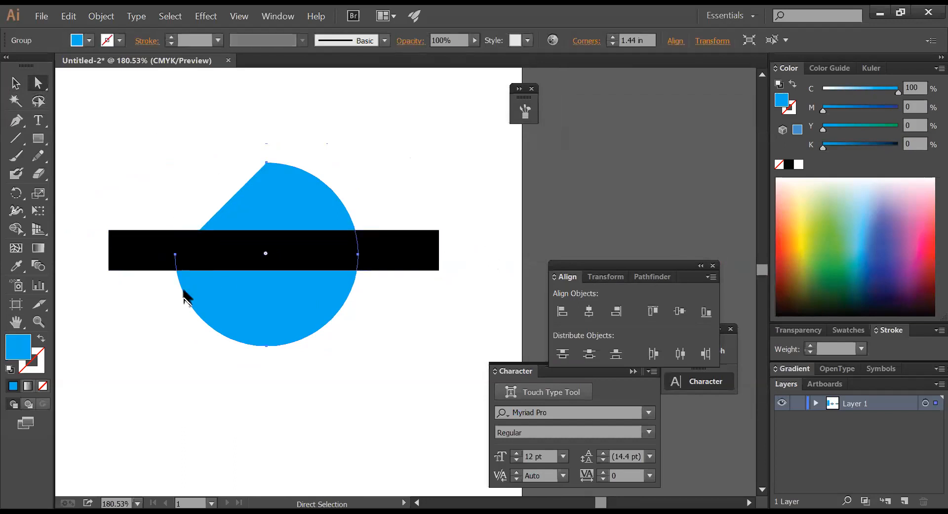
left_click(228, 302)
key("Delete")
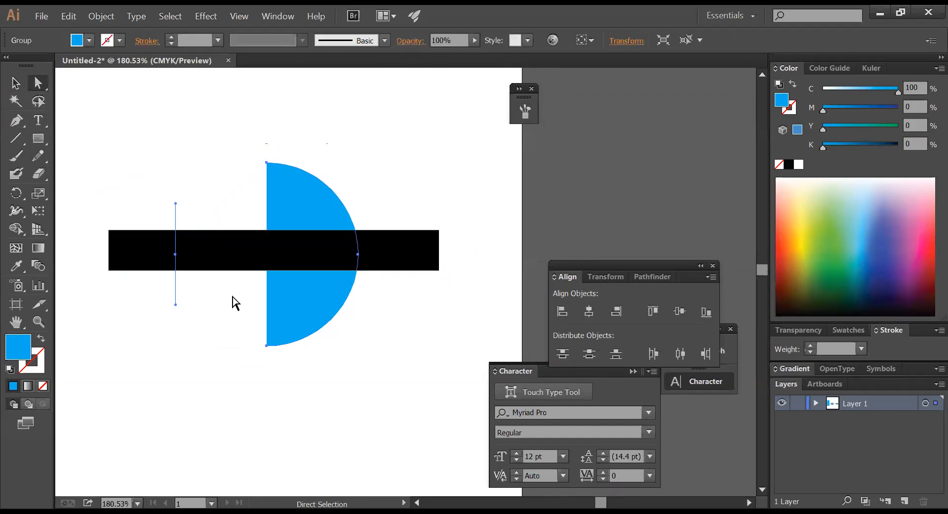
left_click(210, 296)
- In outline view, delete the stray anchor point inside the black rectangle
key("v")
left_click(204, 270)
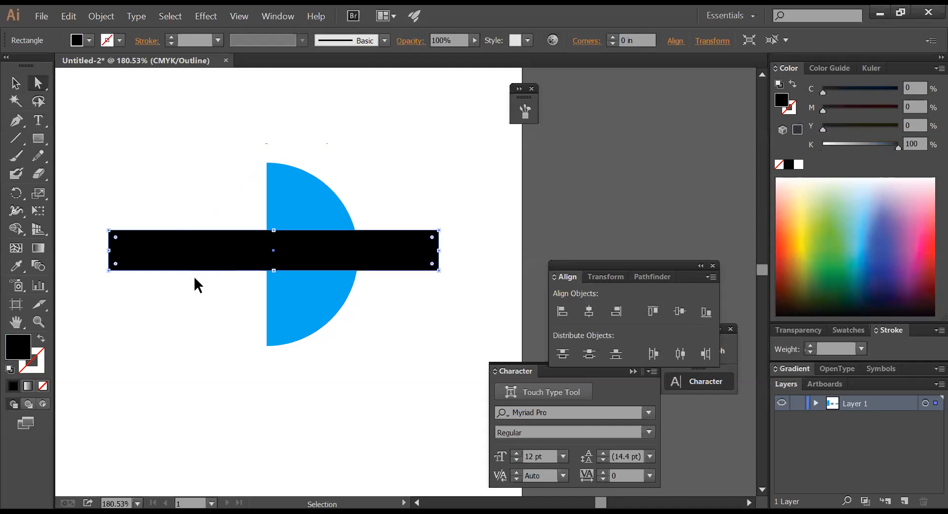
key("ctrl+y")
key("a")
left_click(171, 268)
left_click_drag(193, 263, 159, 249)
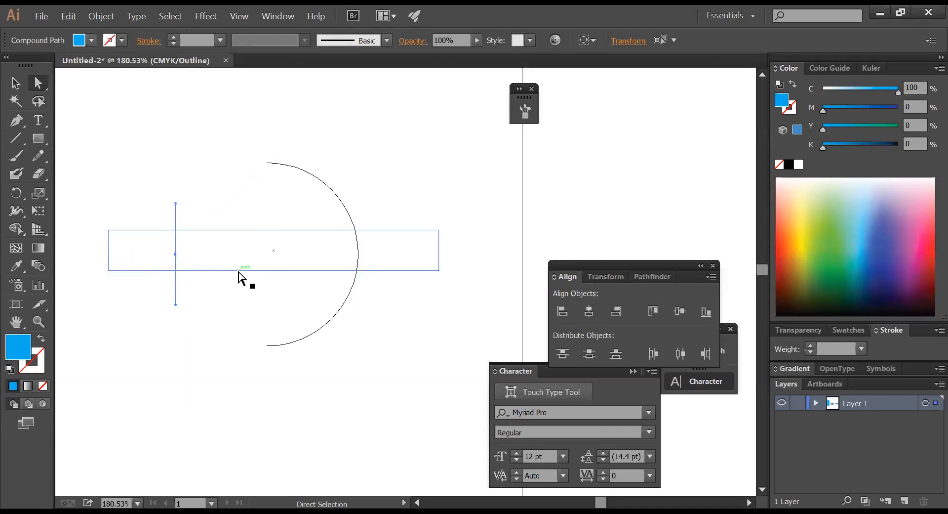
key("Delete")
- Turn the arc's fill into a blue stroke and Pathfinder Divide the rectangle along it
left_click_drag(385, 320, 311, 206)
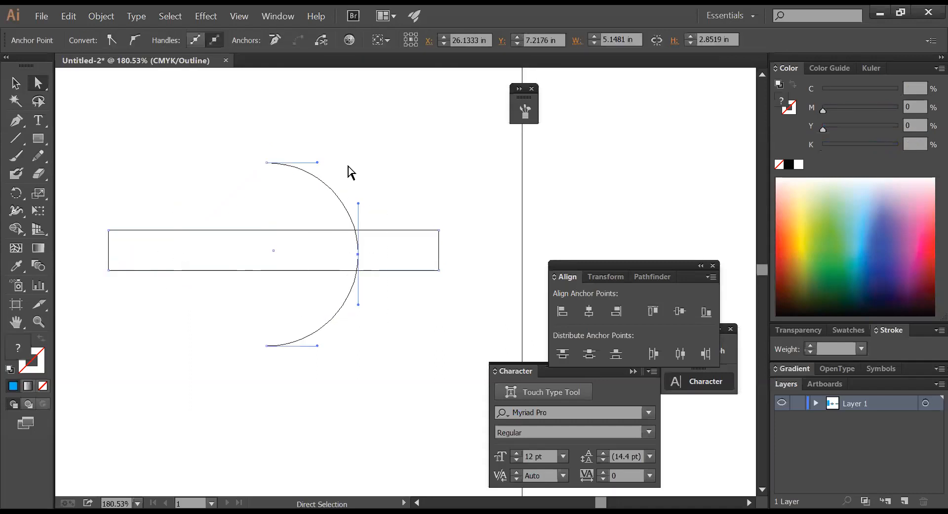
key("ctrl+y")
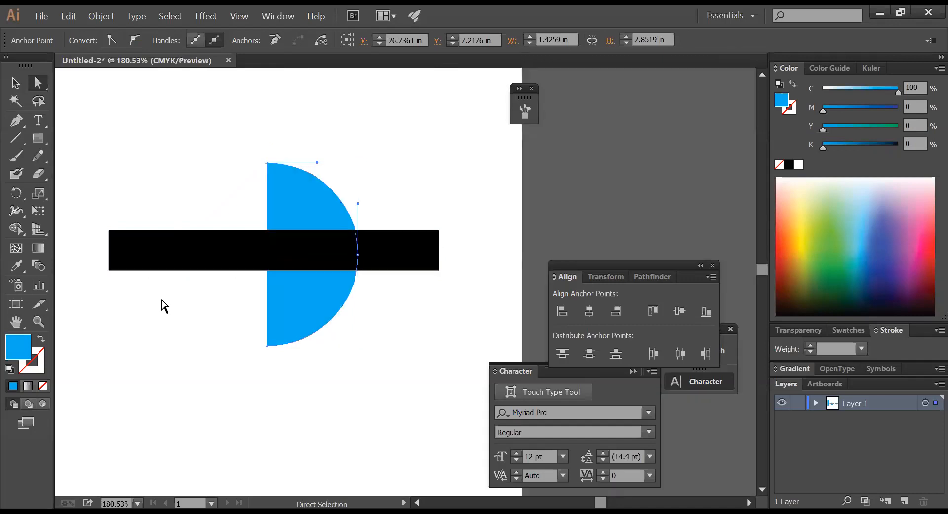
left_click(42, 340)
left_click_drag(371, 346, 299, 210)
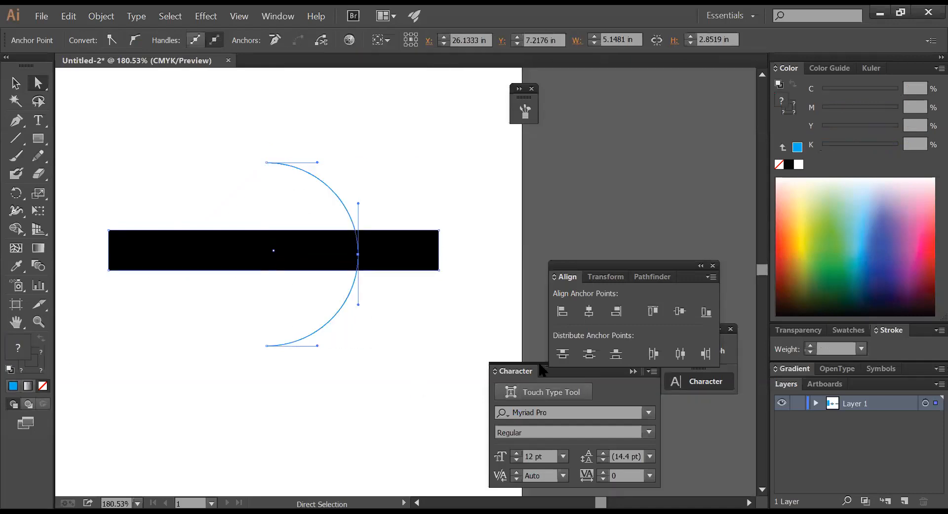
left_click(653, 276)
left_click(563, 347)
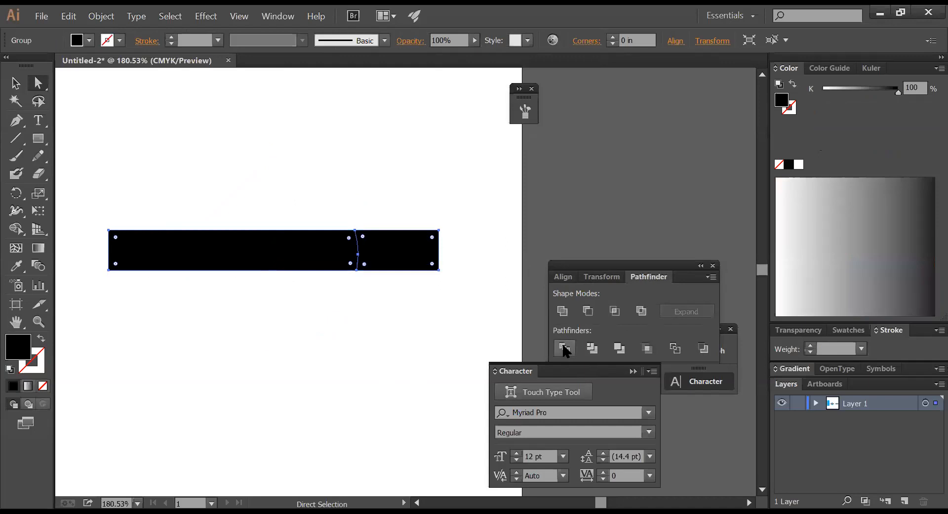
left_click(383, 349)
- Delete the left black bar
left_click(17, 84)
left_click(327, 282, "ctrl+alt")
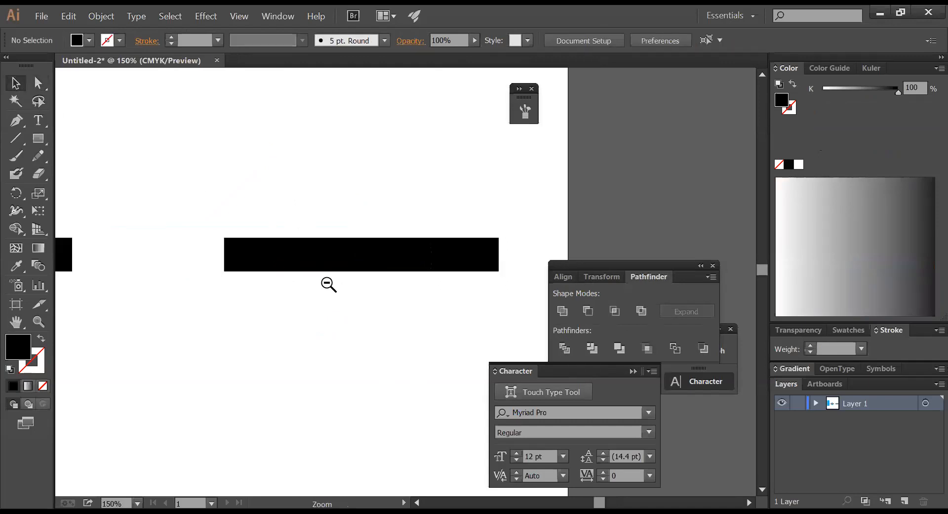
left_click(327, 282, "ctrl+alt")
left_click(223, 272)
key("Delete")
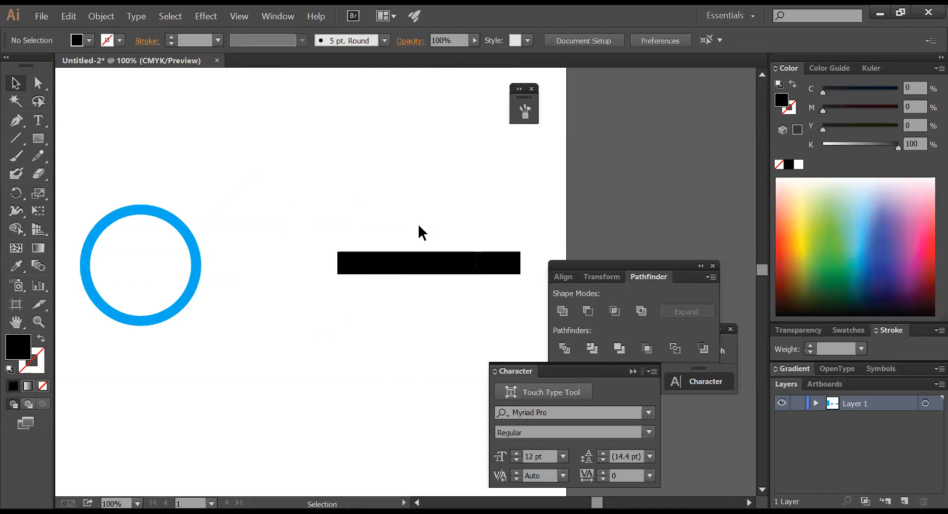
- Move the remaining black bar 8 in to the left
left_click_drag(418, 223, 536, 292)
key("Return")
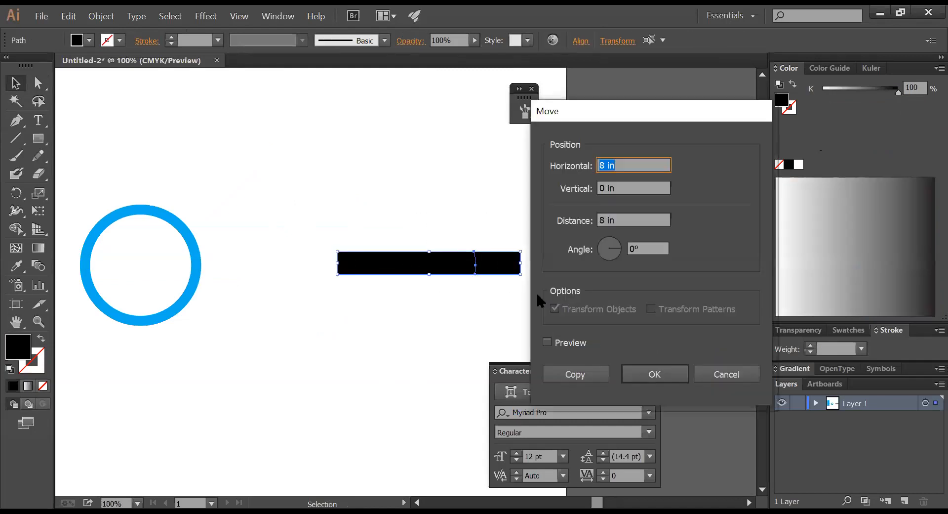
type("-8")
key("Return")
- Send the bar's right piece behind the blue ring and centre the view at 200%
left_click(345, 250)
left_click(228, 269)
key("ctrl+bracketleft")
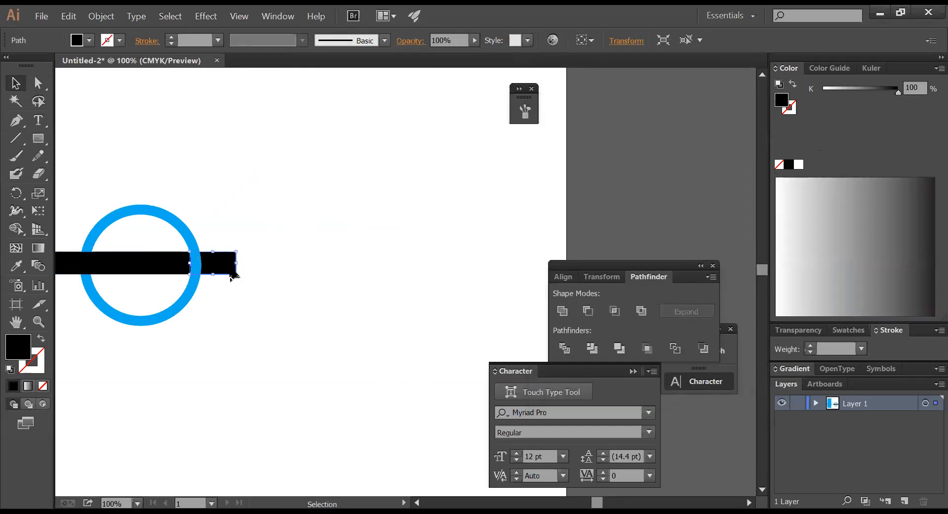
left_click(253, 271)
key("ctrl+space")
left_click_drag(85, 185, 344, 306)
key("ctrl+alt+space")
left_click(408, 288)
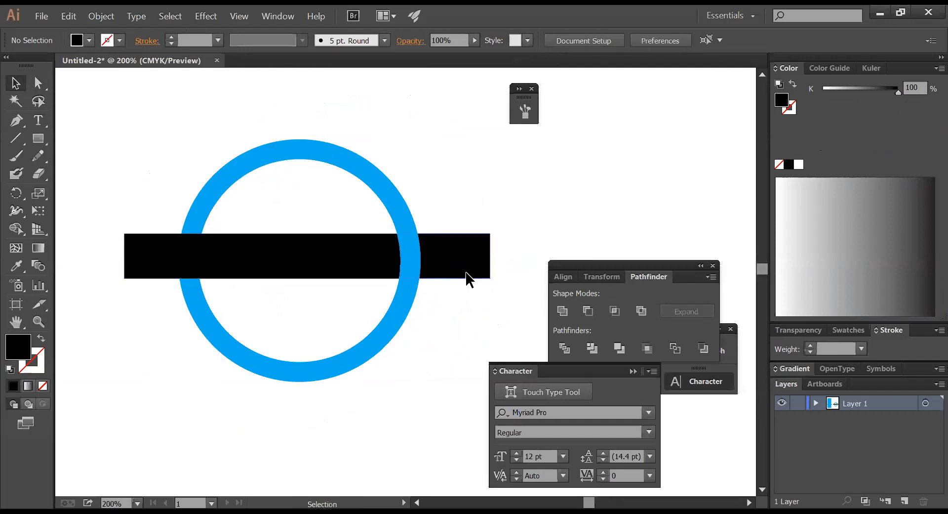
- Draw a rectangle over the black bar, then select the bar's pieces
left_click(38, 138)
left_click_drag(136, 238, 484, 274)
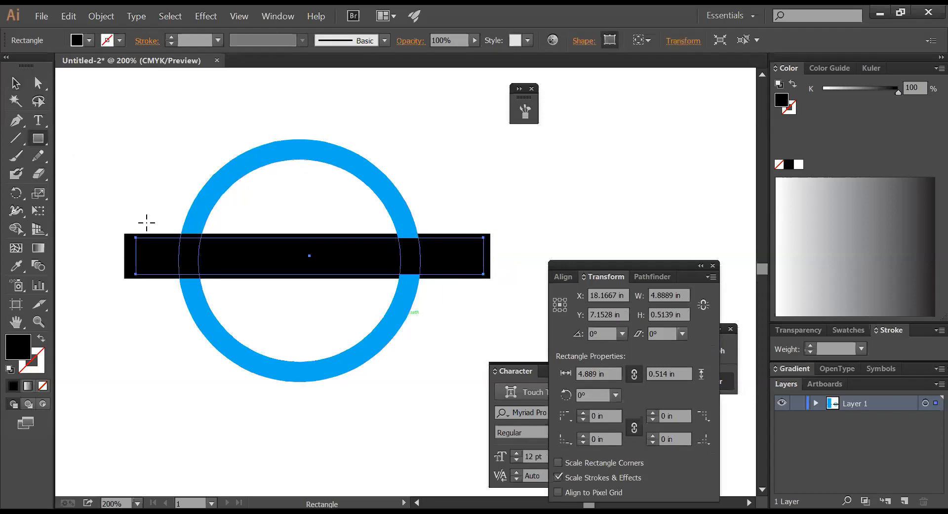
left_click(15, 83)
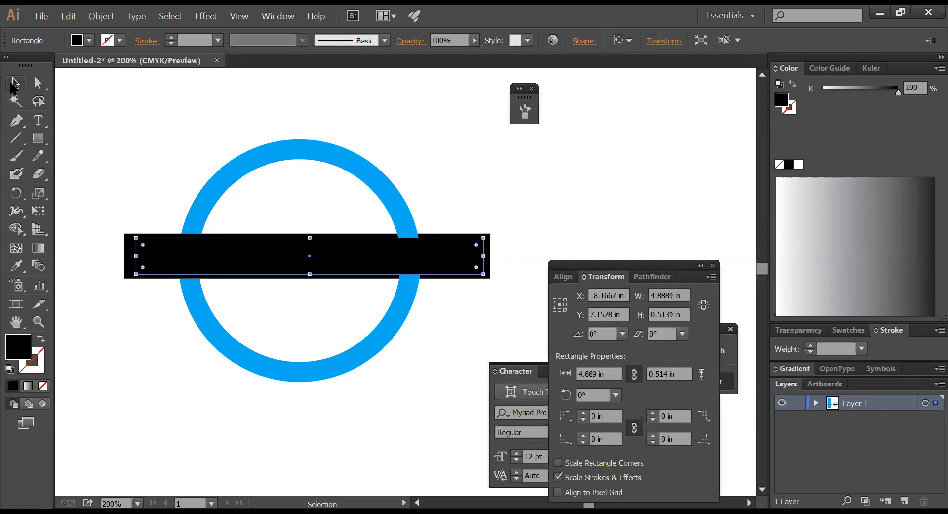
left_click(442, 165)
left_click(468, 267)
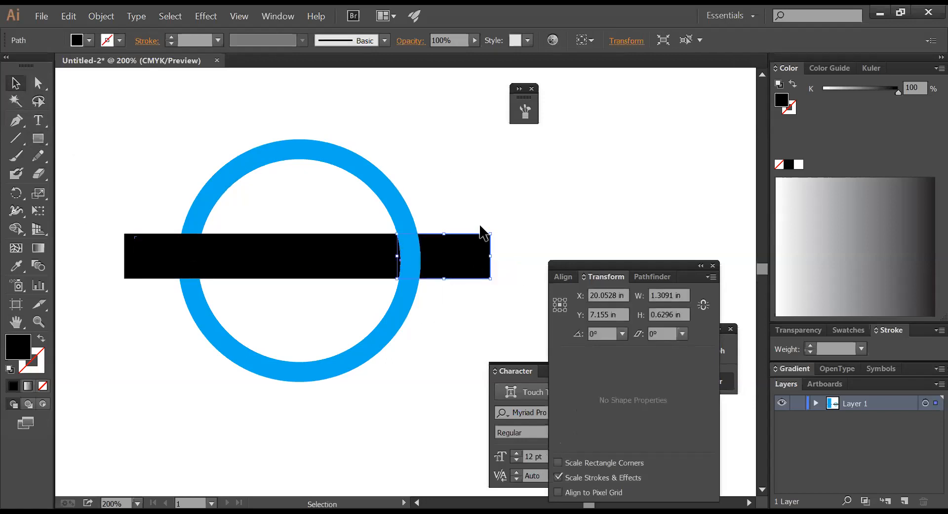
left_click(476, 207)
left_click(461, 269)
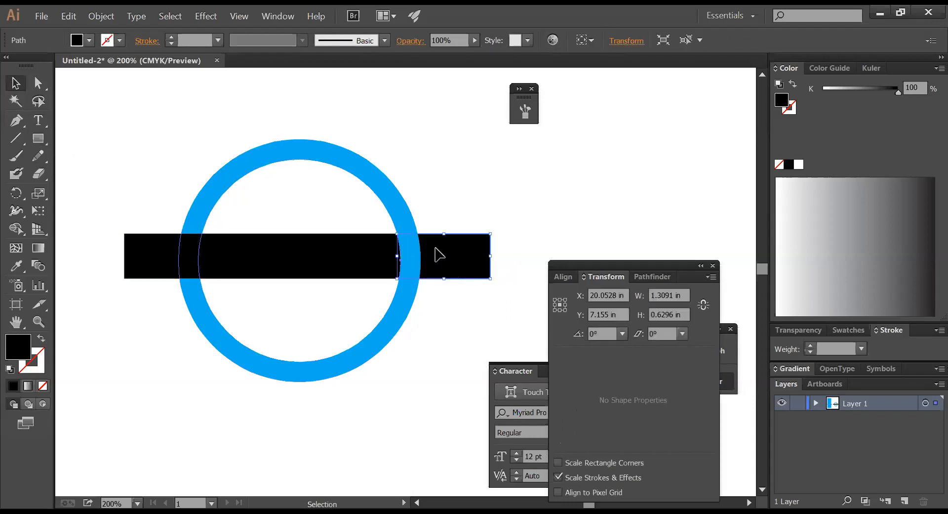
left_click(464, 199)
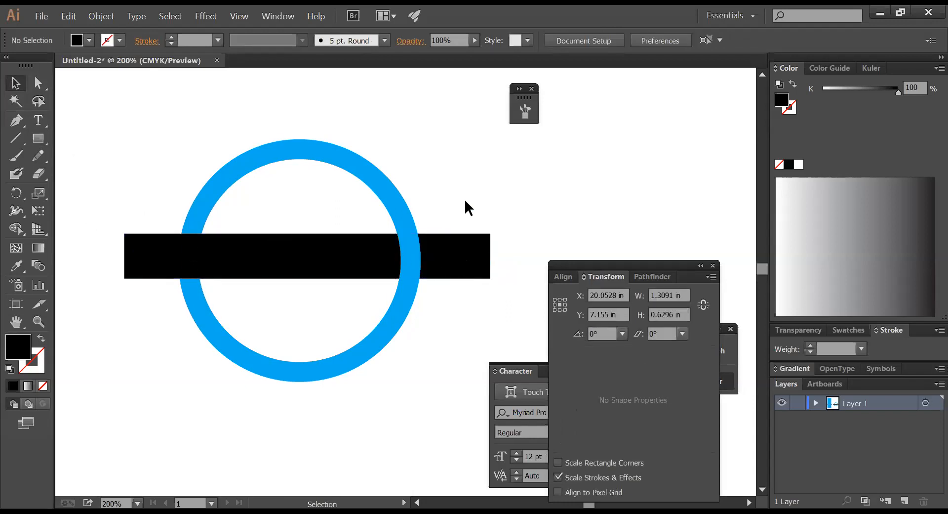
left_click(136, 250)
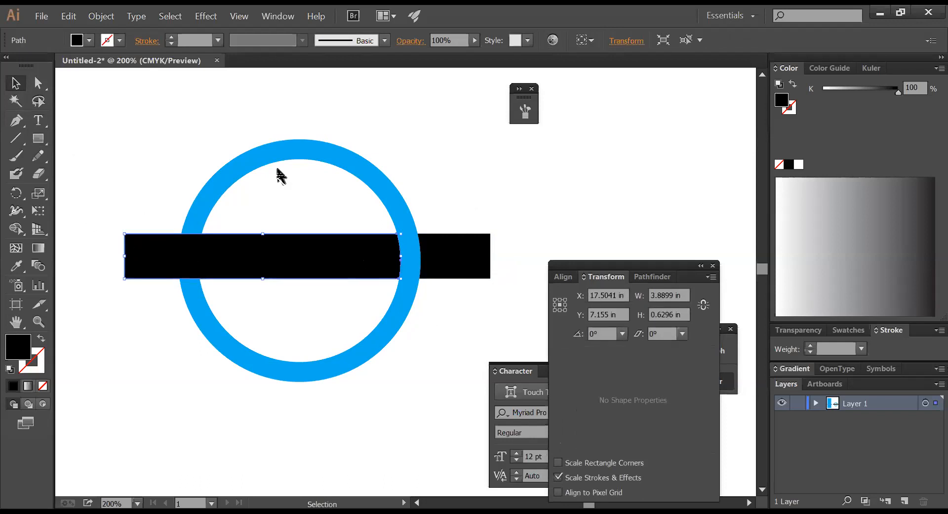
- Alt-drag a copy of the blue ring up and to the right
left_click(241, 161)
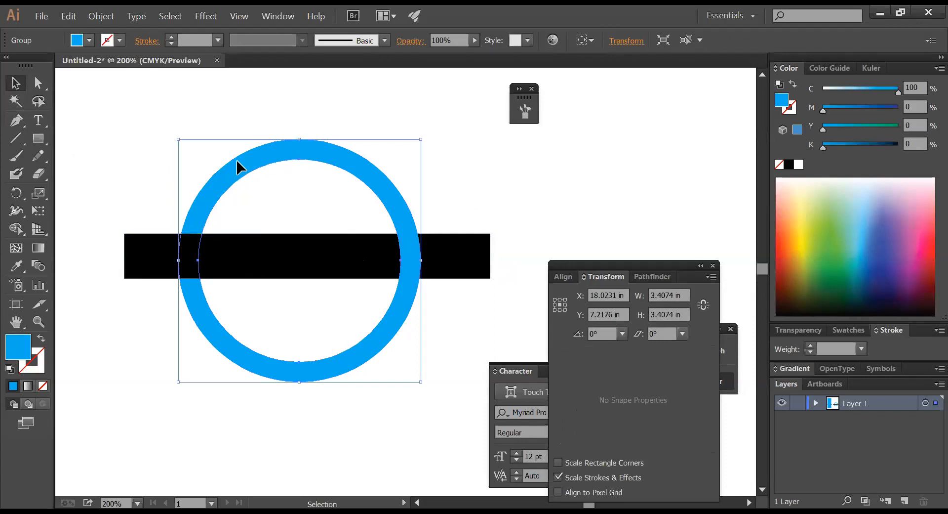
left_click_drag(237, 161, 380, 129)
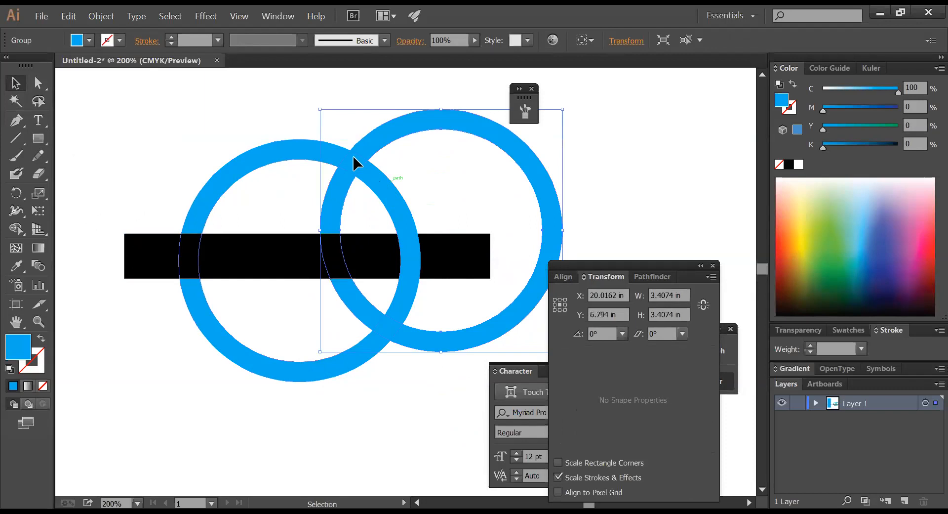
left_click(634, 151)
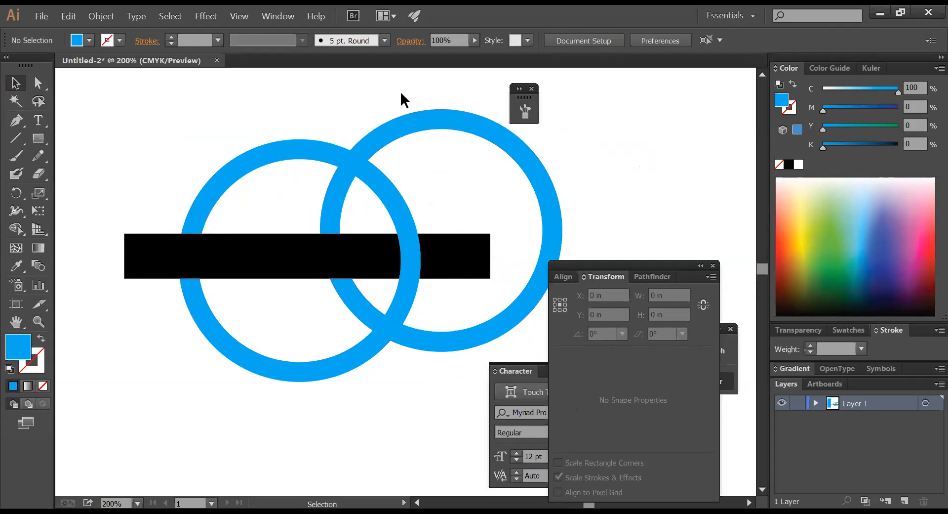
- Undo the duplicated blue ring
left_click(466, 255, "ctrl+alt")
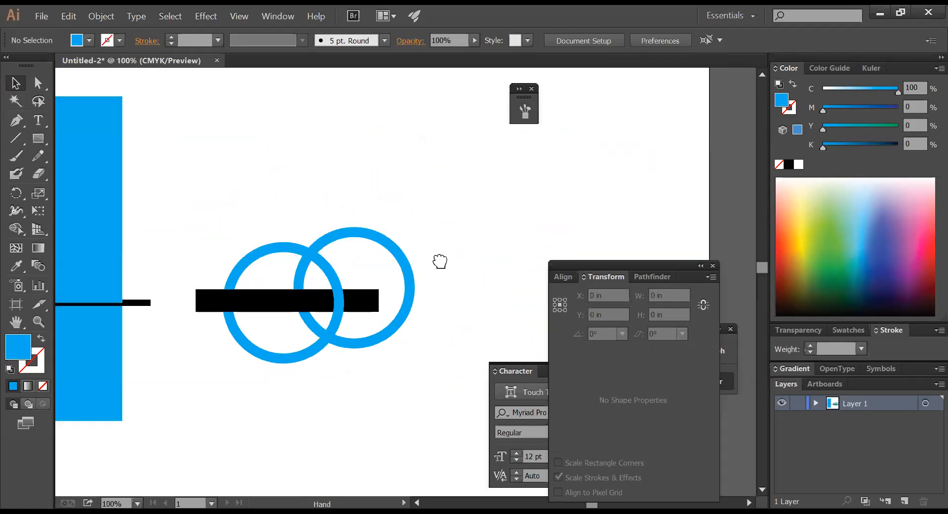
left_click_drag(439, 261, 505, 207)
key("ctrl+z")
left_click(505, 206)
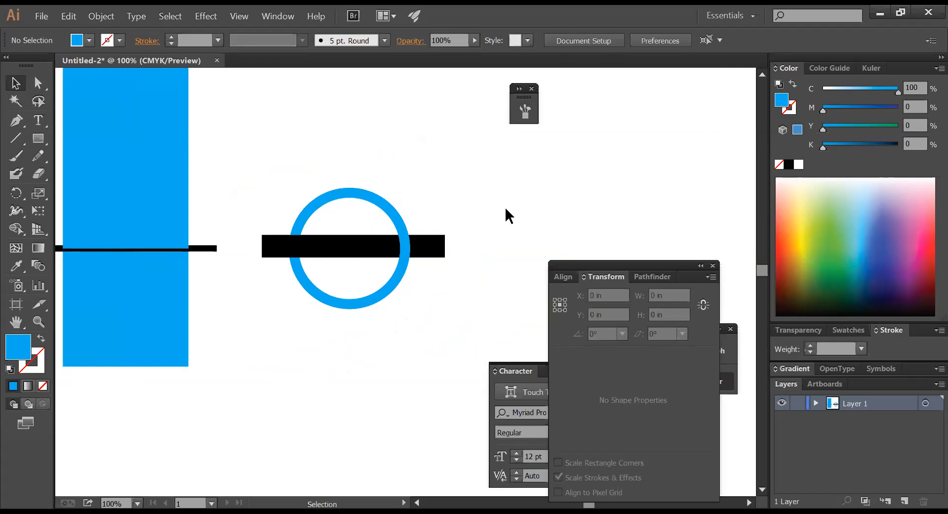
- Recolour the black bar orange with CMYK values C0 M54 Y100 K0
left_click(429, 250)
left_click(350, 256, "shift")
left_click(937, 68)
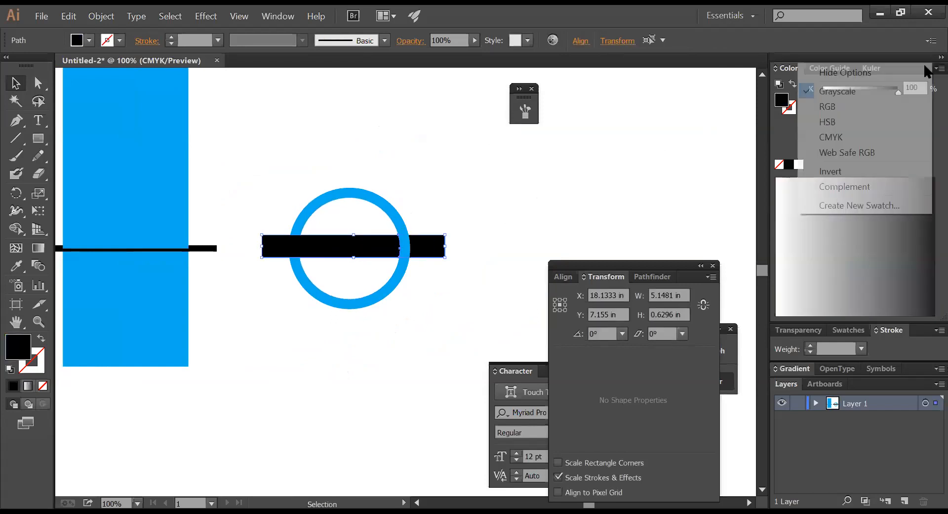
left_click(836, 138)
left_click_drag(823, 129, 900, 129)
left_click_drag(823, 110, 864, 110)
left_click(513, 183, "ctrl")
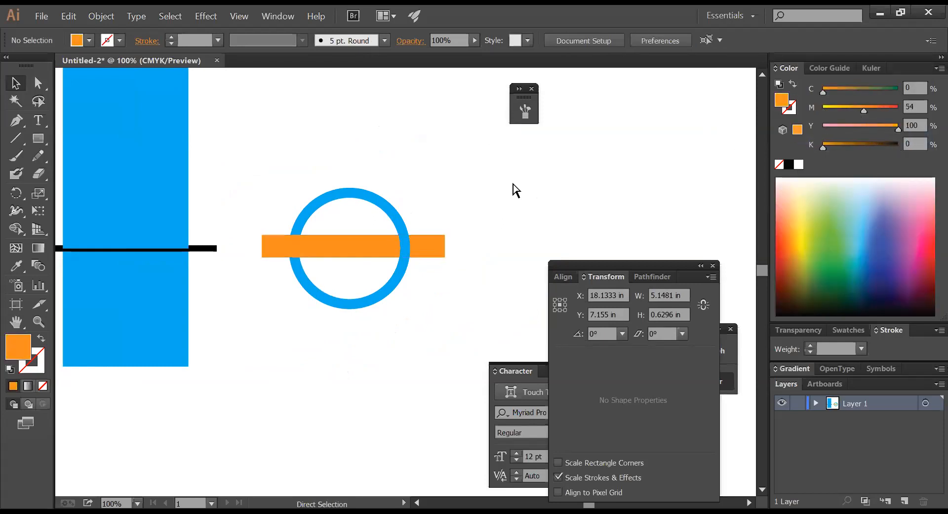
- Zoom in and draw a small square above the ring
key("ctrl+space")
left_click_drag(273, 96, 568, 236)
key("m")
left_click_drag(224, 167, 284, 230)
- Replace the orange square with a wide orange rectangle above the ring
key("v")
left_click(320, 220)
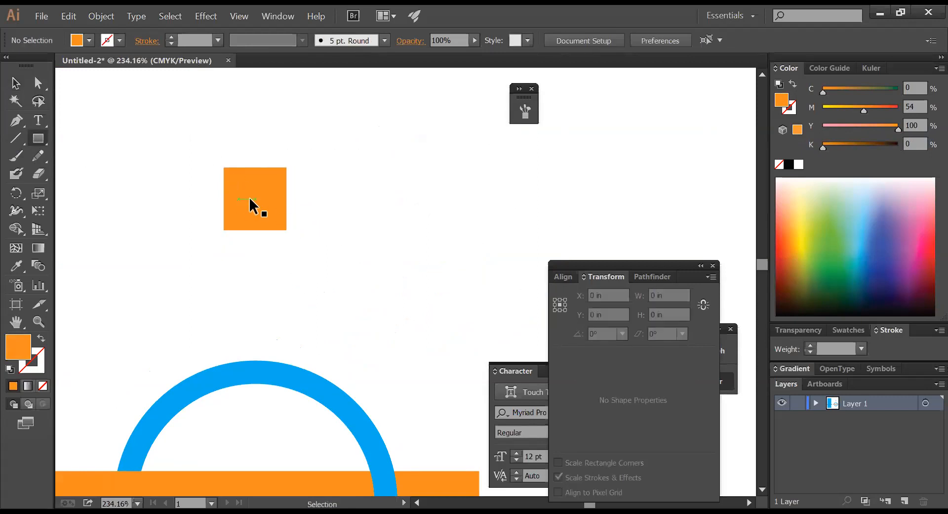
left_click(250, 199, "ctrl")
key("Delete")
left_click_drag(213, 154, 538, 220)
left_click(94, 169, "ctrl")
- Draw two short horizontal lines at the rectangle's left and right ends, then select everything
left_click(17, 121)
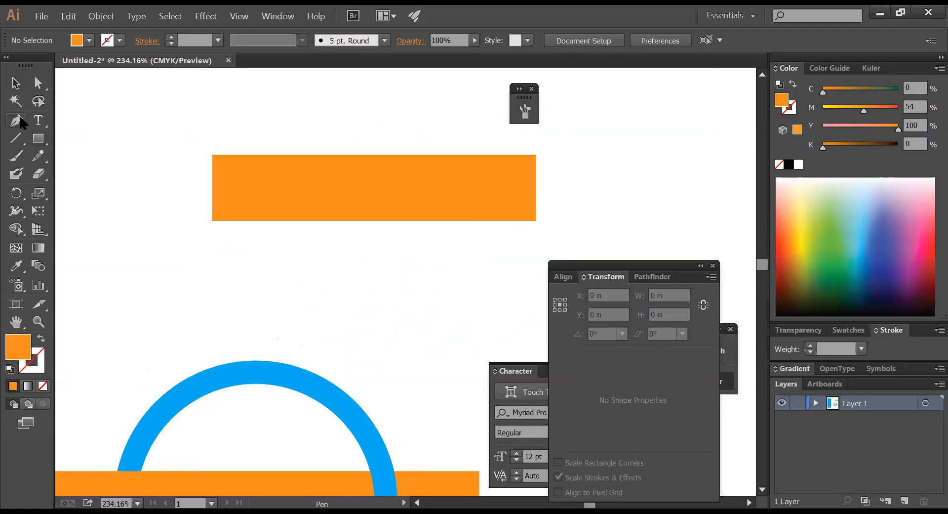
left_click(199, 184)
left_click(251, 183)
left_click(262, 247, "ctrl")
left_click(500, 188)
left_click_drag(581, 190, 581, 190)
left_click(528, 226, "ctrl")
left_click_drag(544, 222, 131, 153)
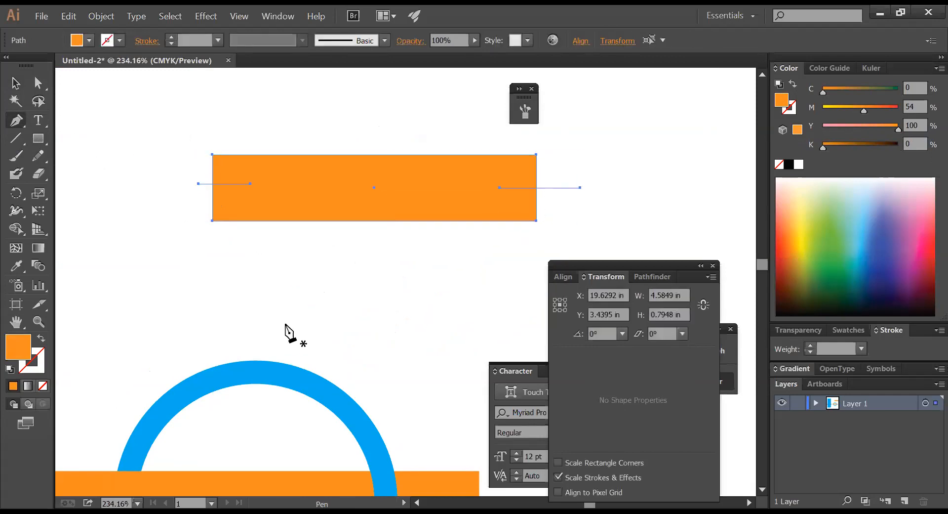
- Centre the lines vertically on the rectangle and divide the rectangle with them
left_click(15, 83)
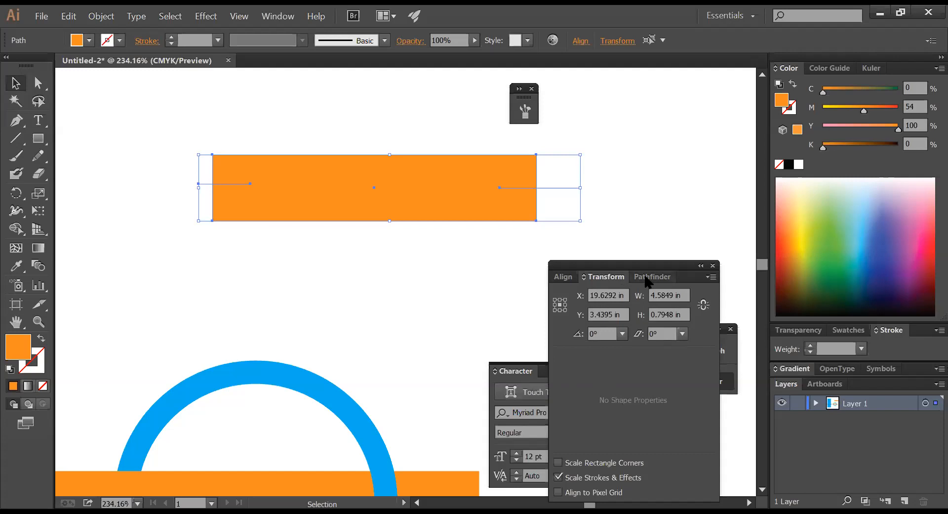
left_click(563, 277)
left_click(680, 311)
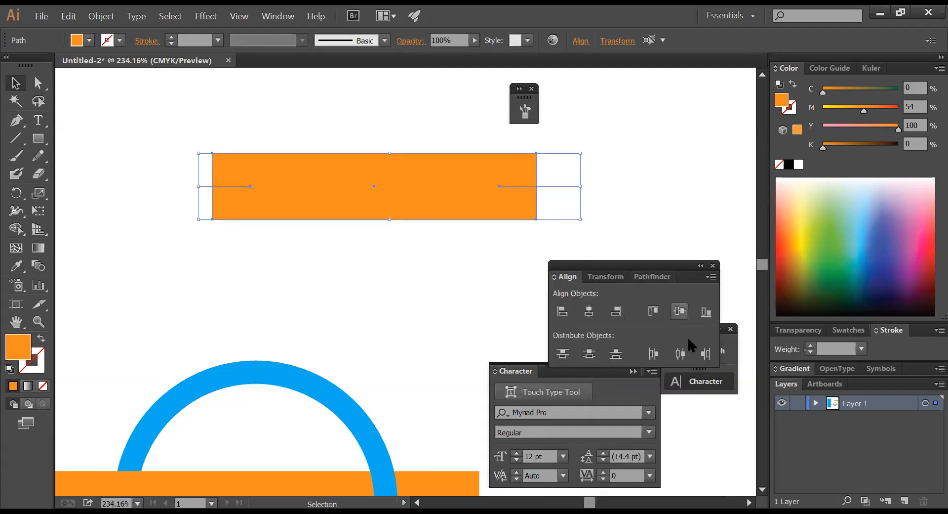
left_click(658, 279)
left_click(564, 347)
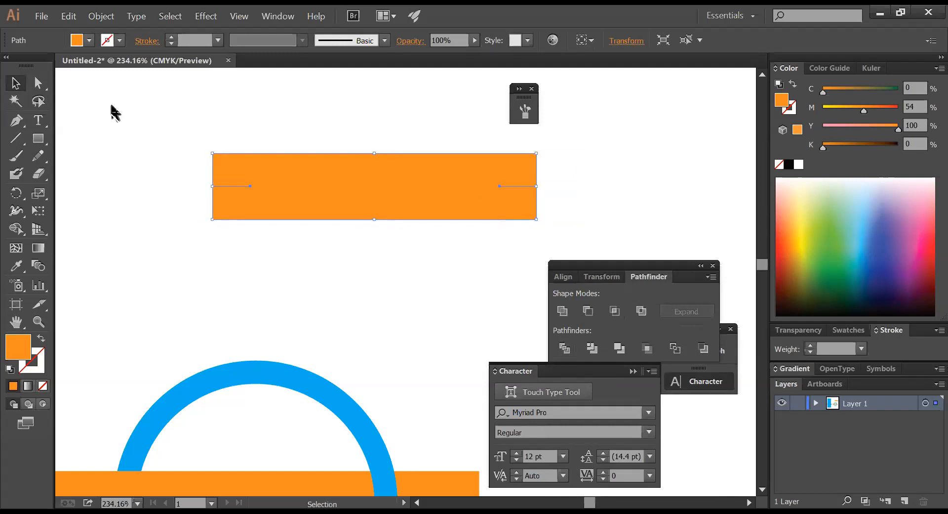
- In outline view, delete the leftover line segments and join the left and right middle anchors
left_click(167, 183)
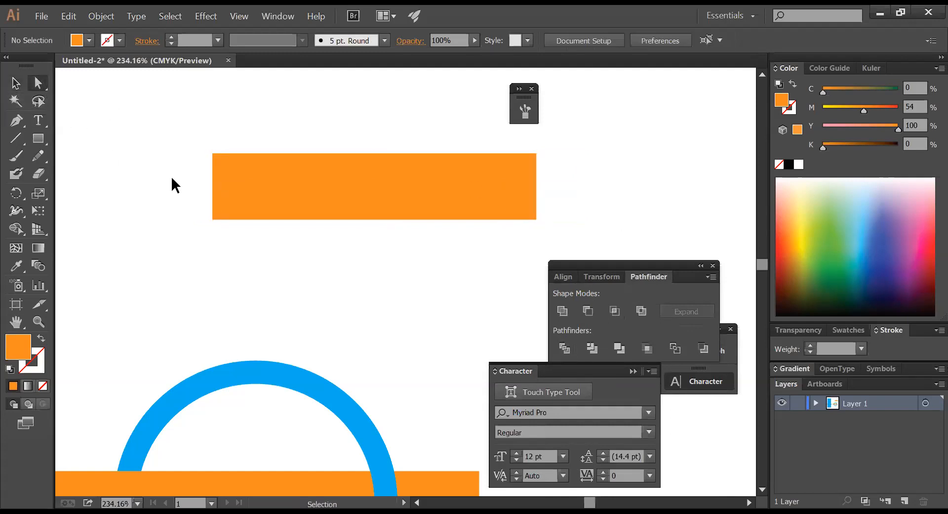
key("ctrl+y")
left_click(234, 186)
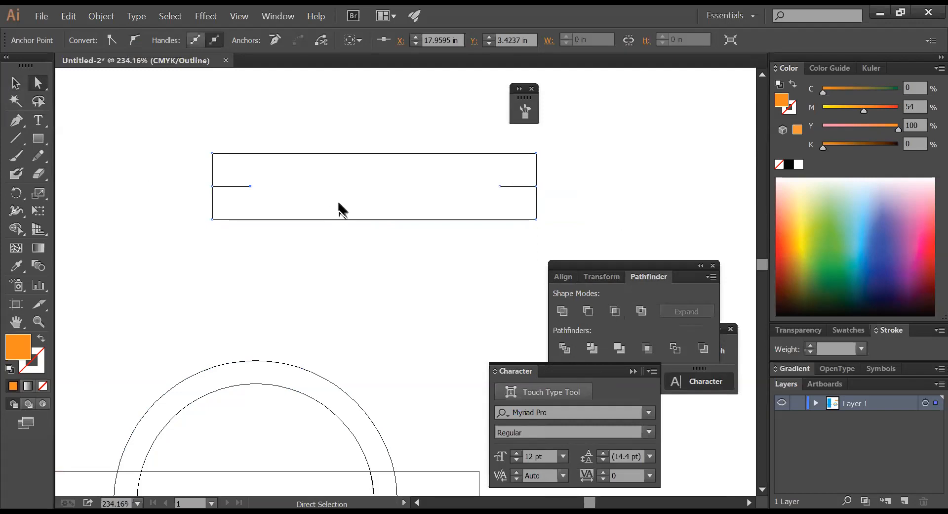
key("Delete")
left_click(474, 190)
left_click_drag(480, 184, 528, 211)
key("Delete")
left_click_drag(525, 172, 542, 191)
key("ctrl+j")
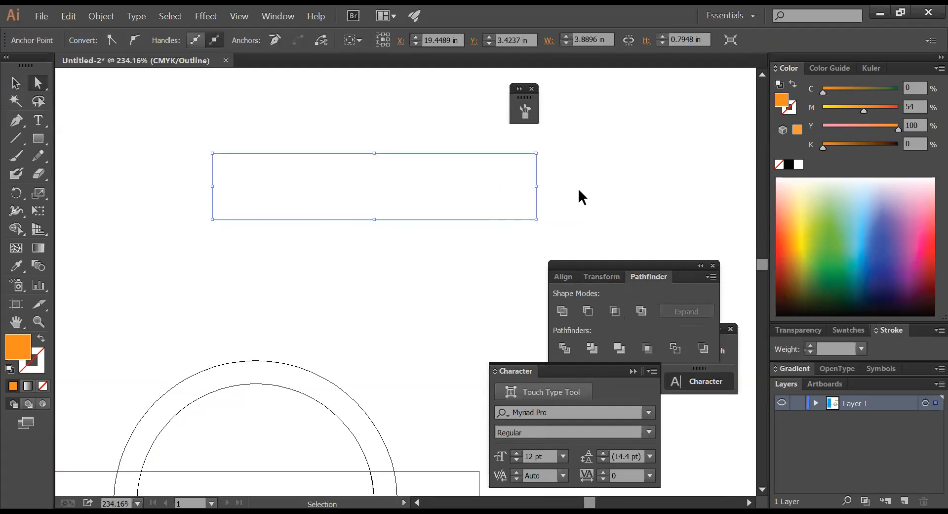
left_click_drag(163, 179, 237, 205)
key("ctrl+j")
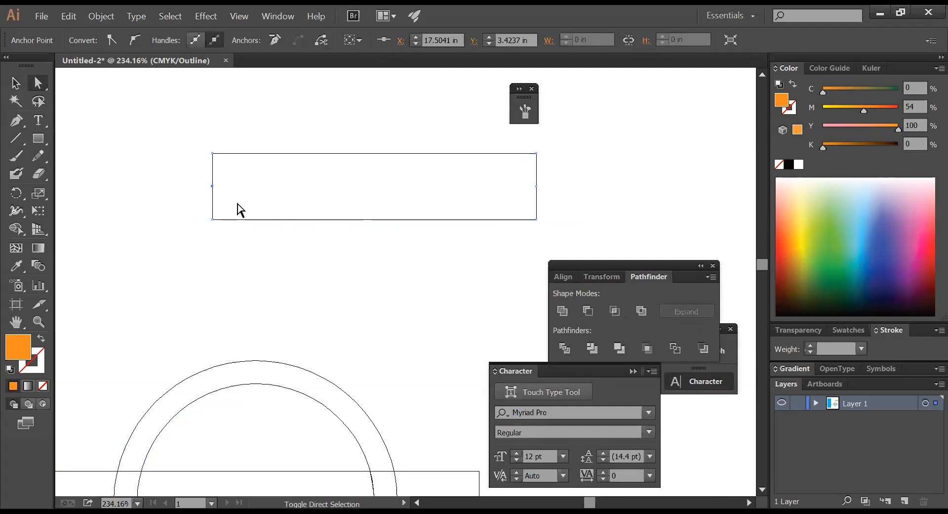
- Push the middle points out into tips, then nudge the right tip inward to notch the ribbon
key("ctrl+y")
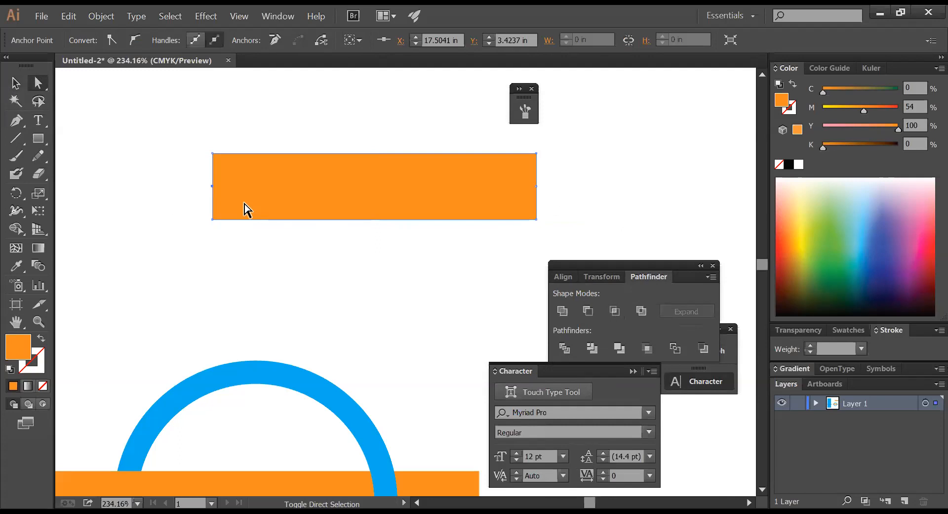
key("shift+Left")
key("shift+Left")
key("shift+Left")
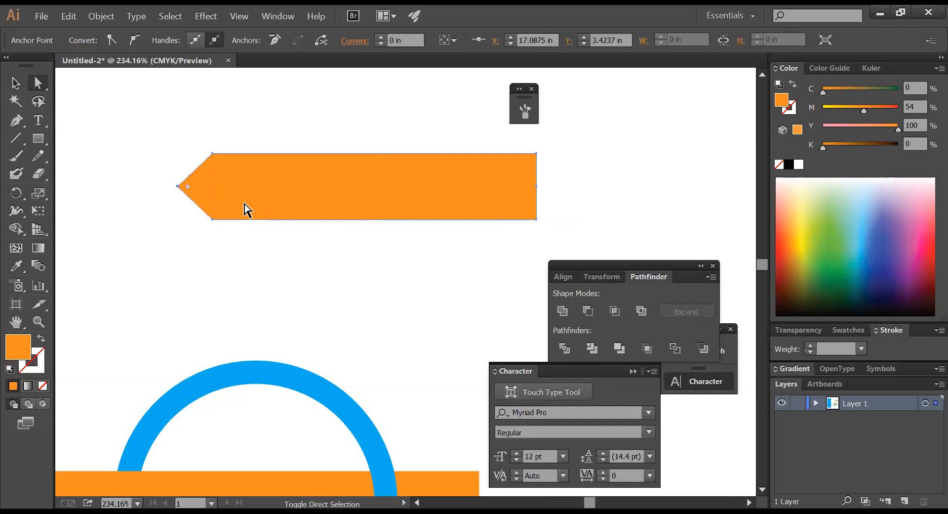
left_click(542, 194)
left_click(529, 182)
key("shift+Right")
key("shift+Right")
key("shift+Right")
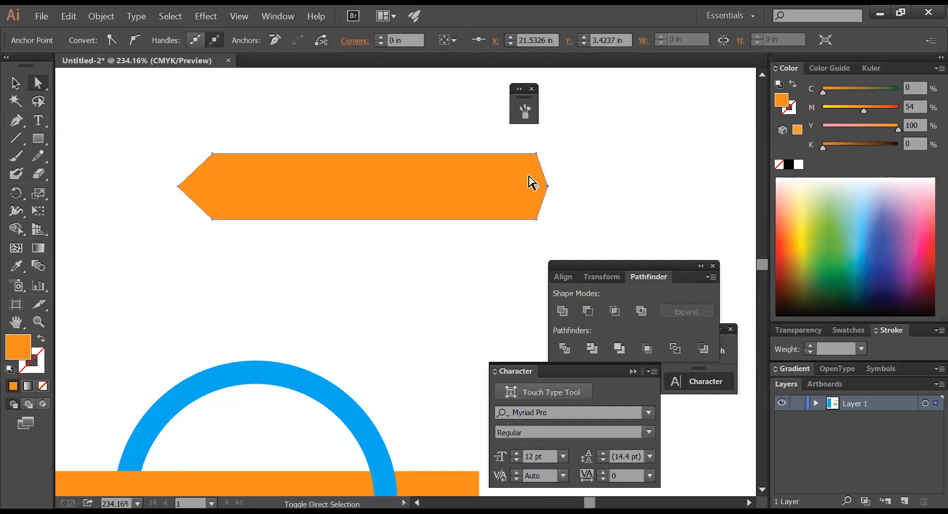
key("shift+Right")
key("shift+Right")
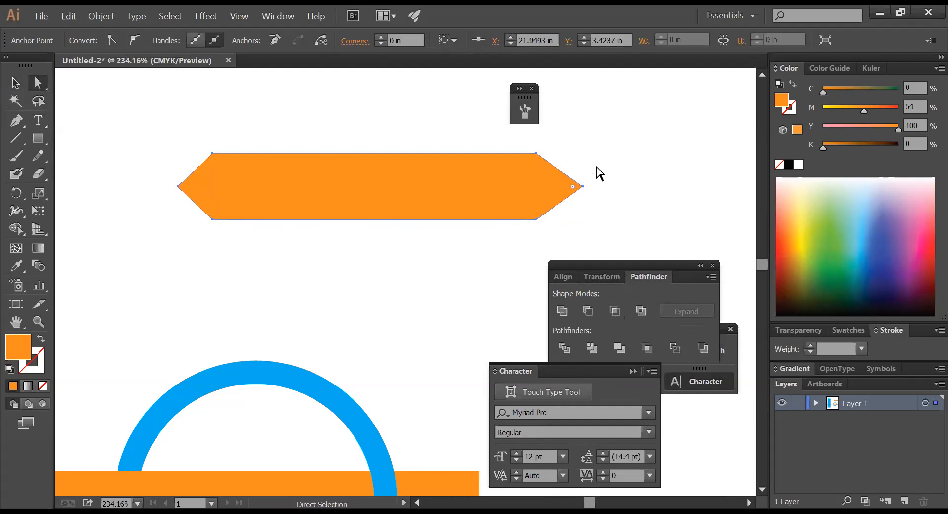
left_click(611, 171)
left_click_drag(603, 192, 568, 169)
key("shift+Left")
key("shift+Left")
key("shift+Left")
key("shift+Left")
key("shift+Left")
key("shift+Left")
key("shift+Left")
key("shift+Left")
key("shift+Left")
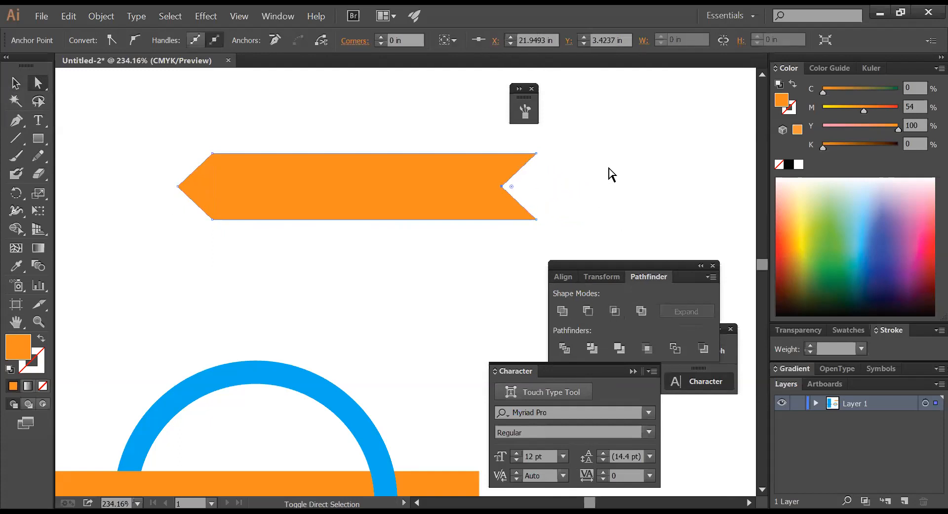
left_click(613, 174)
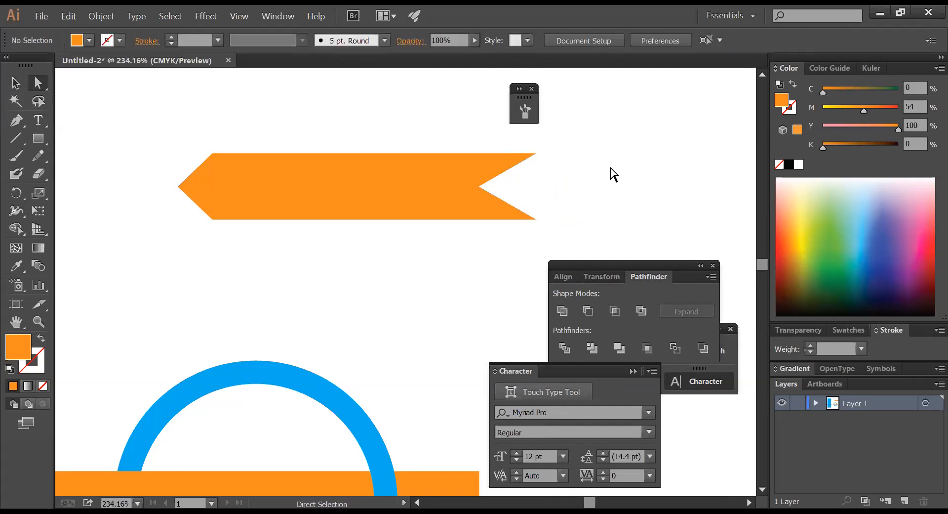
- Zoom out to show the circle logo, then create the new blank document Untitled-3
left_click(466, 262, "ctrl+alt")
left_click(465, 262, "ctrl+alt")
left_click(466, 261, "ctrl+alt")
left_click_drag(490, 187, 575, 52)
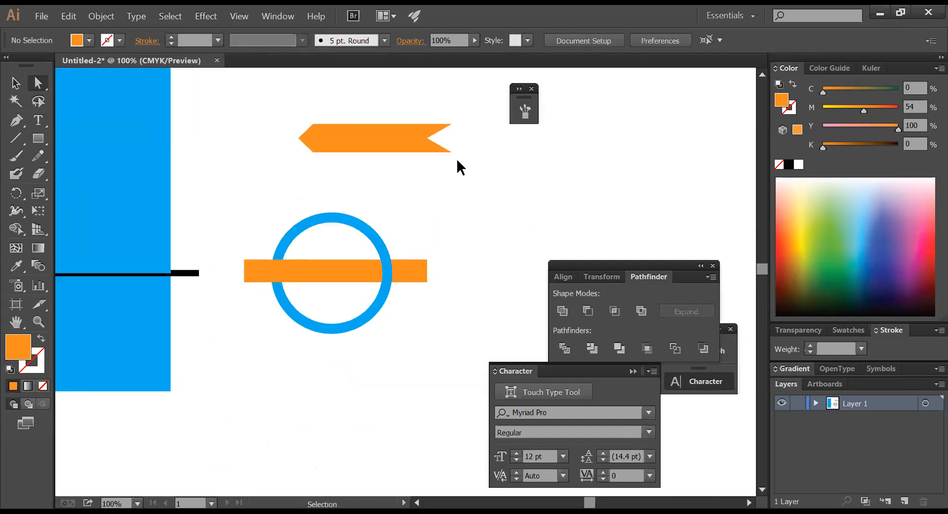
key("ctrl+n")
key("Escape")
- Create a rectangle with width 3.5 in and height 2 in
left_click(38, 140)
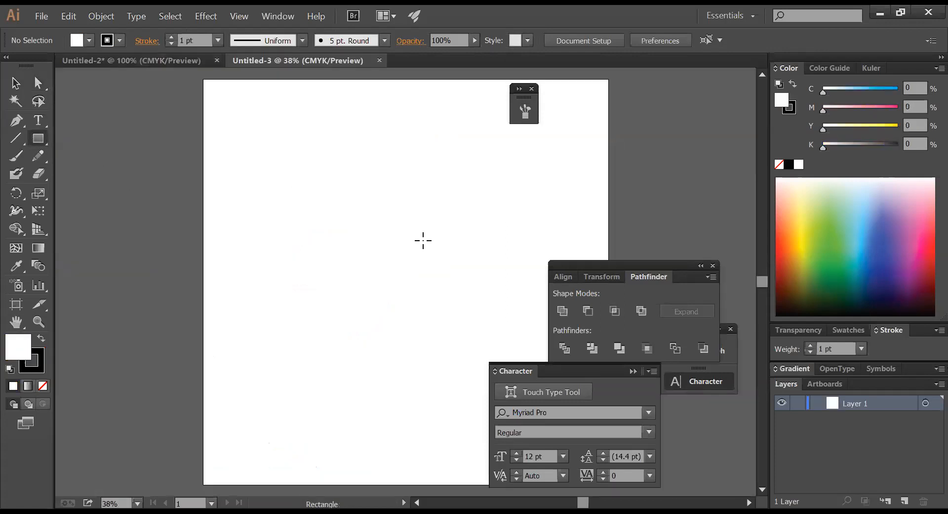
left_click(313, 194)
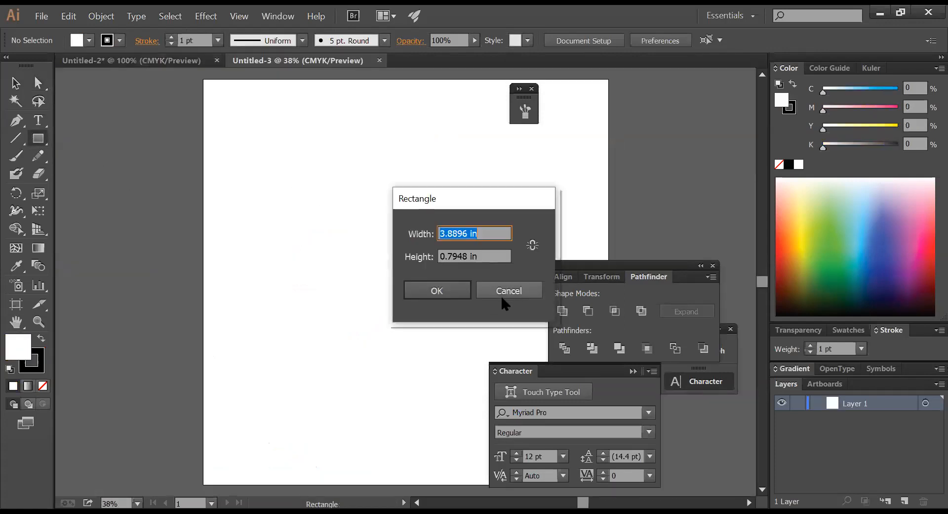
left_click(501, 292)
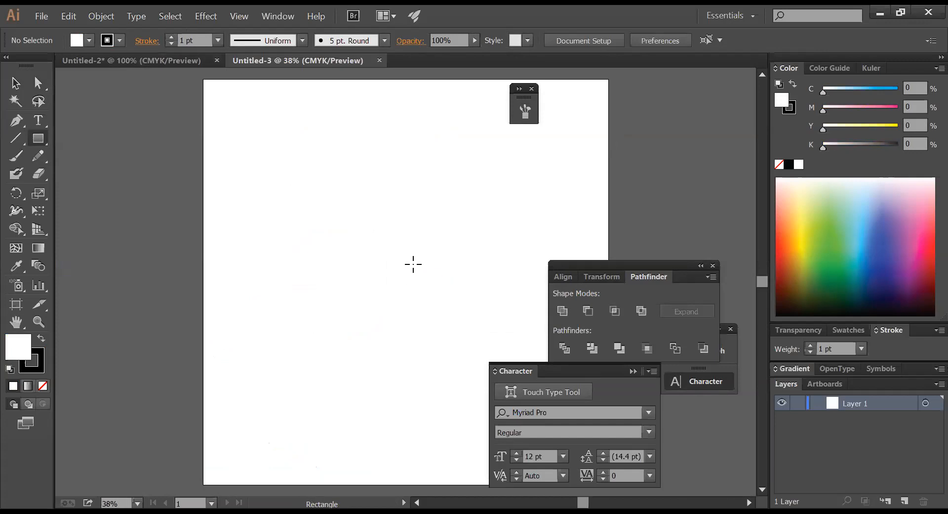
left_click(354, 230)
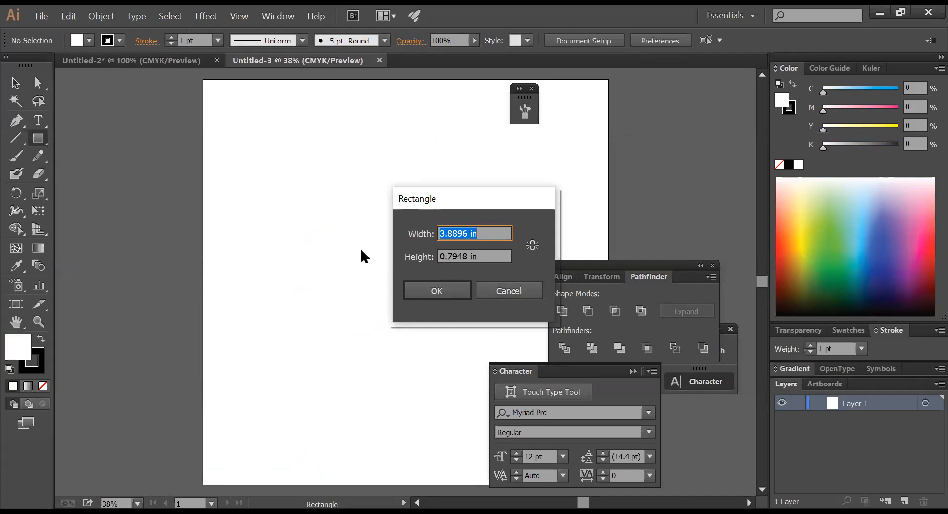
type("3.5")
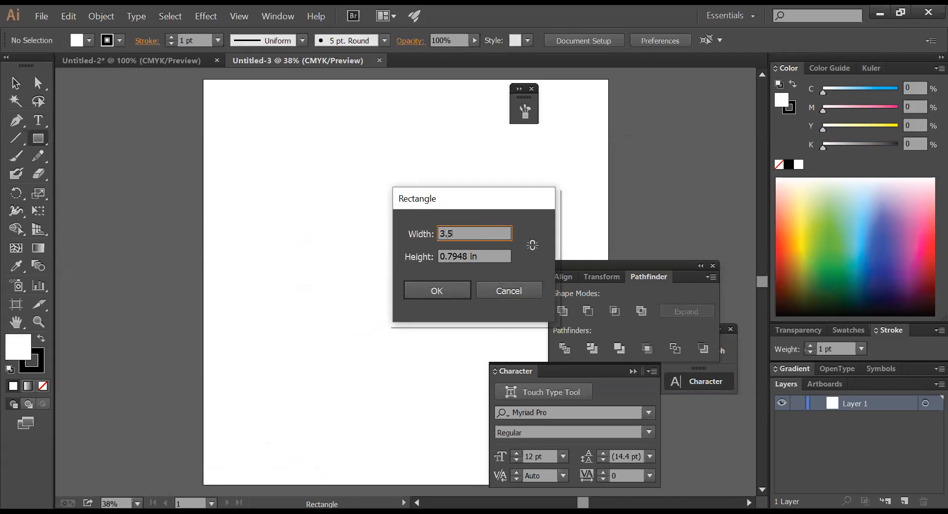
key("Tab")
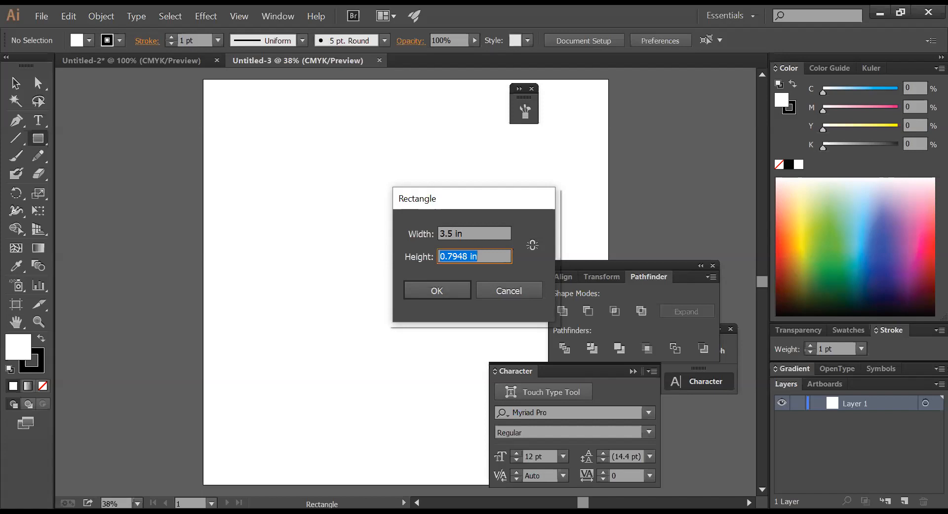
type("2")
key("Return")
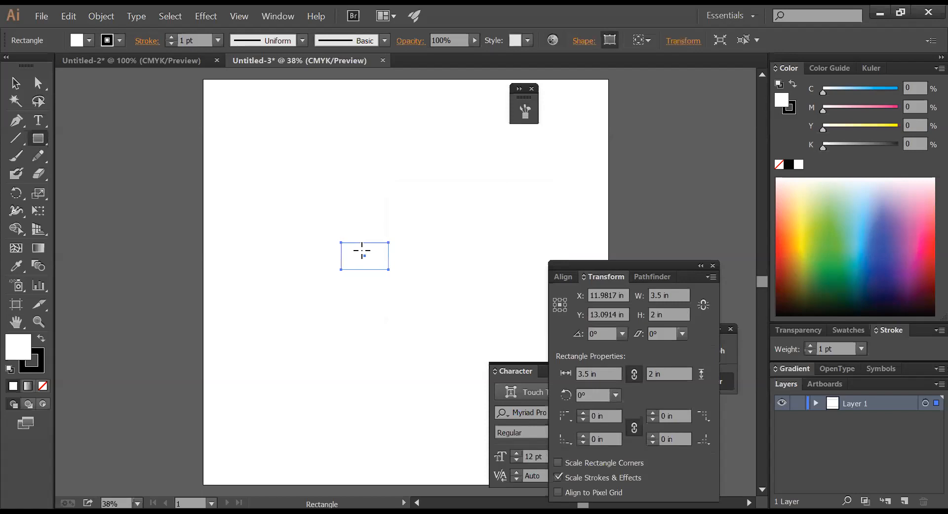
- Zoom in on the rectangle, fill it black, and deselect it
key("ctrl+space")
left_click_drag(295, 219, 446, 276)
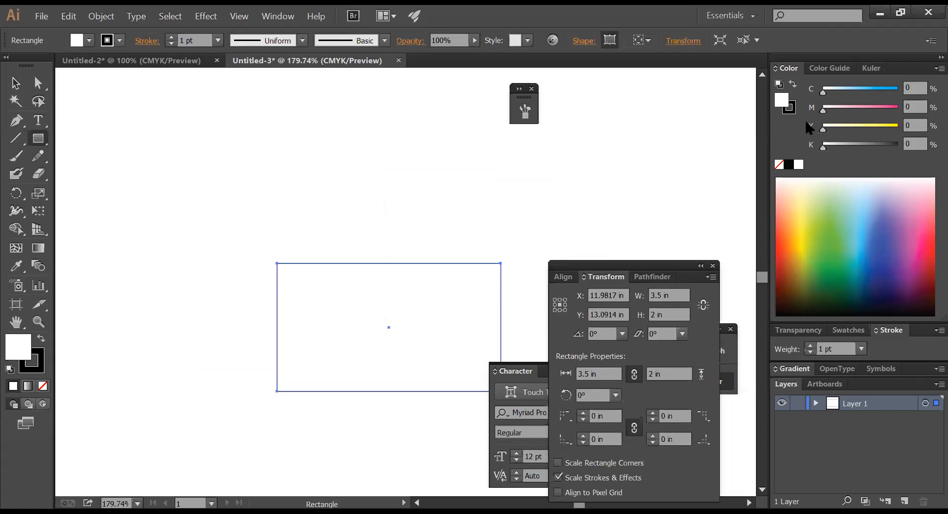
left_click(789, 165)
key("ctrl+shift+a")
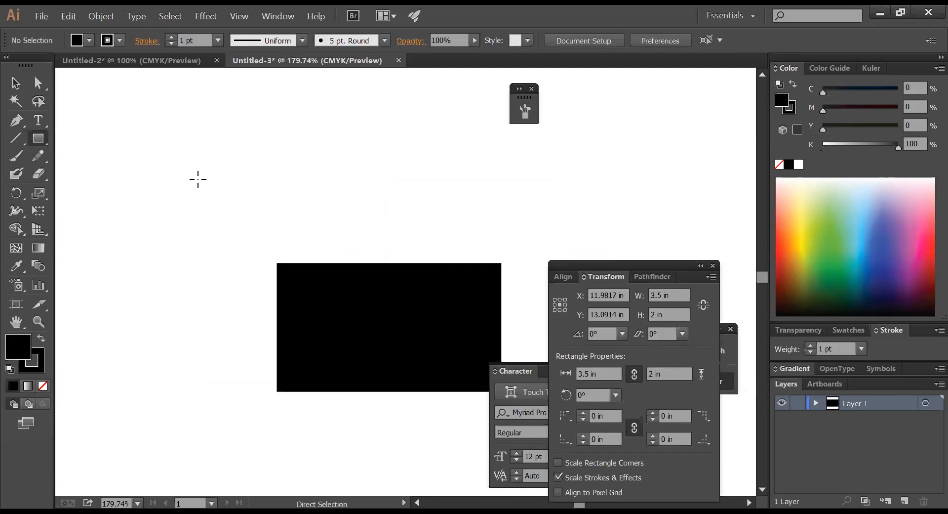
- Undo the black fill and the rectangle, leaving Layer 1's options unchanged
left_click(43, 120)
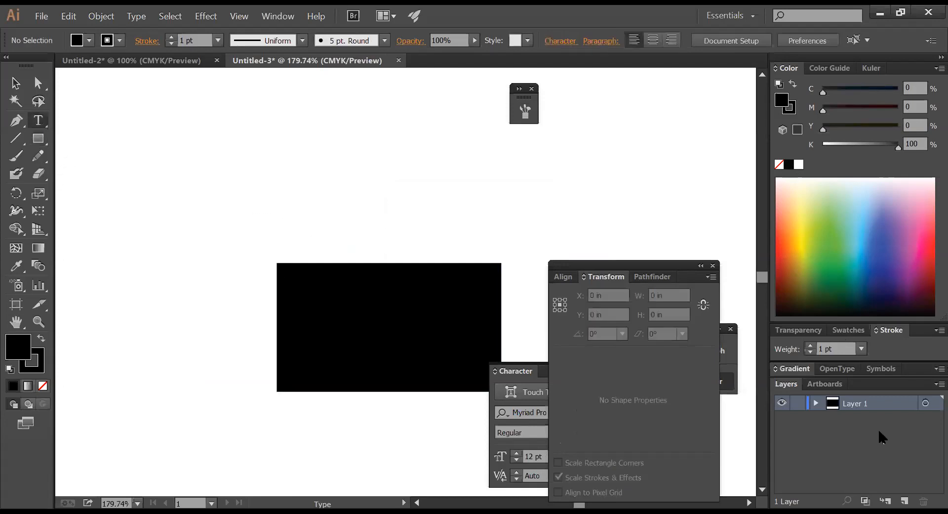
left_click(811, 401)
left_click(816, 403)
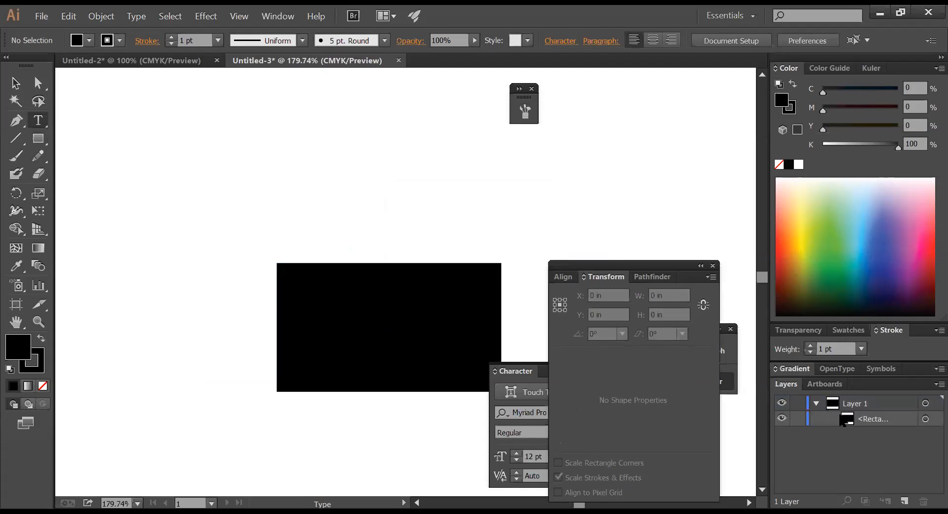
key("ctrl+z")
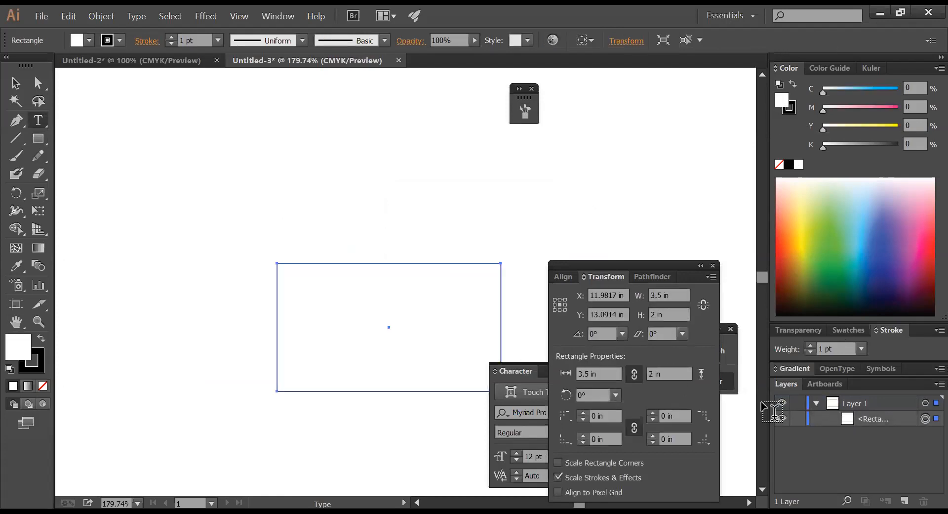
left_click(852, 404)
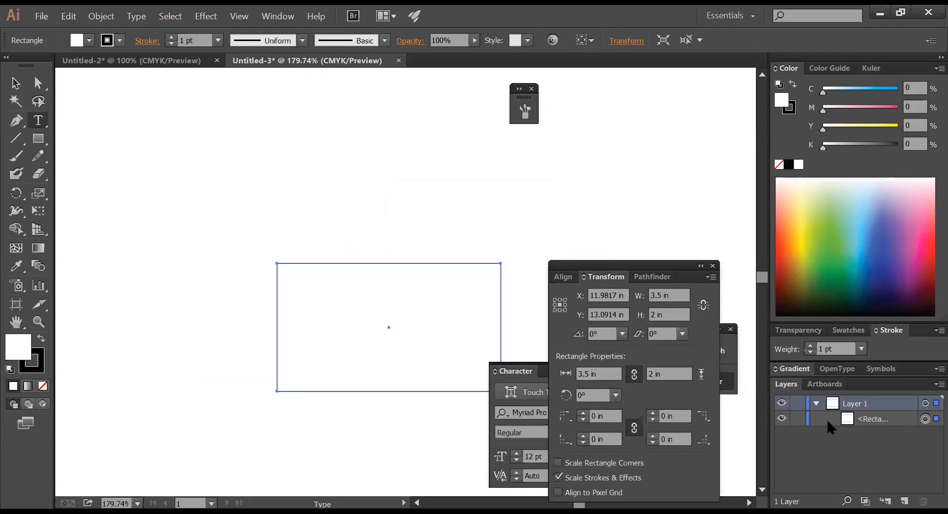
key("ctrl+z")
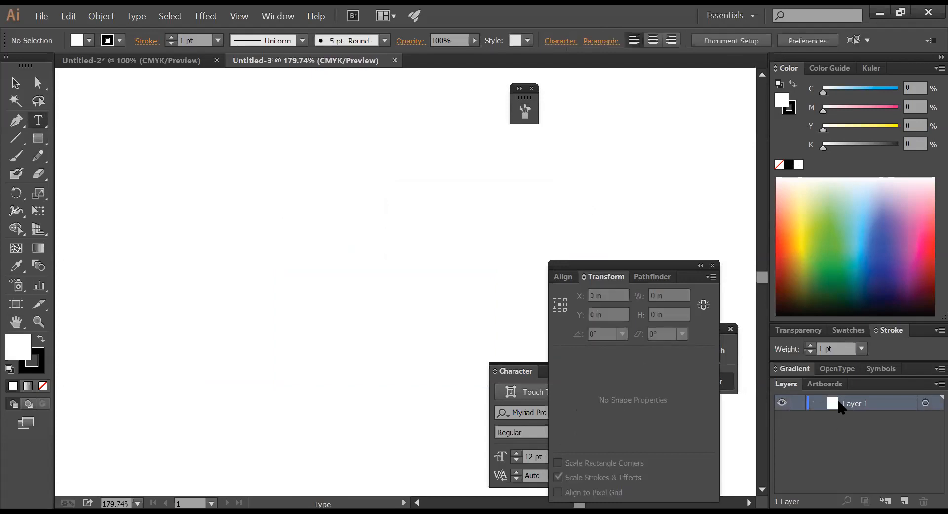
double_click(839, 405)
left_click(563, 336)
- Fit the artboard in the window and create a new 3.5 × 2 in rectangle
left_click(37, 137)
key("ctrl+minus")
key("ctrl+minus")
key("ctrl+minus")
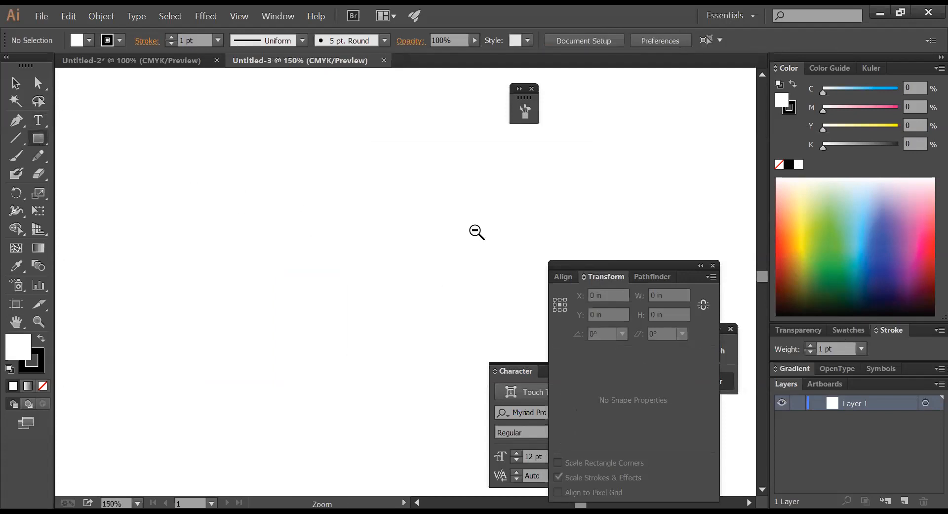
key("ctrl+0")
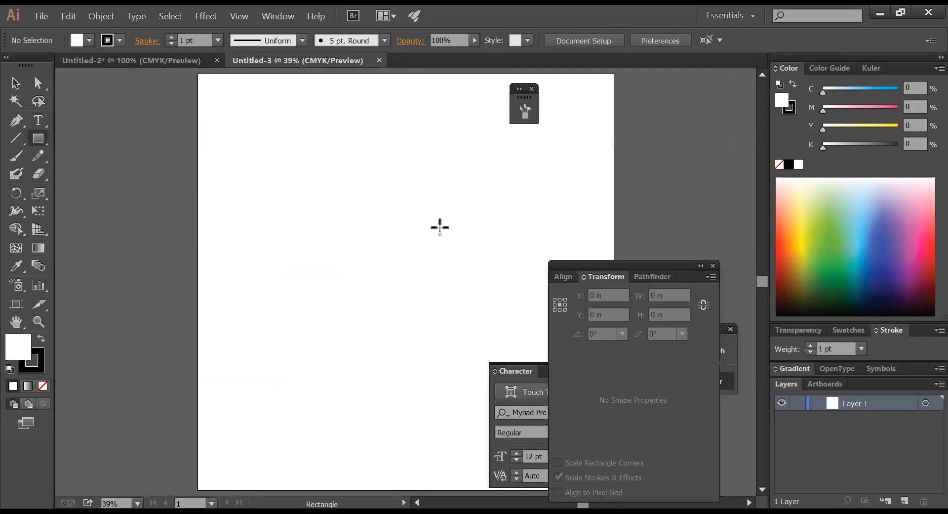
left_click(440, 227)
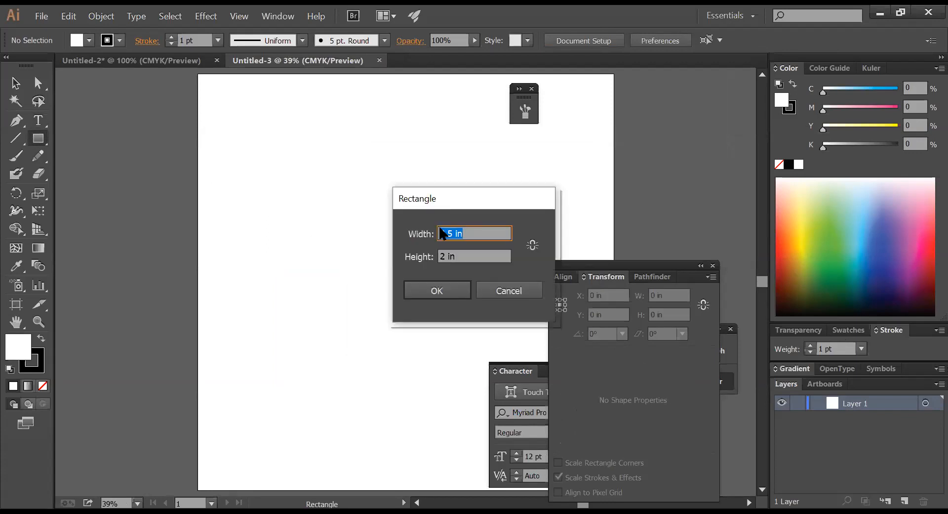
key("Return")
left_click_drag(408, 203, 578, 277)
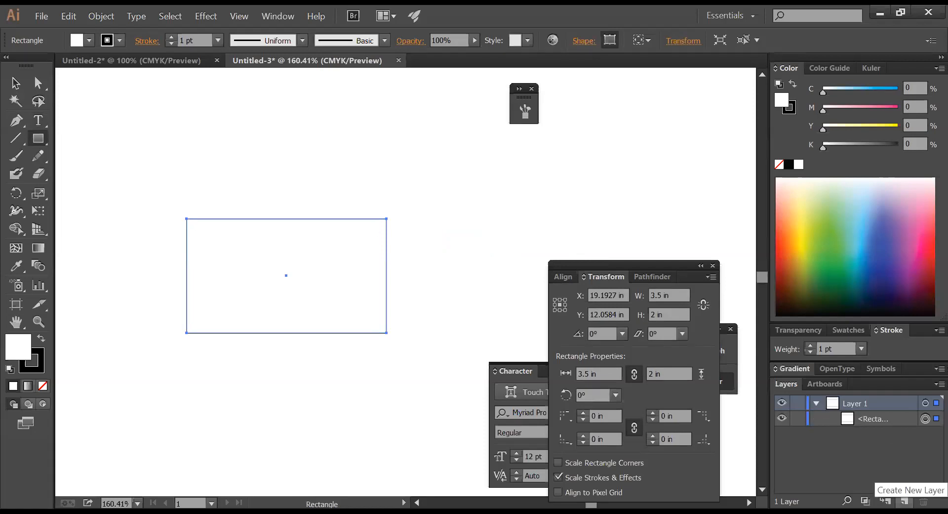
- Add Layer 2 and type the placeholder text 'fsdfdsffds' above the rectangle
left_click(904, 500)
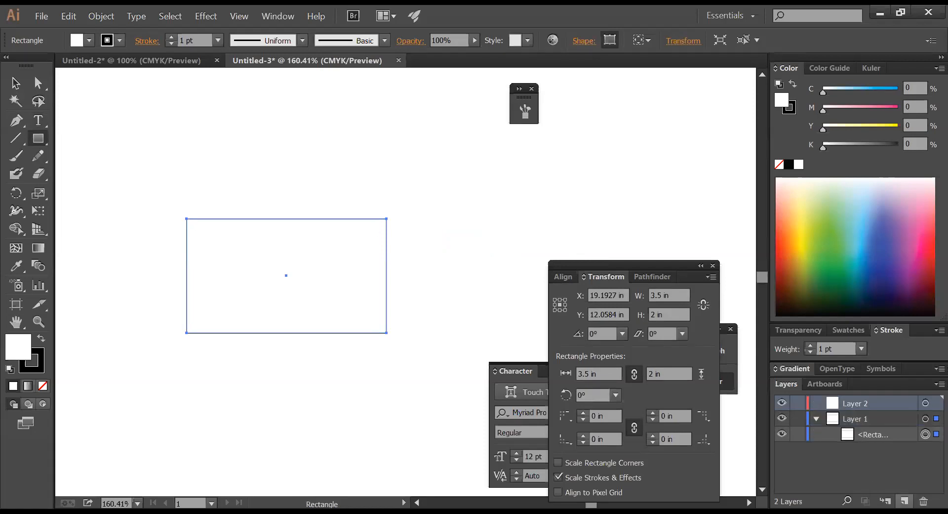
left_click(46, 124)
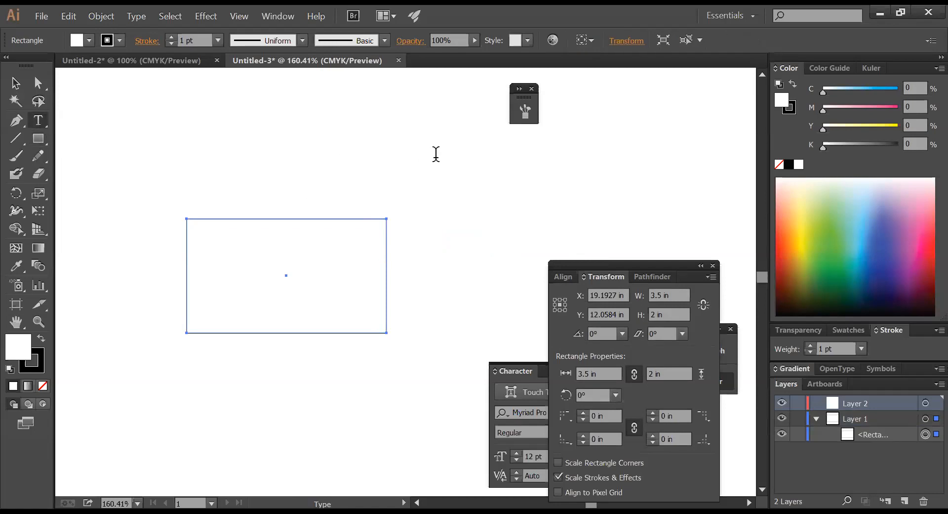
left_click(280, 131)
type("fsdfdsffds")
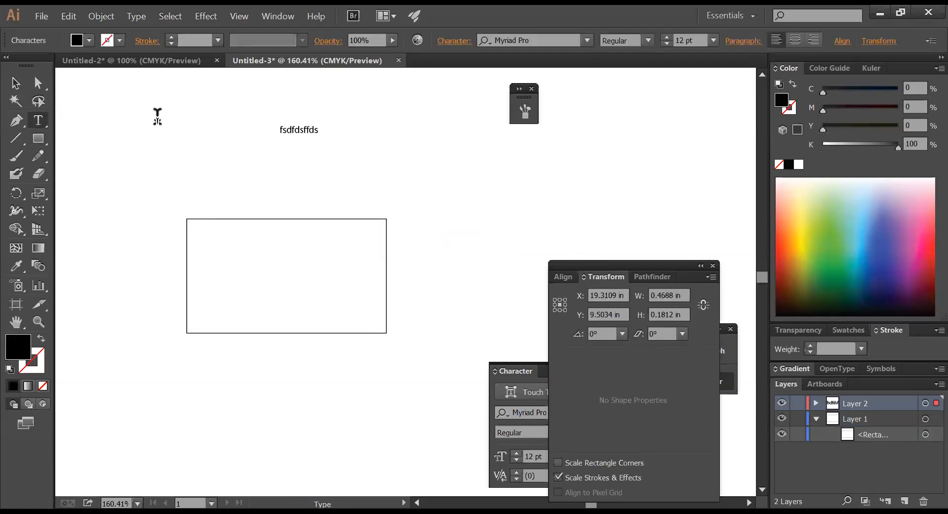
left_click(15, 82)
left_click(367, 172)
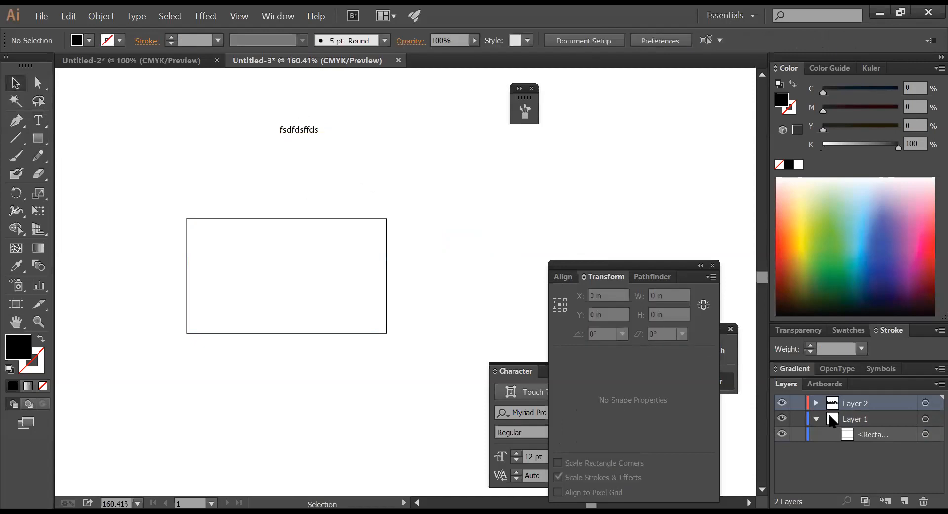
- Add Layer 3 and draw a black circle at the page's top left
left_click(904, 501)
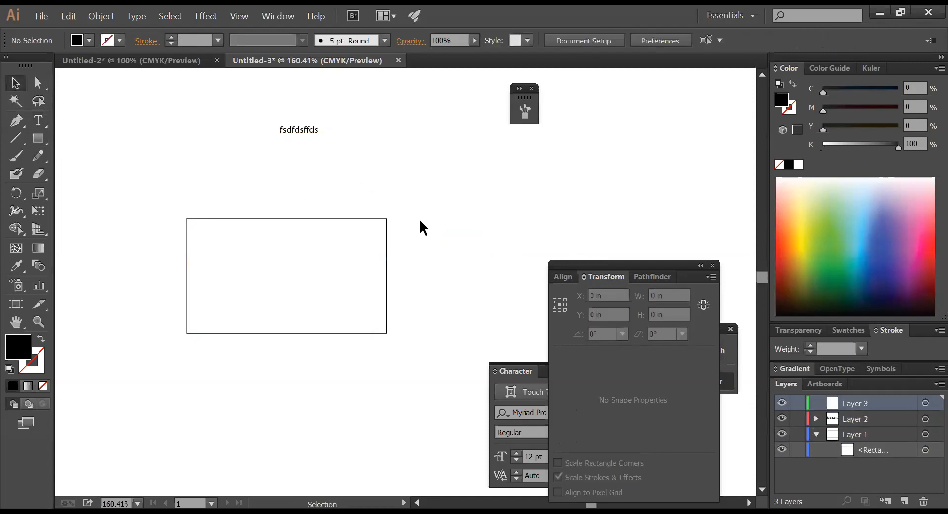
left_click_drag(38, 138, 77, 174)
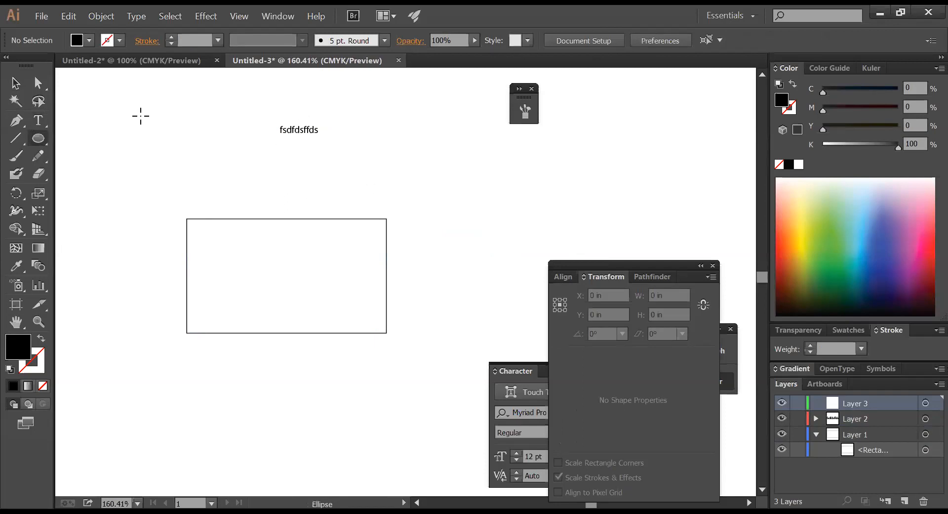
left_click_drag(140, 116, 188, 182)
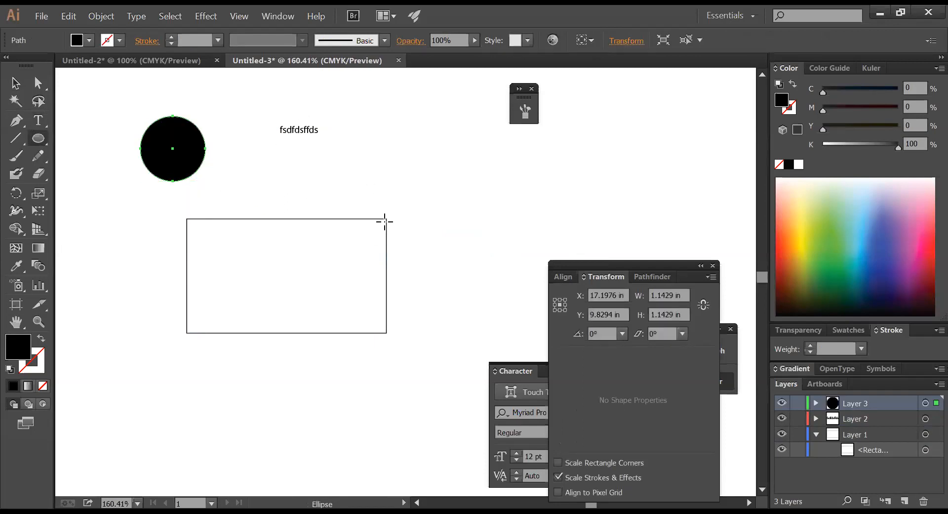
left_click(15, 82)
left_click(363, 166)
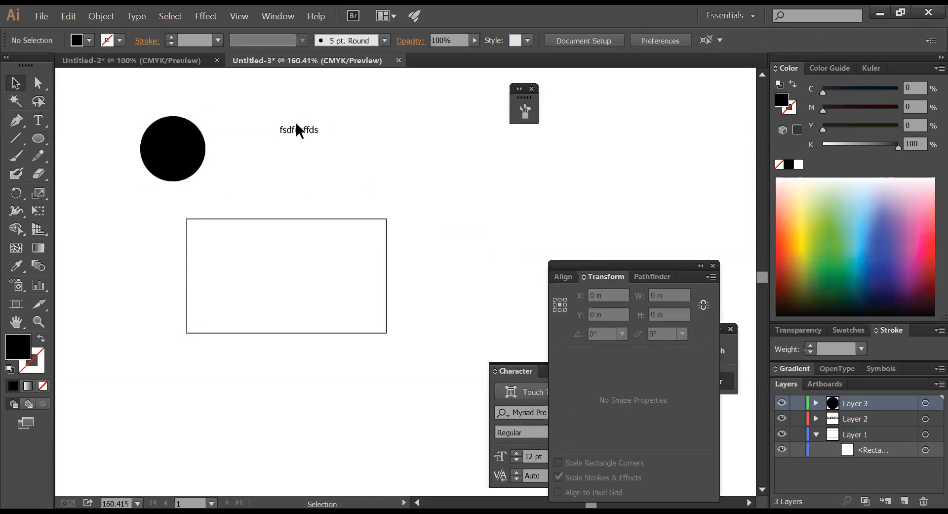
left_click(300, 129)
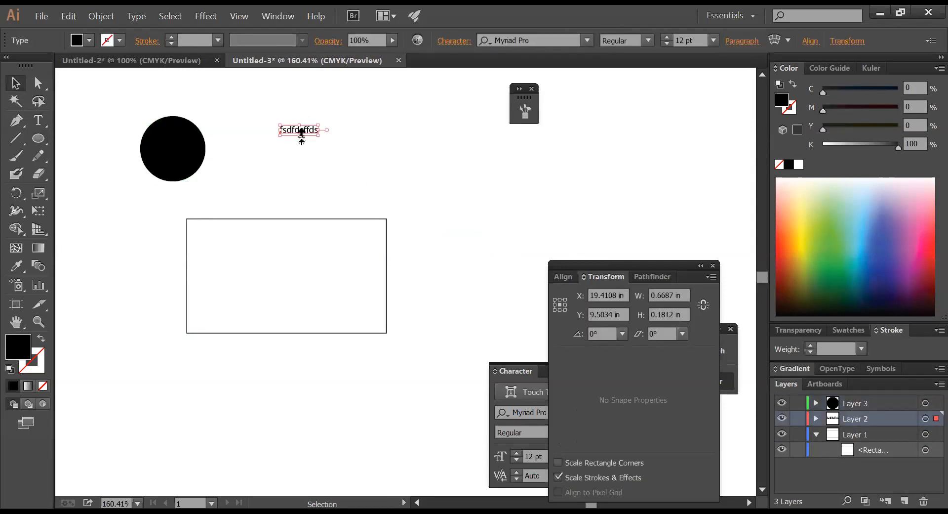
left_click(287, 171)
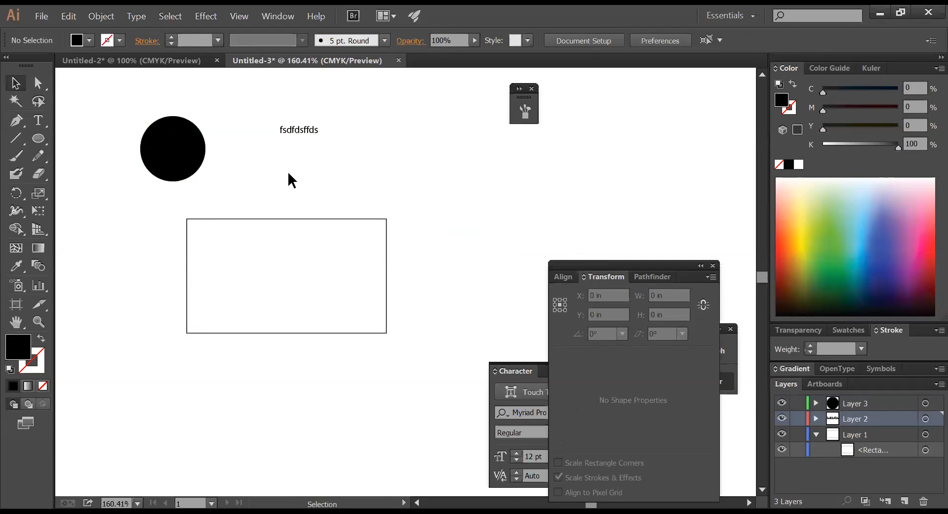
- Fill the card black and move the circle onto its left side, recoloured blue (C 95, K 0)
left_click_drag(292, 186, 328, 248)
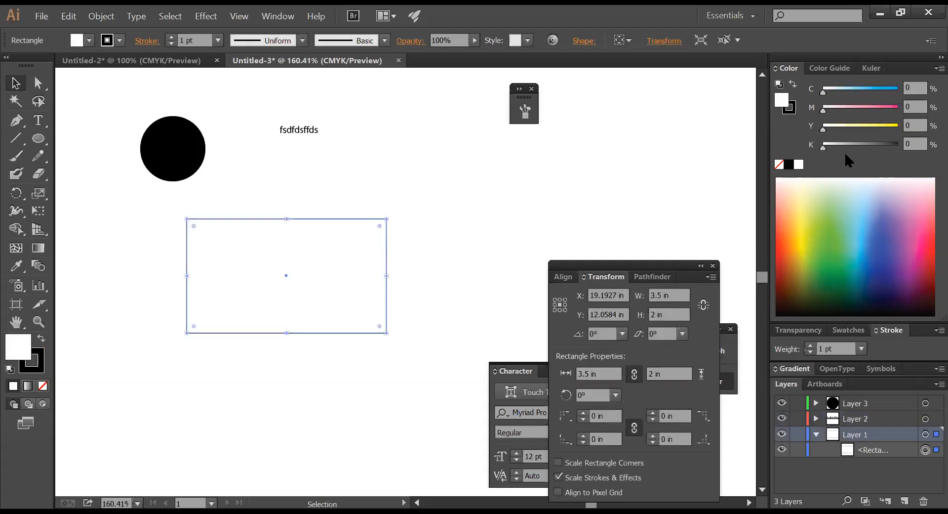
left_click(788, 164)
left_click(207, 164)
left_click_drag(171, 175, 246, 285)
left_click_drag(879, 92, 895, 92)
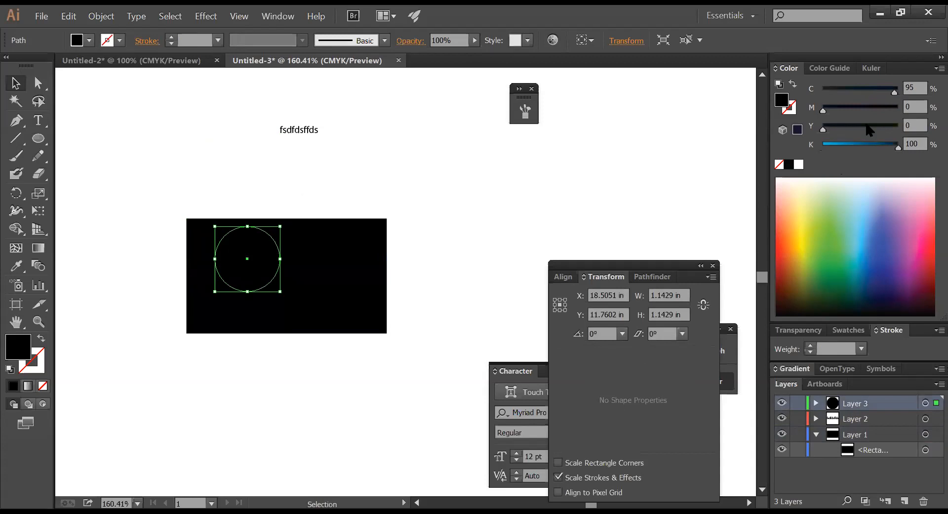
left_click_drag(845, 146, 821, 146)
- Move the fsdfdsffds text onto the card's right side and make it white
left_click_drag(294, 130, 329, 268)
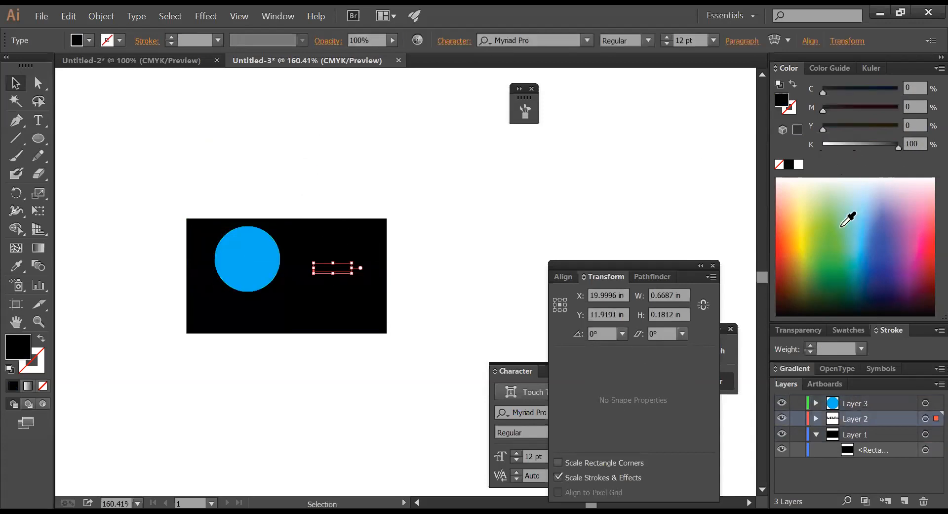
left_click(798, 164)
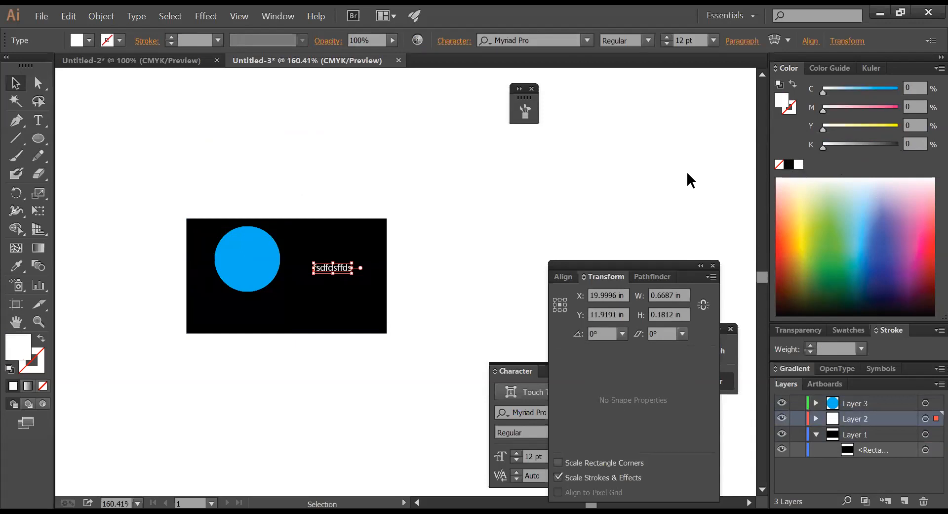
left_click(487, 193)
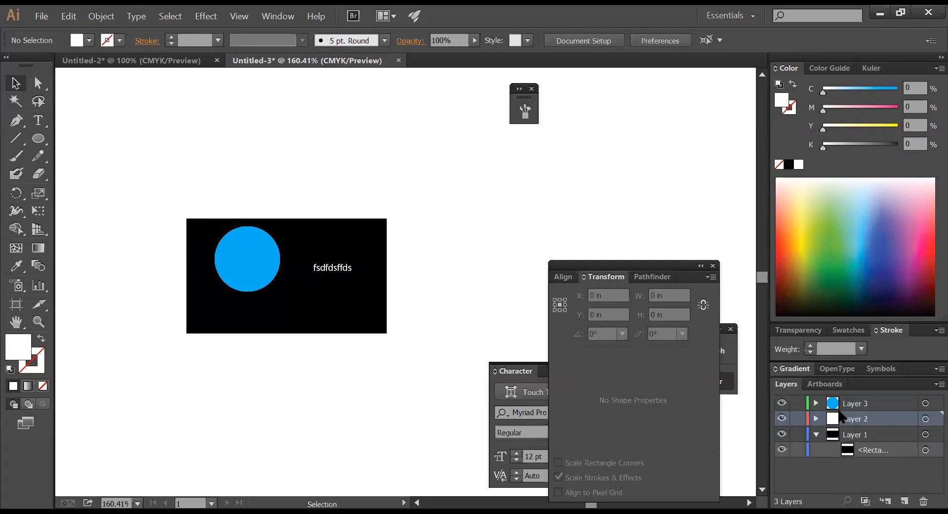
- Rename Layer 3 to 'logo', Layer 2 to 'type and other', Layer 1 to 'Background', then activate 'type and other'
double_click(849, 403)
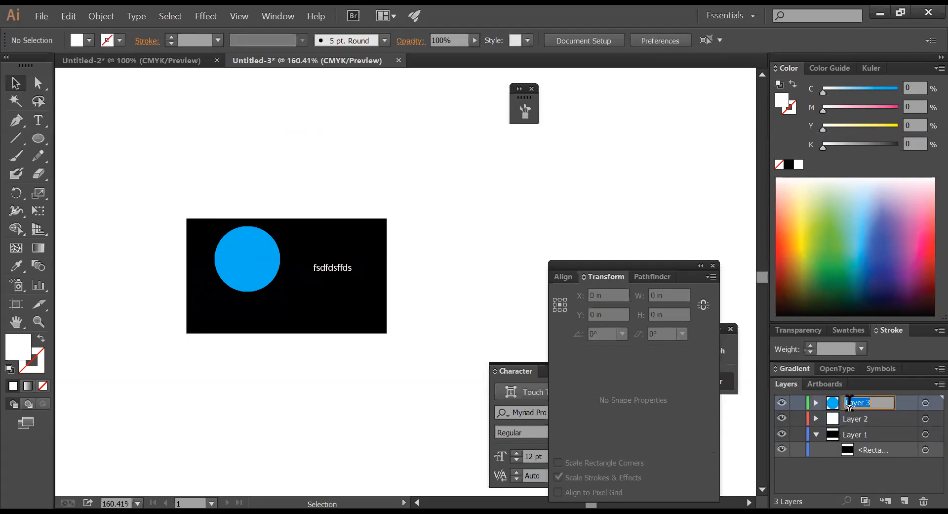
type("logo")
left_click(866, 421)
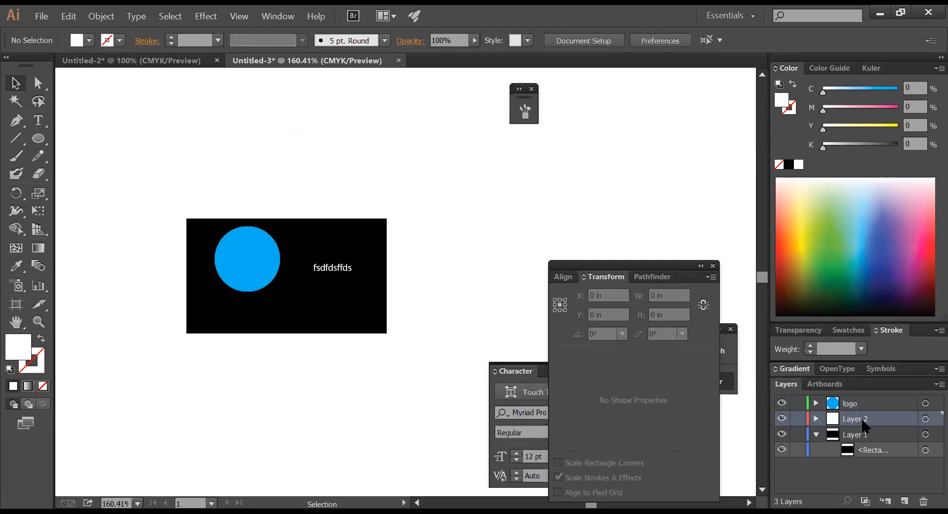
double_click(862, 419)
type("type and other")
double_click(864, 434)
type("B")
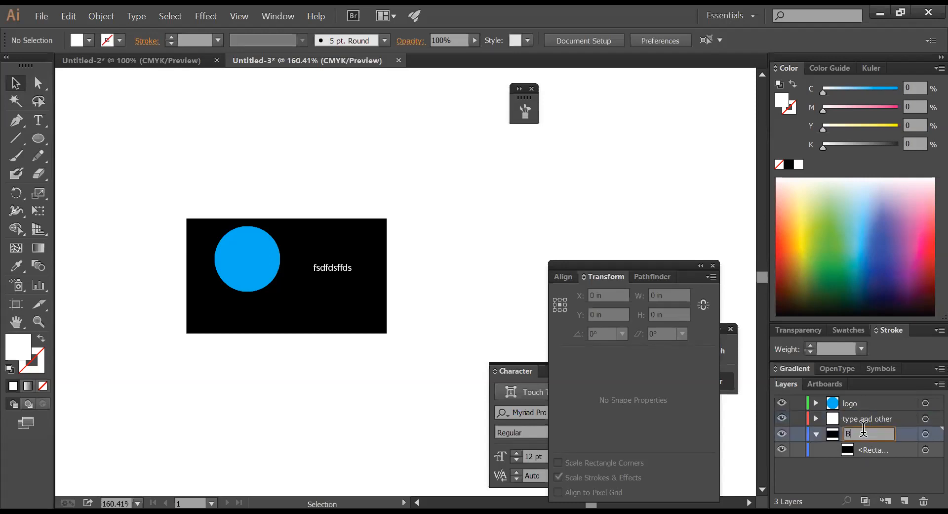
type("ackground")
key("Return")
left_click(816, 434)
left_click(842, 421)
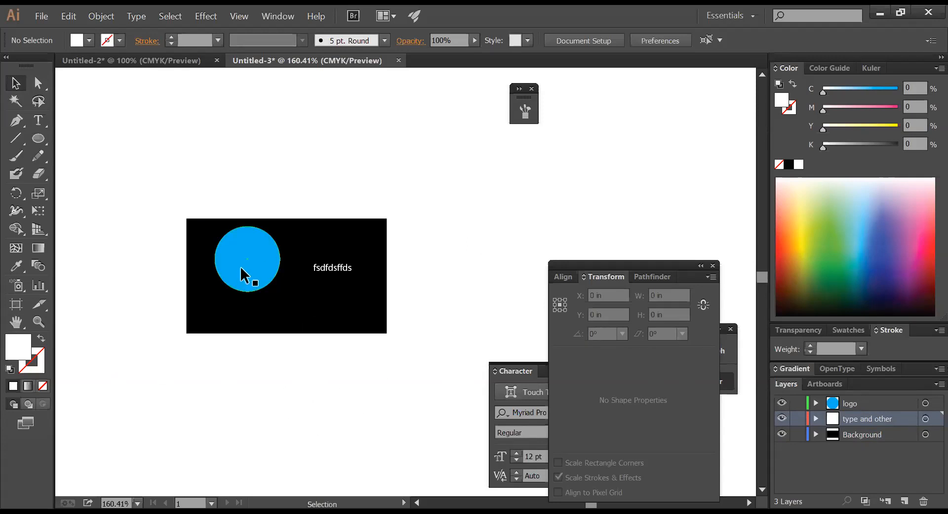
left_click_drag(667, 267, 627, 229)
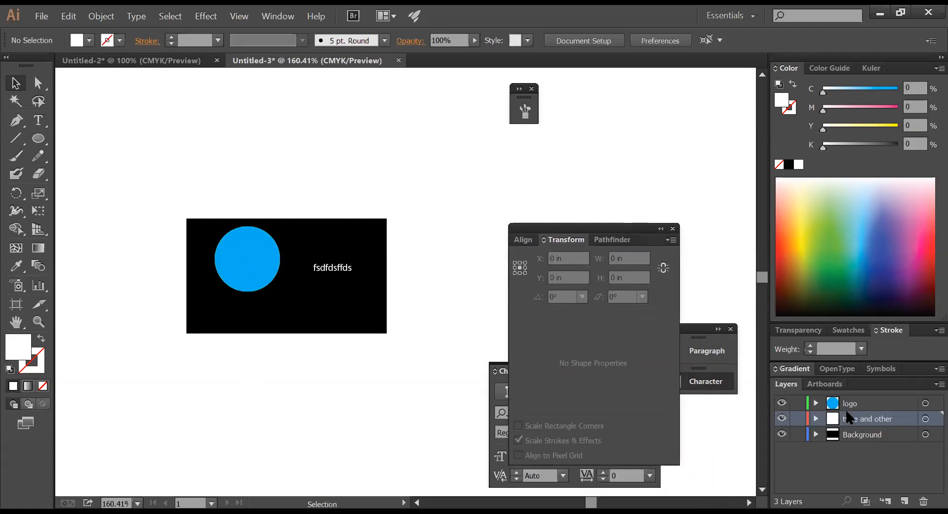
left_click(237, 259)
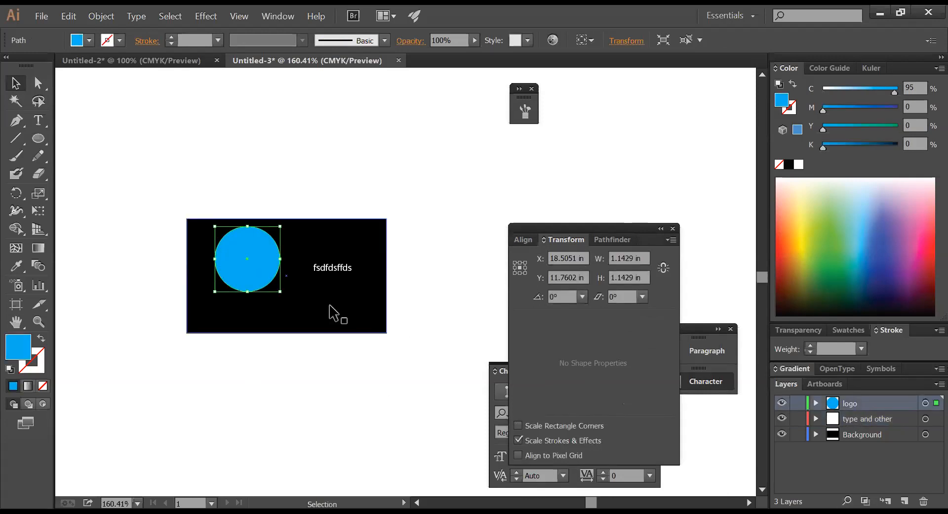
left_click(38, 139)
left_click_drag(210, 127, 276, 170)
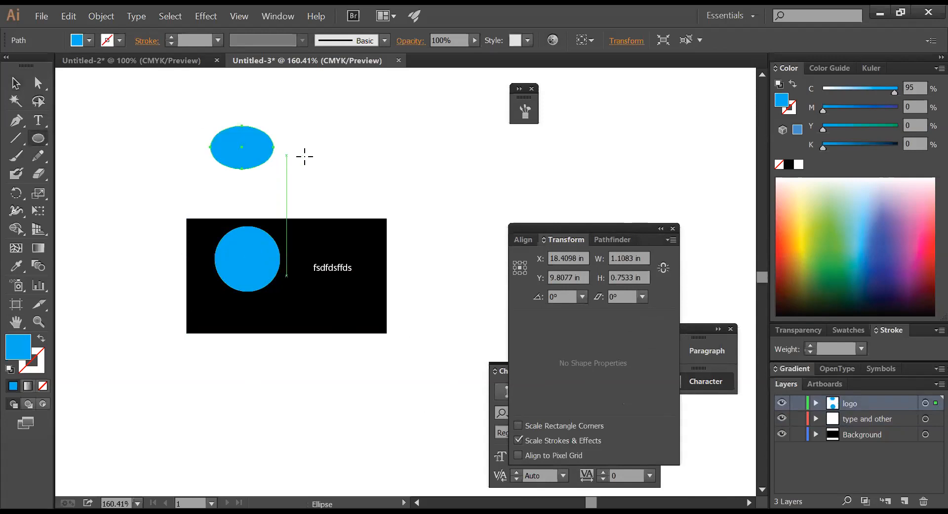
mouse_move(306, 114)
left_mouse_down()
mouse_move(416, 162)
mouse_move(456, 226)
left_mouse_up()
left_click_drag(456, 162, 472, 236)
mouse_move(523, 154)
left_mouse_down()
mouse_move(631, 193)
mouse_move(580, 183)
left_mouse_up()
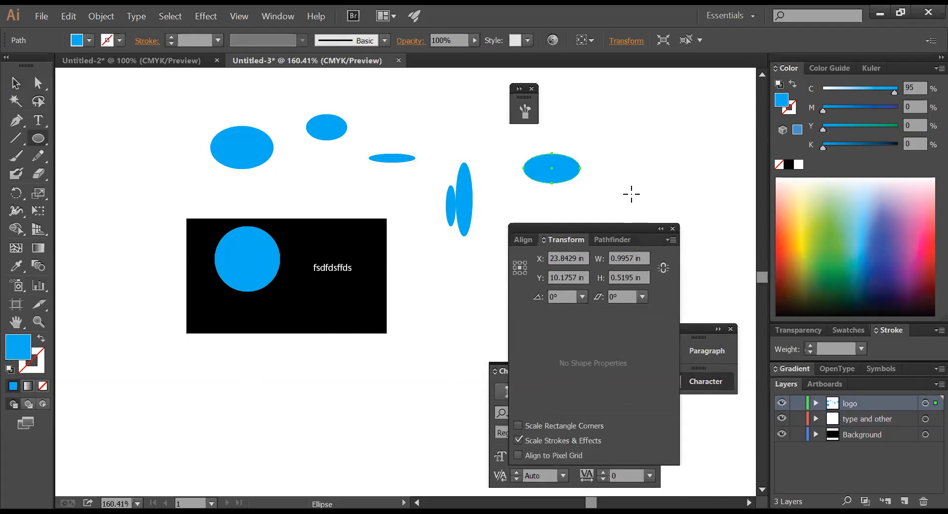
left_click(14, 83)
left_click_drag(169, 98, 590, 213)
key("Delete")
key("Delete")
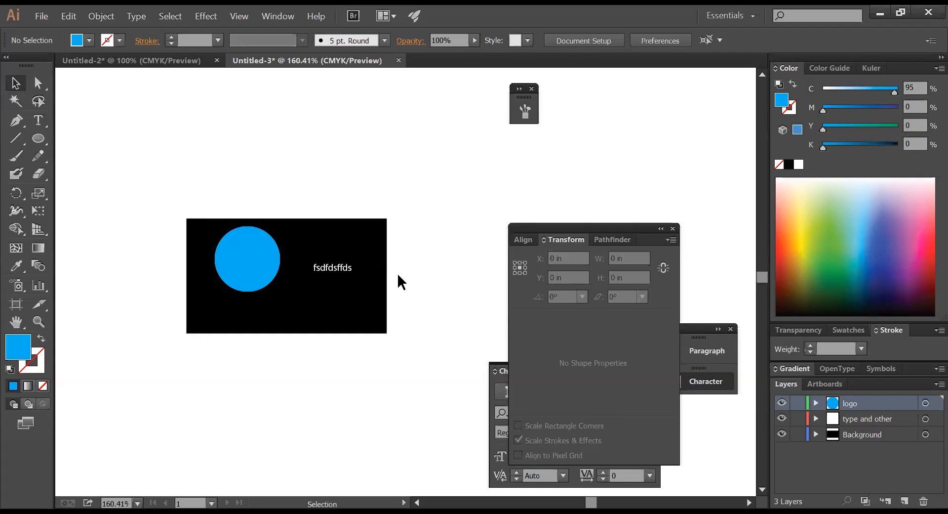
- Type a second placeholder line, 'xvcxvcvcvcvxvxc', above the black card
left_click(333, 267)
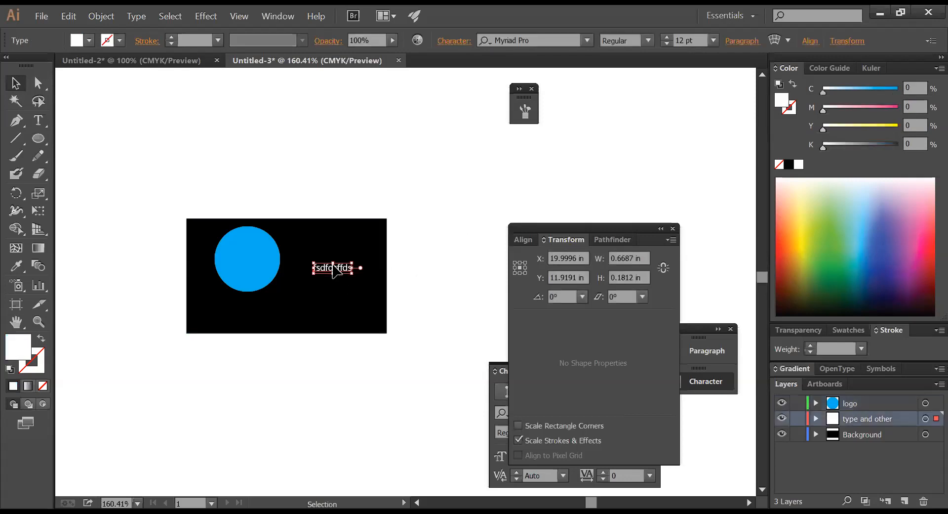
left_click(438, 316)
left_click(329, 267)
key("t")
left_click(292, 132)
type("xvcxvcvcvcvxvxc")
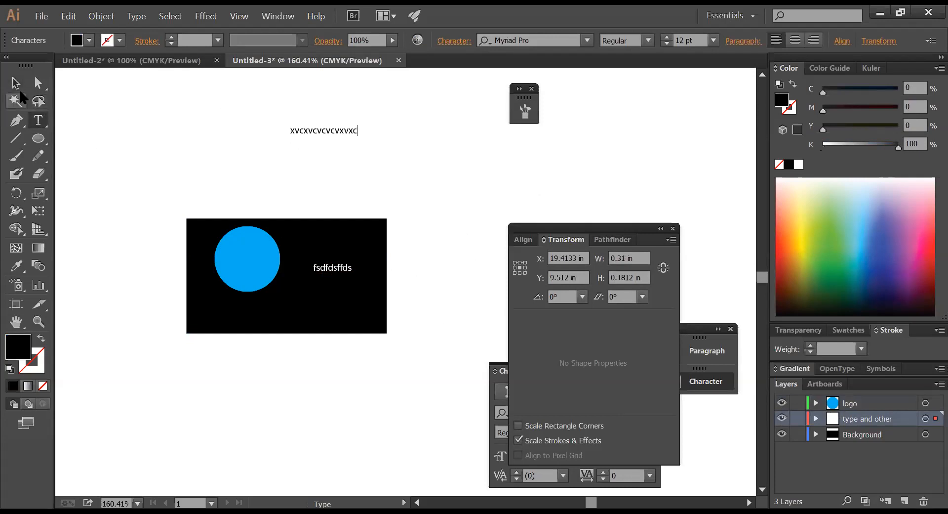
left_click(16, 83)
left_click(304, 165)
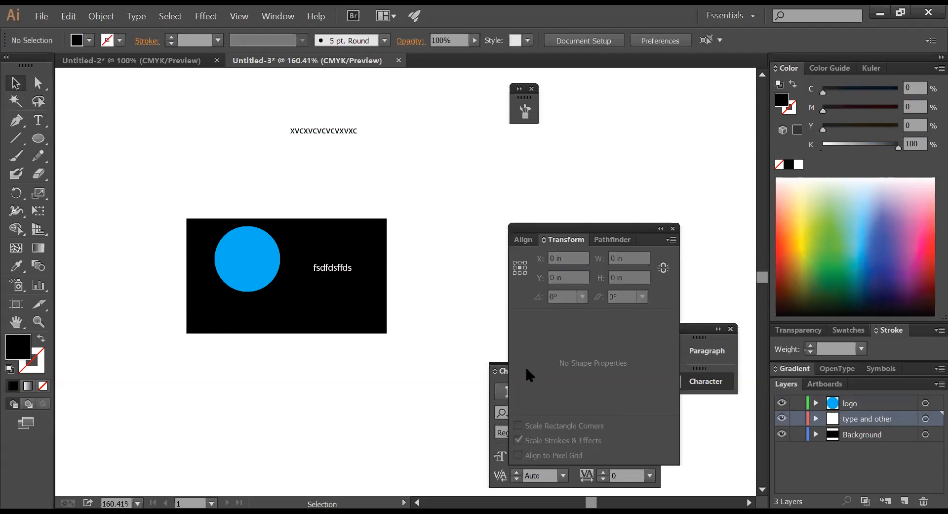
left_click(321, 319)
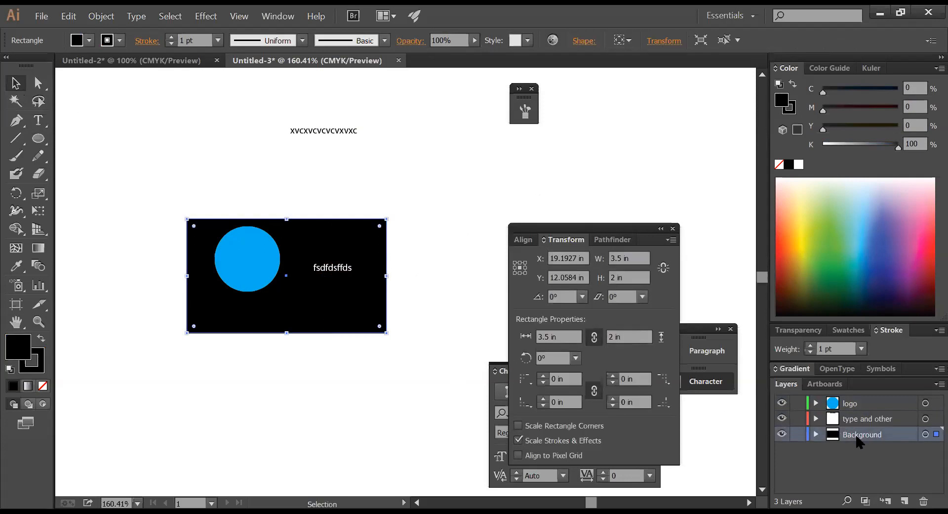
- Draw a flat ellipse at the card's right edge and change its fill to yellow
left_click(413, 372)
left_click(282, 327)
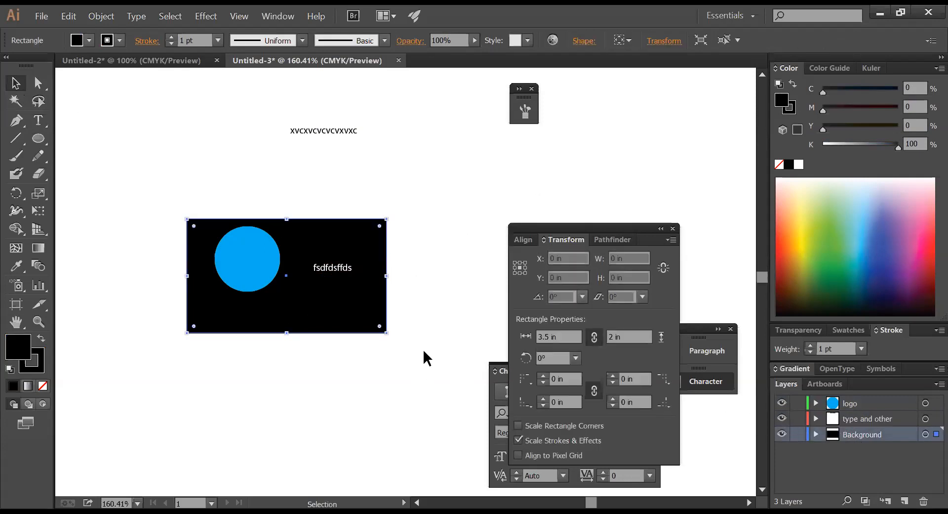
left_click(38, 138)
left_click_drag(317, 292, 396, 300)
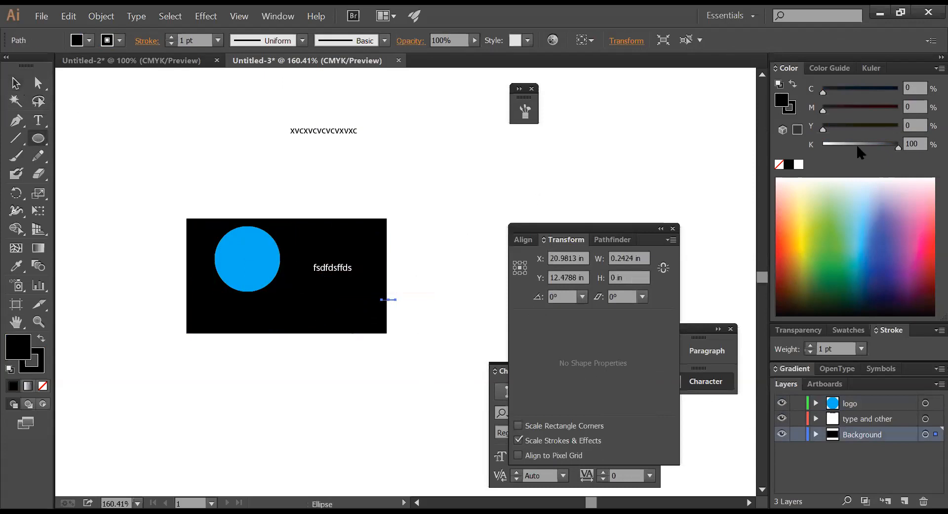
left_click_drag(855, 144, 888, 127)
key("v")
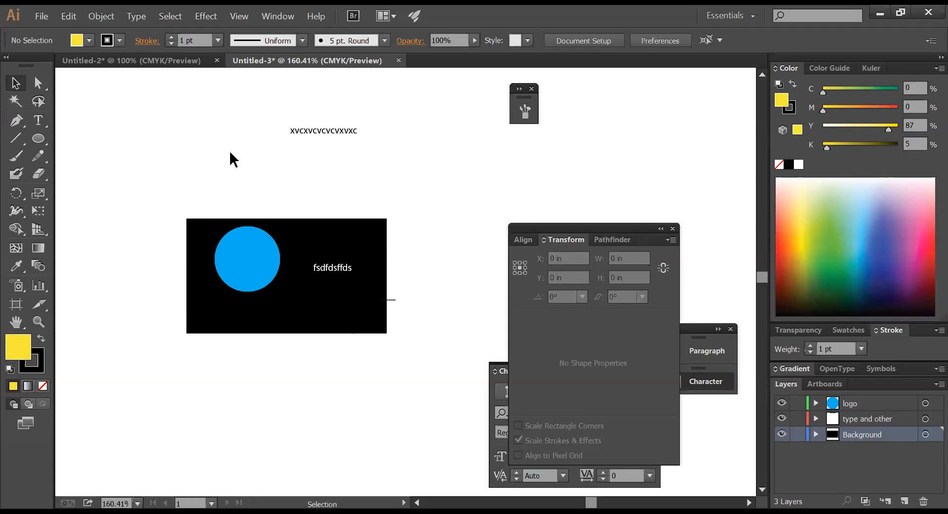
- Move 'xvcxvcvcvcvxvxc' onto the card just above 'fsdfdsffds' and make it white
left_click(301, 131)
left_click(348, 158)
left_click_drag(332, 133, 334, 246)
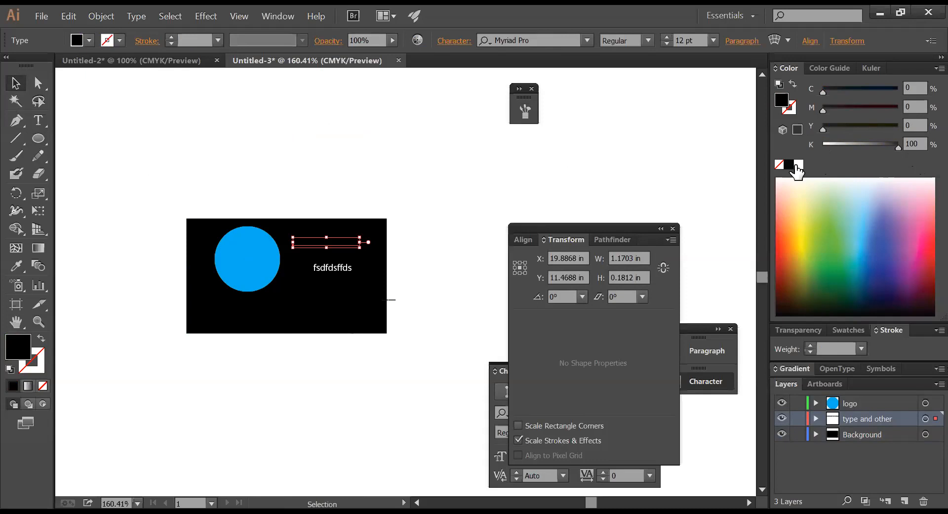
left_click(799, 164)
left_click(316, 192)
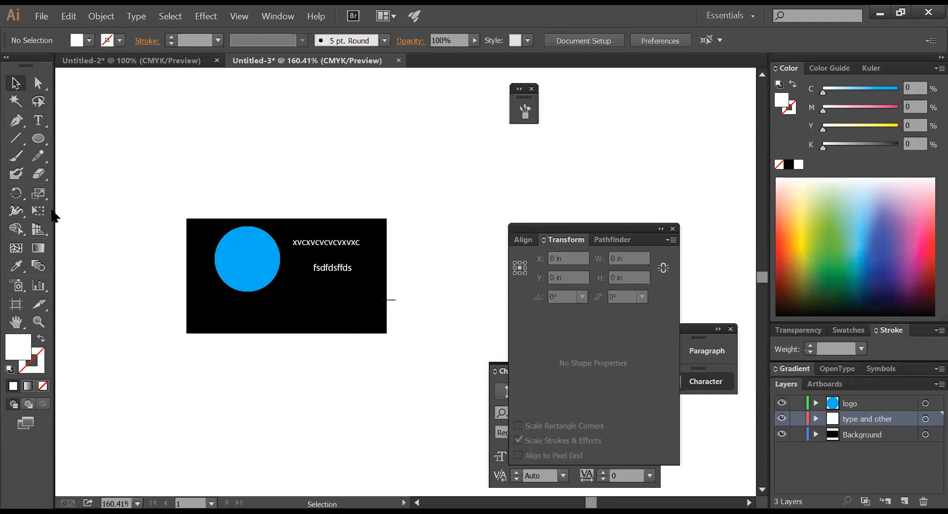
- Check the card's parts: both white text lines, the blue circle and the black background
left_click(326, 243)
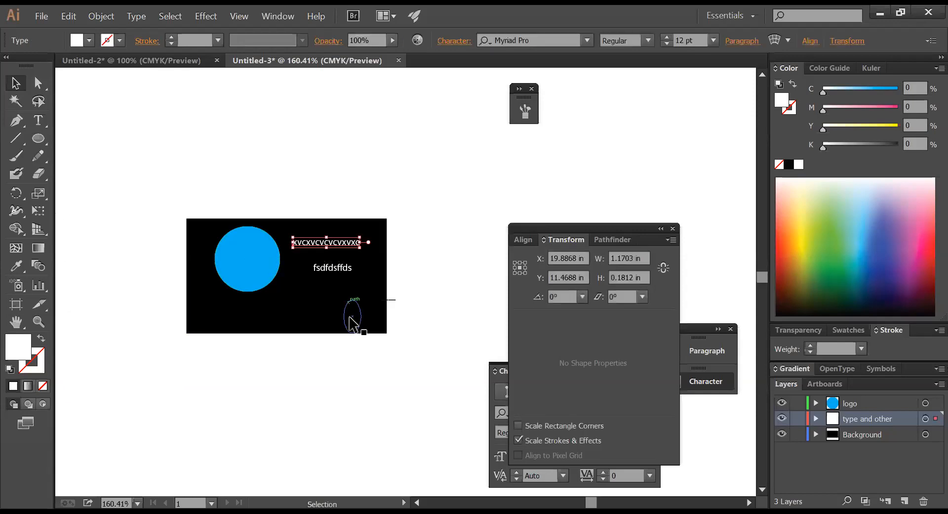
left_click(340, 270)
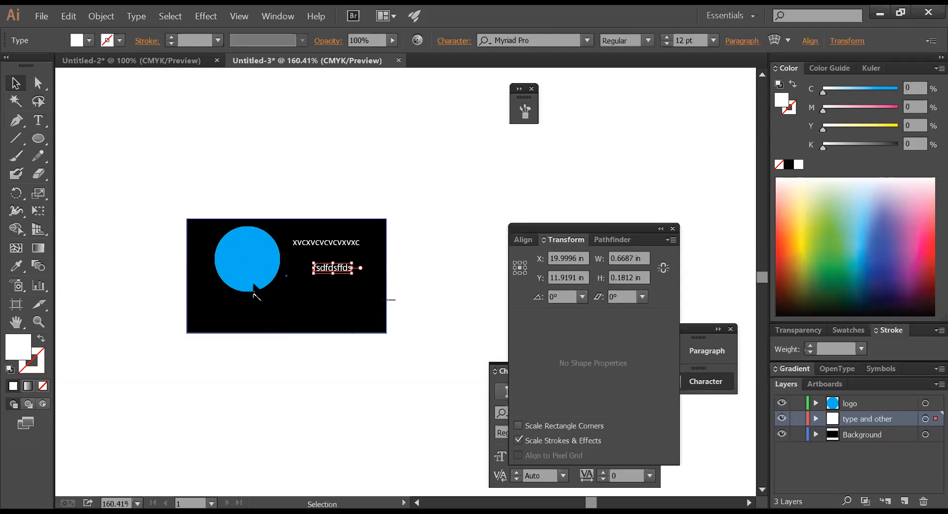
left_click(254, 285)
left_click(291, 327)
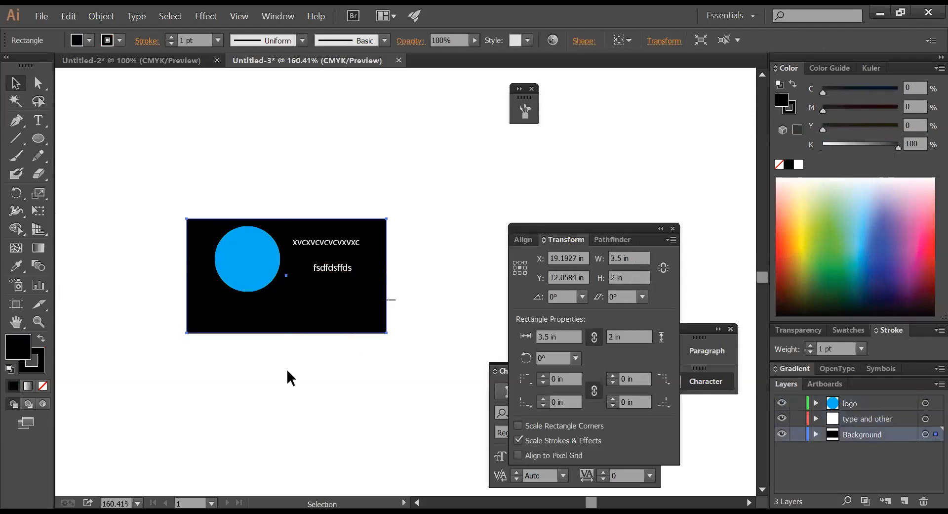
left_click(288, 371)
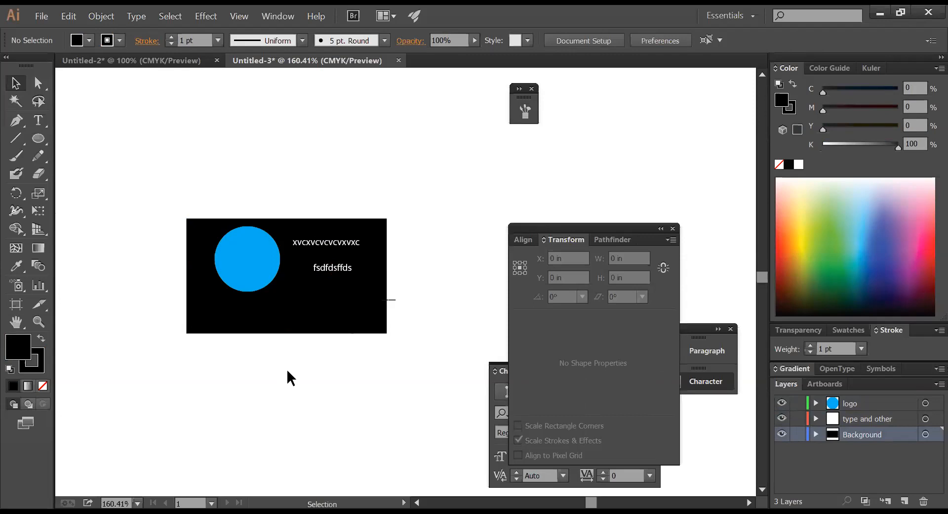
left_click(329, 331)
left_click(380, 360)
- Zoom out to 100% and inspect a small stray path and the black card background
left_click(420, 329, "ctrl+alt")
left_click(417, 328, "ctrl+alt")
left_click_drag(370, 300, 357, 298)
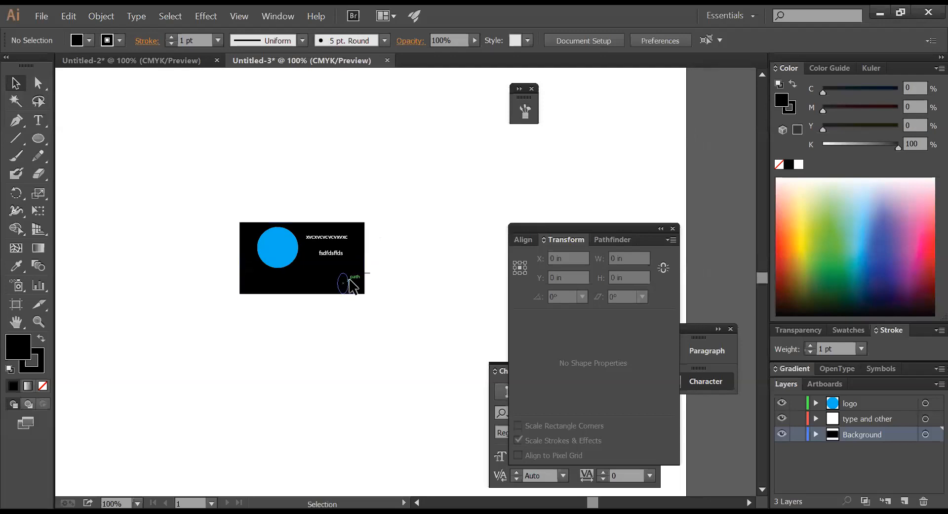
left_click(343, 277)
left_click(368, 335)
left_click(247, 225)
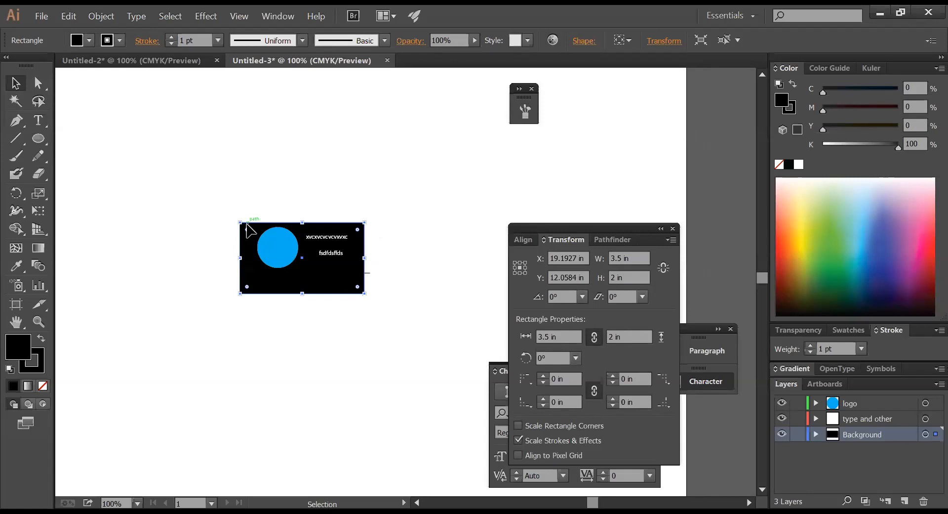
left_click(253, 203)
- Zoom in on the card, check the hidden path, and move the blue circle down and left
key("ctrl+space")
left_click_drag(190, 189, 512, 351)
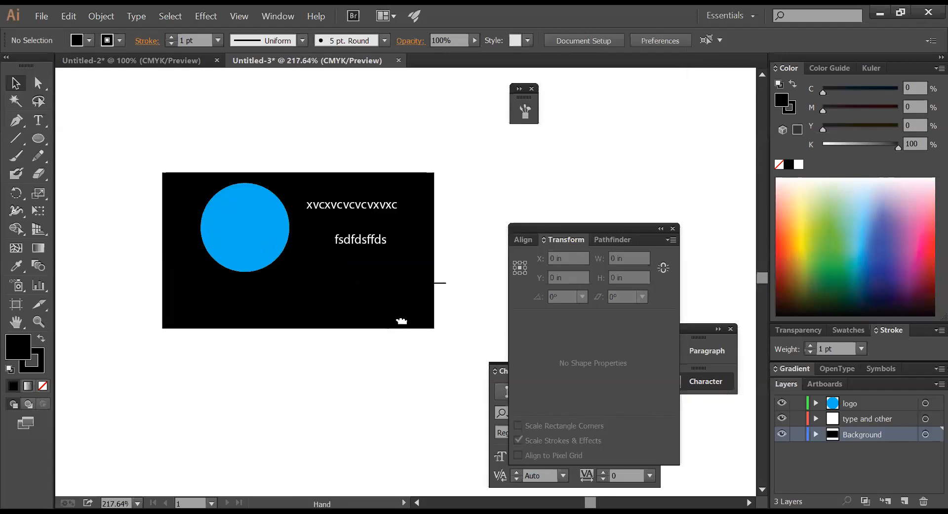
left_click_drag(401, 321, 346, 291)
left_click(329, 290)
left_click(386, 321)
left_click(371, 292)
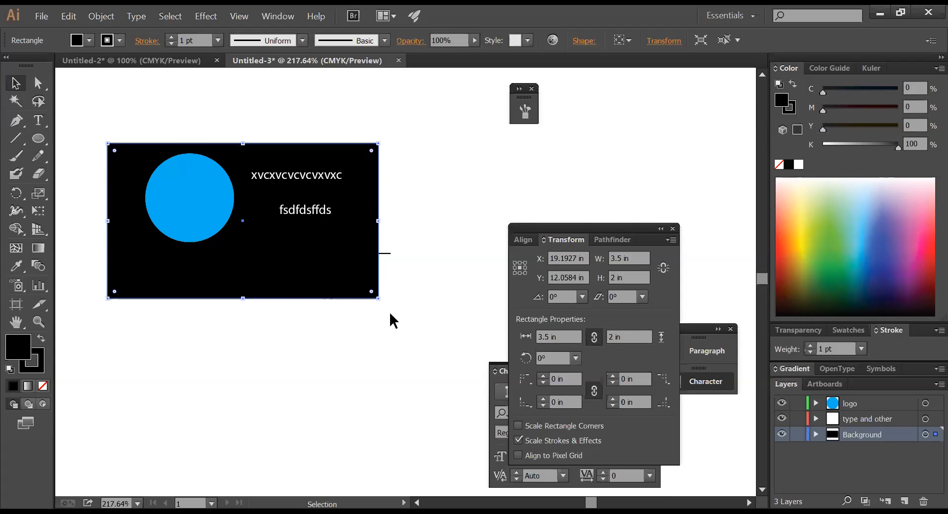
left_click(420, 201)
left_click_drag(200, 227, 192, 248)
left_click(306, 355)
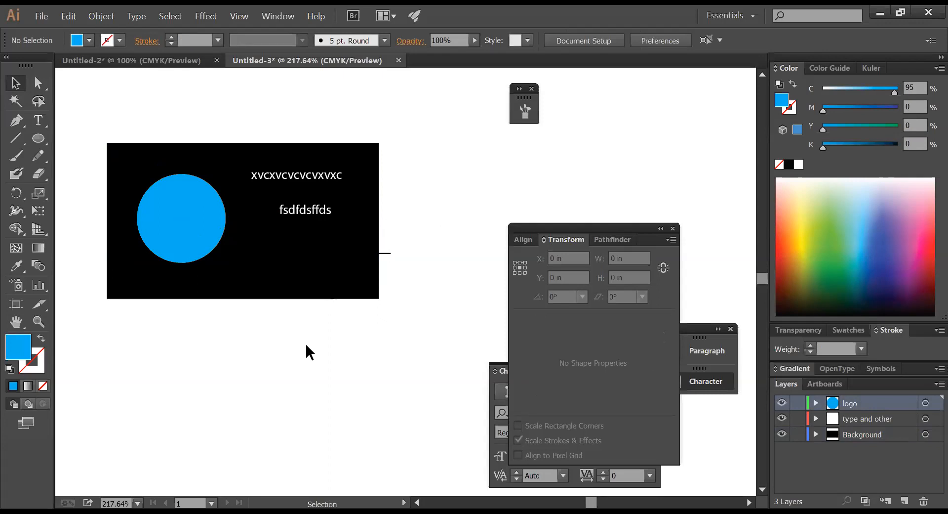
- Make a new document with Width 3.5 in, Height 2 in and 2 artboards (Untitled-4)
key("a")
key("ctrl+n")
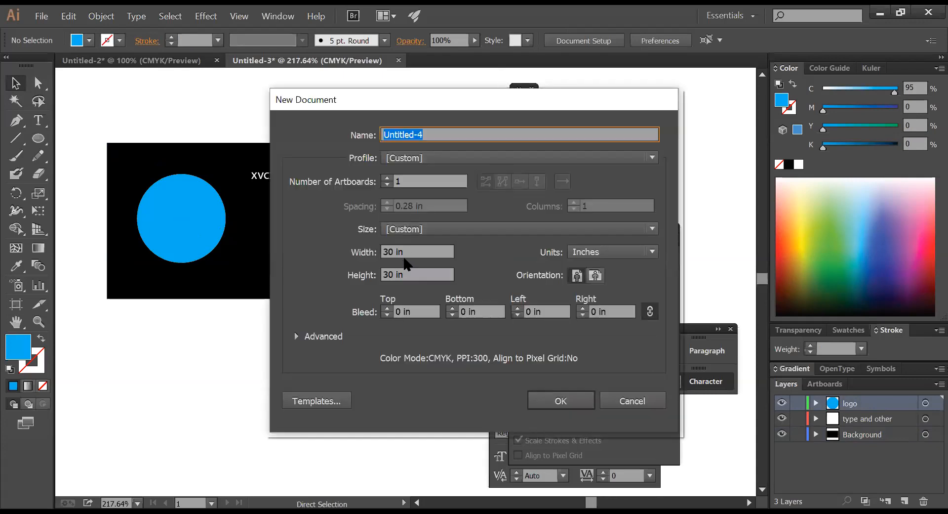
left_click(415, 252)
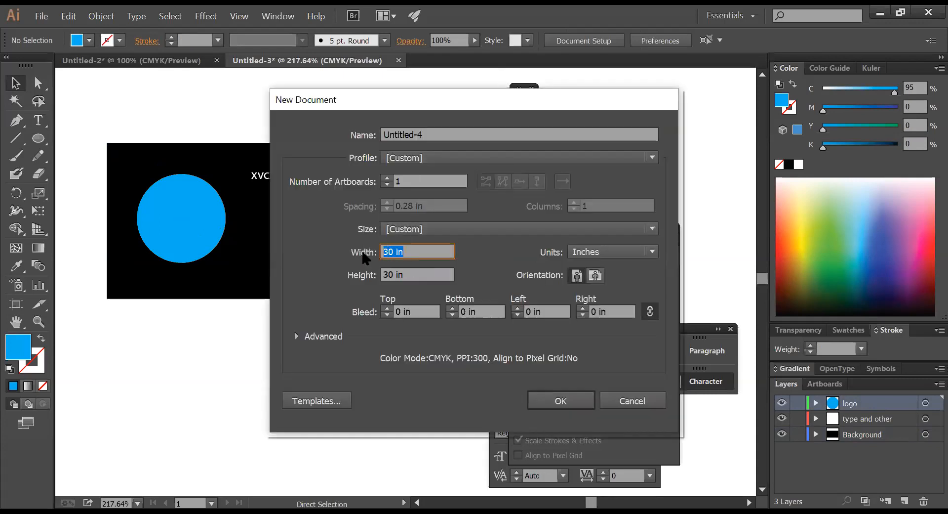
type("3.5")
key("Tab")
type("2")
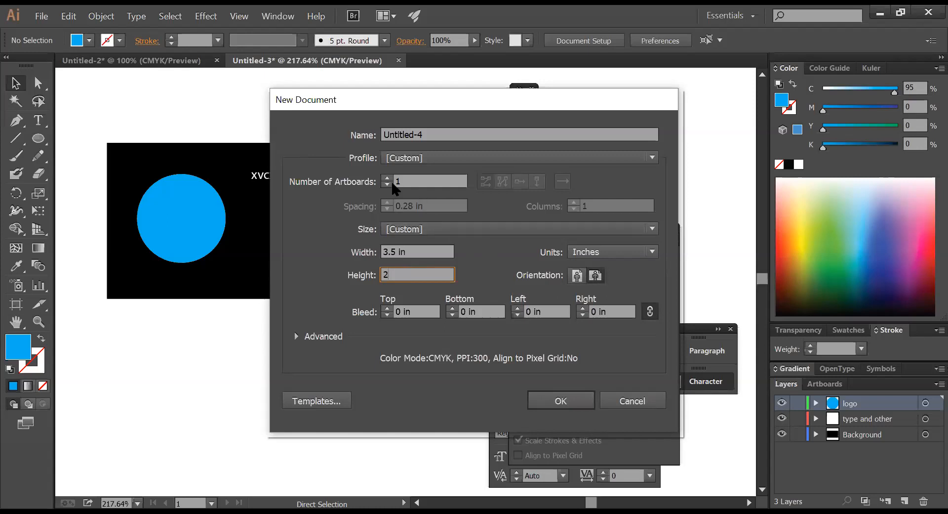
left_click(388, 179)
left_click(388, 179)
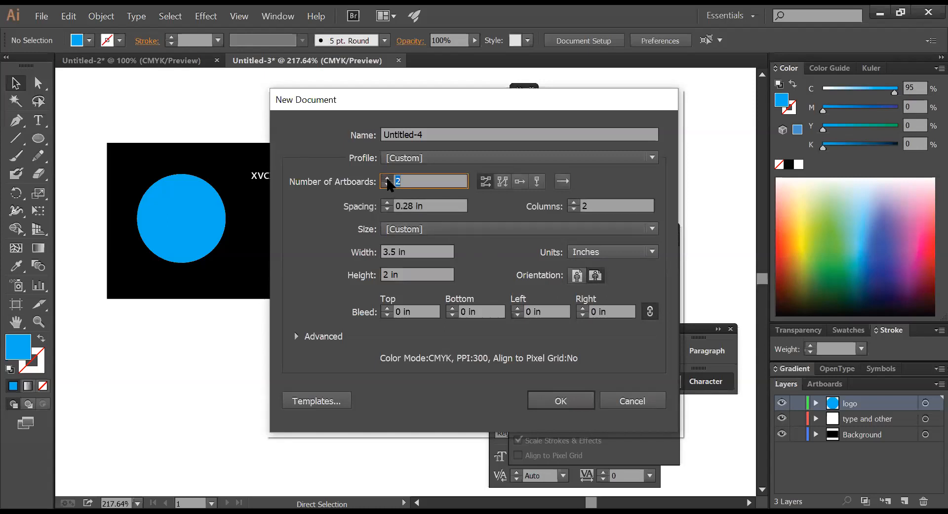
left_click(388, 186)
left_click(560, 402)
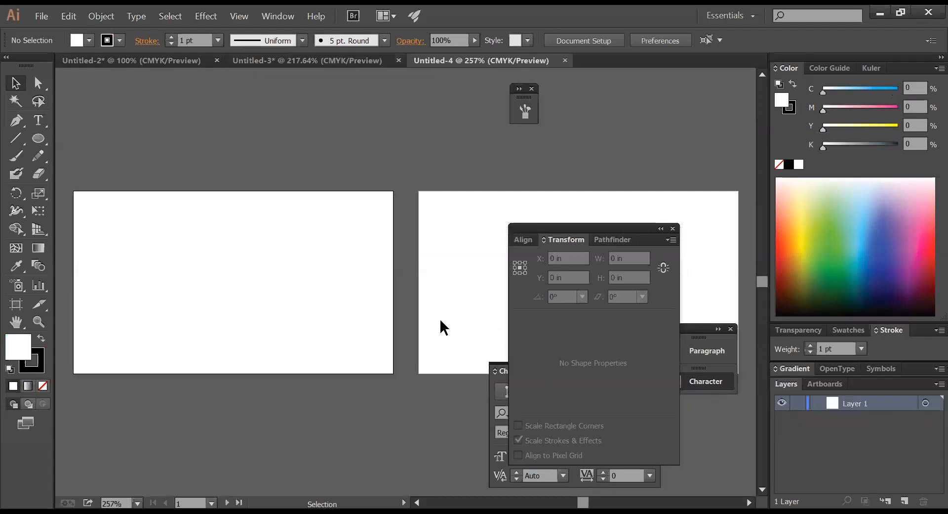
- Hide the panels, frame the two artboards, and switch among the Ellipse, Rectangle and Selection tools
key("Tab")
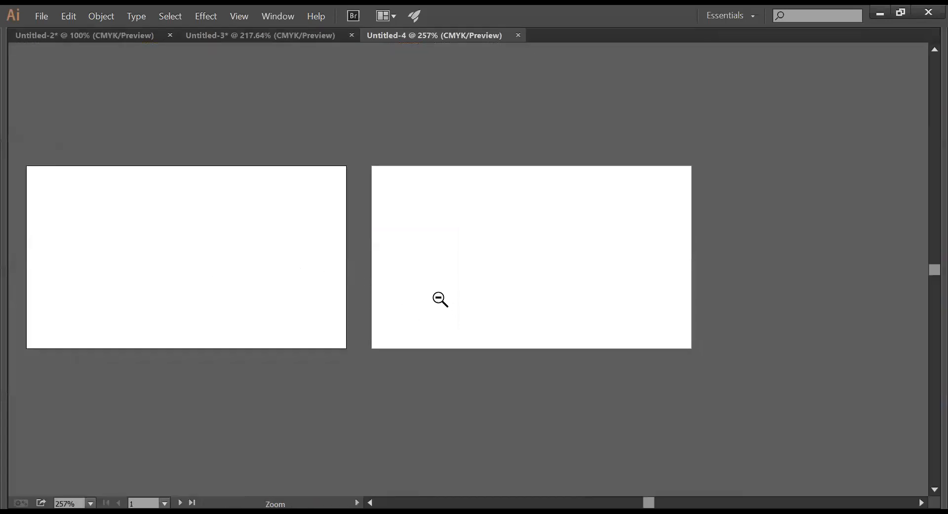
left_click(435, 299, "ctrl+alt")
left_click_drag(430, 298, 514, 299)
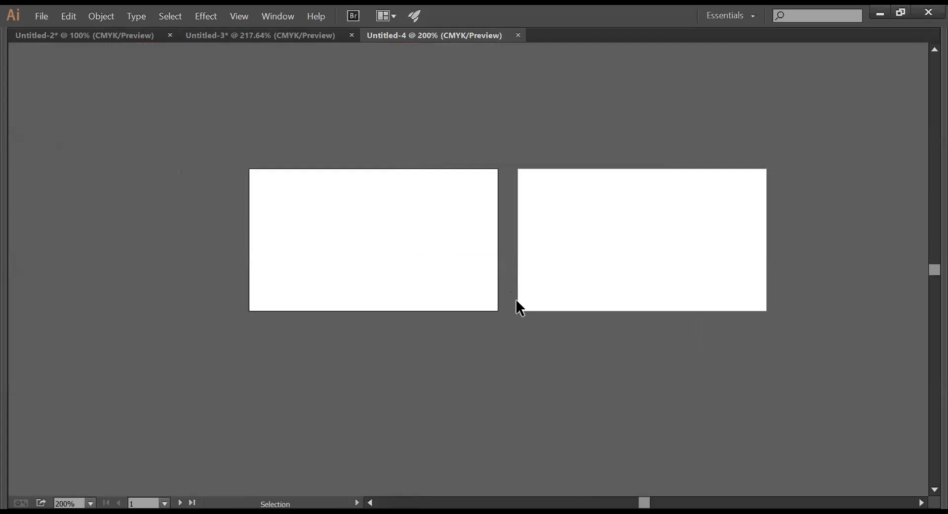
key("a")
key("ctrl+n")
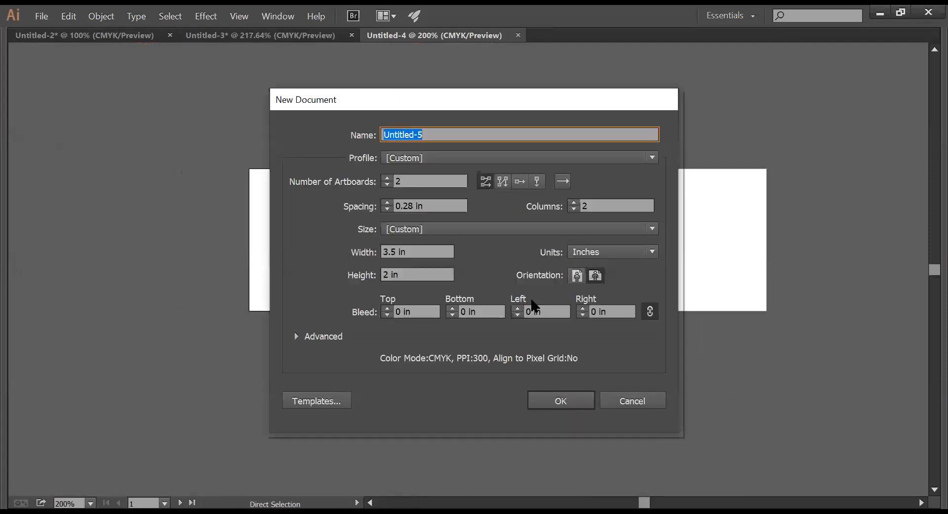
key("Escape")
key("Tab")
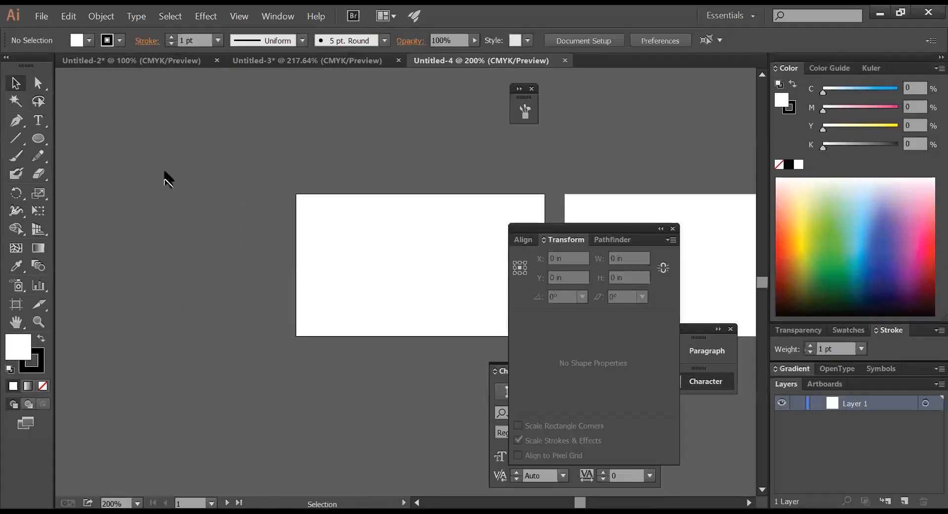
left_click(43, 138)
left_click_drag(45, 143, 87, 143)
key("Tab")
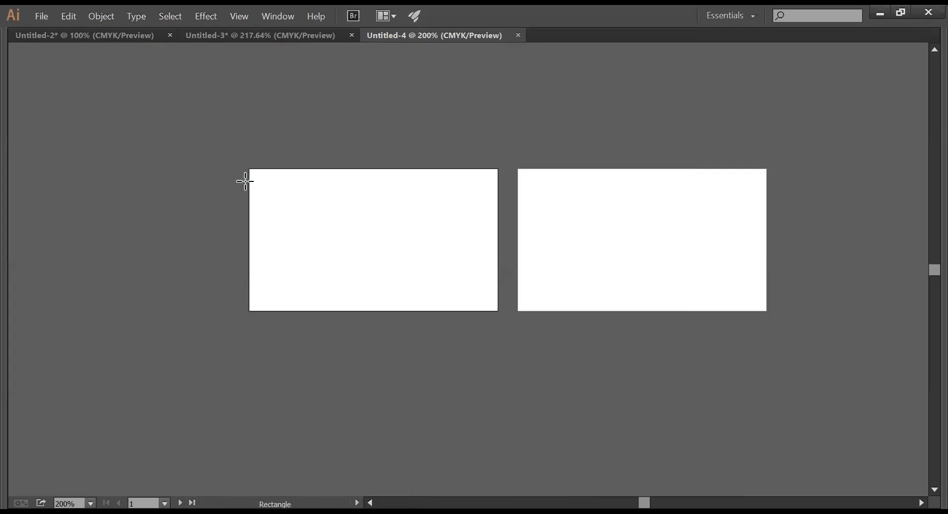
key("v")
key("m")
- Create Untitled-5 with 1 artboard, keeping Width 3.5 in and Height 2 in
key("v")
key("ctrl+n")
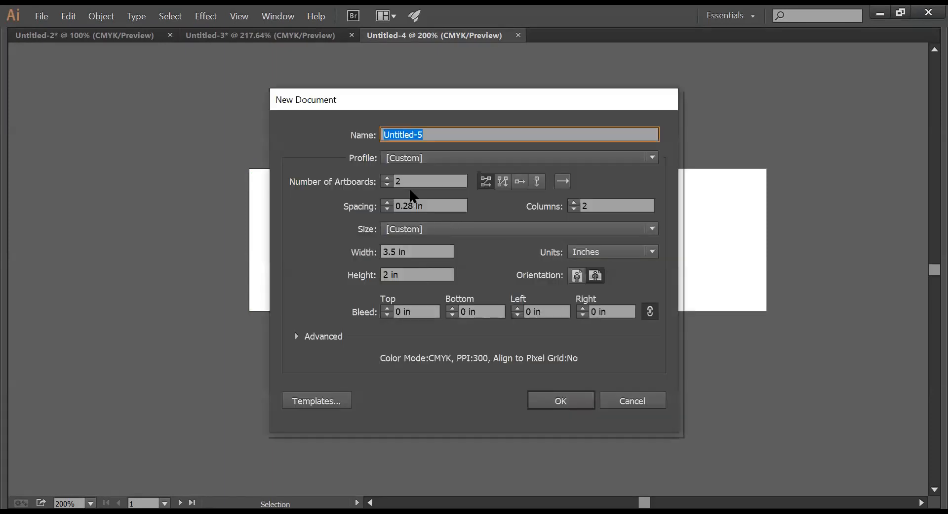
left_click(412, 181)
left_click(387, 184)
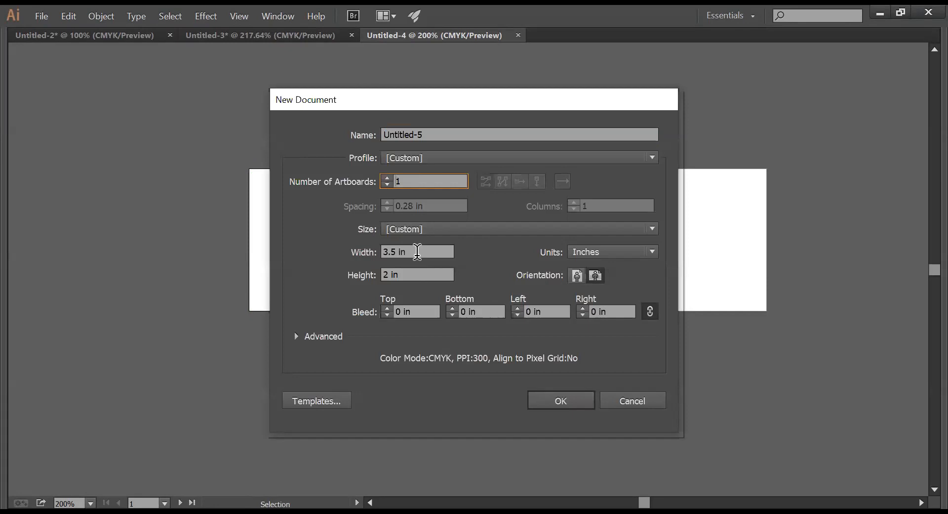
left_click(413, 248)
left_click_drag(413, 249, 340, 253)
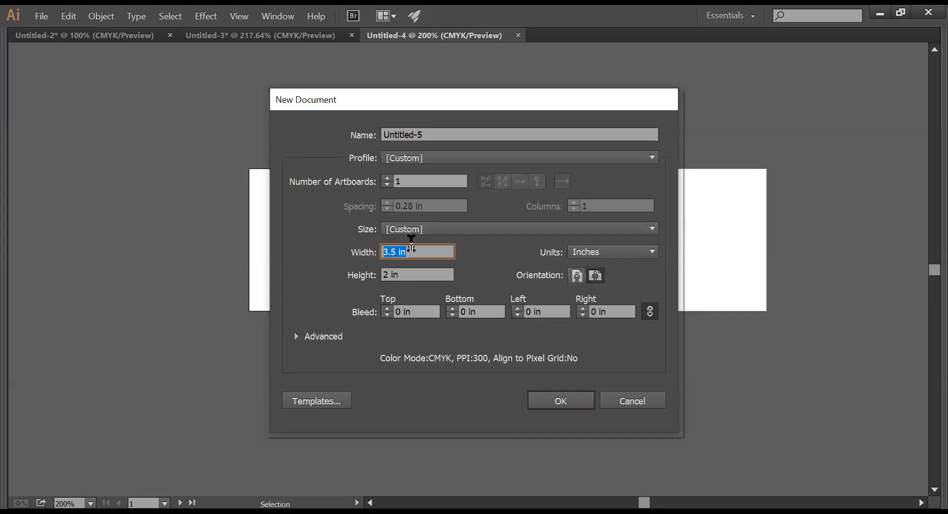
key("Tab")
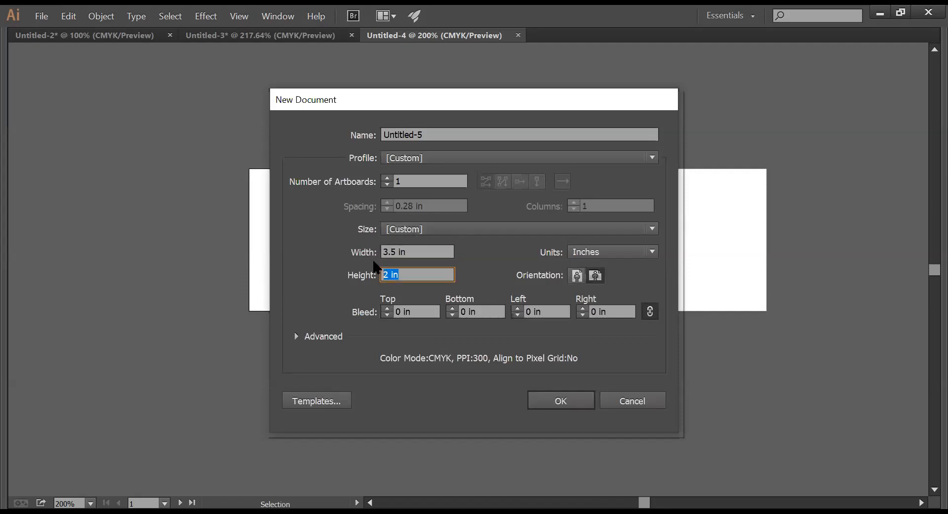
left_click(399, 181)
left_click(561, 401)
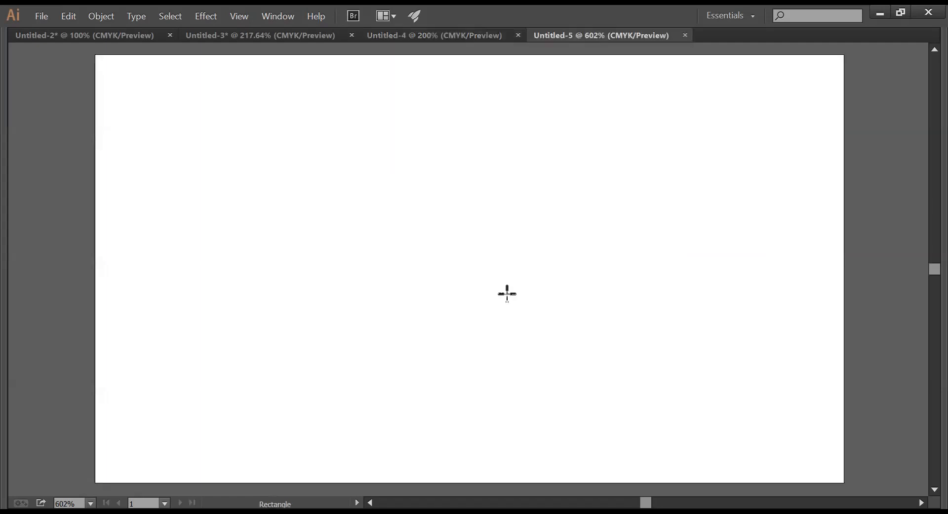
- Zoom the blank Untitled-5 artboard to fill the view, then close Untitled-5
key("z")
left_click(553, 285, "alt")
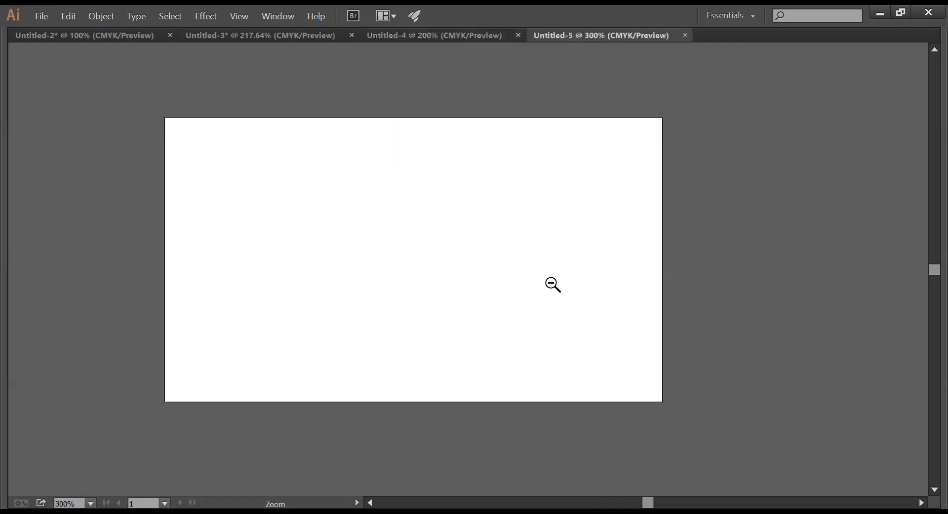
left_click_drag(401, 267, 607, 271)
left_click(588, 274, "alt")
left_click(588, 275, "alt")
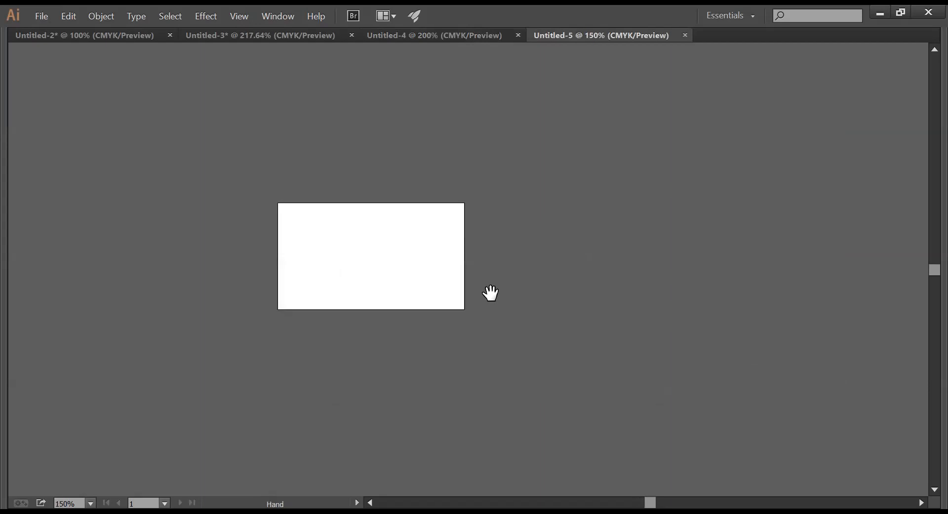
left_click_drag(491, 293, 561, 294)
key("ctrl+space")
left_click_drag(358, 193, 648, 338)
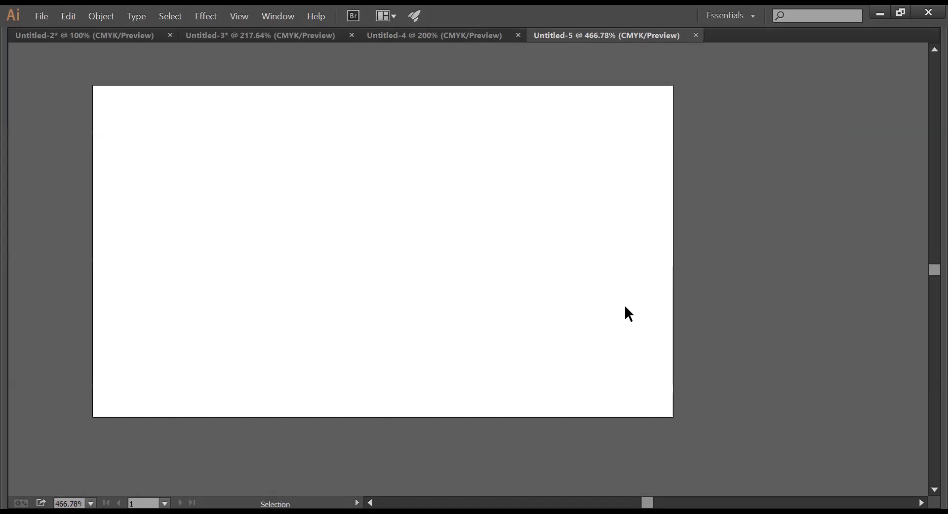
key("ctrl+w")
key("ctrl+w")
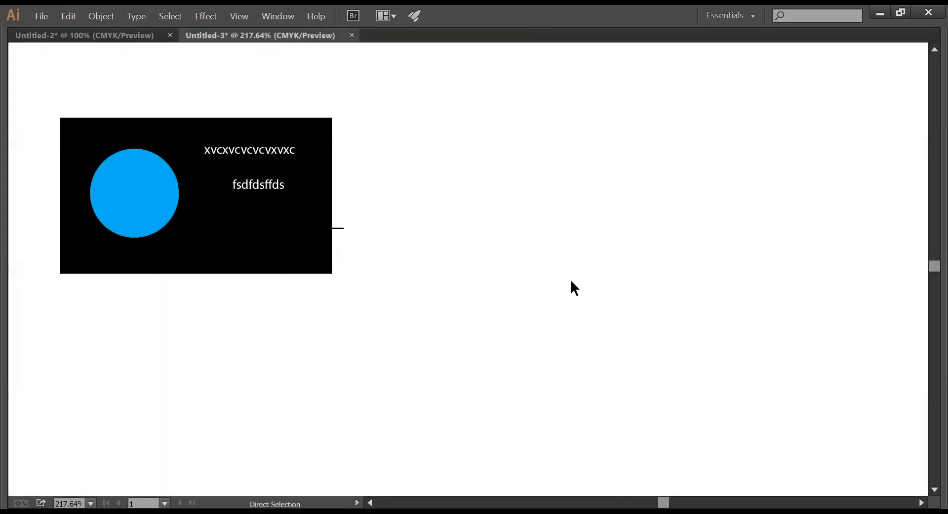
- Close the Untitled-3 business card without saving changes
left_click(501, 300, "ctrl+alt")
left_click(501, 300, "ctrl+alt")
left_click(501, 300, "ctrl+alt")
left_click_drag(412, 292, 587, 287)
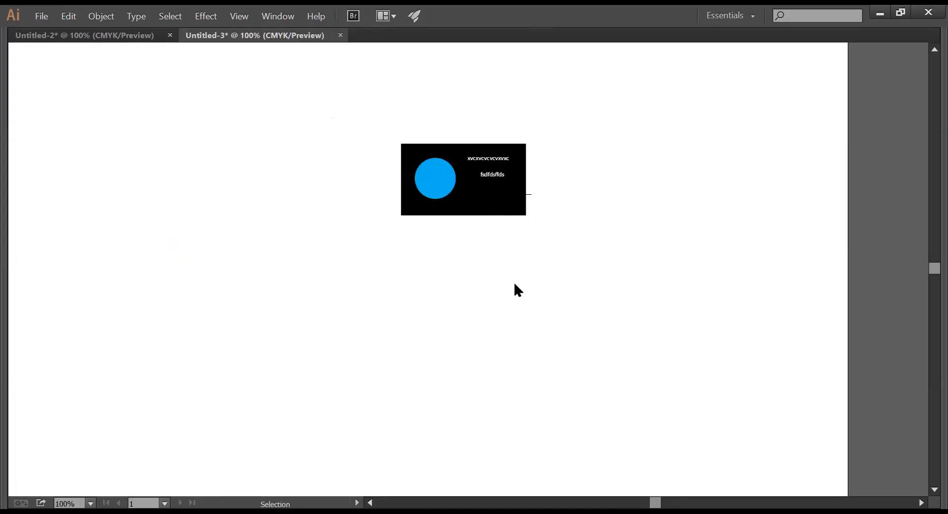
key("ctrl+w")
left_click(537, 284)
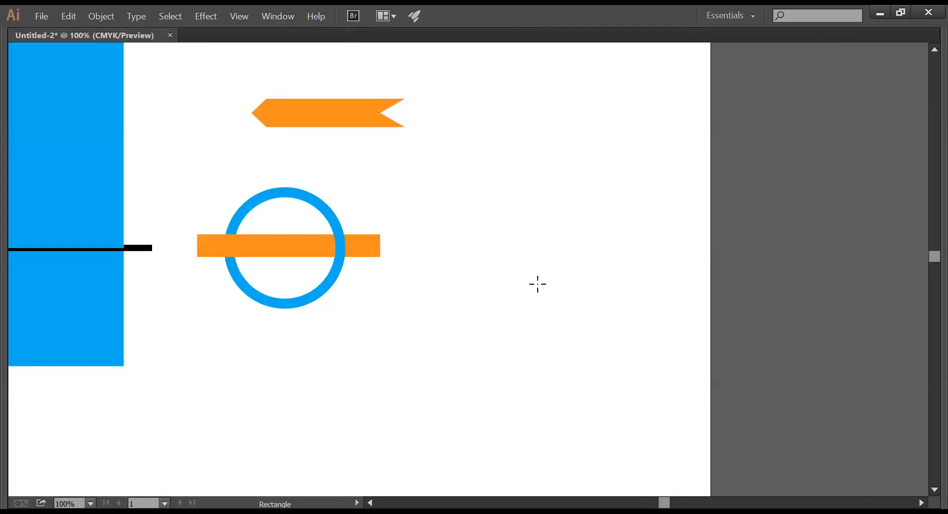
- Delete all five artwork objects from Untitled-2
left_click(509, 300, "ctrl+alt")
left_click_drag(400, 311, 640, 198)
left_click(579, 281, "ctrl+alt")
left_click(578, 280, "ctrl+alt")
left_click_drag(509, 277, 274, 91)
key("m")
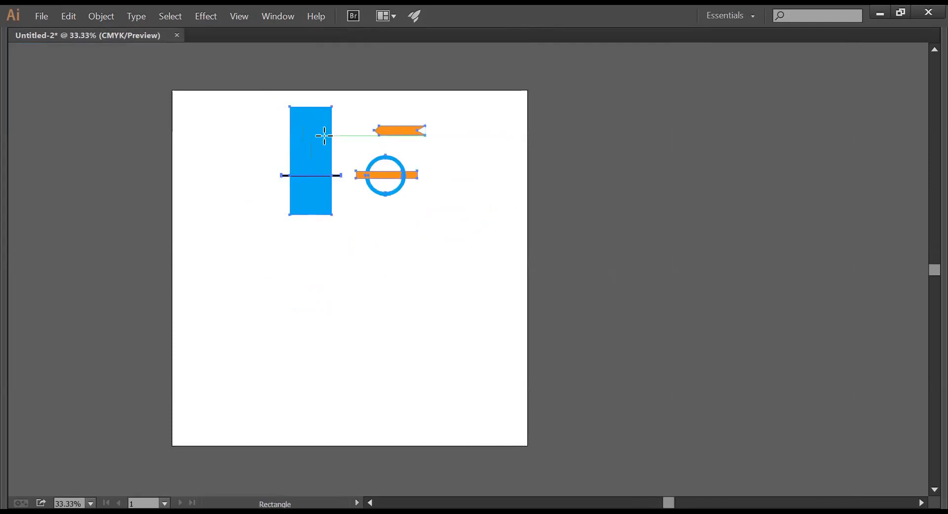
key("Delete")
- Zoom in on the now-empty Untitled-2 artboard
key("v")
key("z")
left_click_drag(170, 94, 568, 282)
left_click_drag(381, 269, 402, 212)
key("m")
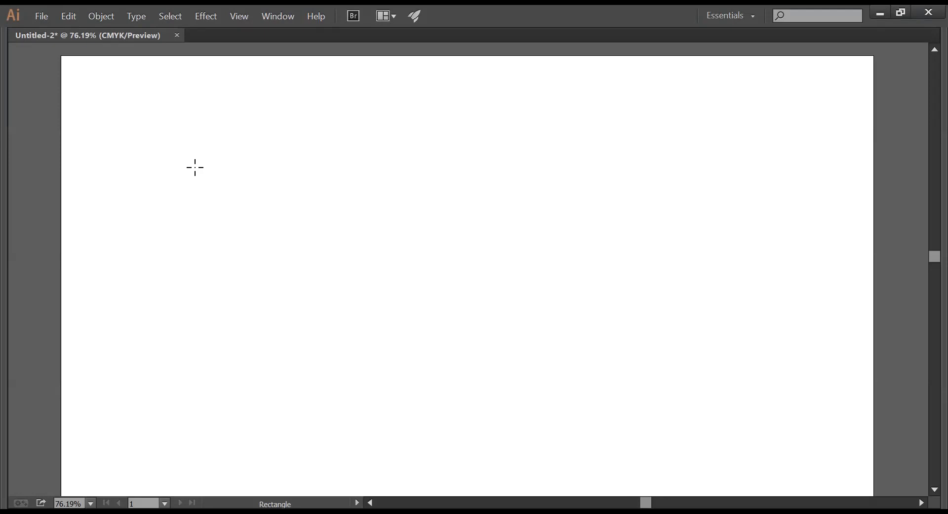
- Start a new rectangle on the artboard with width 96 in, leaving height at 2 in
left_click(195, 168)
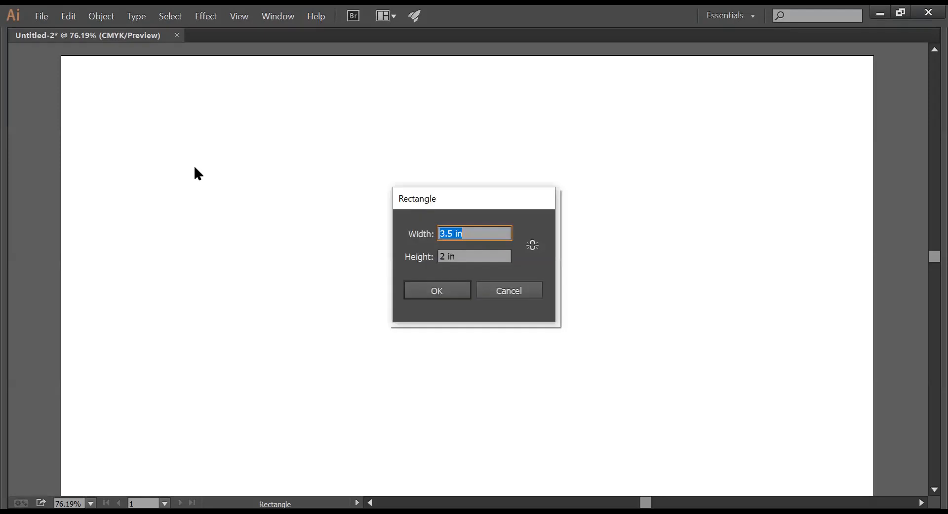
left_click(507, 294)
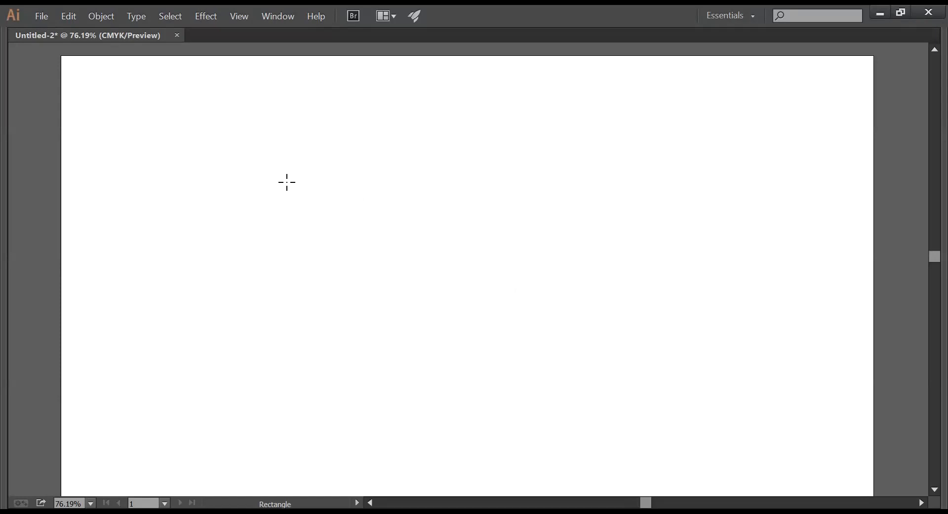
key("Tab")
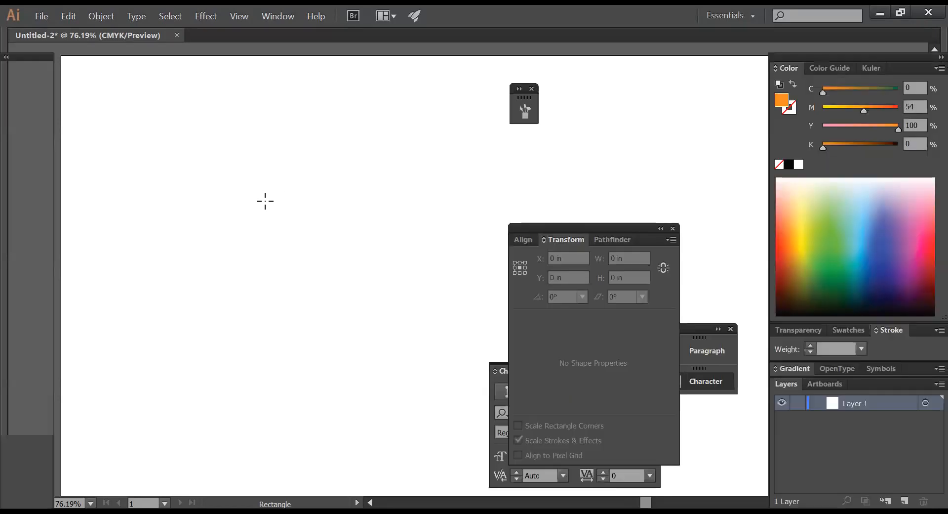
key("Tab")
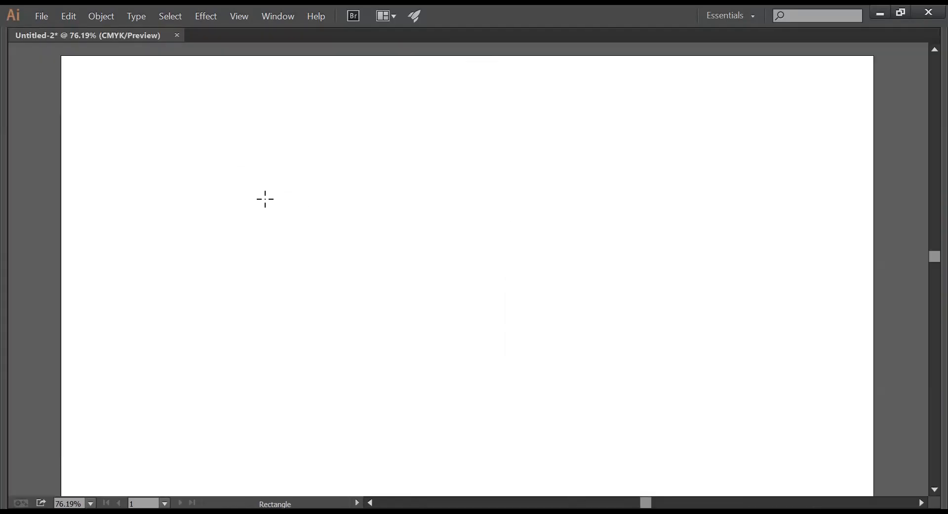
left_click(265, 199)
type("96")
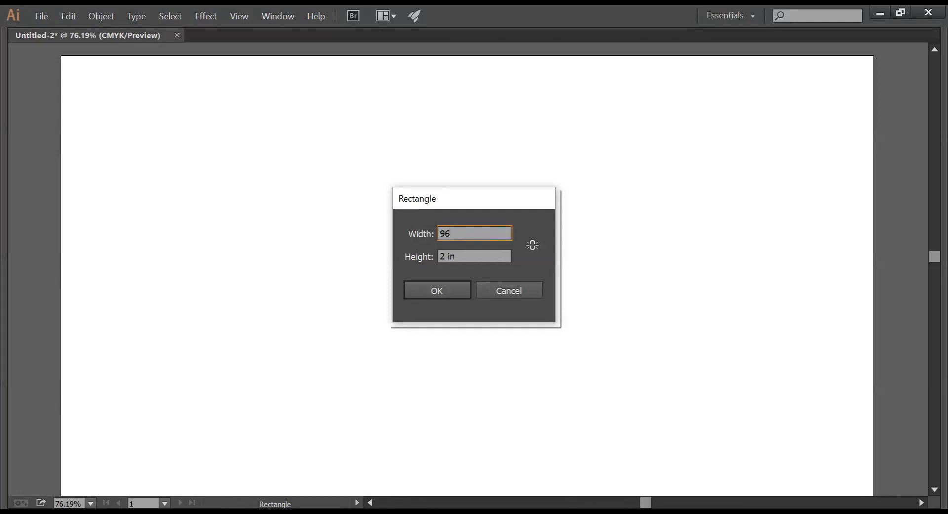
key("Tab")
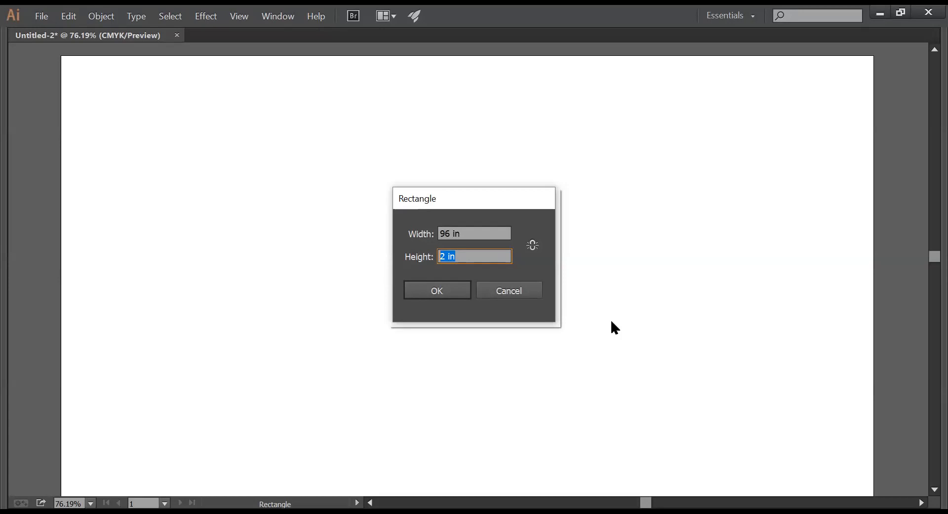
- Cancel the 96 in entry and reopen the Rectangle dialog, now showing 3.5 in by 2 in
left_click(496, 292)
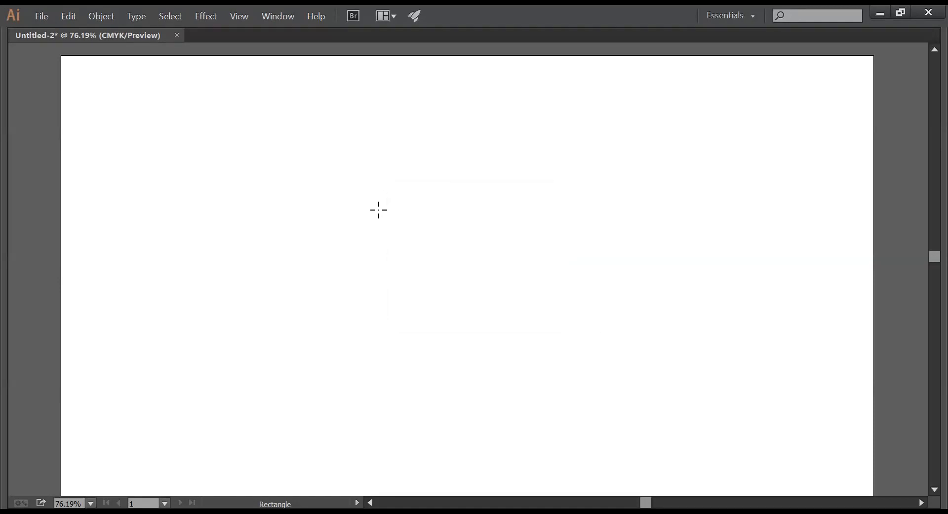
left_click(396, 241)
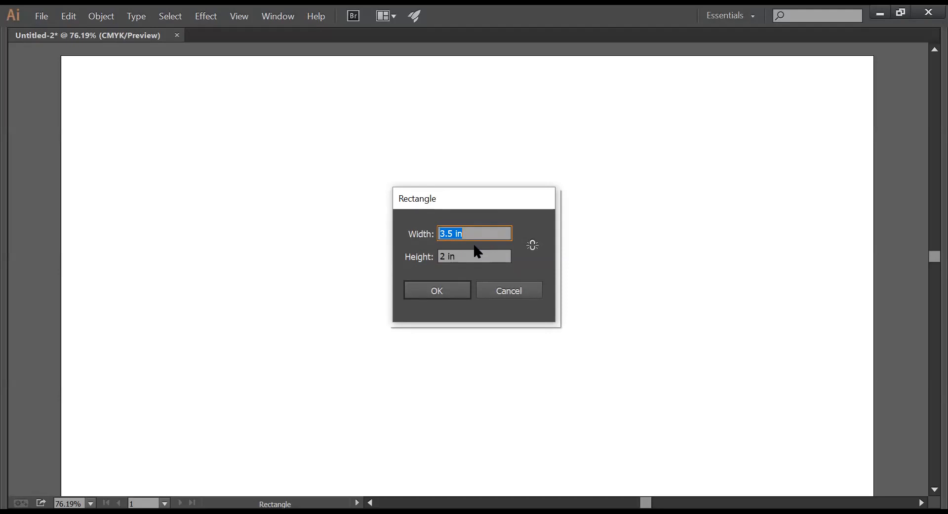
- Enter width 96 in and height 36 in to draw the orange rectangle
type("96")
key("Tab")
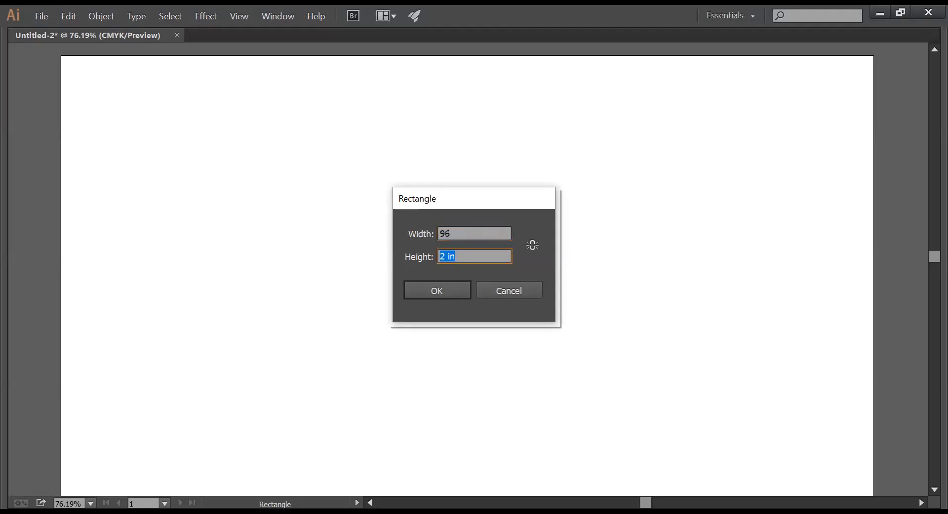
type("36")
left_click(424, 291)
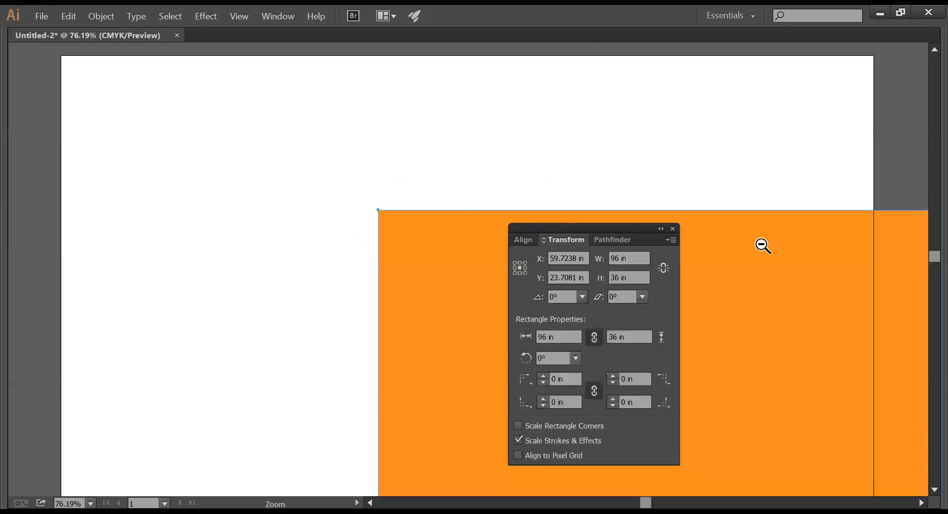
- Zoom out to 12.5% and move the 96 by 36 in rectangle over the artboard
left_click(760, 244, "ctrl+alt")
left_click(761, 244, "ctrl+alt")
left_click(760, 244, "ctrl+alt")
left_click(337, 310, "ctrl+alt")
left_click(338, 311, "ctrl+alt")
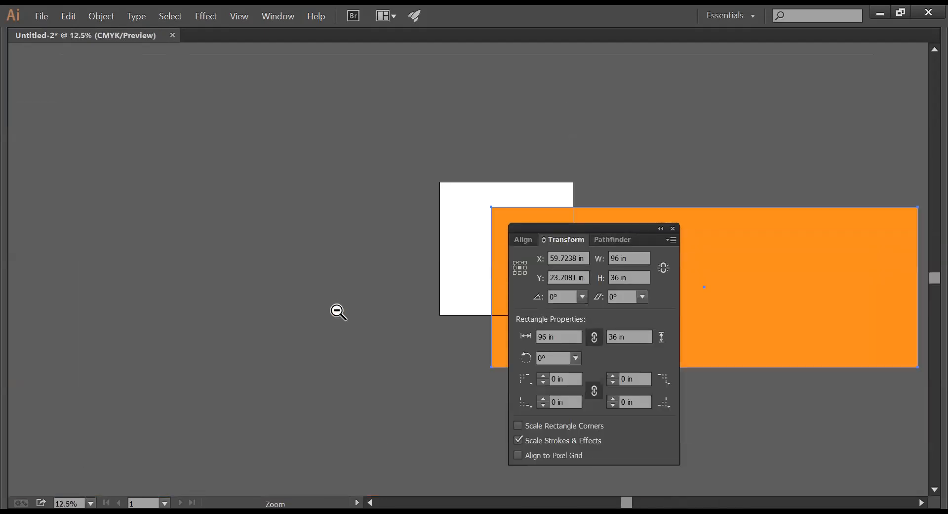
left_click_drag(470, 247, 202, 210)
left_click_drag(346, 238, 235, 164)
left_click_drag(229, 200, 277, 197)
key("Tab")
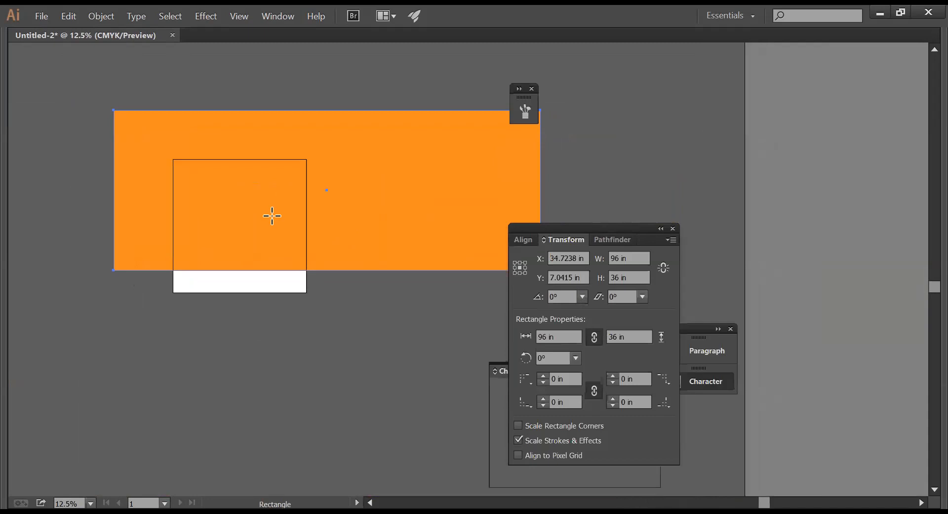
left_click(13, 85)
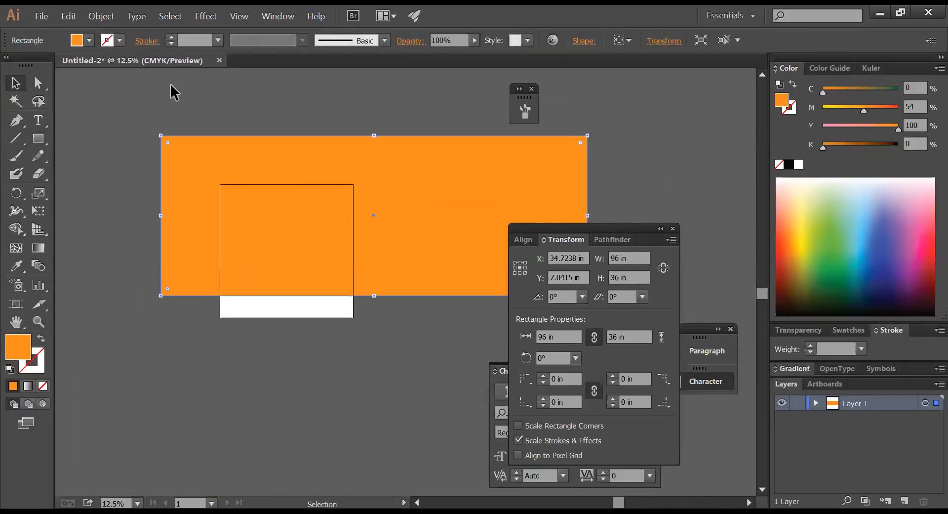
left_click(171, 89)
left_click_drag(256, 182, 248, 244)
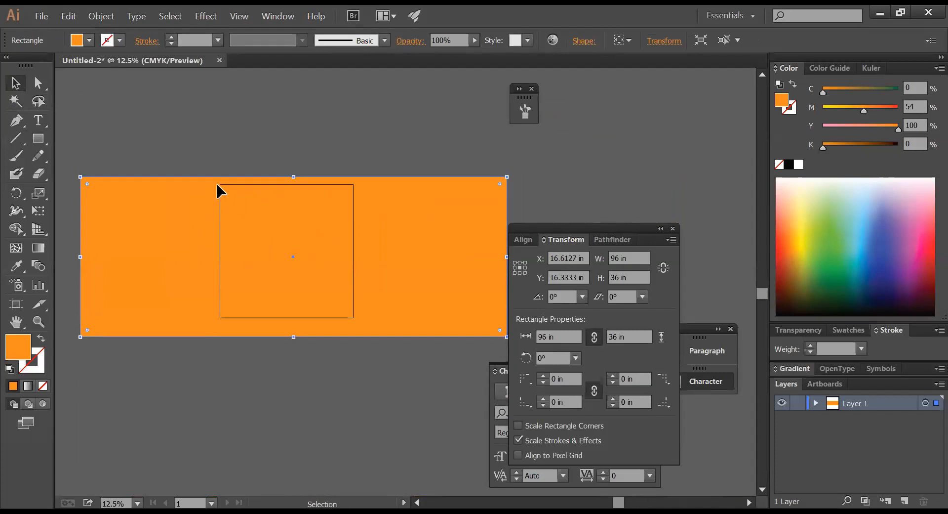
- Copy the orange rectangle and paste a duplicate in place
left_click(371, 135)
left_click(377, 210)
left_click(377, 166)
left_click(377, 256)
key("ctrl+c")
key("ctrl+b")
- Swap the top rectangle's fill and stroke and make its outline black
left_click(41, 338)
key("x")
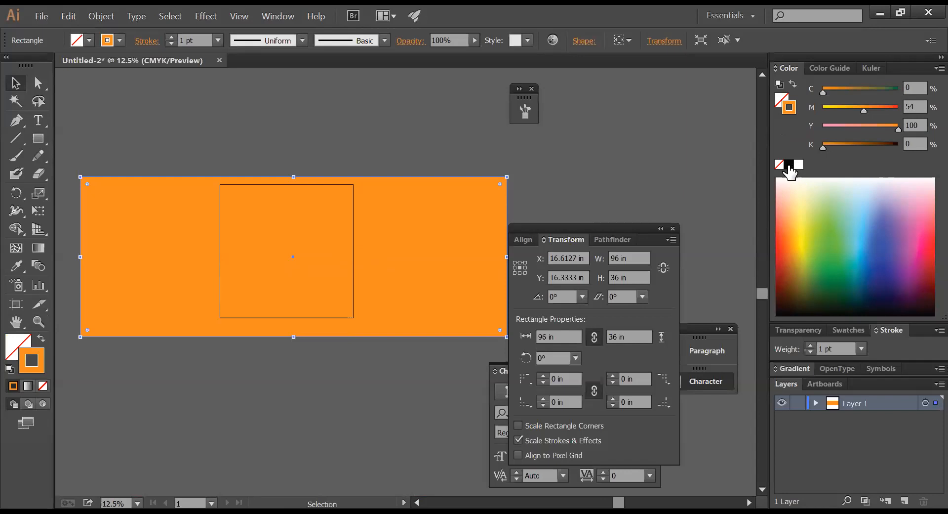
left_click(789, 164)
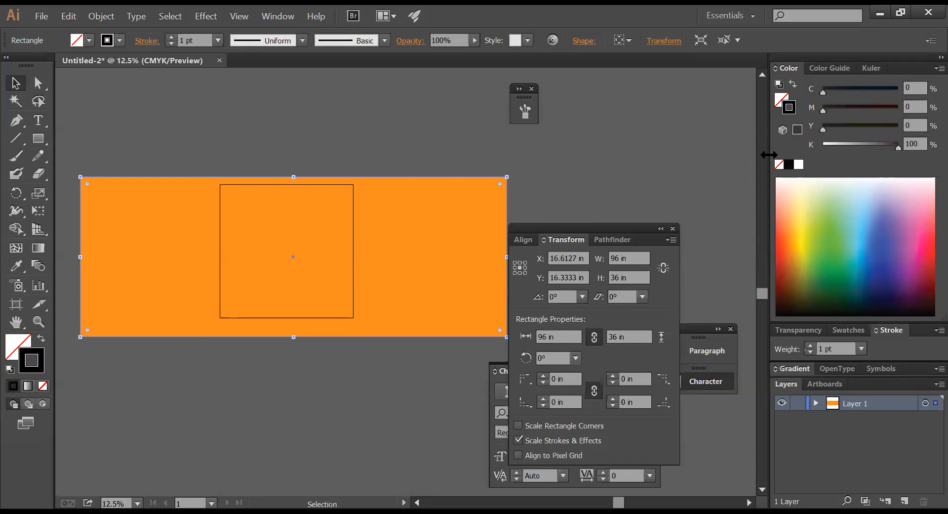
- Give the underlying rectangle no fill and a black stroke
left_click(518, 163)
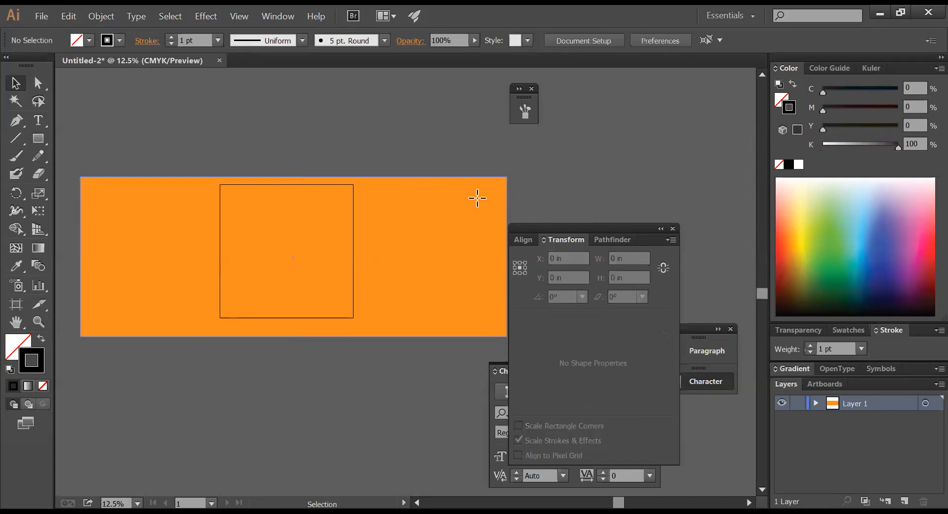
left_click(477, 198)
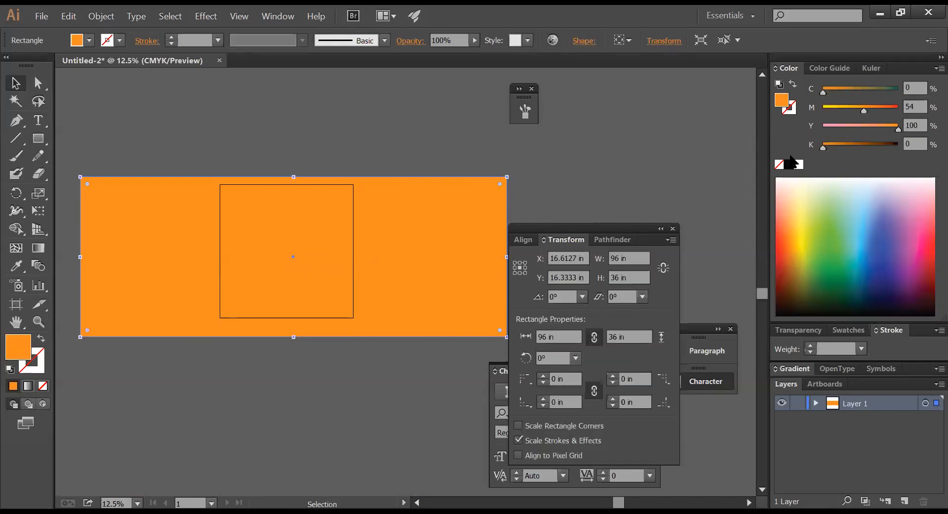
left_click(797, 164)
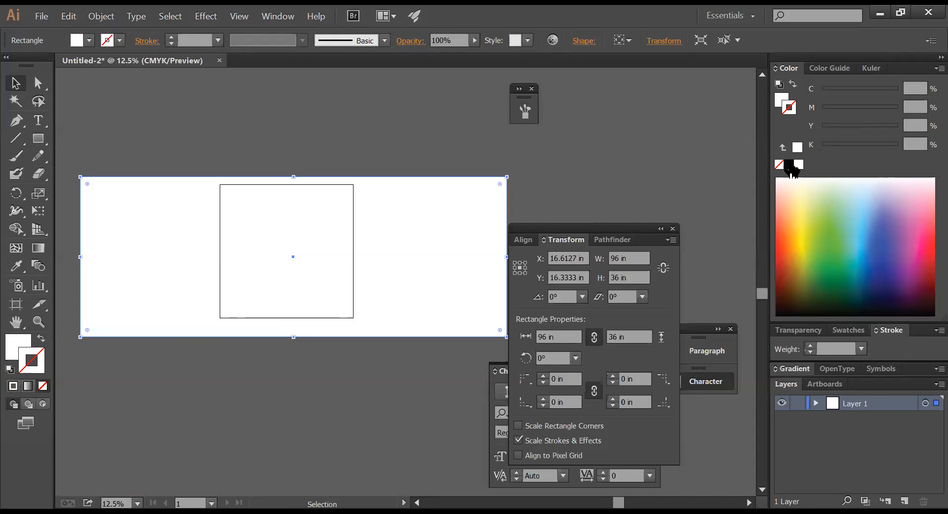
key("x")
left_click(790, 165)
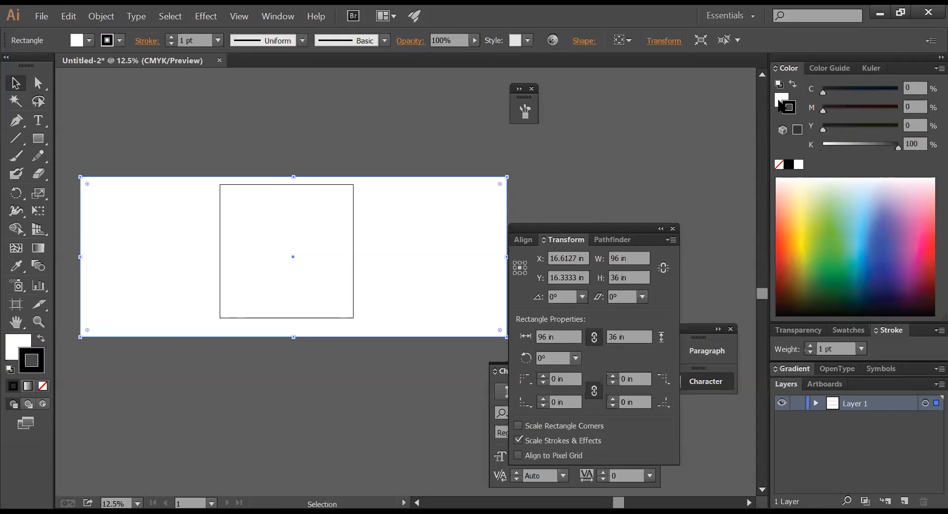
left_click(779, 164)
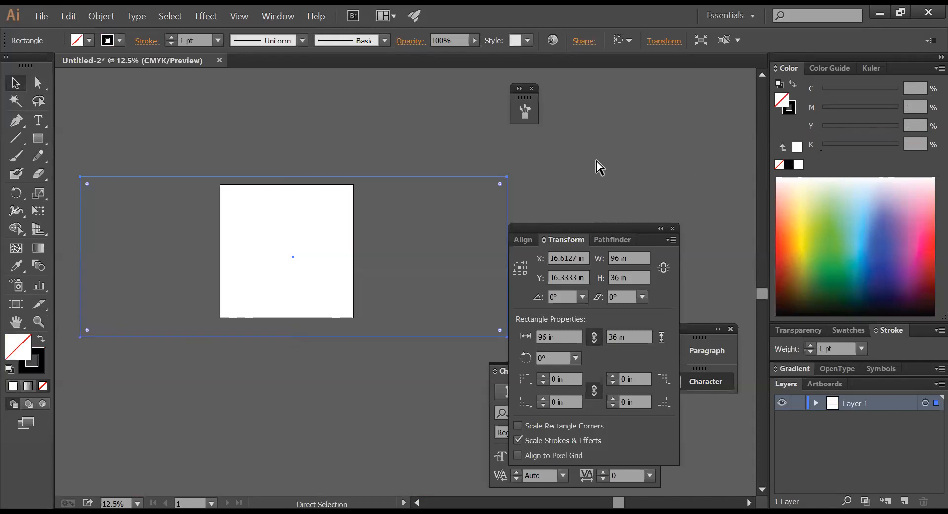
key("v")
- Subtract 4 from W and H in Transform to make a 92 by 32 in rectangle, then select both
left_click(636, 258)
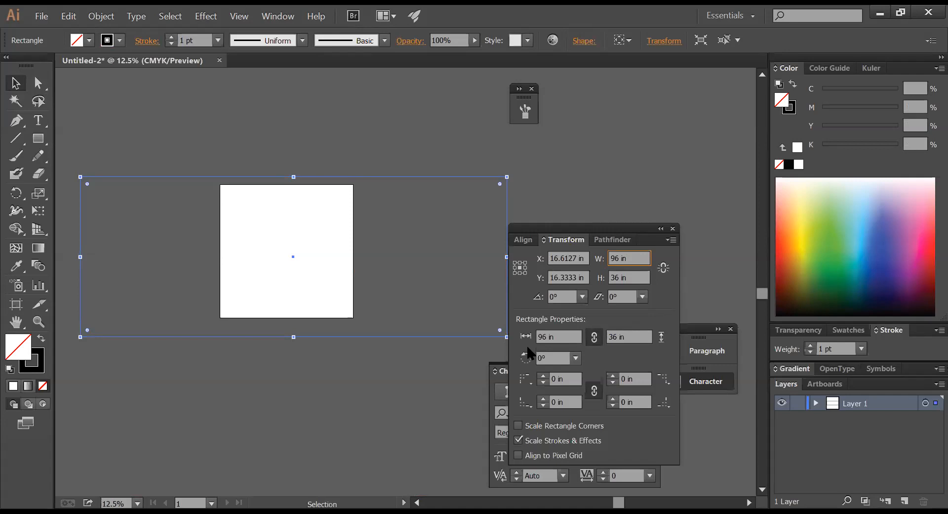
type("-4")
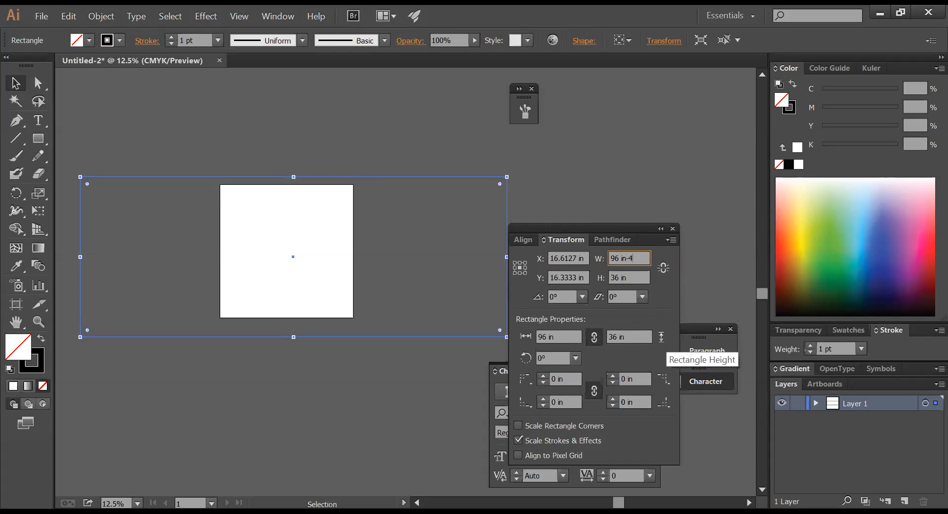
key("Return")
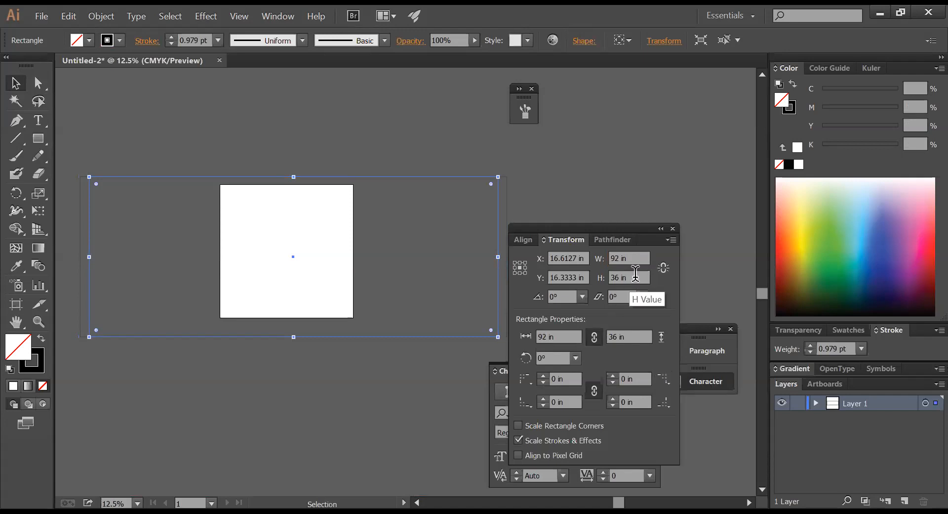
left_click(635, 274)
type("-4")
key("Return")
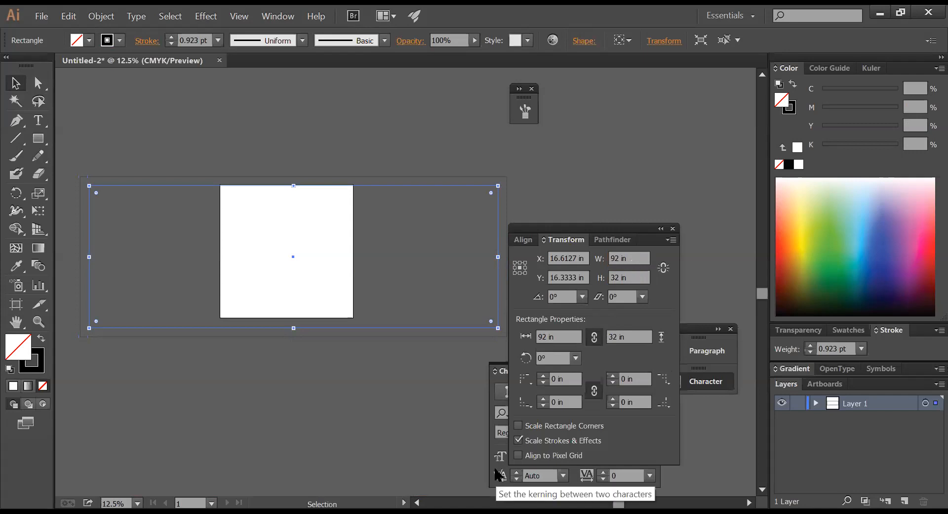
key("ctrl+a")
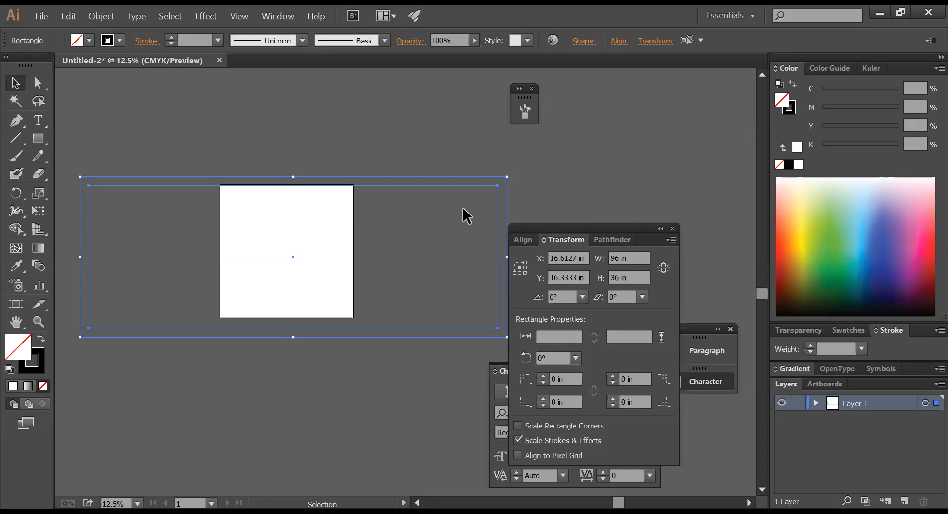
left_click_drag(441, 143, 496, 213)
left_click_drag(394, 147, 438, 207)
left_click_drag(230, 132, 273, 231)
left_click_drag(161, 150, 192, 235)
left_click_drag(147, 147, 175, 236)
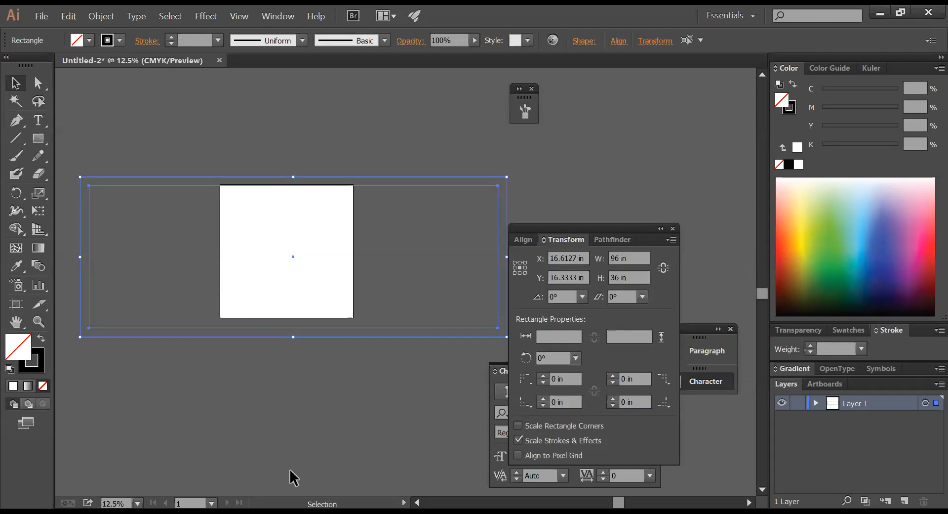
- Open the Scale tool options, trying a 25% value and cancelling several times
left_click(39, 194)
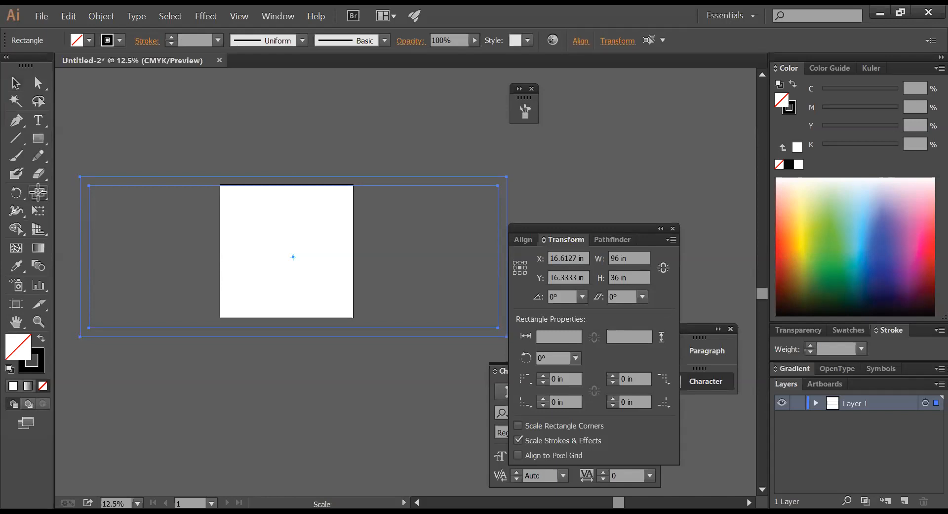
double_click(38, 194)
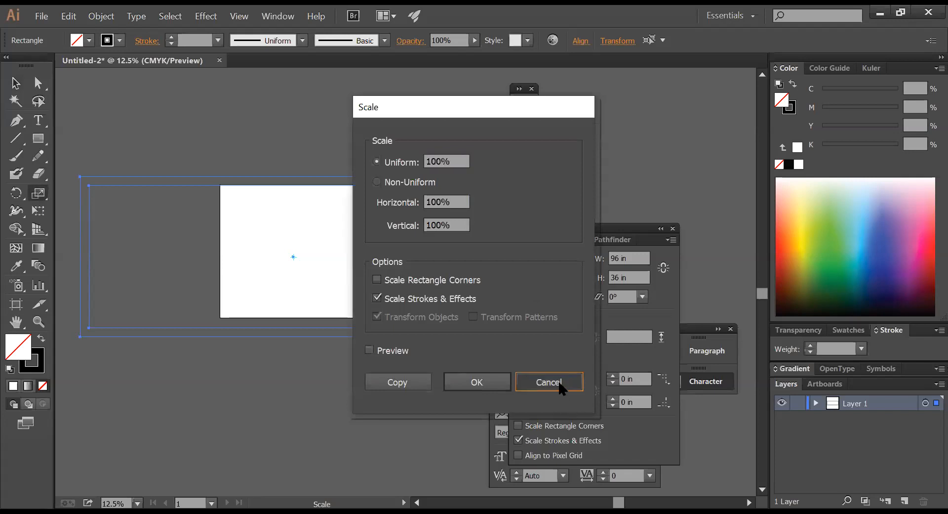
left_click(549, 381)
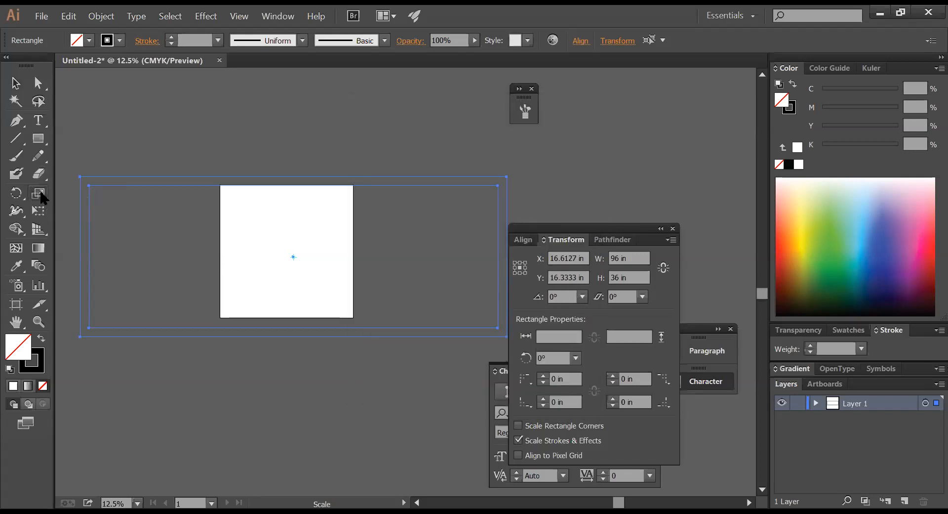
double_click(38, 194)
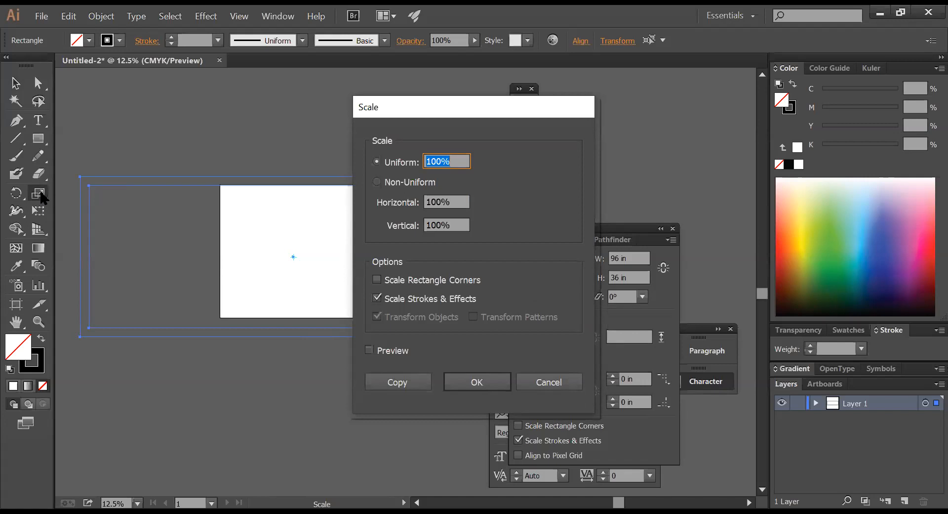
type("25")
left_click(556, 383)
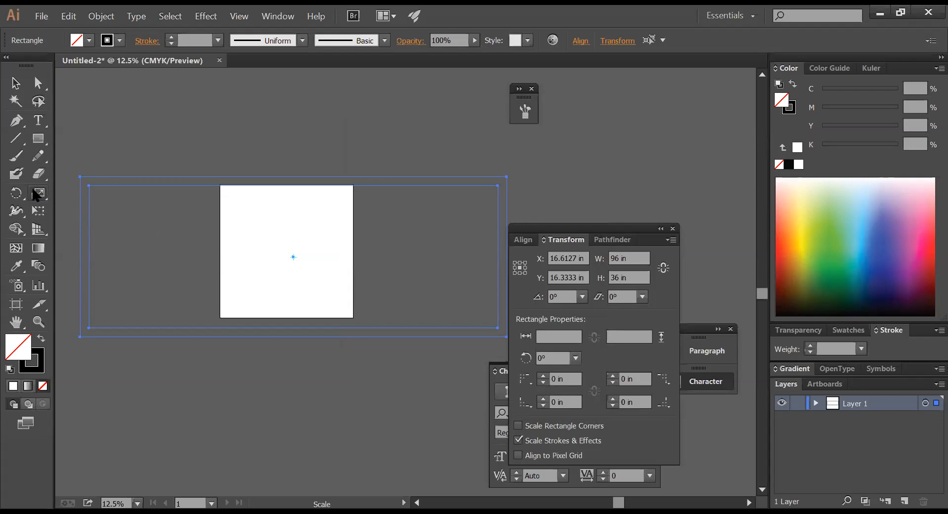
double_click(35, 194)
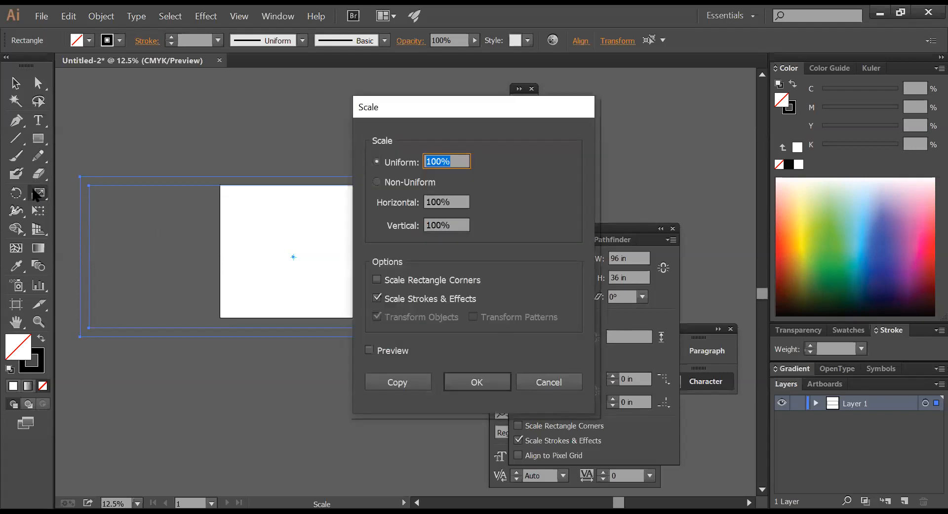
type("2")
key("ctrl+z")
key("Escape")
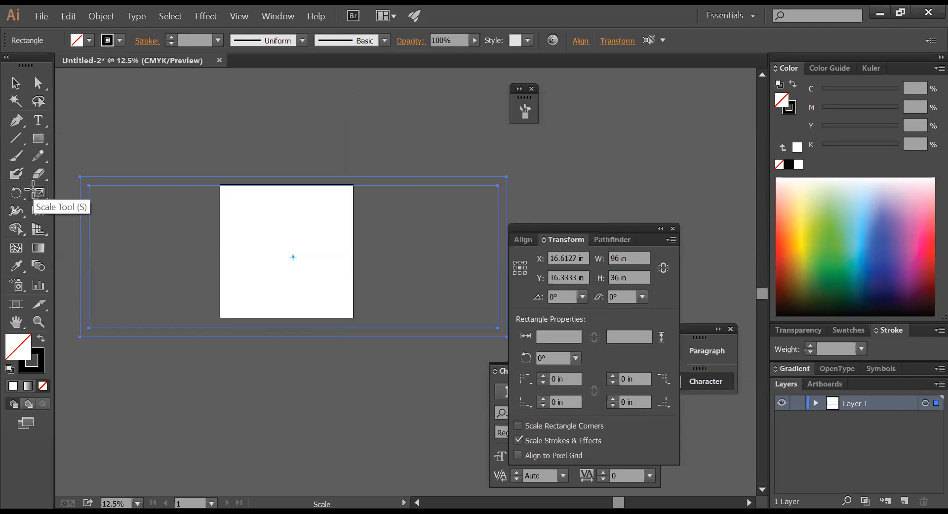
- Scale both rectangles uniformly by 25% with Preview on and apply it
double_click(35, 194)
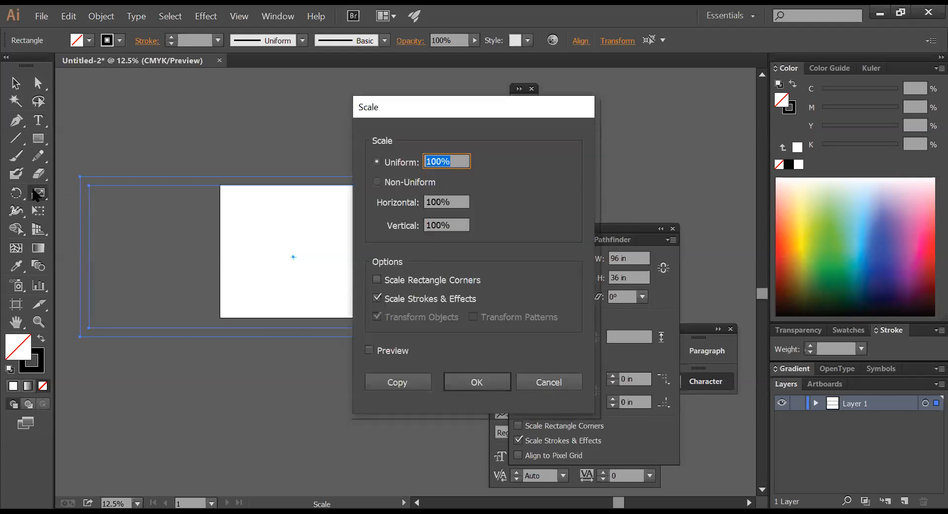
type("25")
left_click(390, 352)
left_click(390, 351)
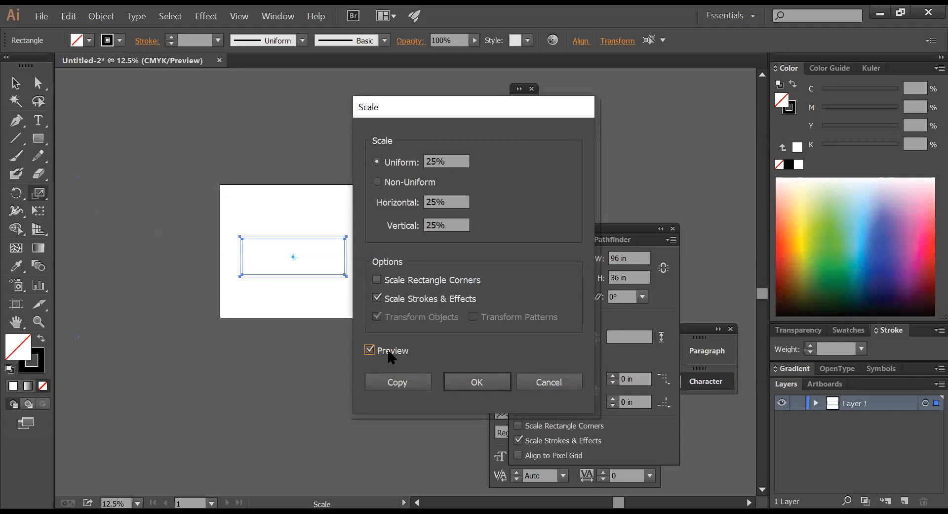
left_click(465, 382)
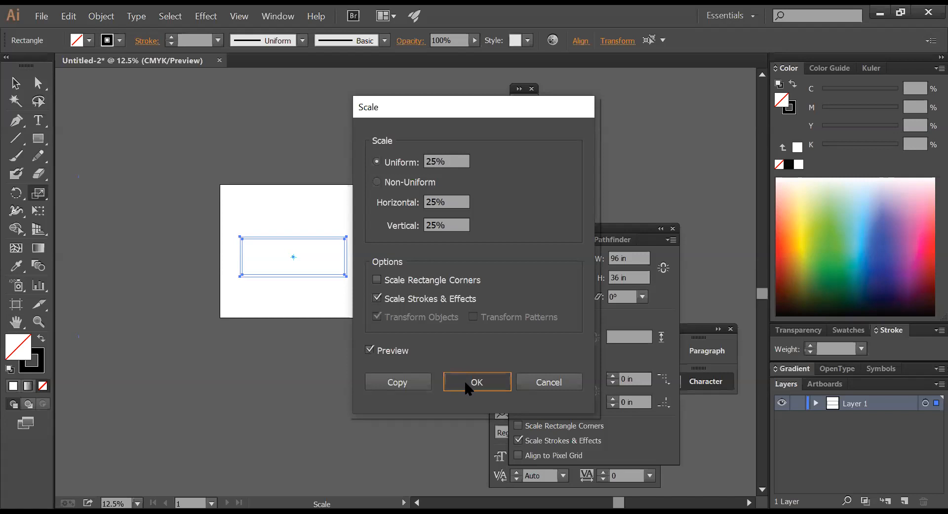
left_click(465, 382)
- Zoom in on the shrunken rectangles and drag them to the artboard's top-left
key("z")
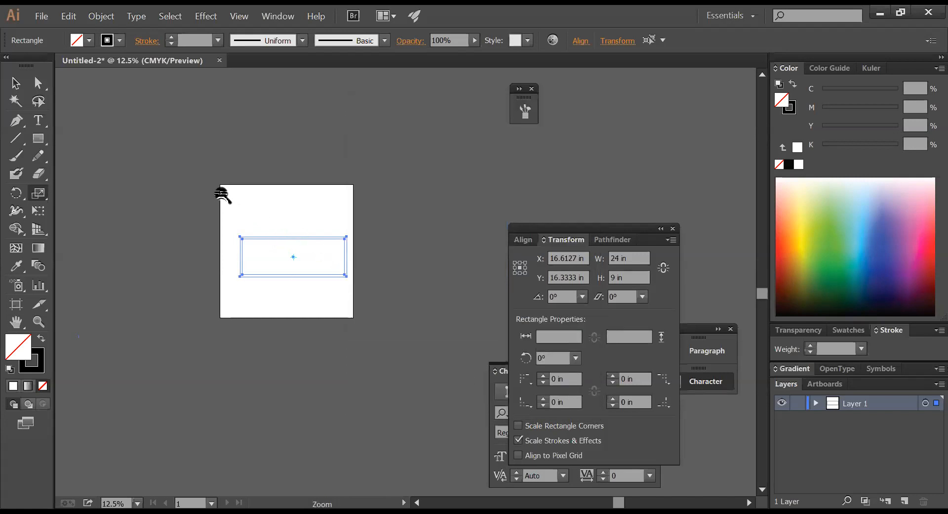
left_click_drag(195, 179, 432, 327)
key("space")
mouse_move(326, 321)
left_mouse_down()
mouse_move(402, 235)
mouse_move(374, 238)
mouse_move(328, 333)
left_mouse_up()
left_click(15, 83)
left_click_drag(243, 274, 199, 137)
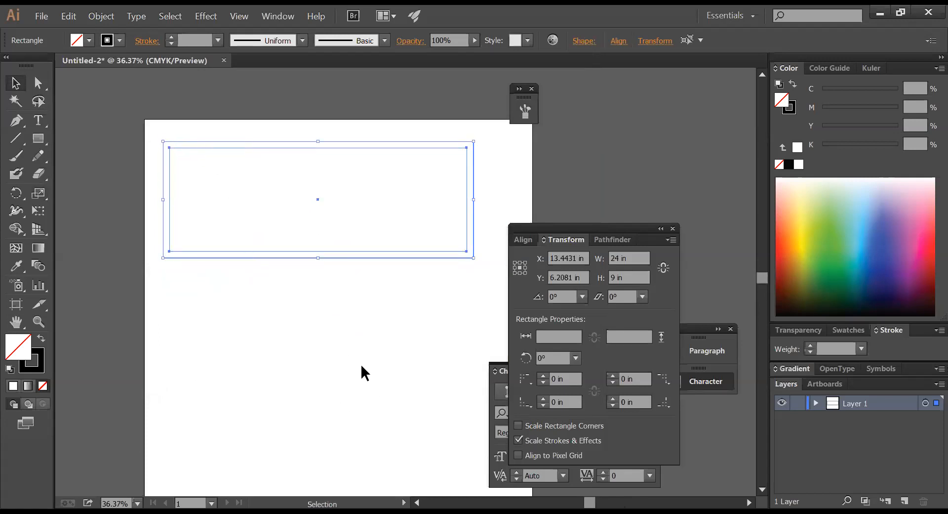
left_click_drag(396, 334, 305, 197)
- Zoom in on the artboard's top-left area and select the rectangle
key("ctrl")
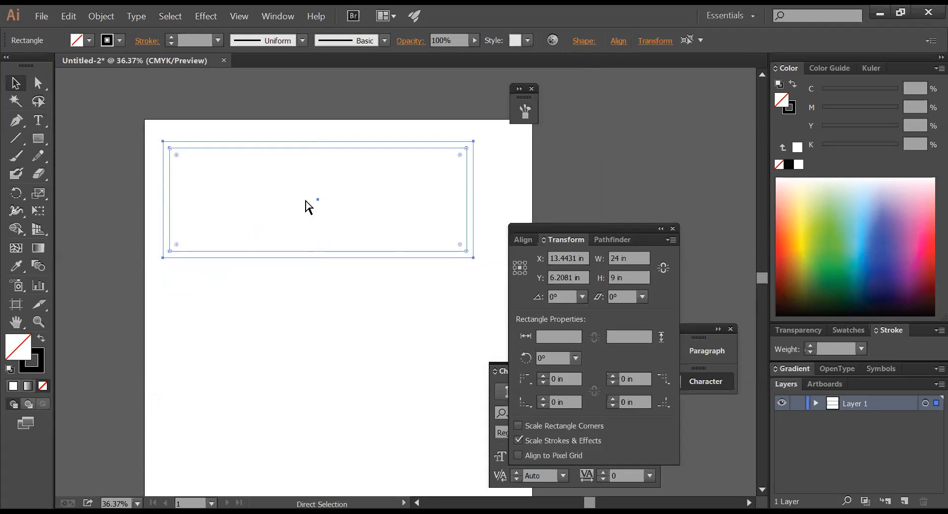
left_click(306, 205, "ctrl")
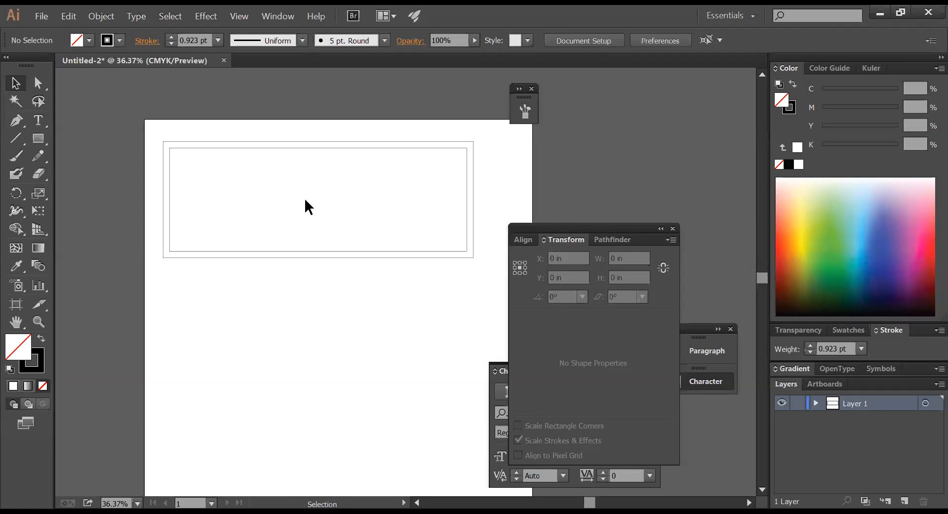
key("ctrl+space")
left_click_drag(154, 127, 546, 253)
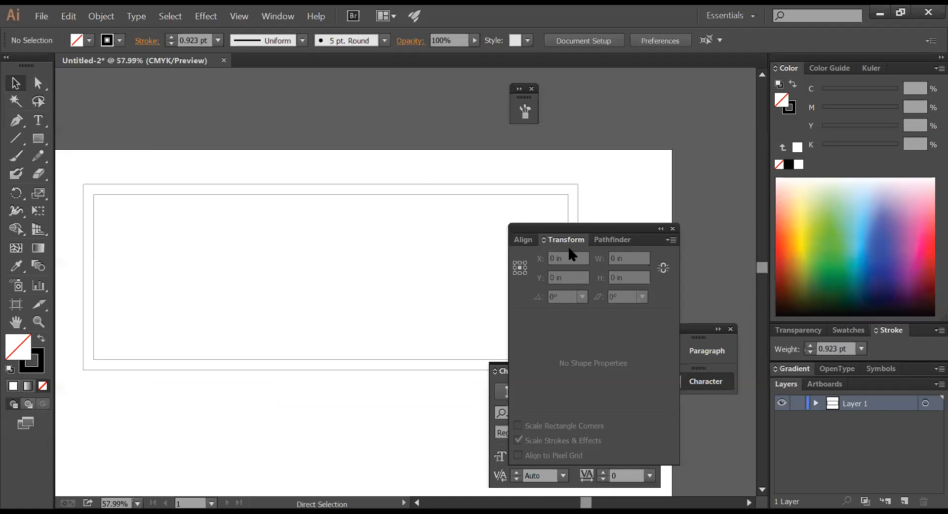
left_click(512, 199)
- Toggle selection between the inner and outer rectangles using the canvas context menu
right_click(614, 174)
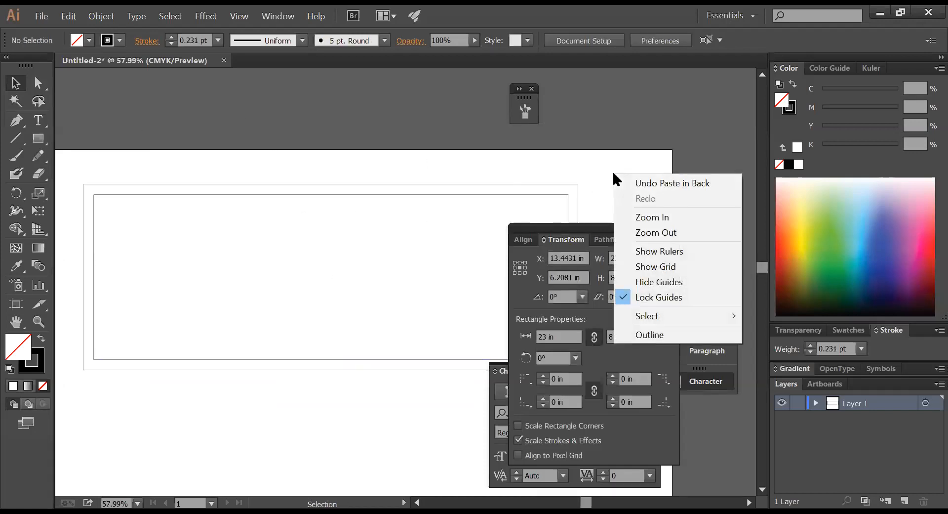
left_click(514, 193)
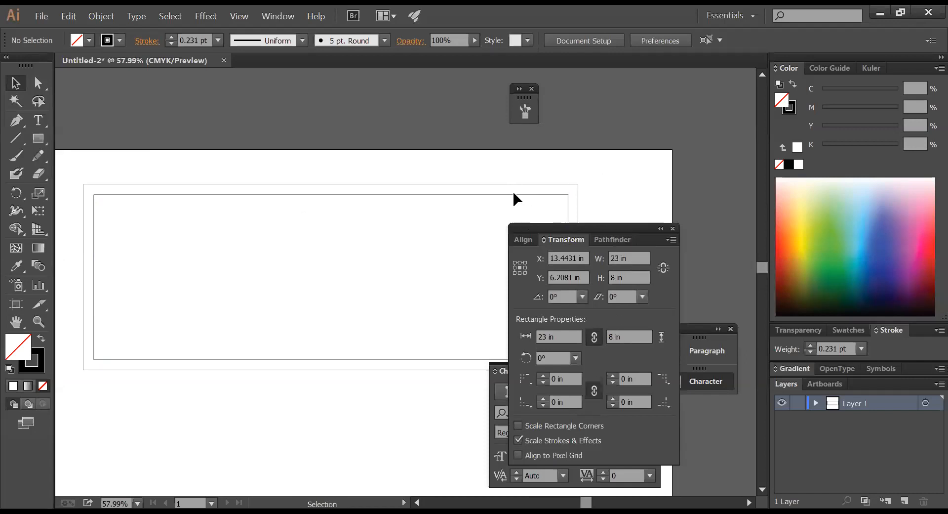
left_click(515, 197)
left_click(508, 179)
left_click(513, 195)
right_click(631, 195)
left_click(605, 164)
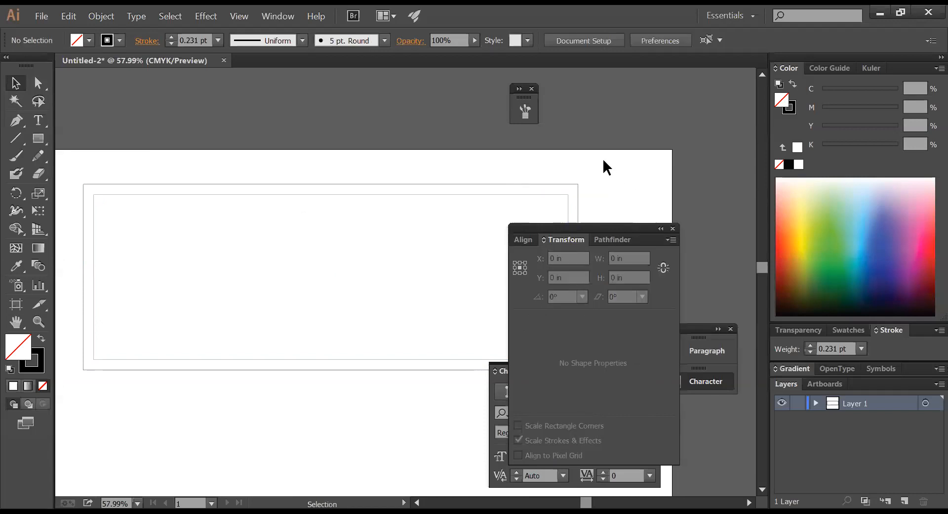
left_click(543, 197)
left_click(625, 211)
- Try moving the outer rectangle in isolation mode, then undo and exit isolation
left_click_drag(493, 185, 492, 213)
left_click(504, 185)
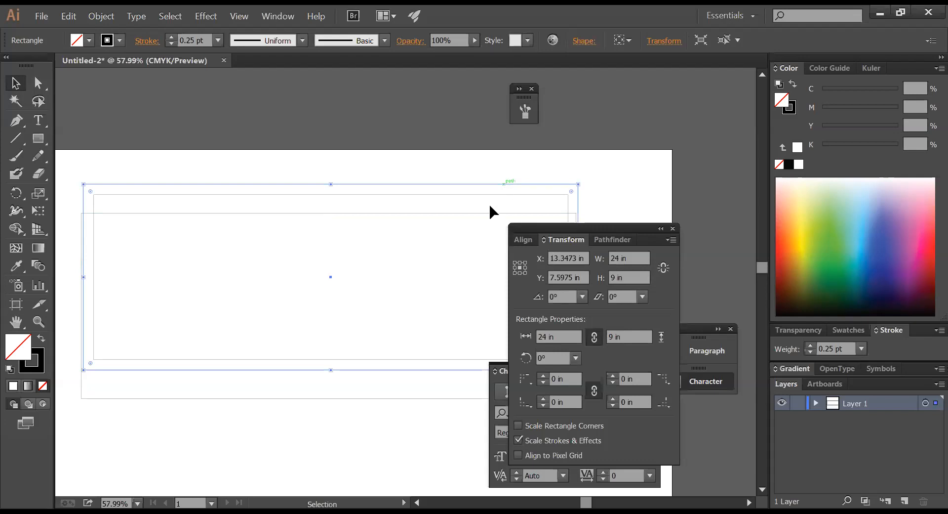
double_click(495, 184)
left_click_drag(495, 184, 482, 194)
key("ctrl+z")
key("ctrl+shift+a")
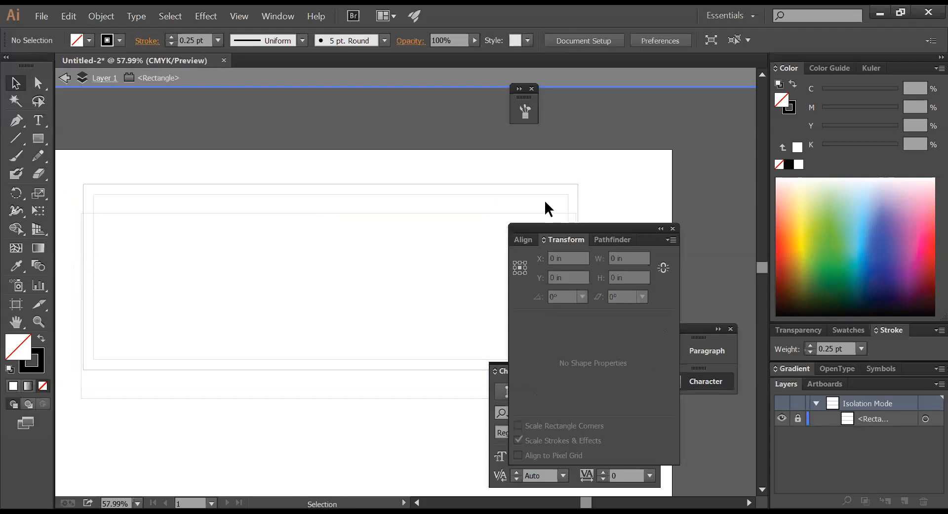
double_click(460, 254)
left_click(627, 192)
- Reposition both rectangles near the top of the artboard
key("Tab")
key("space")
left_click_drag(479, 304, 649, 308)
key("ctrl+a")
left_click_drag(637, 173, 703, 381)
key("v")
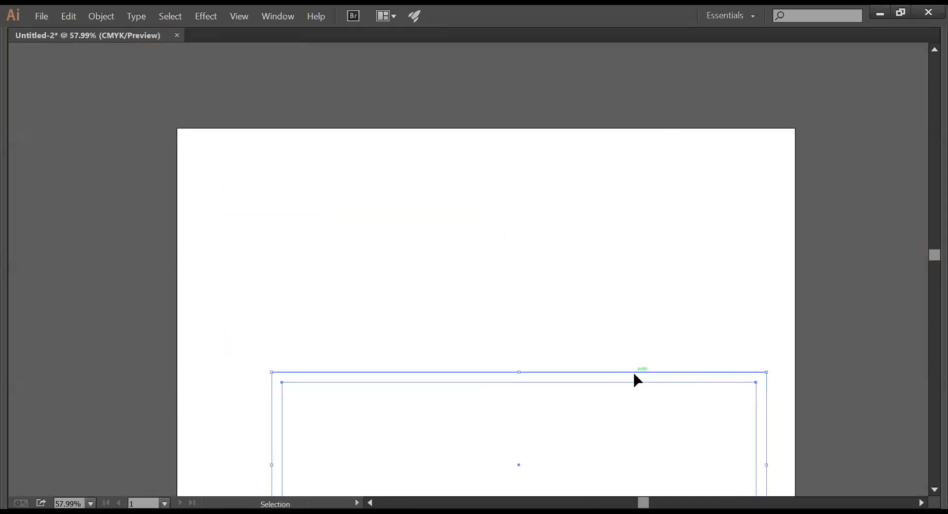
left_click_drag(633, 374, 557, 173)
key("a")
key("ctrl+shift+a")
key("v")
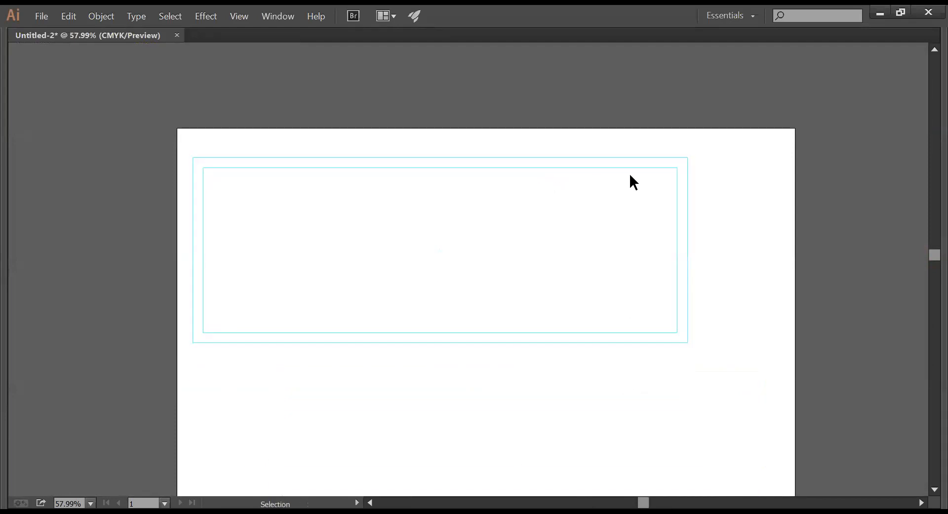
- Turn the inner rectangle into a guide and fill the outer rectangle with black
left_click(639, 169)
key("ctrl+5")
left_click_drag(434, 354, 464, 400)
left_click(454, 381)
key("Tab")
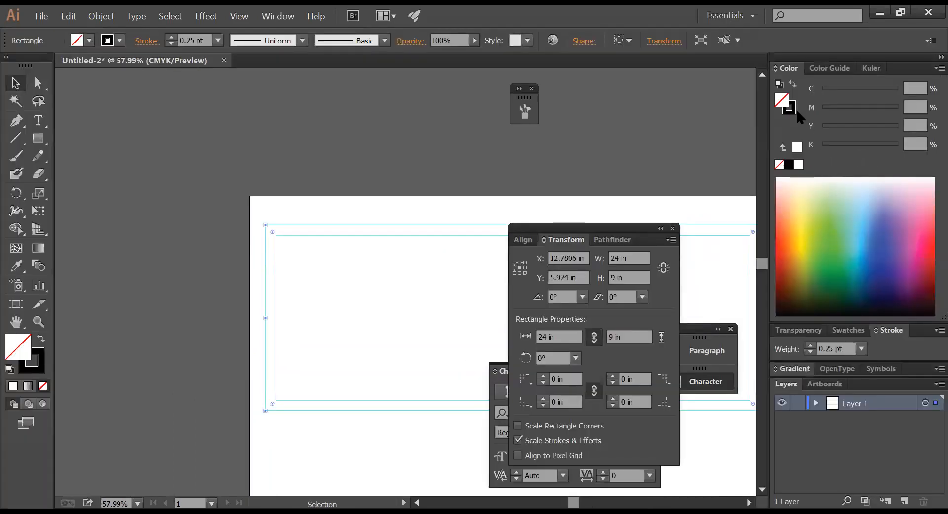
left_click(789, 165)
left_click(415, 178)
key("Tab")
key("space")
- Recolour the black banner red with the Color panel sliders, then hide panels and pan down
left_click_drag(489, 169, 486, 294)
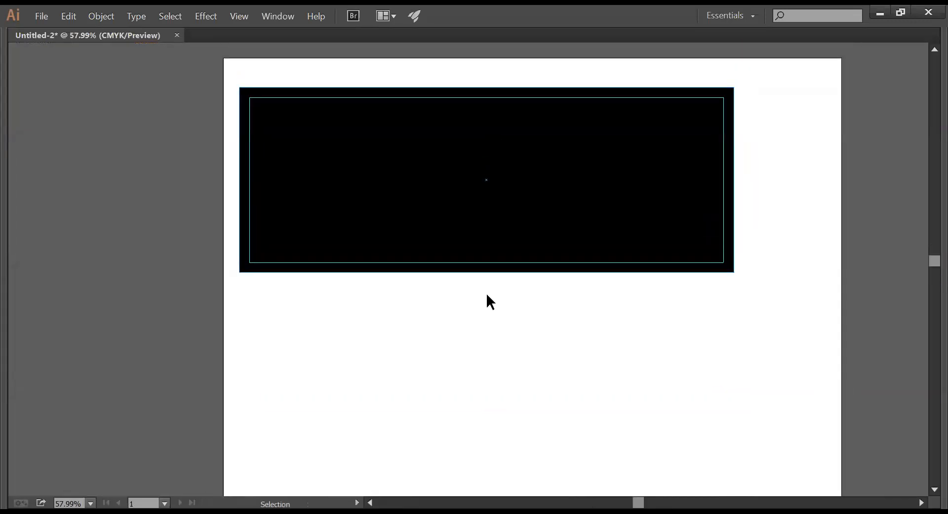
left_click(449, 241)
key("Tab")
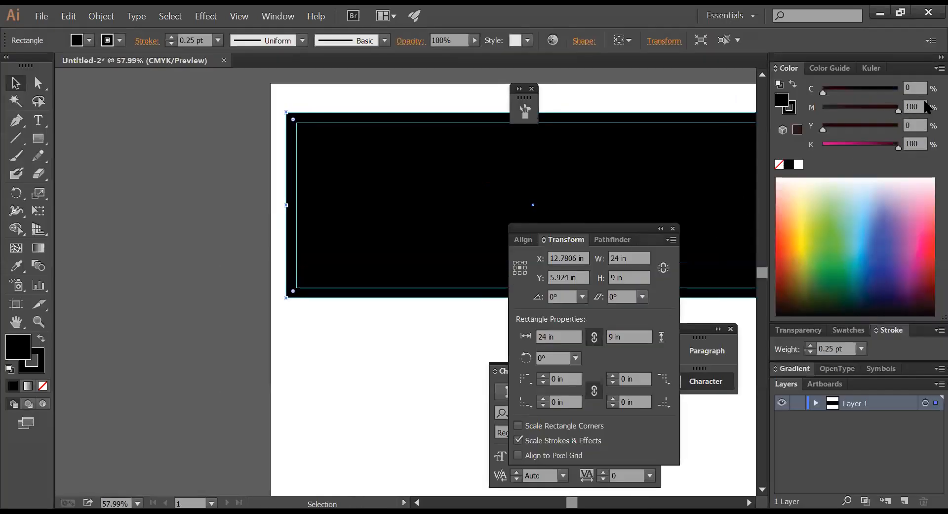
left_click_drag(886, 127, 770, 143)
left_click(359, 403)
key("Tab")
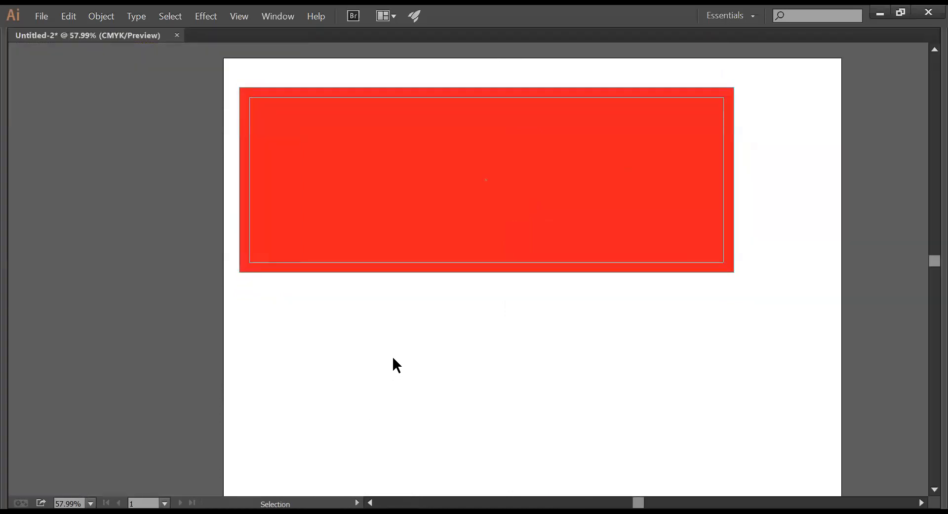
mouse_move(457, 332)
left_mouse_down()
mouse_move(443, 307)
mouse_move(458, 323)
left_mouse_up()
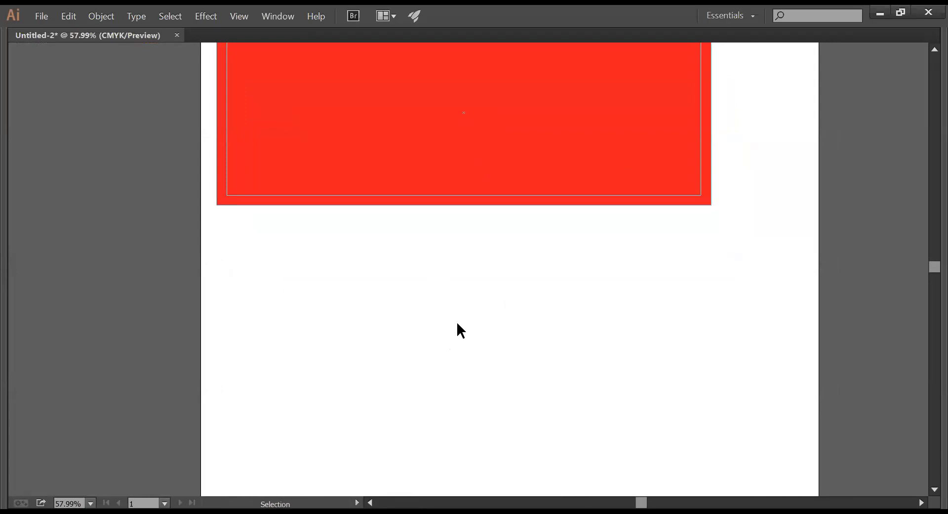
- Draw a red ellipse below the banner with the Ellipse tool
key("Tab")
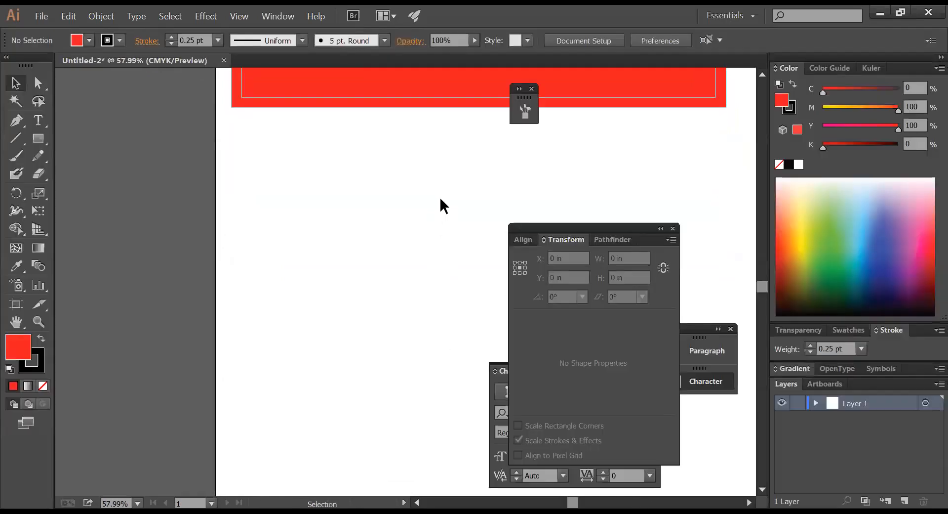
left_click_drag(38, 138, 89, 174)
left_click_drag(380, 180, 444, 257)
- Drag the ellipse's bottom anchor down into a slight point to form an egg shape
left_click(39, 85)
left_click(438, 310)
left_click_drag(444, 288, 405, 257)
left_click(432, 277)
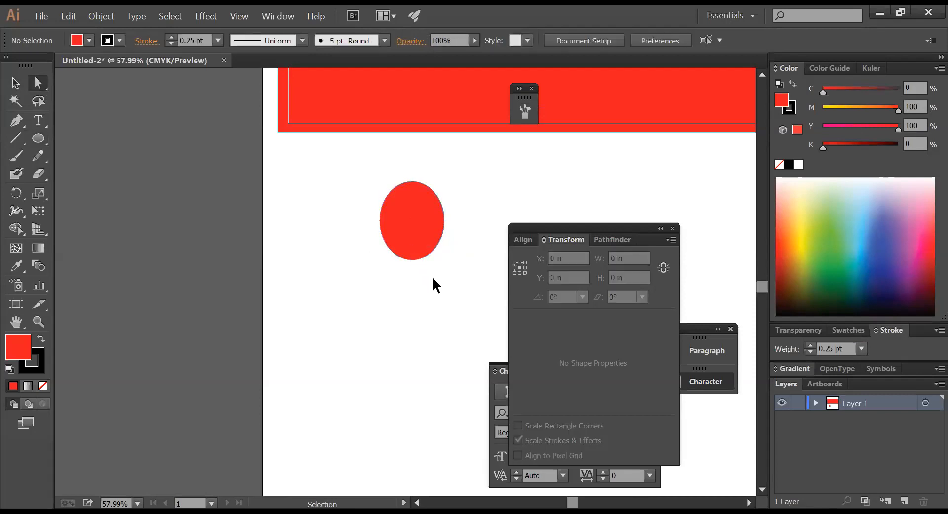
left_click_drag(432, 267, 410, 290)
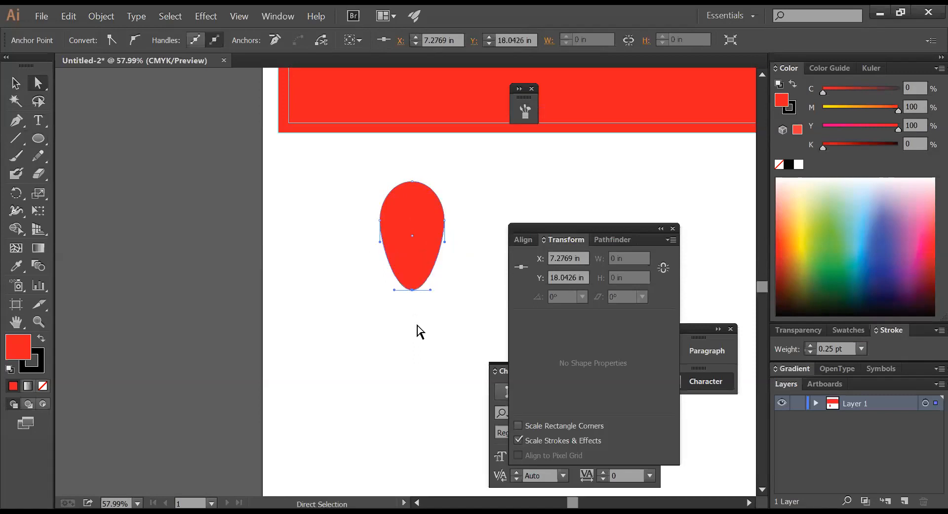
left_click(416, 325)
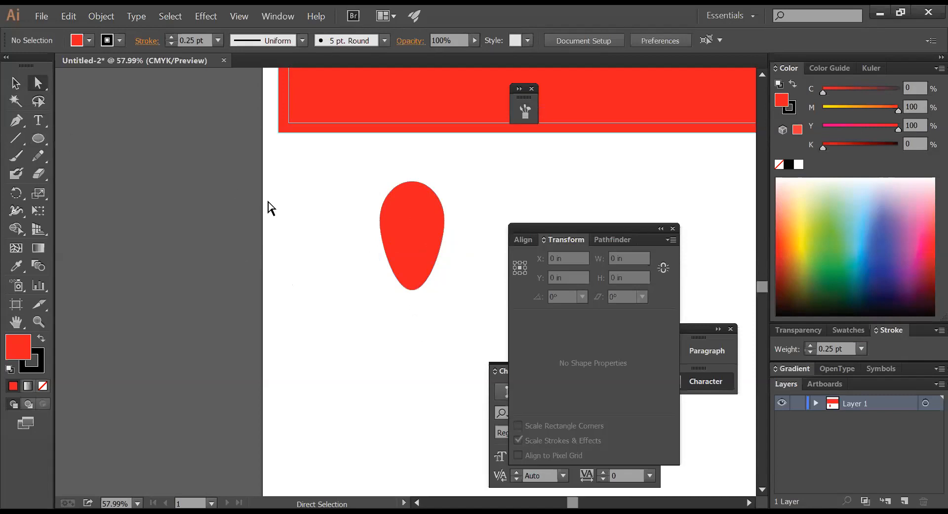
left_click(409, 253)
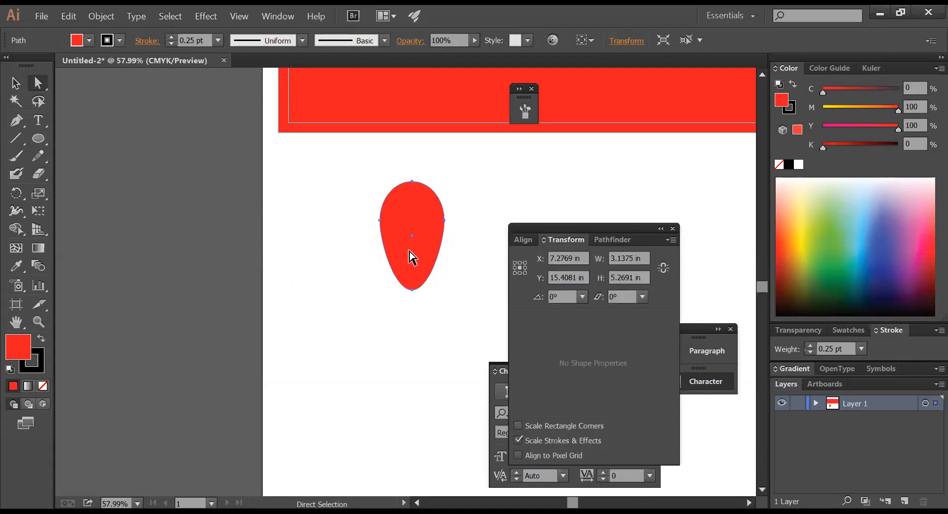
left_click(38, 248)
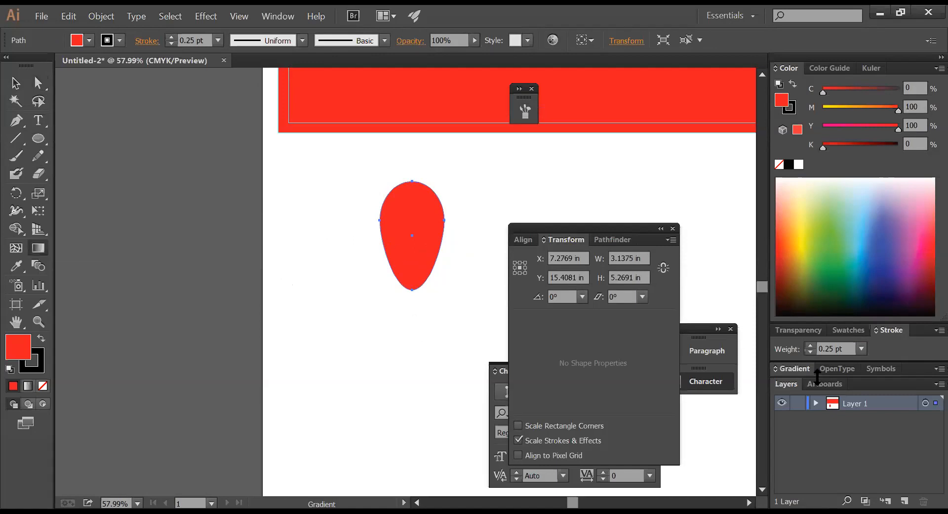
- Undo the last reshape, zoom in, and reselect the egg's bottom anchor
key("z")
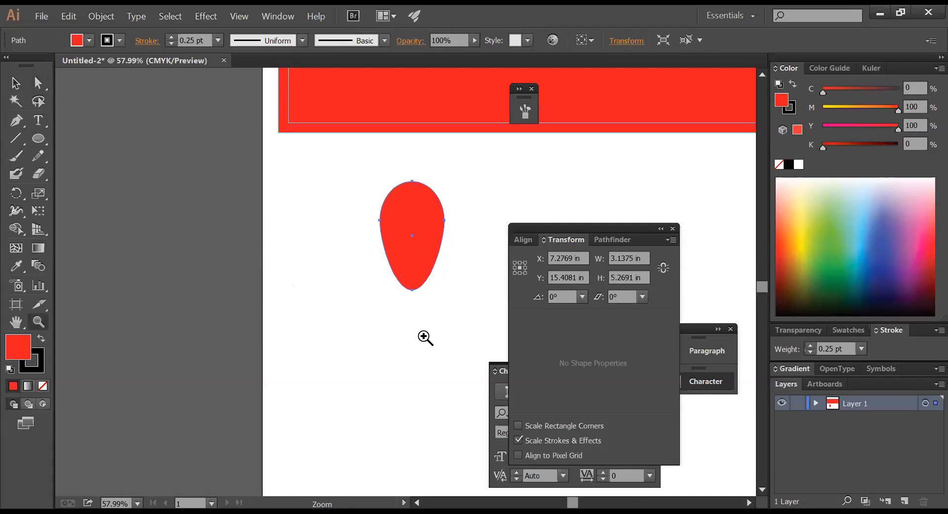
left_click(423, 324, "ctrl")
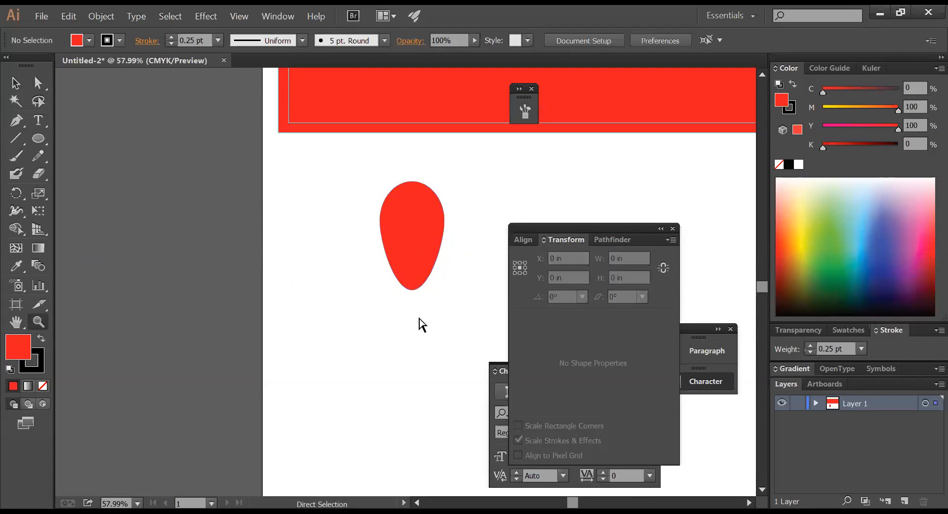
key("ctrl+z")
left_click(425, 312)
left_click_drag(447, 300, 438, 292)
left_click(37, 86)
left_click(351, 208, "ctrl+alt")
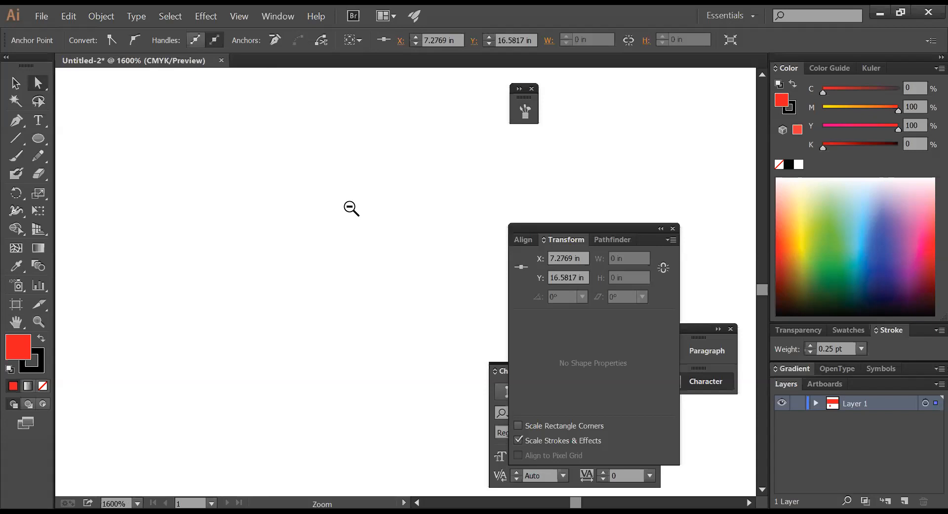
key("ctrl+0")
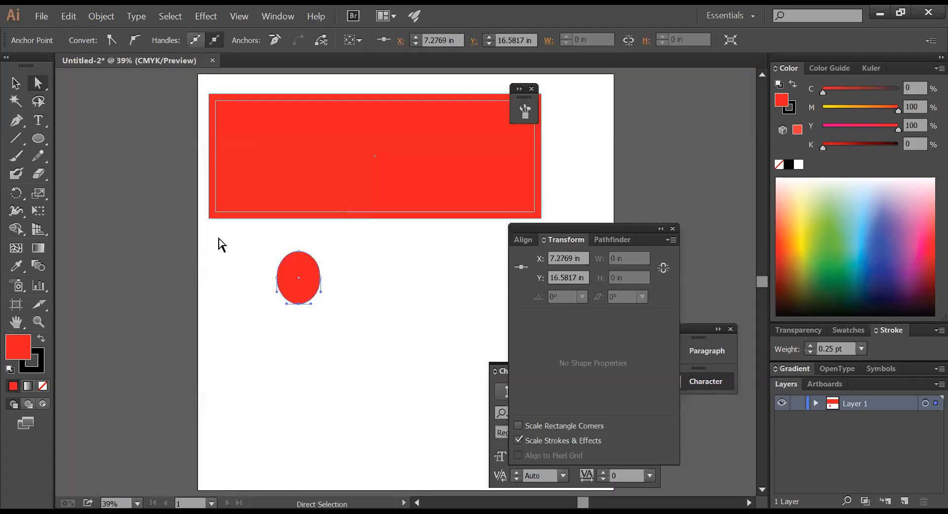
left_click(315, 340)
left_click_drag(325, 336, 298, 313)
left_click(332, 332)
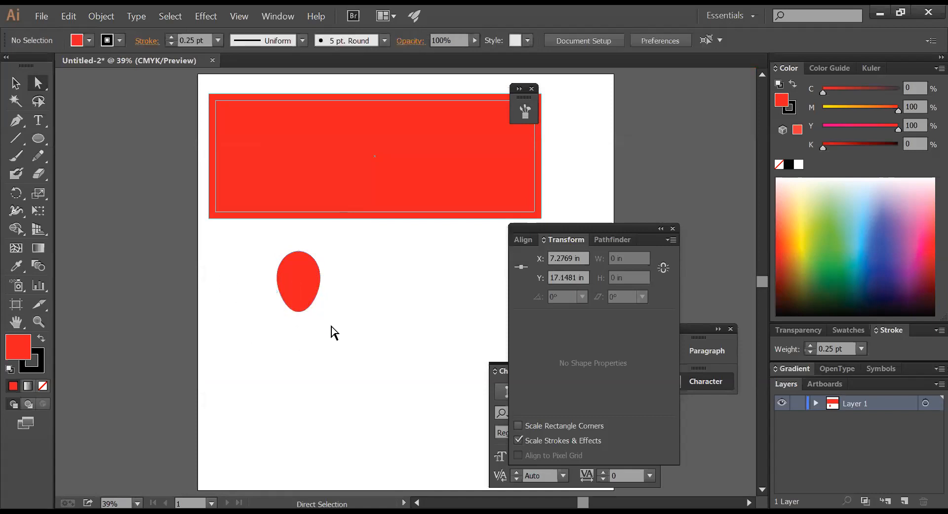
- Try a teardrop stretch, undo it, and start a pen path at the egg's base
left_click_drag(514, 358, 658, 398)
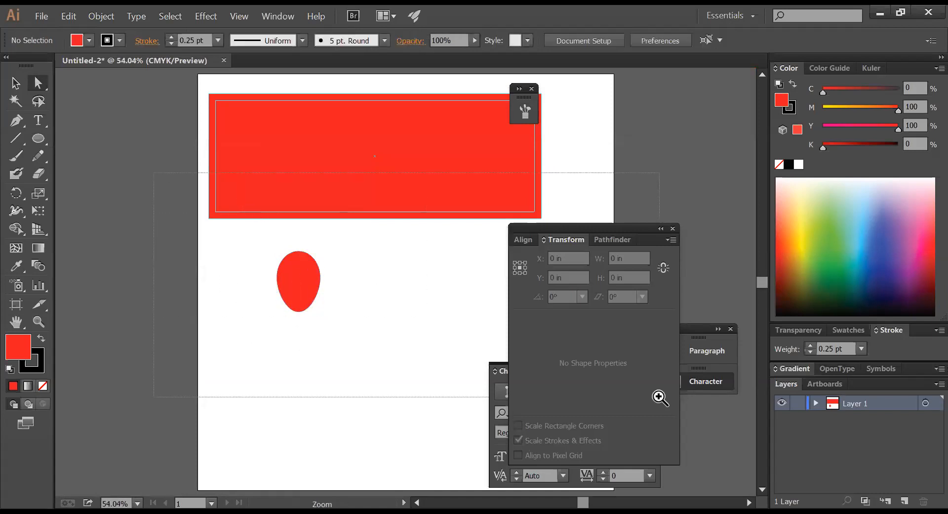
left_click_drag(345, 338, 388, 332)
left_click_drag(303, 313, 293, 392)
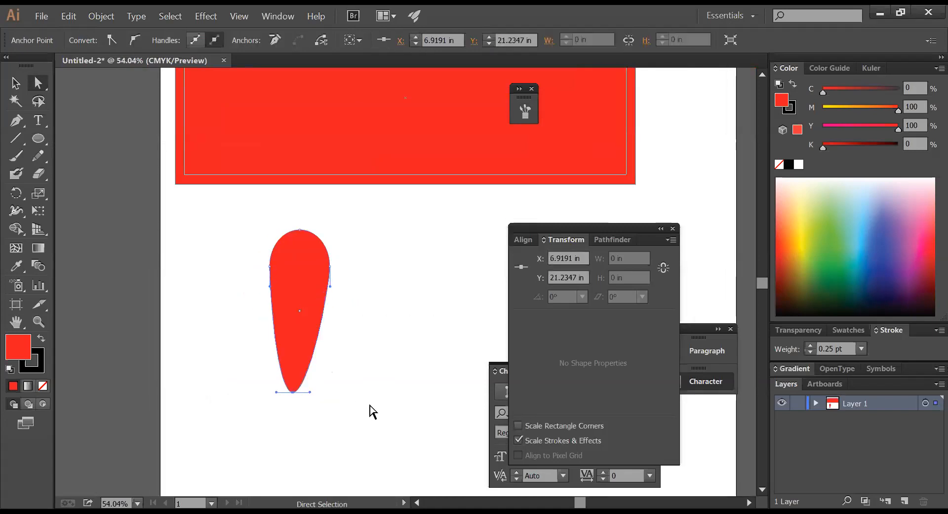
key("ctrl+z")
left_click(373, 387)
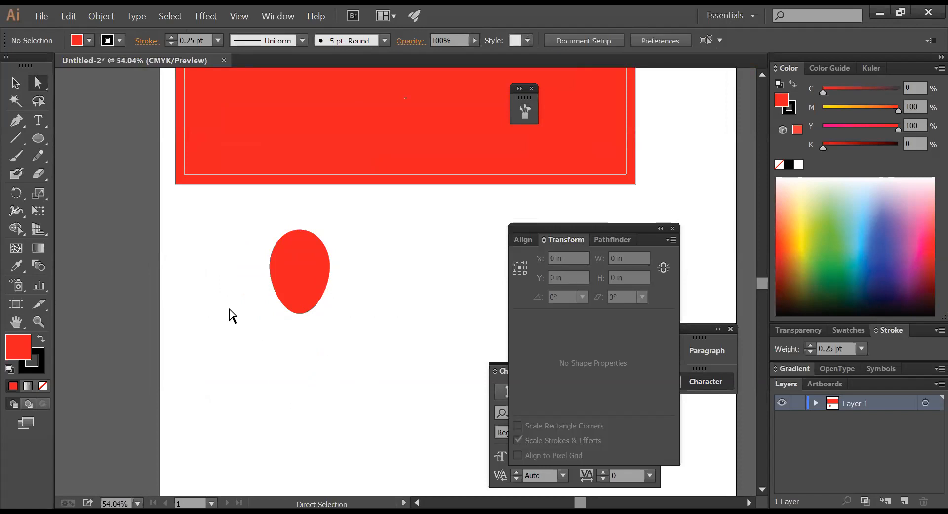
left_click(16, 120)
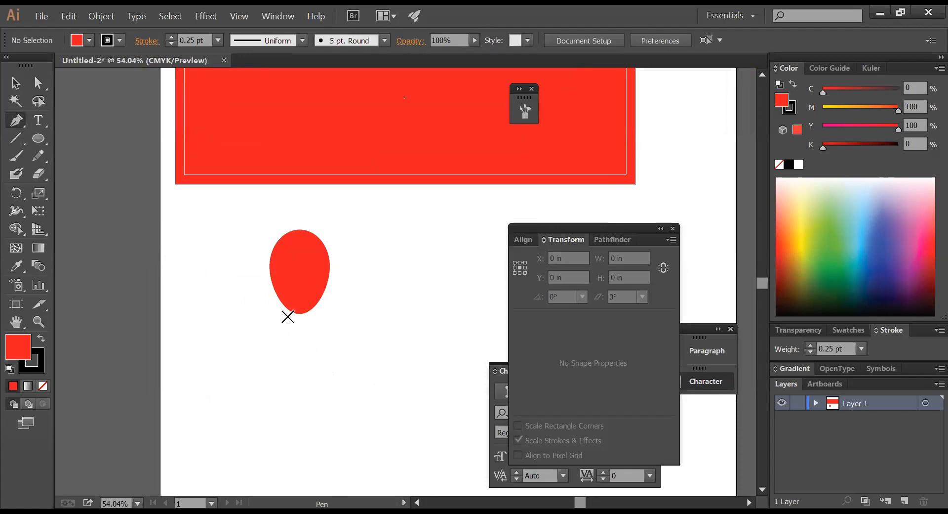
left_click_drag(288, 316, 312, 316)
- Draw a first knot path under the balloon, then zoom in and delete it
left_click(311, 314)
left_click(314, 321)
left_click(305, 323)
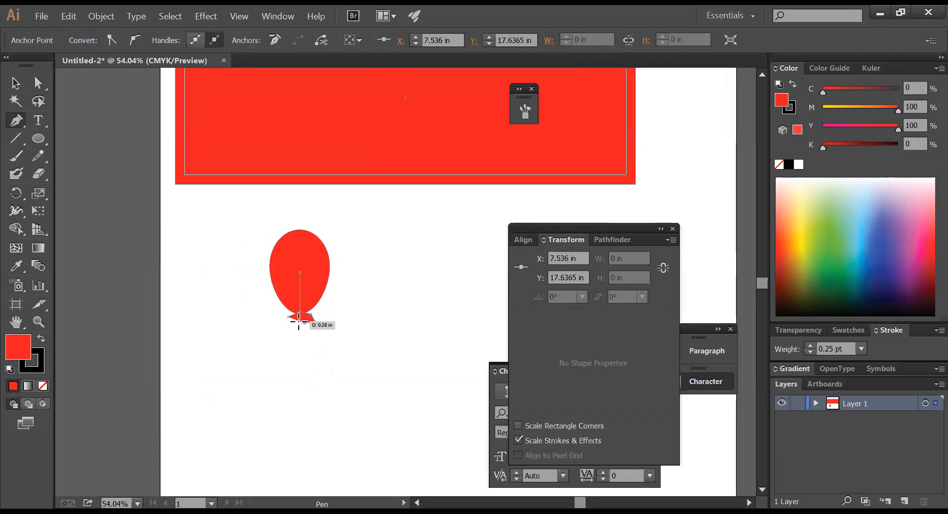
left_click_drag(288, 316, 283, 323)
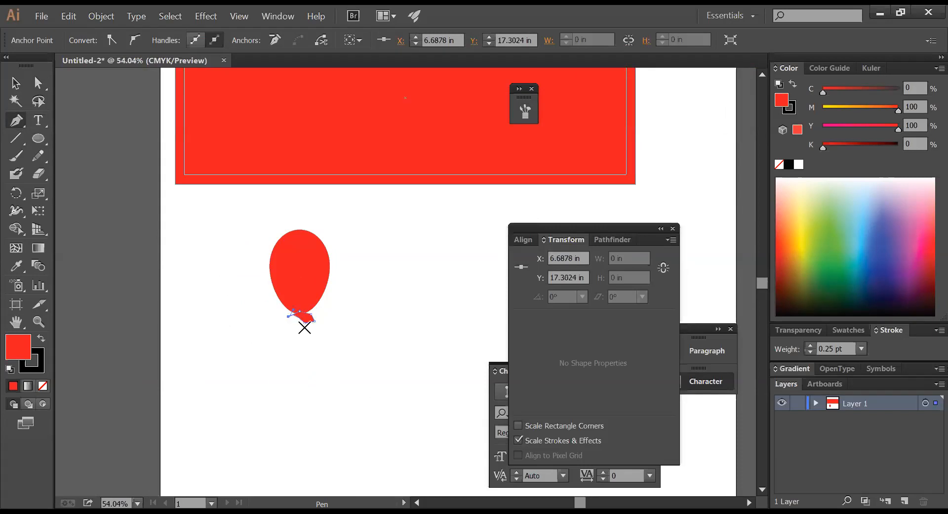
key("ctrl+space")
left_click_drag(236, 261, 428, 354)
key("Delete")
key("Delete")
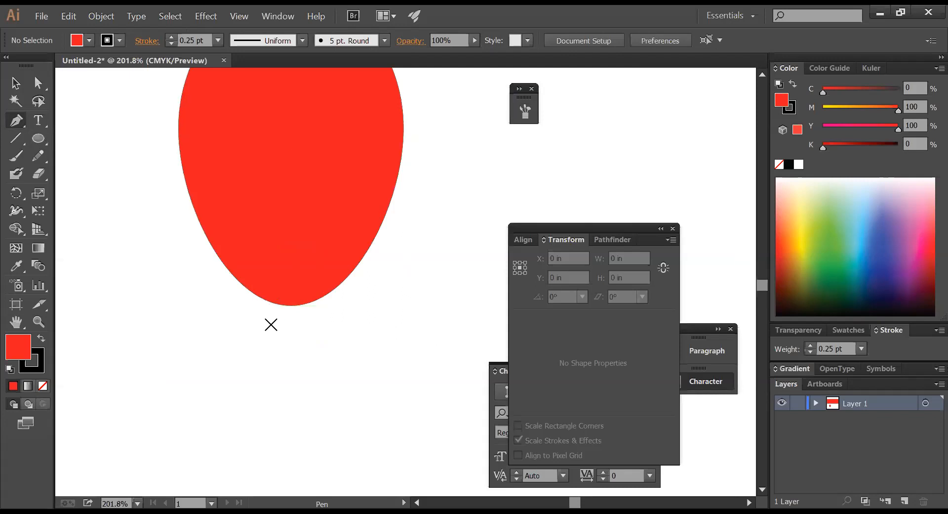
- Redraw a closed wavy knot shape starting at the balloon's bottom tip
left_click(275, 305)
left_click(251, 365)
left_click_drag(275, 349, 364, 320)
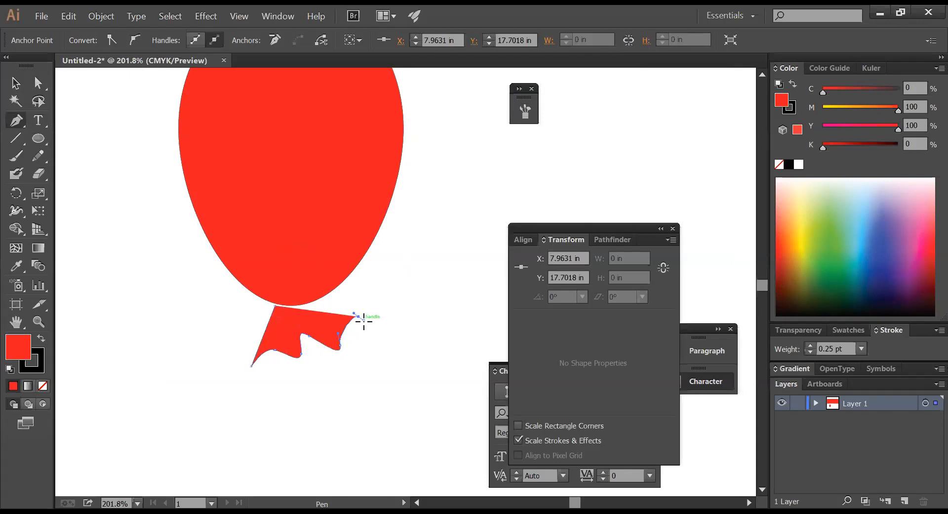
left_click(301, 281)
left_click(275, 306)
- Nudge the knot up against the balloon and zoom back out to the banner
left_click(15, 83)
left_click(383, 364)
left_click_drag(317, 330, 321, 323)
left_click(388, 327)
key("ctrl+alt+space")
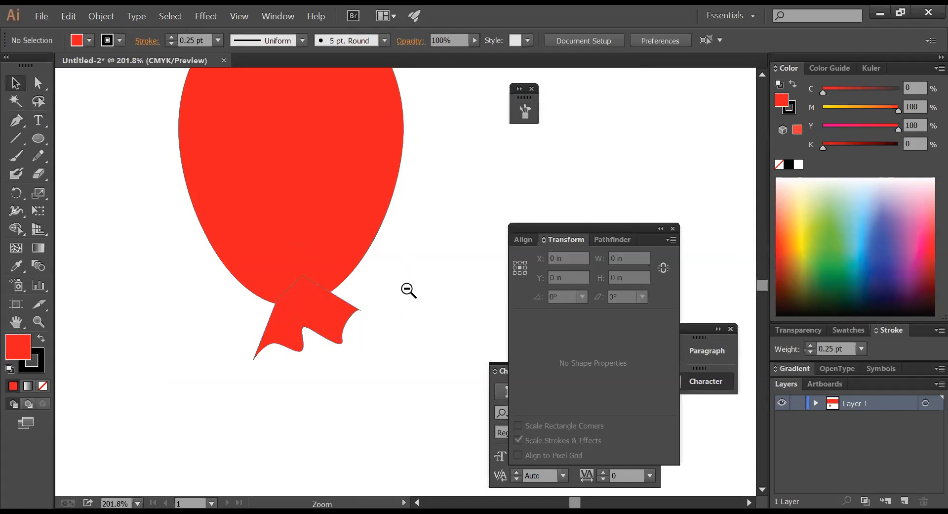
left_click(408, 290, "ctrl+alt")
left_click(408, 290, "ctrl+alt")
left_click(406, 286, "ctrl+alt")
left_click(365, 309)
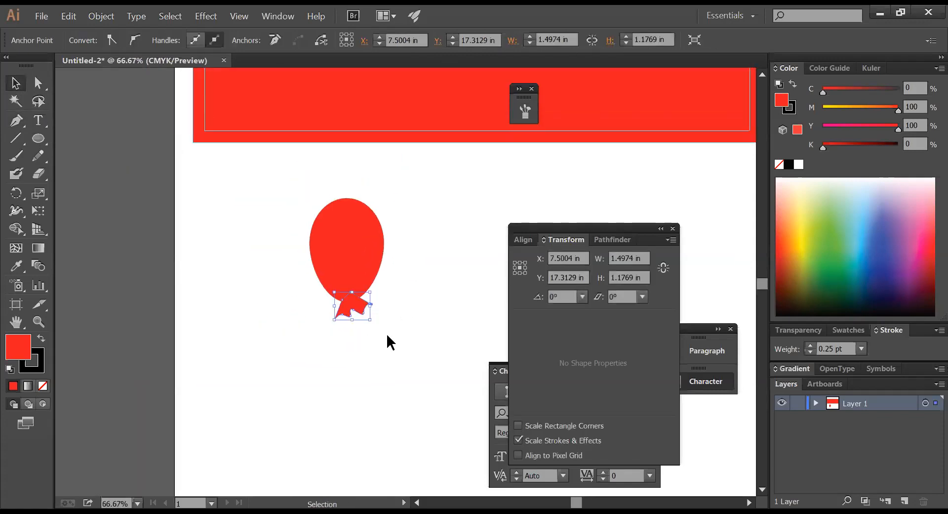
left_click(155, 227)
left_click(353, 308)
left_click(16, 194)
left_click_drag(406, 345, 392, 357)
left_click(16, 82)
left_click(356, 318)
left_click_drag(350, 307, 345, 307)
left_click(397, 315)
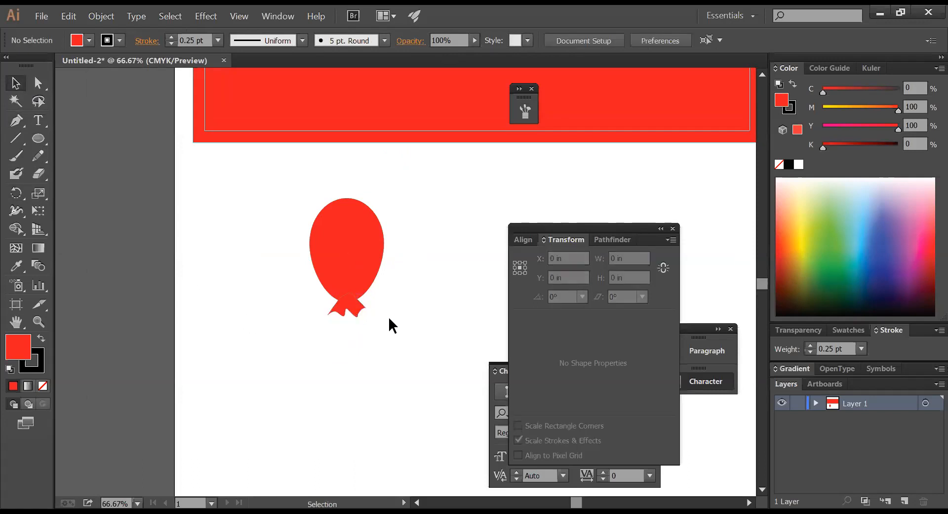
left_click(354, 265)
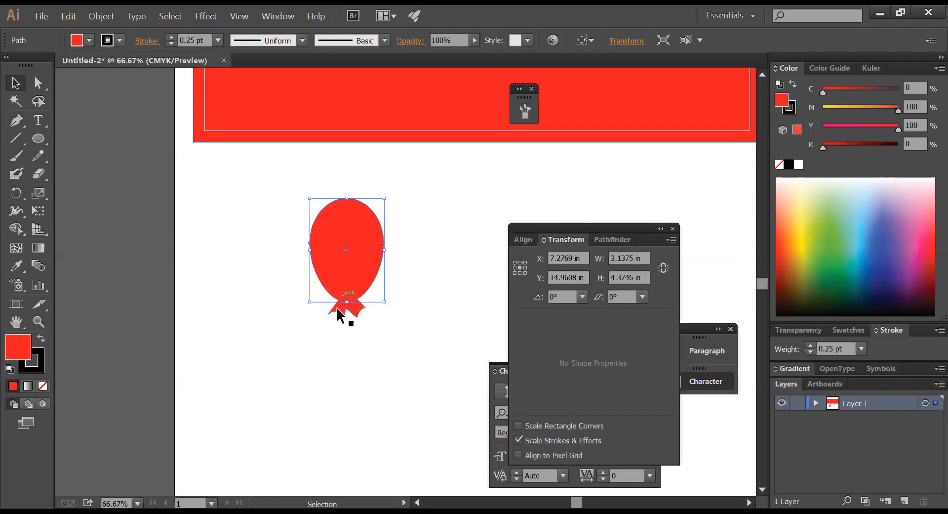
left_click(39, 247)
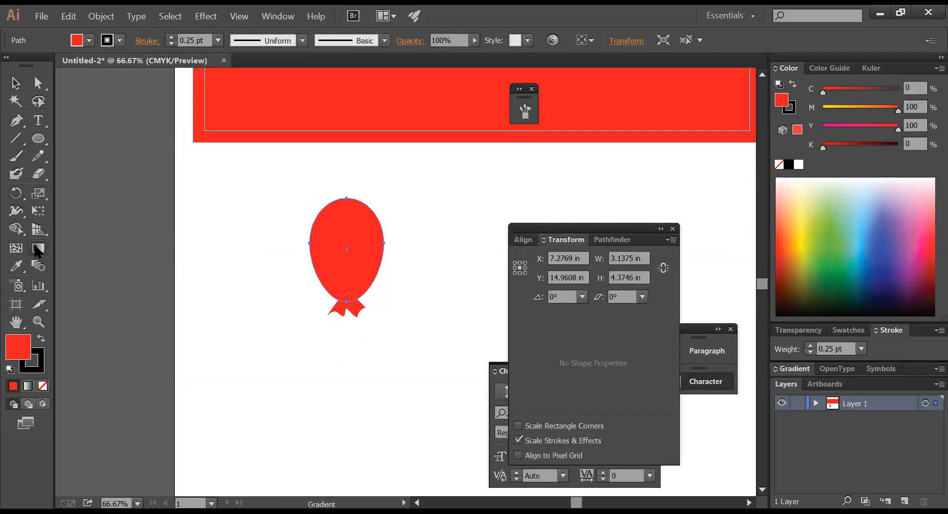
- Apply a linear gradient to the balloon and set its end stop to CMYK 30/100/100/10
double_click(36, 249)
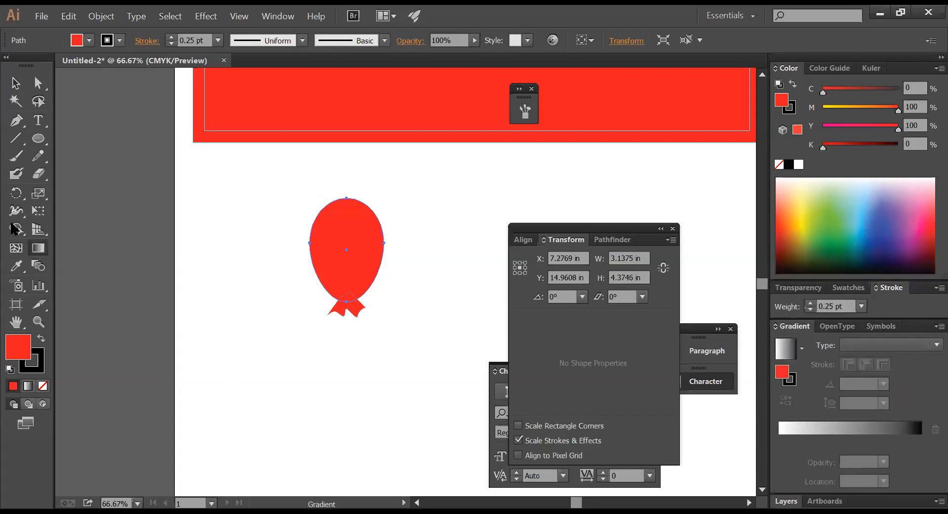
left_click(916, 434)
left_click(921, 441)
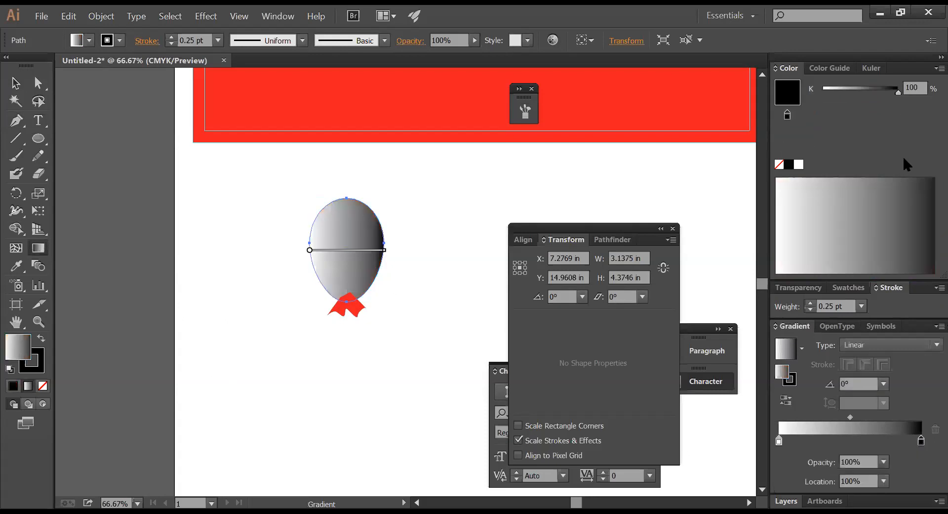
left_click(937, 68)
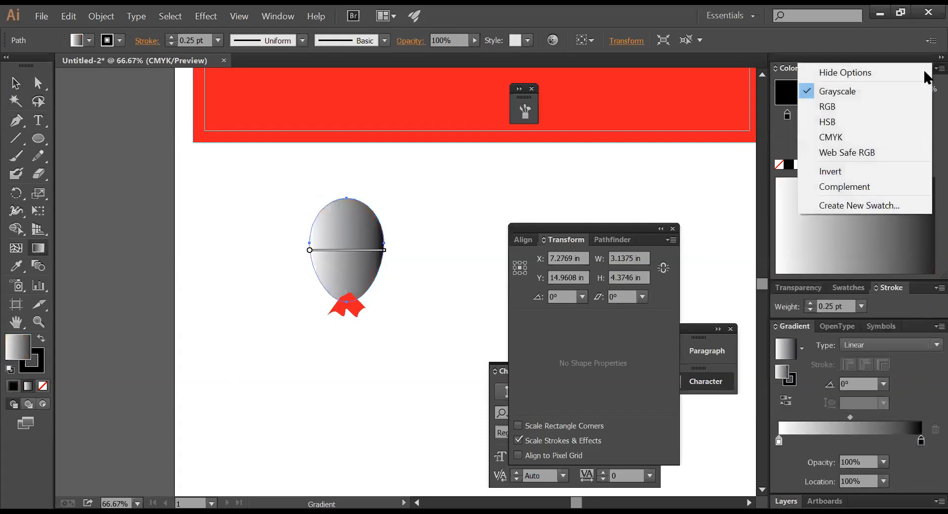
left_click(864, 138)
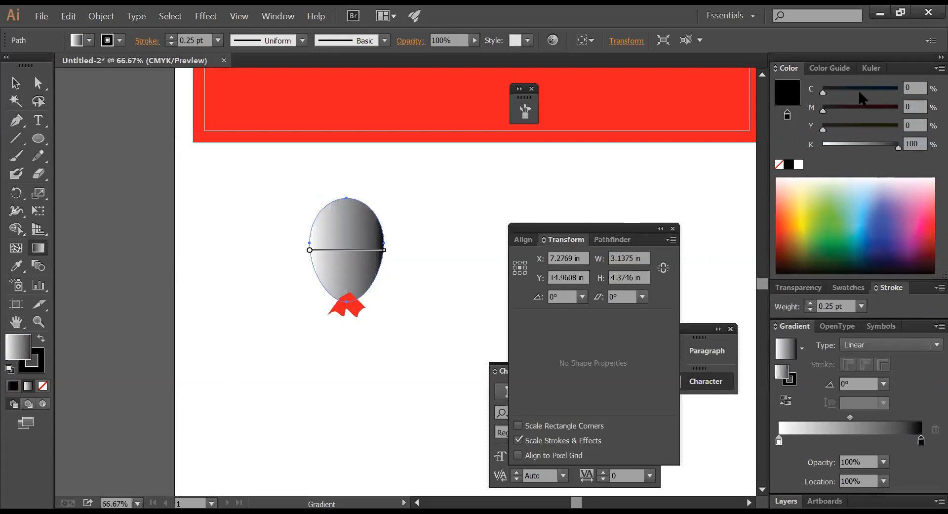
left_click_drag(861, 108, 918, 128)
left_click_drag(827, 142, 821, 143)
left_click_drag(827, 90, 847, 92)
left_click_drag(916, 88, 870, 89)
type("3")
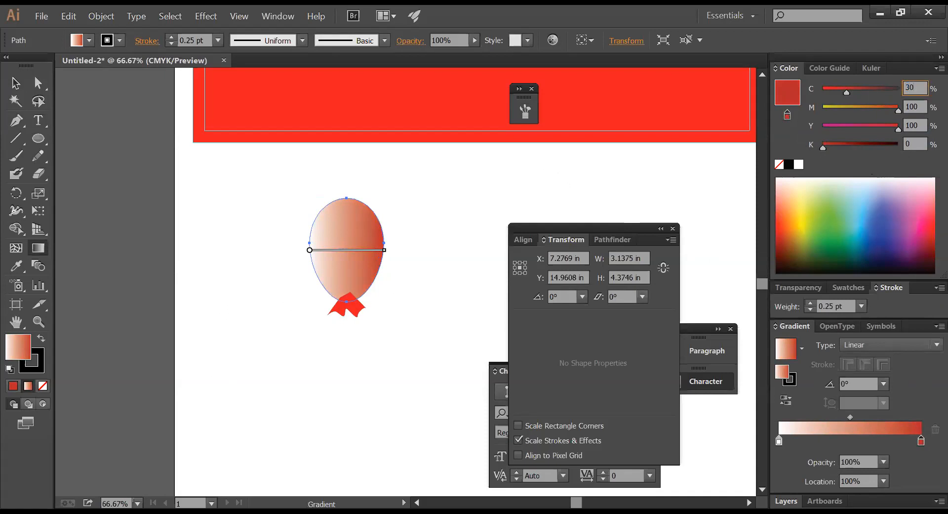
key("Tab")
key("Tab")
key("Tab")
type("10")
key("Return")
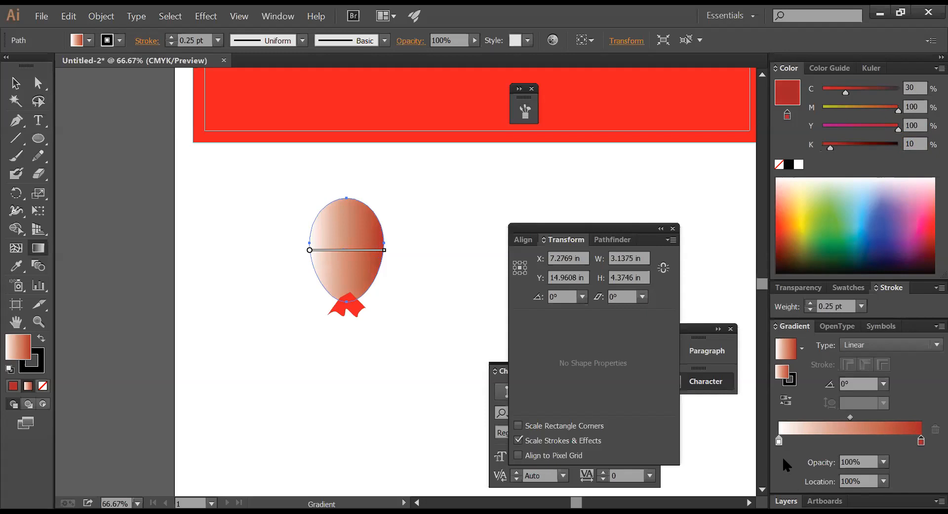
- Set the gradient's start stop to CMYK 50/100/100/20
left_click(780, 441)
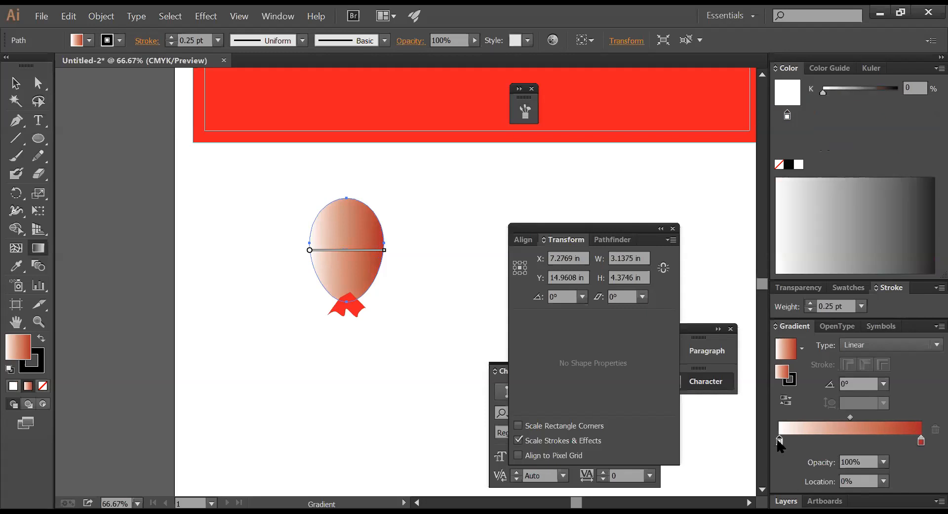
double_click(779, 440)
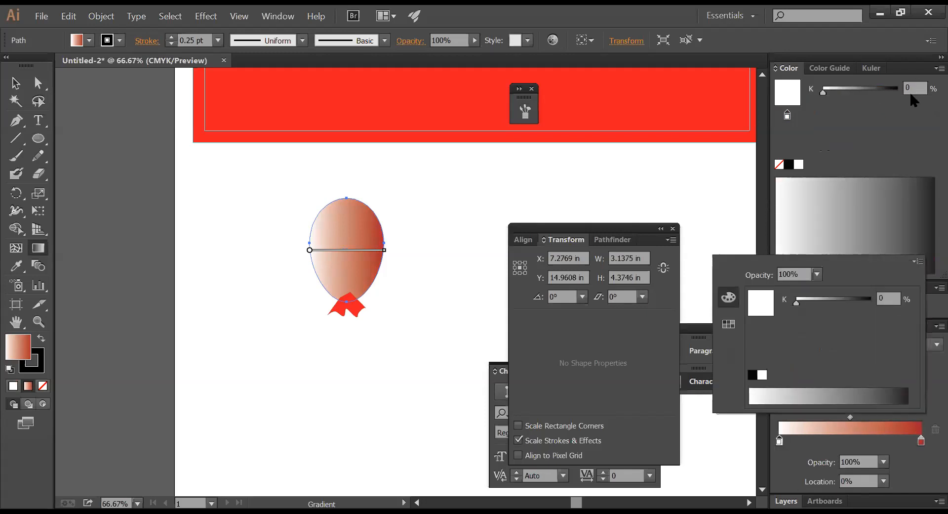
left_click(939, 67)
left_click(872, 133)
left_click(911, 88)
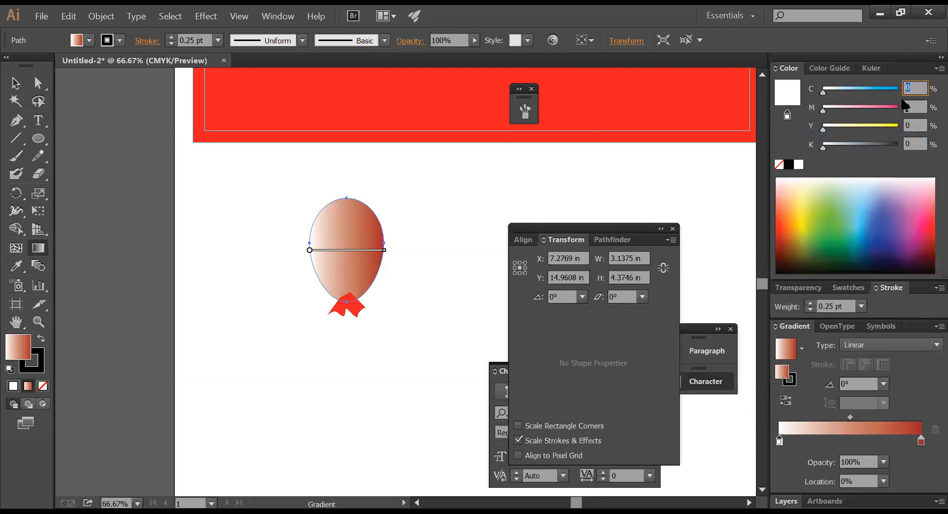
type("50")
left_click(906, 106)
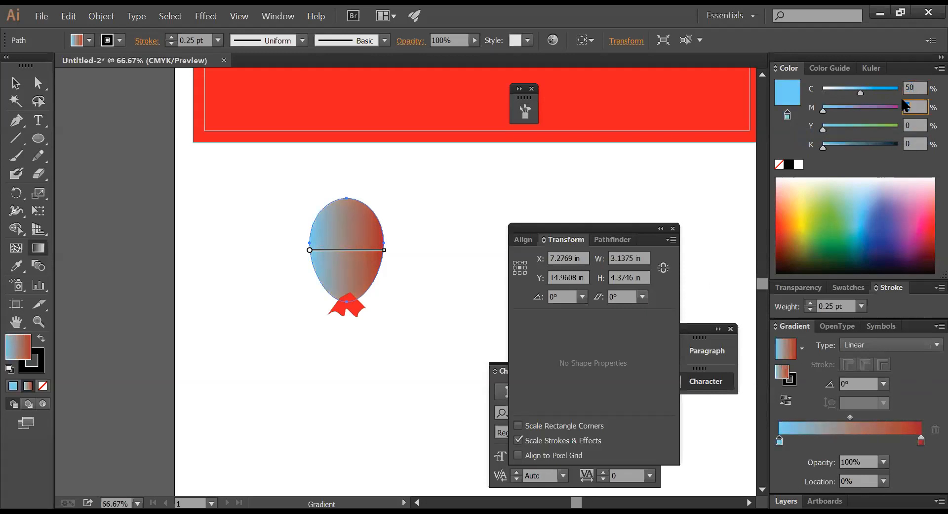
key("Tab")
type("100")
key("Tab")
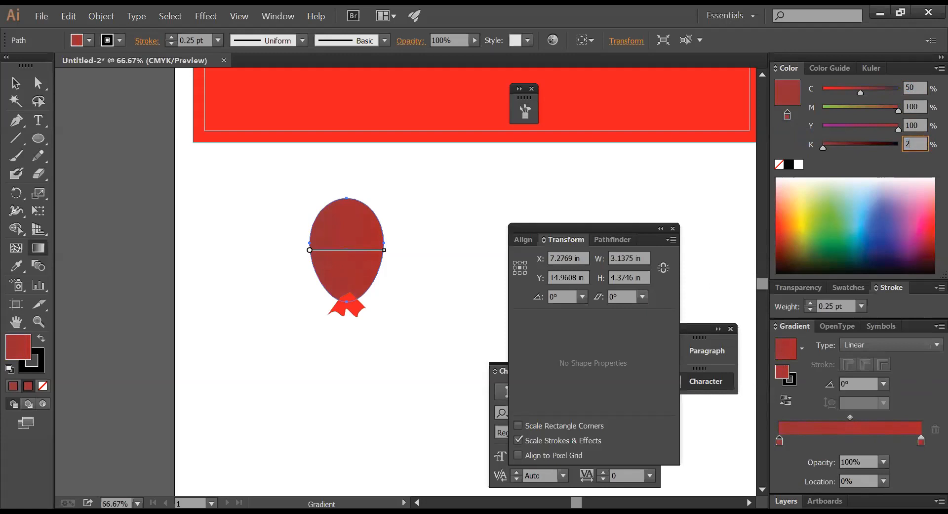
key("Return")
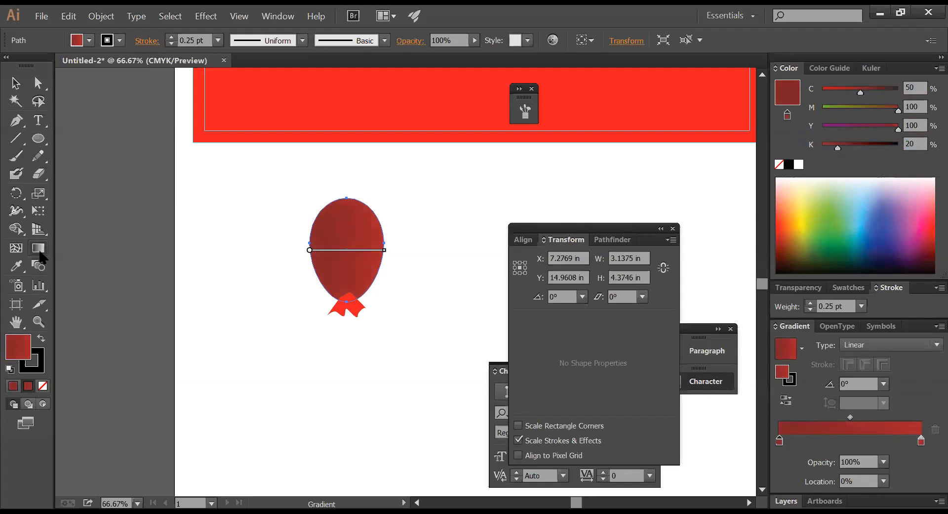
- Drag the gradient vertically across the balloon at about 87.1°
mouse_move(348, 200)
left_mouse_down()
mouse_move(350, 315)
mouse_move(345, 294)
mouse_move(364, 254)
mouse_move(347, 186)
left_mouse_up()
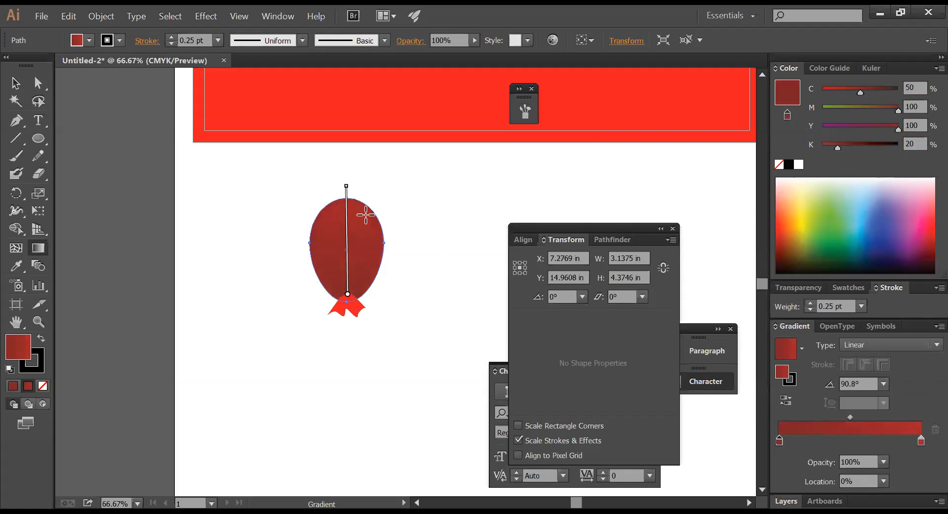
mouse_move(365, 273)
left_mouse_down()
mouse_move(364, 205)
mouse_move(374, 212)
mouse_move(374, 199)
left_mouse_up()
left_click_drag(350, 243, 353, 176)
- Zoom in and eyedropper the balloon's dark red fill onto the knot
key("z")
left_click_drag(257, 169, 472, 359)
key("v")
left_click(380, 388)
key("g")
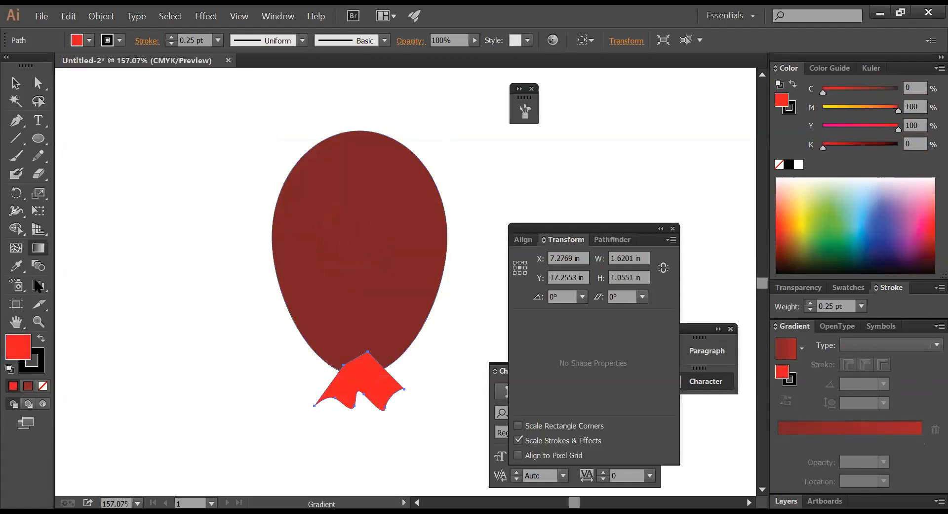
left_click(17, 267)
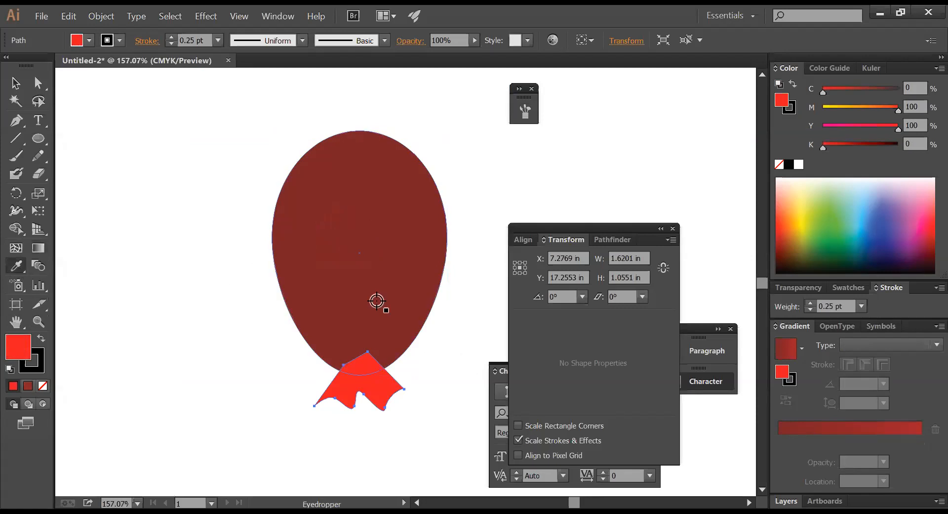
left_click(387, 299)
key("v")
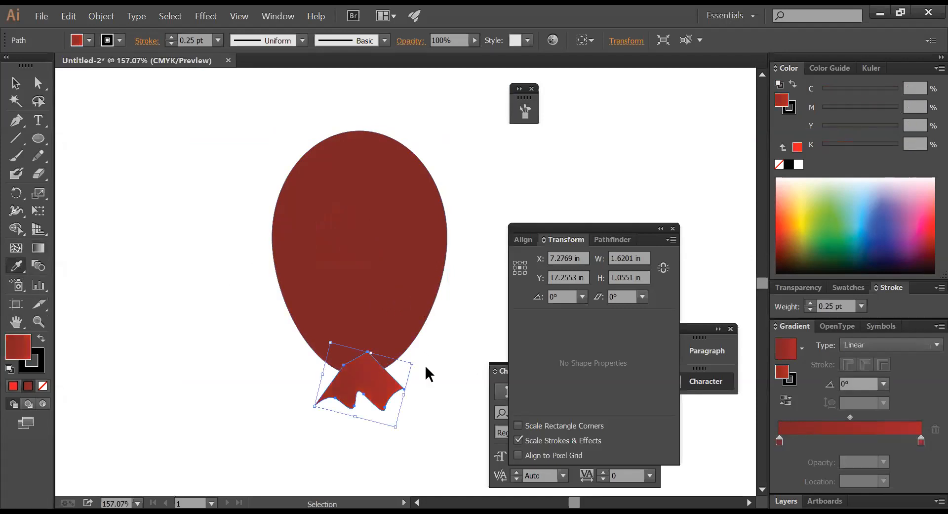
- Check the recoloured knot, zoom out to 66.67%, and select the whole balloon
left_click(16, 85)
left_click(144, 220)
left_click(377, 385)
key("ctrl")
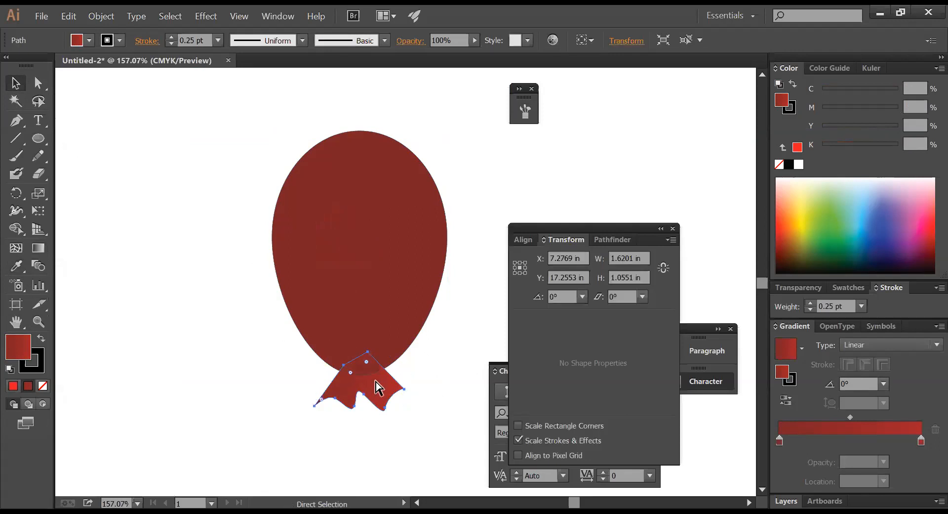
left_click(422, 383)
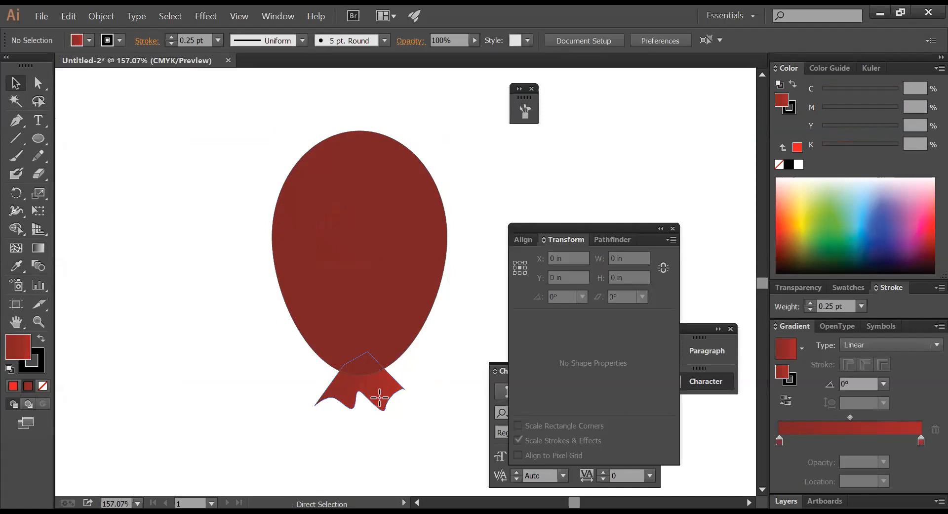
left_click(379, 397)
left_click(440, 370, "ctrl+alt")
left_click(440, 370, "ctrl+alt")
left_click_drag(377, 262, 289, 201)
left_click(442, 224)
left_click(392, 405)
- Draw a curving unfilled pen path hanging down from the knot as the string
left_click(17, 123)
left_click(339, 314)
left_click_drag(375, 399, 428, 455)
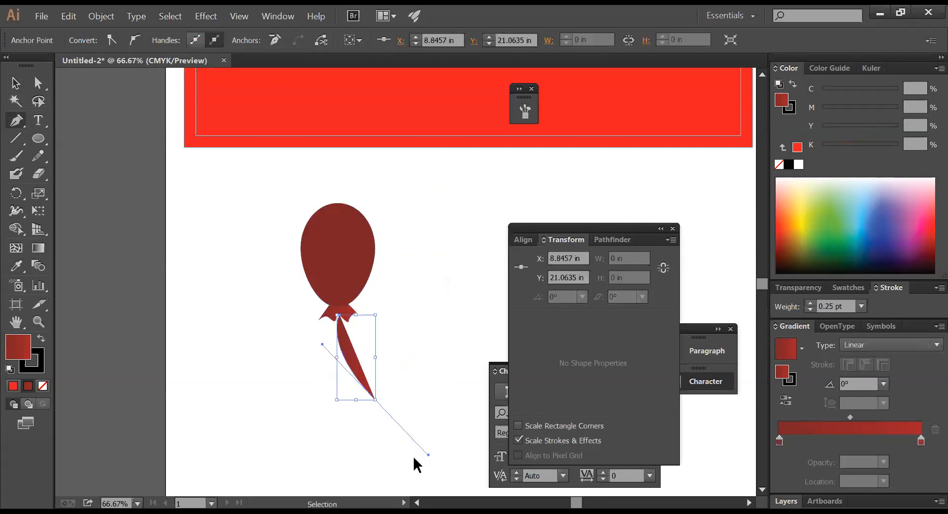
key("ctrl+z")
left_click_drag(375, 422, 421, 465)
mouse_move(370, 484)
left_mouse_down()
mouse_move(232, 321)
mouse_move(74, 317)
mouse_move(53, 398)
left_mouse_up()
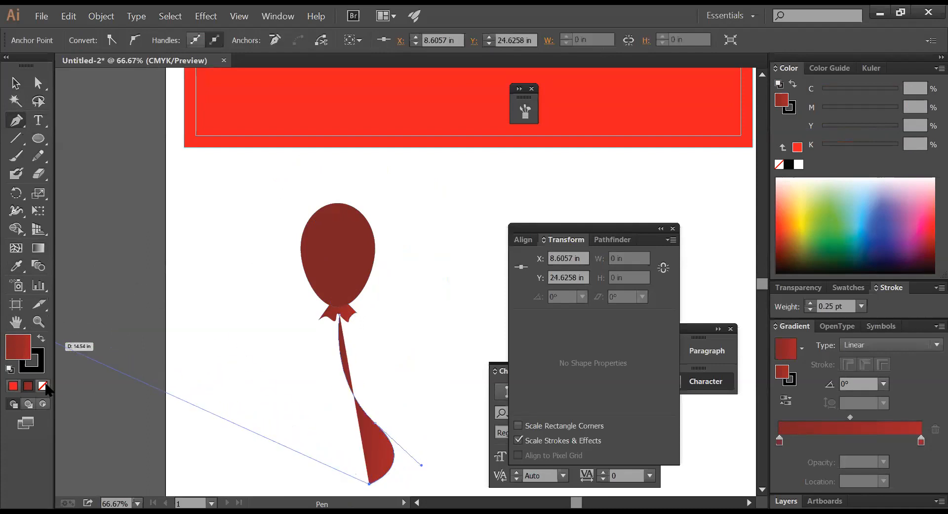
left_click(43, 386)
left_click(367, 383, "ctrl")
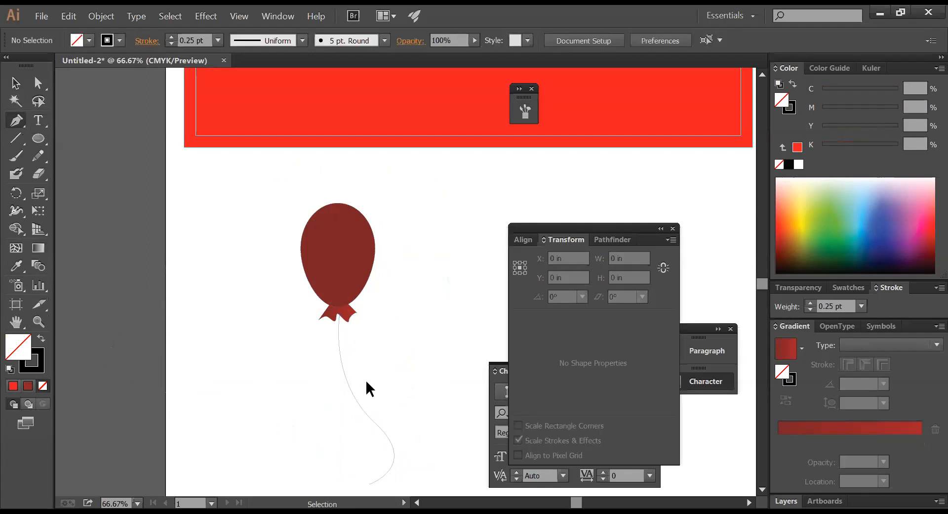
- Give the balloon string a 2 pt stroke weight
left_click(361, 402, "ctrl")
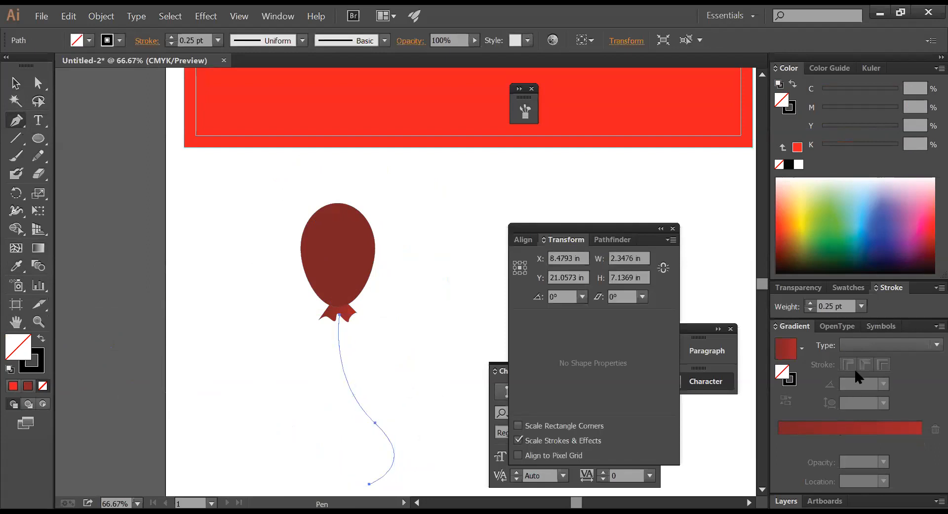
double_click(844, 305)
type("2")
key("Return")
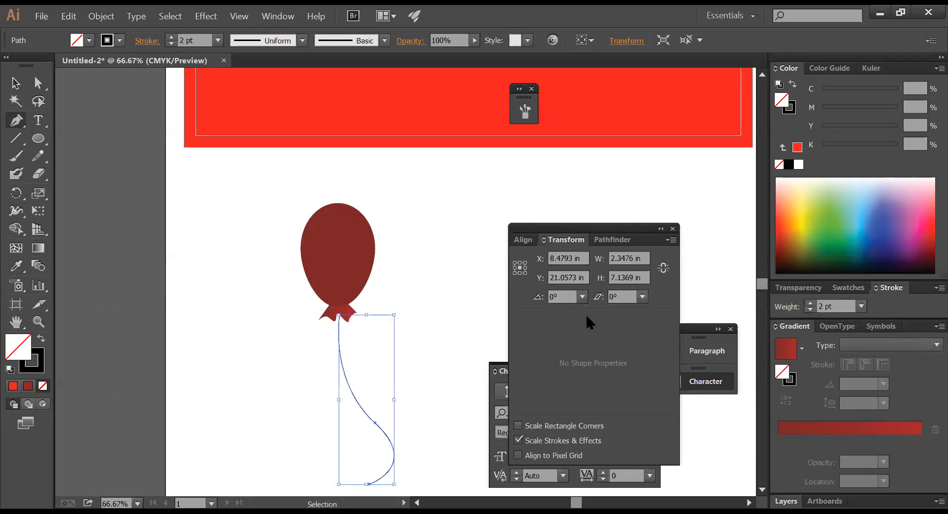
left_click(351, 338, "ctrl")
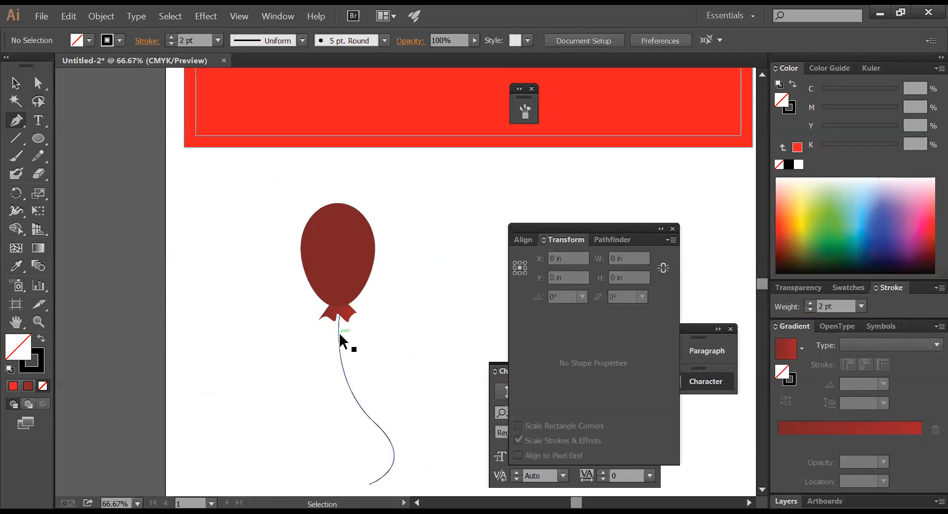
left_click(339, 327, "ctrl")
- Copy the balloon, knot and string to the right, then select the copy's right gradient stop
left_click(345, 268, "ctrl")
left_click_drag(398, 335, 277, 231)
left_click_drag(360, 258, 408, 261)
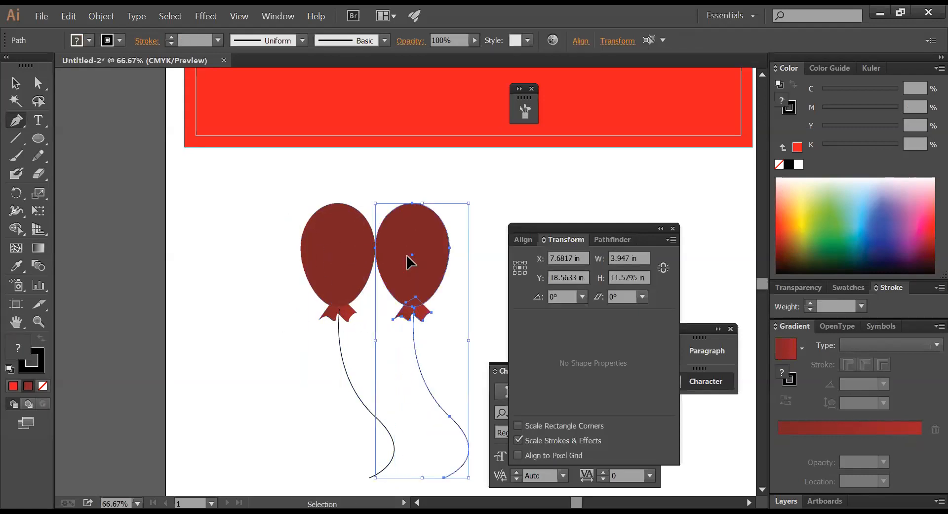
left_click(428, 237, "ctrl")
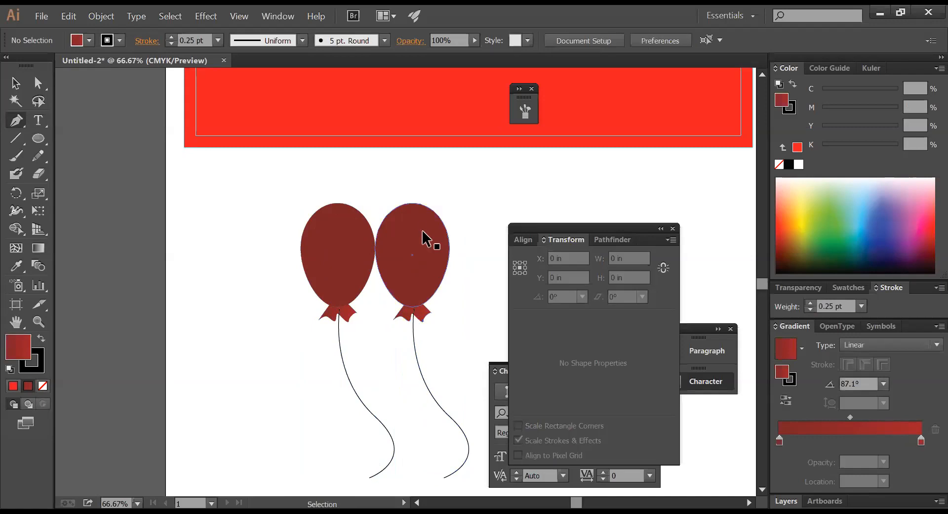
left_click(921, 439)
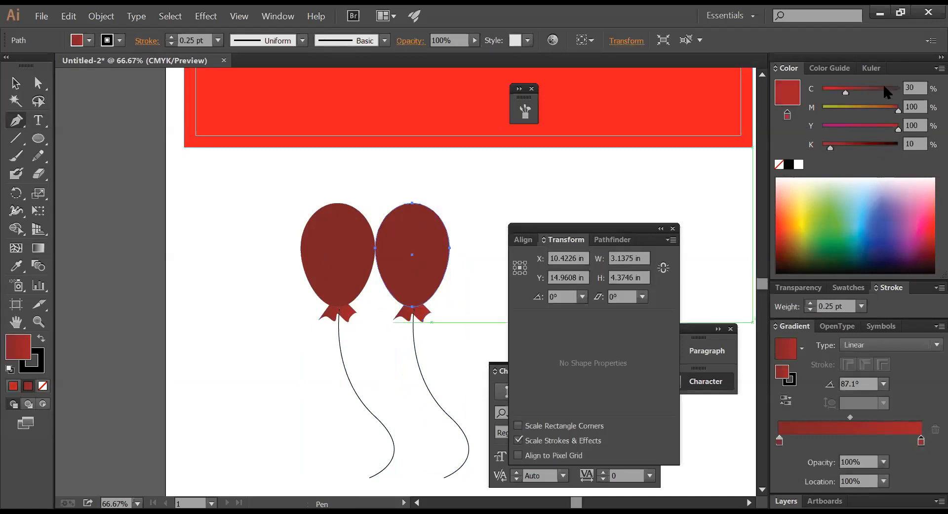
- Set both gradient stops of the right balloon to blue and run the gradient downward
left_click(897, 93)
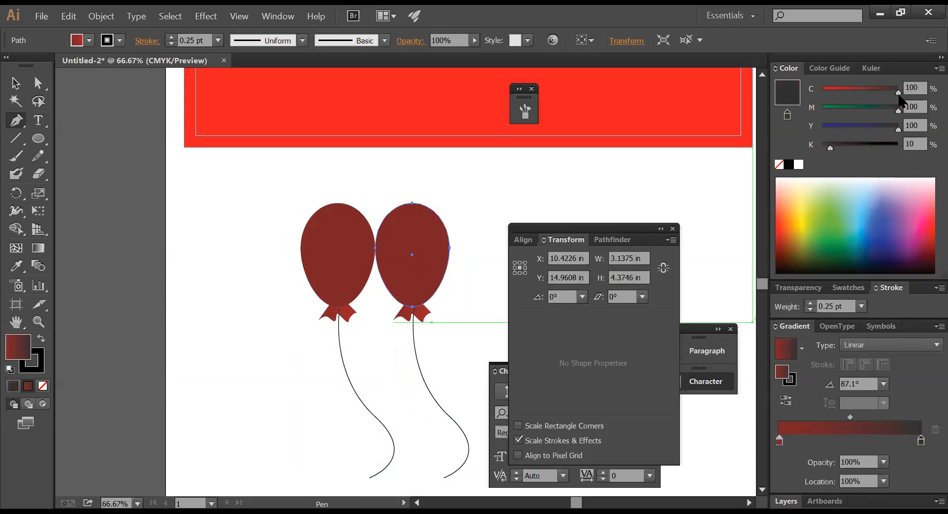
left_click_drag(898, 109, 823, 110)
left_click_drag(898, 127, 845, 107)
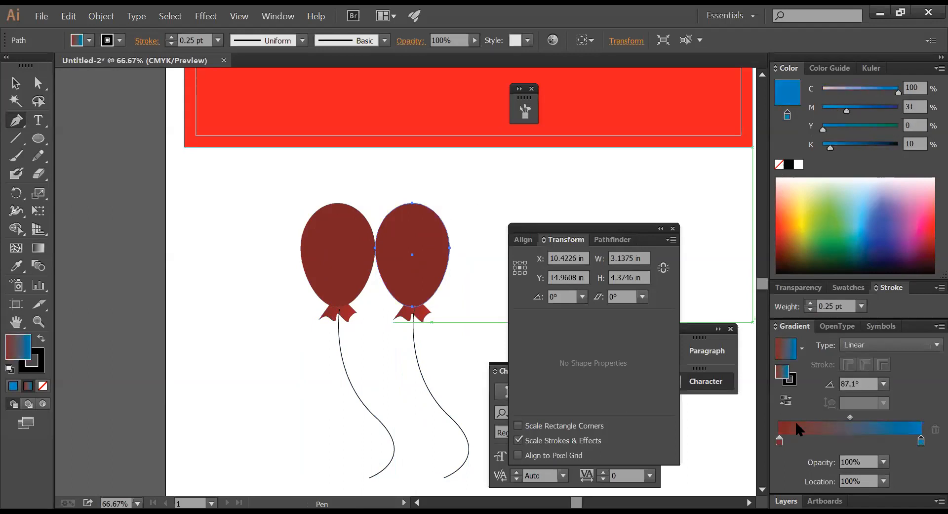
left_click(779, 439)
double_click(783, 435)
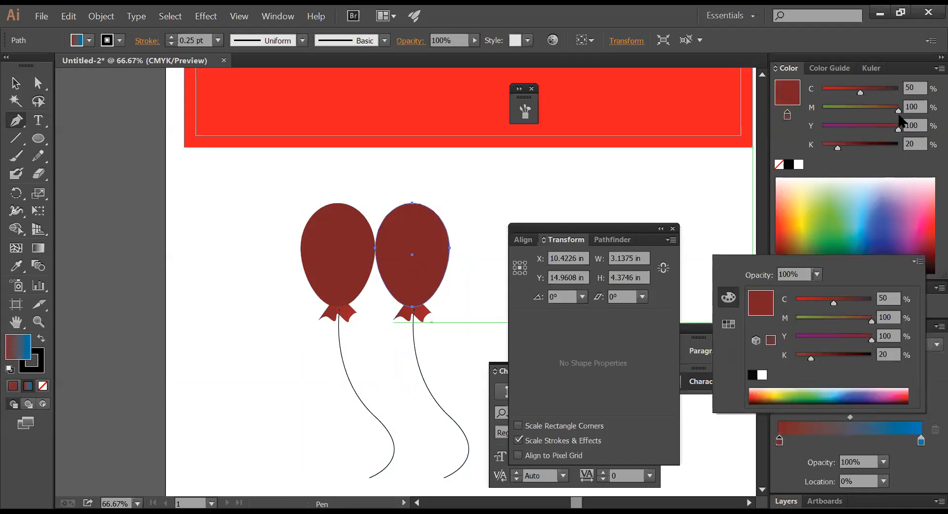
left_click(898, 110)
left_click_drag(855, 108, 823, 108)
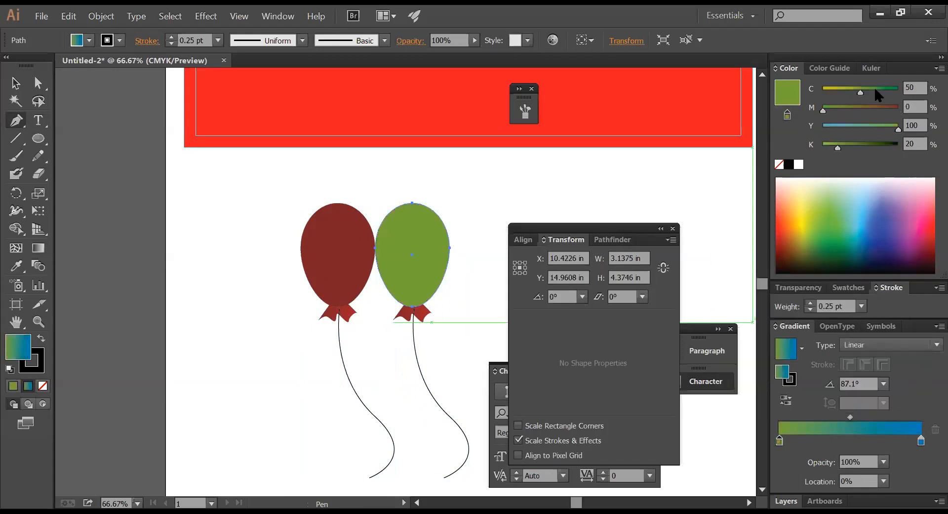
left_click_drag(897, 128, 814, 124)
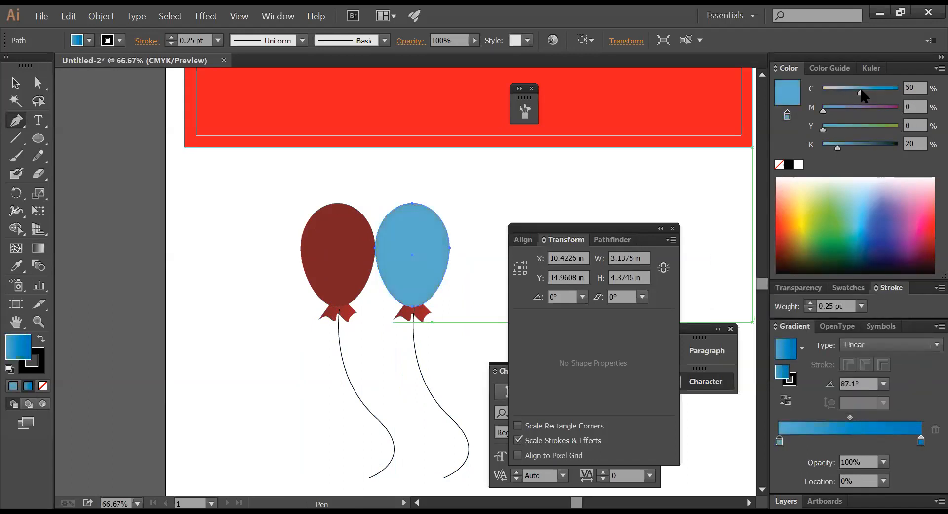
left_click_drag(861, 92, 898, 91)
left_click_drag(835, 108, 847, 107)
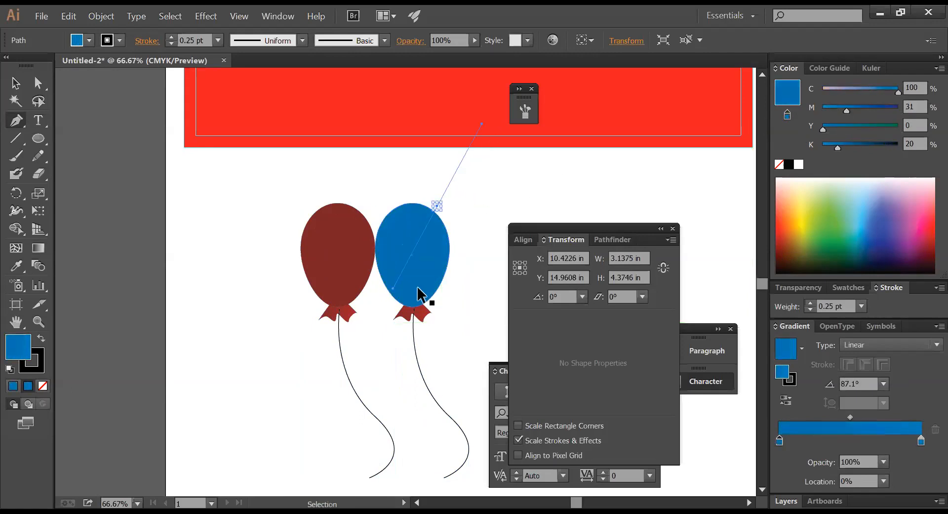
left_click(38, 248)
left_click_drag(409, 222, 407, 299)
- Eyedropper the blue onto the right balloon's knot, then select the red balloon and knot
key("v")
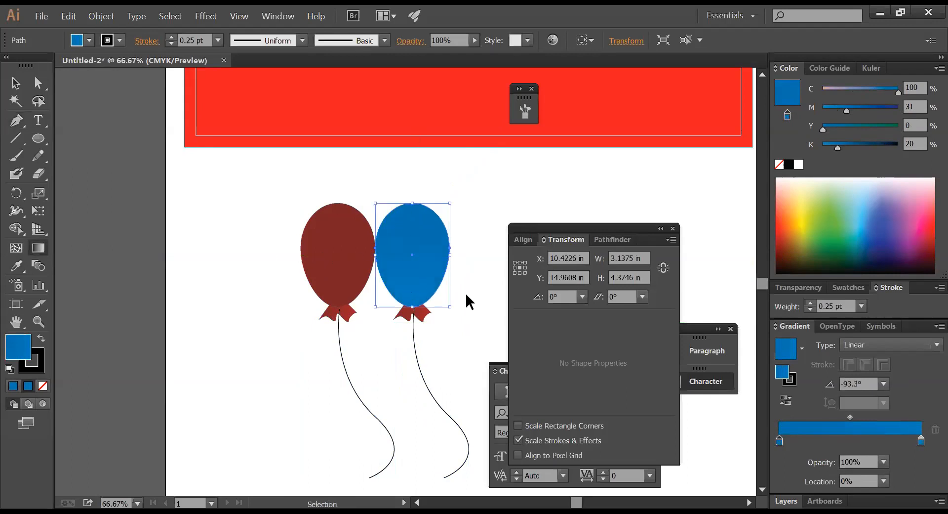
left_click(466, 293)
left_click(432, 316)
left_click(17, 266)
left_click(444, 247)
key("v")
left_click(462, 290)
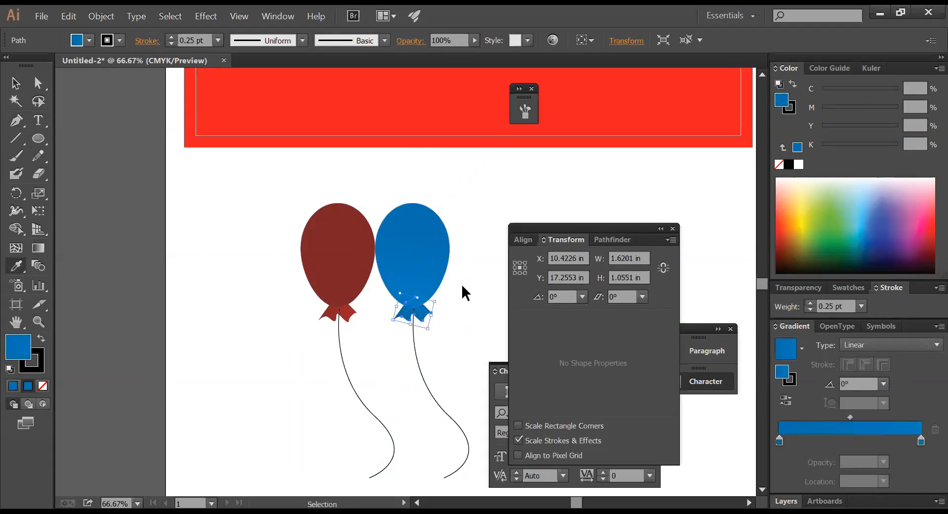
left_click(413, 265)
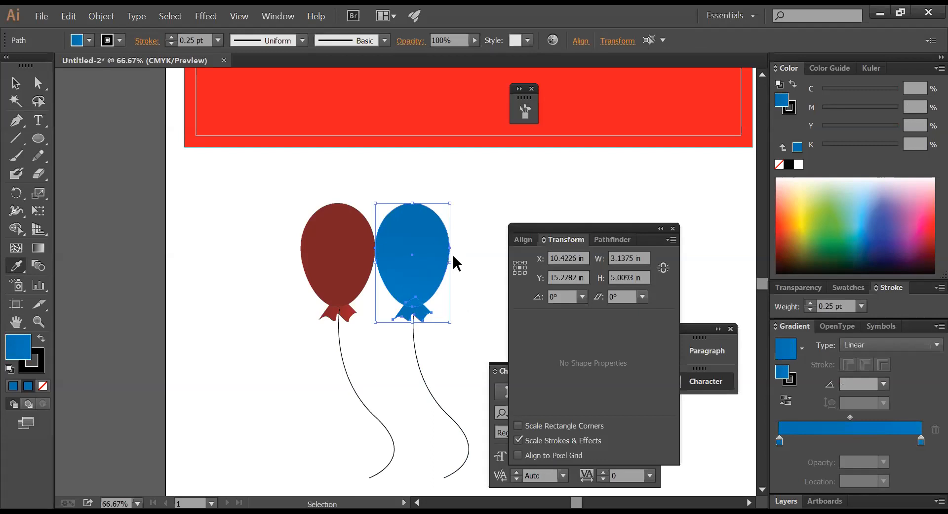
left_click_drag(243, 268, 354, 307)
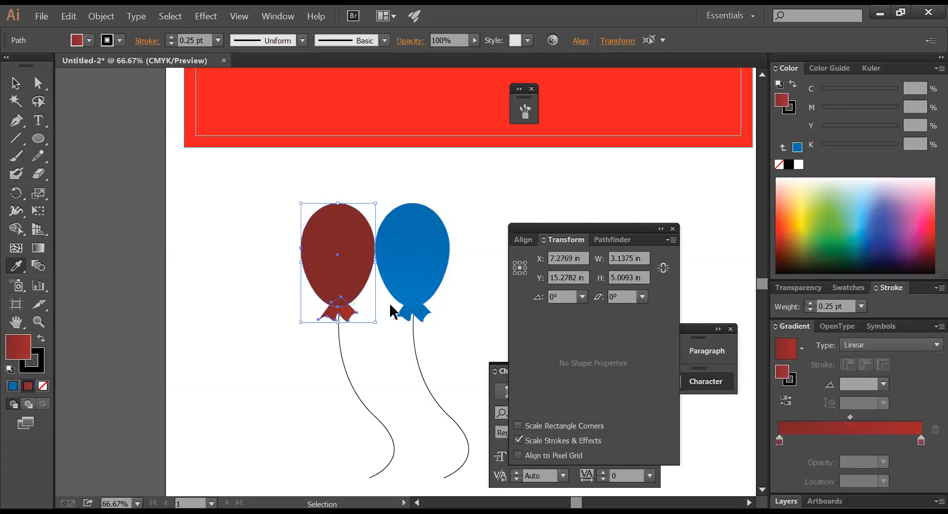
- Drag the blue balloon string's end point left toward the red balloon's string
key("i")
left_click(15, 83)
left_click(441, 299)
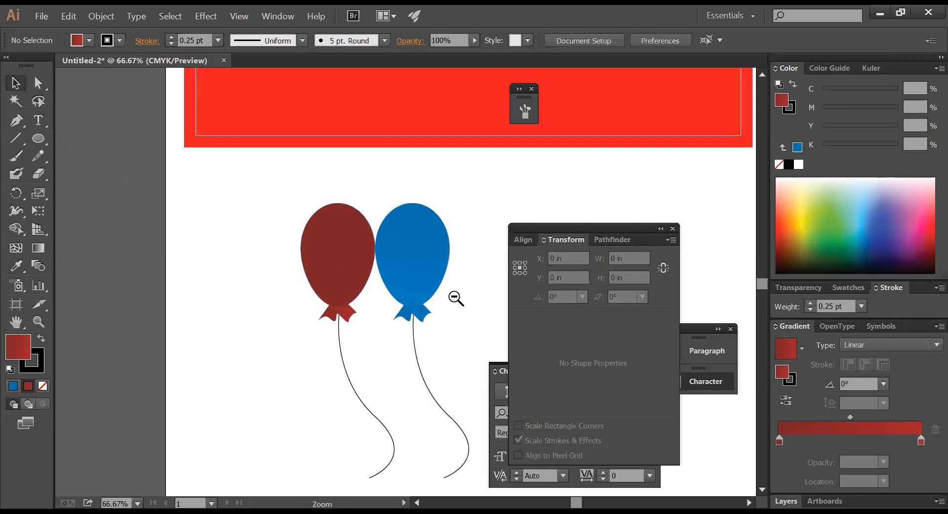
left_click(445, 297, "ctrl+alt")
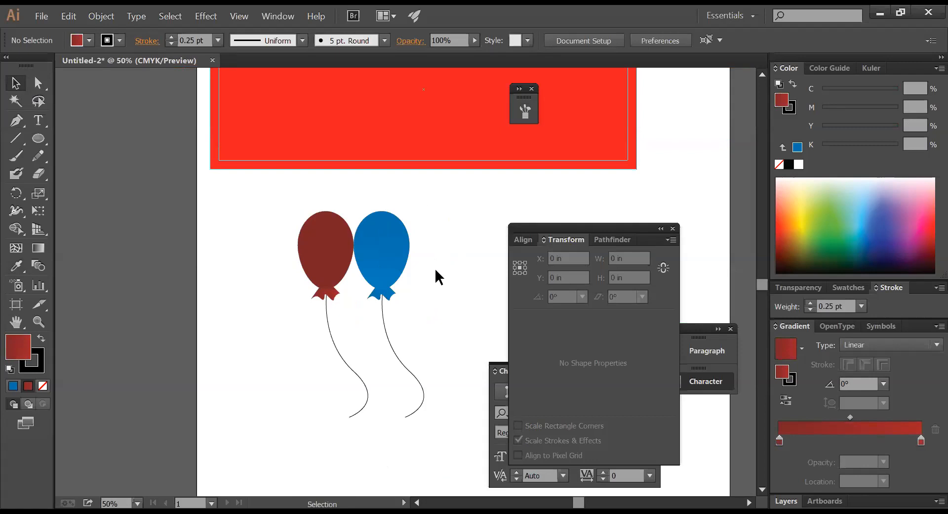
left_click_drag(390, 258, 390, 258)
left_click(409, 325)
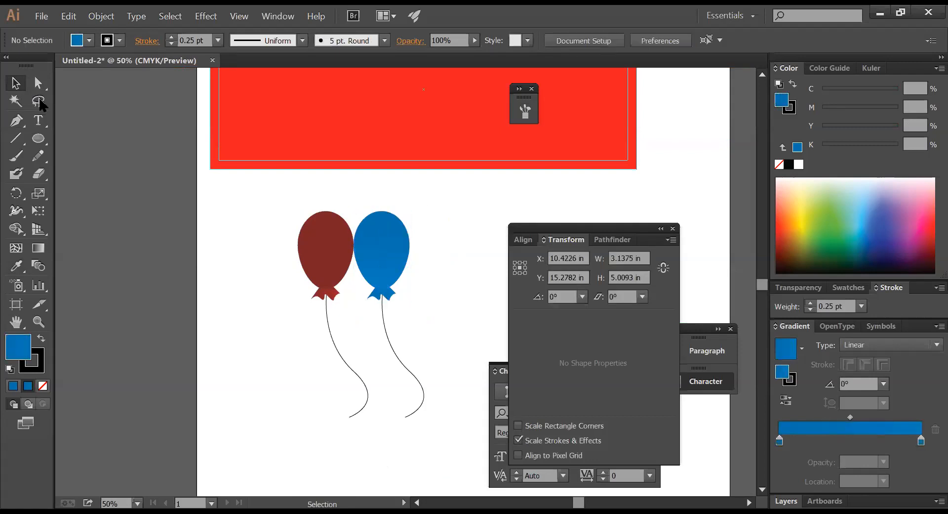
key("a")
left_click_drag(406, 417, 348, 411)
- Reshape the blue string's lower anchor into a wavy curve, then view the whole page
left_click(426, 358)
left_click_drag(429, 381, 383, 358)
left_click(416, 373)
left_click(432, 389)
left_click(451, 321)
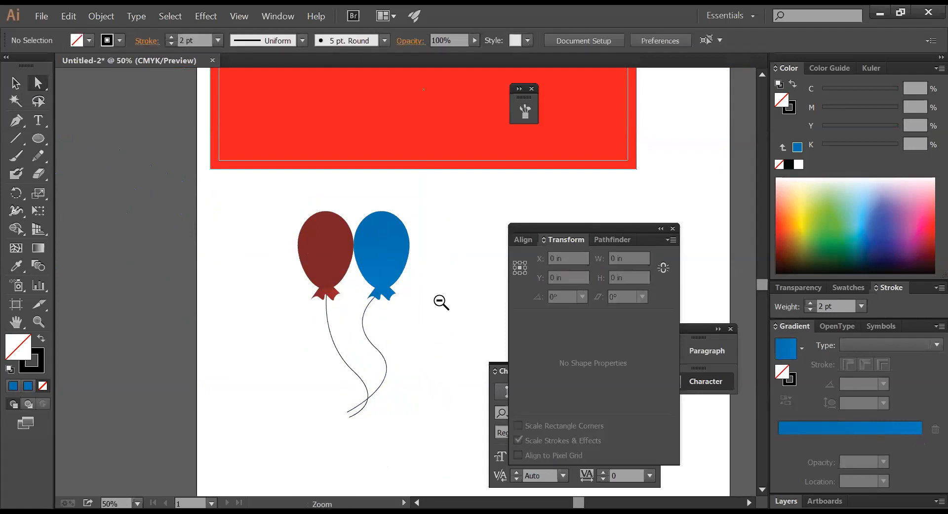
left_click(441, 303, "ctrl+alt")
left_click_drag(427, 275, 415, 316)
left_click(316, 301)
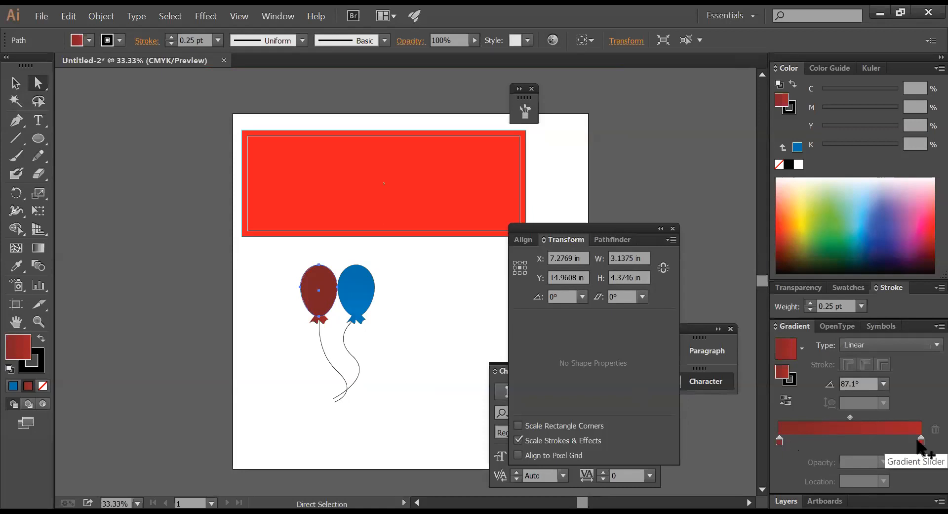
- Zoom in on the two balloons and run the red balloon's gradient downward
left_click(863, 440)
key("ctrl+space")
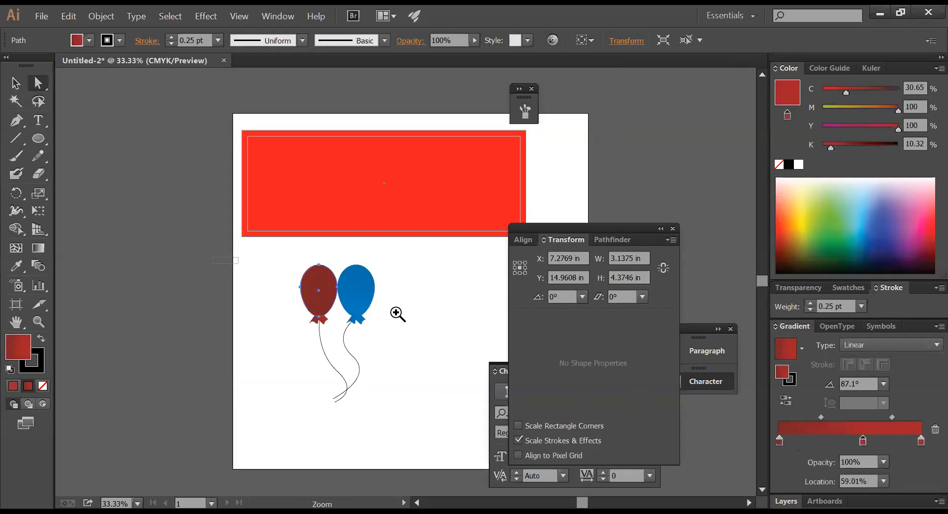
left_click_drag(234, 260, 508, 367)
key("ctrl+z")
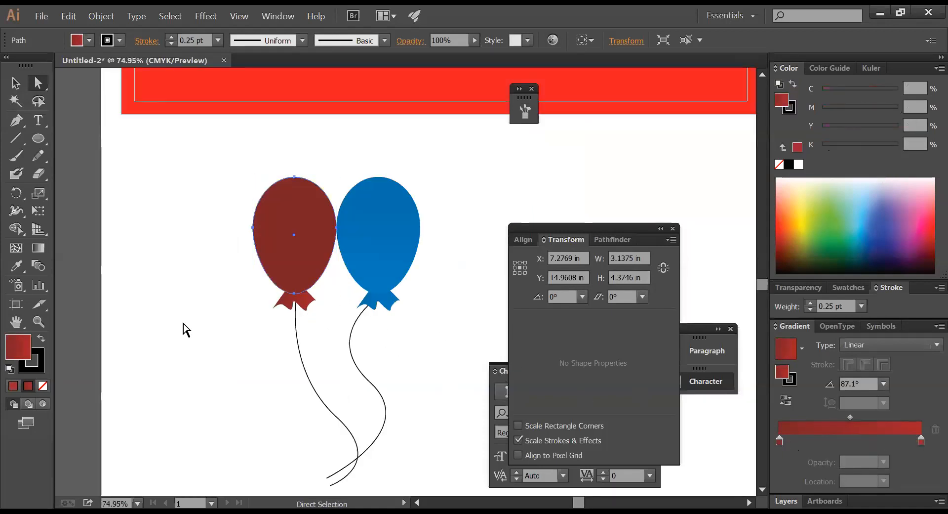
left_click(46, 249)
key("a")
key("g")
left_click_drag(298, 191, 303, 269)
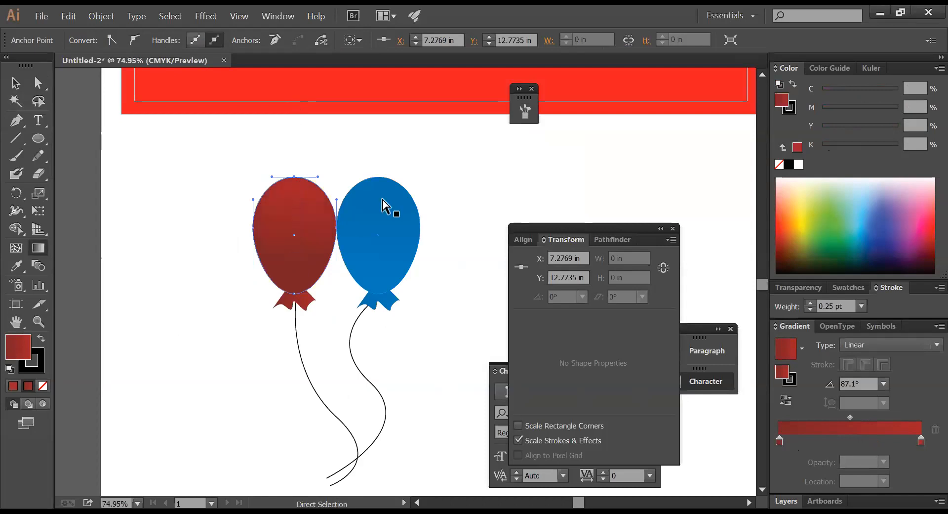
- Set the red balloon's gradient top to bottom and angle its knot's gradient diagonally
left_click(310, 213)
key("g")
left_click_drag(296, 210, 291, 280)
key("v")
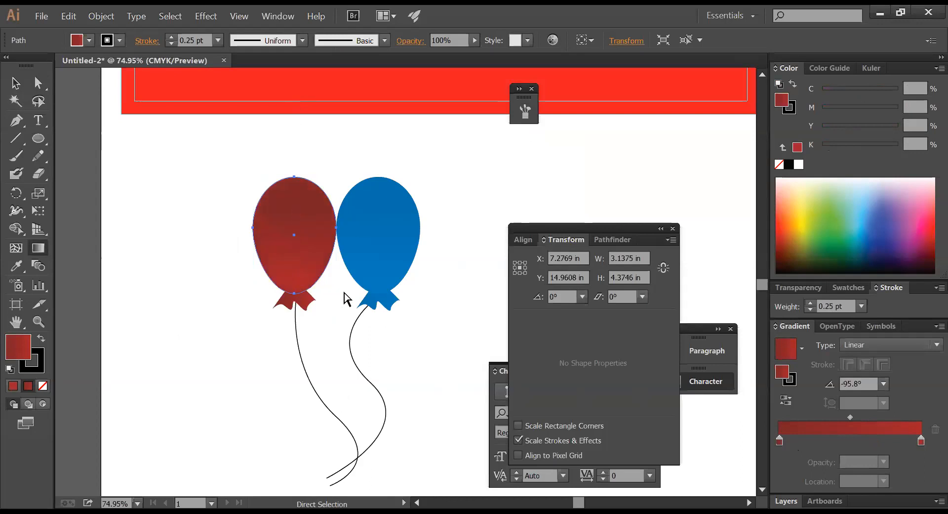
left_click(345, 297)
left_click(311, 309)
left_click(305, 300)
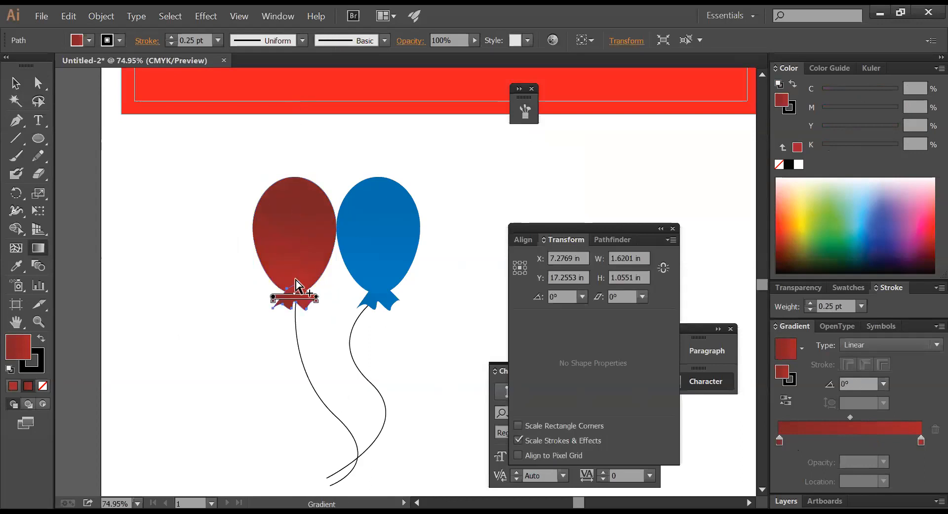
mouse_move(298, 285)
left_mouse_down()
mouse_move(316, 315)
mouse_move(295, 283)
left_mouse_up()
left_click(332, 317, "ctrl")
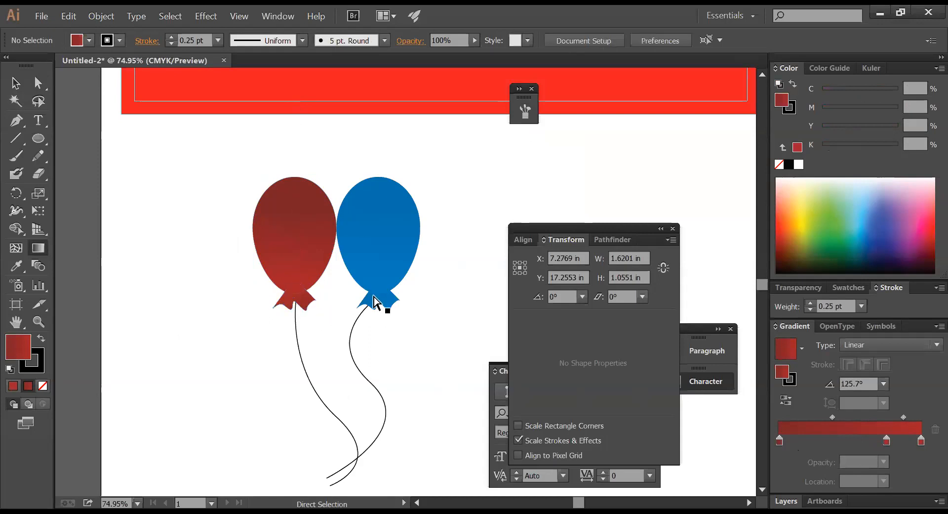
- Run the blue balloon's gradient nearly vertically through its body, then zoom out
left_click(374, 269, "ctrl")
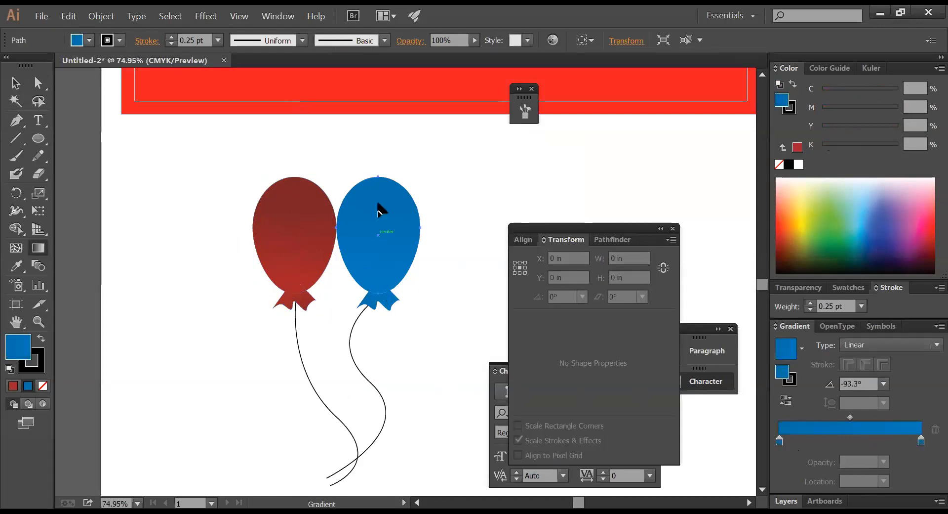
left_click_drag(381, 201, 377, 252)
left_click_drag(379, 203, 381, 183)
left_click(445, 199, "ctrl")
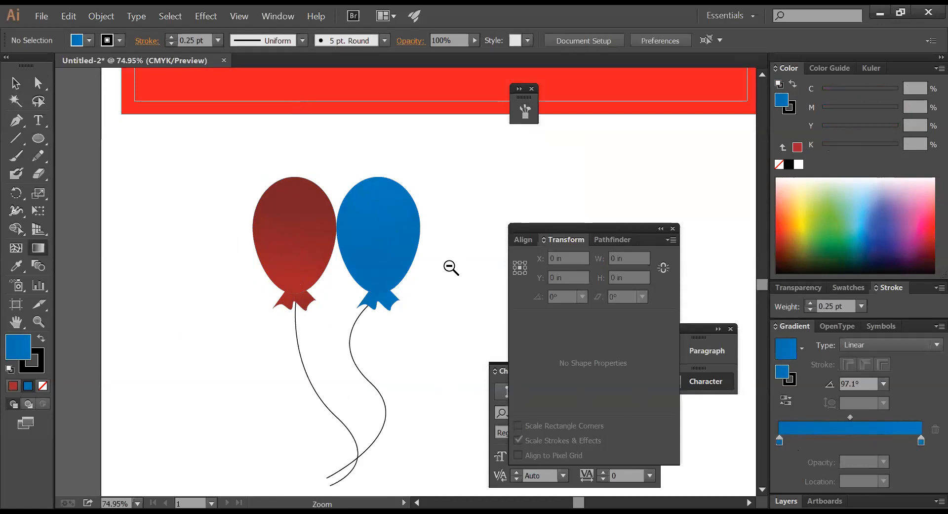
left_click(450, 266, "ctrl+alt")
left_click(450, 267, "ctrl+alt")
left_click_drag(380, 295, 435, 305)
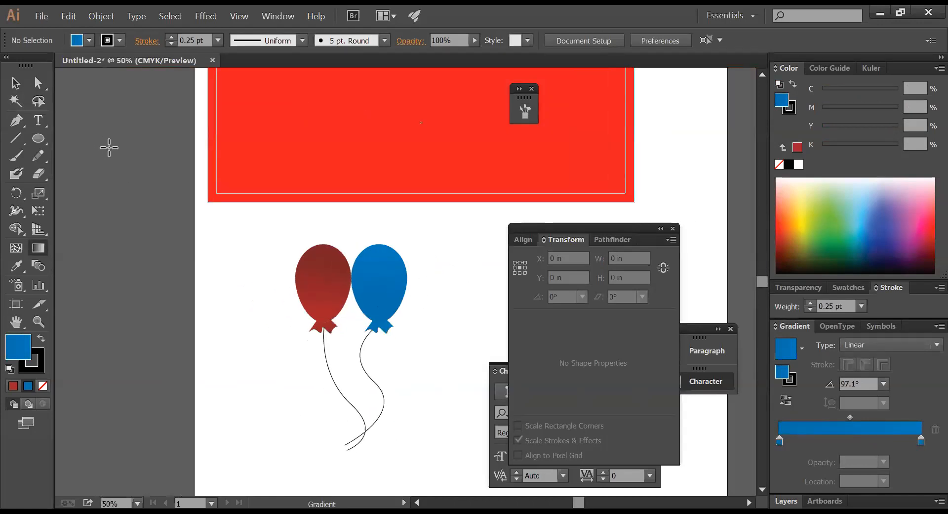
left_click(18, 83)
left_click_drag(419, 220, 379, 325)
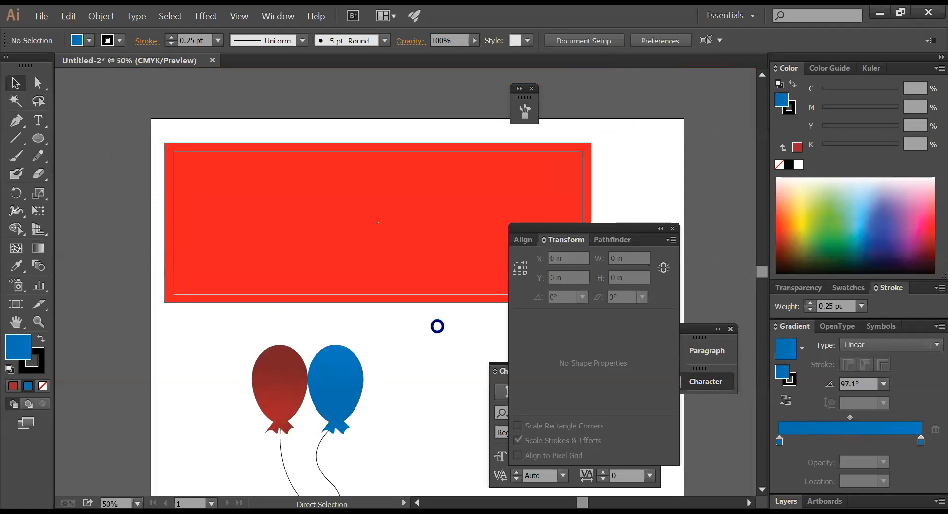
- Save the artwork as p-7 in the Desktop's Project folder
key("ctrl+s")
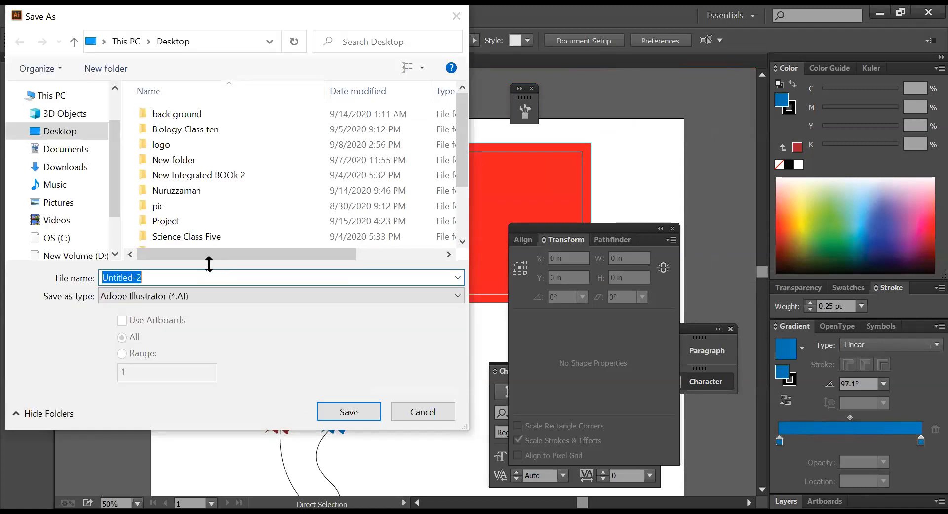
double_click(169, 221)
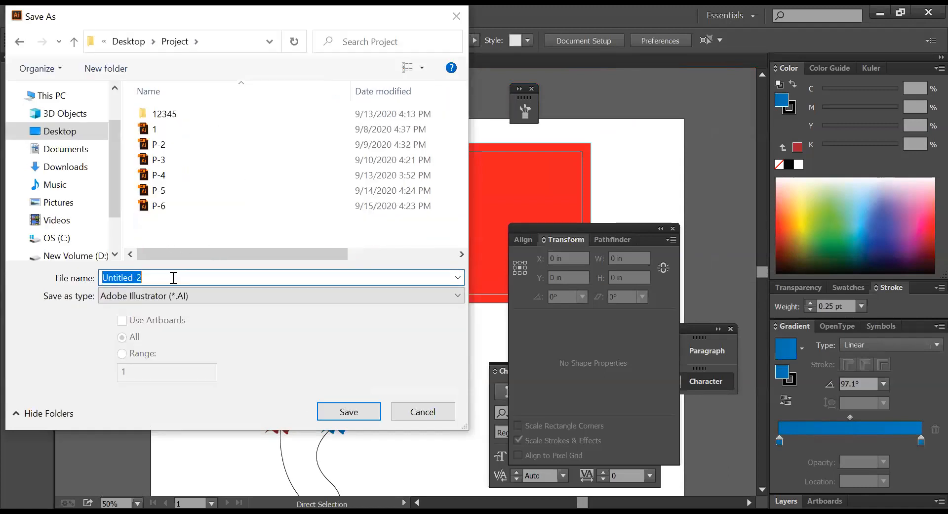
type("p-7")
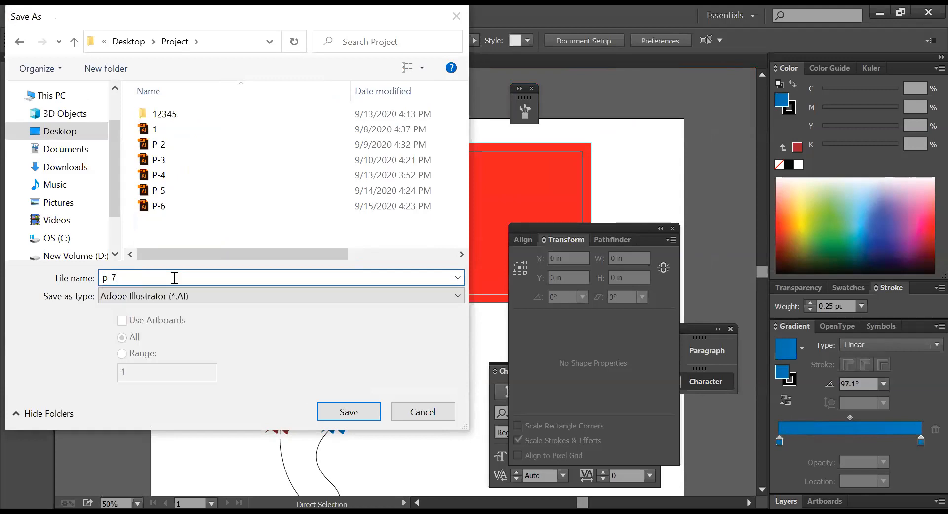
key("Return")
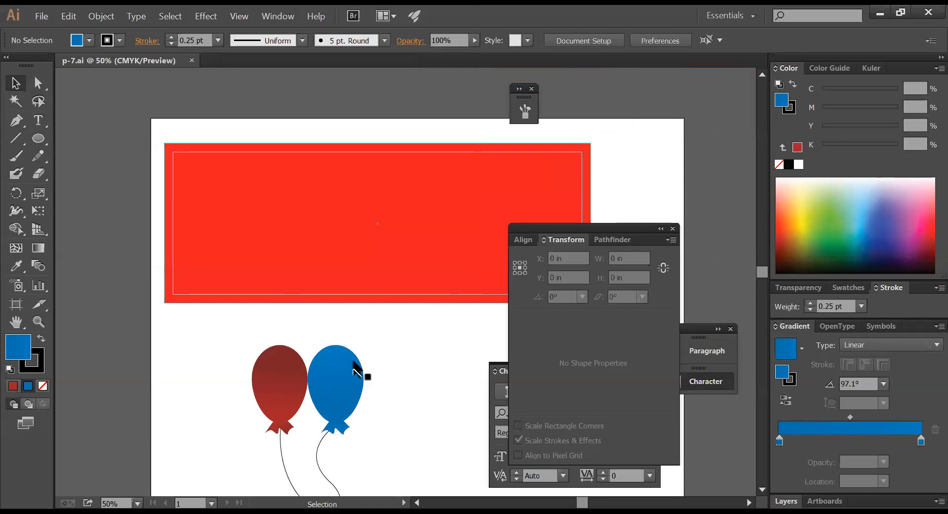
- Place a mirrored copy of the blue balloon to the left of the red balloon
left_click(391, 377, "ctrl+alt")
left_click_drag(390, 371, 373, 355)
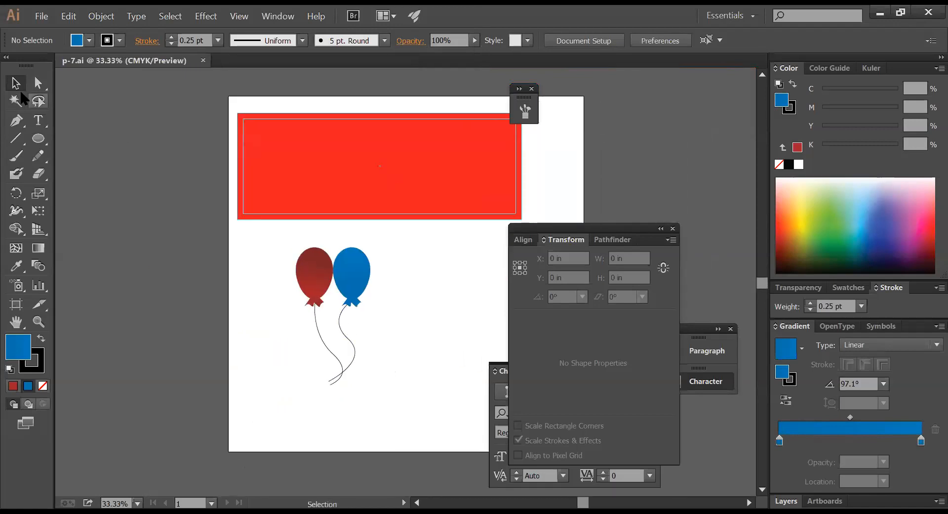
left_click(361, 293)
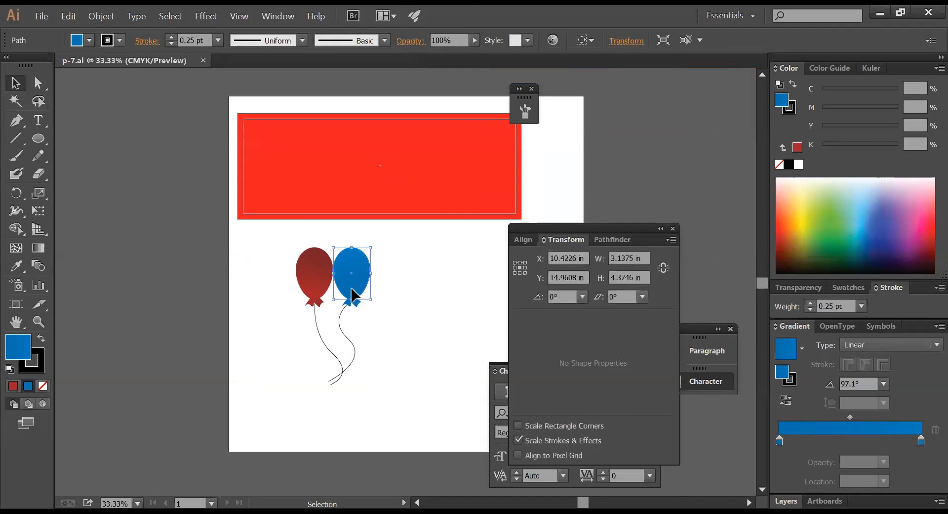
left_click(341, 231)
left_click_drag(366, 300, 303, 286)
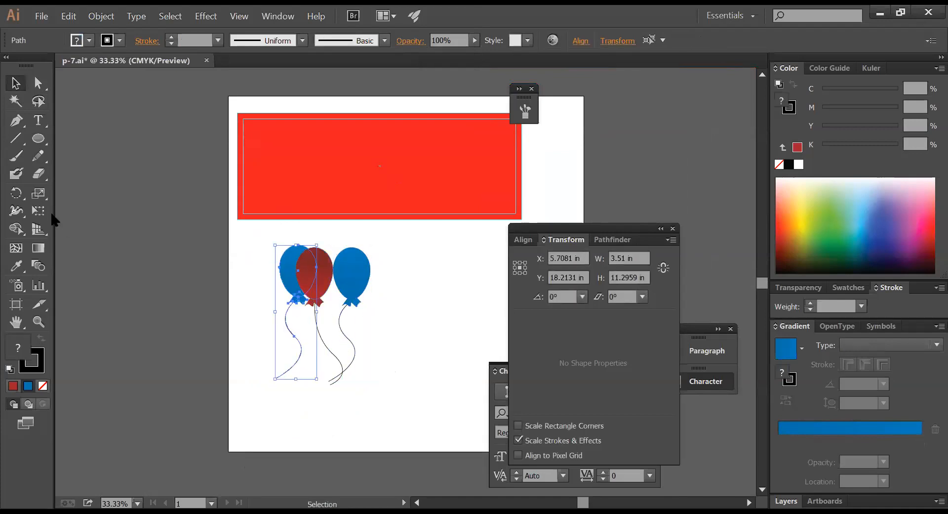
left_click(17, 193)
left_click_drag(55, 213, 55, 211)
key("Return")
key("Return")
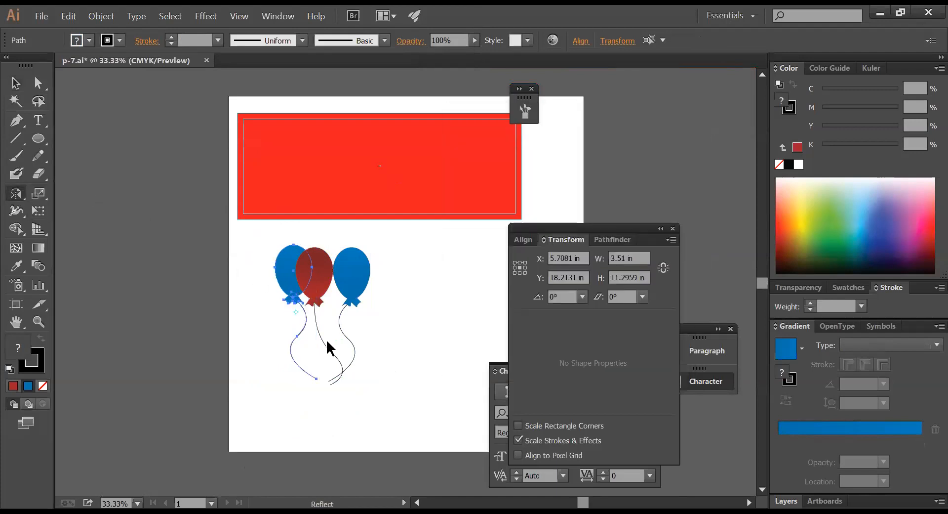
- Lower the left blue balloon and rotate it so it tilts outward
left_click_drag(354, 381, 382, 367)
key("ctrl+z")
left_click_drag(295, 301, 293, 328)
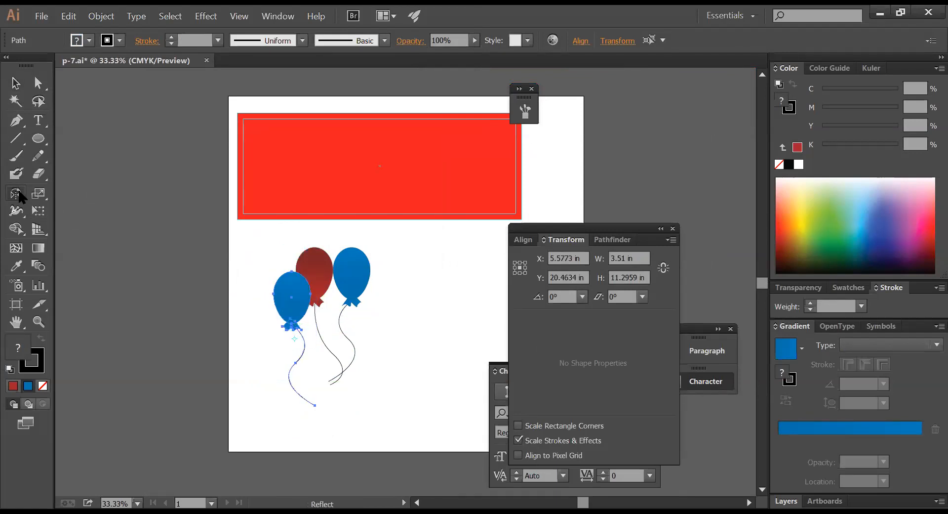
left_click_drag(15, 194, 75, 193)
left_click_drag(328, 408, 324, 388)
left_click_drag(281, 306, 285, 291)
left_click(396, 338, "ctrl")
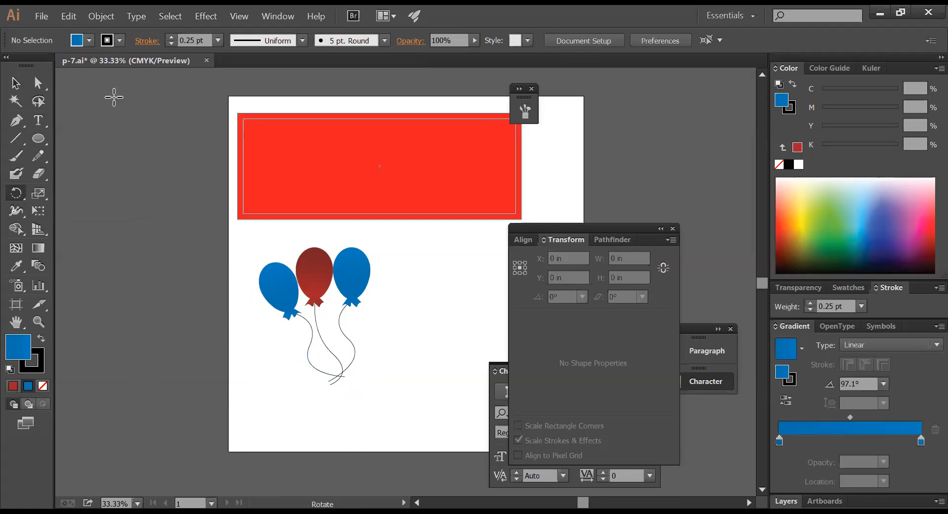
left_click(15, 83)
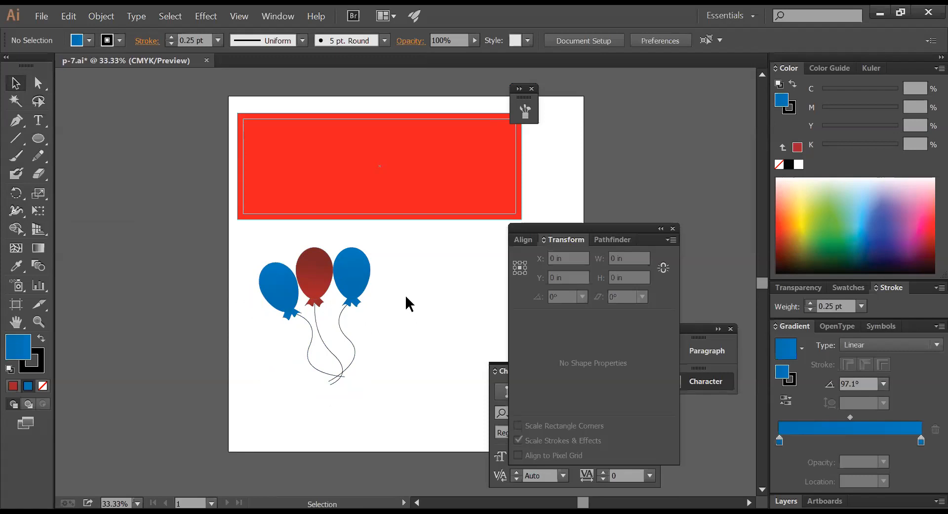
- Scale the three balloons down and move them up-right toward the banner
left_click_drag(394, 385, 267, 247)
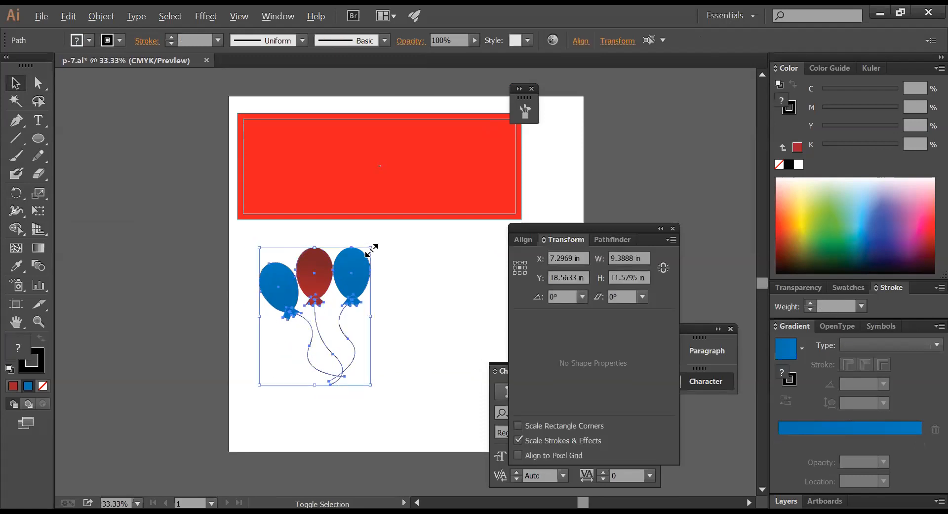
left_click_drag(371, 249, 399, 224)
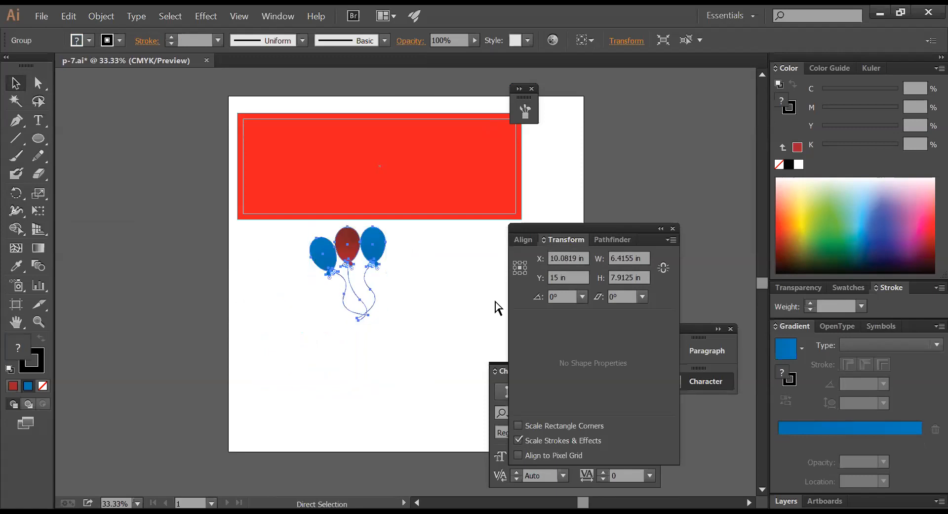
left_click(462, 279)
- Frame the banner and balloons in the view and save p-7.ai
key("ctrl+space")
left_click_drag(227, 106, 591, 273)
key("Tab")
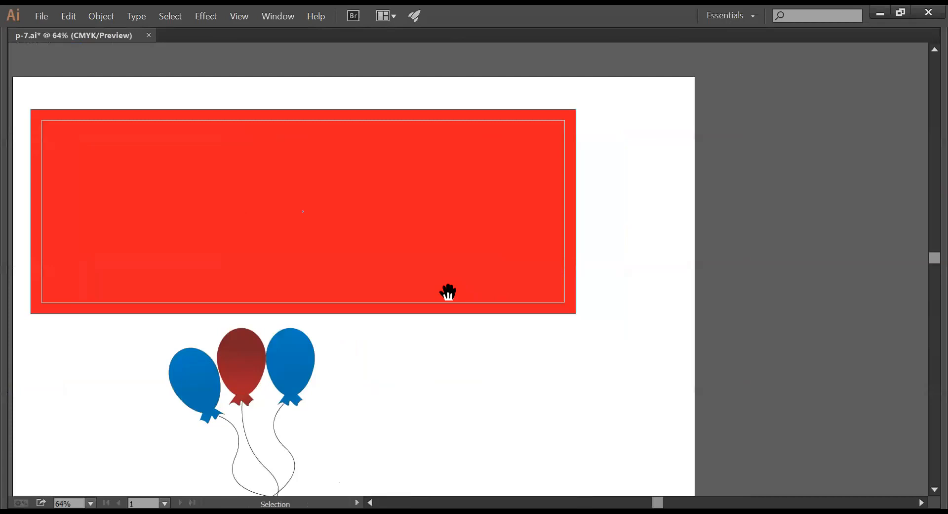
left_click_drag(433, 299, 515, 307)
left_click_drag(488, 354, 499, 406)
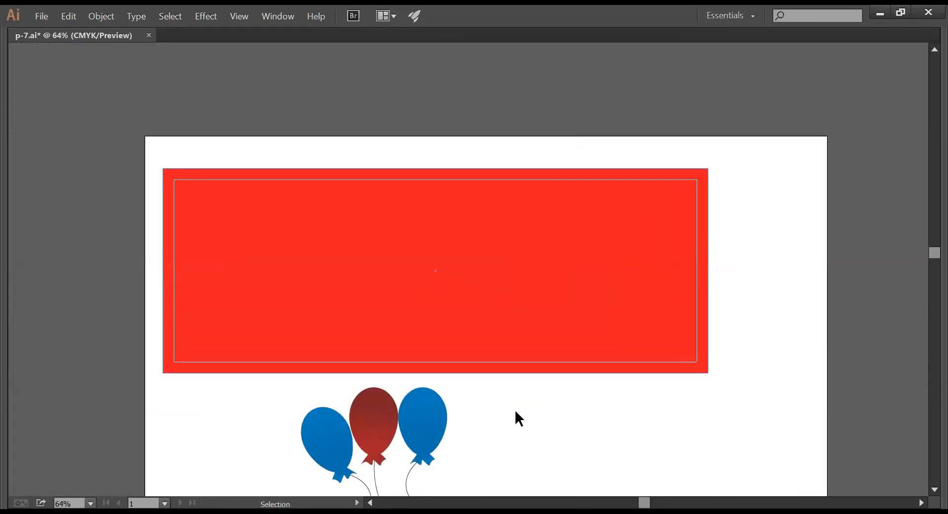
key("Tab")
left_click_drag(446, 370, 306, 217)
key("ctrl+s")
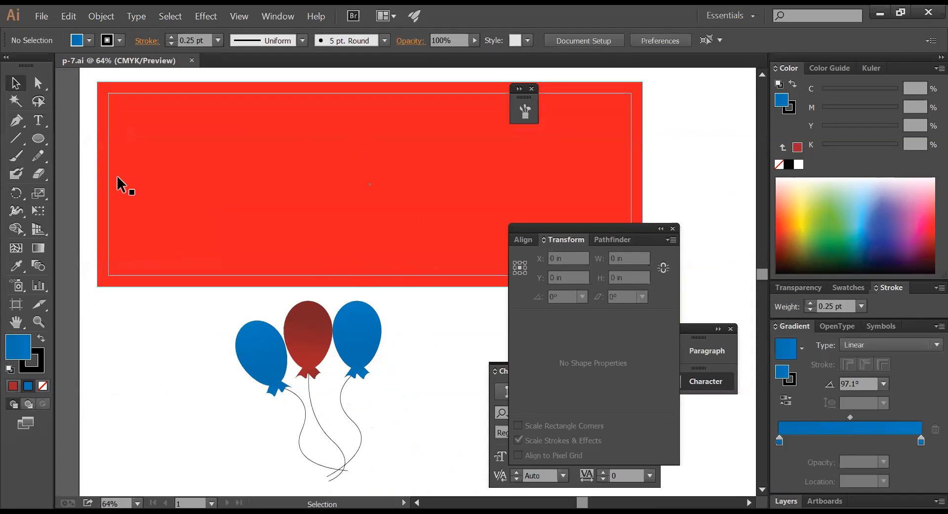
- Draw a circle on the red banner, resize and position it, and fill it white
left_click(35, 139)
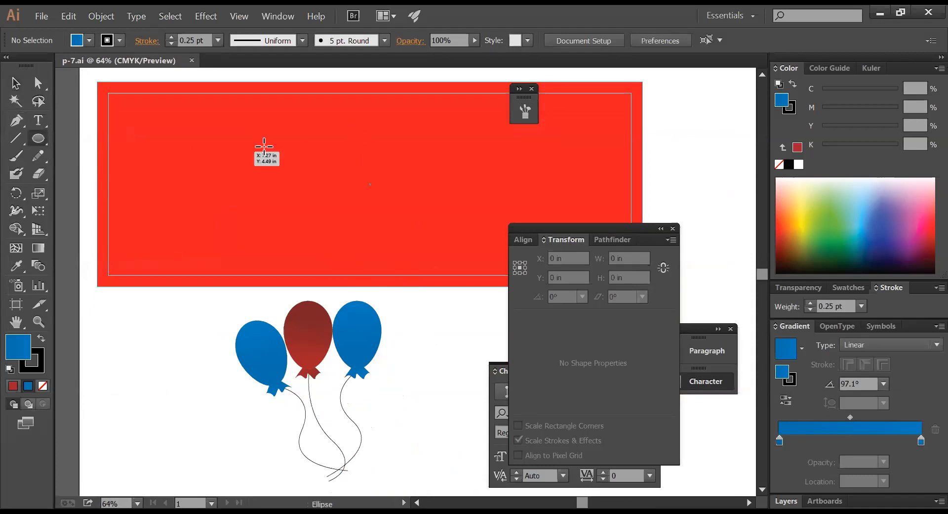
left_click_drag(315, 92, 458, 270)
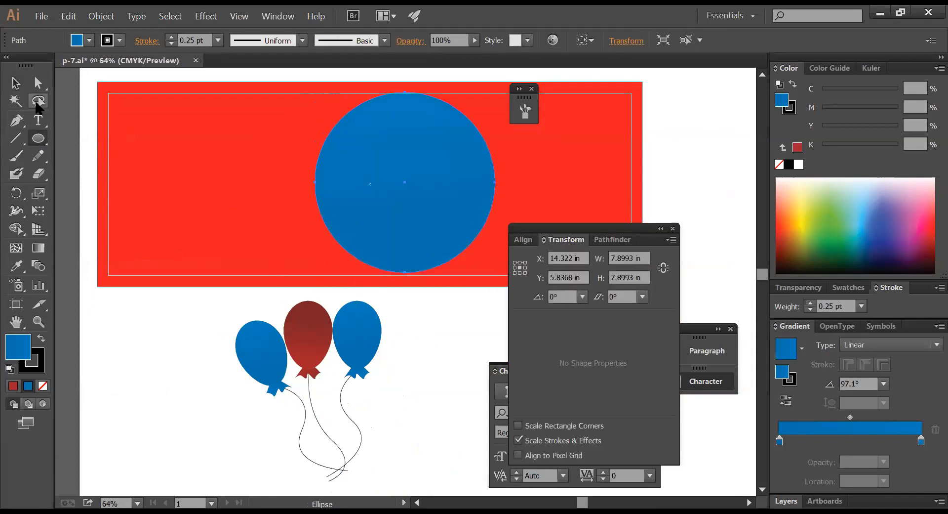
left_click(16, 83)
left_click_drag(418, 194, 382, 198)
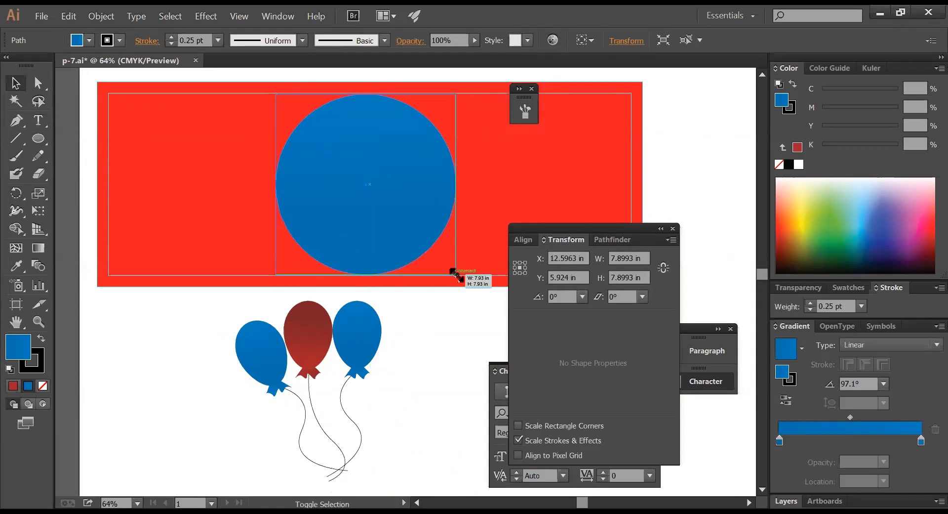
mouse_move(457, 276)
left_mouse_down()
mouse_move(430, 227)
mouse_move(409, 227)
left_mouse_up()
left_click_drag(333, 160, 342, 163)
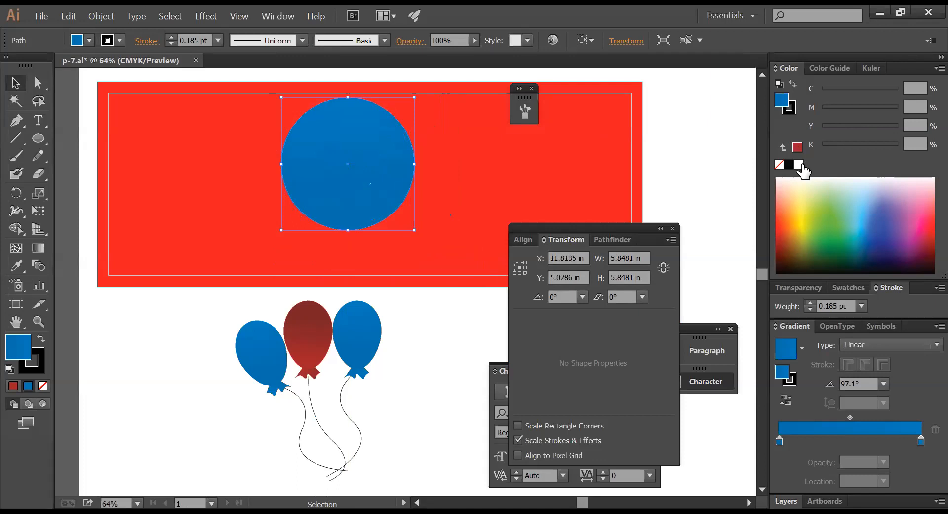
left_click(800, 166)
left_click(407, 372)
- Shrink the balloon group, move it onto the banner's left side, and tilt it counterclockwise
left_click_drag(362, 390, 217, 314)
left_click_drag(383, 299, 370, 330)
left_click_drag(339, 360, 299, 169)
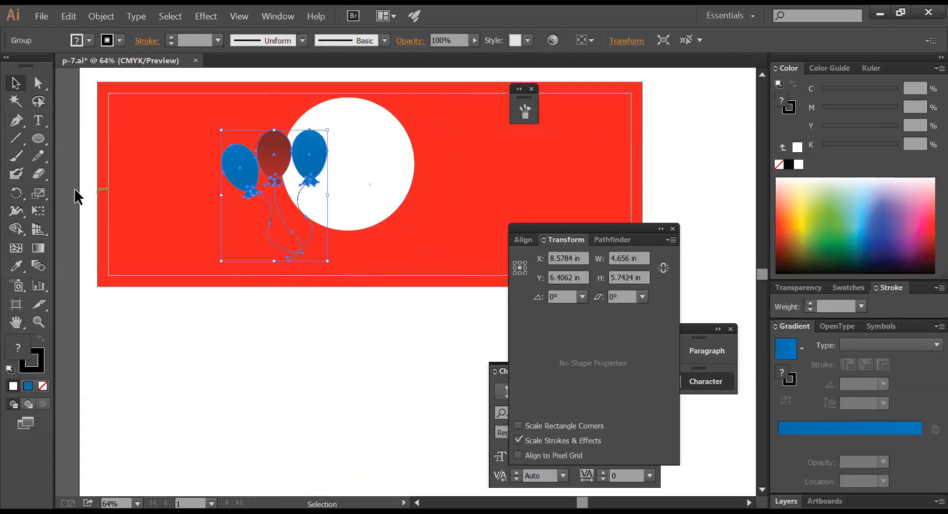
left_click(16, 193)
left_click_drag(255, 335, 283, 335)
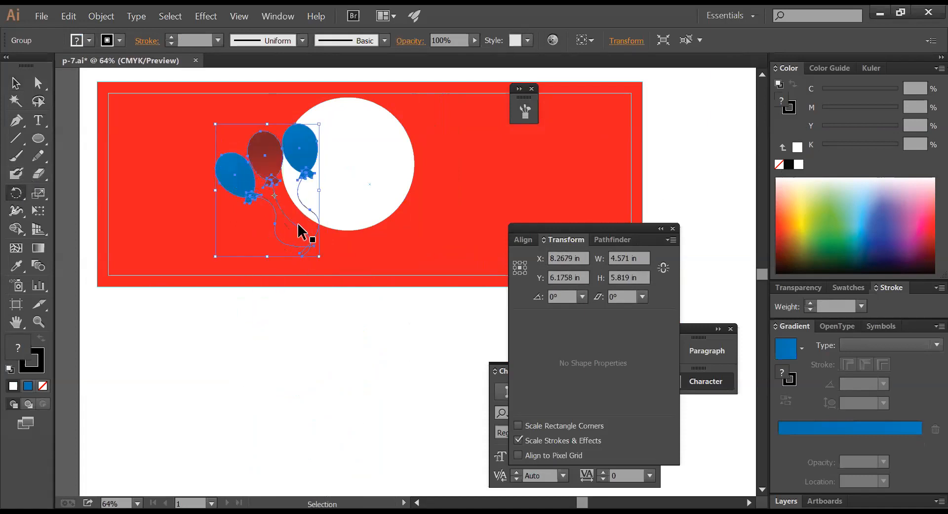
left_click_drag(297, 227, 286, 212)
left_click(364, 201, "ctrl")
- Fill the duplicate circle black, bring the white circle to front, and offset the black one down-right
left_click(23, 86)
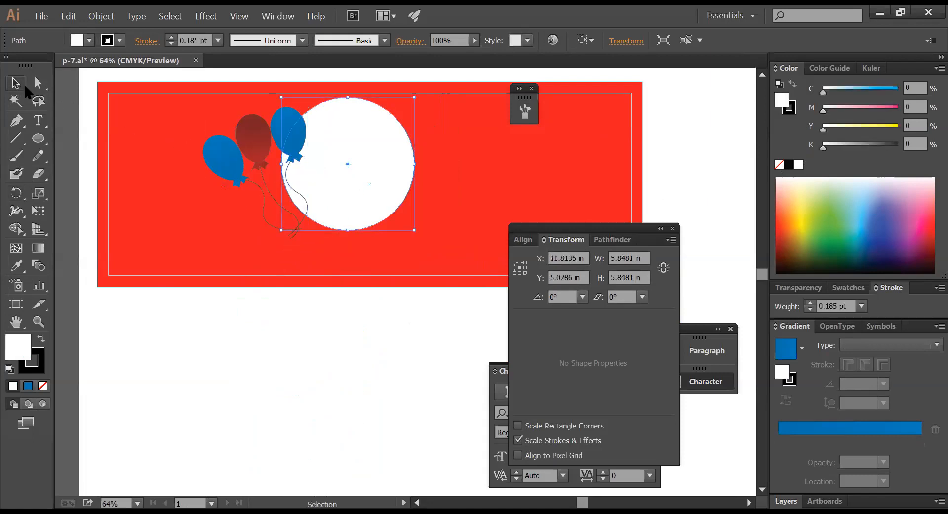
left_click_drag(352, 186, 375, 200)
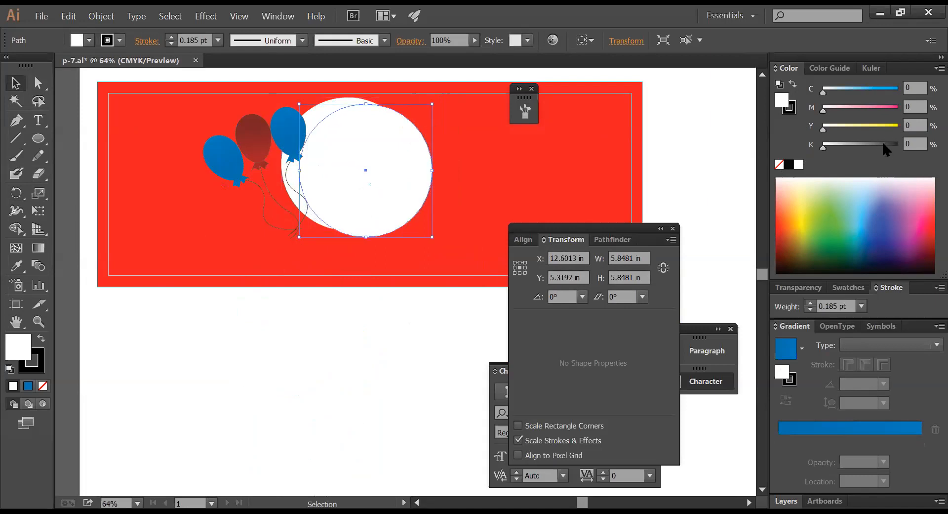
left_click_drag(887, 147, 904, 147)
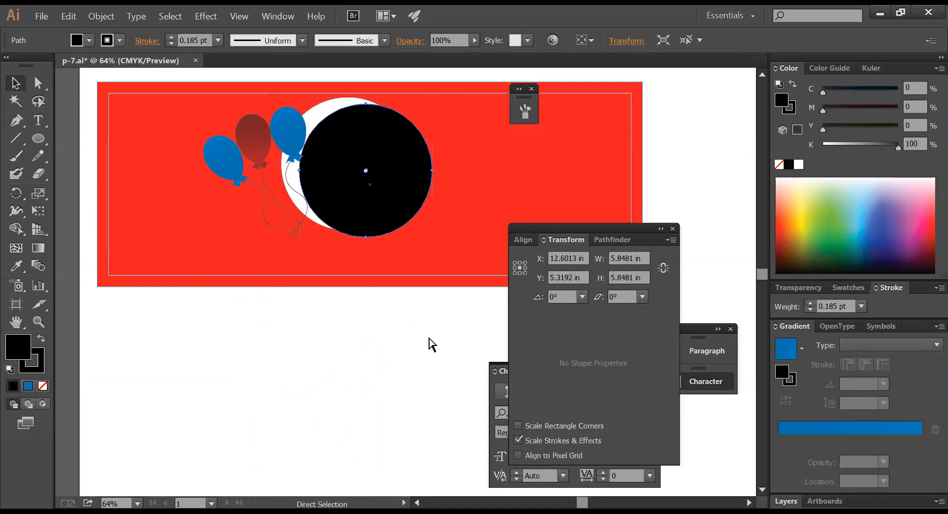
left_click(353, 97)
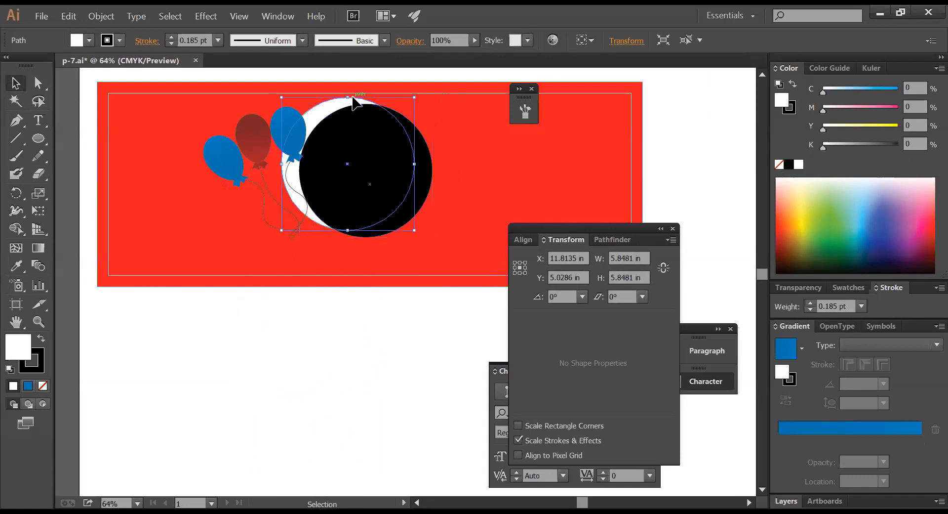
key("ctrl+shift+]")
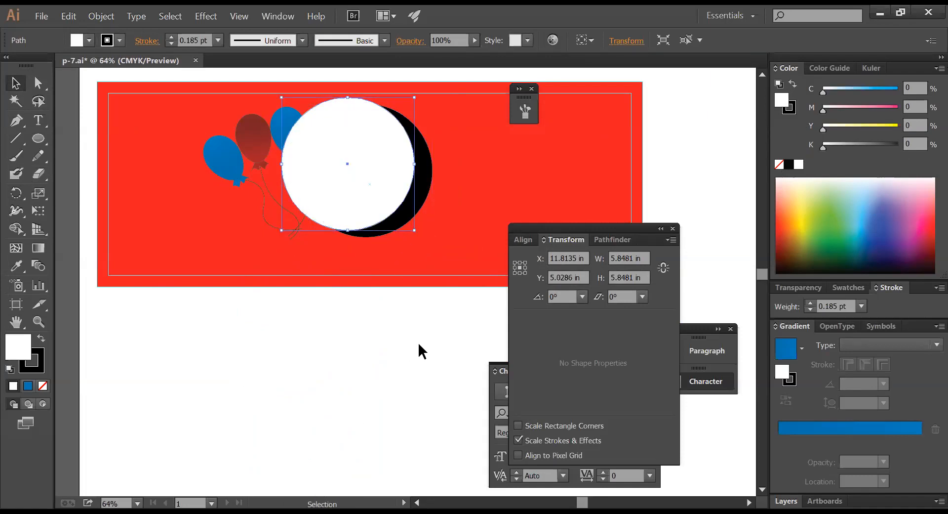
left_click(419, 349)
mouse_move(417, 218)
left_mouse_down()
mouse_move(418, 194)
mouse_move(418, 206)
left_mouse_up()
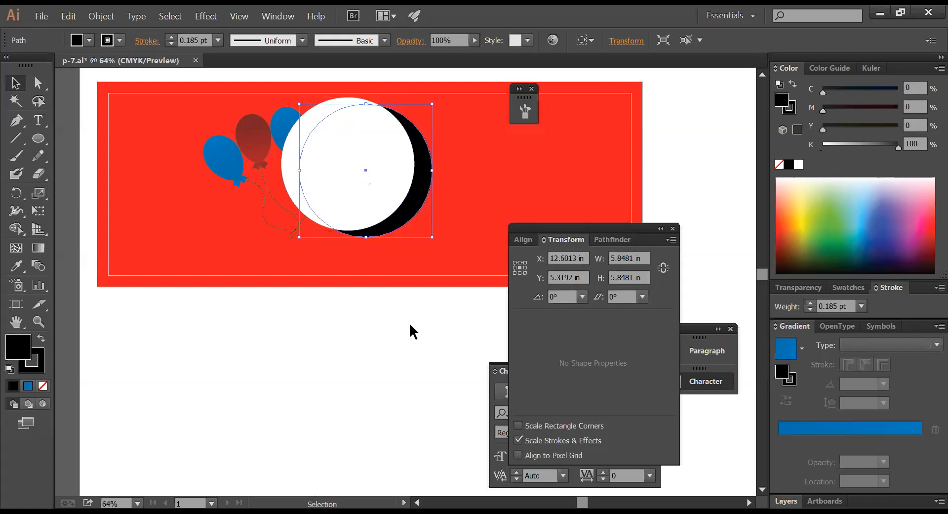
left_click(412, 331)
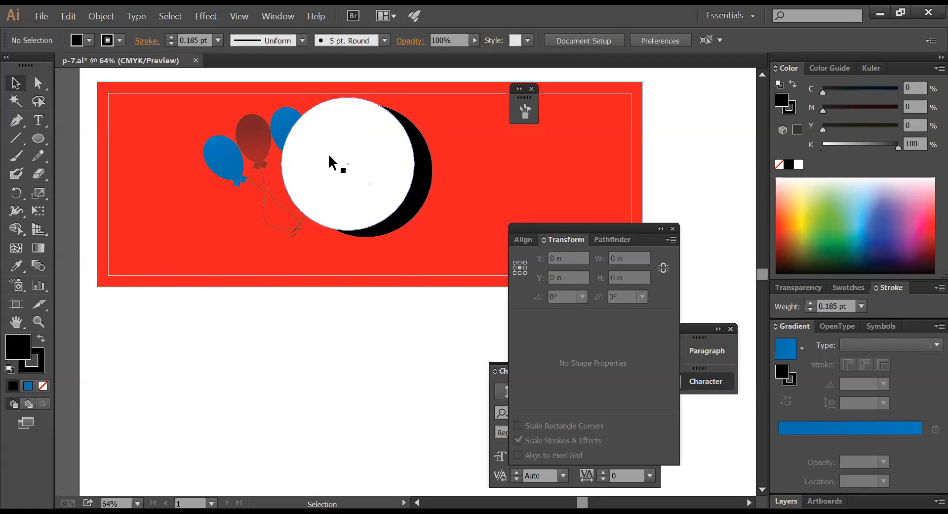
left_click(286, 135)
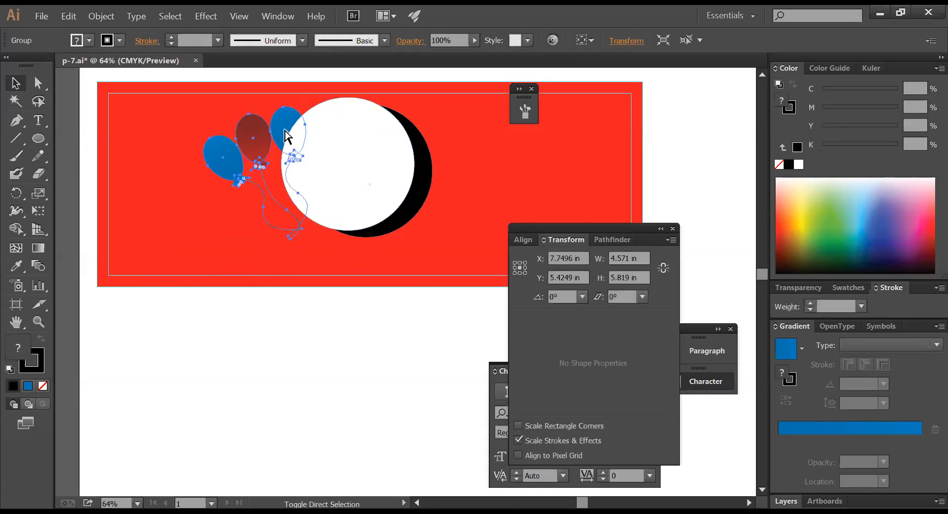
left_click(375, 364)
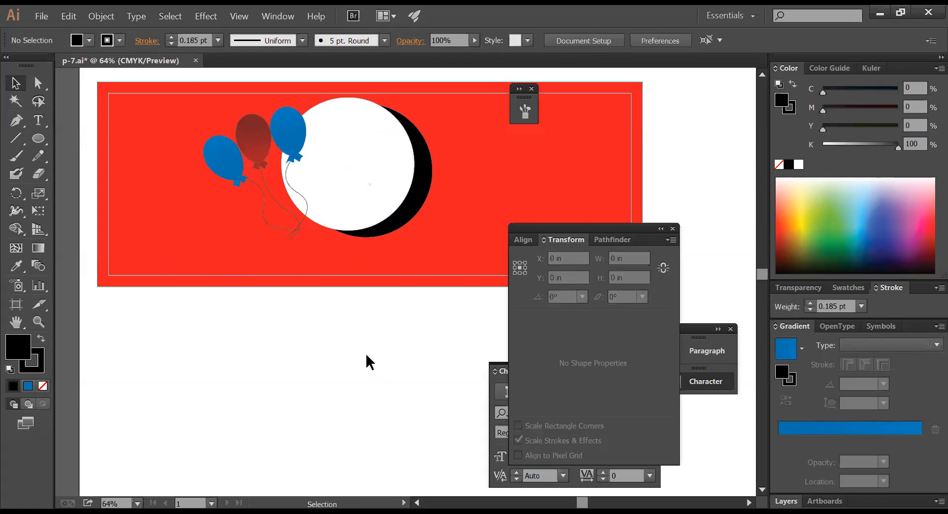
left_click(39, 120)
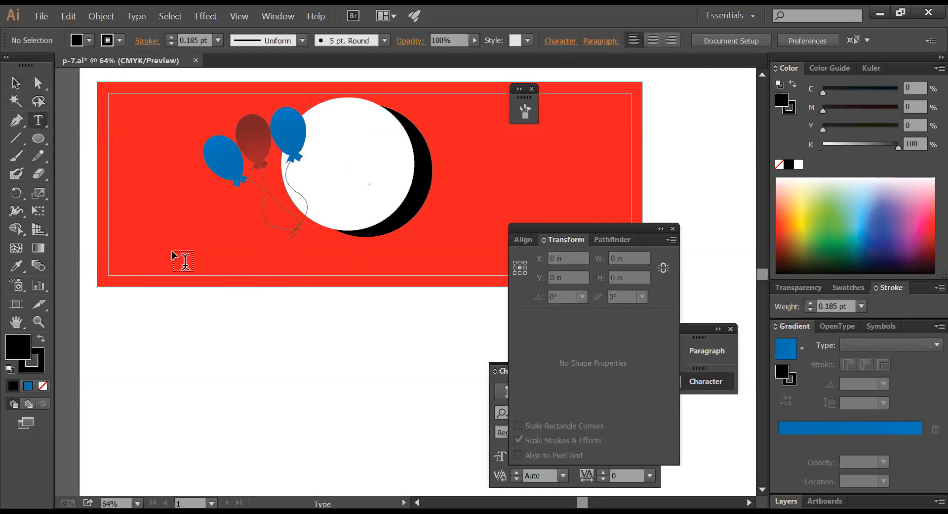
left_click(258, 327)
type("vsdsf")
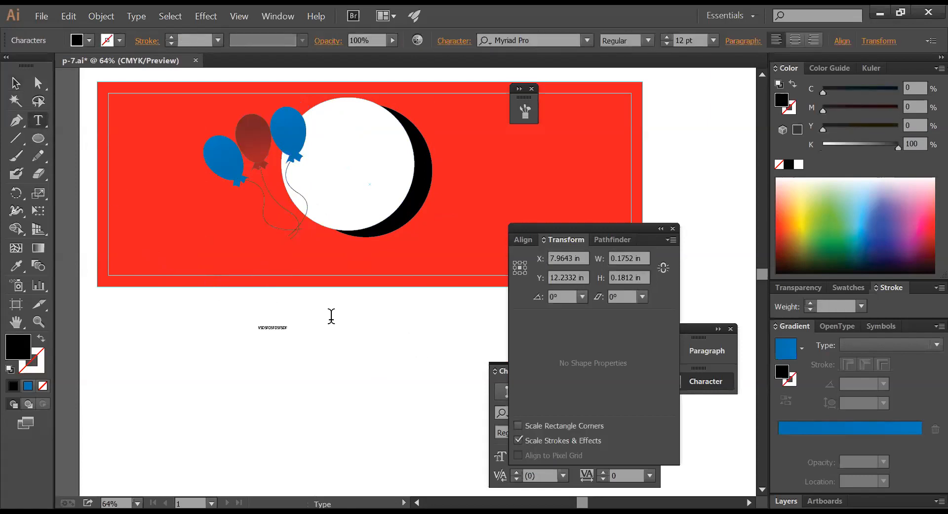
left_click(16, 83)
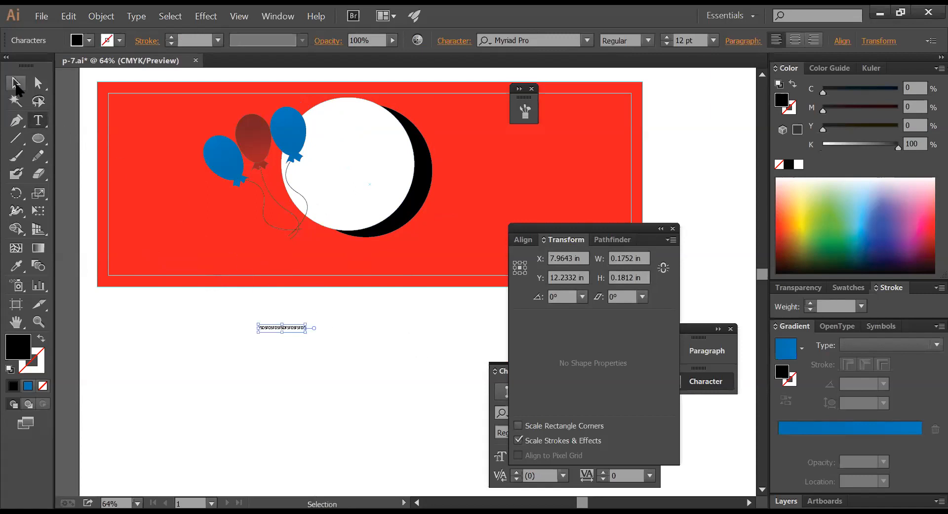
double_click(296, 328)
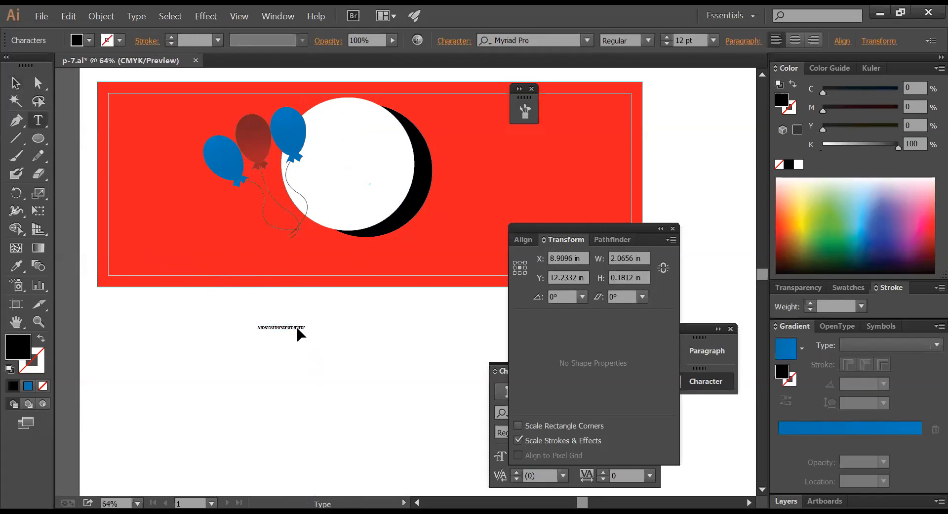
key("Return")
key("Escape")
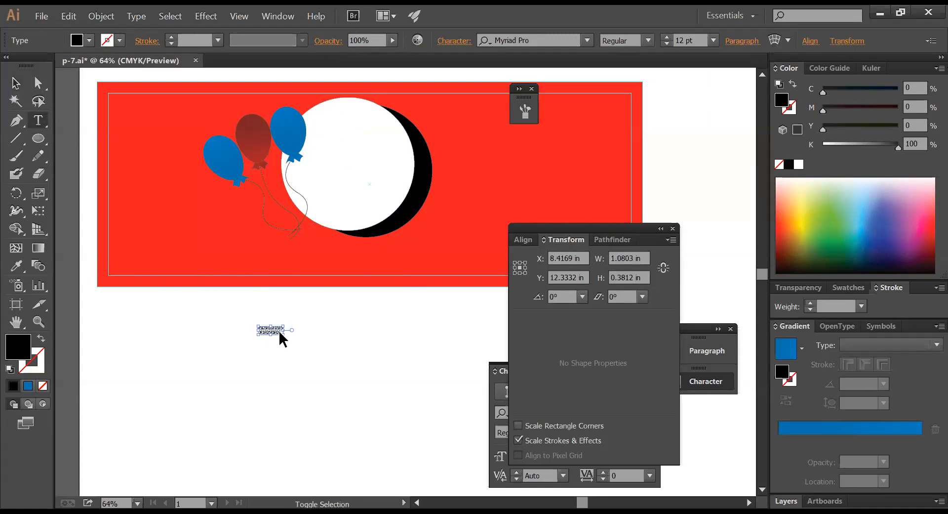
mouse_move(284, 336)
left_mouse_down()
mouse_move(329, 374)
mouse_move(301, 334)
left_mouse_up()
key("Delete")
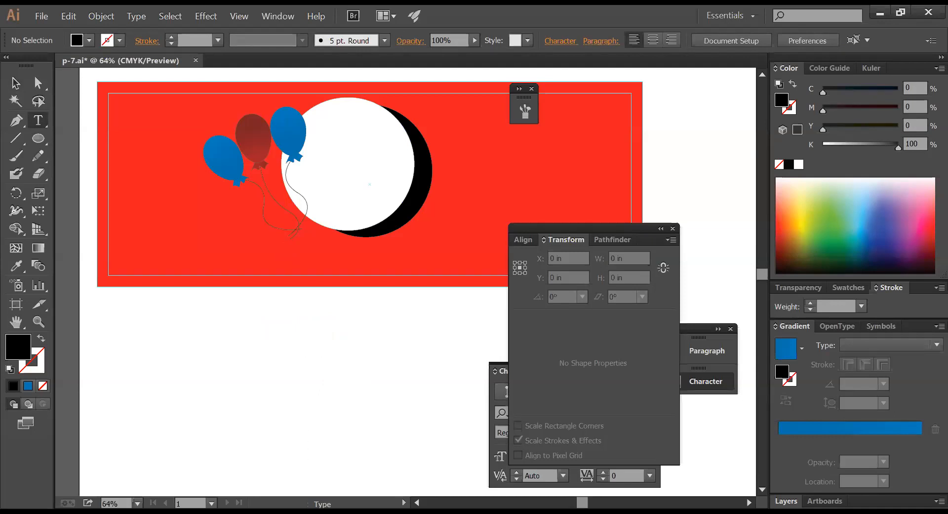
key("v")
left_click_drag(343, 228, 263, 260)
key("ctrl+minus")
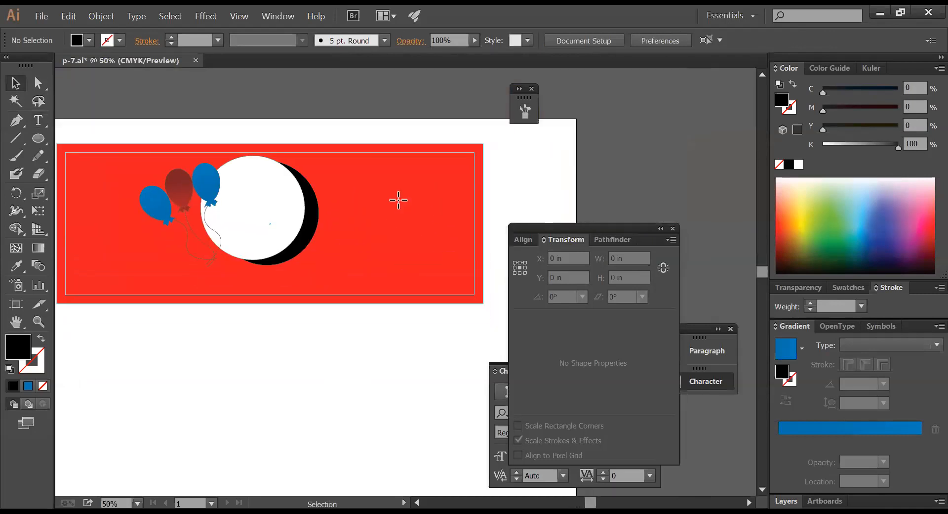
- Zoom in to frame the banner artwork
left_click(400, 200)
left_click(395, 231, "ctrl+alt")
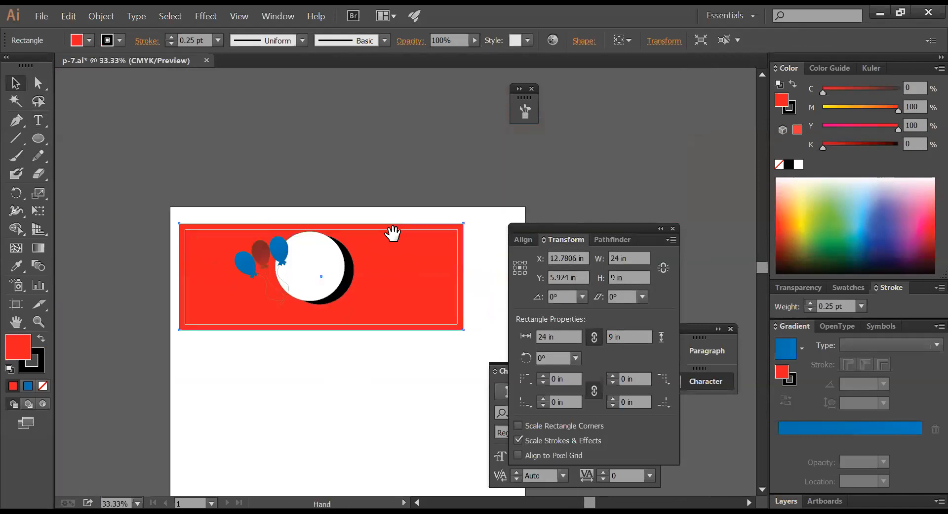
left_click_drag(381, 240, 345, 165)
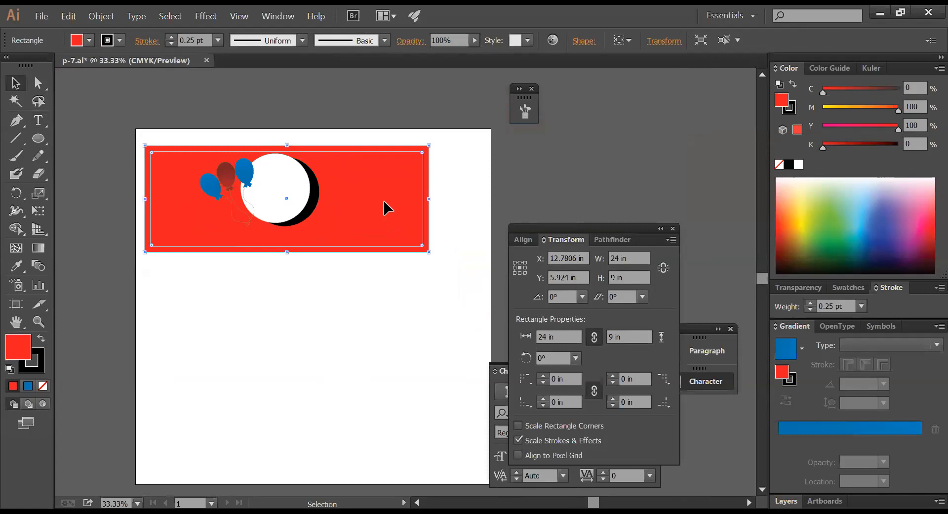
left_click(355, 292)
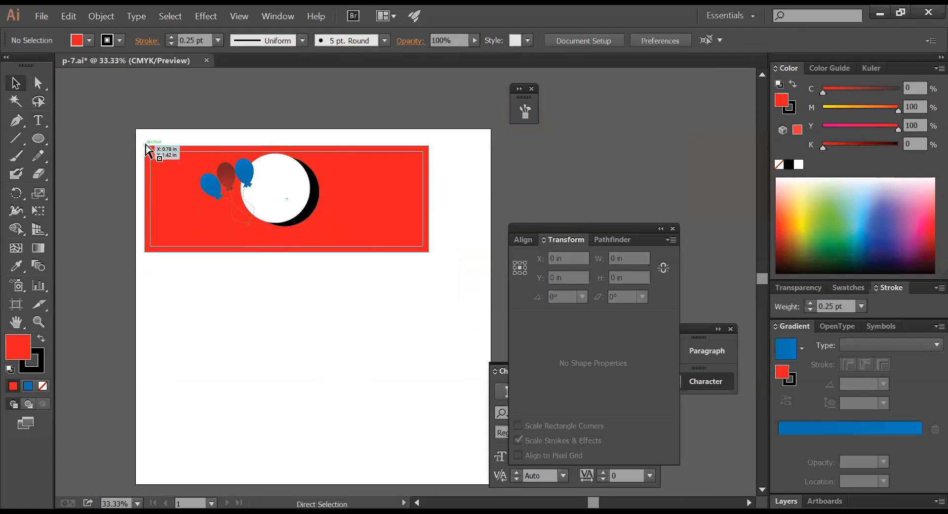
left_click_drag(138, 132, 423, 258)
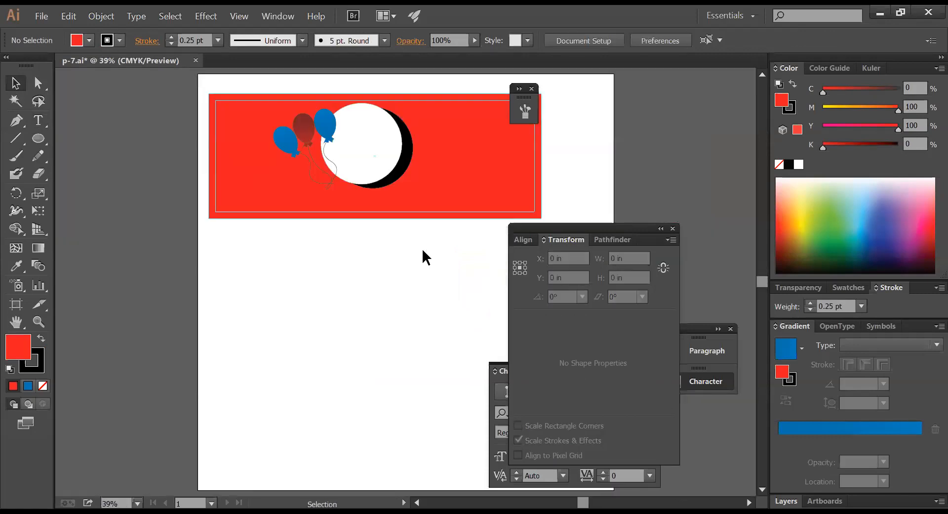
left_click_drag(190, 89, 622, 252)
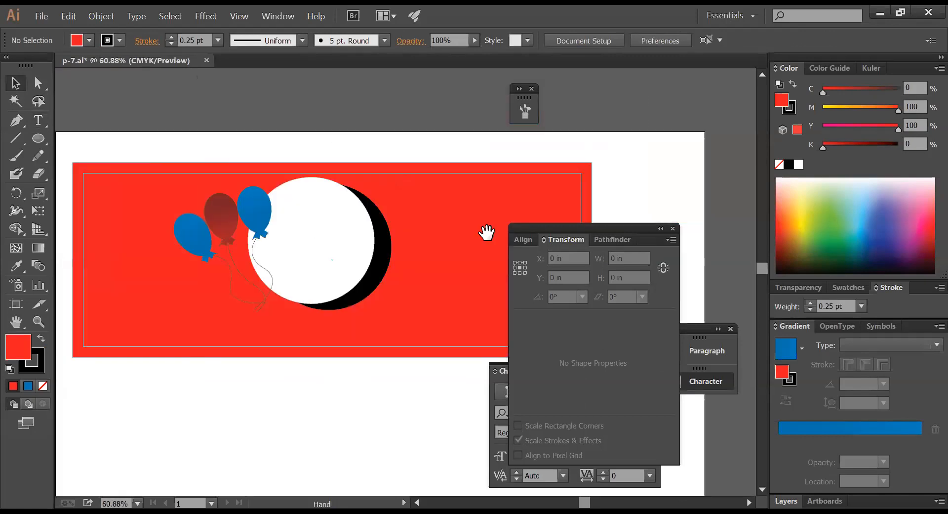
- Collapse the Align/Transform/Pathfinder and Character groups to icons and dock the text group above
left_click(661, 228)
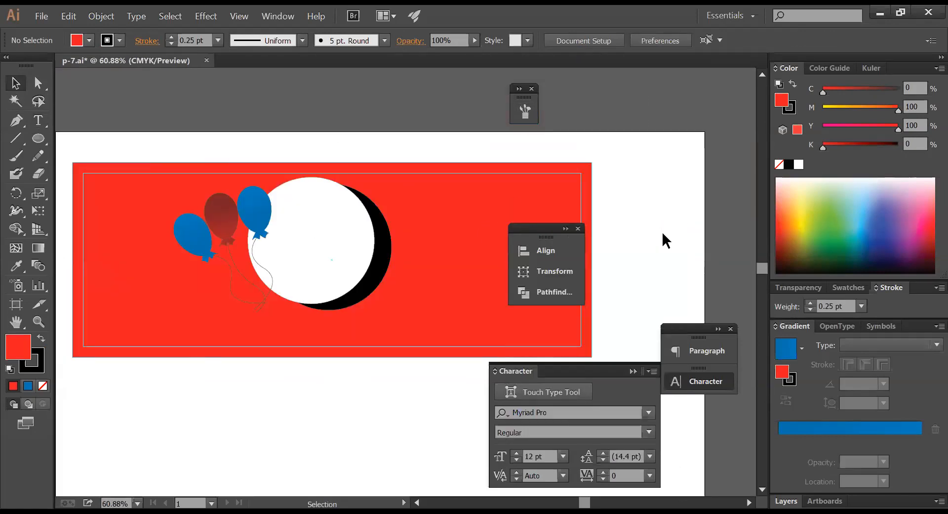
left_click(633, 371)
left_click_drag(691, 340, 734, 339)
- Centre the banner in the view and select the red banner rectangle
left_click(548, 369, "ctrl+alt")
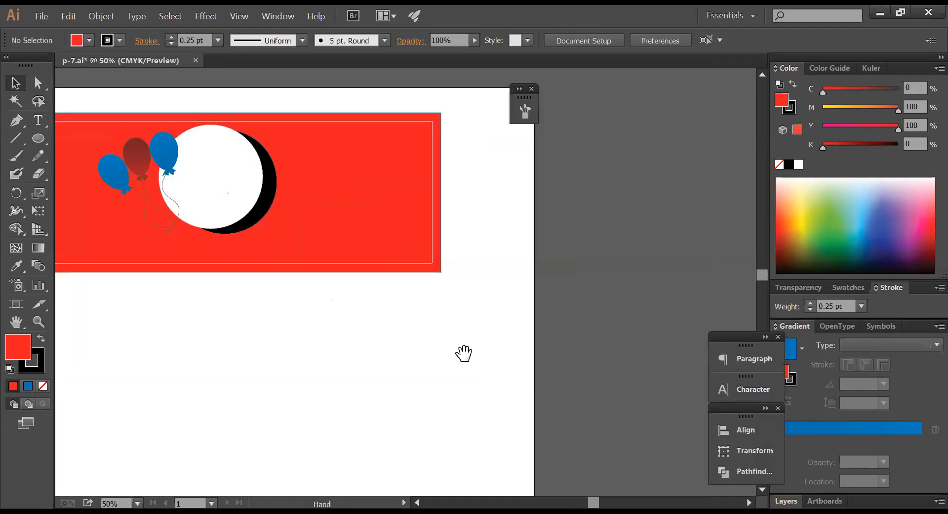
left_click_drag(436, 338, 564, 350)
left_click_drag(555, 315, 559, 351)
left_click(524, 261)
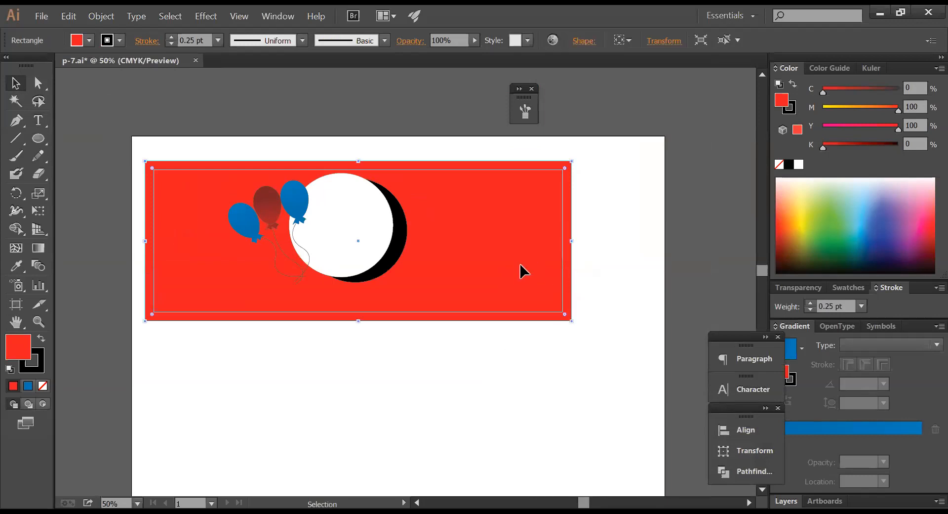
left_click(612, 300)
left_click(511, 266)
left_click(620, 292)
left_click(491, 292)
- Duplicate the red banner rectangle and cut the copy to the clipboard
left_click_drag(523, 268, 438, 434)
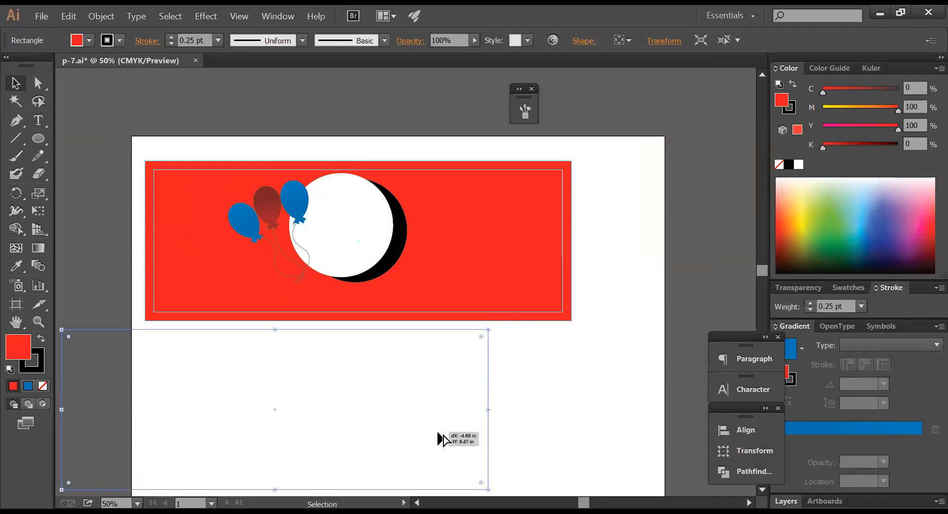
left_click(531, 392, "ctrl+alt")
left_click_drag(577, 330, 611, 338)
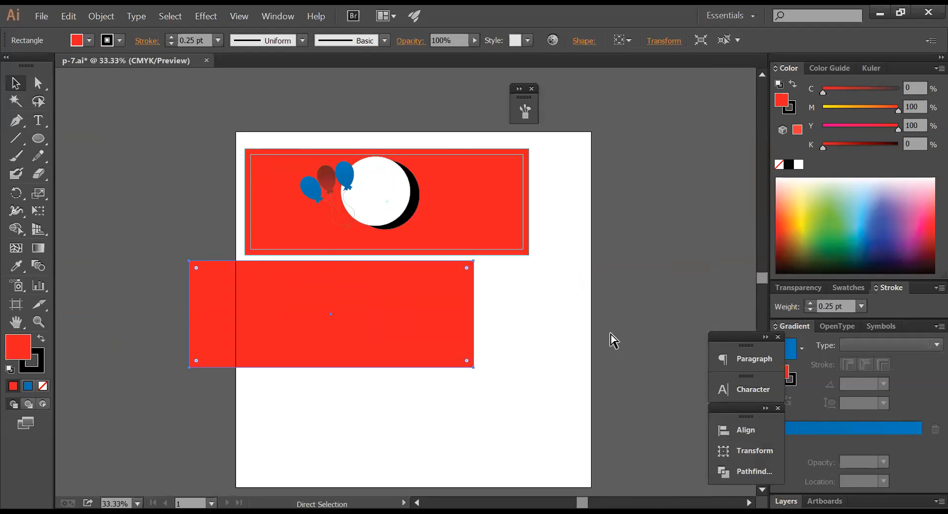
key("ctrl+x")
- Reduce the banner rectangle to a thin horizontal stripe across the middle
left_click(491, 200)
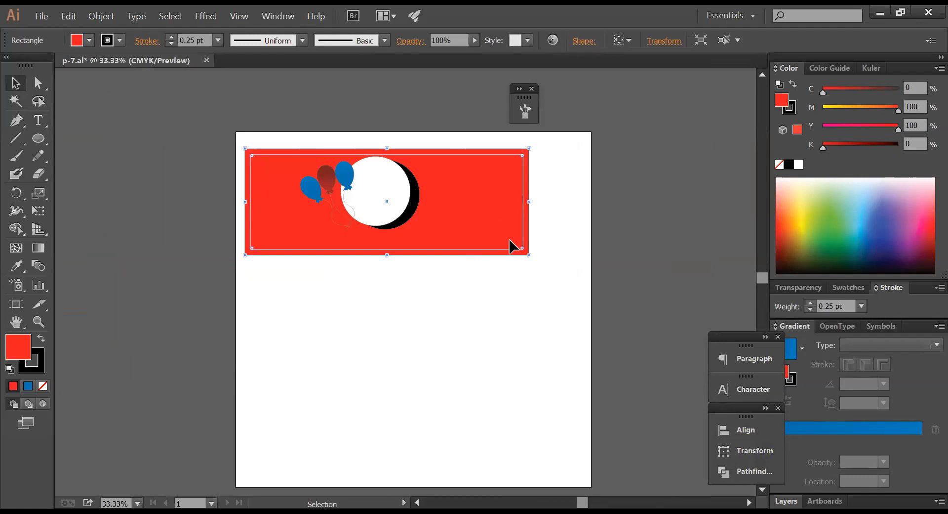
key("a")
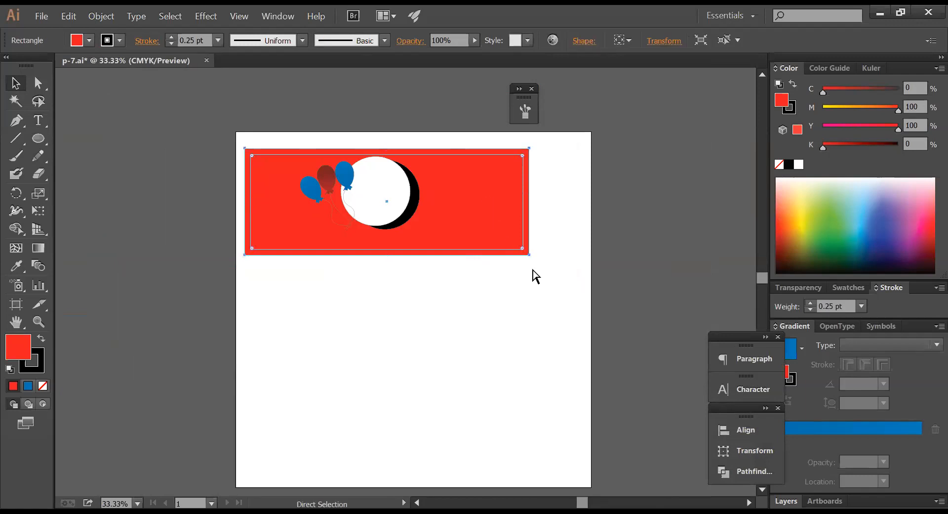
left_click(536, 275)
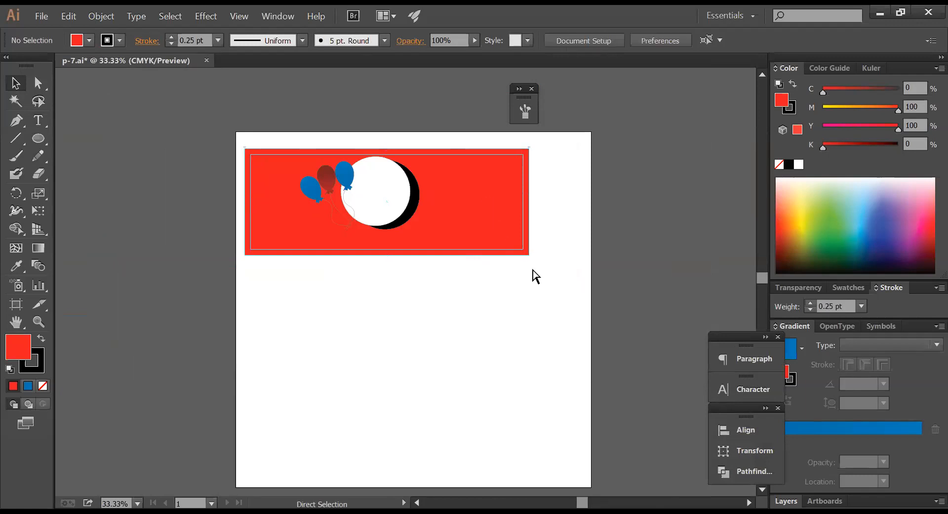
key("v")
left_click(386, 155)
left_click_drag(386, 154, 388, 215)
left_click_drag(872, 94, 822, 108)
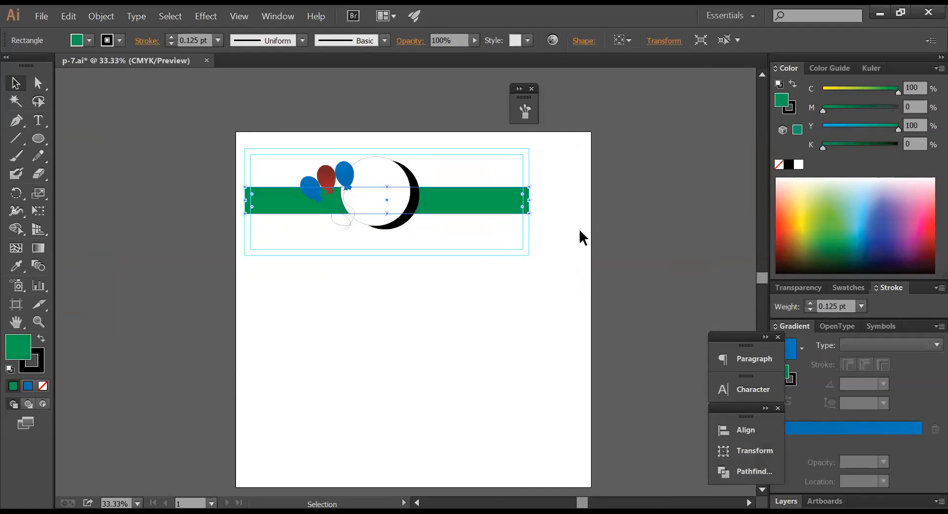
- Paste the full-size red rectangle in back of the stripe and zoom in on the banner
key("ctrl+b")
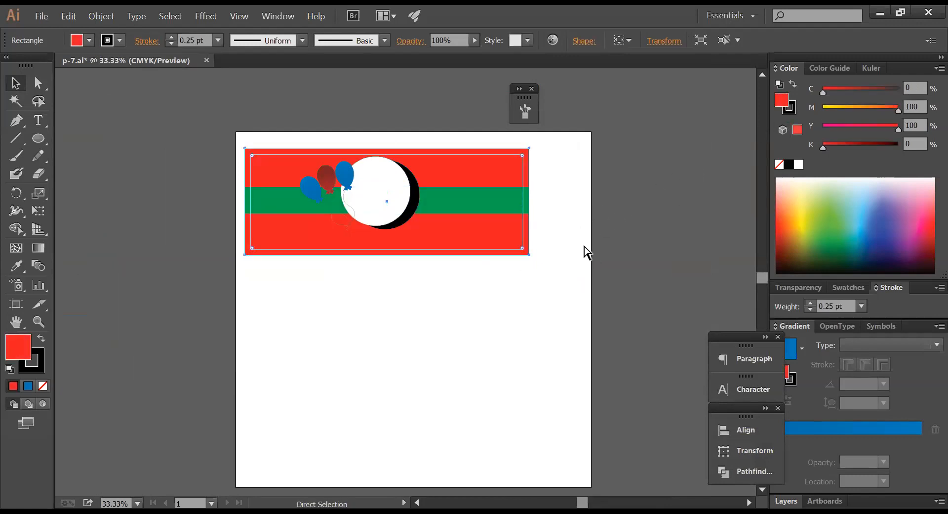
left_click(585, 251)
key("ctrl+space")
left_click_drag(224, 128, 610, 295)
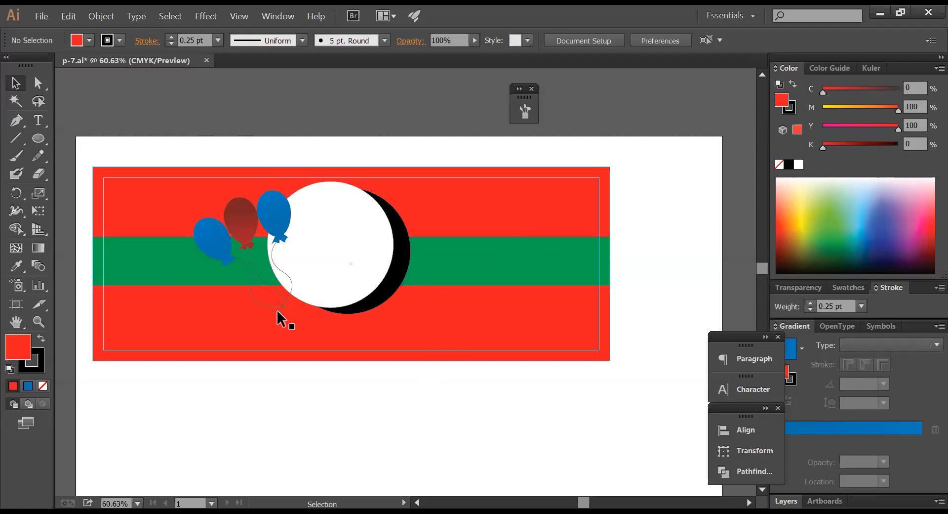
- Pan the banner up, then draw a red circle below it and an overlapping copy to its right
key("space")
left_click_drag(300, 235, 303, 97)
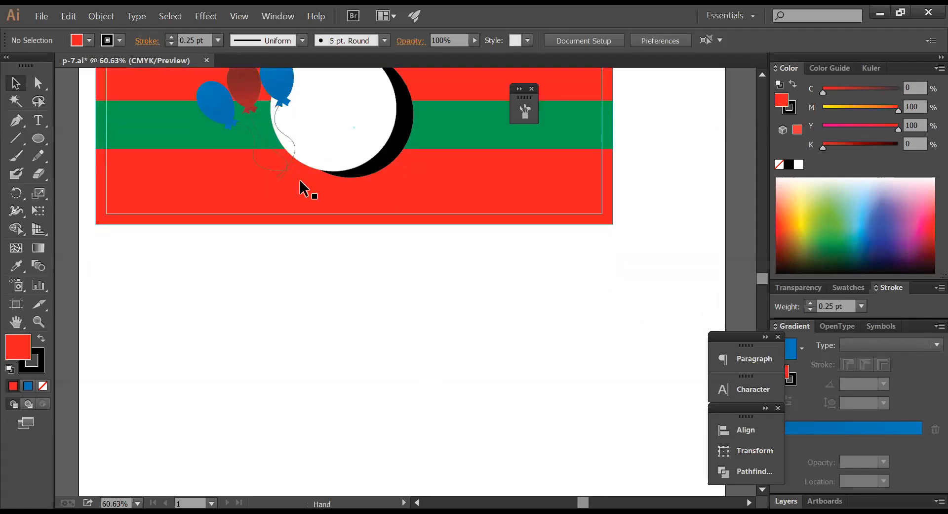
left_click(38, 138)
left_click_drag(241, 296, 351, 406)
key("v")
left_click_drag(312, 355, 443, 361)
left_click(16, 83)
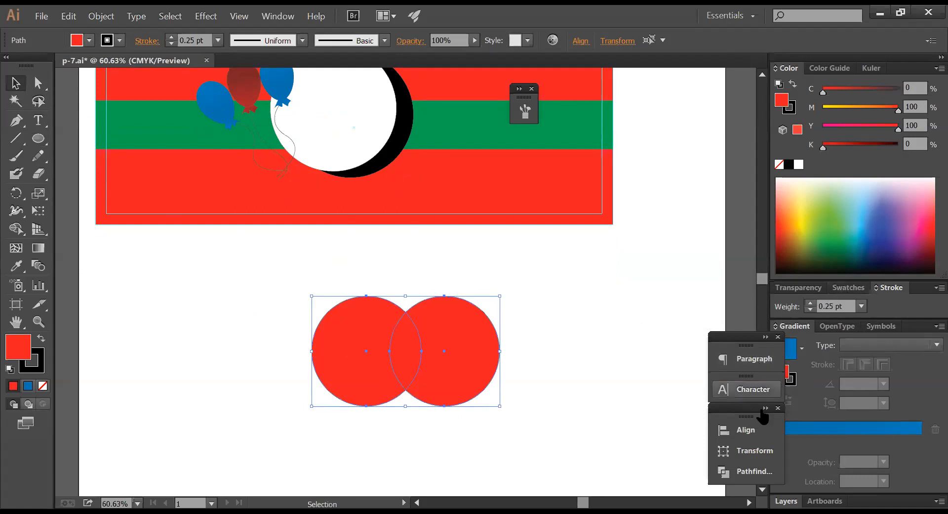
- Divide the overlapping circles with Pathfinder, ungroup, and delete both outer crescents
left_click(752, 471)
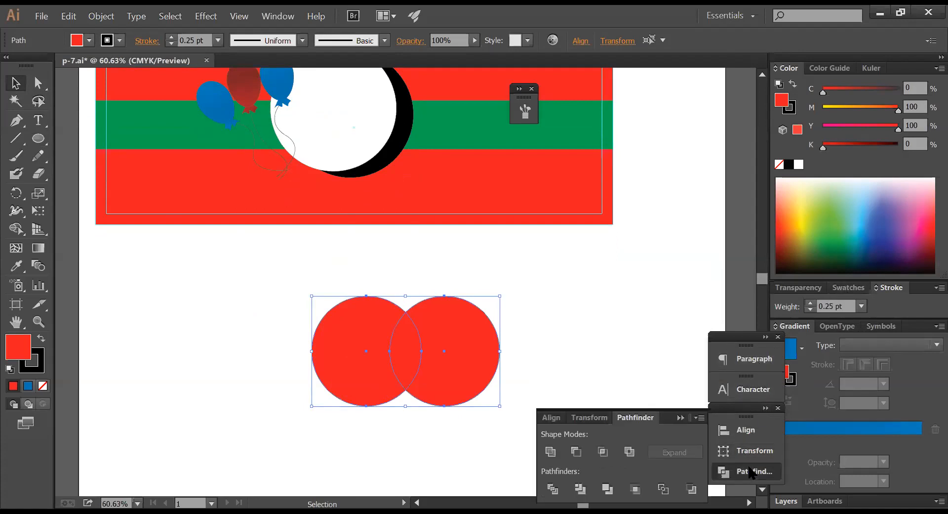
left_click(552, 489)
key("ctrl+shift+g")
left_click(538, 336, "ctrl")
left_click(483, 353, "ctrl")
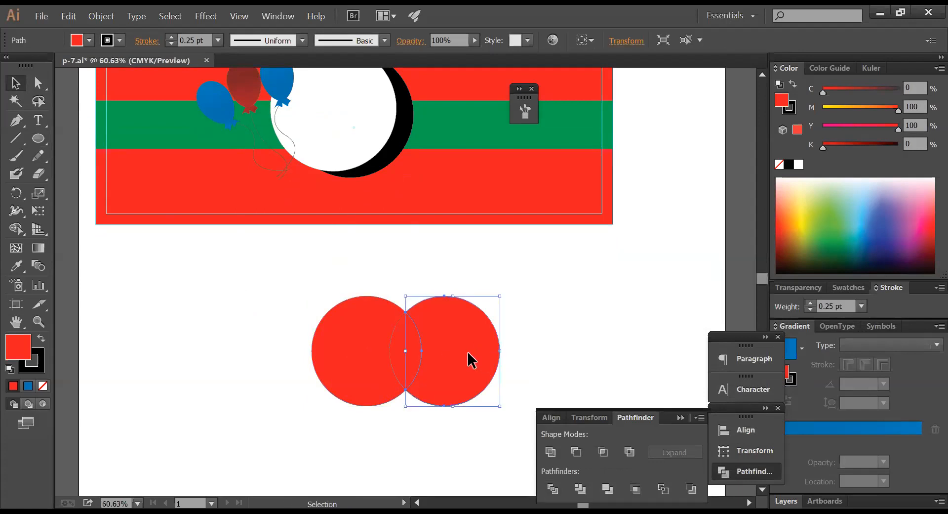
key("Delete")
left_click(355, 349, "ctrl")
key("Delete")
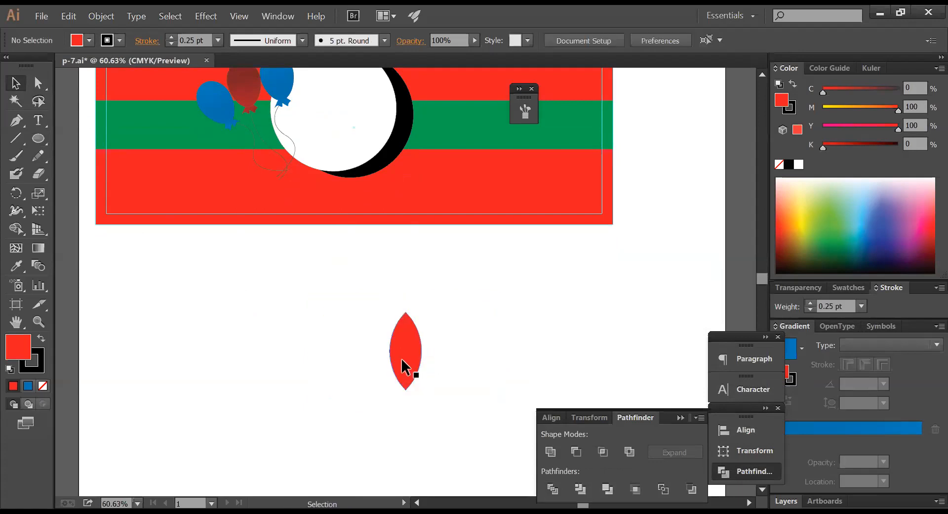
- Position the petal below the banner and colour it orange (C0 M50 Y100 K0)
left_click_drag(401, 358, 363, 294)
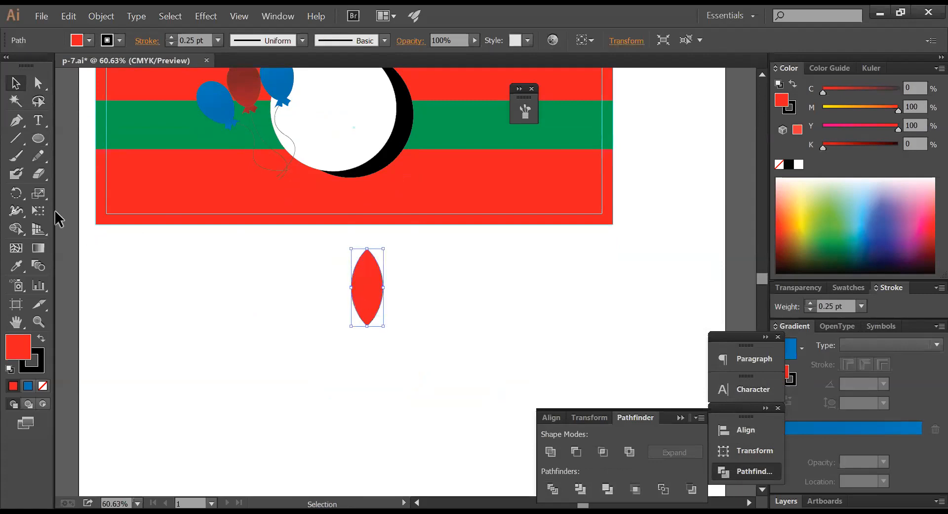
left_click_drag(368, 292, 330, 285)
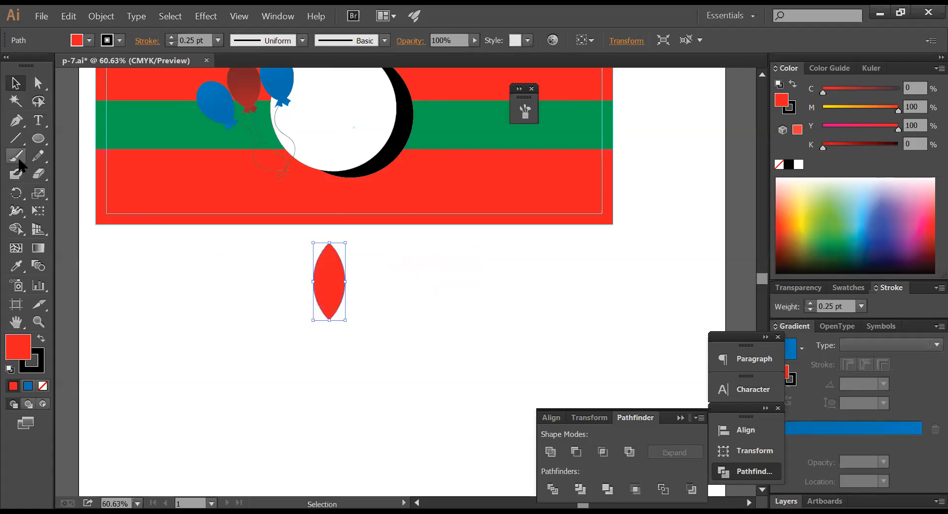
left_click(16, 193)
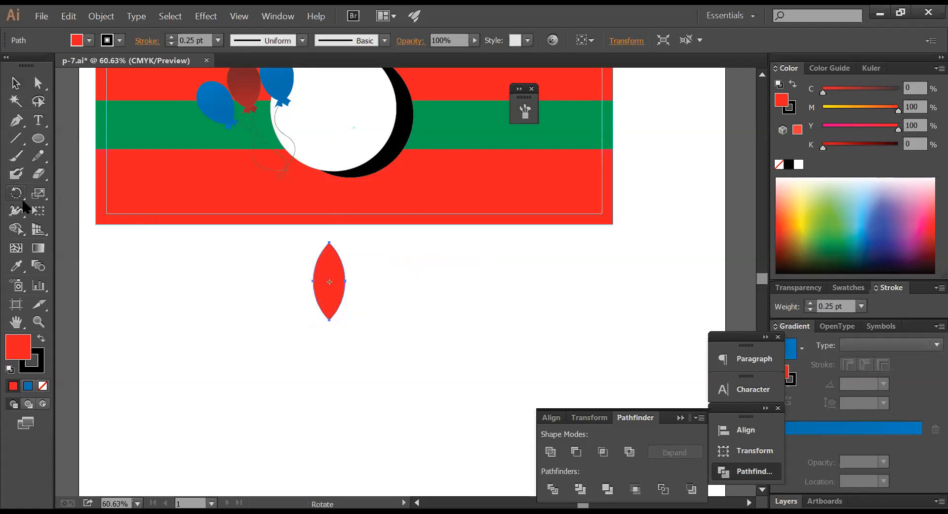
left_click(855, 108)
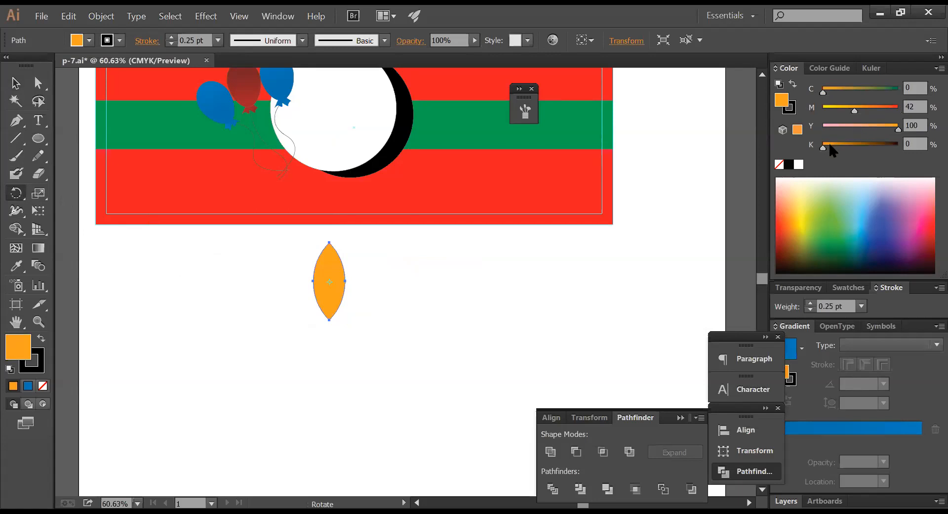
left_click(916, 106)
type("50")
key("Tab")
type("0")
key("Tab")
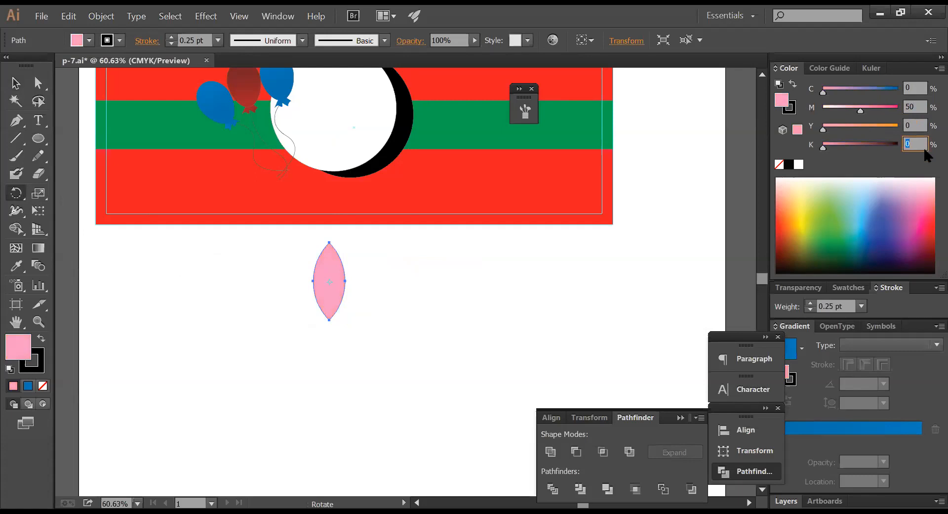
left_click(911, 126)
type("100")
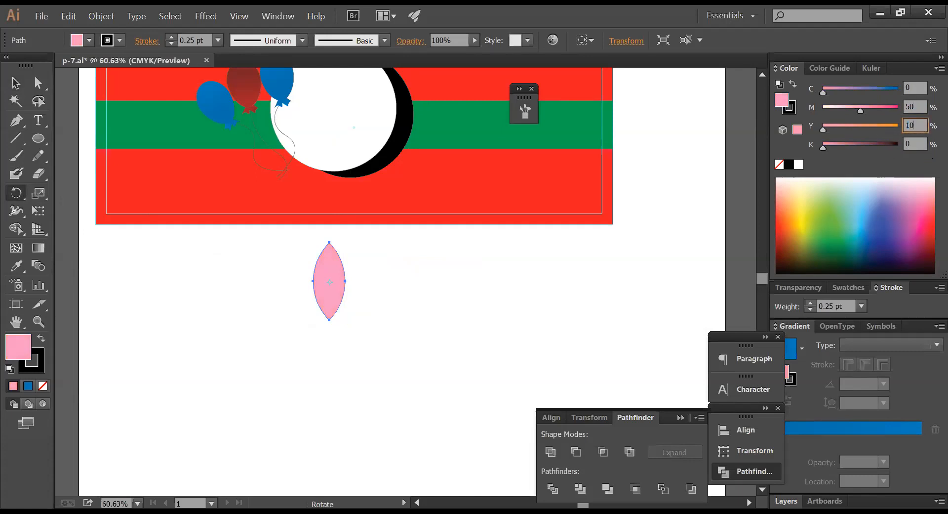
key("Return")
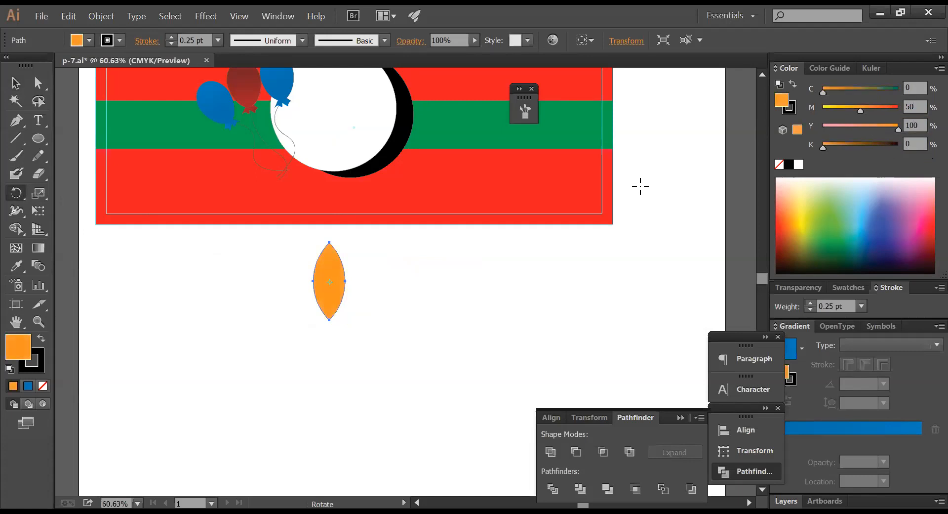
- Make rotated petal copies tilted left and right, pivoting on the petal's base
left_click(329, 319)
left_click_drag(349, 255, 323, 241)
left_click(328, 246, "ctrl")
left_click(331, 319)
left_click_drag(345, 264, 369, 273)
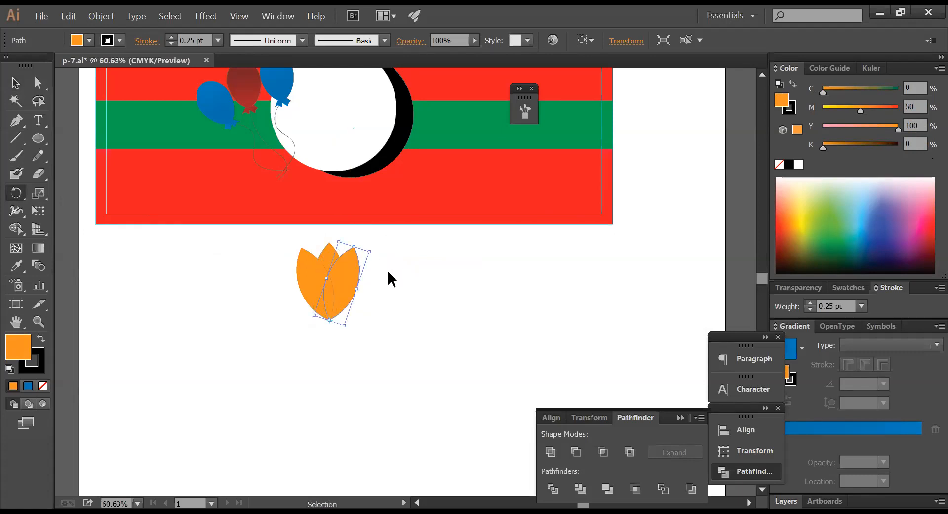
key("ctrl+d")
left_click(395, 305, "ctrl")
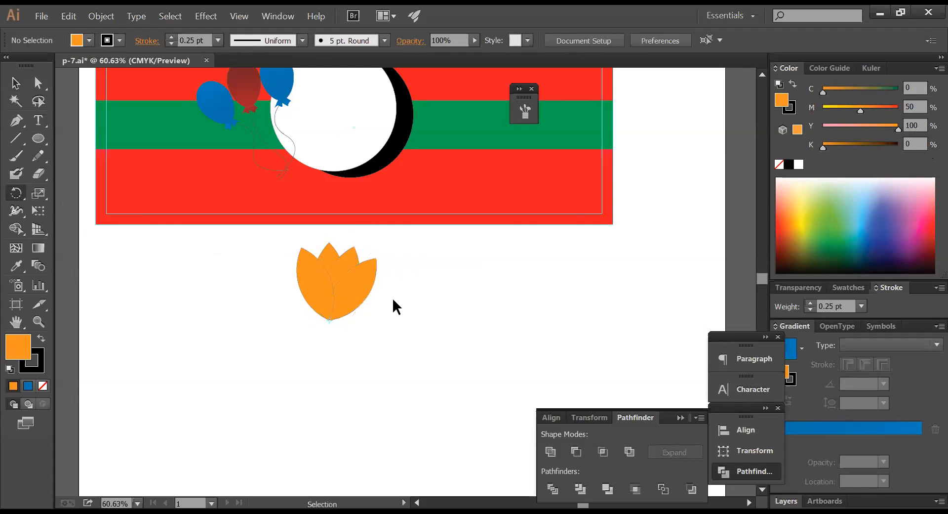
- Turn the right tilted petal green (C50 M0 Y100)
left_click(350, 283, "ctrl")
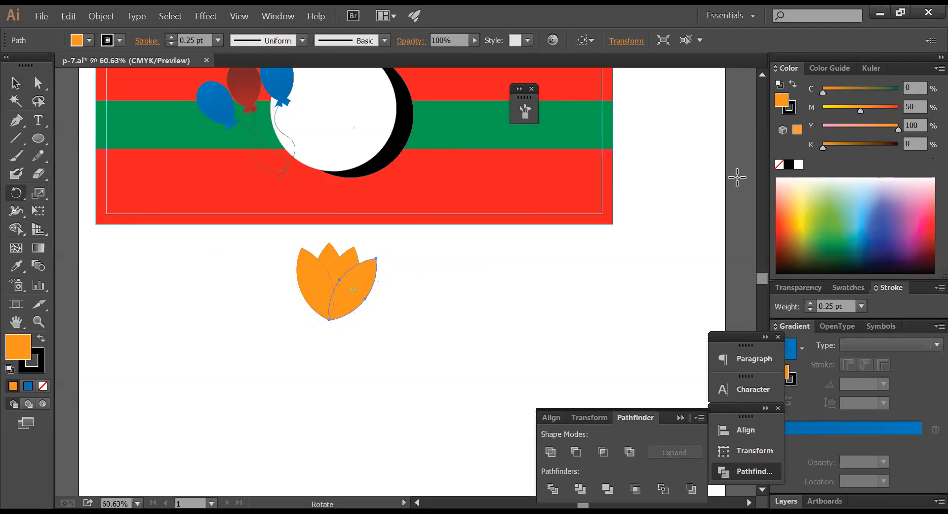
left_click(848, 89)
left_click_drag(860, 110, 823, 110)
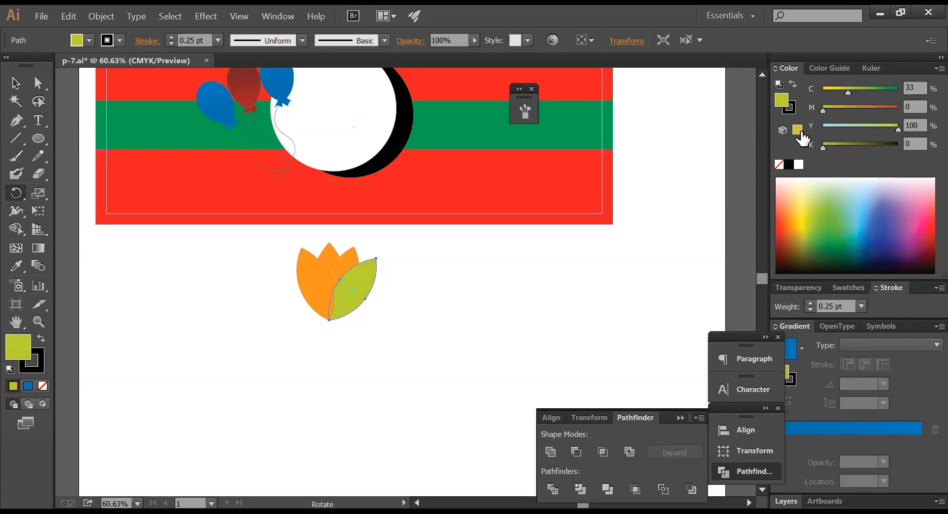
left_click(914, 87)
type("50")
key("Return")
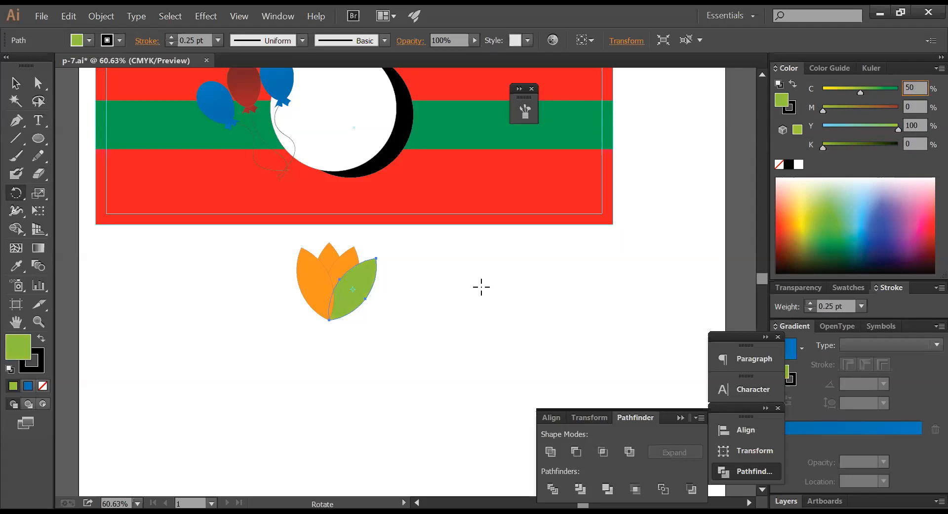
- Give the middle petal the green colour with the Eyedropper, then select the orange middle petal
left_click_drag(380, 271, 334, 256)
left_click(334, 256, "ctrl")
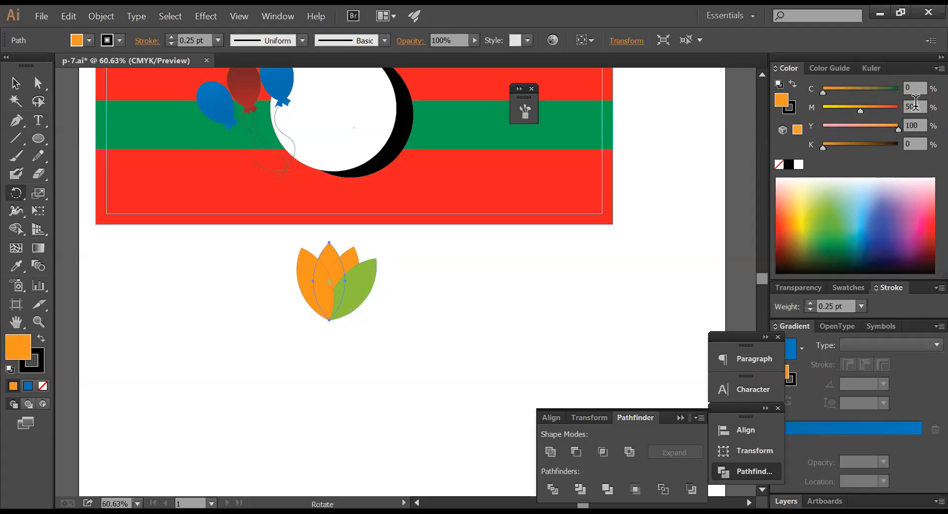
left_click(17, 266)
left_click(362, 289)
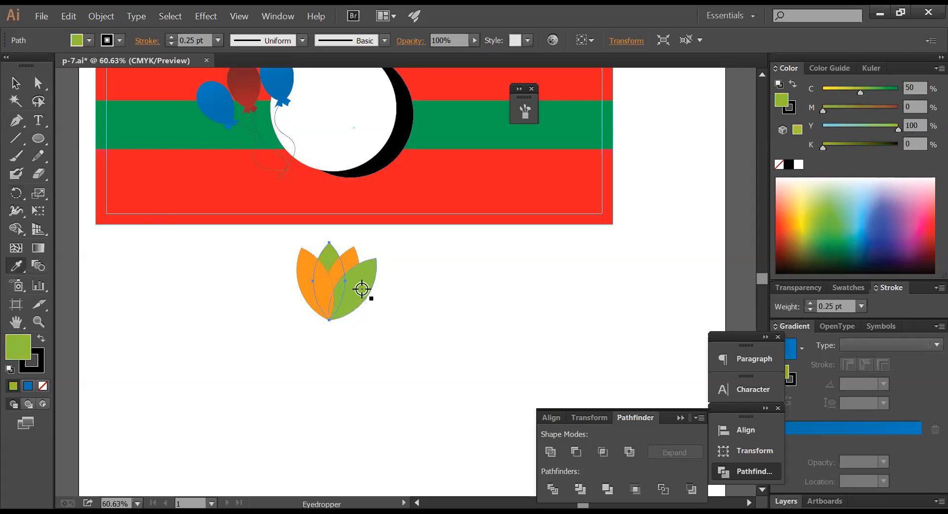
left_click(414, 292, "ctrl")
left_click(361, 265, "ctrl")
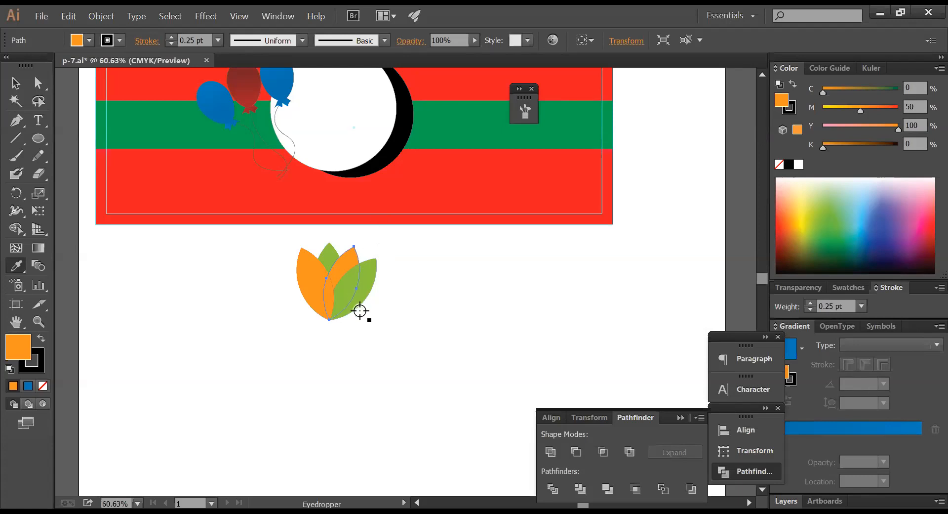
- Select all of the orange-and-green flower's leaves and group them
key("v")
left_click_drag(397, 330, 312, 264)
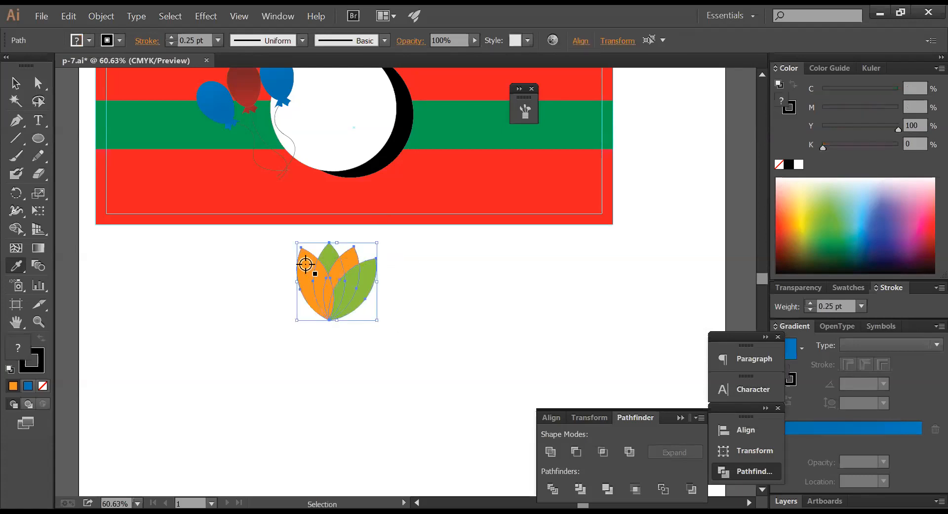
left_click(391, 322)
left_click_drag(358, 296, 524, 274)
key("ctrl+z")
left_click_drag(423, 352, 395, 286)
key("i")
key("v")
key("ctrl+g")
key("i")
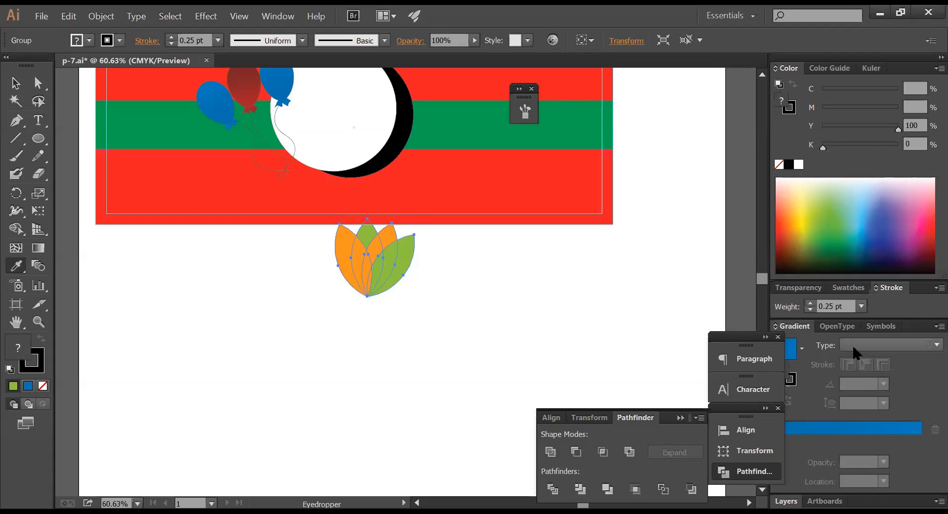
- Set the flower group's blend mode to Multiply in the Transparency panel
left_click(804, 289)
left_click(815, 251)
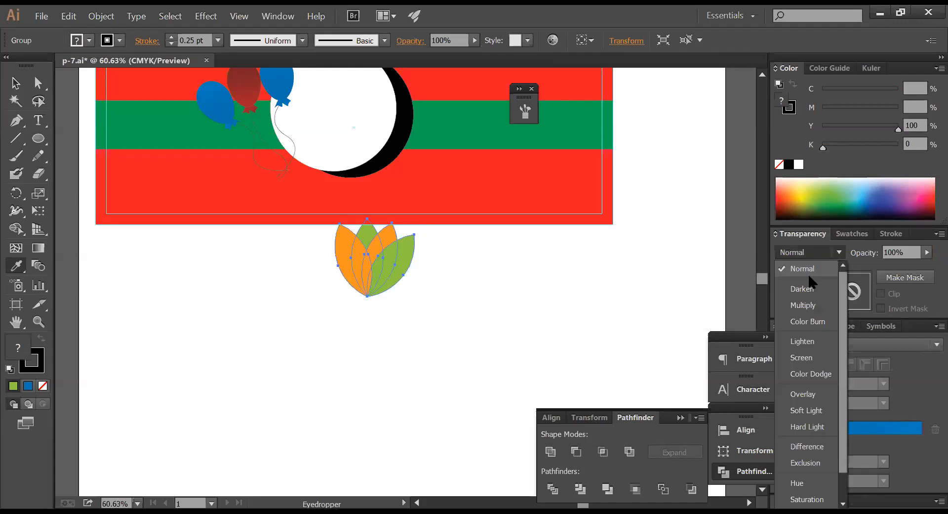
left_click(802, 305)
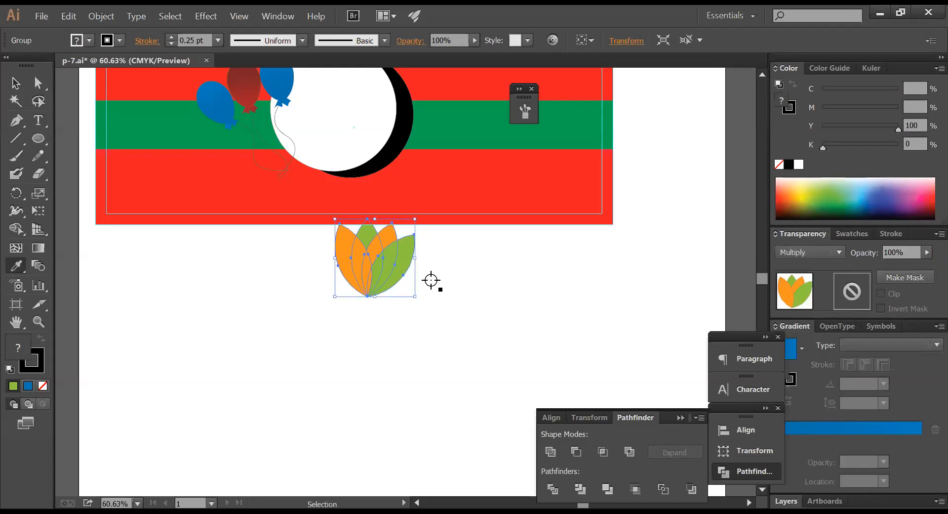
left_click(15, 83)
left_click_drag(432, 287, 399, 140)
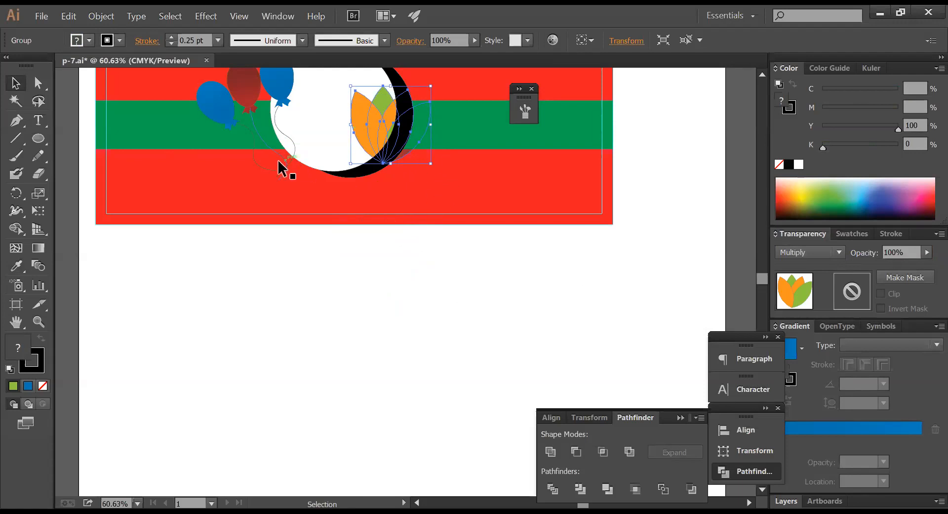
- Rotate the flower group and set it upright inside the white circle
left_click(18, 194)
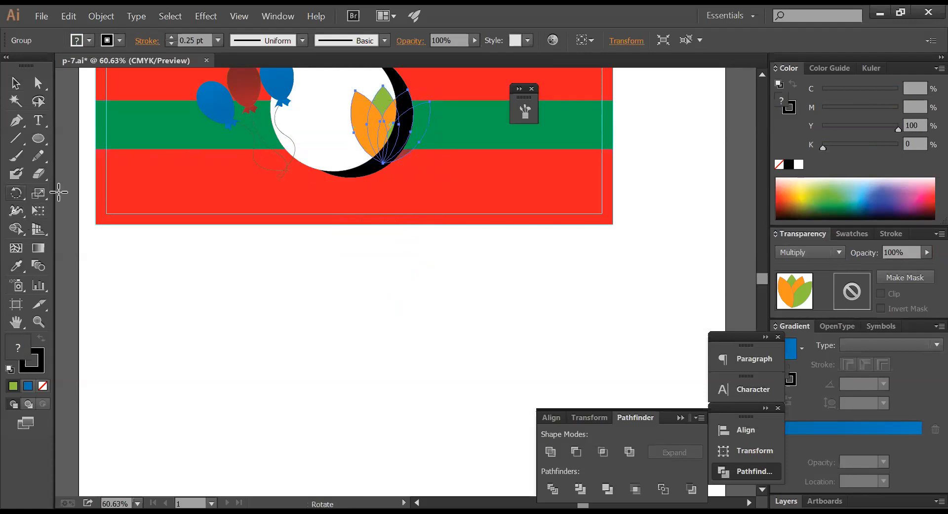
left_click_drag(406, 197, 332, 161)
mouse_move(364, 191)
left_mouse_down()
mouse_move(383, 159)
mouse_move(378, 181)
left_mouse_up()
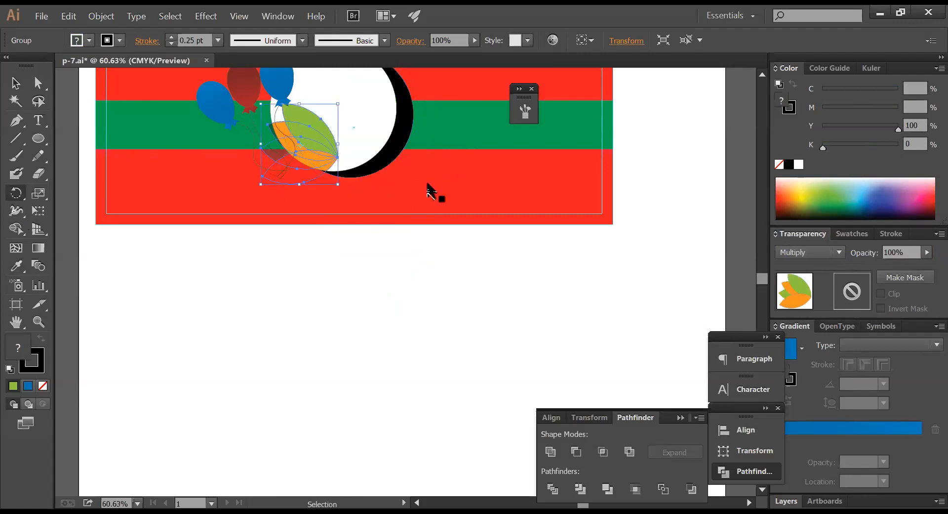
left_click_drag(317, 135, 364, 113)
left_click_drag(435, 157, 443, 214)
- Fade the flower group to 55% opacity
left_click_drag(925, 257, 900, 271)
key("space")
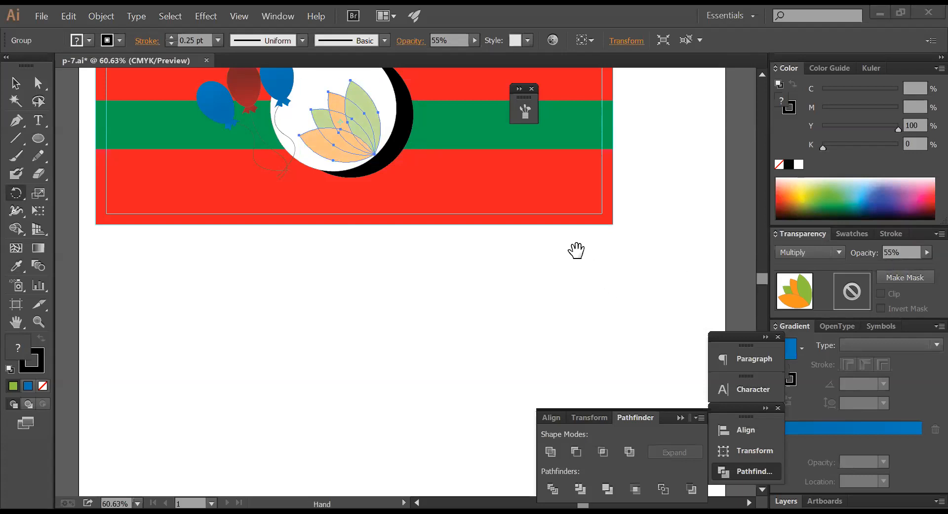
left_click_drag(373, 141, 415, 262)
key("ctrl+z")
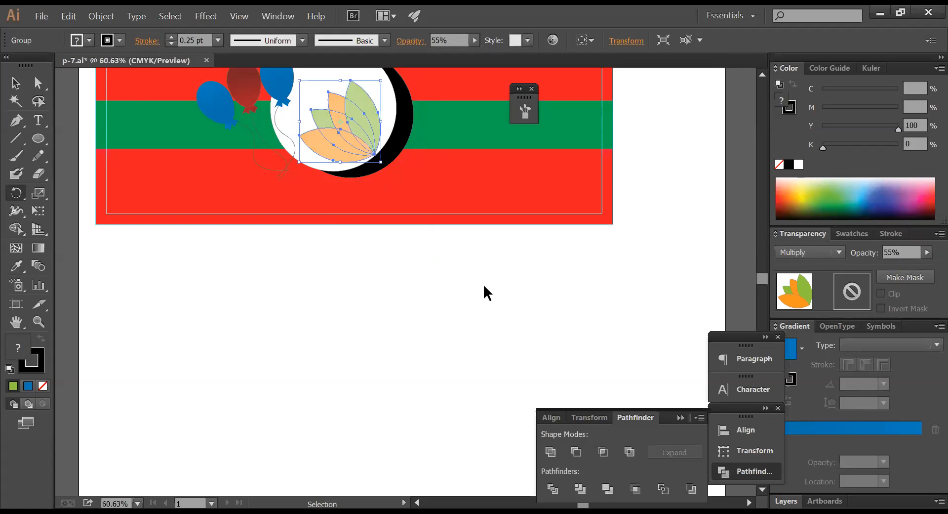
left_click(484, 289)
left_click(371, 157)
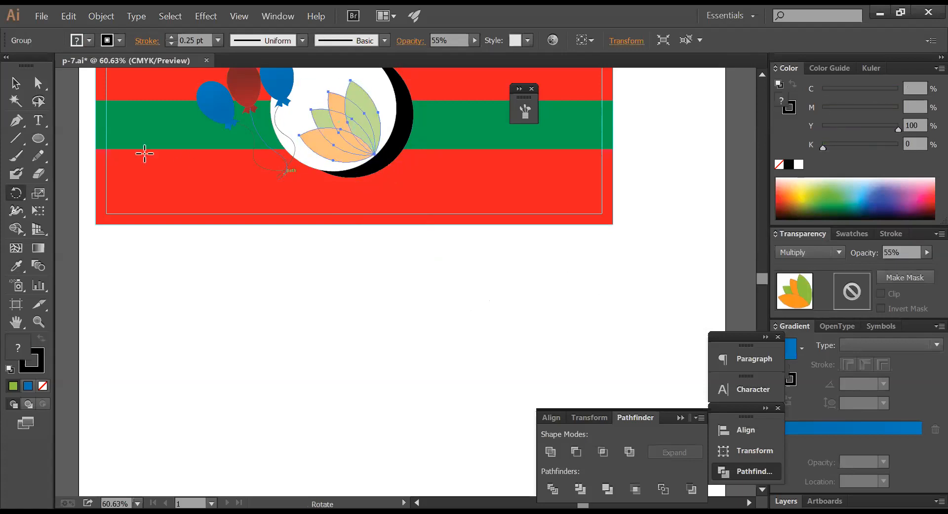
left_click(19, 86)
scroll(524, 207, "up", 3)
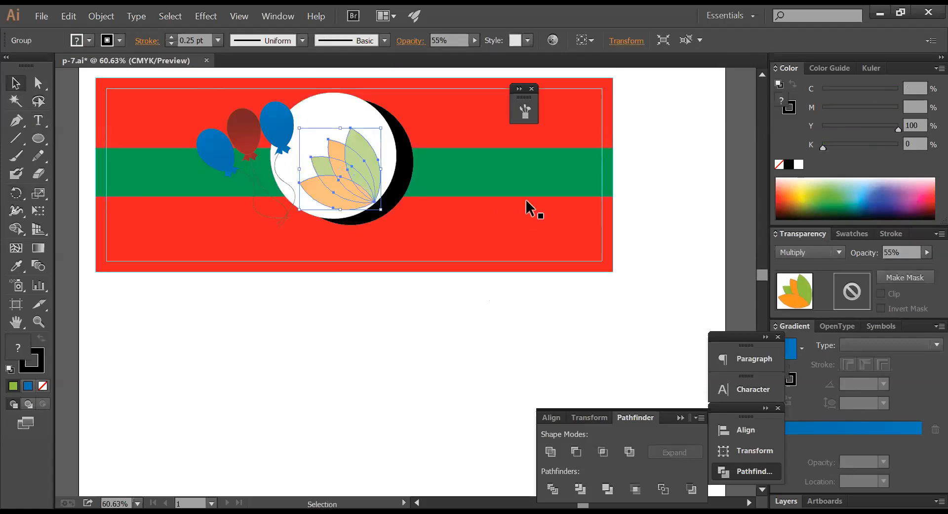
left_click(637, 184)
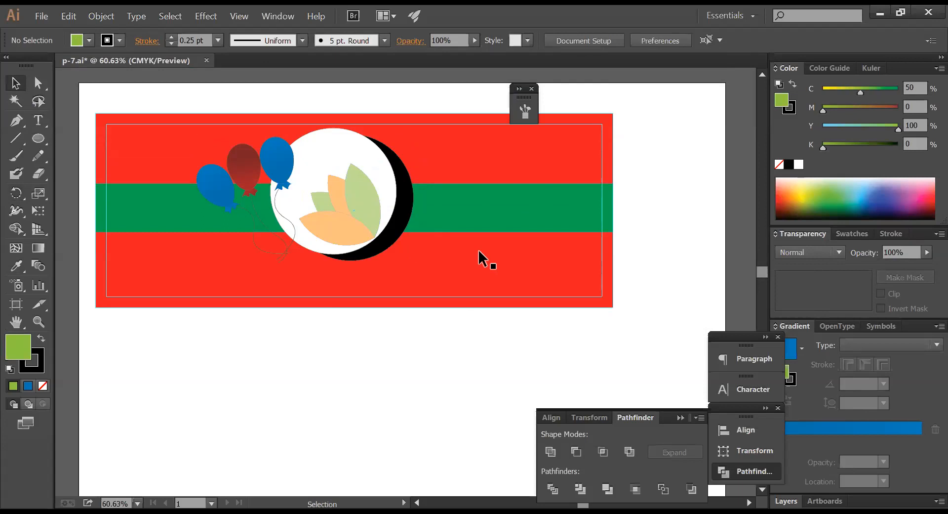
- Fill the green stripe across the banner white
left_click(470, 206)
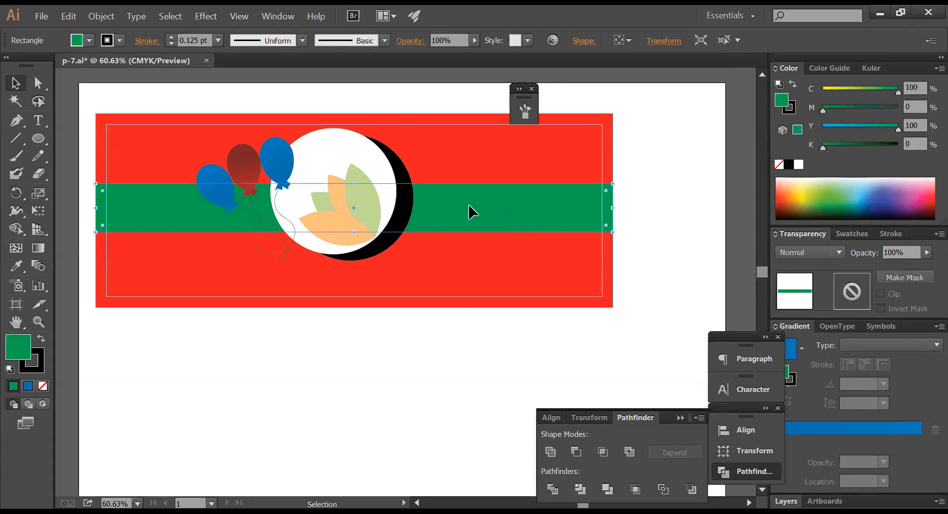
left_click(582, 342)
left_click(533, 212)
left_click(799, 165)
left_click(671, 265)
left_click(538, 220)
- Shorten the band to end near the circle and fill it cyan (C 100)
left_click(362, 151)
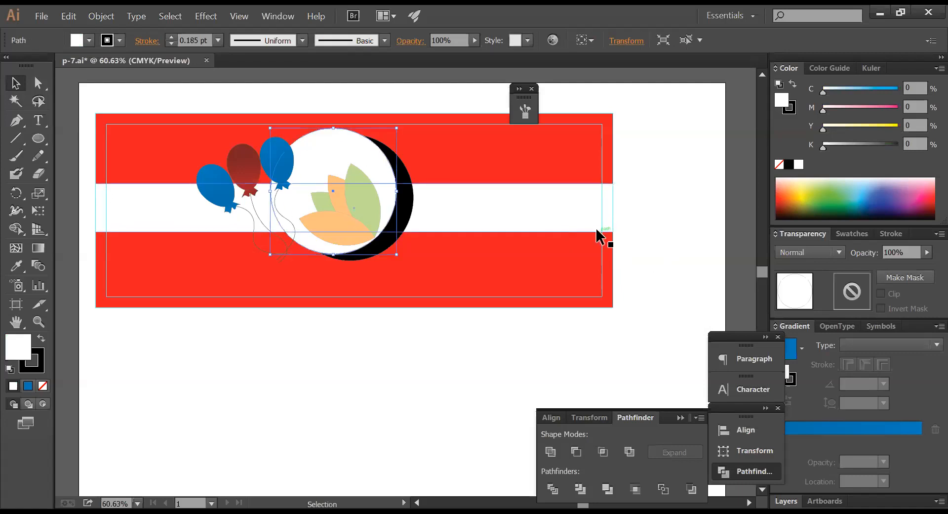
left_click(576, 201)
key("a")
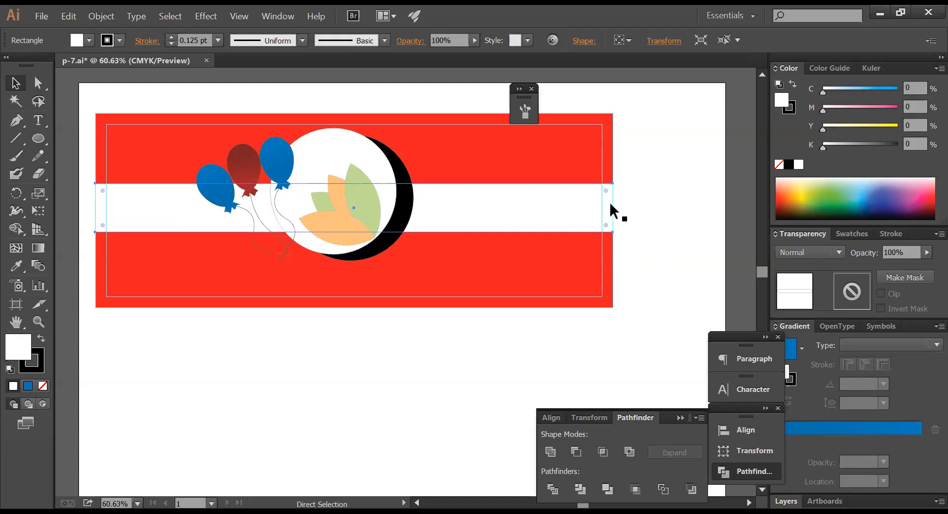
left_click_drag(613, 208, 330, 199)
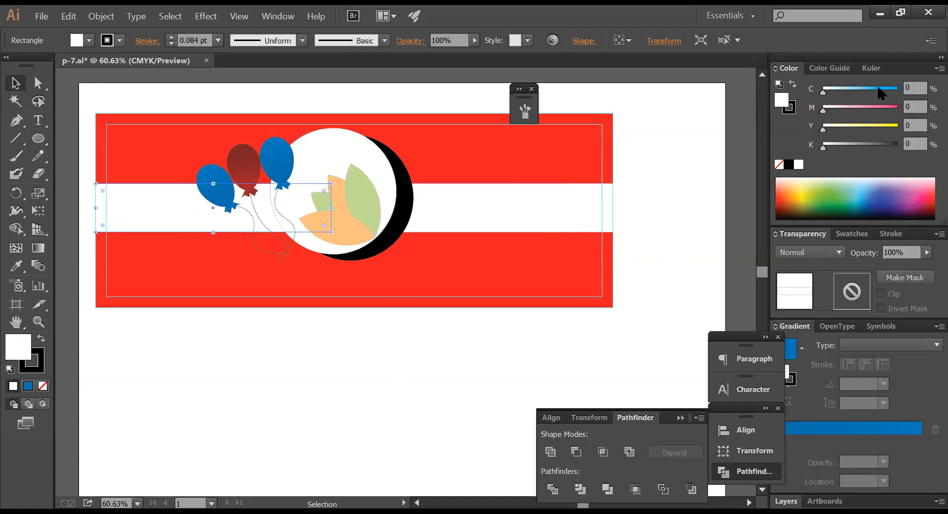
left_click(897, 89)
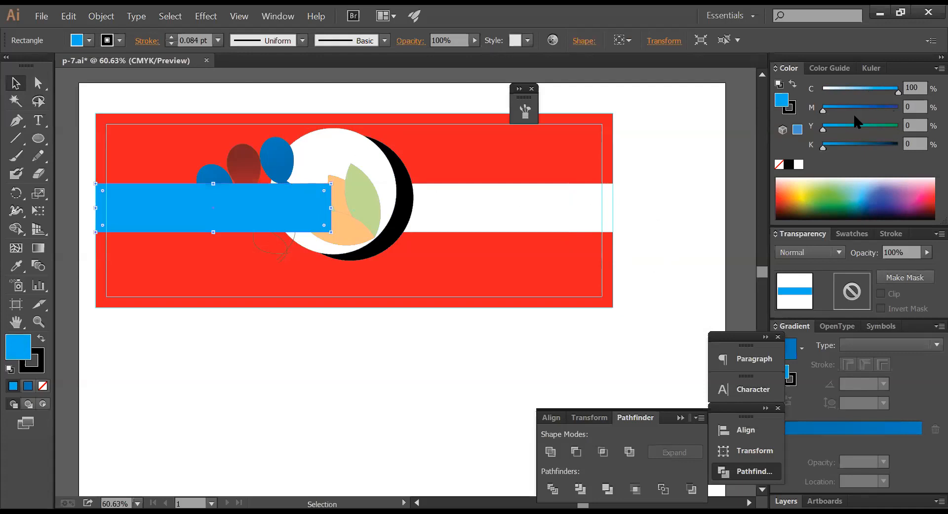
- Stack the blue rectangle just above the white stripe, behind the balloons and circle
key("ctrl+shift+[")
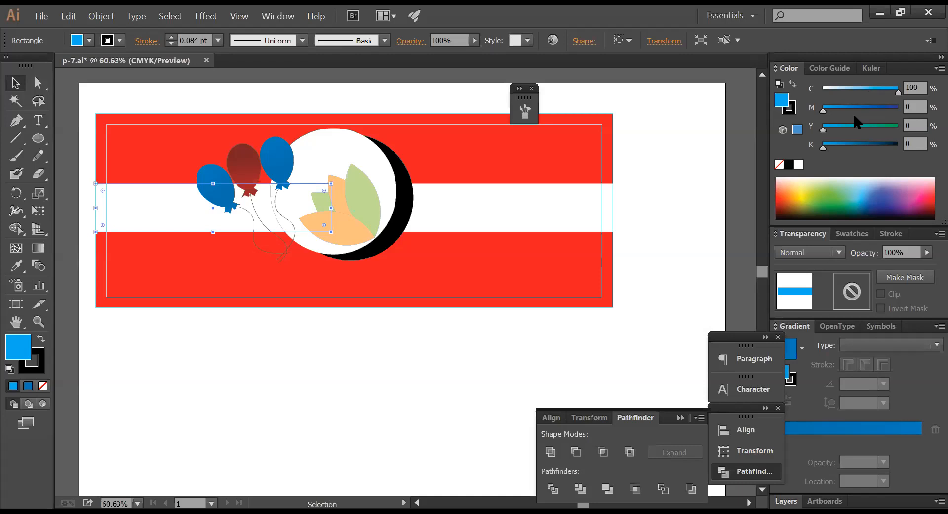
key("ctrl+]")
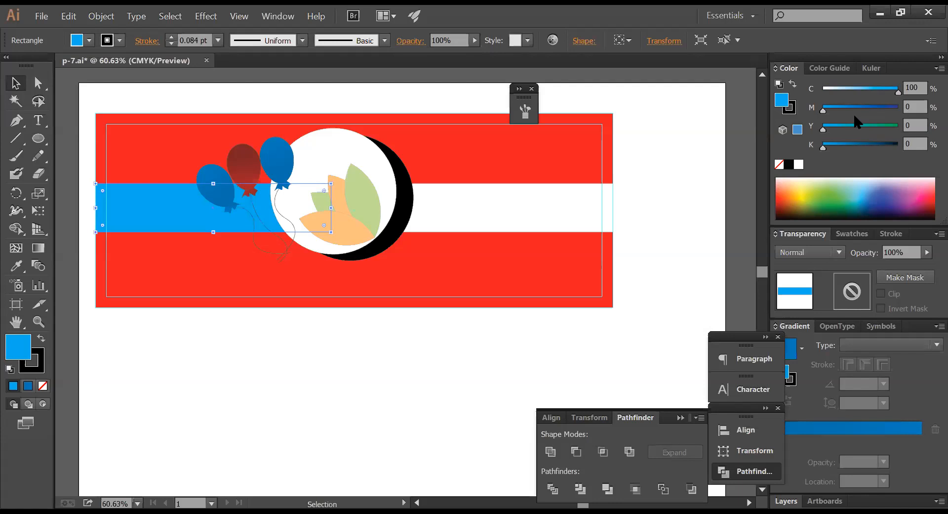
key("ctrl+shift+bracketleft")
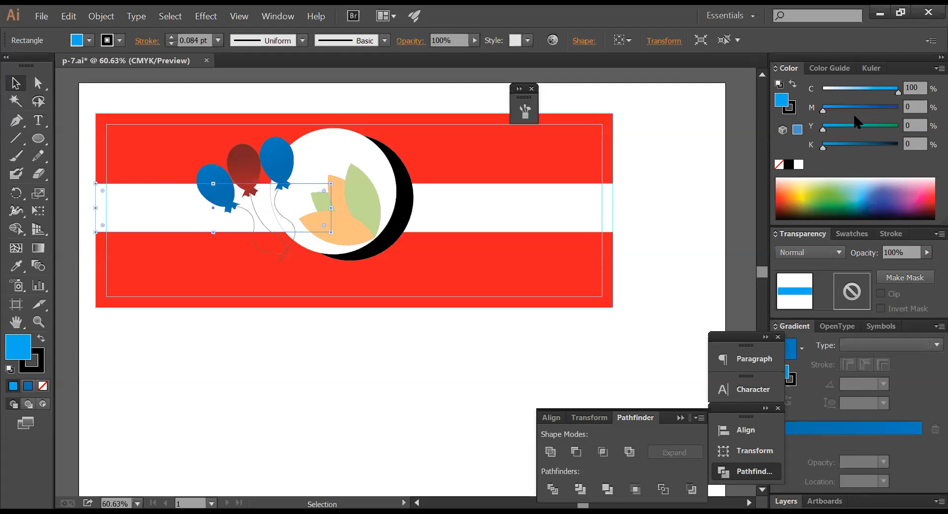
key("ctrl+shift+bracketright")
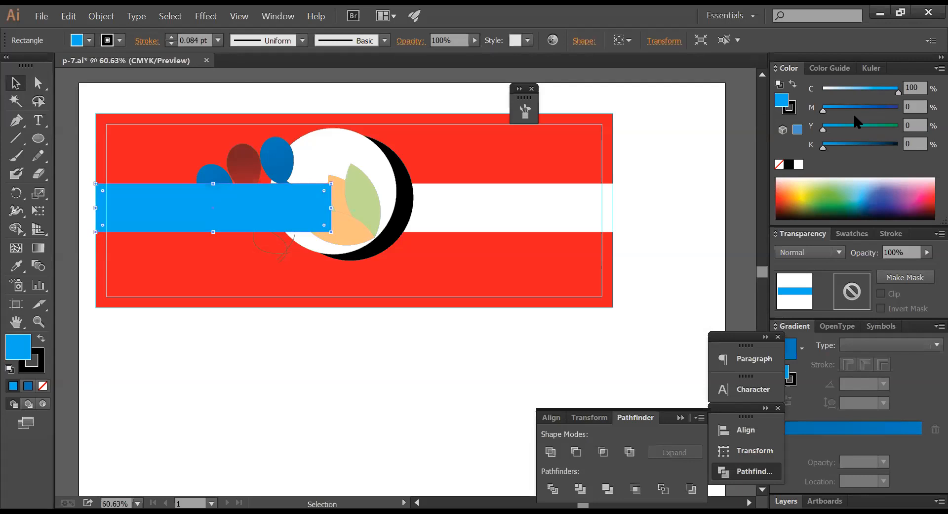
key("ctrl+shift+bracketleft")
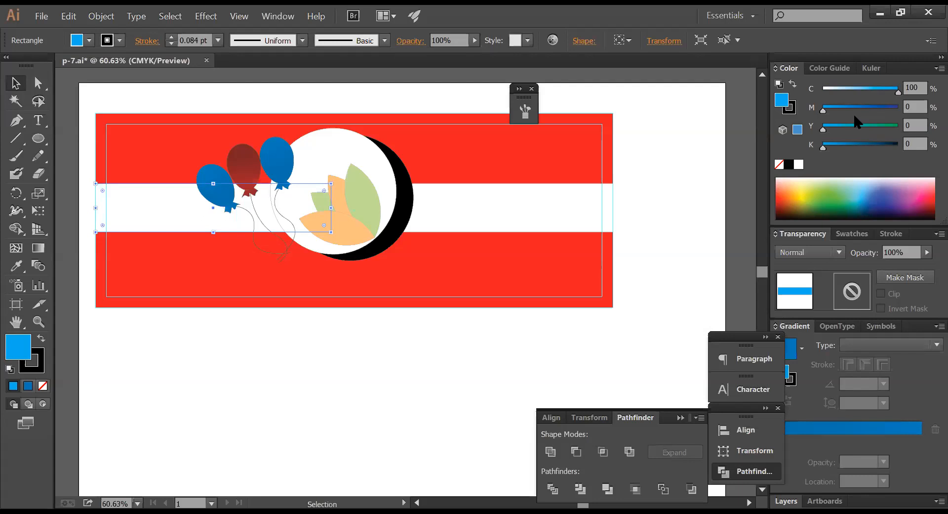
key("ctrl+bracketright")
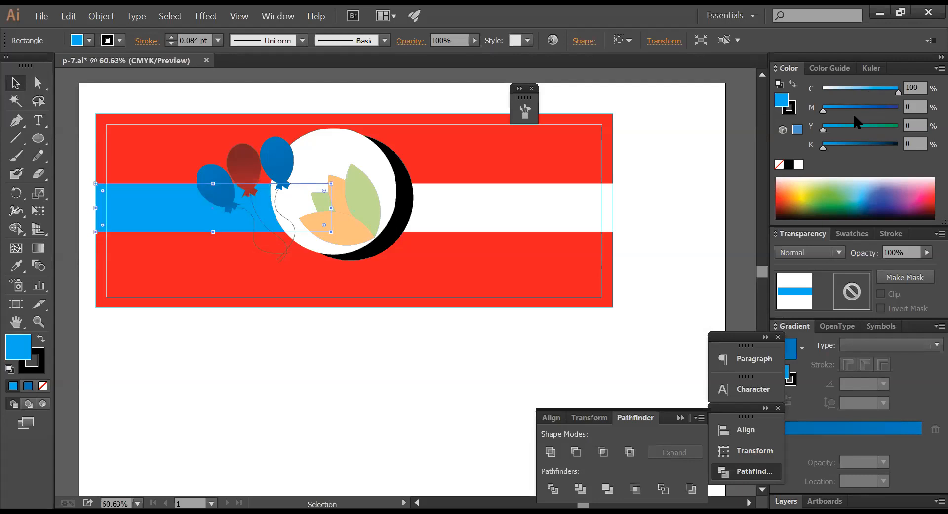
- Darken the right green leaf's fill and move the leaf group below the banner
left_click(671, 219)
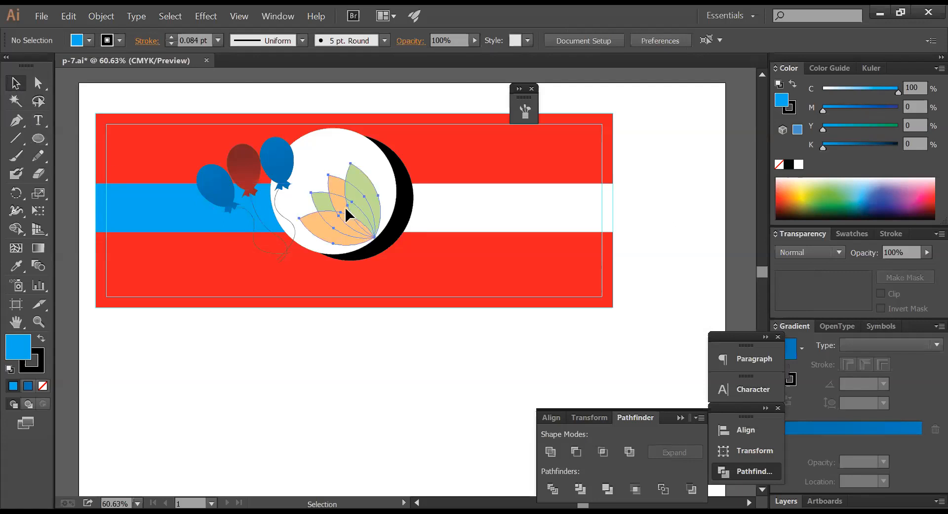
left_click(362, 220)
key("a")
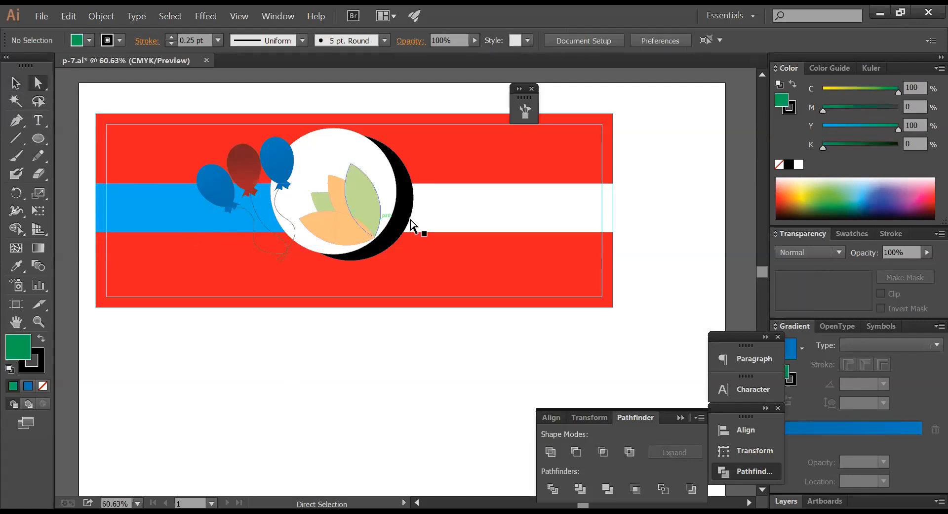
left_click(368, 197)
left_click_drag(860, 93, 927, 93)
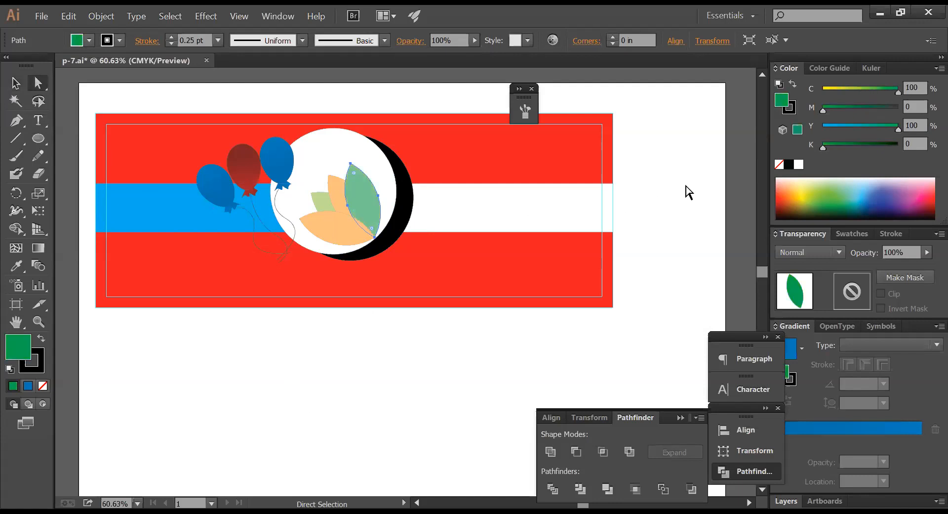
left_click(333, 179)
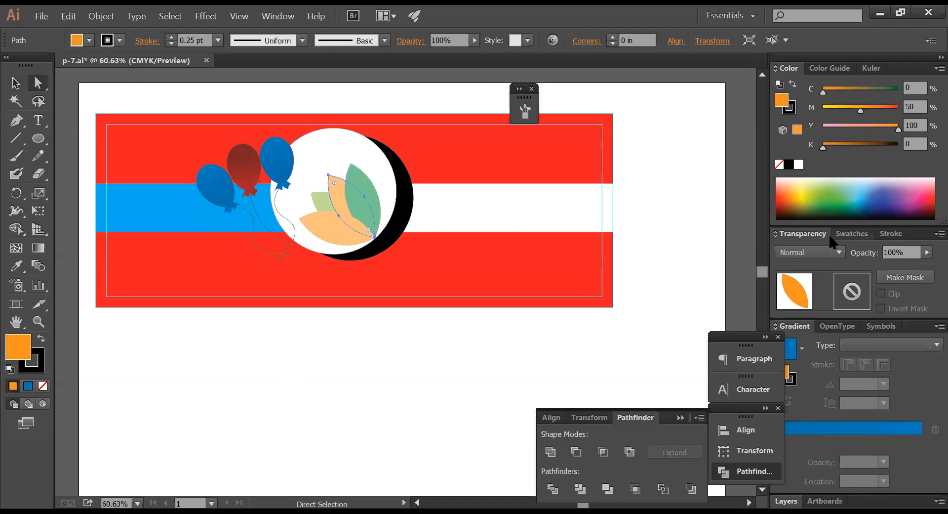
left_click(439, 327)
left_click(16, 83)
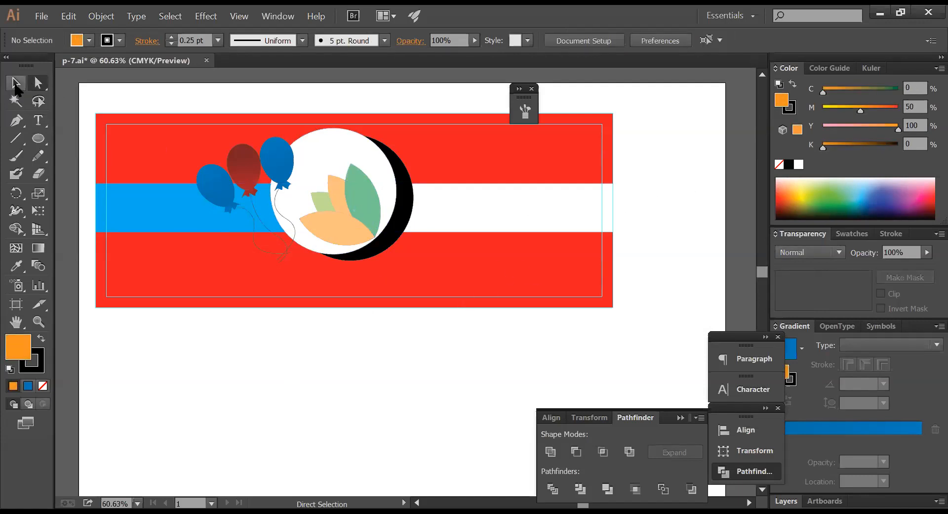
left_click_drag(364, 201, 369, 387)
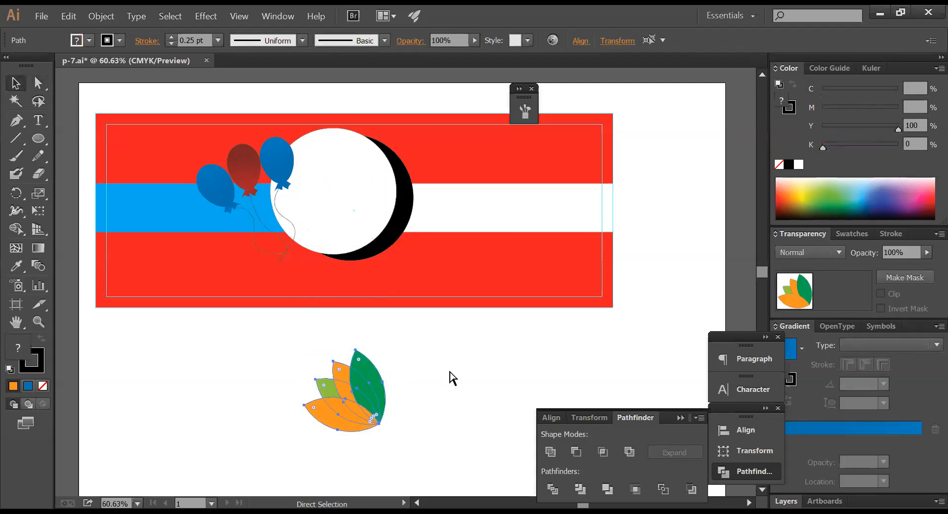
- Set the green, both orange and the lime leaves each to Multiply blending
left_click(392, 383)
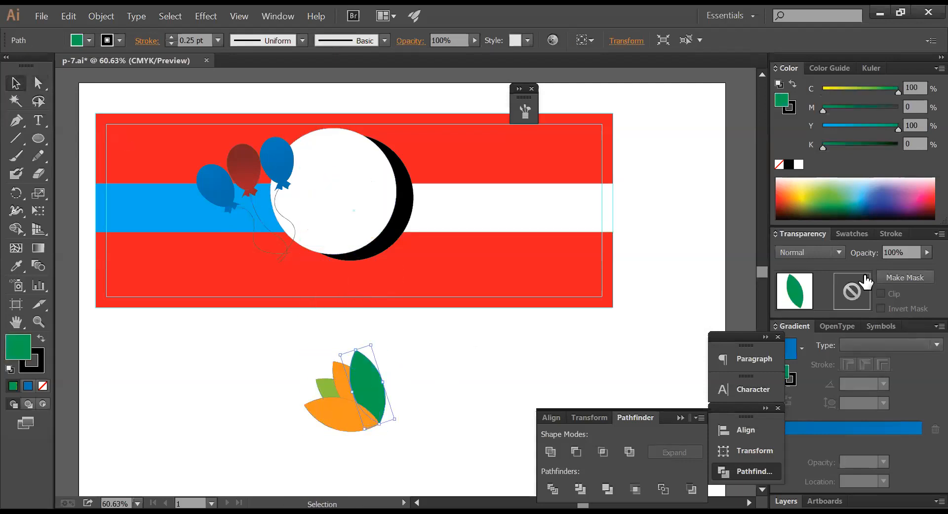
left_click(810, 252)
left_click(804, 305)
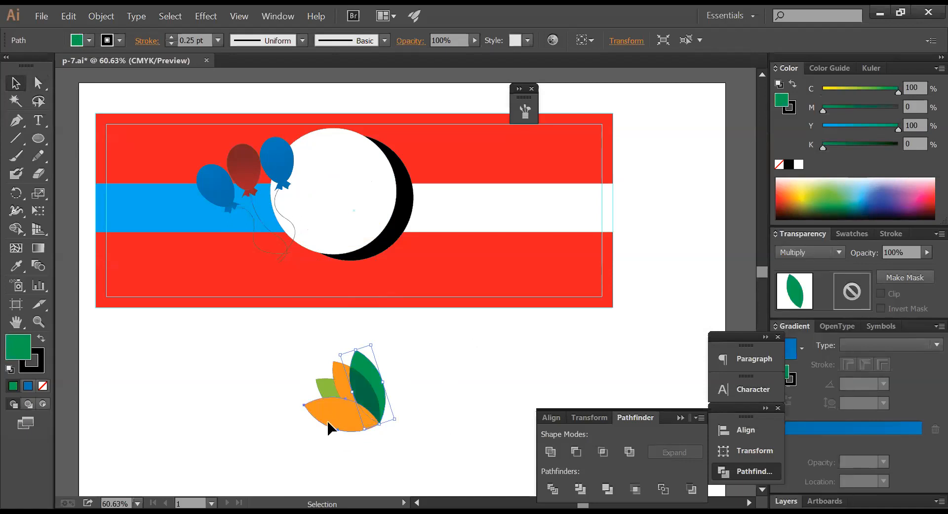
left_click(329, 427)
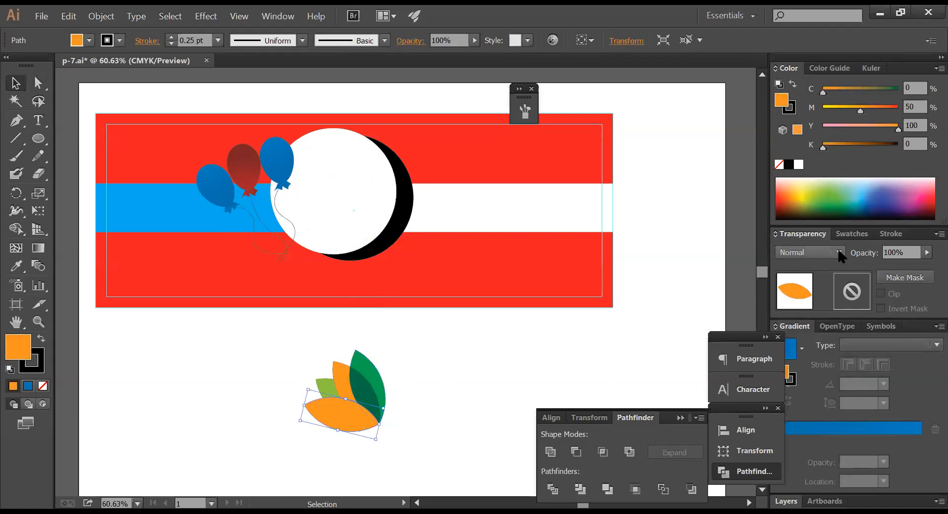
left_click(838, 251)
left_click(804, 304)
left_click(338, 376)
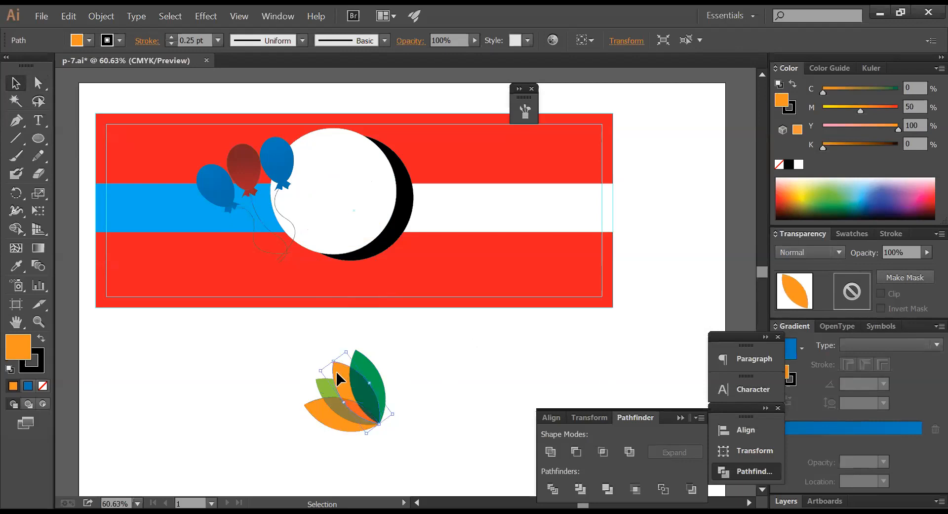
left_click(839, 252)
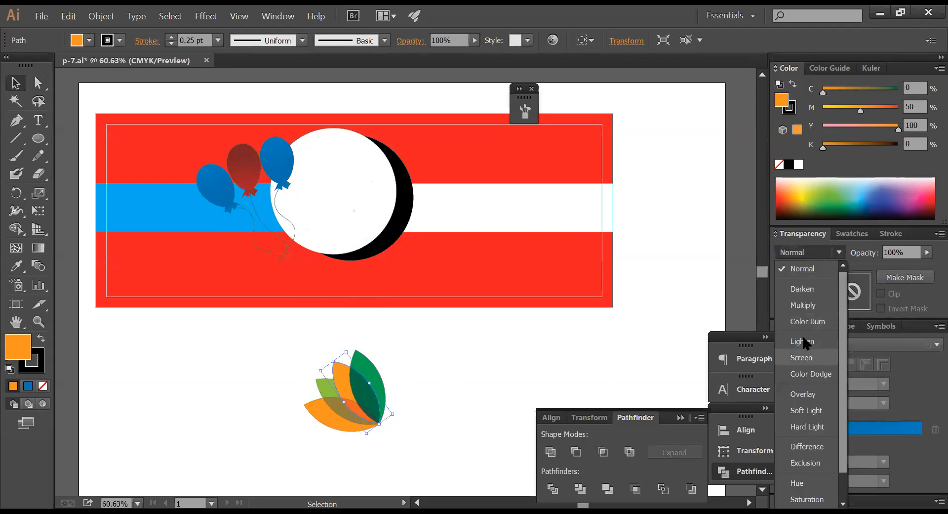
left_click(804, 305)
left_click(323, 389)
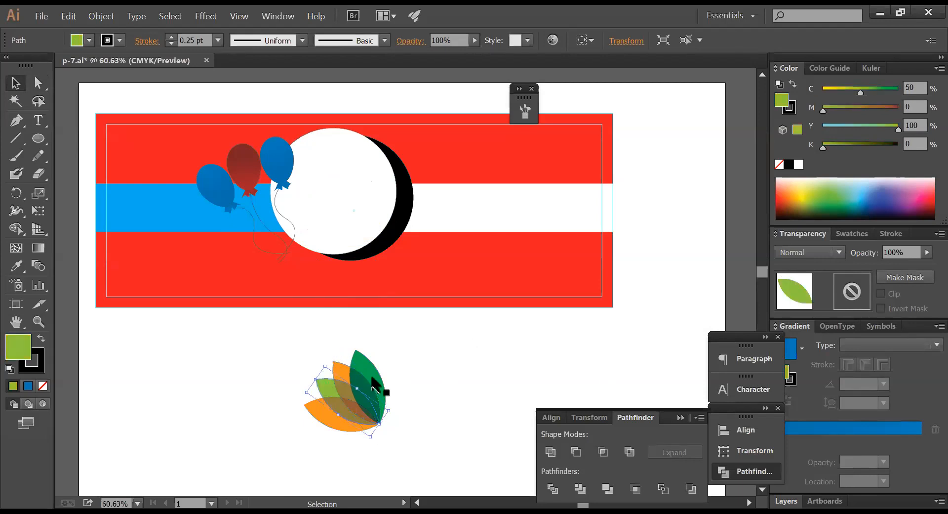
left_click(839, 252)
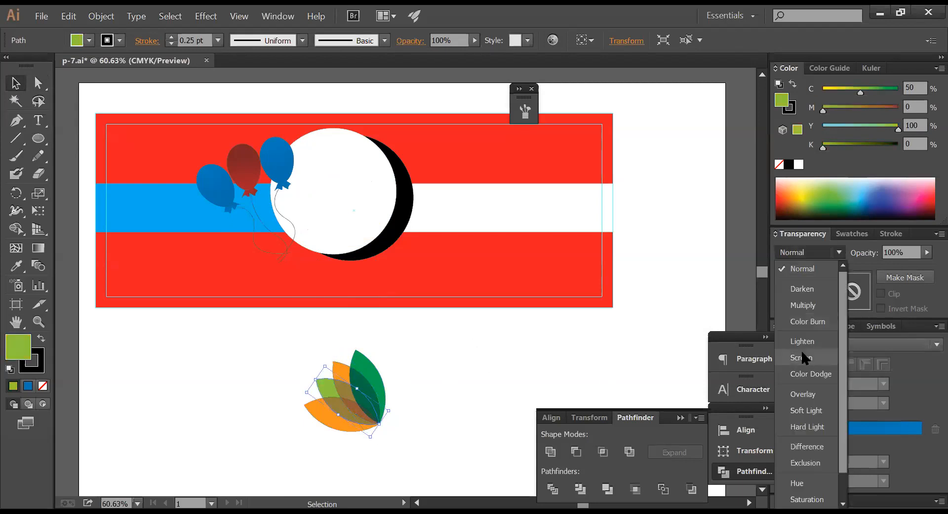
left_click(805, 306)
left_click_drag(446, 426, 302, 362)
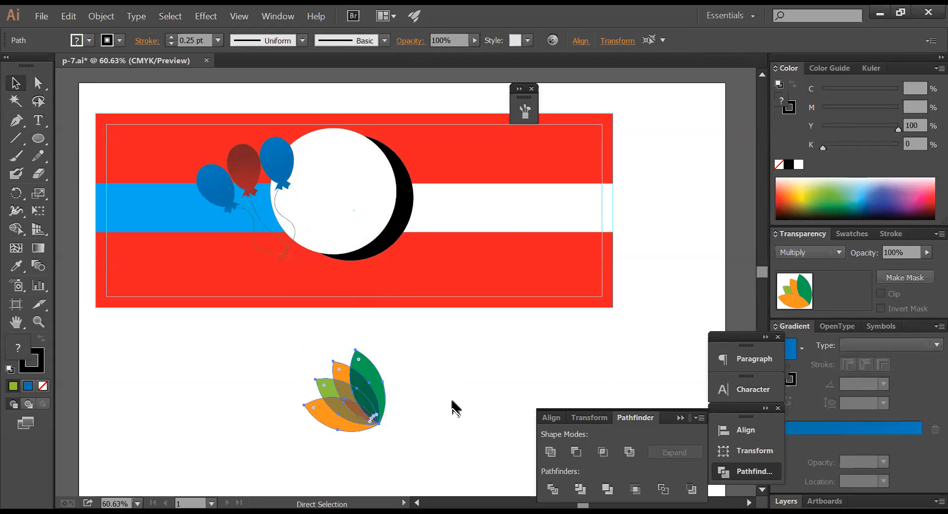
- Remove the leaf group's stroke, move it onto the banner and rotate it about 95°
left_click(43, 385)
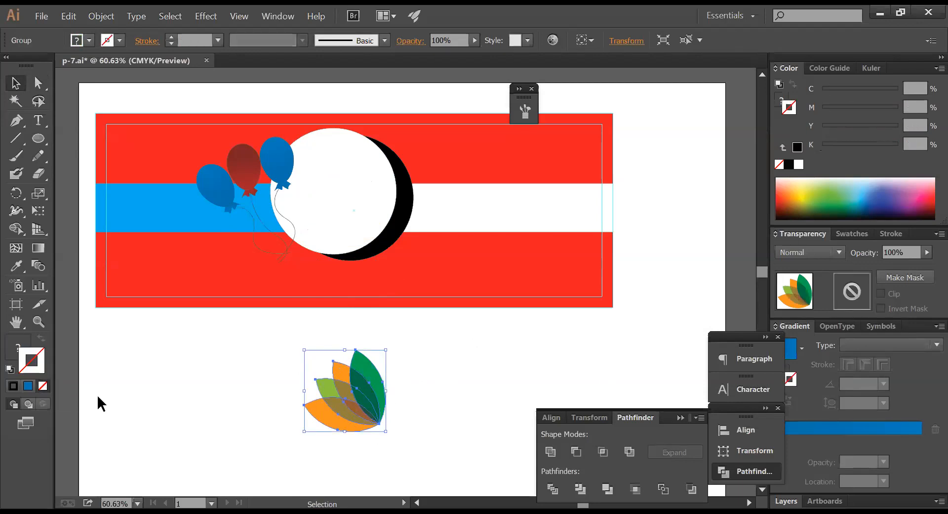
left_click(468, 390)
left_click_drag(339, 390, 368, 188)
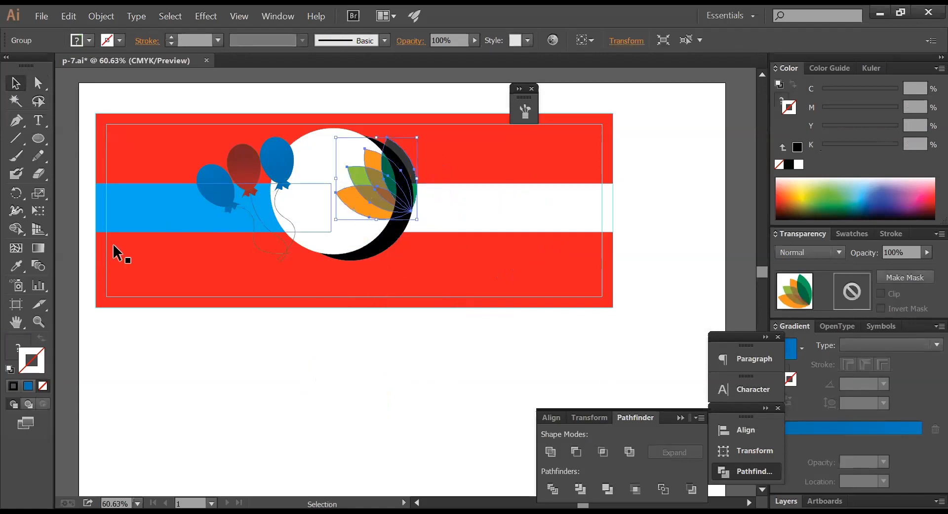
left_click(17, 195)
left_click_drag(505, 252, 292, 294)
left_click_drag(368, 194, 487, 235)
- Swing the leaves so their base meets the black crescent's right edge
key("ctrl+shift+a")
left_click_drag(324, 195, 426, 255)
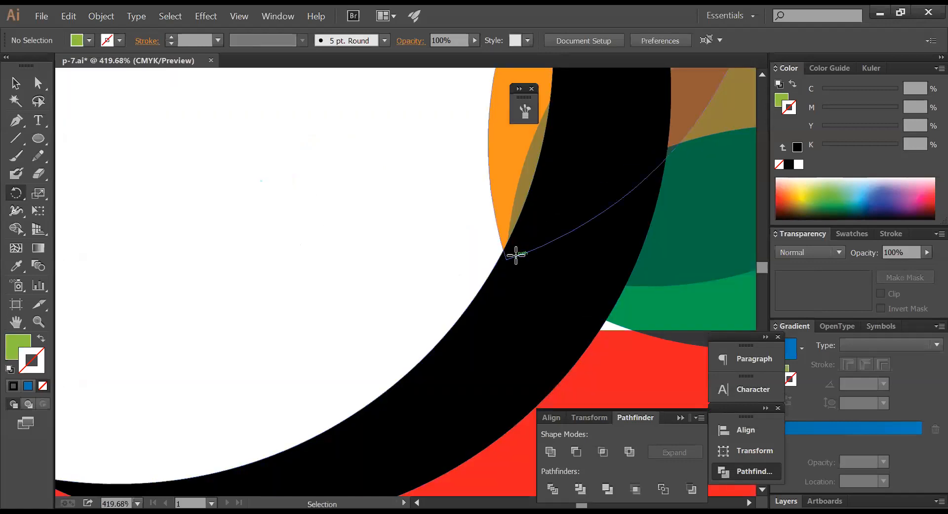
left_click(512, 222, "ctrl")
left_click_drag(512, 221, 465, 251)
left_click(465, 250)
key("ctrl")
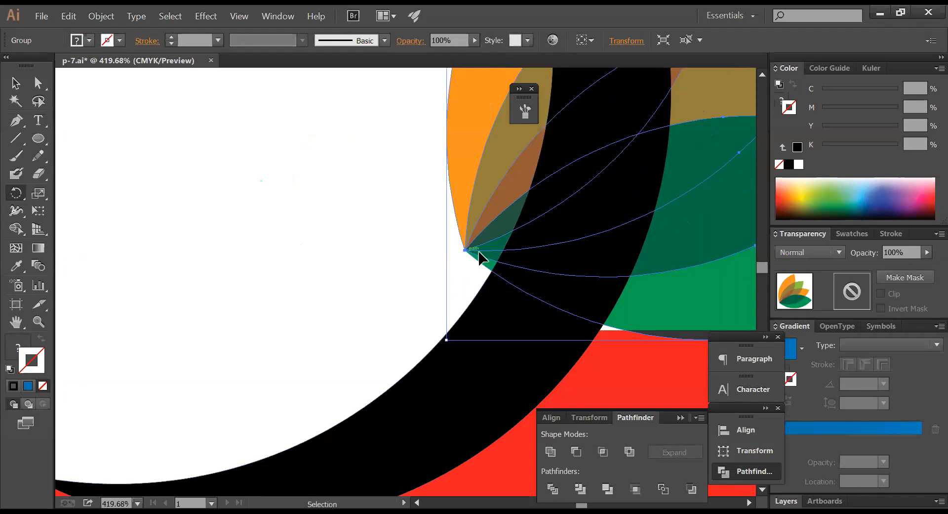
left_click_drag(468, 246, 540, 252)
- Zoom back out to check the whole banner with the placed leaves
left_click(588, 252, "ctrl+alt")
left_click(590, 253, "ctrl+alt")
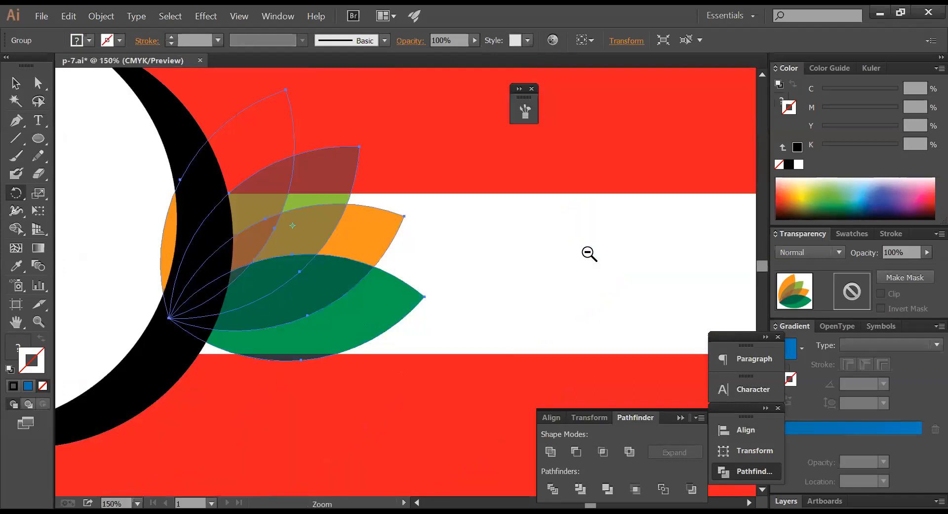
left_click(590, 253, "ctrl+alt")
left_click(589, 254, "ctrl+alt")
left_click(589, 254, "ctrl+alt")
left_click_drag(328, 311, 578, 223)
left_click_drag(538, 282, 644, 262)
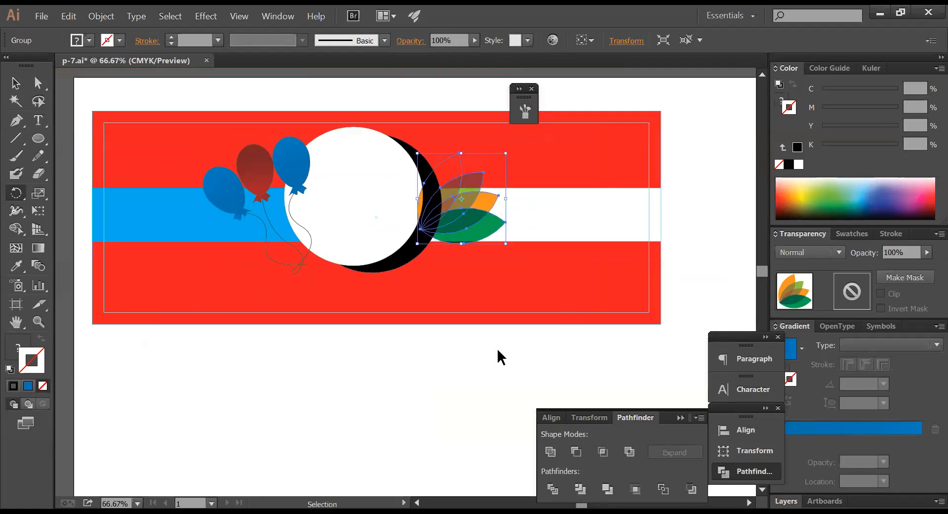
left_click(498, 350, "ctrl")
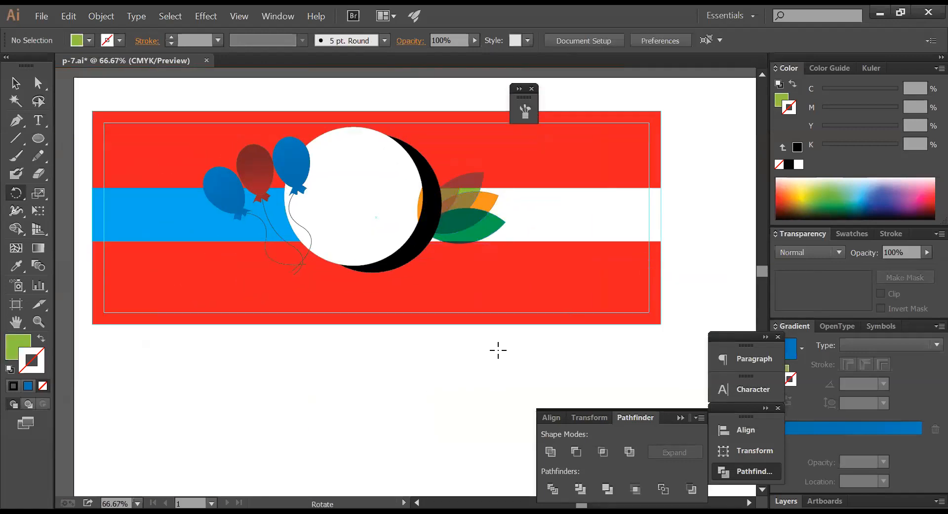
- Recolour the red background rectangle lime green at C50 M0 Y100 K0
left_click(467, 314, "ctrl")
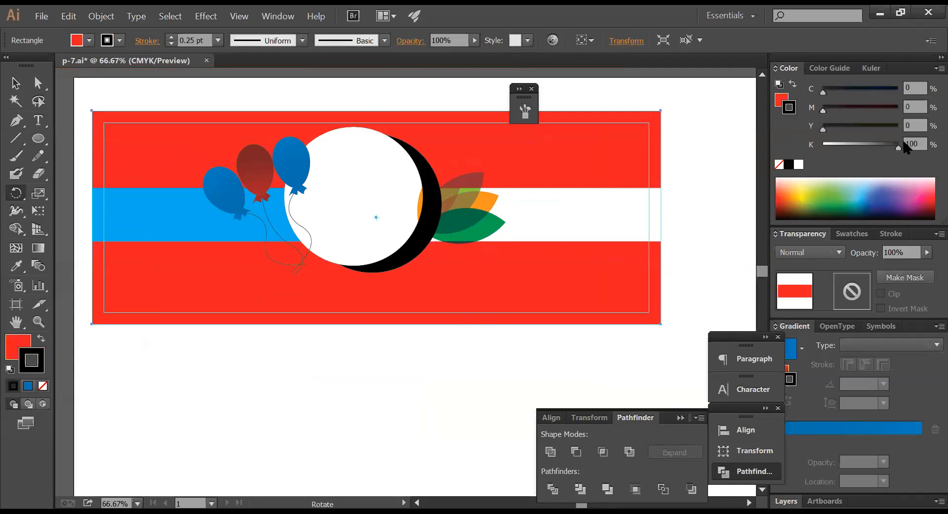
left_click(783, 101)
mouse_move(823, 93)
left_mouse_down()
mouse_move(841, 94)
mouse_move(810, 111)
left_mouse_up()
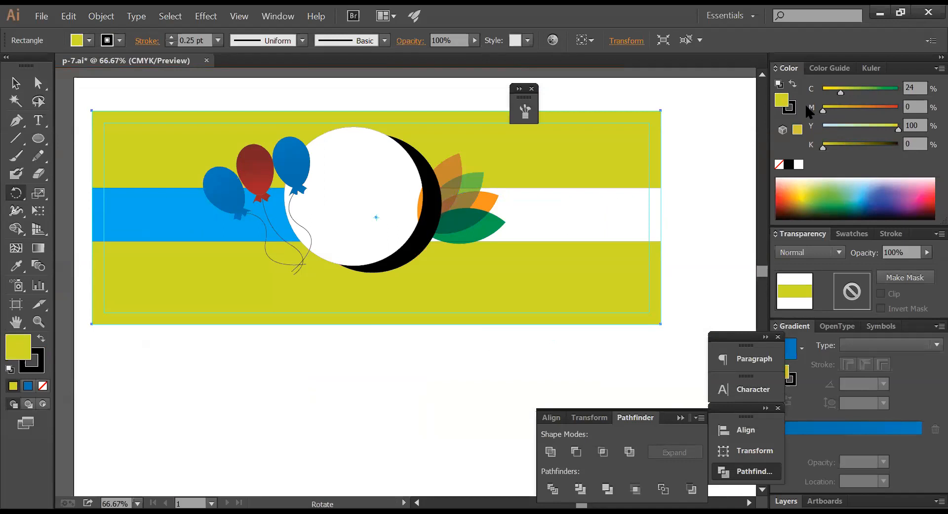
key("ctrl+z")
left_click_drag(840, 91, 814, 92)
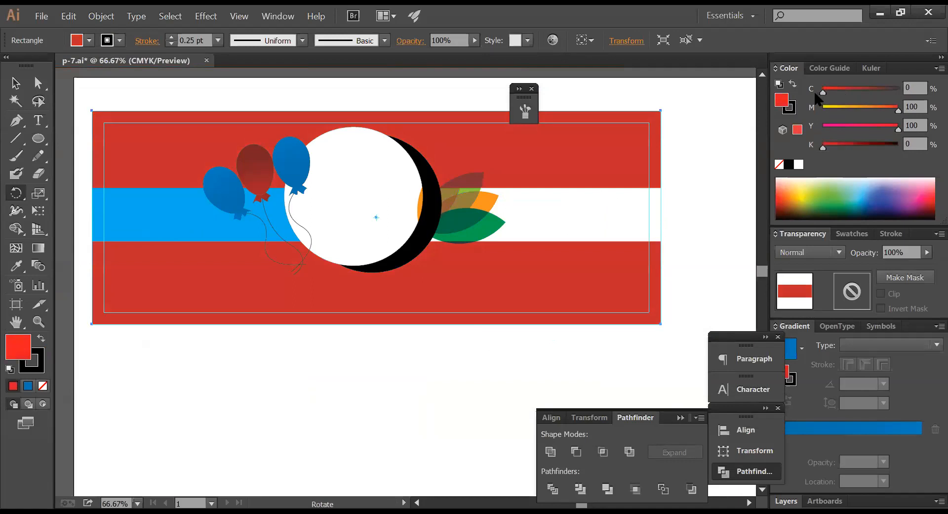
left_click(865, 107)
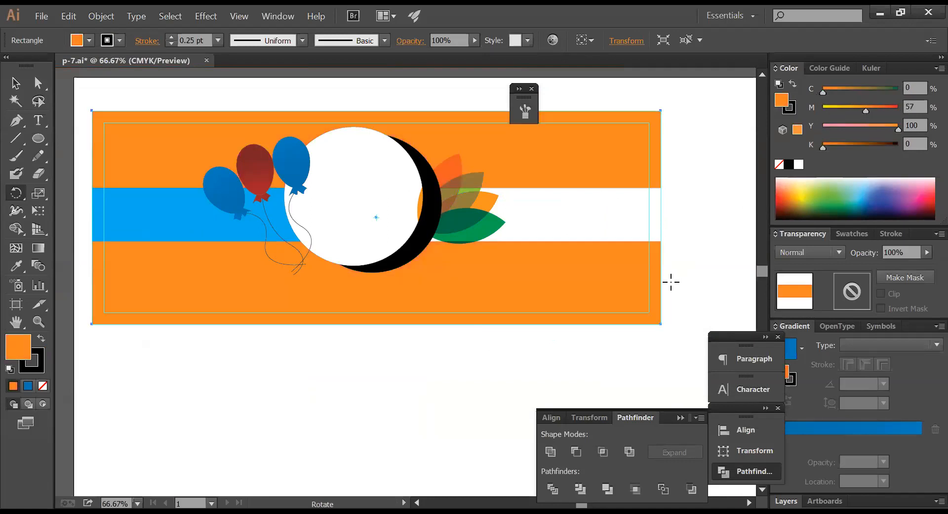
key("v")
key("ctrl+z")
left_click(915, 88)
type("50")
key("Tab")
type("0")
key("Tab")
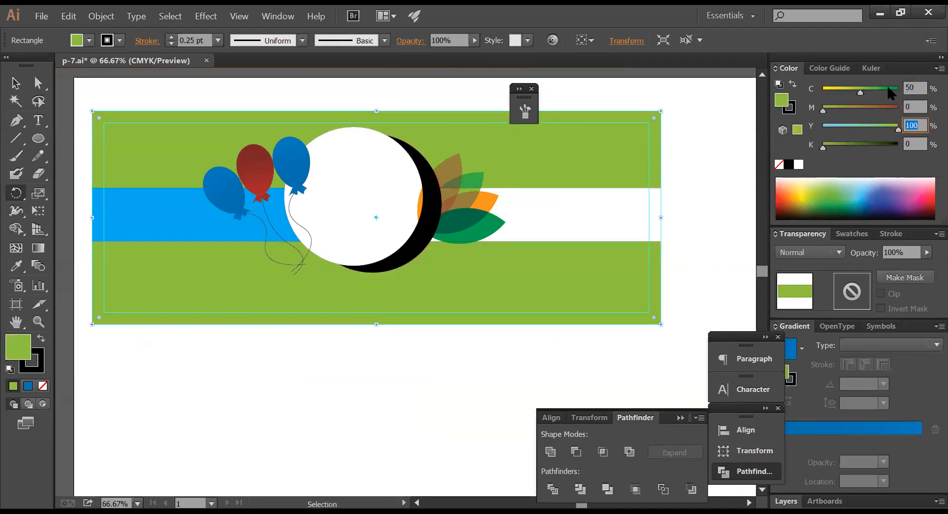
left_click(694, 221)
- Turn the blue band dark green by raising its yellow to 100
key("r")
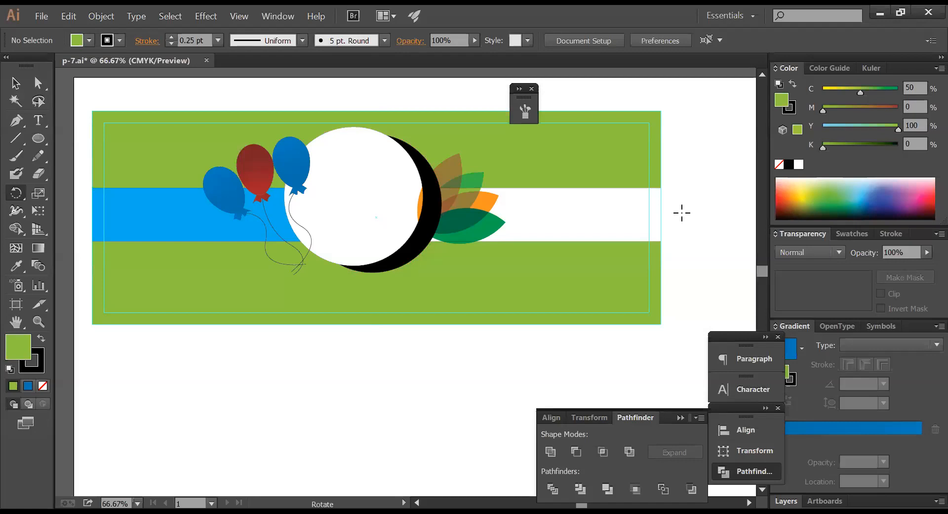
left_click(239, 224, "ctrl")
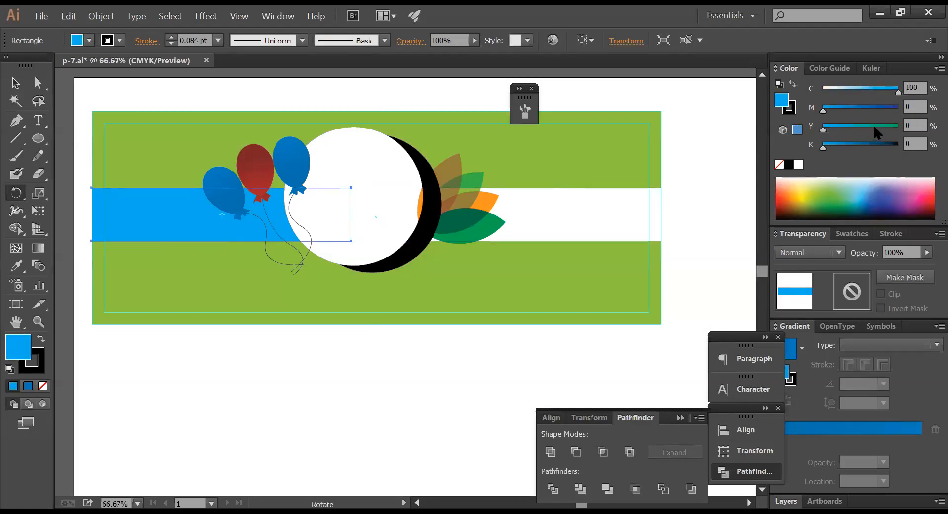
left_click_drag(873, 125, 919, 125)
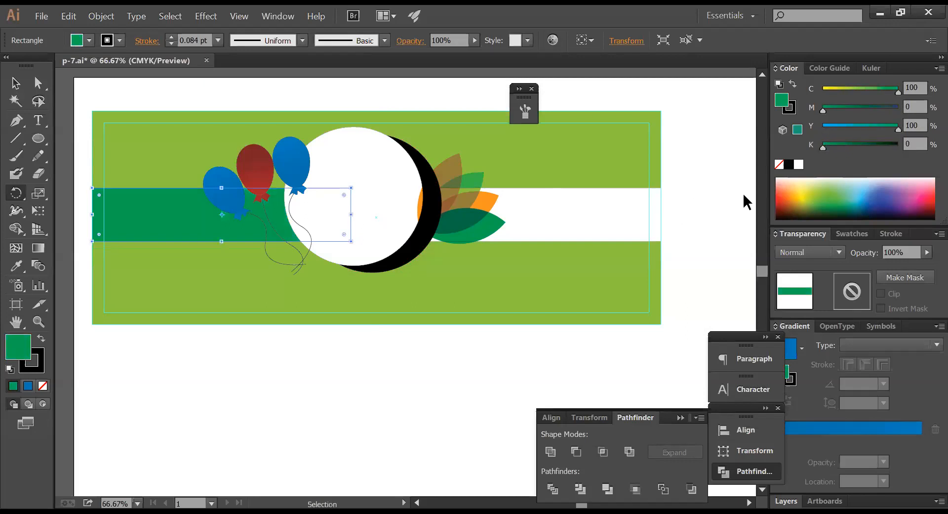
left_click(741, 203, "ctrl")
left_click(16, 83)
left_click(146, 226)
left_click(390, 375)
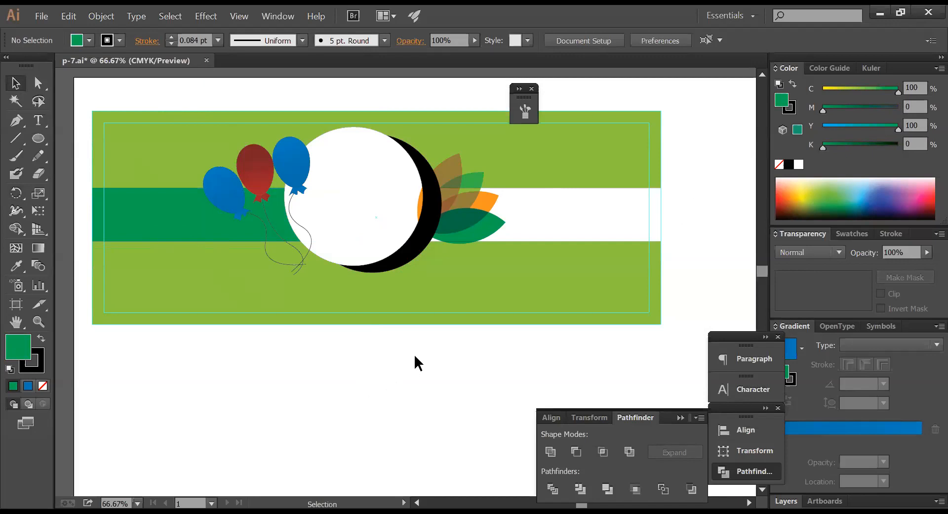
- Move the balloon group right over the white circle's edge
left_click(456, 318)
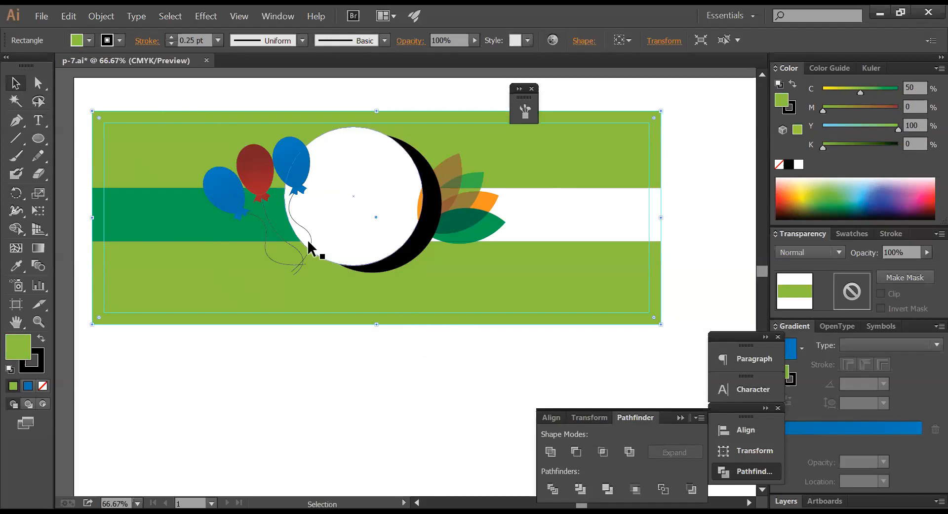
left_click(297, 179)
left_click_drag(297, 162, 308, 159)
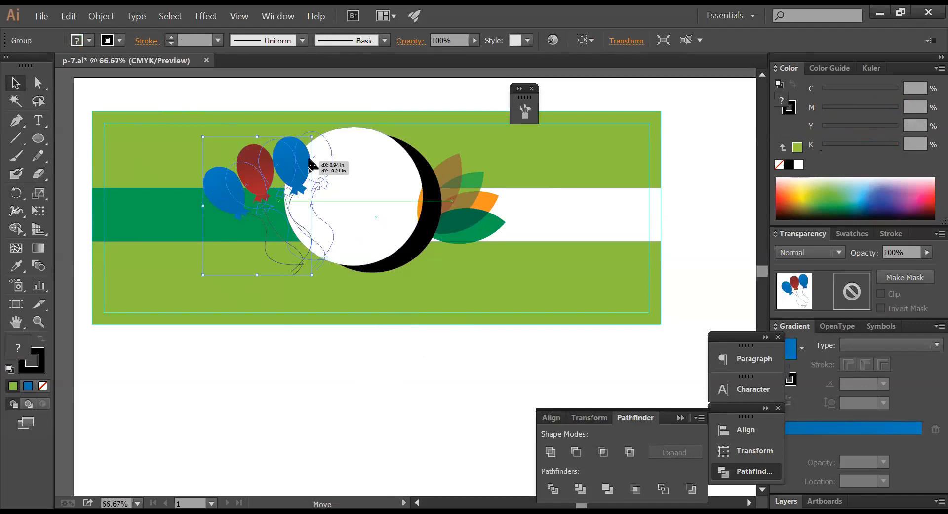
left_click_drag(309, 159, 309, 159)
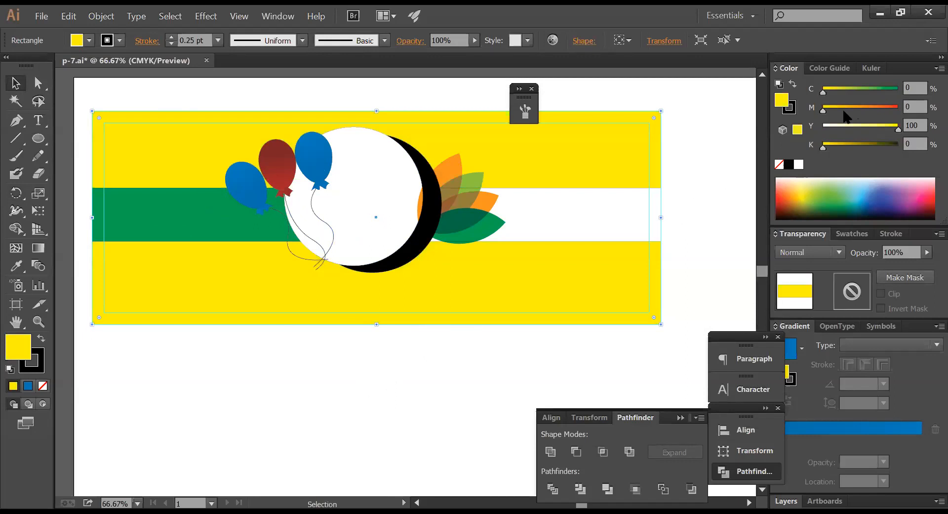
left_click(852, 107)
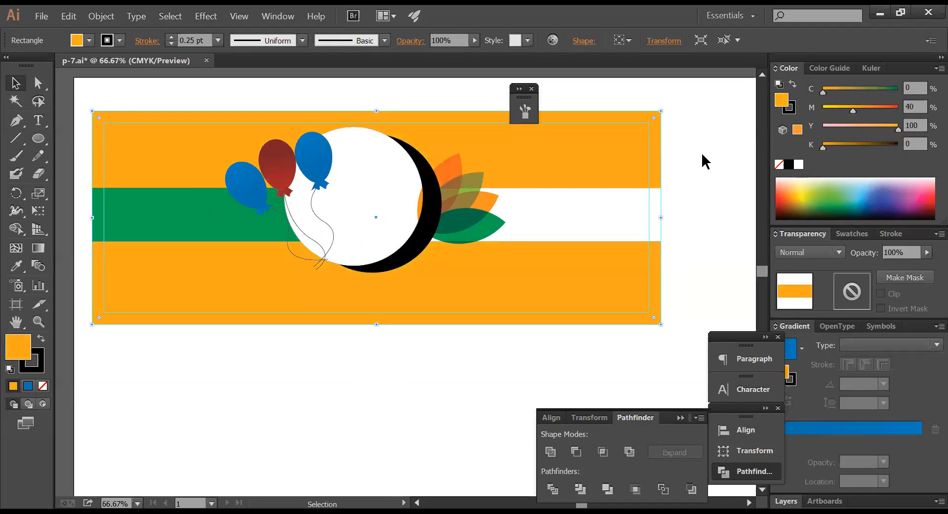
key("ctrl+z")
key("ctrl+z")
key("ctrl+z")
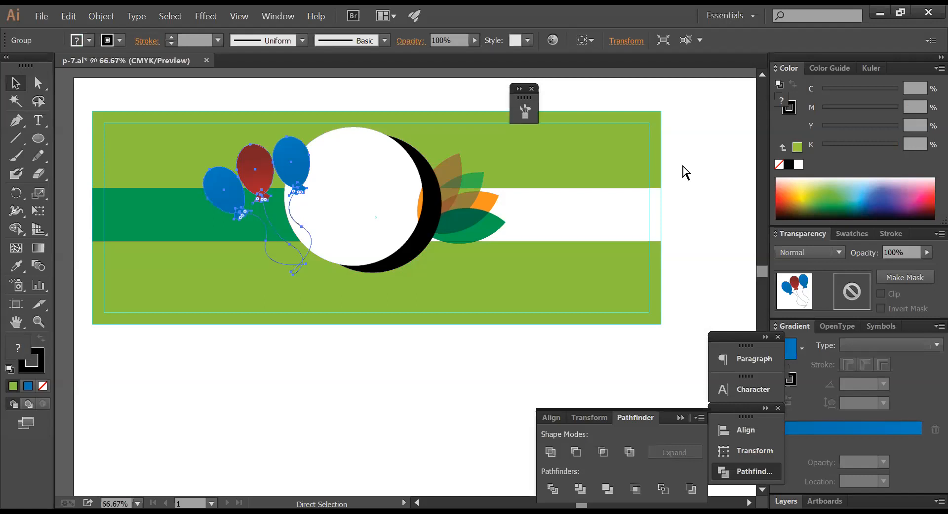
left_click(683, 172)
left_click_drag(292, 178, 345, 170)
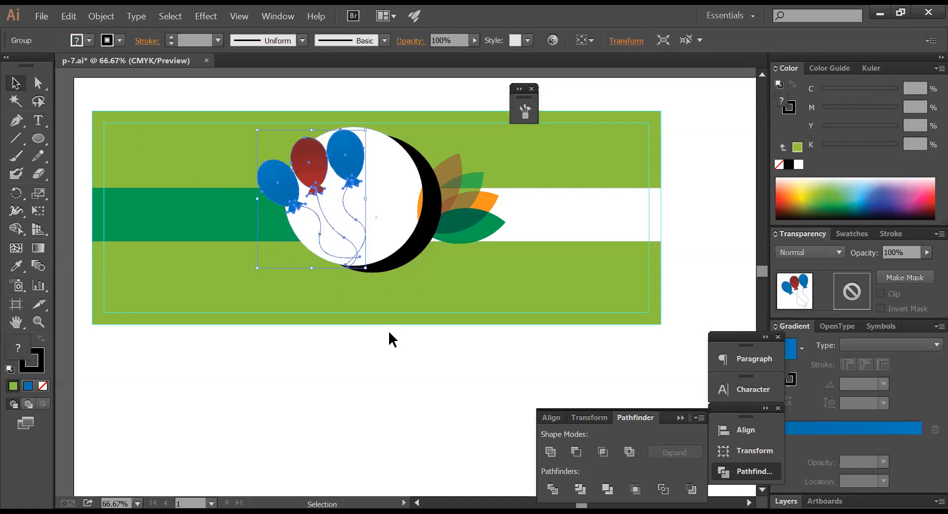
left_click(412, 354)
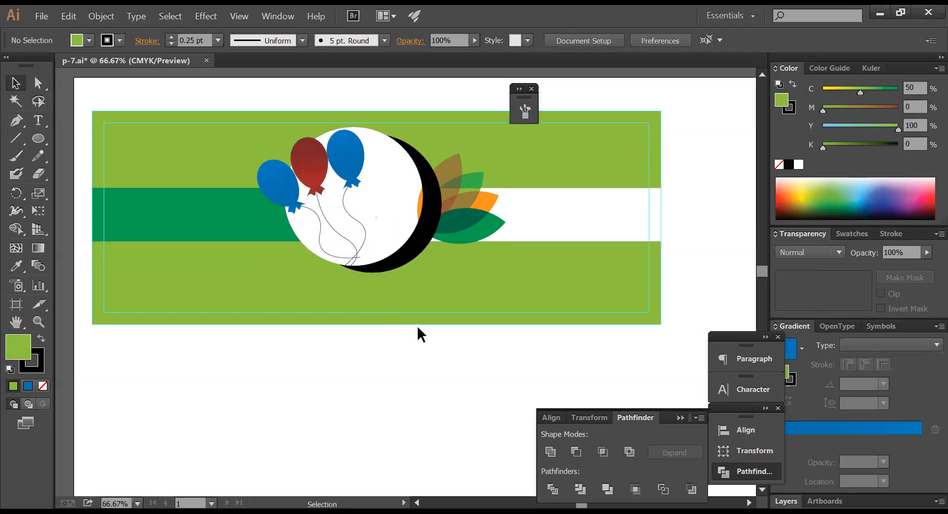
- Nudge the balloon group a little back to the left
left_click(203, 222)
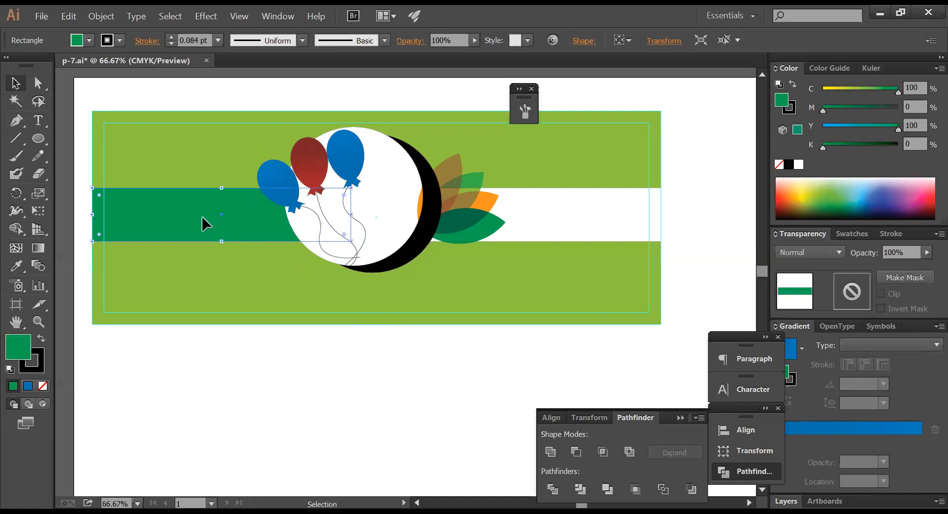
left_click(688, 235)
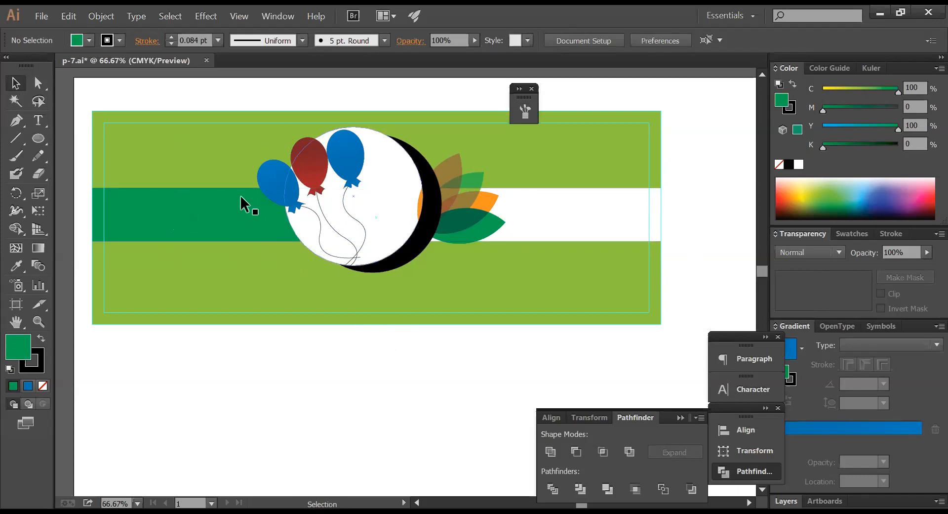
left_click(345, 168)
left_click_drag(343, 157, 312, 155)
left_click(416, 383)
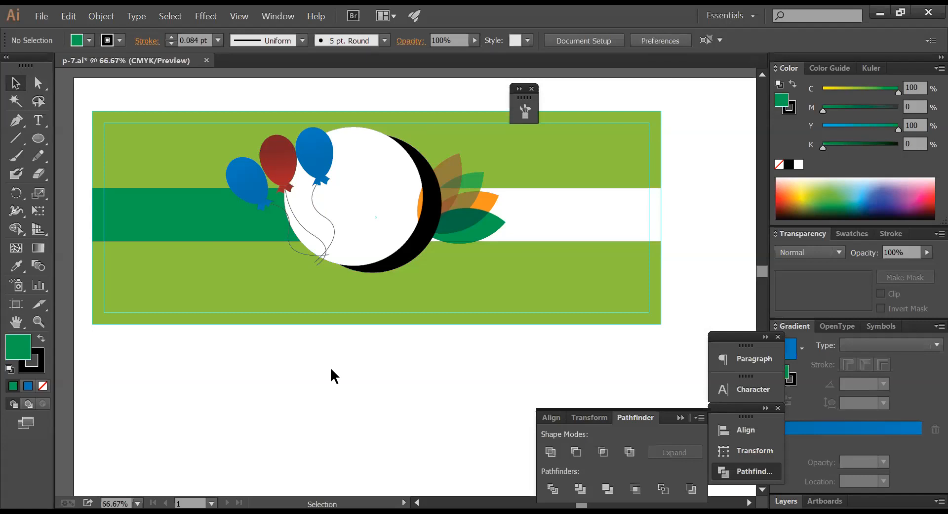
scroll(332, 345, "up", 1)
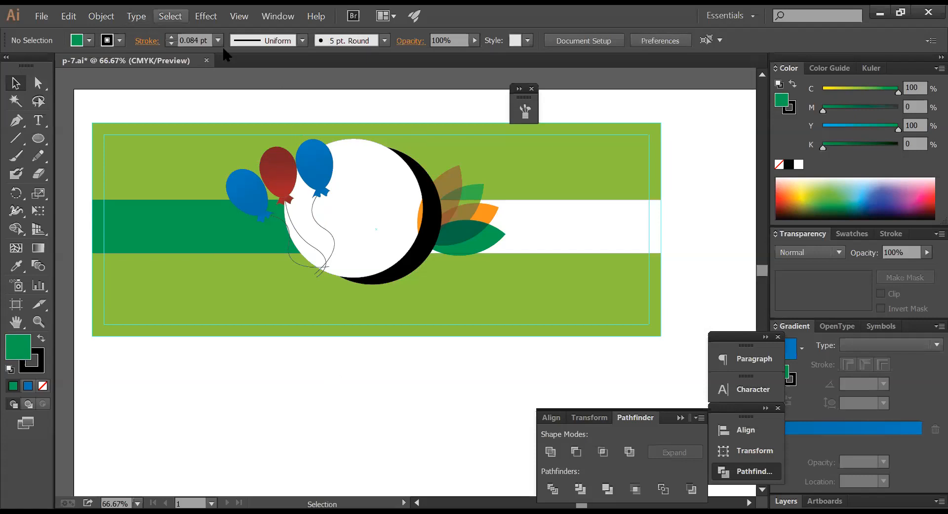
- Draw a closed Pen shape with a curved right edge over the banner's left end
left_click(15, 121)
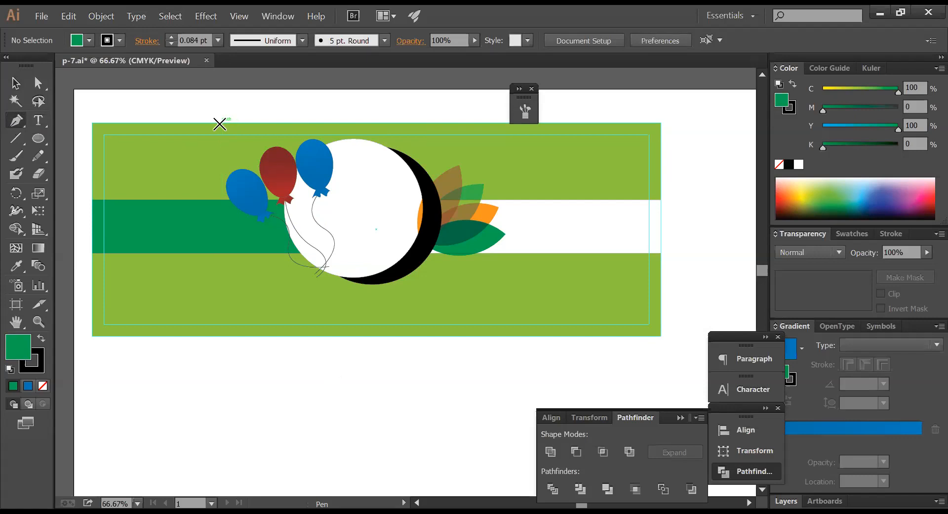
left_click(219, 123)
left_click_drag(224, 123, 325, 337)
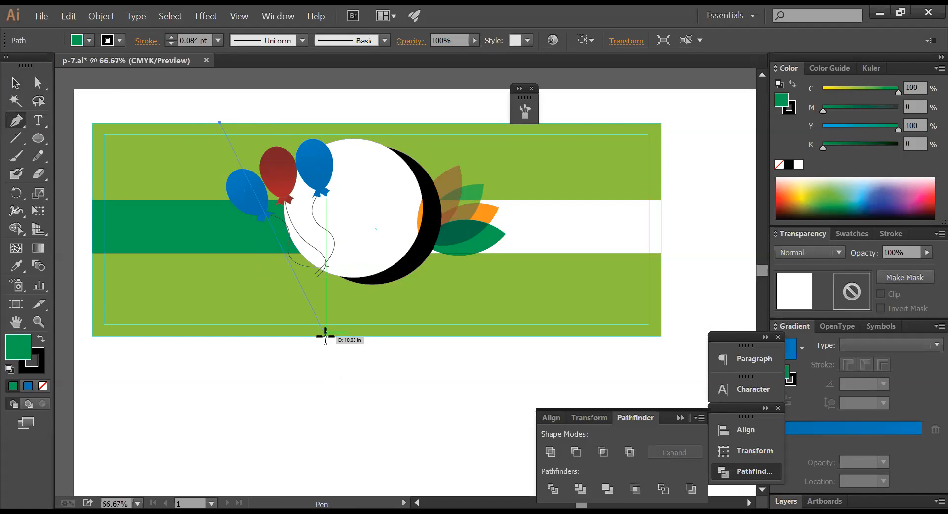
left_click_drag(326, 336, 499, 385)
left_click(93, 336)
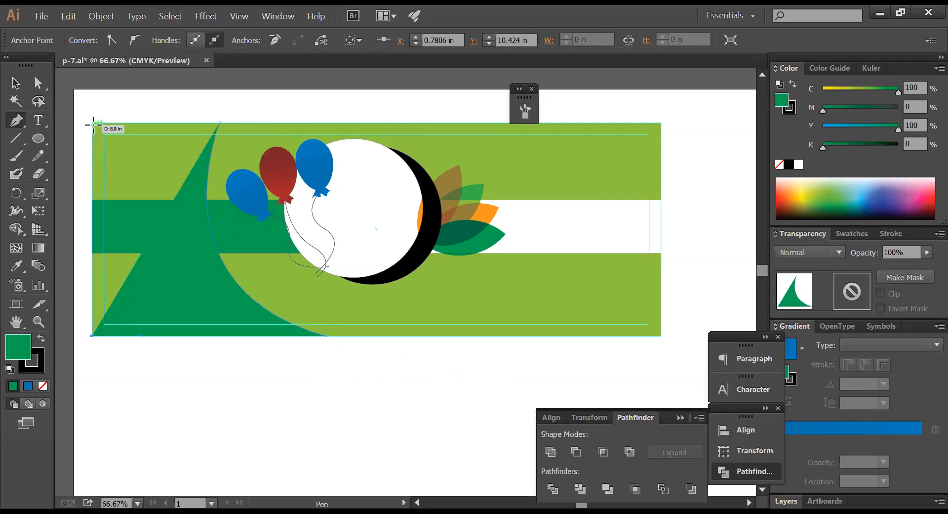
left_click(93, 125)
left_click(222, 125)
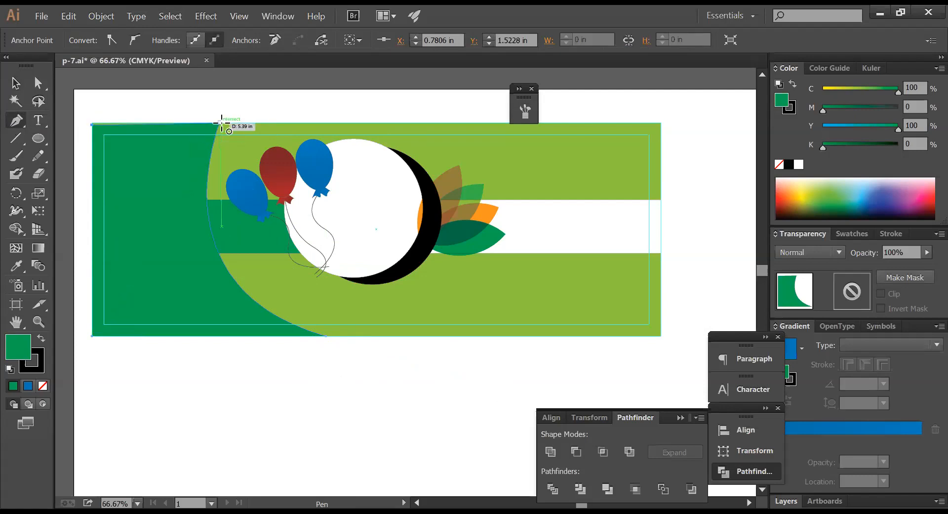
left_click(247, 111, "ctrl")
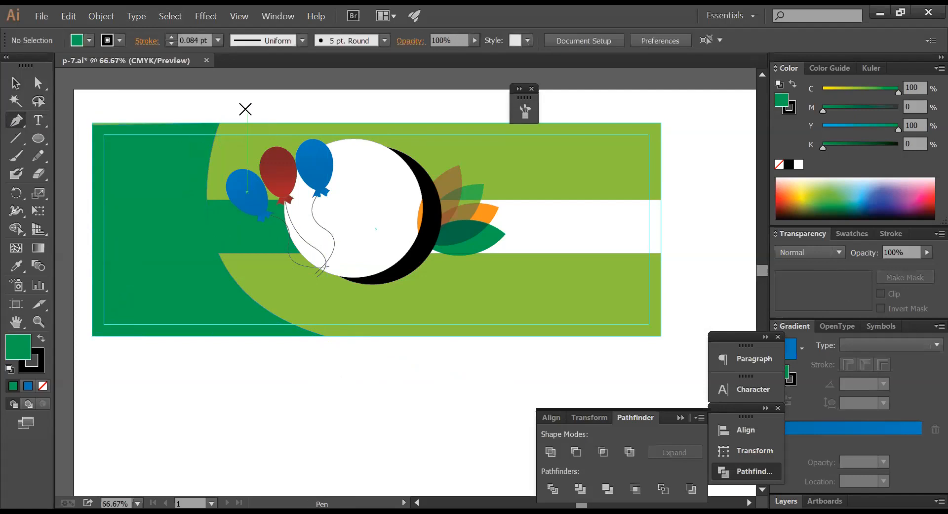
- Move the new green shape down below the banner
key("v")
left_click(125, 148)
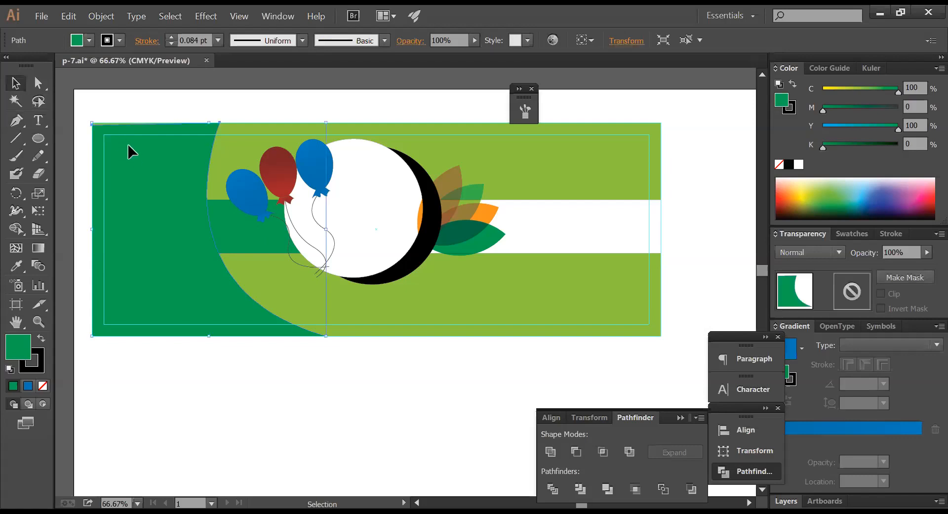
left_click_drag(128, 146, 302, 408)
left_click(438, 383)
- Zoom in on the top edge of the green shape below the banner
left_click_drag(413, 381, 397, 206)
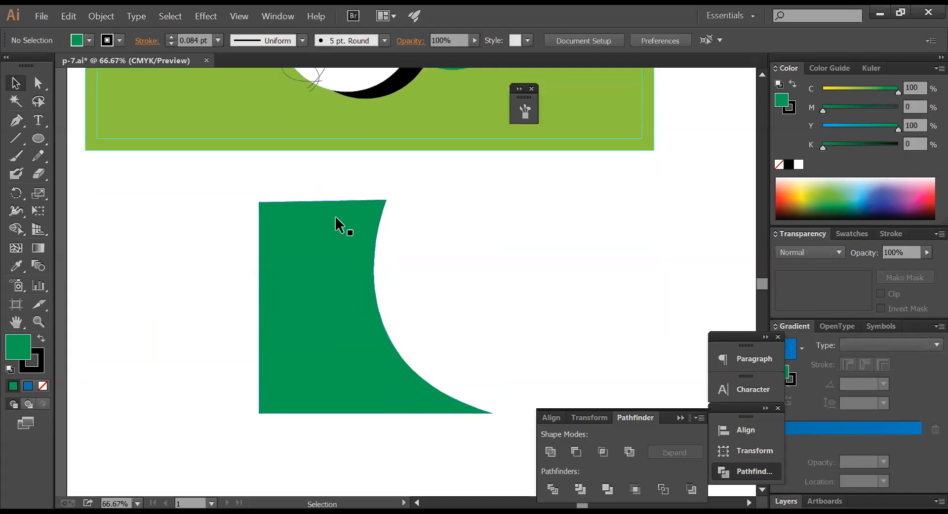
left_click_drag(227, 184, 520, 239)
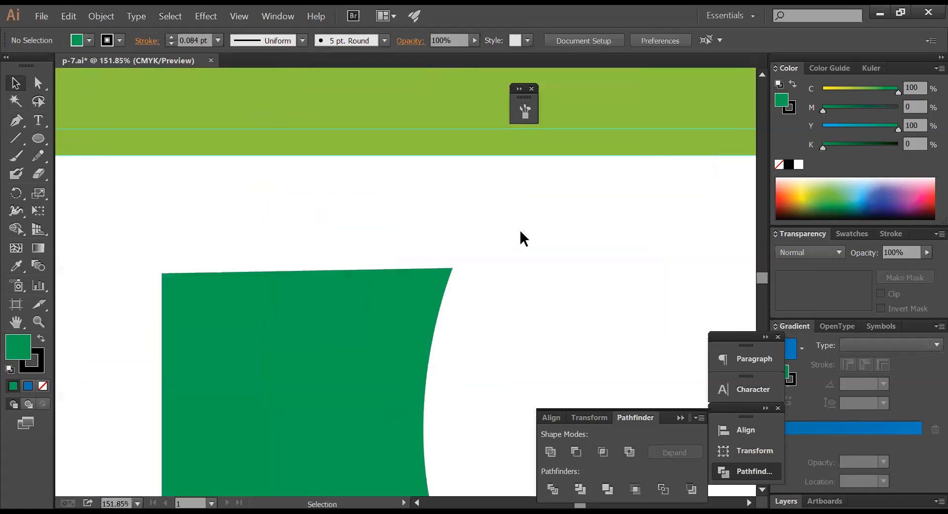
left_click(358, 296, "ctrl+alt")
left_click_drag(440, 288, 273, 313)
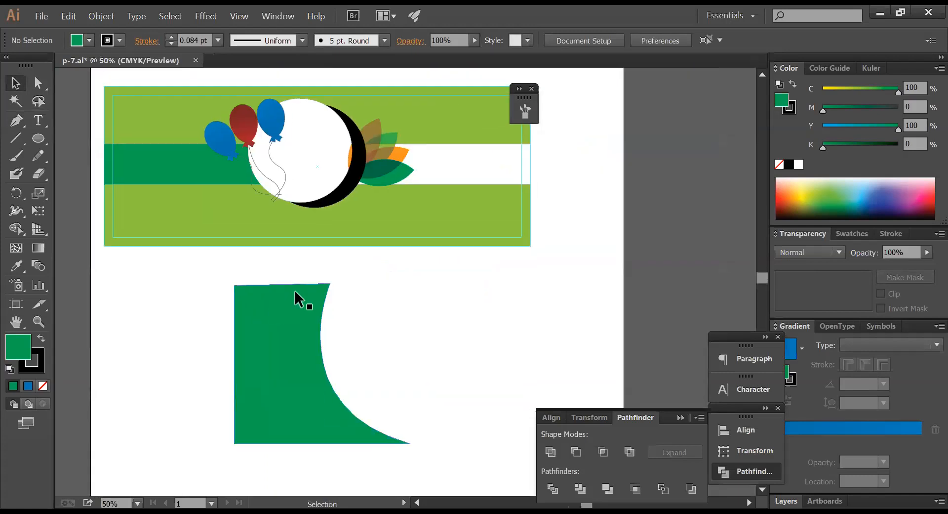
left_click(303, 287)
left_click_drag(196, 272, 485, 324)
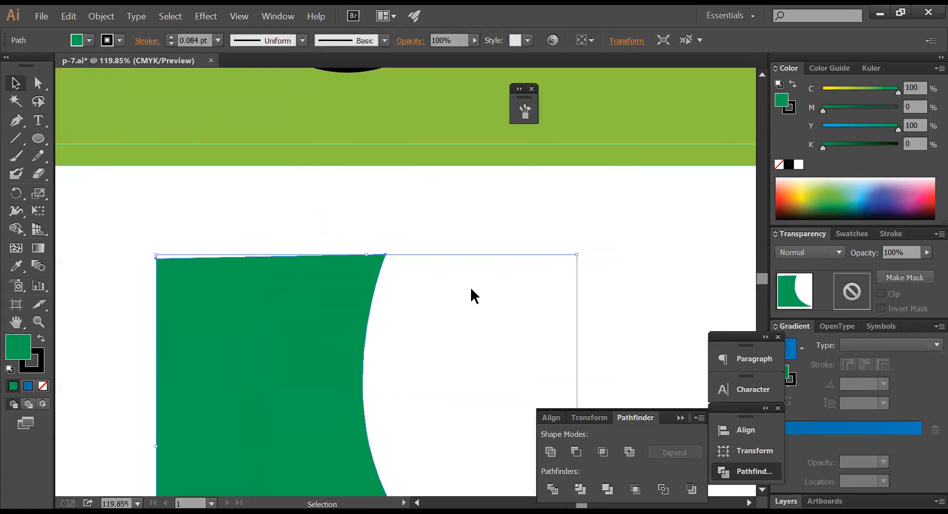
left_click(482, 298)
- In Outline view, shift the green shape's top-left anchor, undo that move, and stay in Outline
key("ctrl+y")
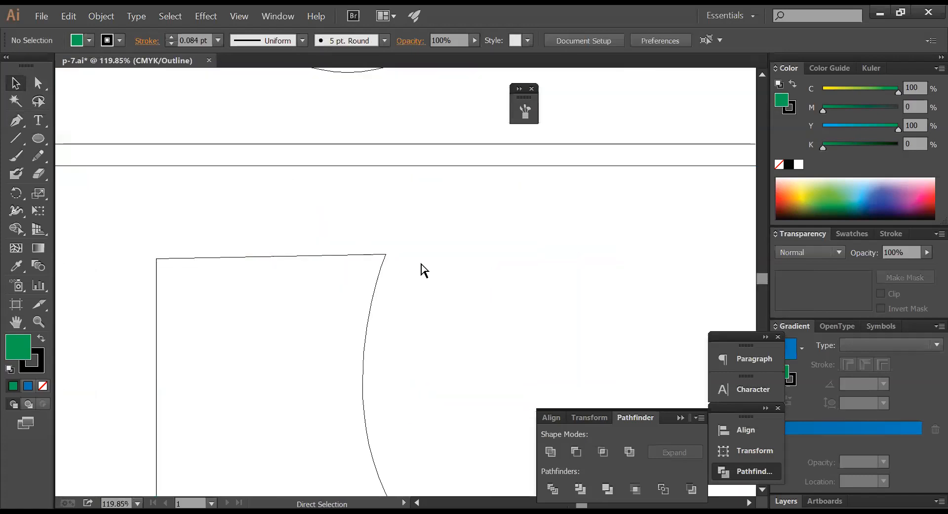
left_click(39, 83)
left_click_drag(156, 258, 510, 272)
left_click(455, 238)
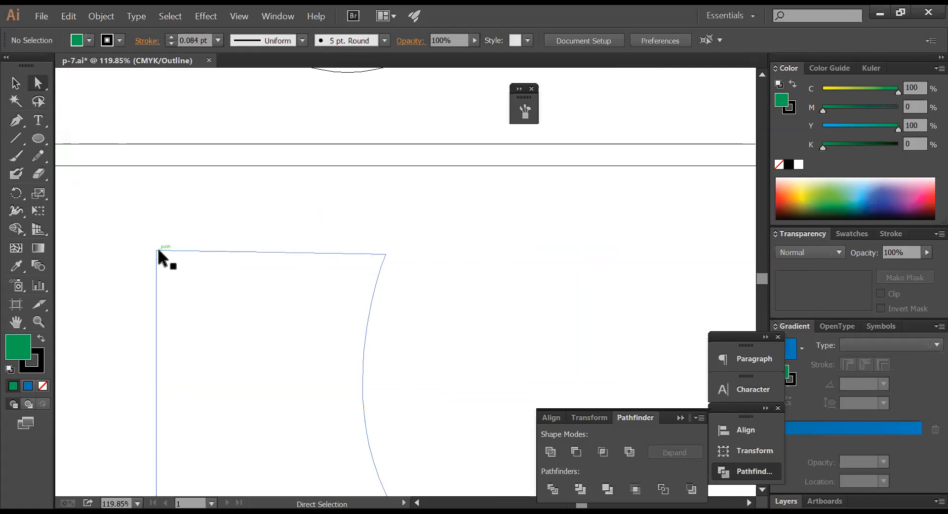
key("ctrl+y")
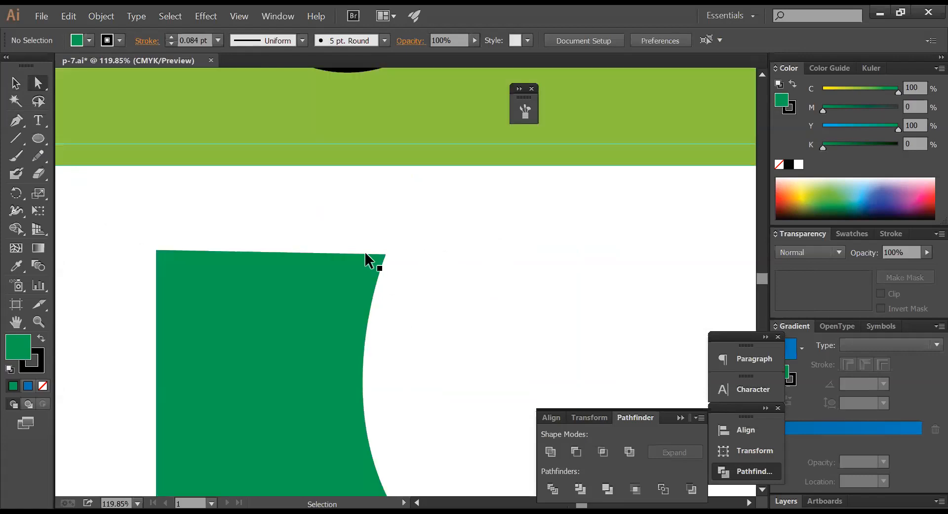
key("ctrl+z")
left_click(284, 229)
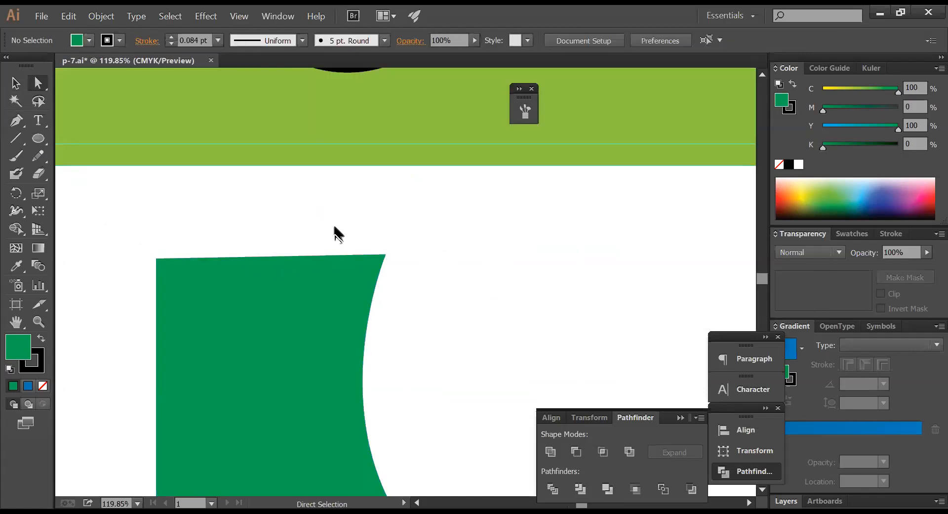
key("ctrl+y")
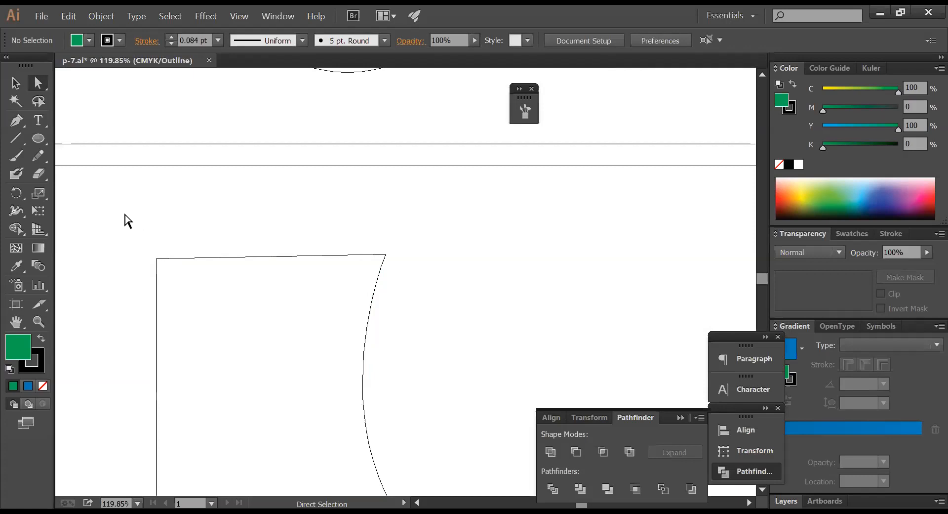
- Try a vertical Average on the two top corners, undo the peak, and cancel a second attempt
left_click_drag(149, 246, 393, 261)
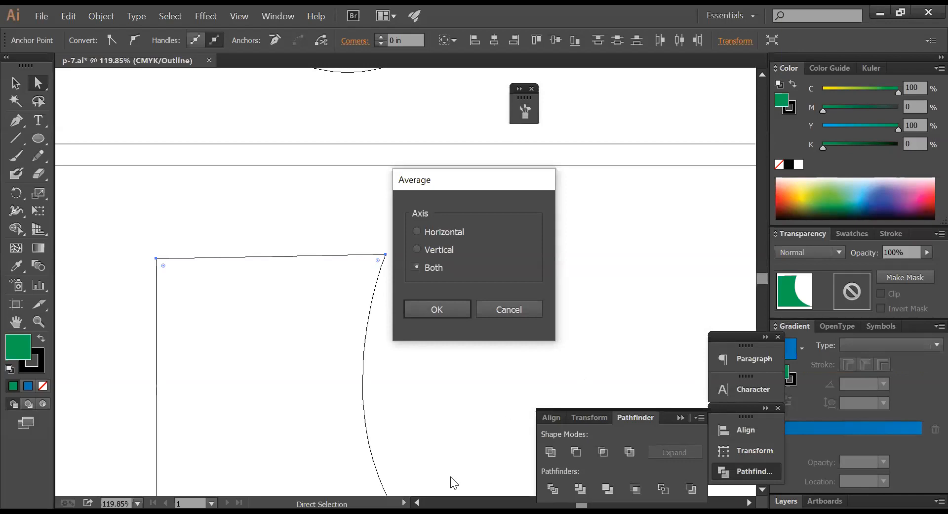
left_click(448, 401)
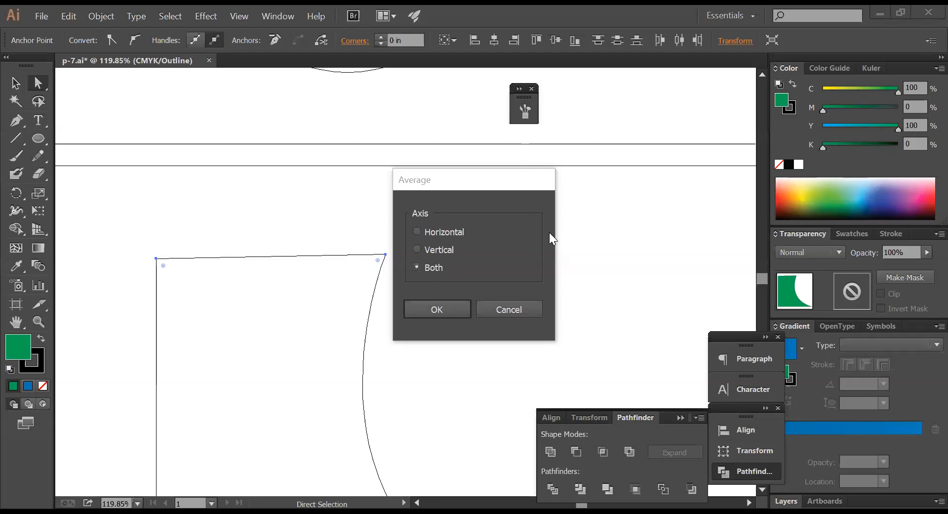
left_click(417, 249)
left_click(445, 315)
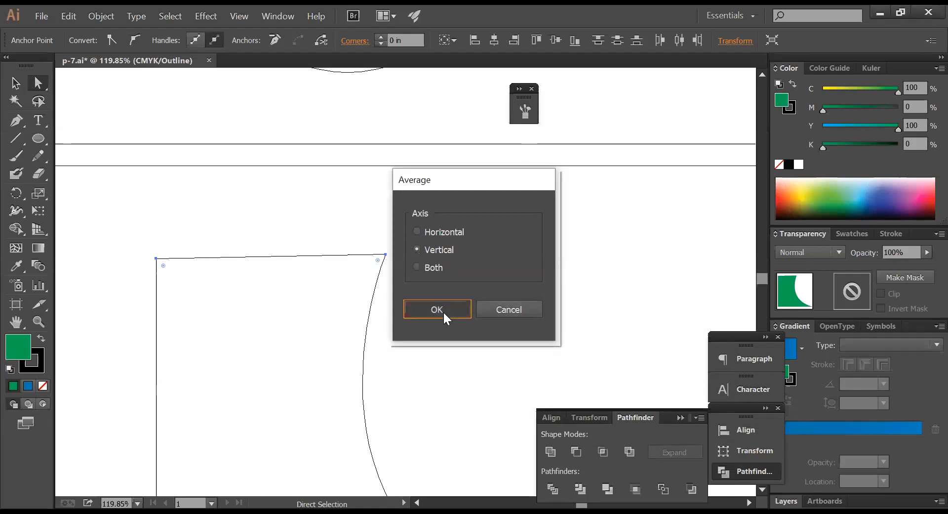
key("ctrl+z")
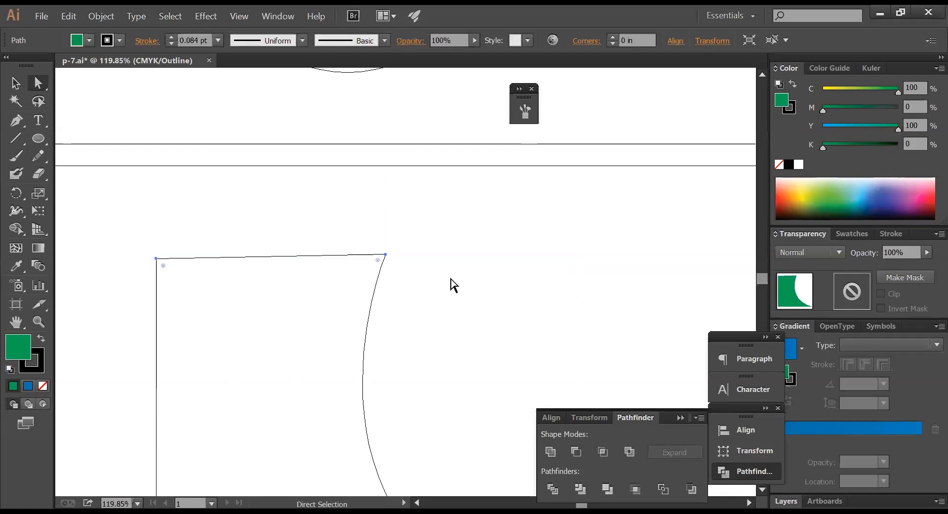
right_click(446, 237)
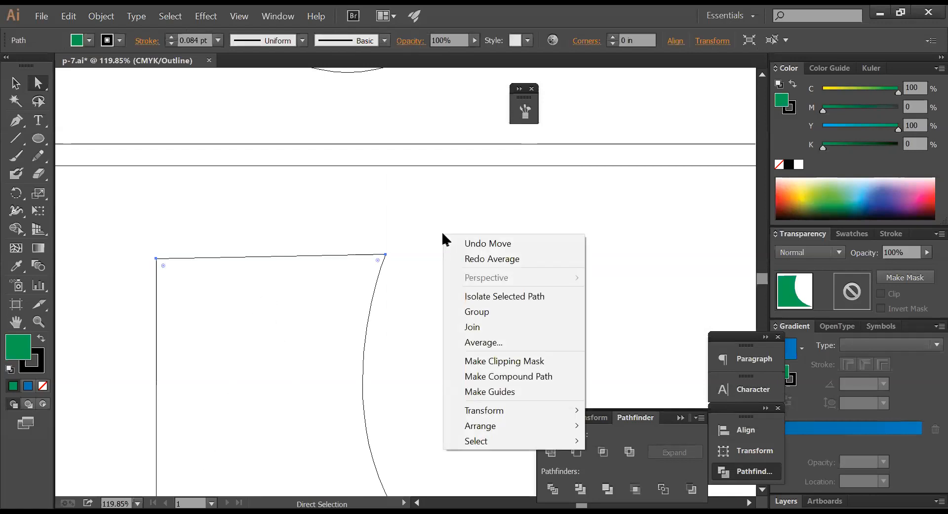
left_click(483, 342)
left_click(447, 235)
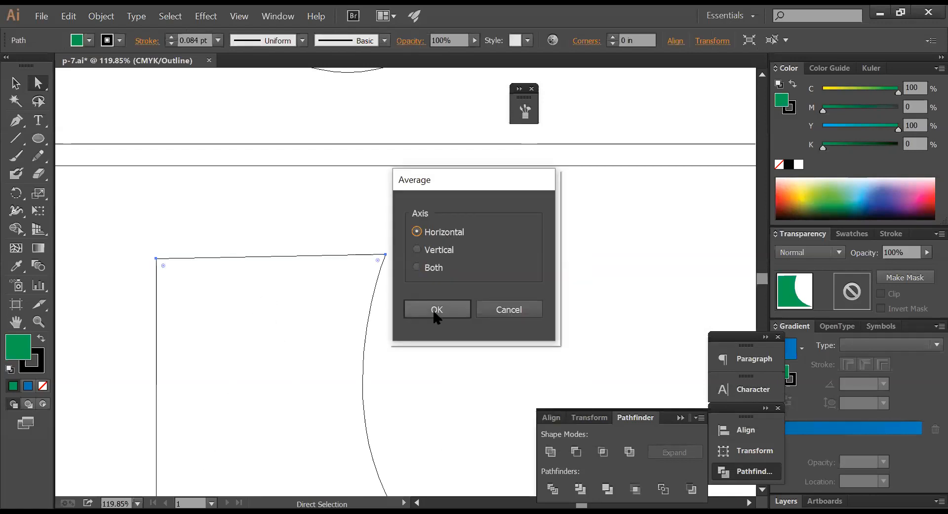
left_click_drag(528, 309, 460, 275)
key("Escape")
left_click(339, 269)
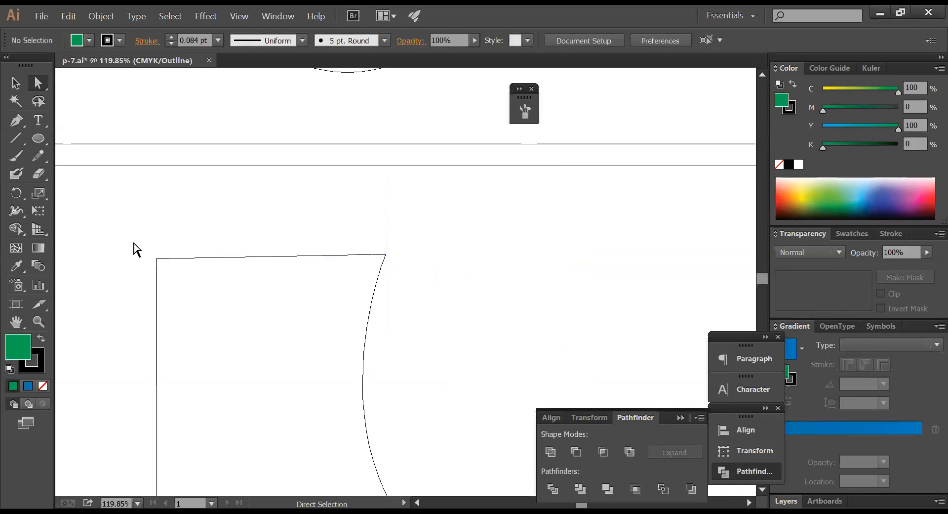
- Average the two top corners horizontally, then undo the result
left_click_drag(128, 242, 422, 261)
right_click(422, 260)
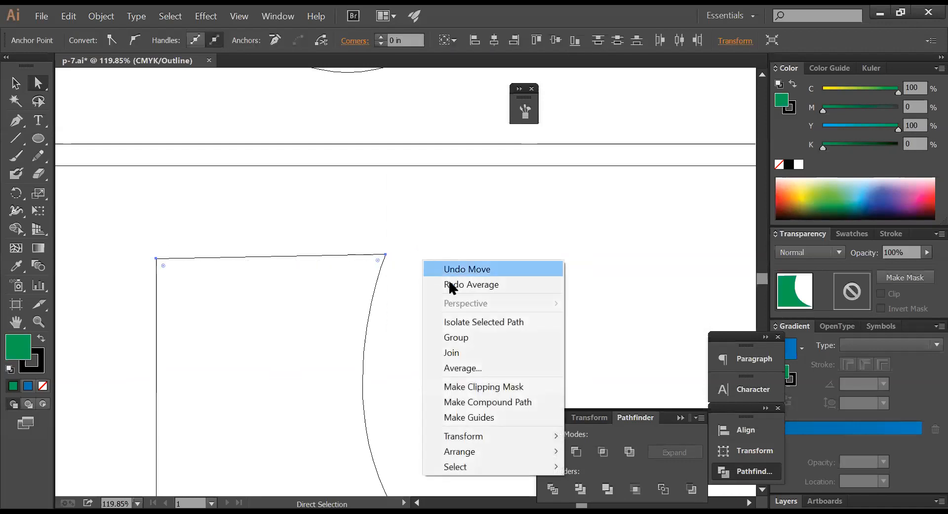
left_click(470, 368)
left_click(447, 232)
left_click(453, 310)
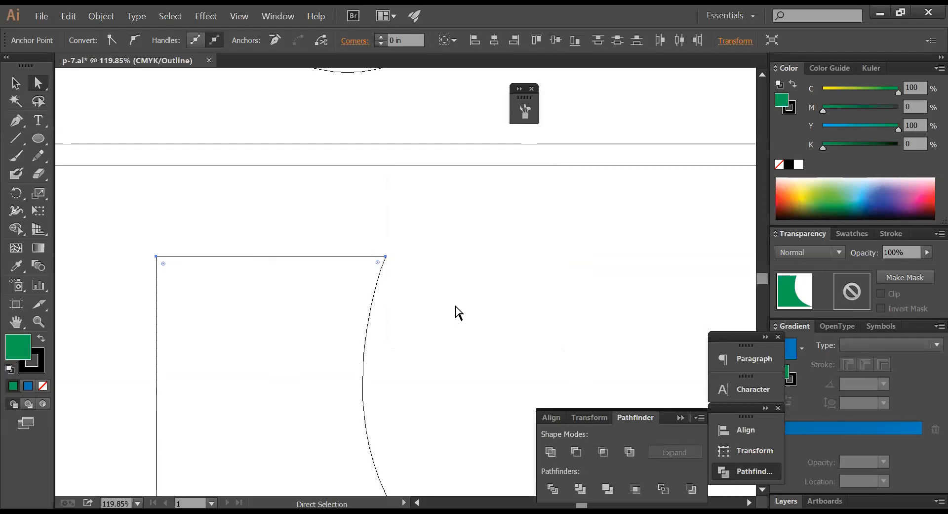
key("ctrl+z")
left_click(448, 285)
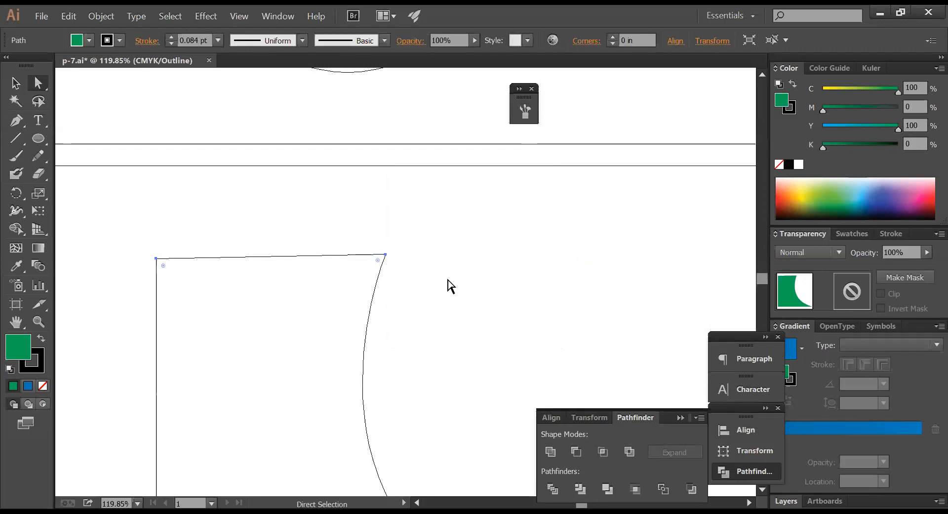
- Re-select the two top corners, apply a Horizontal Average to level them, and deselect
left_click_drag(135, 243, 391, 267)
right_click(447, 258)
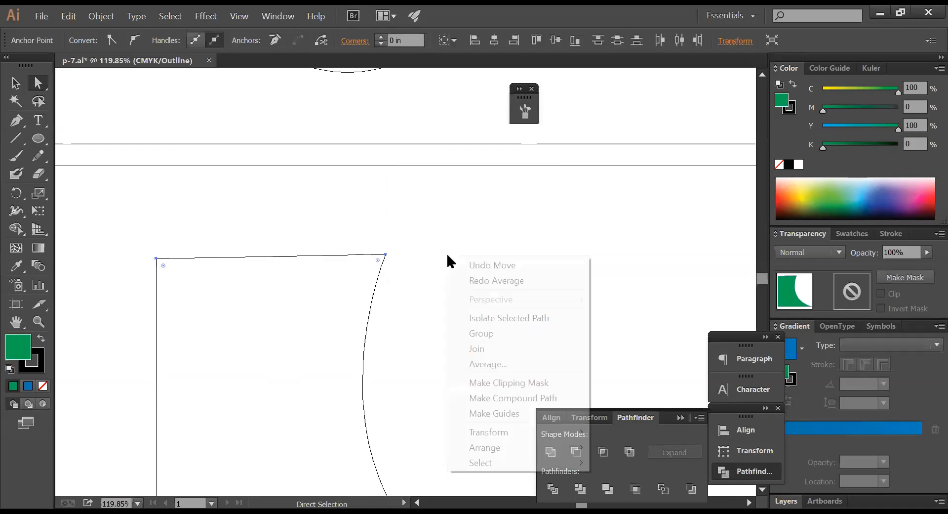
left_click(491, 365)
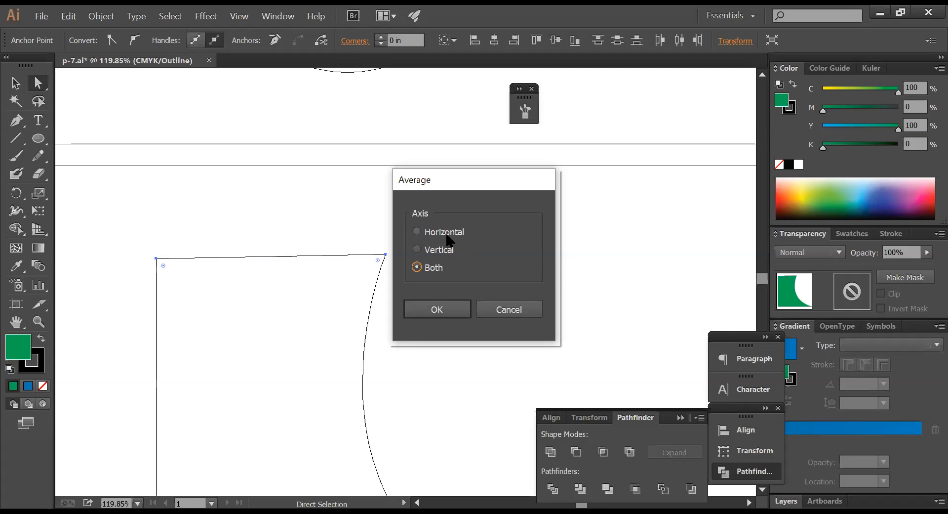
left_click(448, 237)
left_click(437, 310)
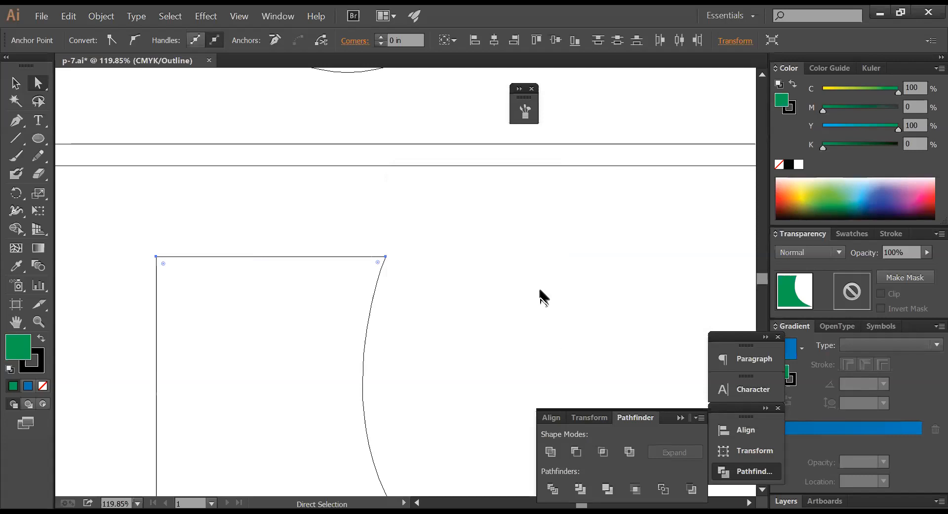
left_click(541, 290)
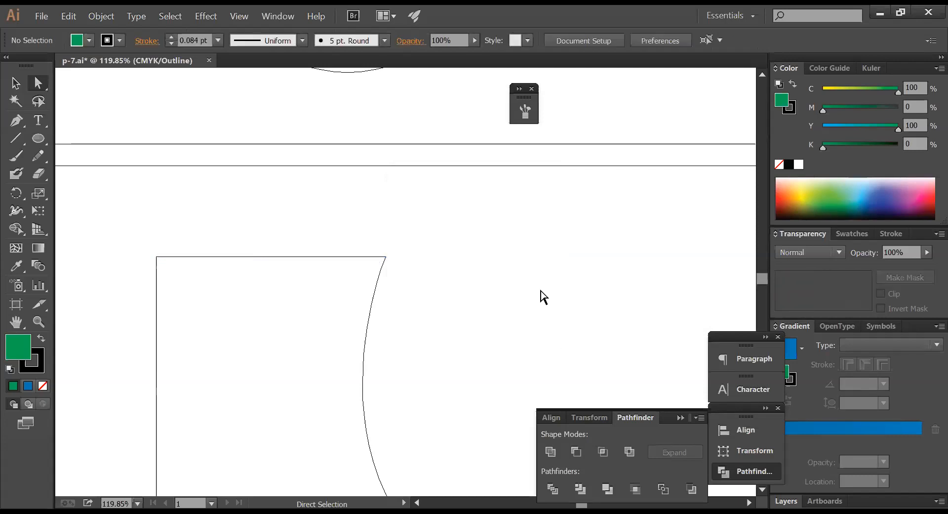
- Draw a closed four-sided shape with the Pen tool to the right of the curved shape
left_click(547, 264, "ctrl+alt")
left_click_drag(548, 272, 396, 211)
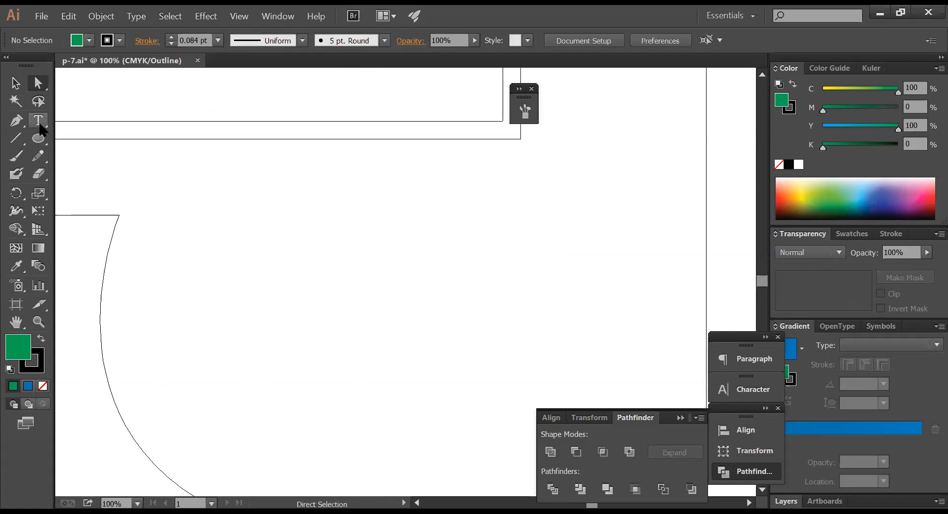
left_click(16, 121)
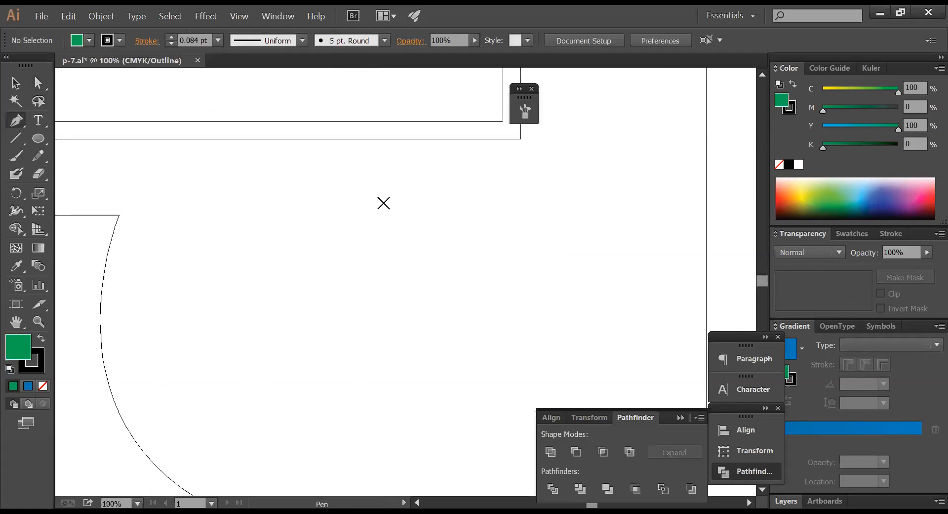
left_click(383, 202)
left_click(383, 348)
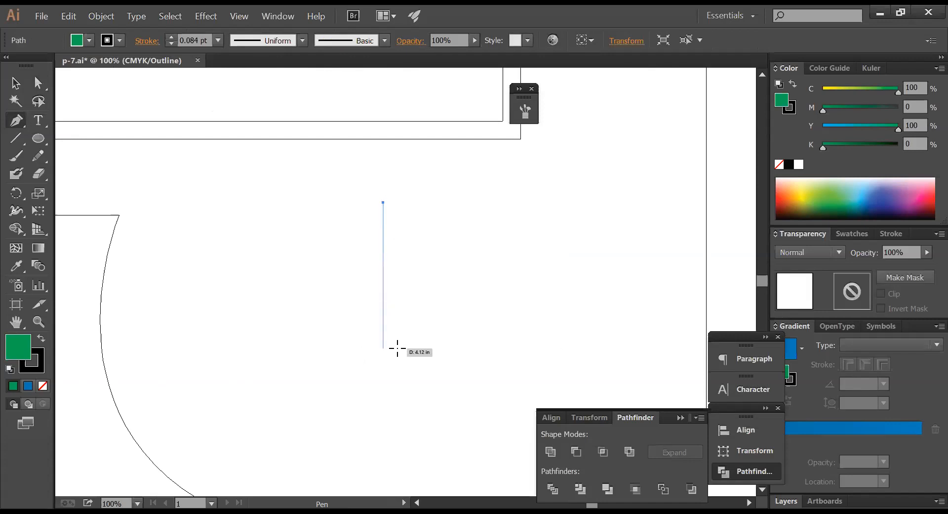
left_click(537, 348)
left_click(538, 283)
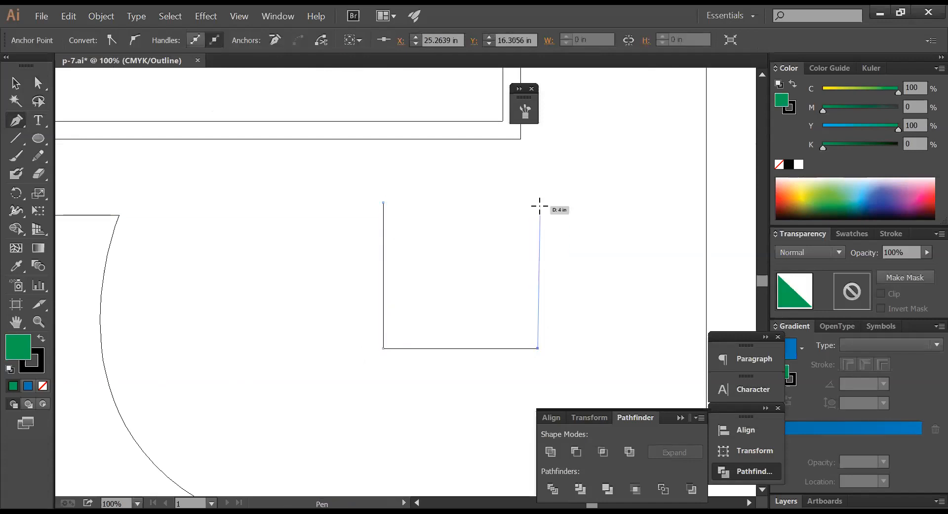
left_click(537, 193)
left_click(383, 203)
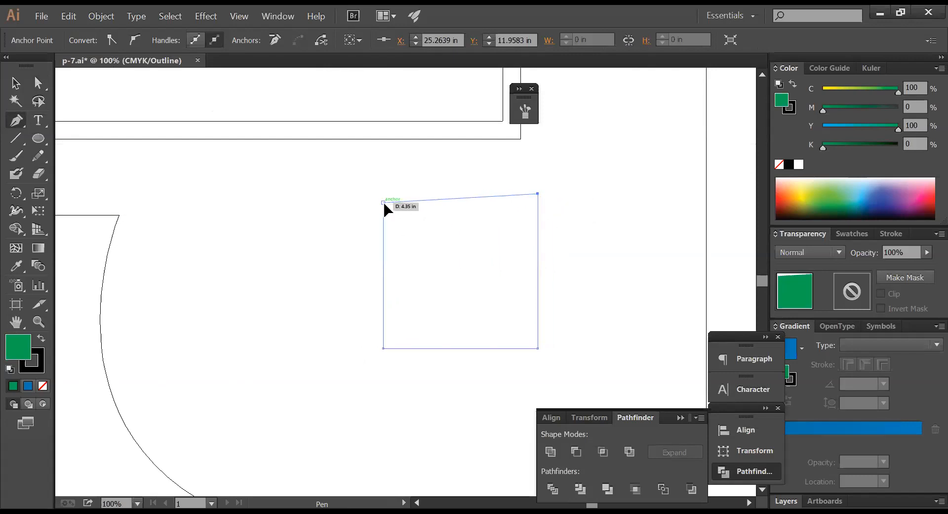
left_click(592, 202, "ctrl")
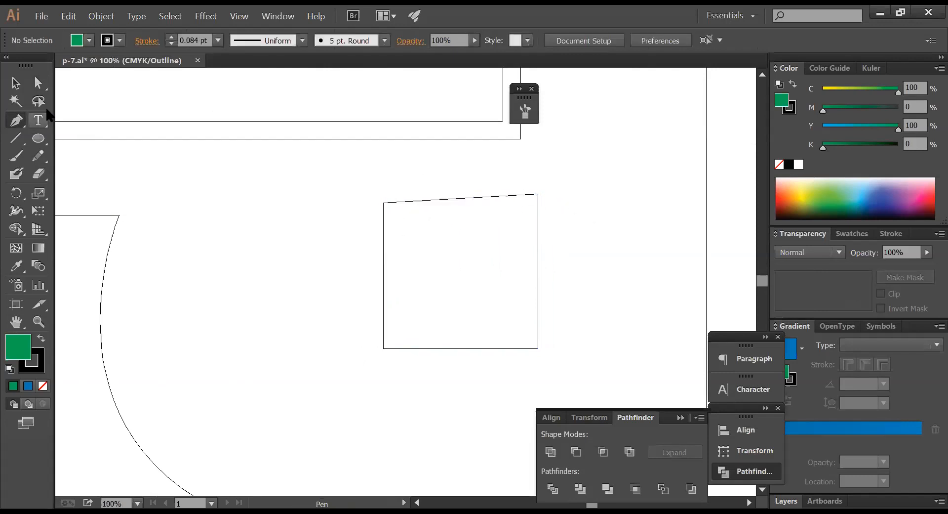
- Level the new shape's top edge by averaging its two top anchors horizontally
left_click(38, 83)
left_click_drag(329, 185, 601, 210)
right_click(604, 213)
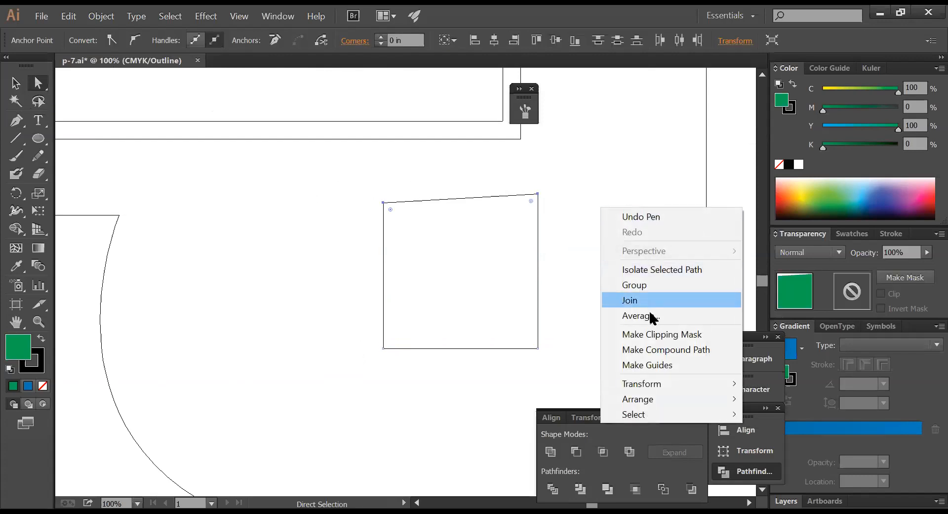
left_click(637, 316)
left_click(442, 231)
left_click_drag(484, 183, 685, 155)
left_click(647, 278)
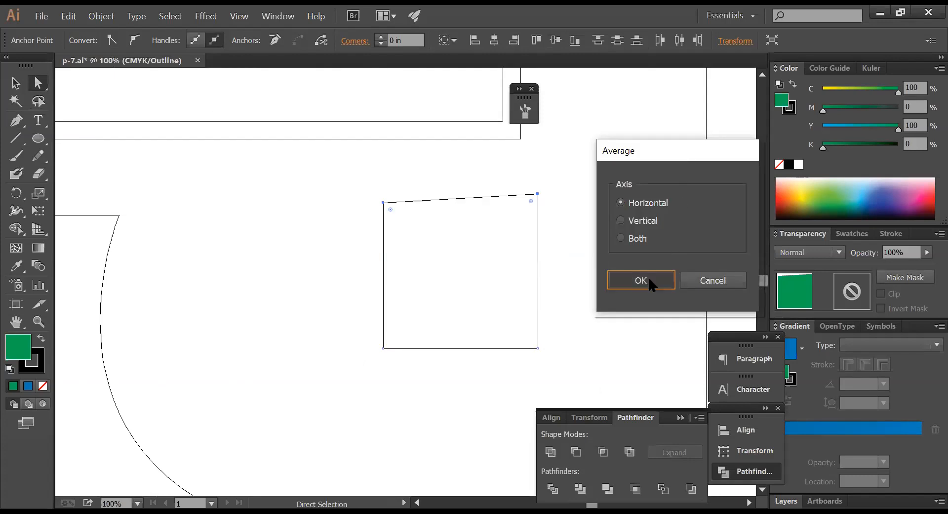
left_click(623, 254)
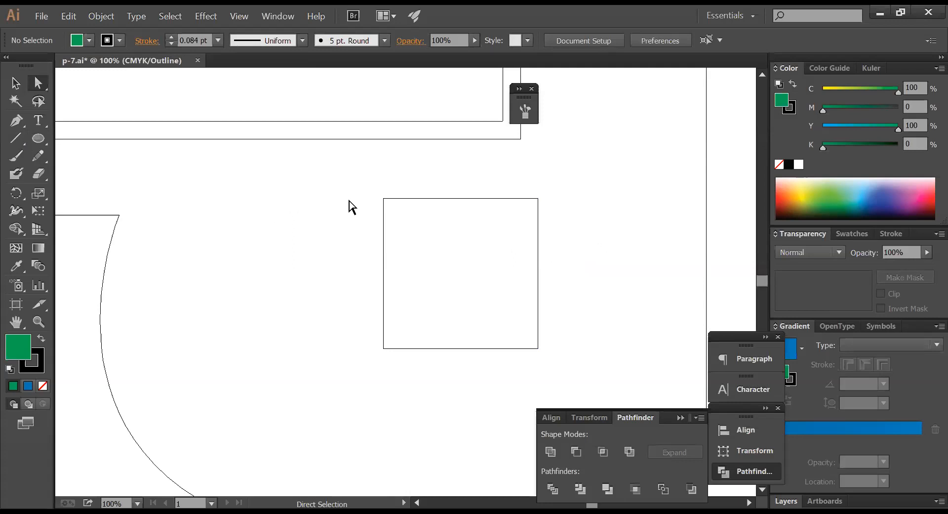
- Zoom out to the whole artboard, then select and delete the small square
left_click(383, 198)
left_click(331, 261)
left_click(402, 268, "ctrl+alt")
left_click(402, 268, "ctrl+alt")
left_click(402, 268, "ctrl+alt")
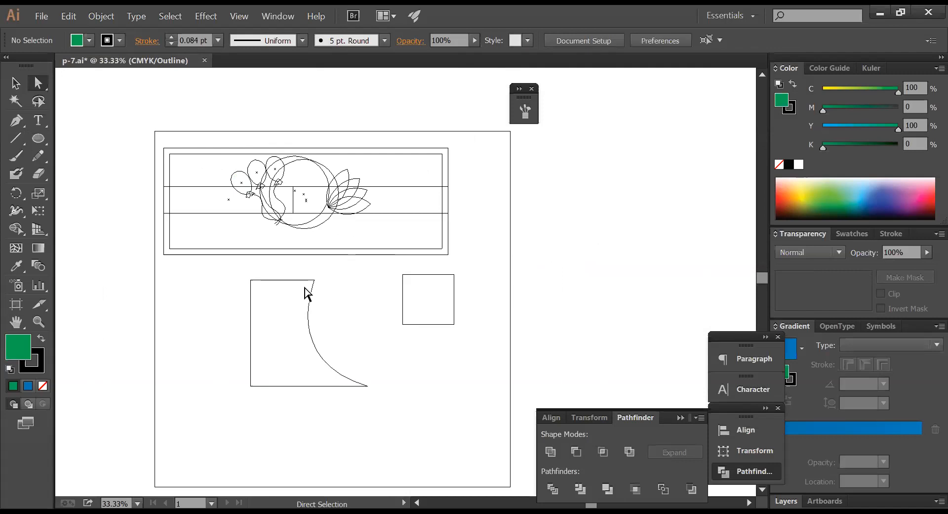
left_click(260, 281)
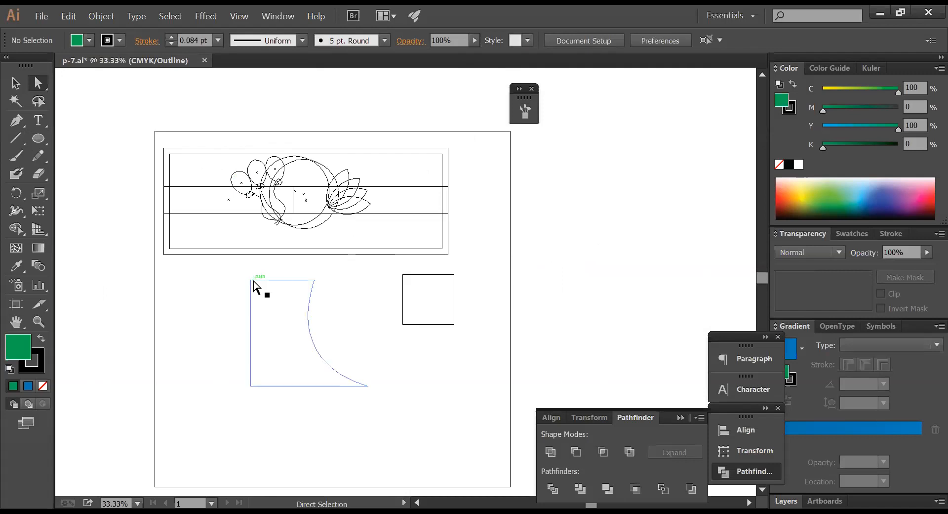
left_click(338, 344)
key("v")
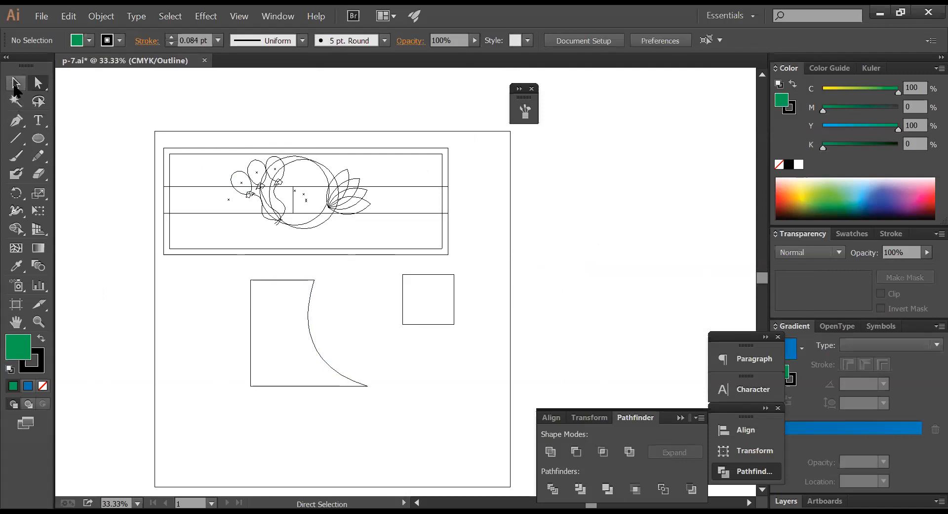
left_click(310, 316)
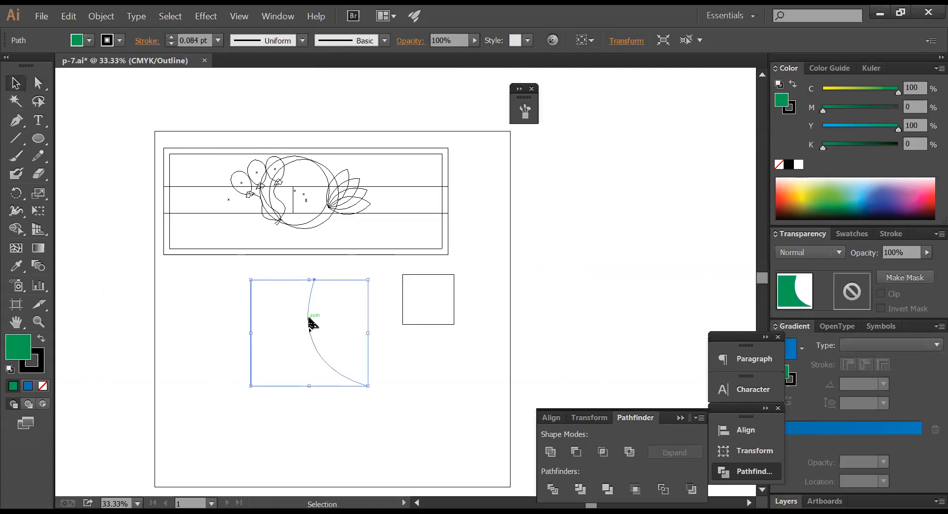
left_click_drag(409, 271, 521, 322)
key("Delete")
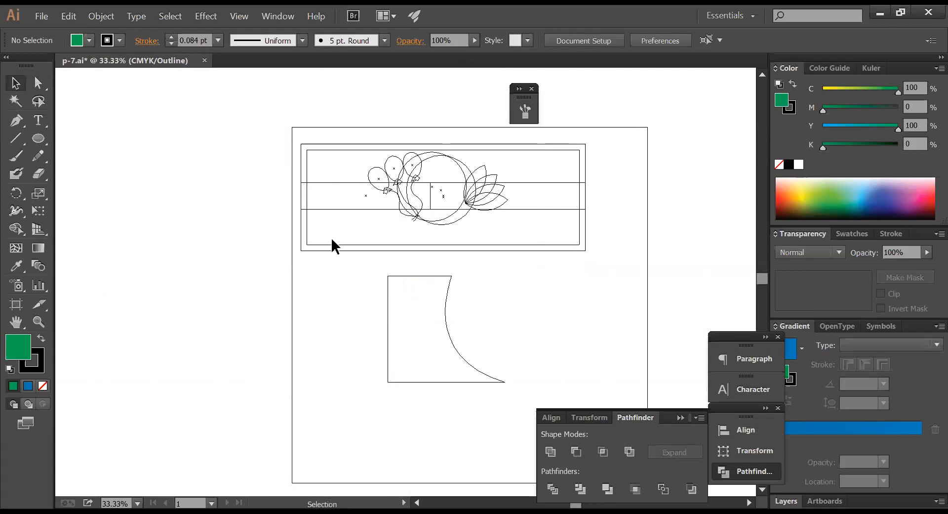
- Return to full-colour Preview and drag the green curved shape up toward the banner
key("ctrl+y")
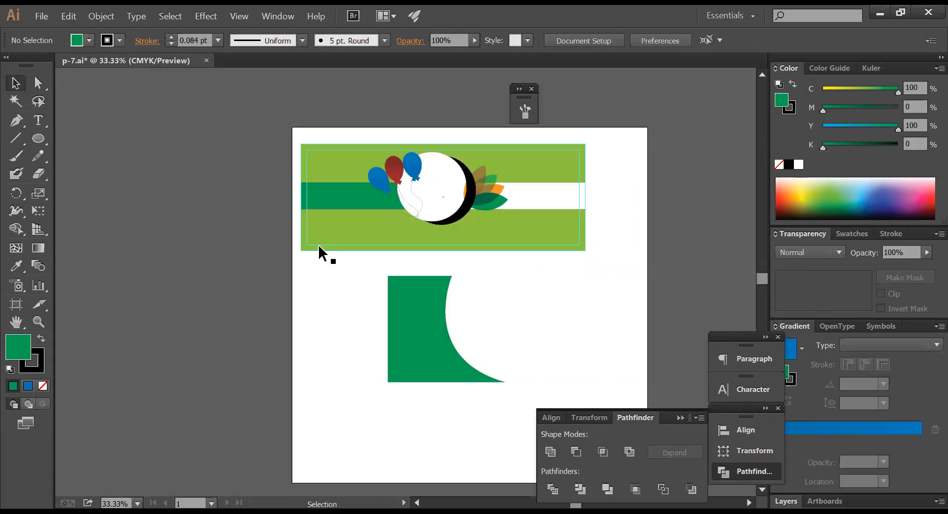
left_click(391, 310)
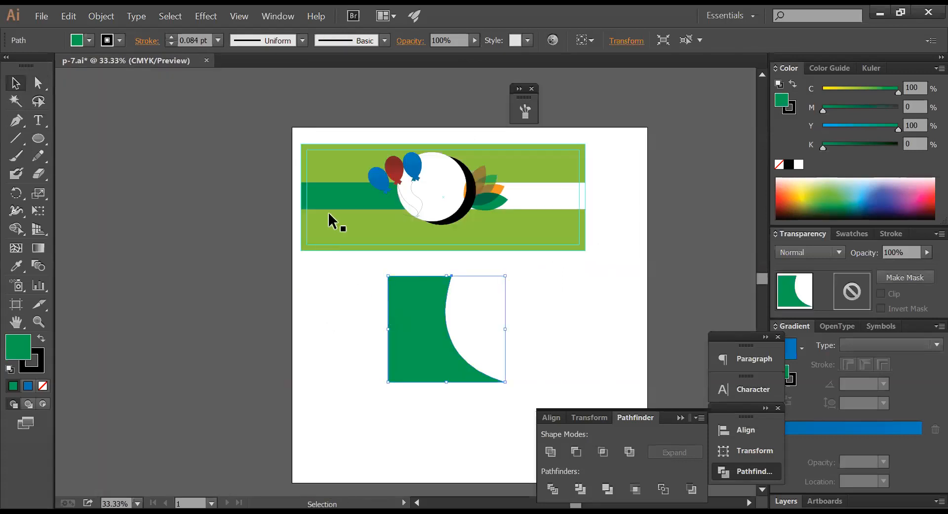
left_click(381, 339)
left_click_drag(419, 315, 354, 294)
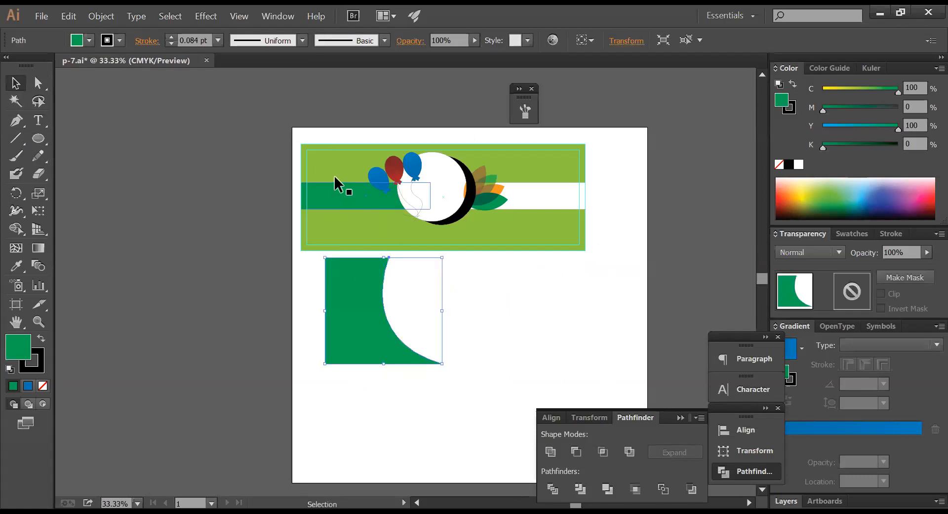
- Confirm the banner is 9 in tall and set the green curved shape's height to 9 in
left_click(333, 169)
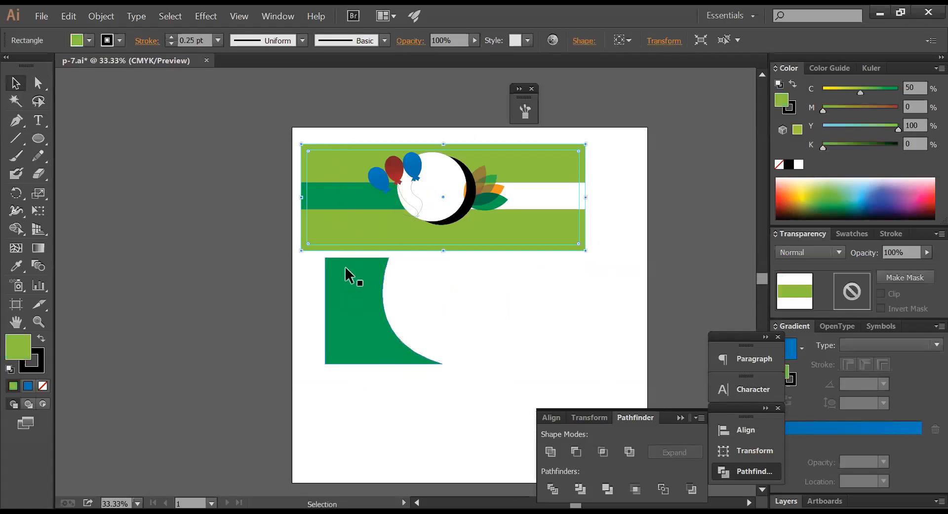
left_click(452, 311)
left_click(366, 236)
left_click(584, 419)
left_click(658, 313)
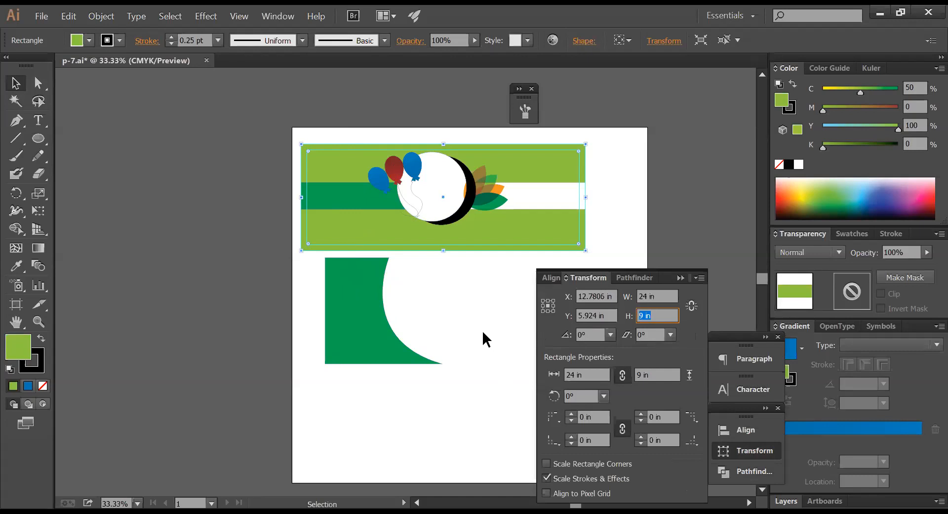
left_click(343, 310)
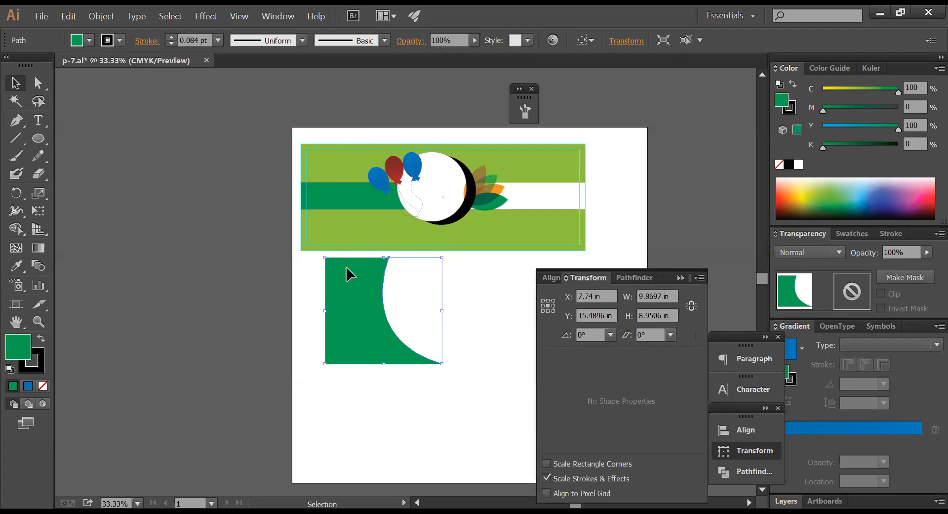
left_click(669, 314)
type("9")
key("Return")
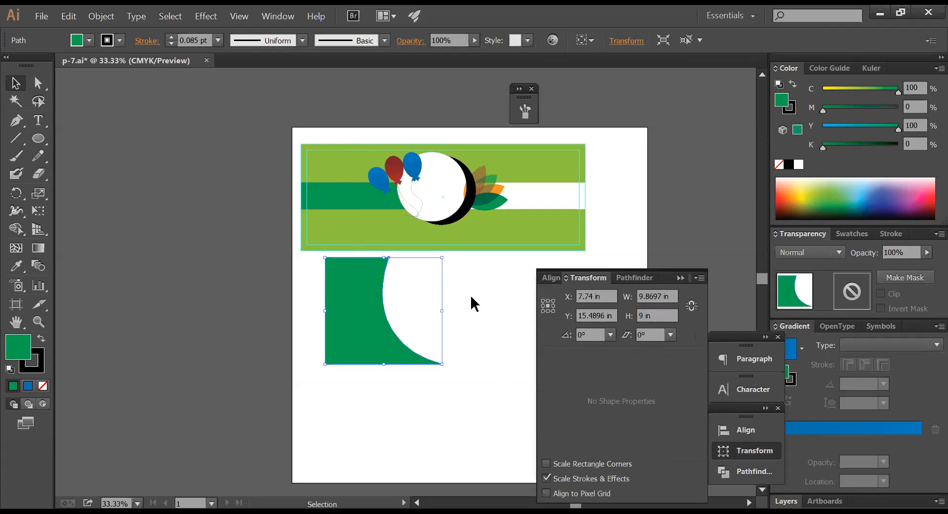
- Move the green shape onto the banner and align both left edges and tops
left_click(418, 283)
left_click_drag(368, 299, 416, 233)
left_click(340, 241, "shift")
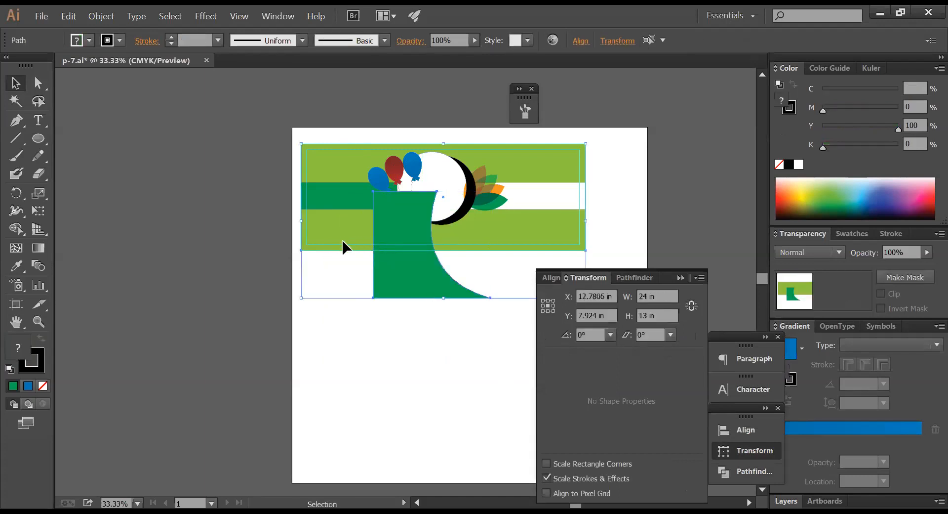
left_click(553, 278)
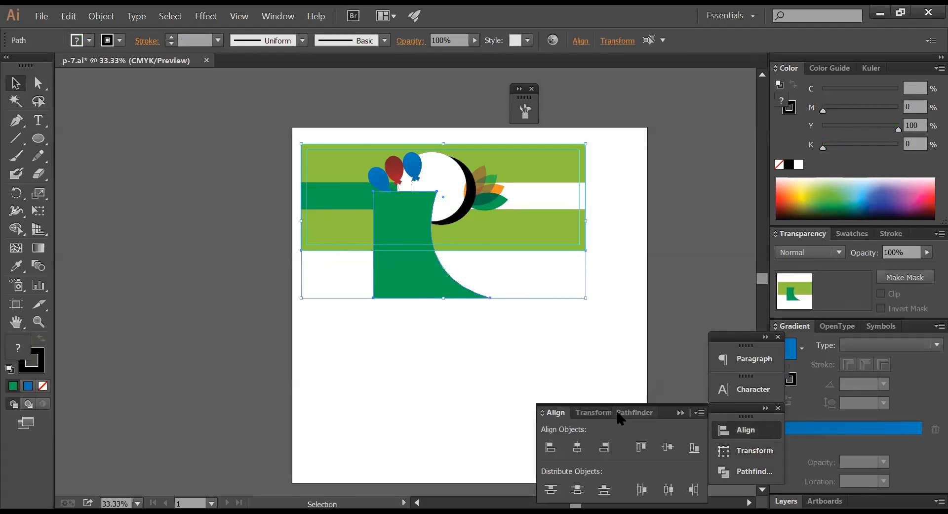
left_click(551, 447)
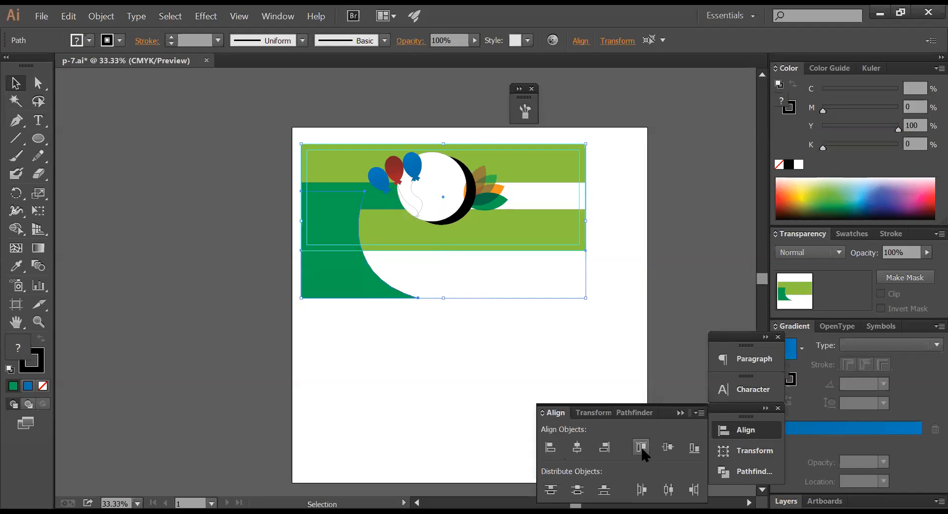
left_click(641, 447)
- Zoom in and centre the banner, then select the dark green curved shape
left_click(453, 335)
key("z")
left_click_drag(286, 127, 718, 282)
key("space")
left_click_drag(545, 282, 650, 269)
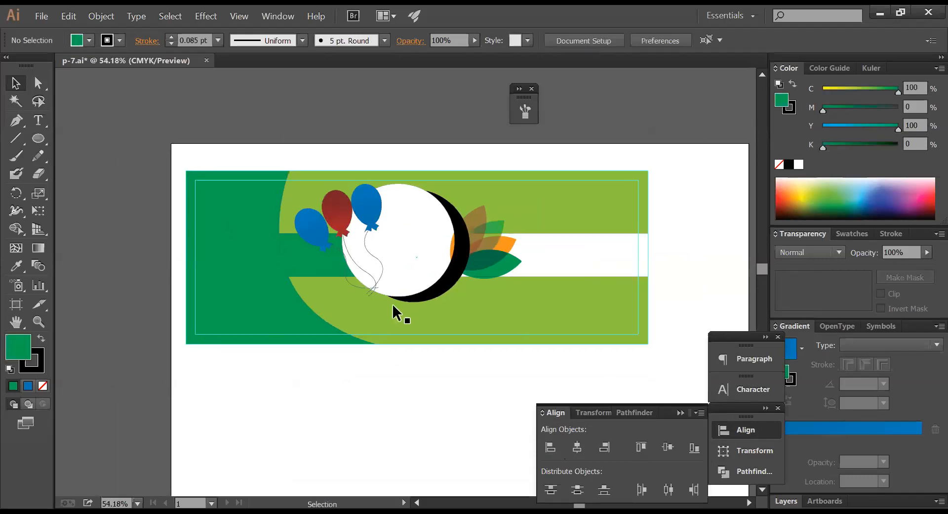
left_click(298, 318)
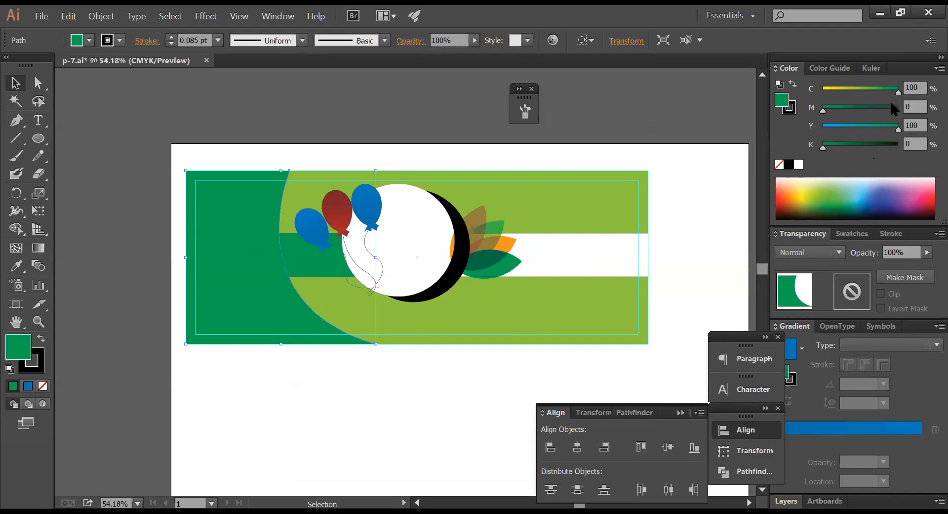
left_click_drag(894, 92, 847, 111)
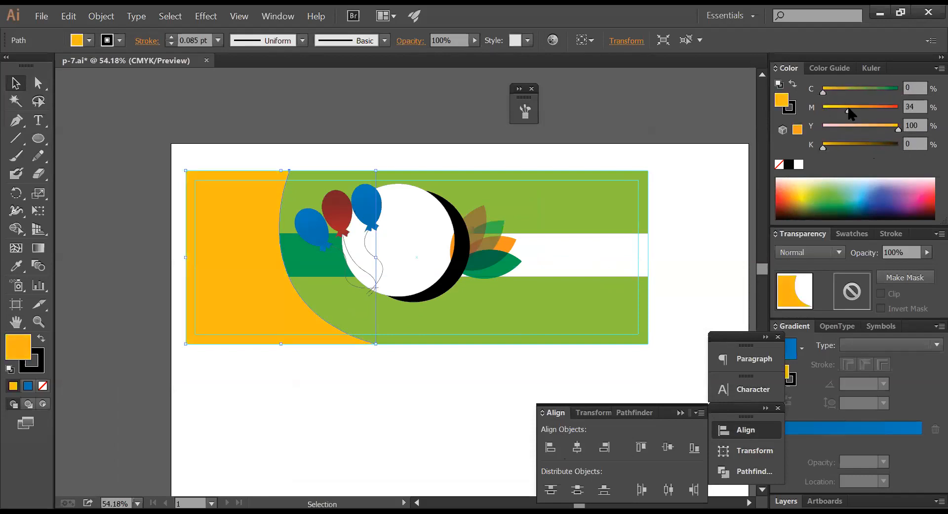
left_click_drag(849, 109, 855, 109)
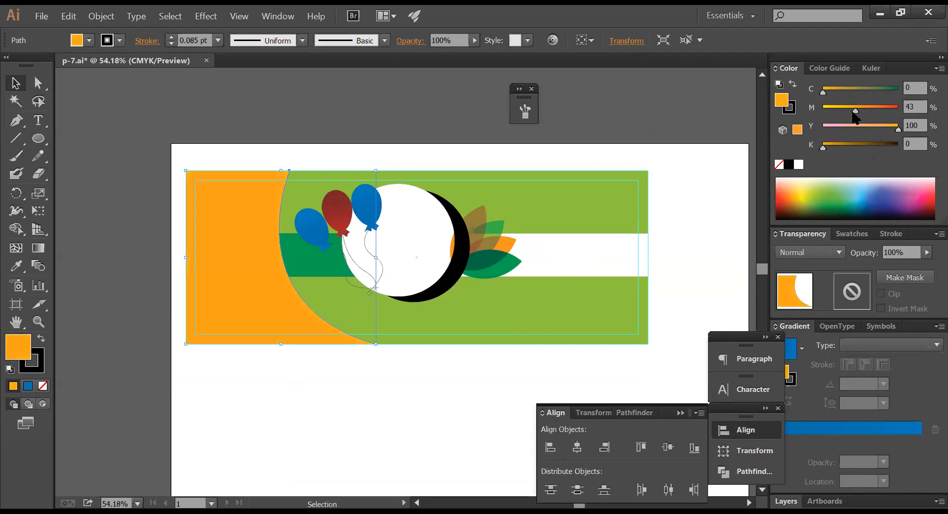
left_click(300, 372)
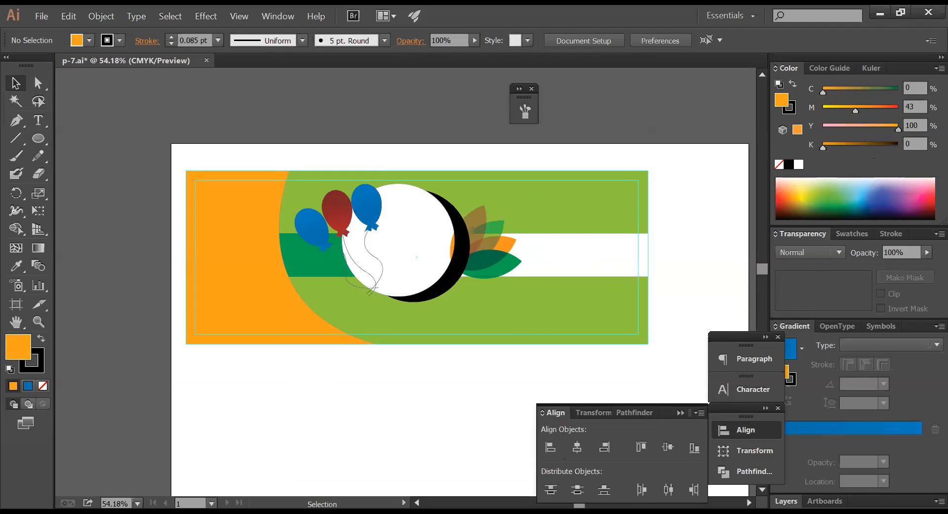
left_click(252, 298)
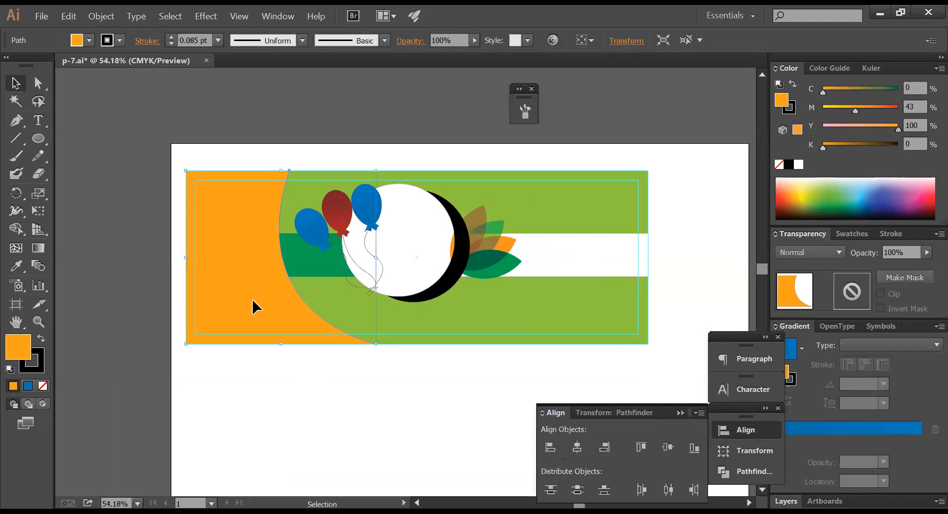
left_click(287, 367)
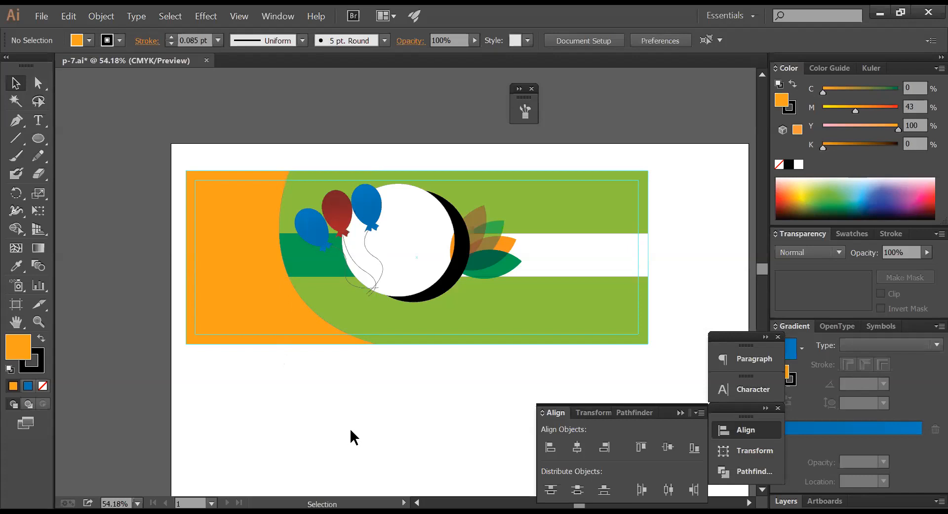
- Experiment with the curved shape's fill: pure yellow first, then a touch of magenta
left_click(257, 330)
left_click_drag(855, 111, 782, 99)
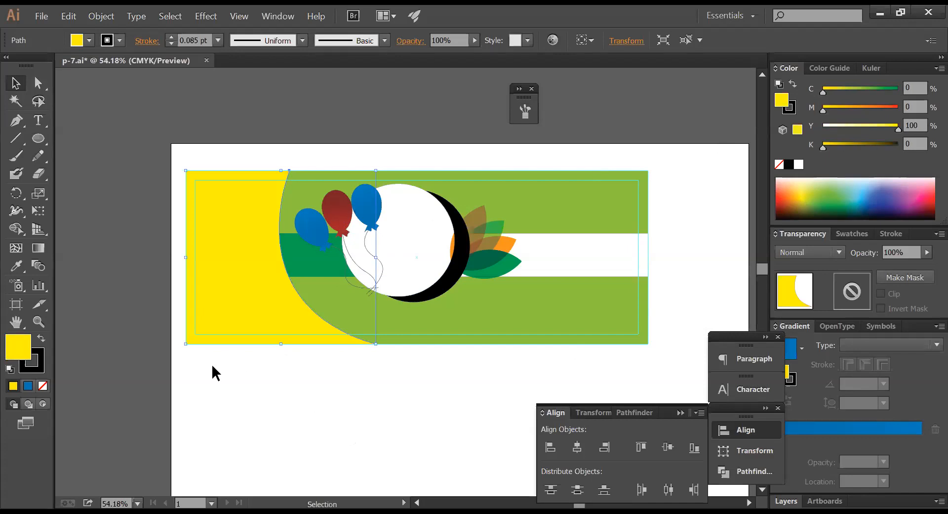
left_click(259, 388)
left_click(222, 322)
left_click_drag(821, 112, 831, 111)
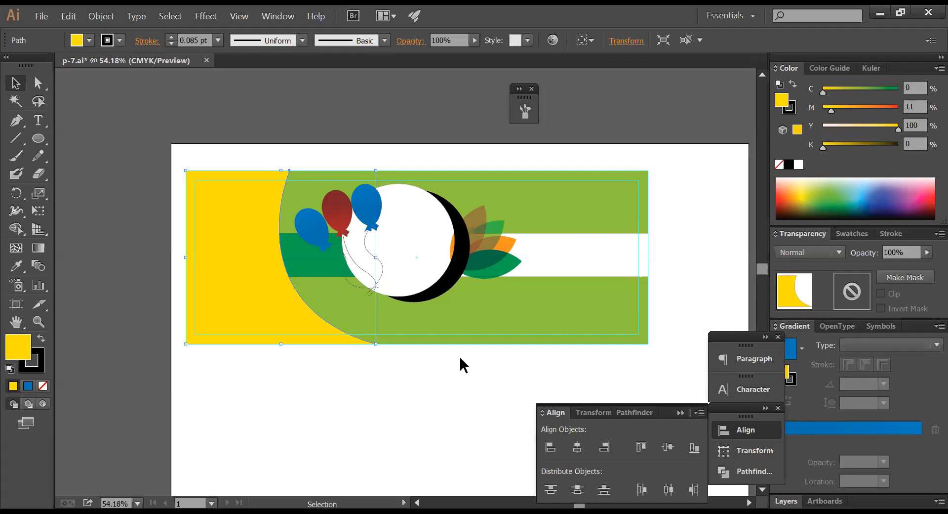
left_click(414, 367)
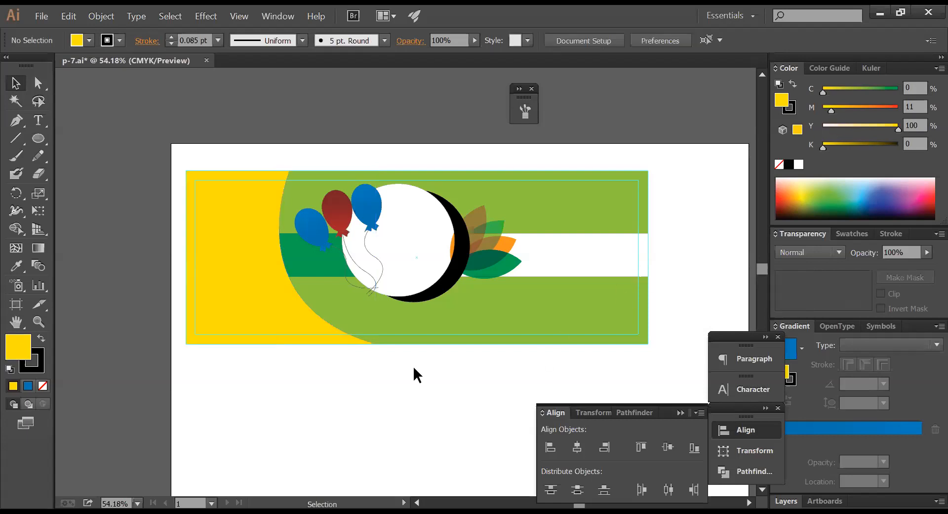
left_click(253, 324)
- Try magenta at 20, 0 and 50, then settle on M30 for a golden-orange fill
left_click(914, 106)
type("20")
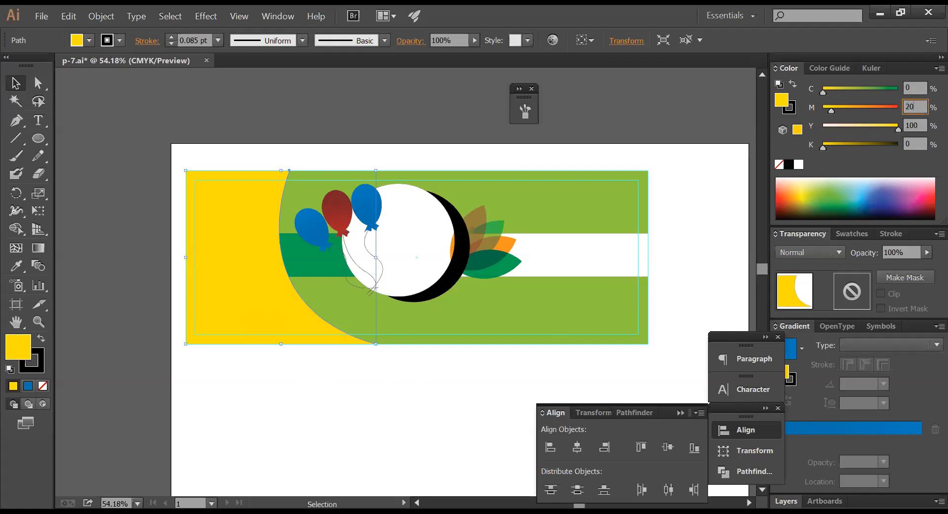
key("Return")
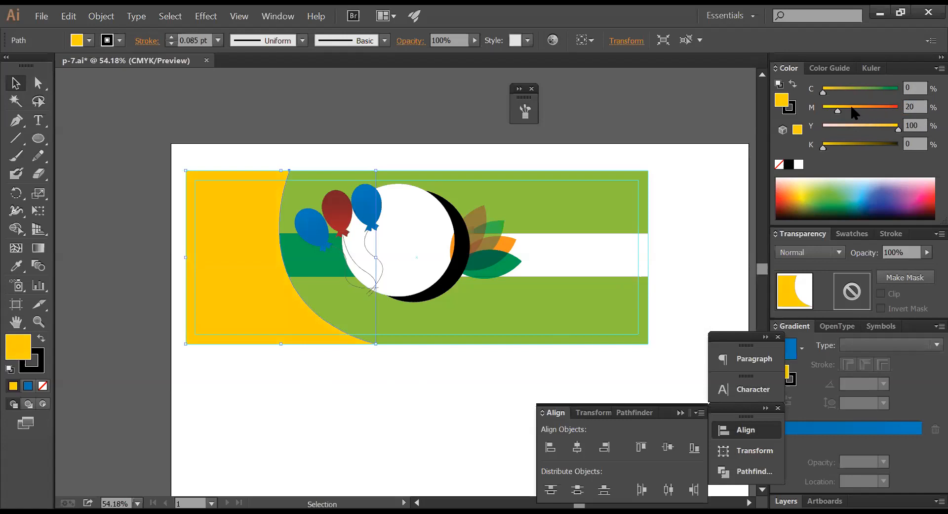
left_click_drag(838, 111, 814, 114)
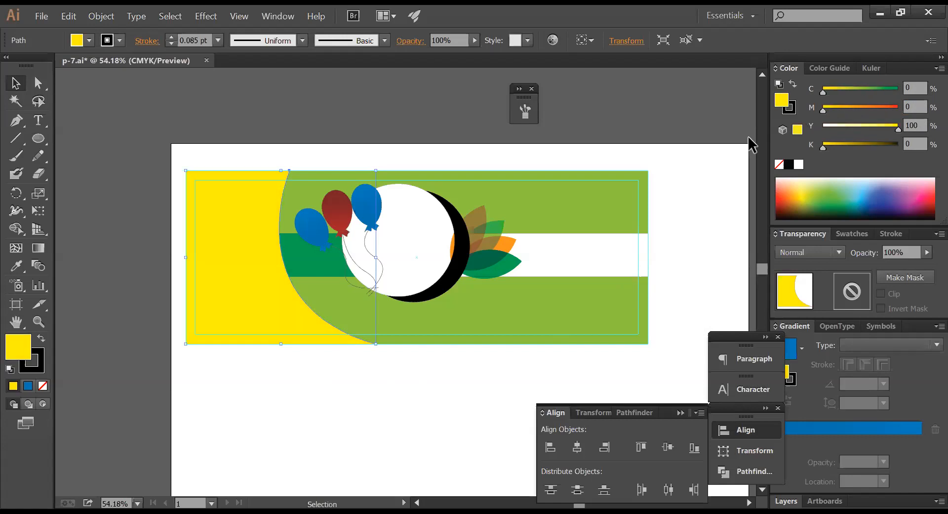
left_click(920, 105)
type("50")
key("Return")
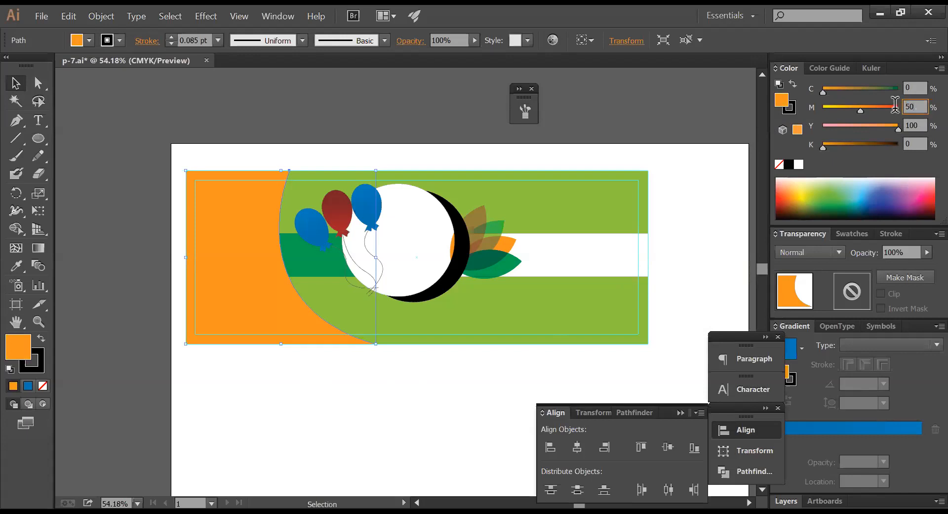
type("3")
key("Return")
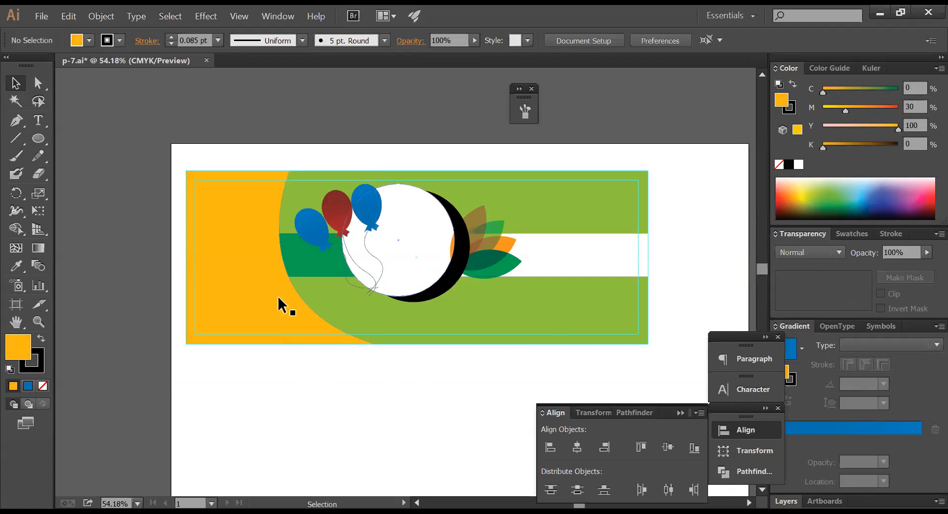
left_click(254, 206)
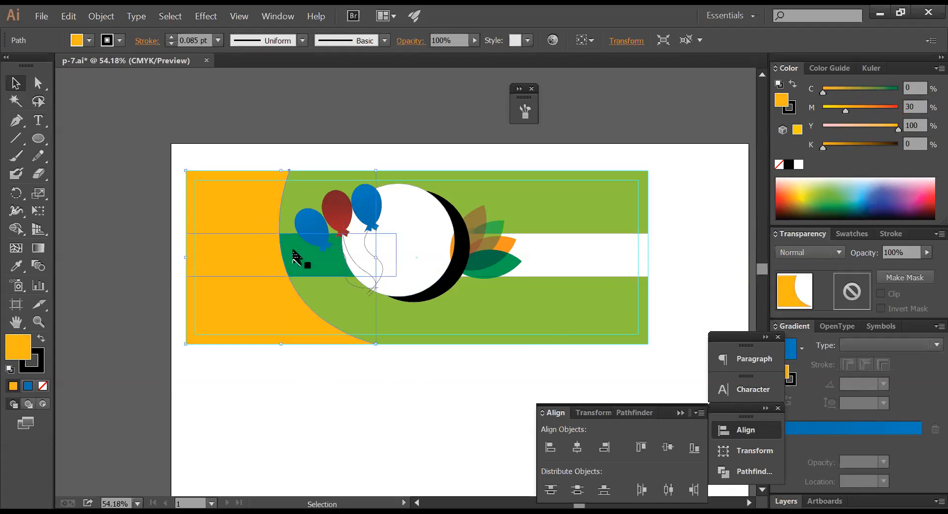
- Select the dark green band and move it in front of the golden-orange curved shape
left_click(295, 256)
left_click(267, 183)
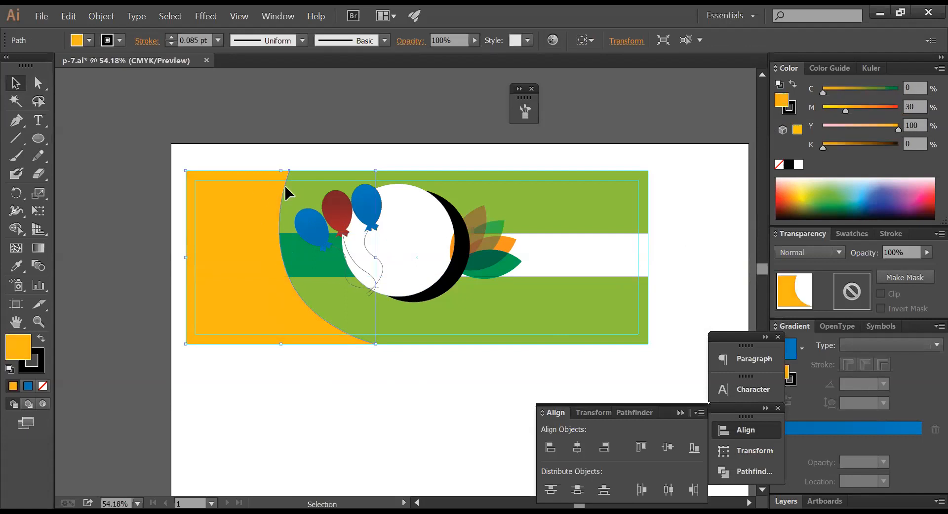
left_click(304, 180, "shift")
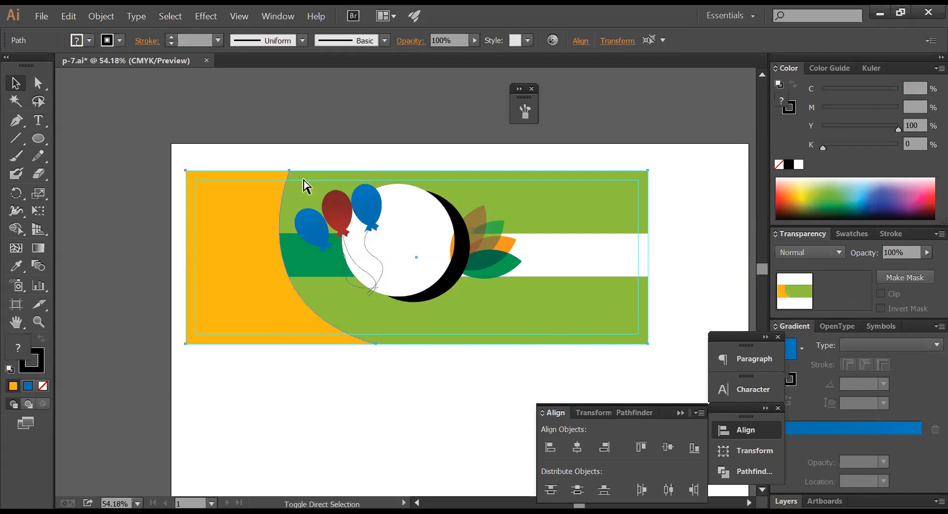
left_click_drag(262, 158, 310, 180)
key("ctrl+shift+bracketleft")
left_click(366, 135)
left_click(247, 264)
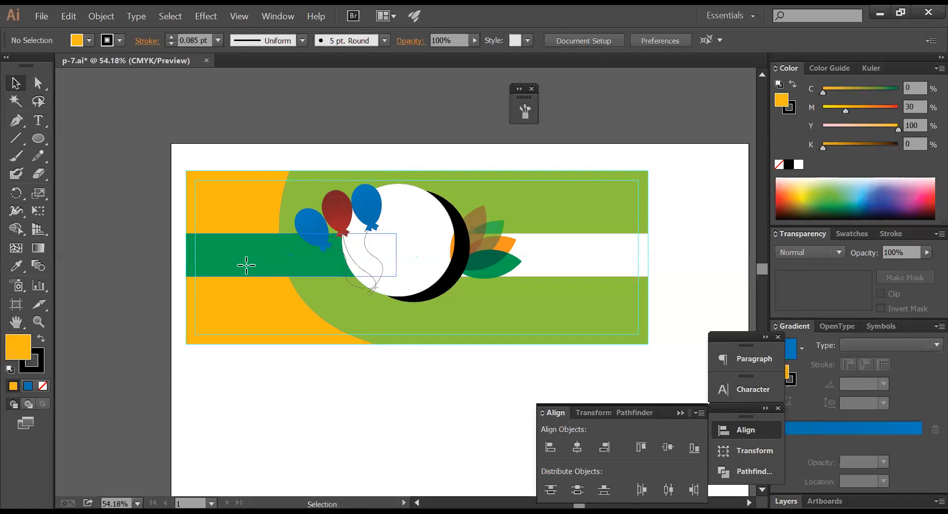
left_click(294, 380)
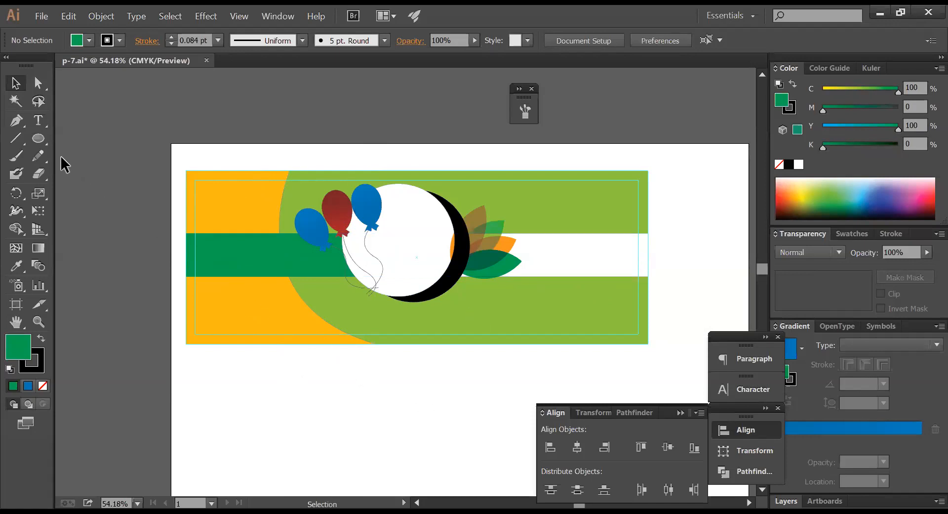
- Draw a white-filled rectangle of about 5.13 × 1.10 in below the banner
left_click(44, 141)
left_click_drag(45, 144, 84, 147)
left_click_drag(341, 371, 468, 399)
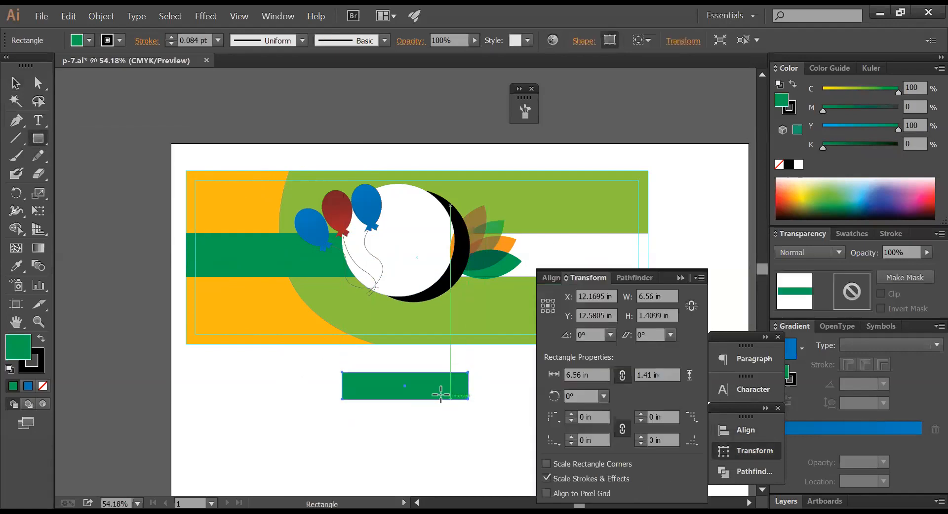
left_click(15, 83)
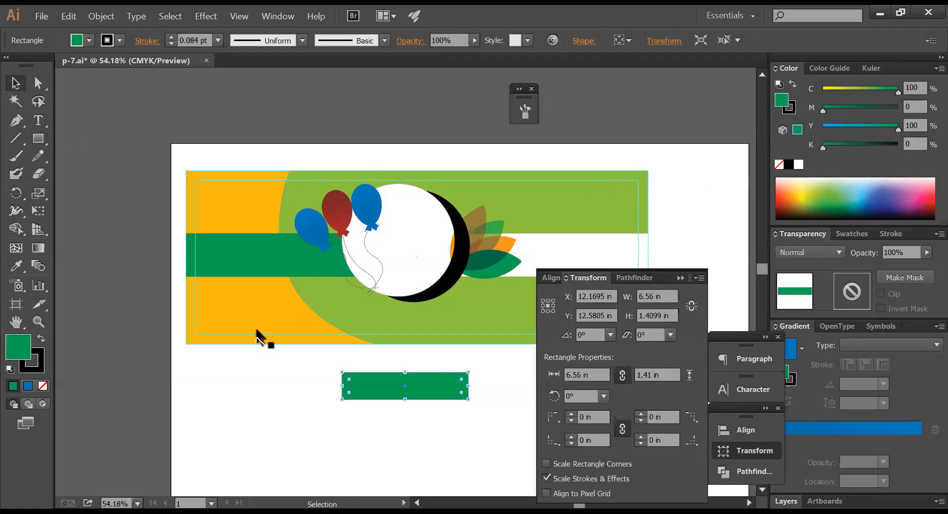
left_click_drag(376, 391, 359, 373)
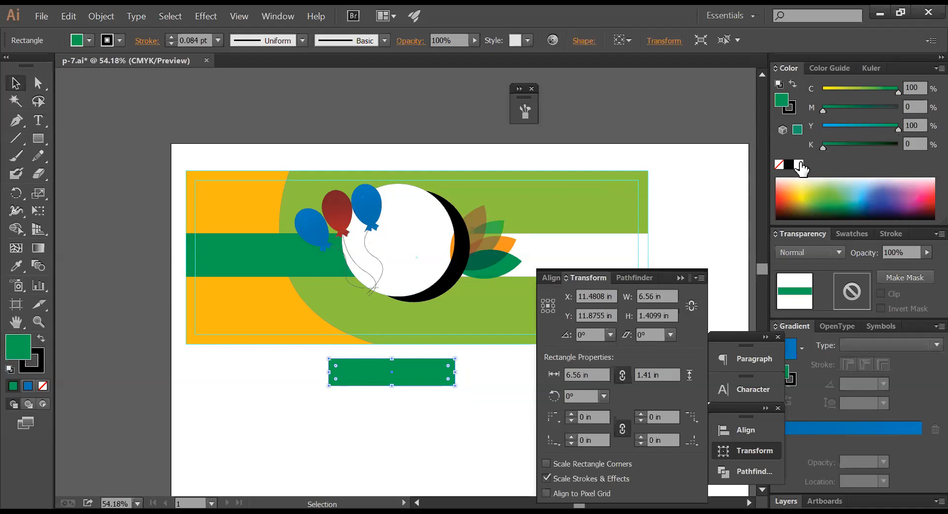
left_click(799, 164)
left_click_drag(455, 386, 428, 379)
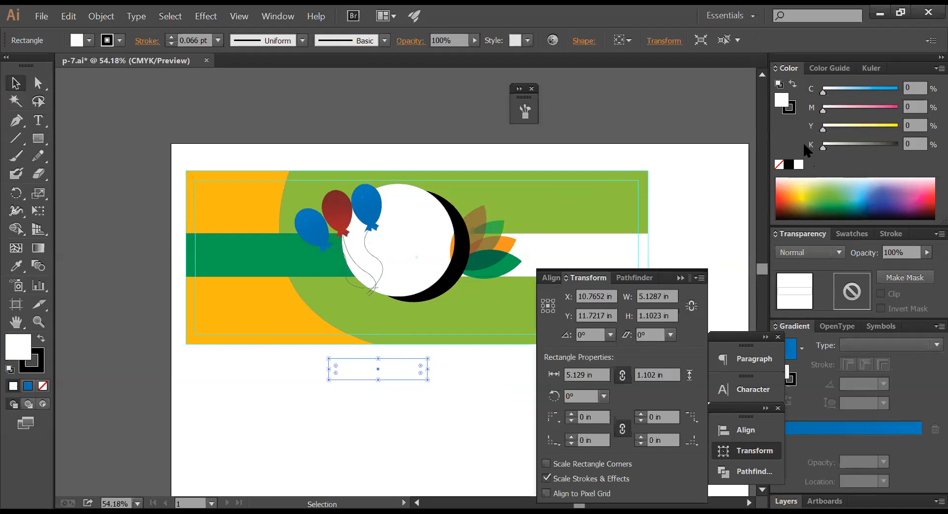
- Give the rectangle a pure cyan 4 pt stroke and zoom in on it
left_click(791, 110)
mouse_move(870, 91)
left_mouse_down()
mouse_move(889, 94)
mouse_move(892, 107)
left_mouse_up()
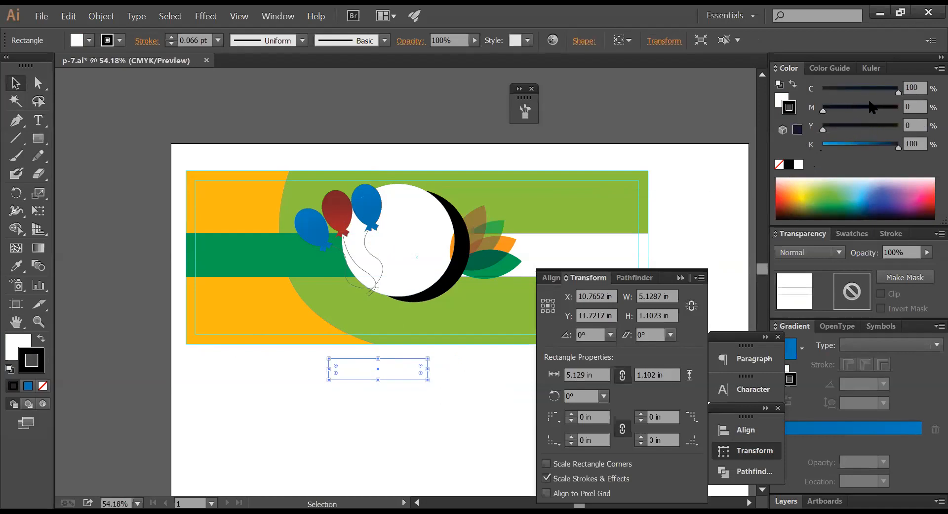
left_click_drag(897, 144, 822, 144)
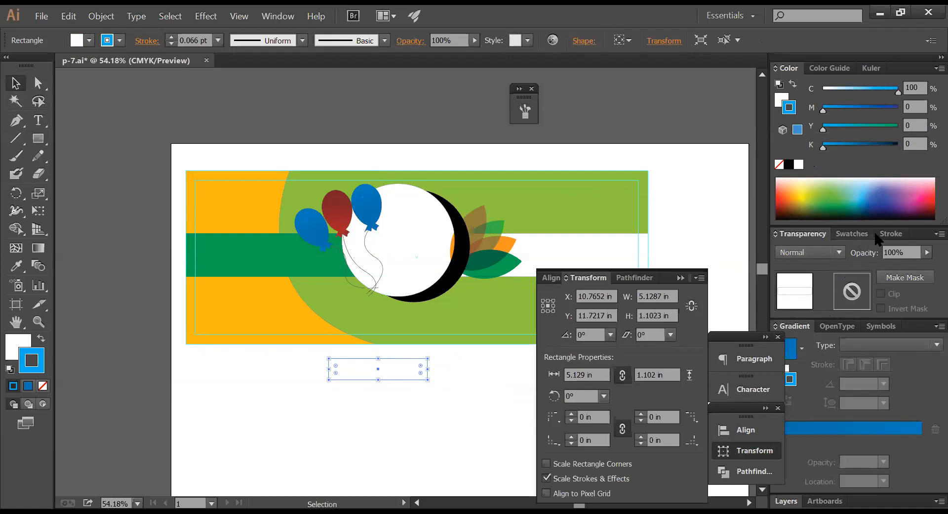
left_click(890, 234)
left_click_drag(851, 253, 785, 259)
type("4")
key("Return")
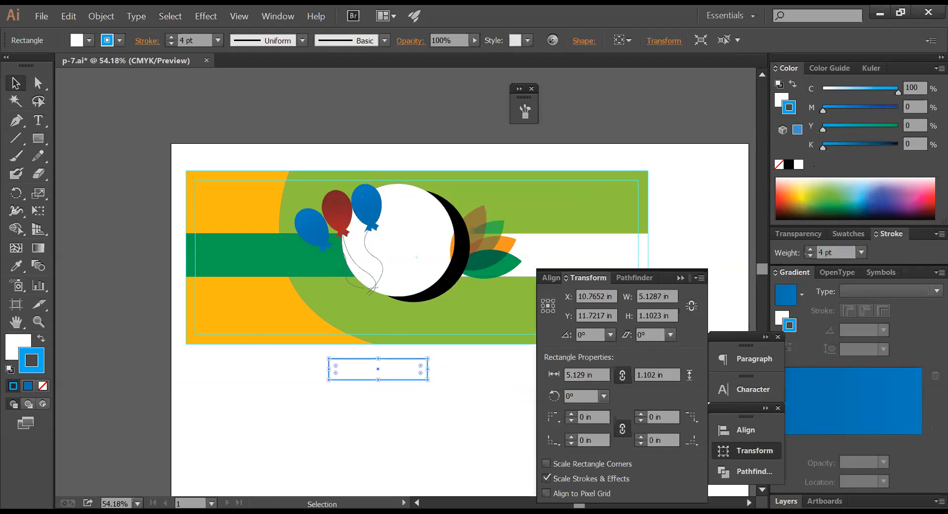
left_click(419, 388)
left_click(402, 378)
key("z")
left_click_drag(276, 310, 535, 432)
- Skew the rectangle into a parallelogram by shifting its top-left corner left
left_click(38, 83)
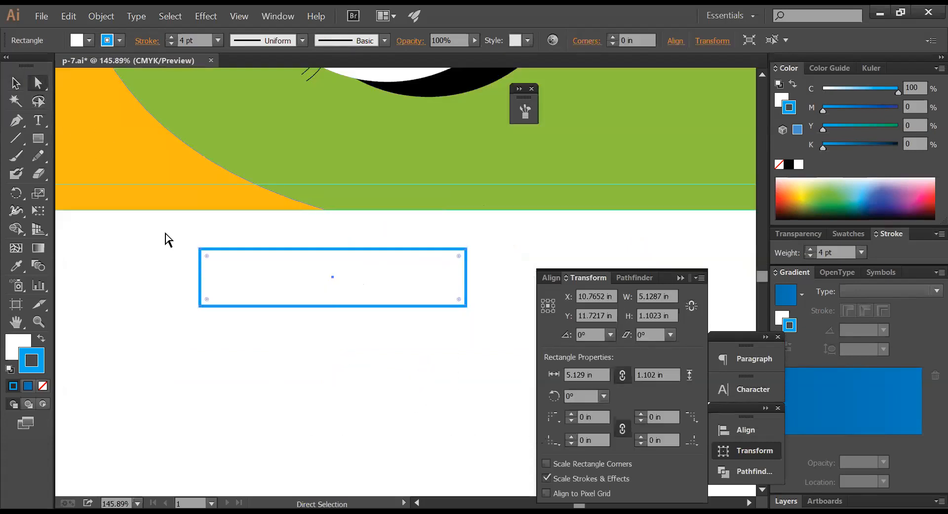
left_click(176, 250)
left_click_drag(177, 250, 234, 267)
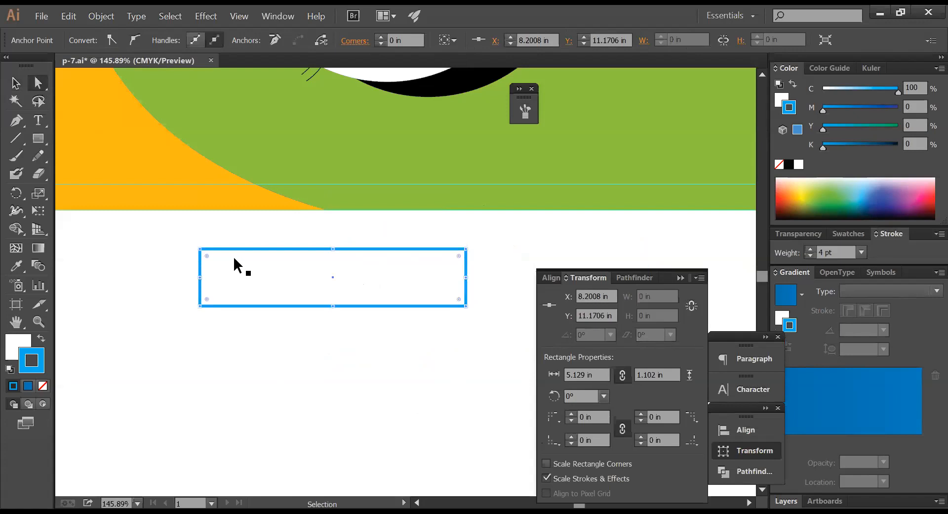
key("Left")
key("Left")
key("Left")
key("Left")
key("Left")
key("Left")
key("Left")
key("Left")
key("Left")
key("Left")
key("Left")
key("Left")
key("Left")
key("Left")
key("Left")
key("Left")
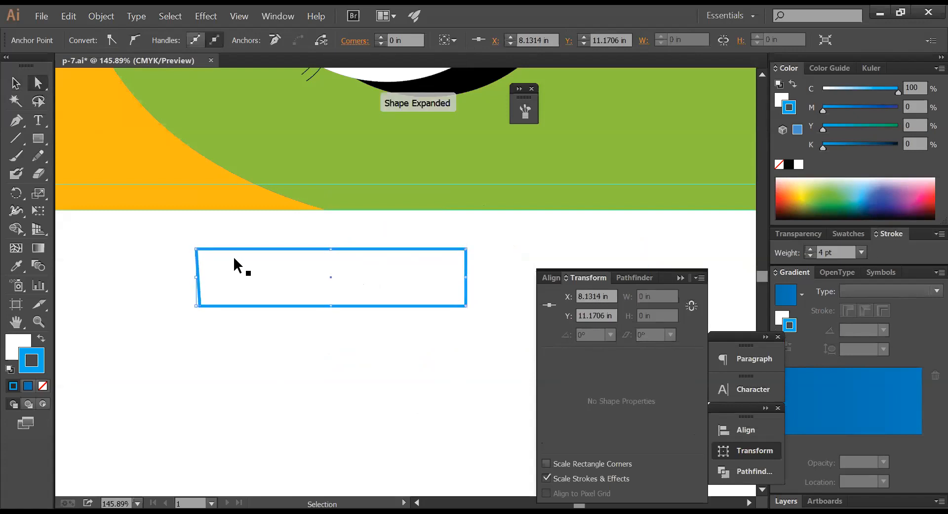
key("Left")
key("Left")
key("Left")
key("Left")
key("Left")
key("Left")
key("Left")
key("Left")
key("Left")
key("Left")
key("Left")
key("Left")
key("Left")
key("Left")
key("Left")
key("Left")
key("Left")
key("Left")
key("Left")
key("Left")
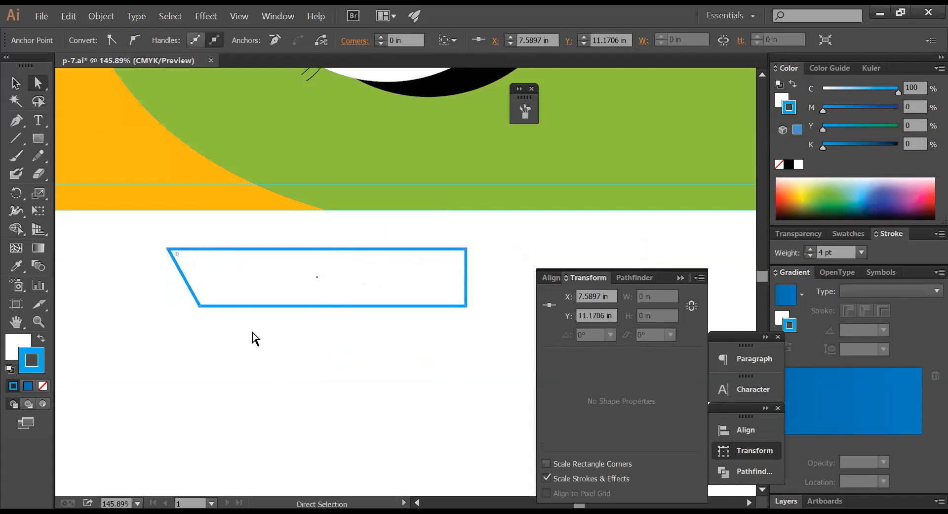
left_click(265, 370)
left_click(15, 83)
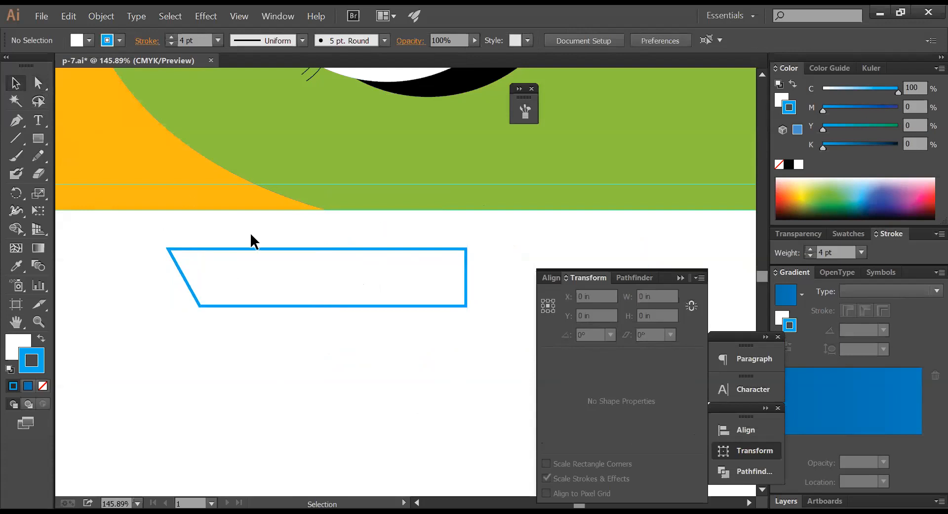
- Place a copy of the skewed shape below and give its outline a pink magenta colour
left_click(274, 260)
left_click_drag(275, 258, 282, 334)
left_click(862, 88)
left_click_drag(828, 91, 898, 107)
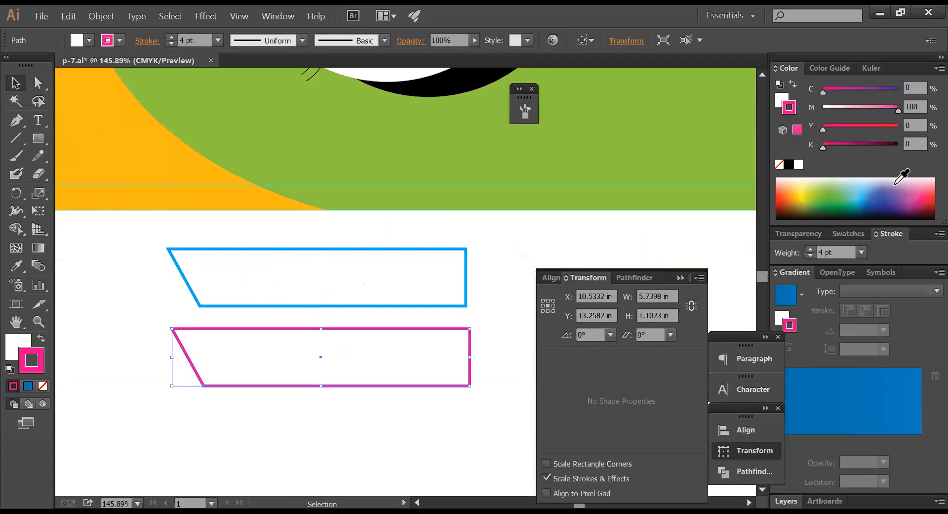
left_click(858, 125)
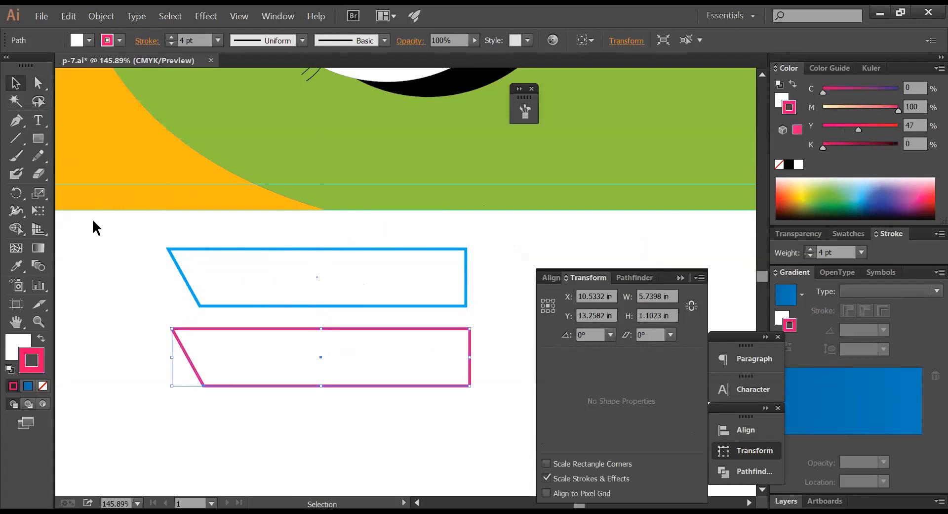
- Mirror the pink shape vertically and move it up onto the blue shape
left_click_drag(16, 192, 56, 216)
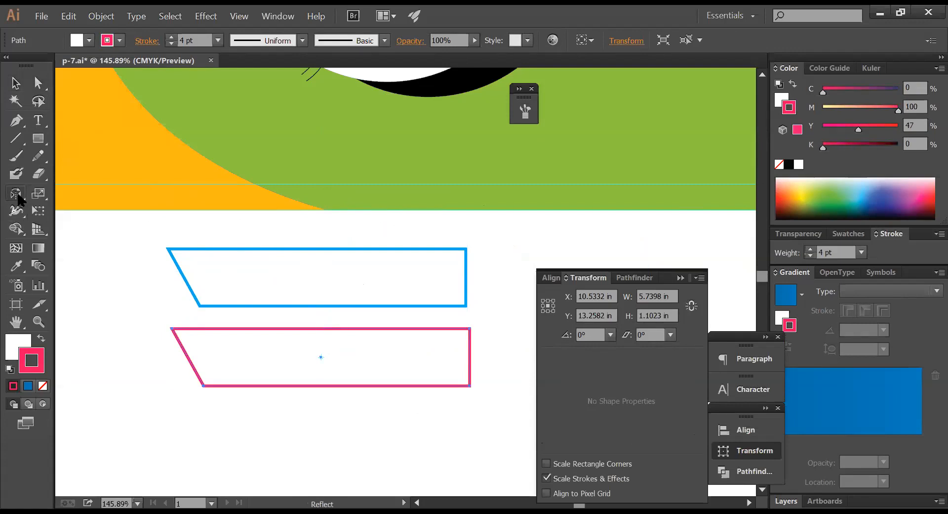
double_click(16, 194)
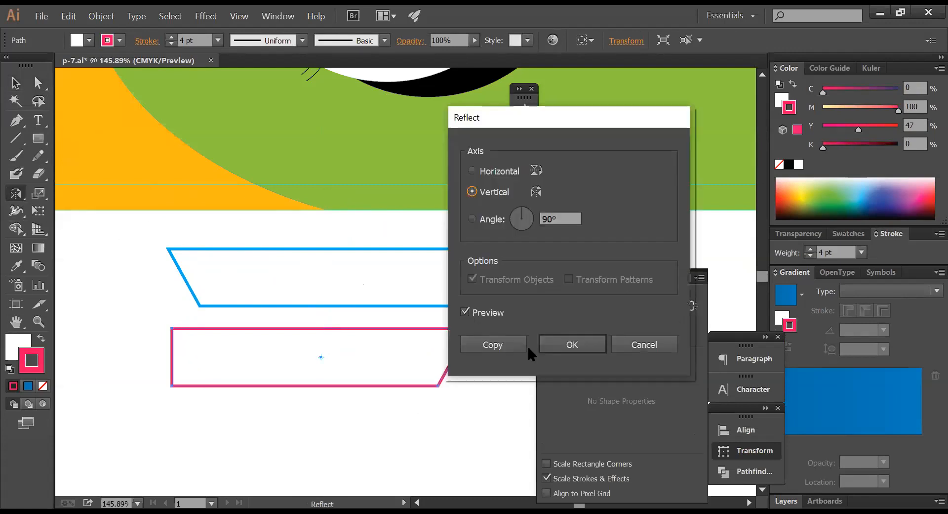
left_click(569, 344)
left_click(17, 85)
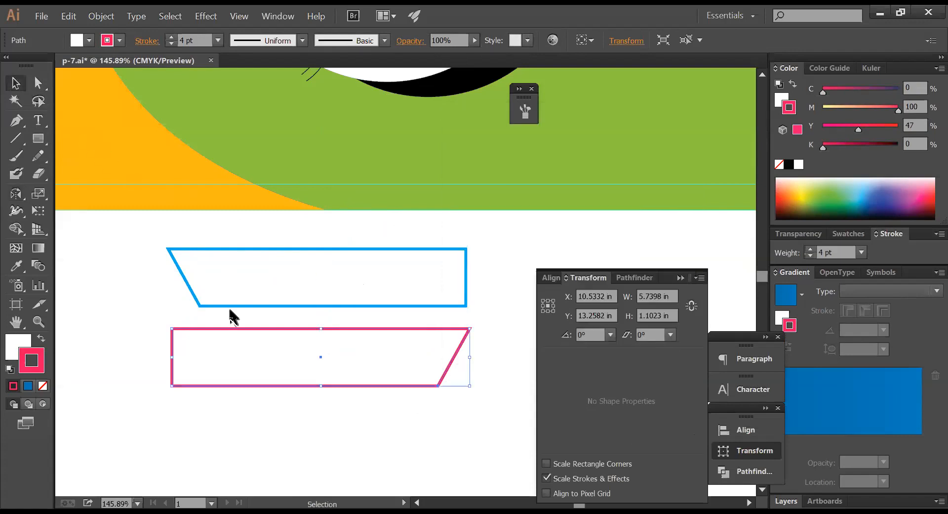
left_click_drag(229, 336, 269, 292)
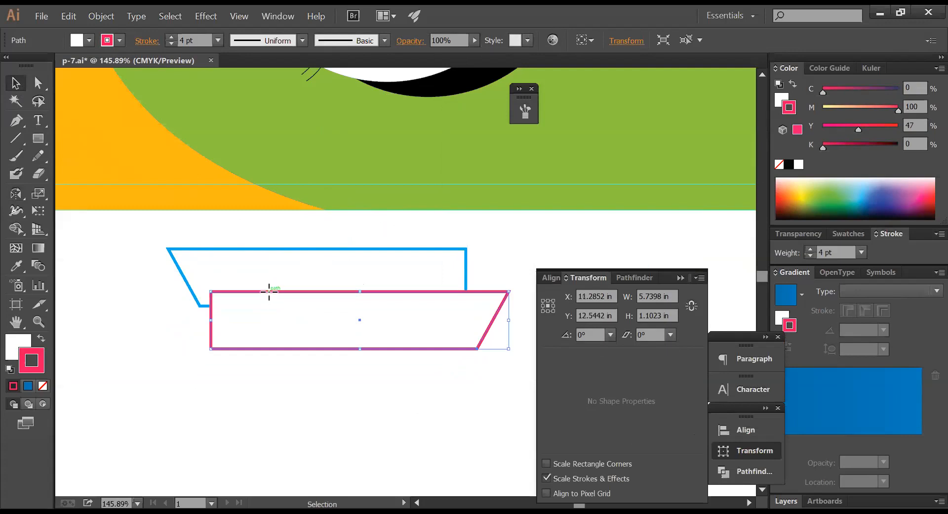
- Add a blue copy below the pink shape, send it behind, and offset the pink shape right
left_click(259, 254)
left_click_drag(258, 255, 262, 339)
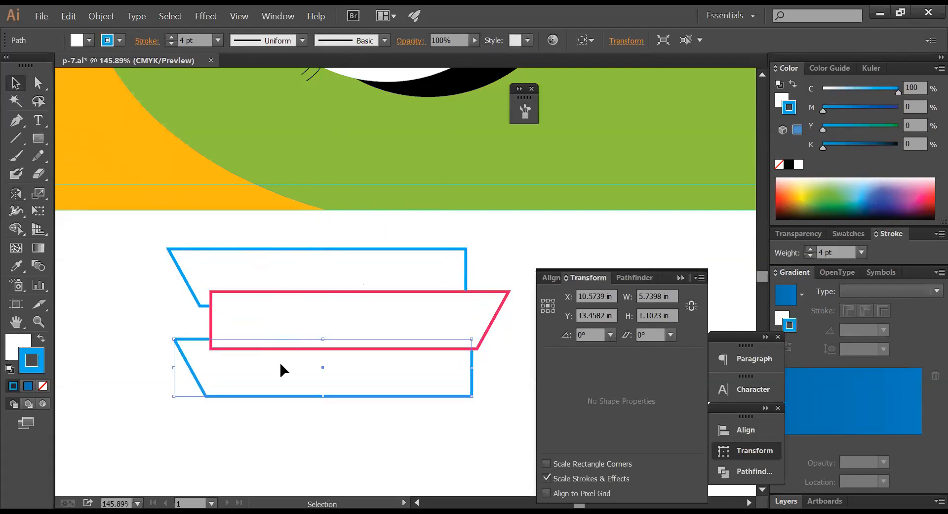
key("ctrl+bracketleft")
left_click(271, 412)
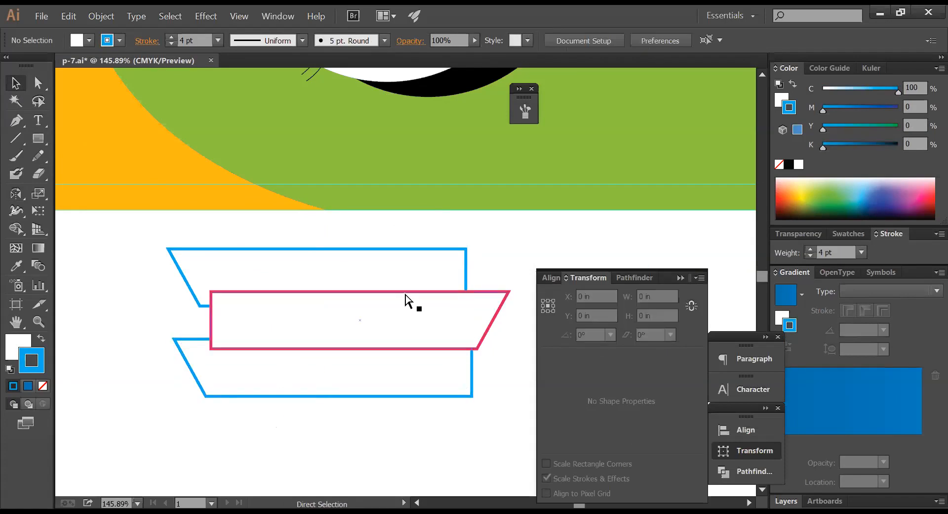
key("ctrl+minus")
key("ctrl+minus")
left_click_drag(414, 286, 459, 292)
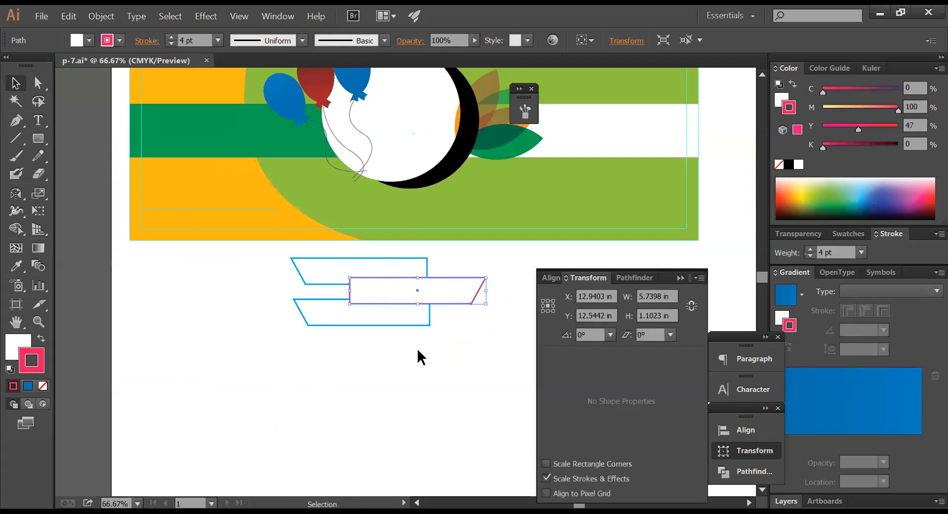
- Move the three ribbon shapes onto the banner, scale them down, and shift them left
left_click(322, 334)
left_click(296, 300)
left_click(453, 299)
left_click_drag(436, 340, 332, 272)
left_click_drag(387, 286, 466, 277)
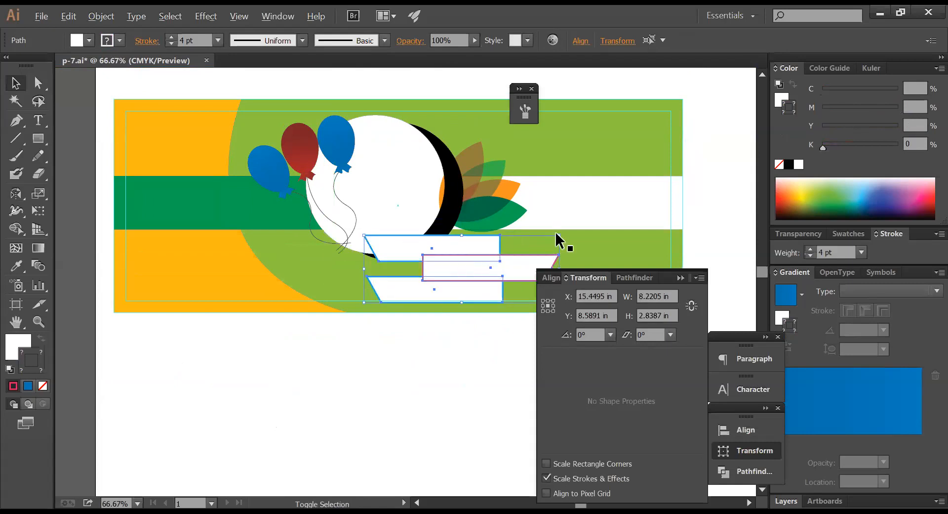
left_click_drag(559, 236, 520, 248)
left_click_drag(450, 261, 434, 269)
- Try a pink fill on the bottom ribbon shape, then undo it
left_click(440, 345)
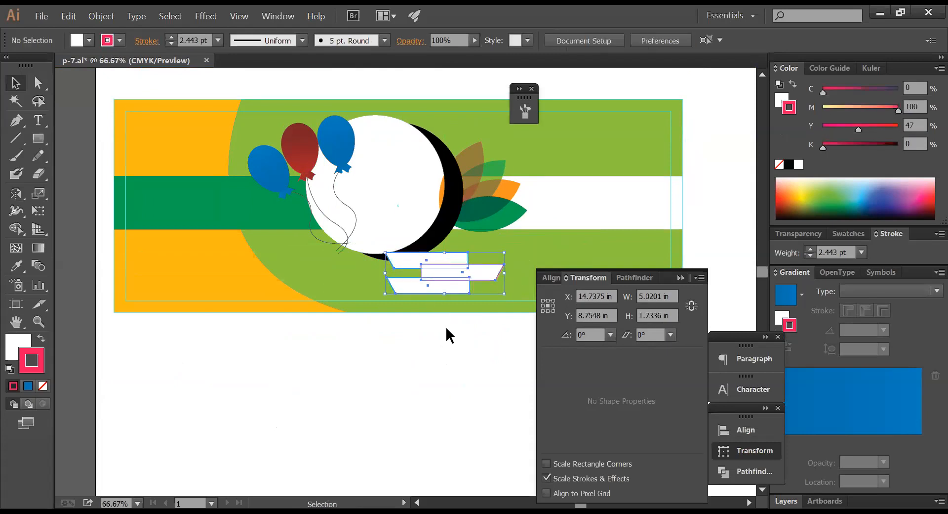
left_click(439, 292)
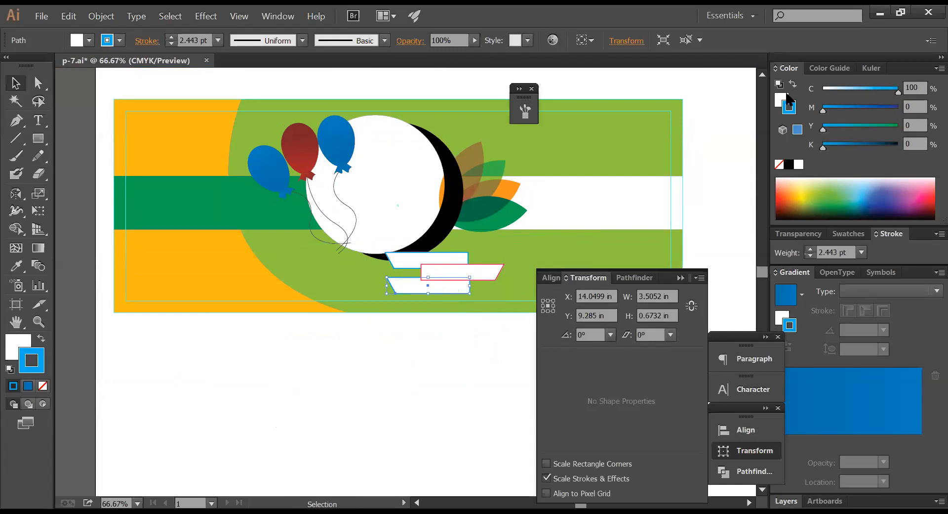
left_click(784, 100)
left_click_drag(842, 108, 869, 109)
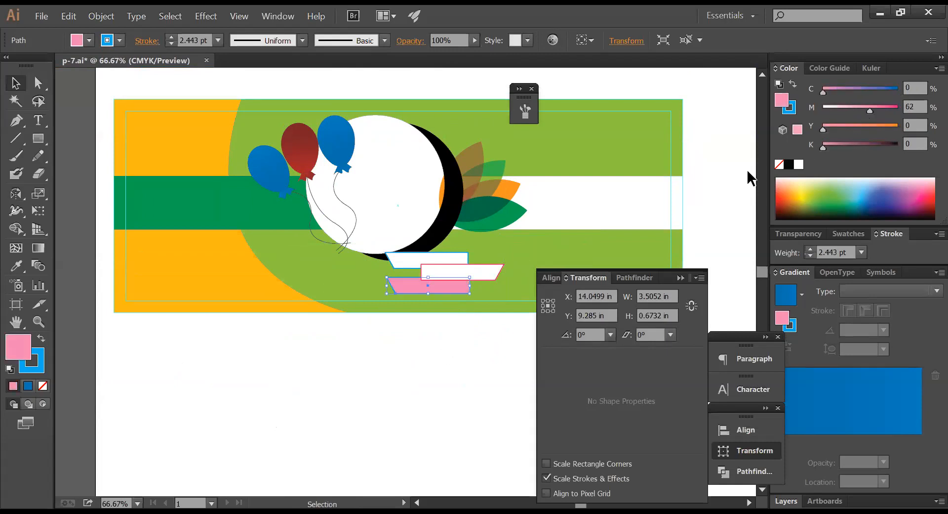
key("ctrl+z")
left_click(406, 360)
- Pan the view to check the ribbons' placement beside the big white circle
key("space")
left_click_drag(399, 329, 395, 360)
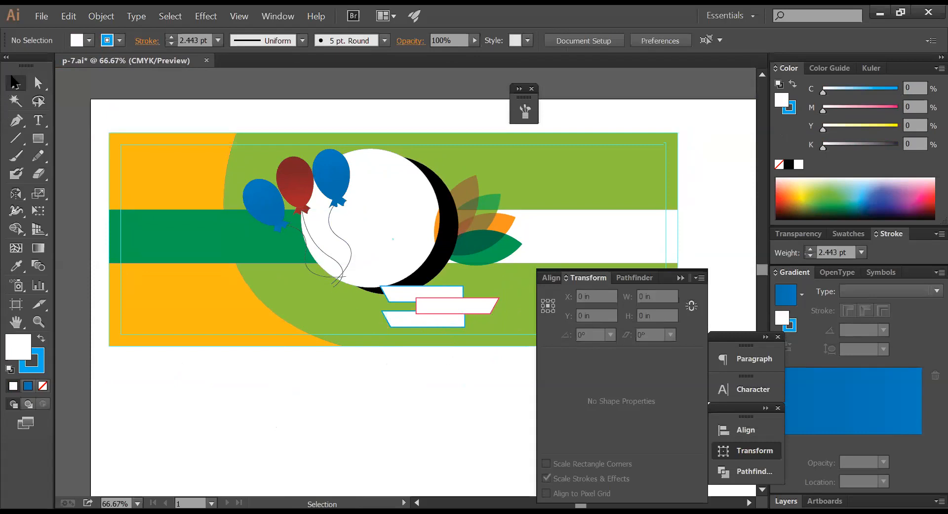
key("Tab")
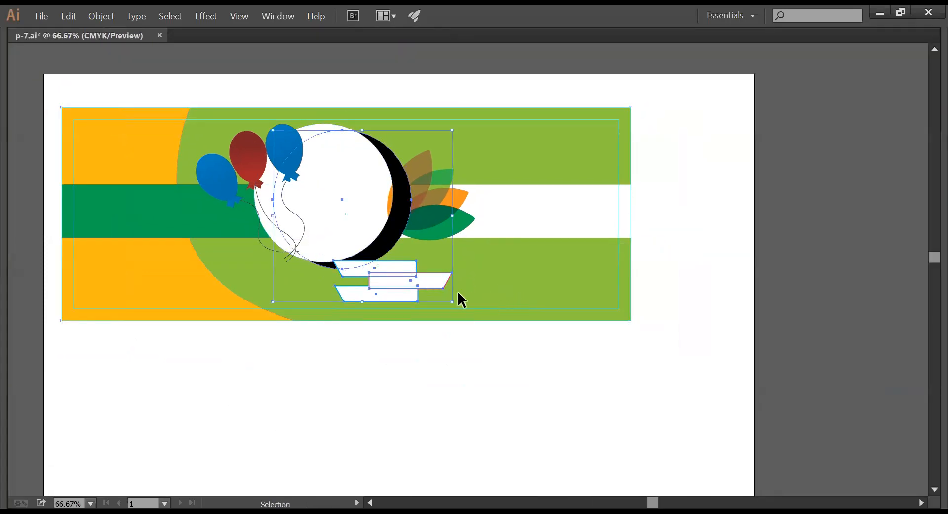
left_click_drag(404, 269, 474, 275)
left_click(472, 333)
left_click_drag(451, 327, 544, 326)
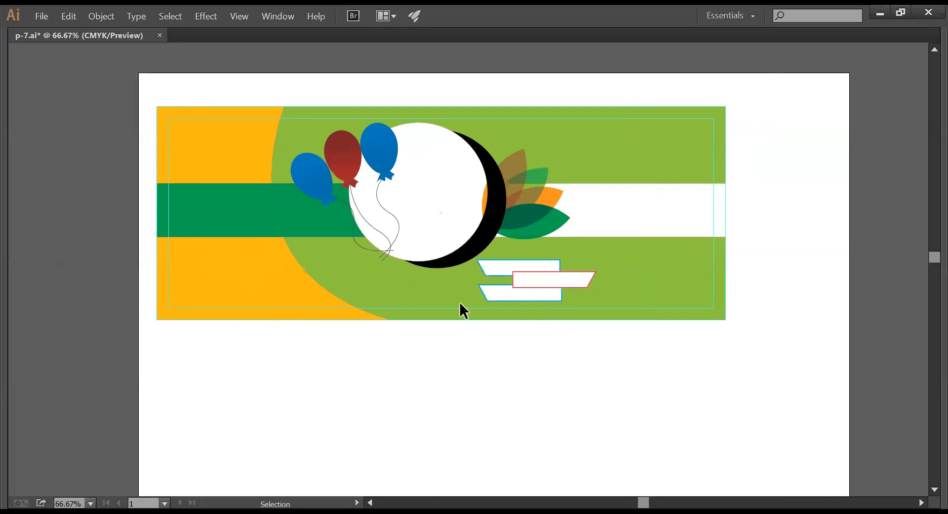
key("Tab")
- Draw a small white circle on the orange area with the Ellipse Tool
left_click(39, 141)
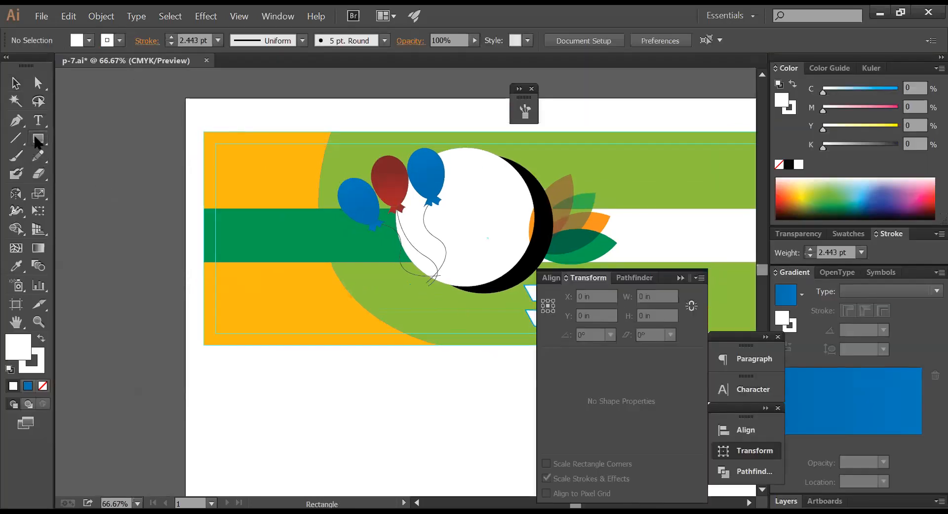
left_click_drag(38, 138, 116, 174)
left_click_drag(238, 148, 266, 193)
key("ctrl+shift+a")
left_click(15, 83)
key("Tab")
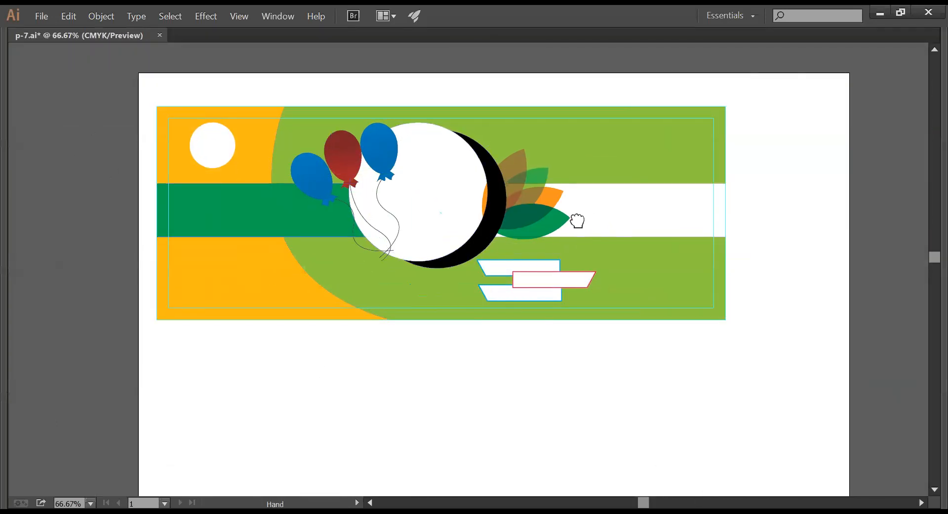
- Move the balloon group to the left
left_click(551, 199)
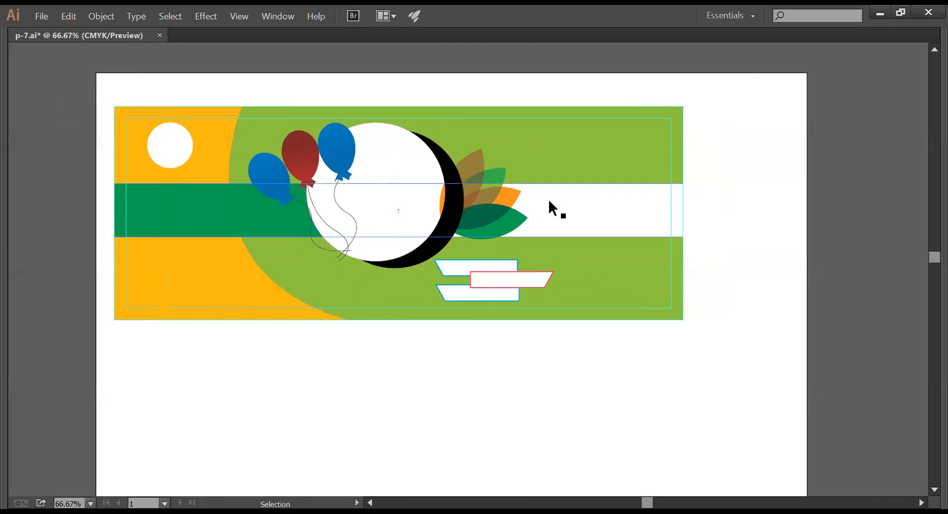
key("ctrl+shift+a")
left_click(327, 163)
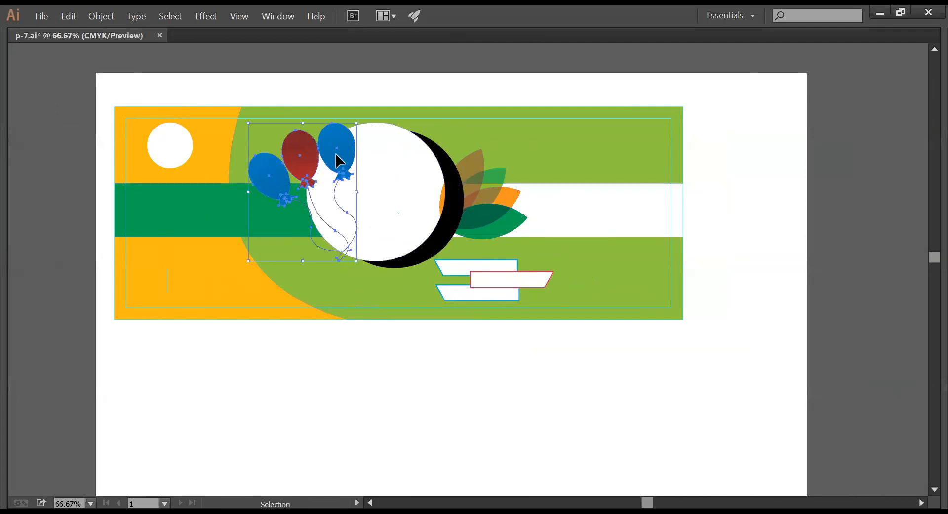
left_click_drag(337, 160, 311, 157)
left_click(425, 393)
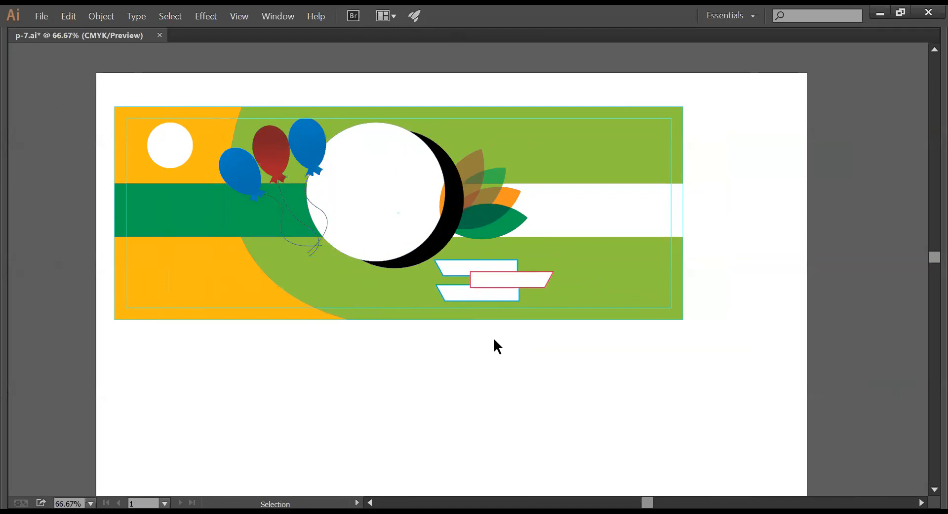
- Scale up the leaf cluster so it reaches further right
left_click(493, 220)
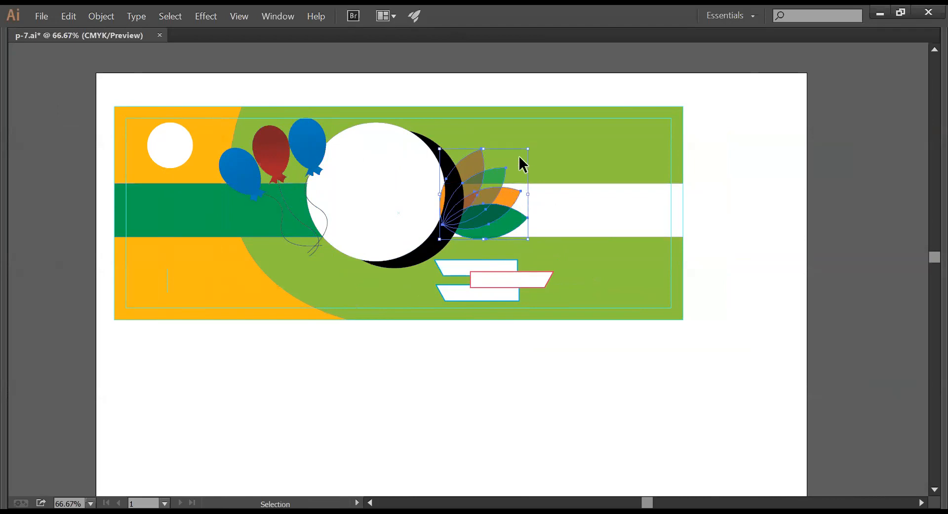
key("ctrl+alt")
key("Tab")
key("Tab")
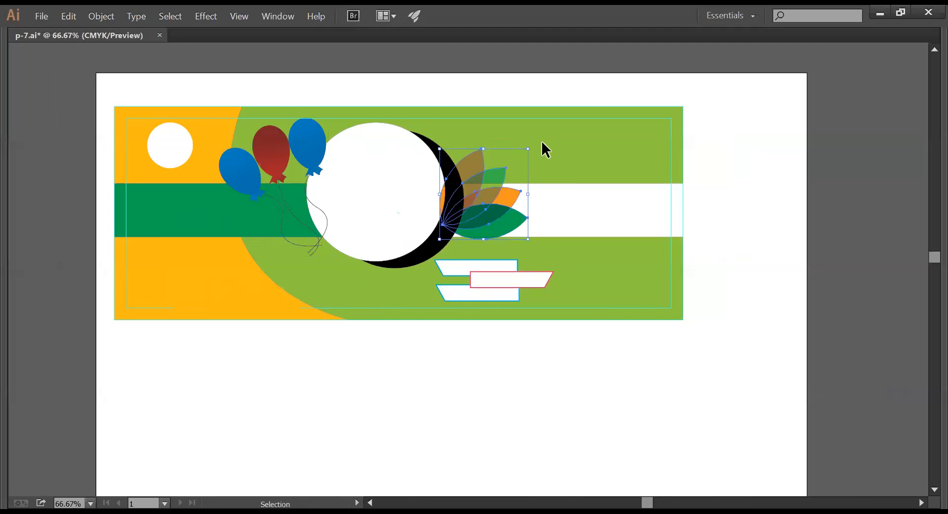
left_click_drag(528, 149, 543, 144)
left_click(551, 375)
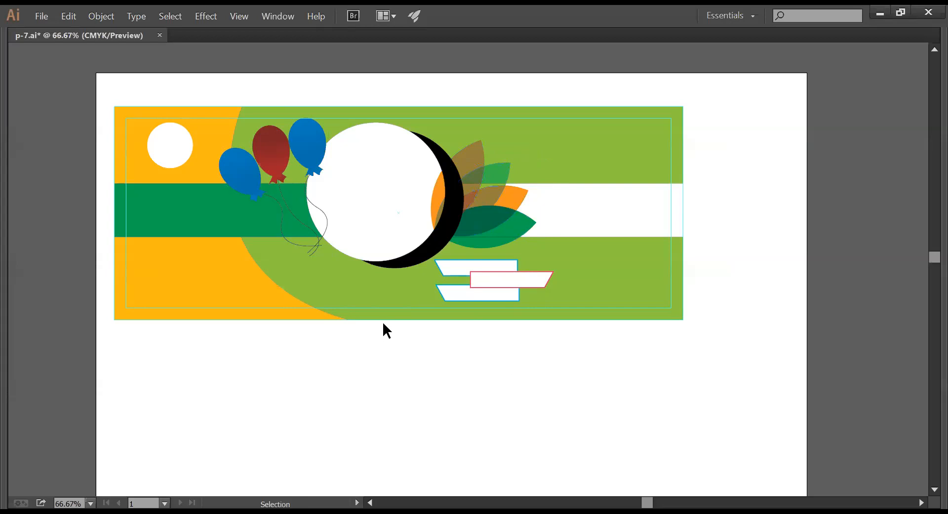
left_click(460, 269)
left_click(400, 326)
- Draw a large circle below the big white circle and nudge it into place
key("Tab")
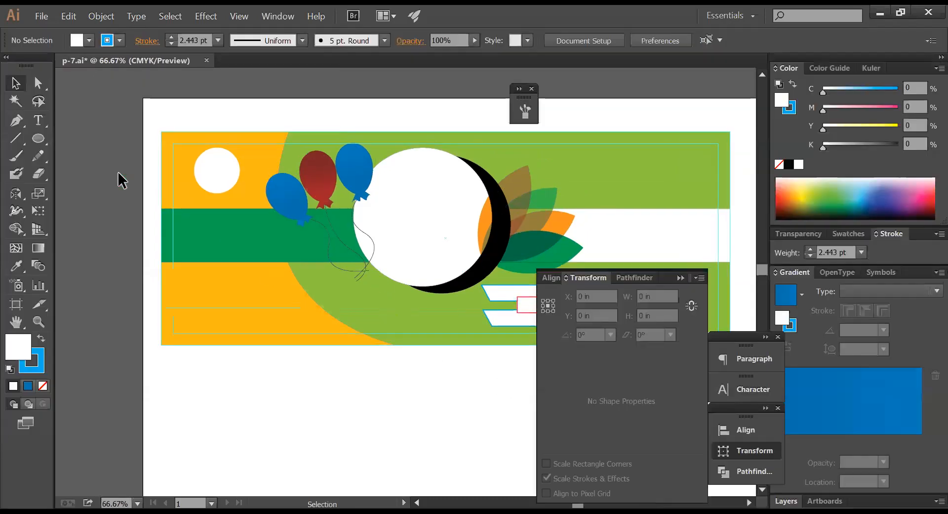
left_click(37, 139)
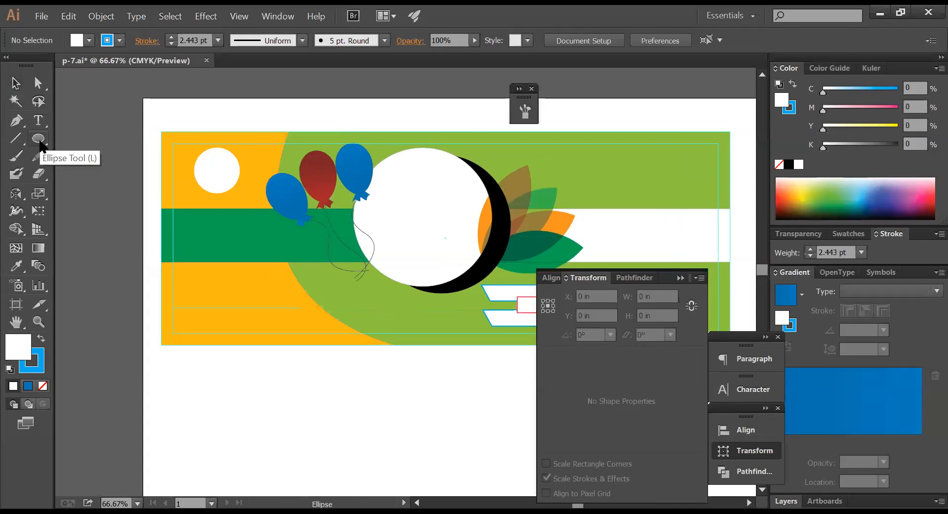
key("Tab")
left_click_drag(299, 253, 489, 403)
key("v")
left_click_drag(395, 356, 372, 311)
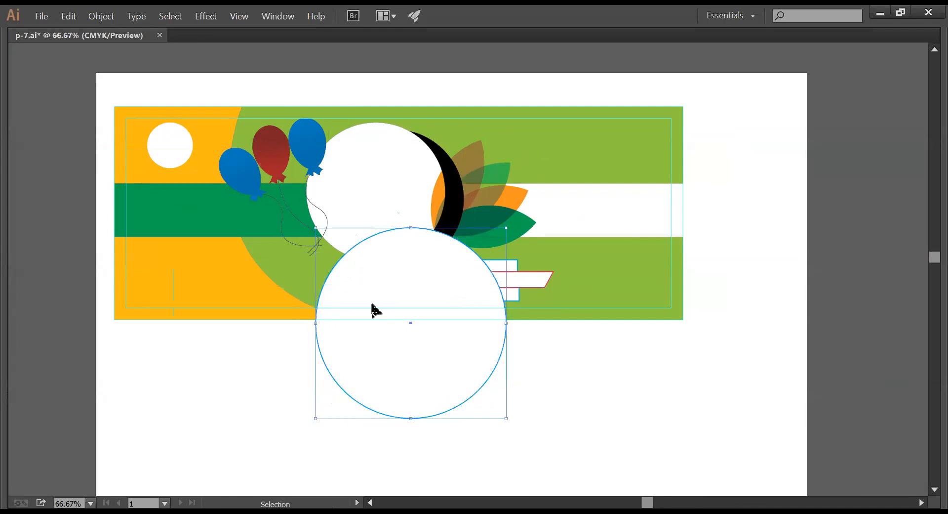
- Delete the circle's bottom anchor point to leave a half circle
key("Tab")
left_click(39, 85)
key("Tab")
left_click_drag(521, 434, 332, 383)
key("Delete")
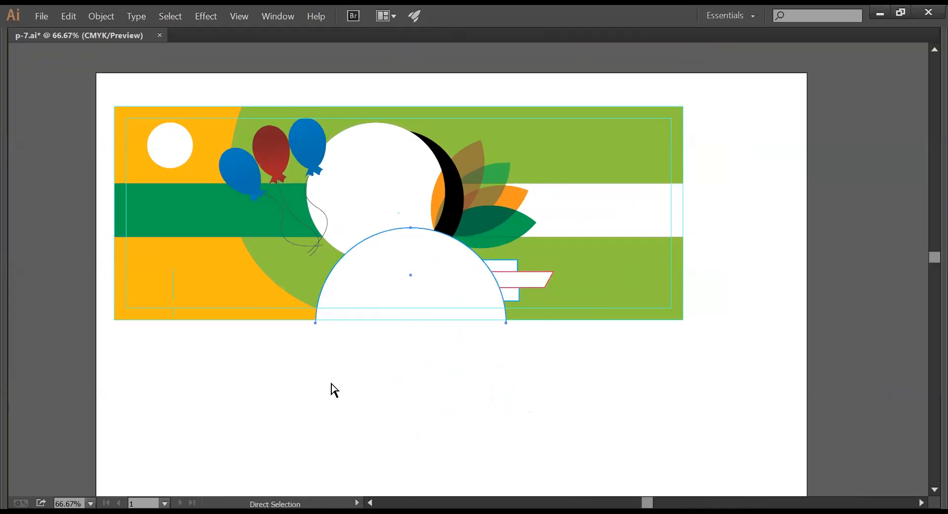
- Nudge the half circle slightly up-left and try a cyan fill
key("v")
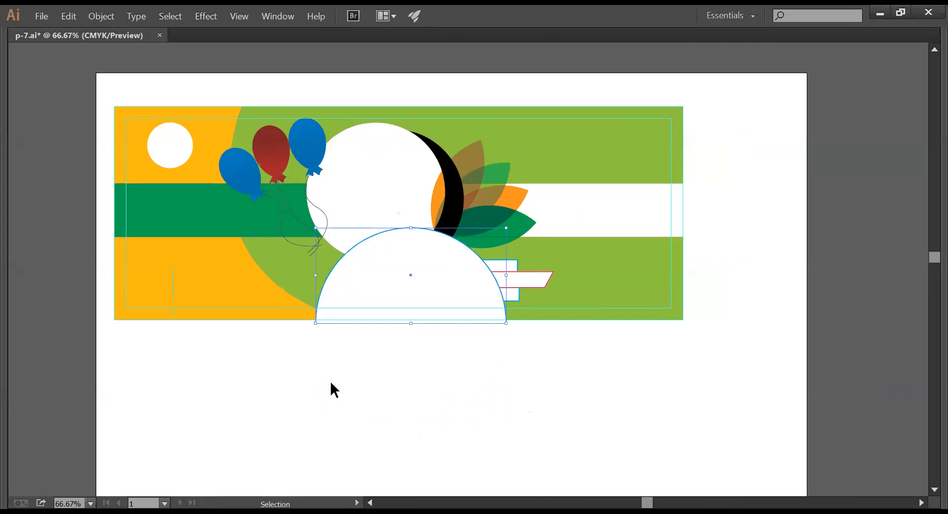
key("a")
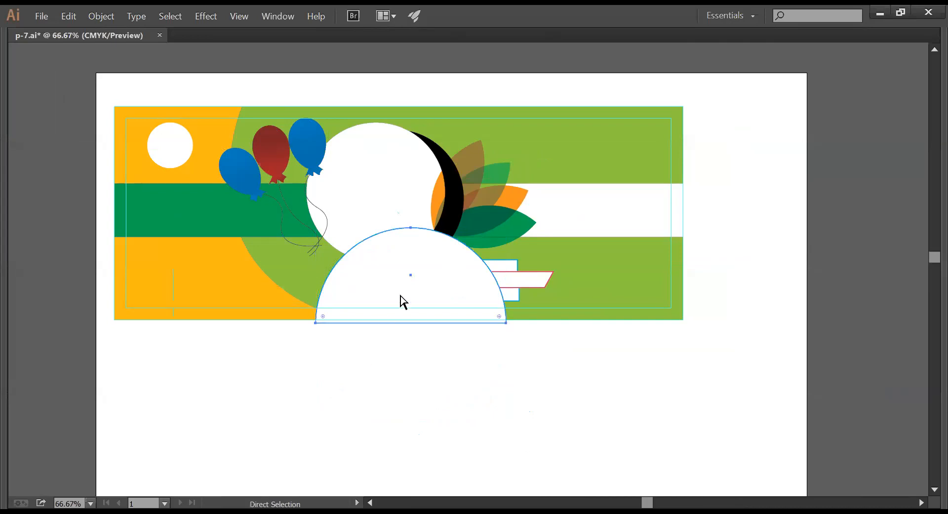
left_click_drag(400, 287, 396, 284)
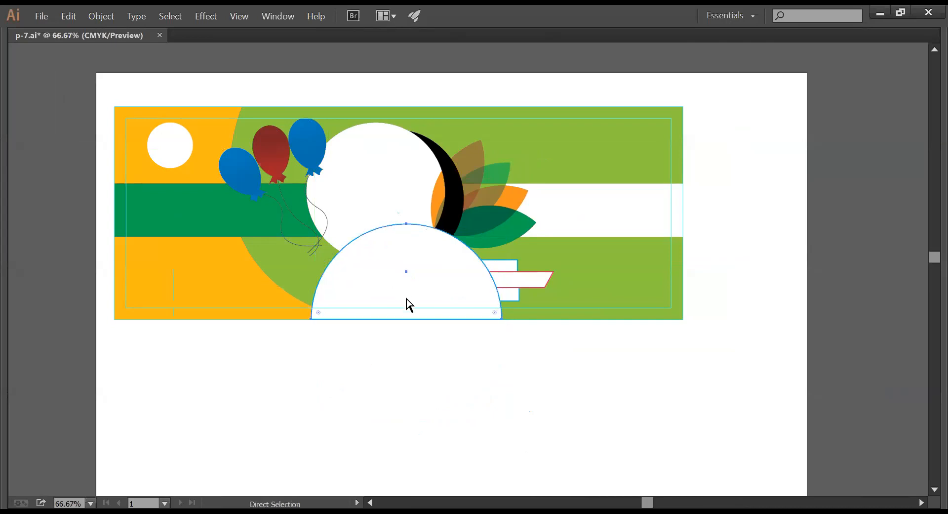
key("Tab")
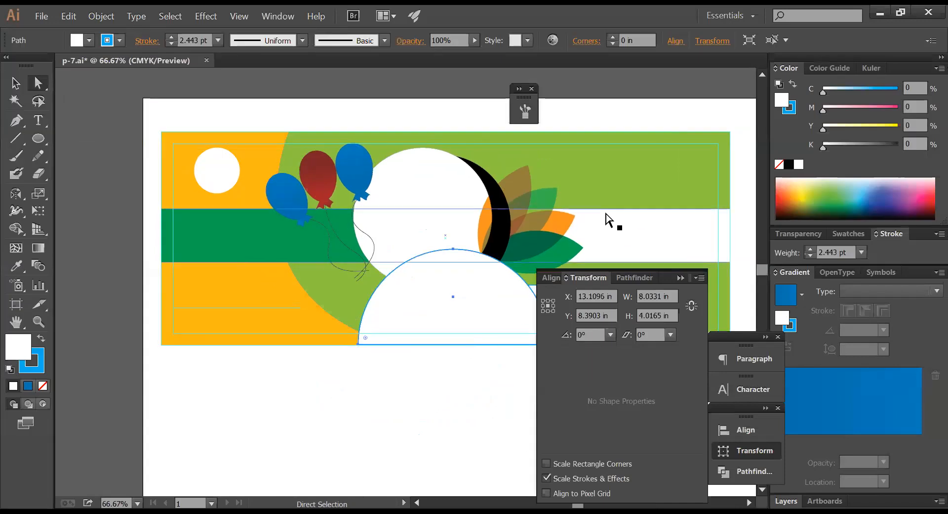
left_click(896, 89)
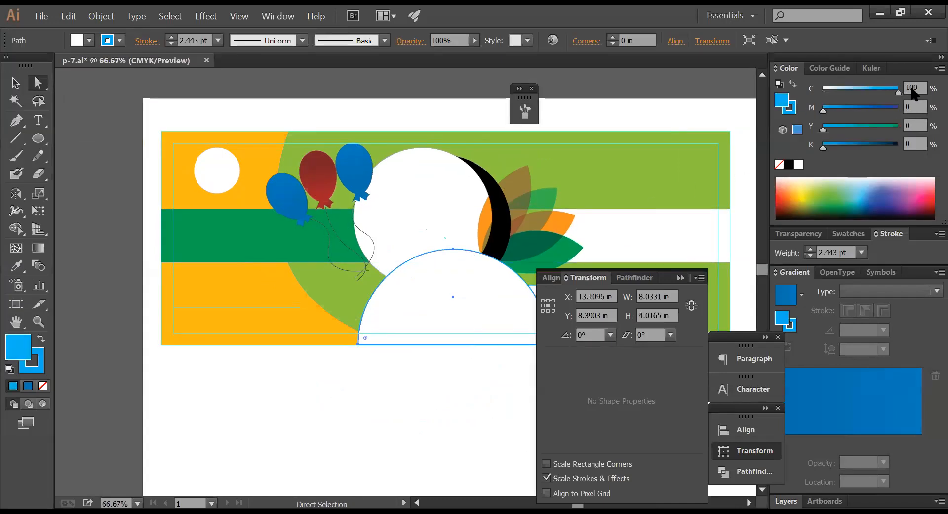
key("Tab")
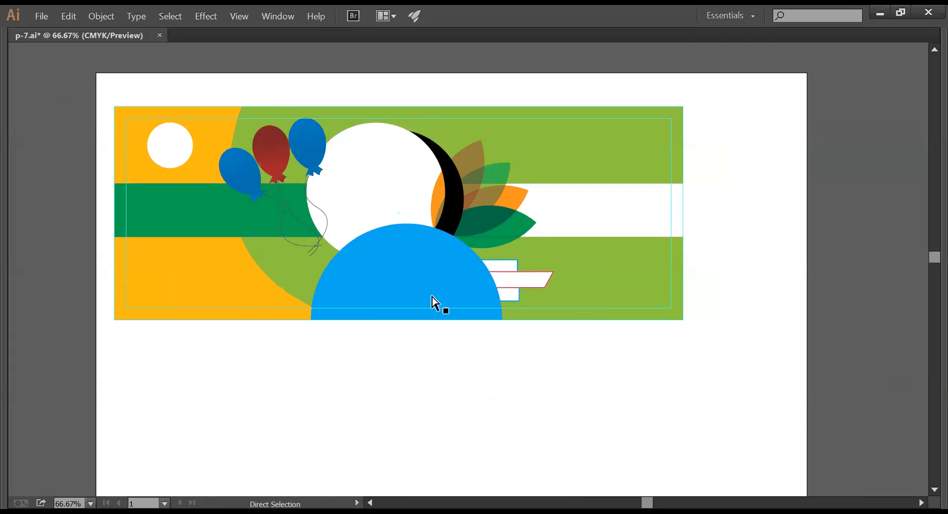
key("Tab")
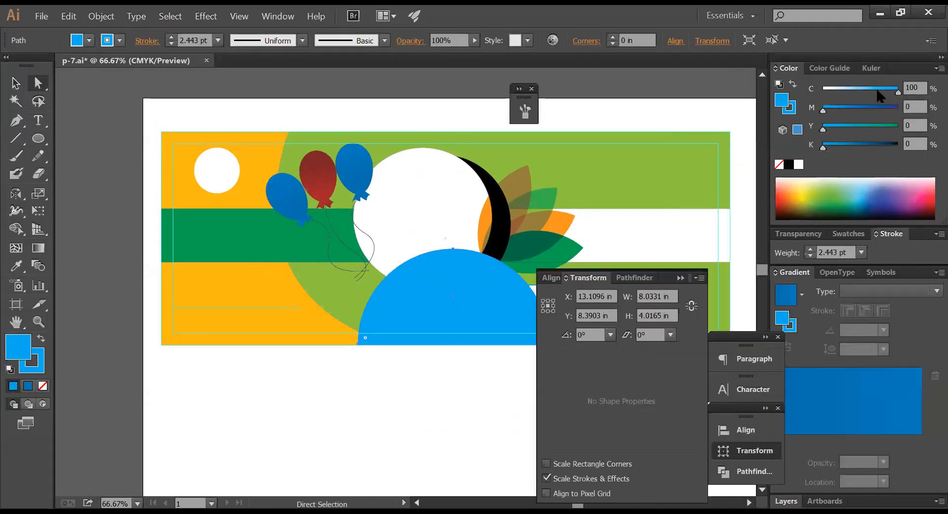
- Mix the half circle's fill to purple, C49 M100 Y0 K0
left_click(823, 90)
left_click(896, 107)
left_click(859, 126)
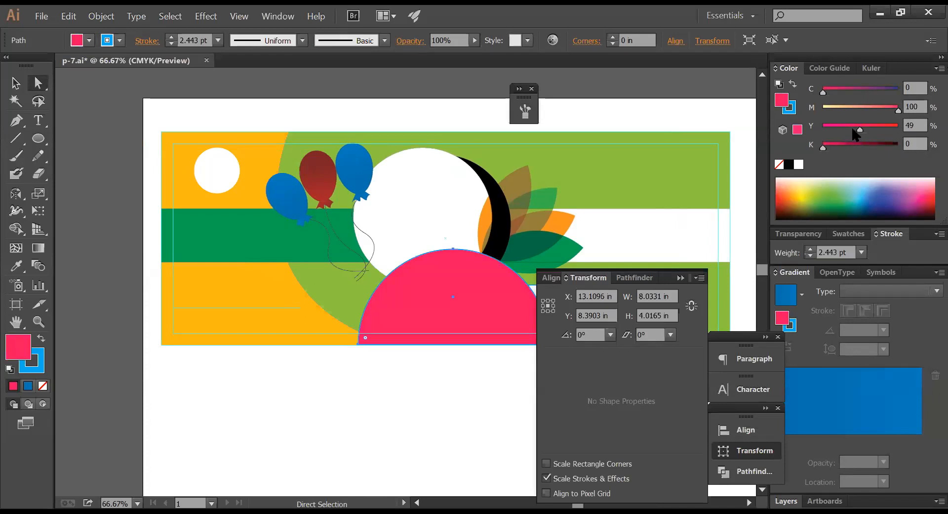
left_click(860, 89)
left_click_drag(897, 107, 803, 111)
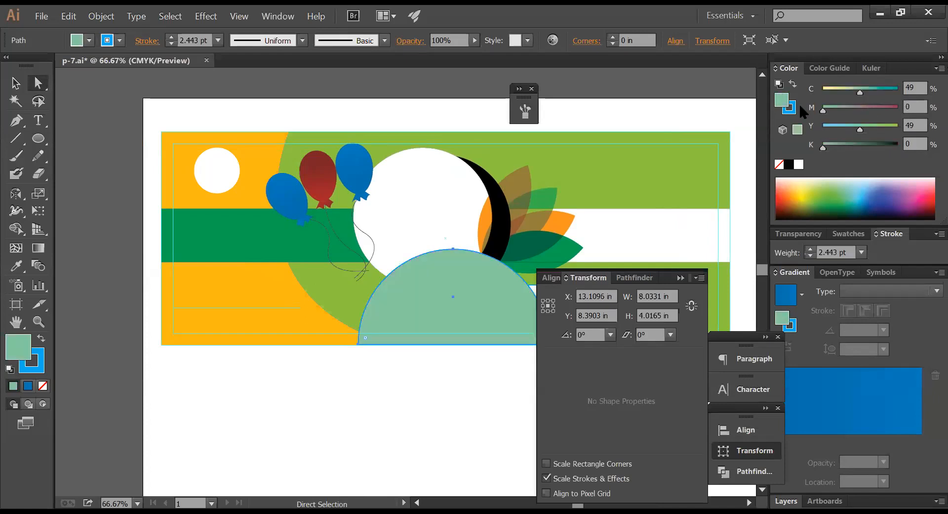
left_click_drag(861, 107, 898, 106)
left_click_drag(844, 126, 820, 126)
left_click(463, 377)
left_click(15, 83)
key("Tab")
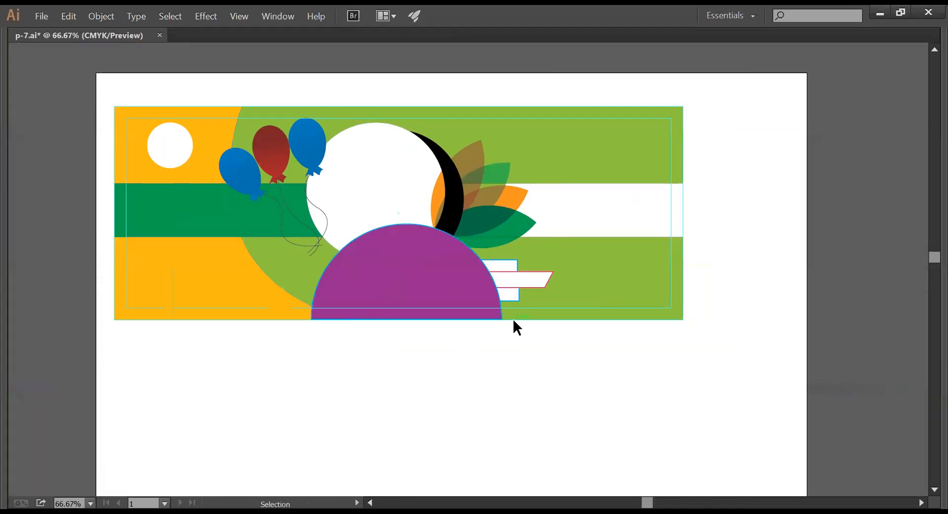
- Move the purple half circle below the banner
left_click_drag(440, 290, 392, 425)
left_click(518, 405)
left_click_drag(518, 391, 526, 321)
key("Tab")
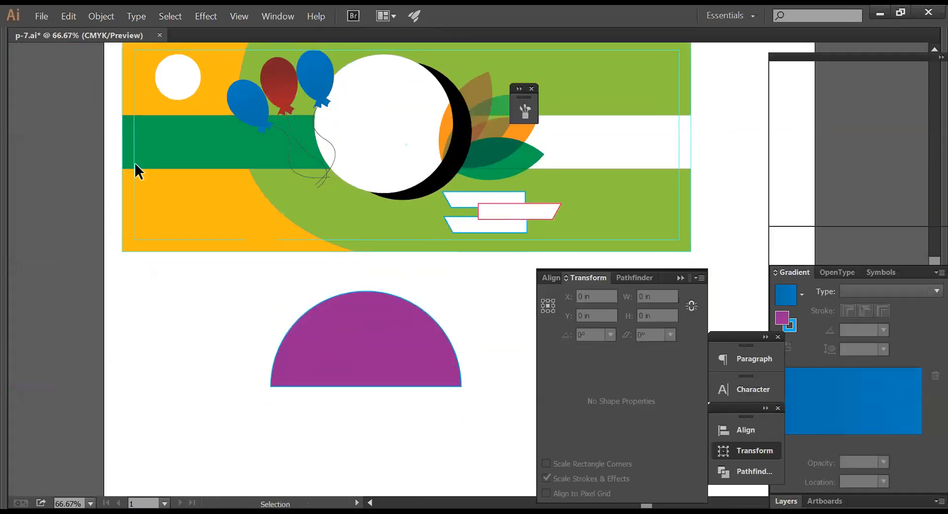
- Draw a tall rectangle and move it below the banner beside the half circle
left_click_drag(38, 139, 88, 139)
key("Tab")
left_click_drag(357, 104, 438, 251)
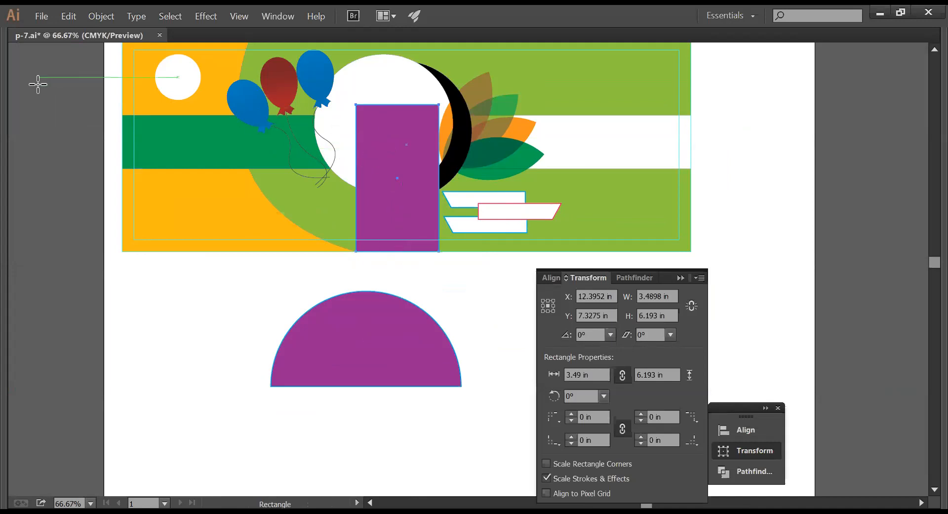
key("Tab")
left_click(16, 83)
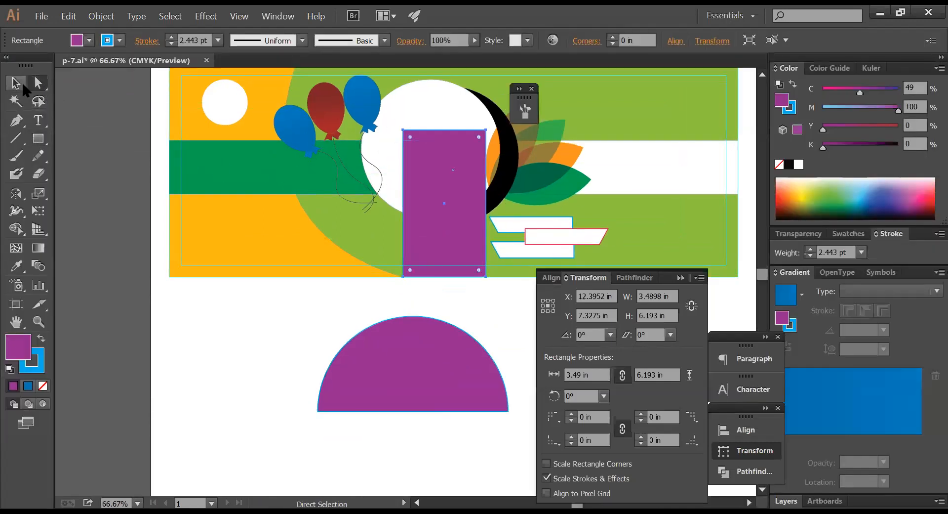
left_click(506, 324)
left_click(457, 233)
left_click_drag(457, 233, 243, 408)
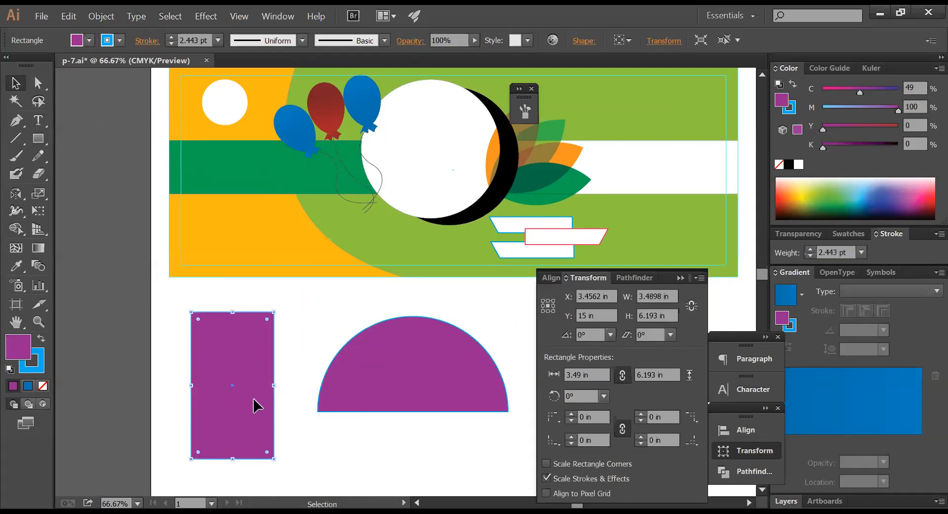
- Shorten the rectangle, slant its top anchors into a parallelogram, and move it onto the banner
left_click_drag(233, 316, 233, 341)
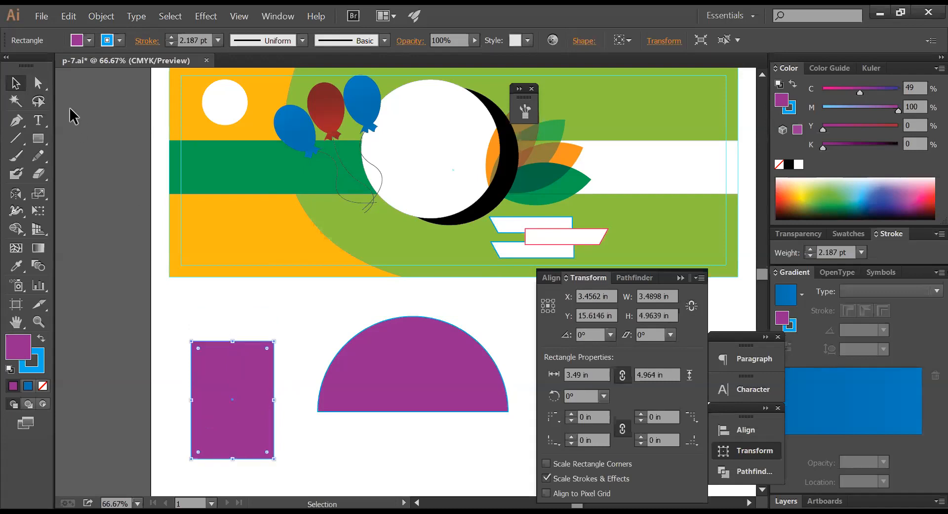
left_click(38, 82)
left_click(174, 330)
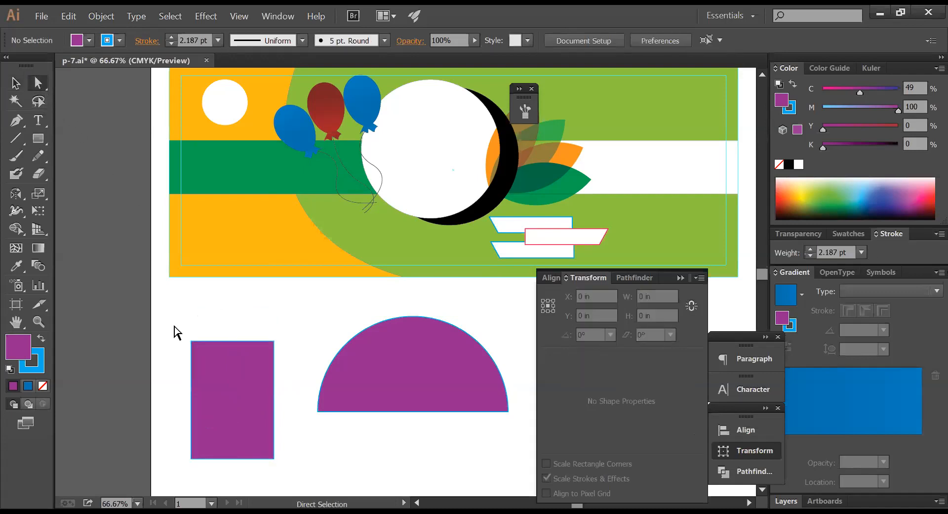
left_click_drag(174, 327, 298, 357)
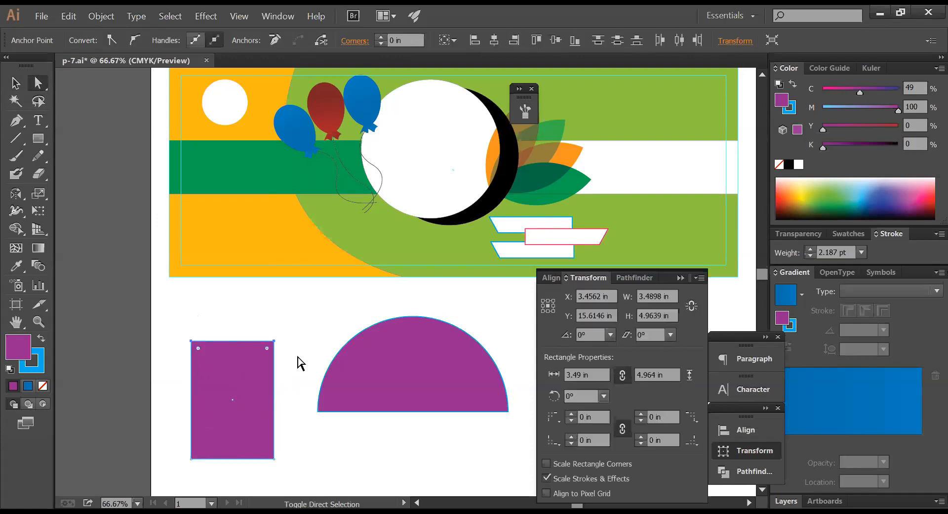
key("shift+Left")
key("shift+Left")
key("shift+Left")
key("shift+Left")
key("shift+Left")
key("shift+Left")
key("shift+Left")
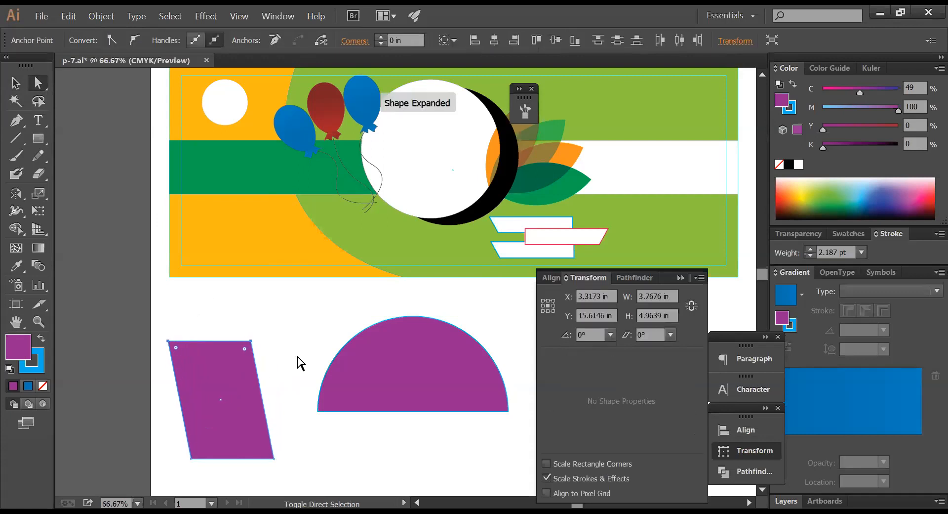
key("shift+Left")
key("shift+Left")
key("shift+Left")
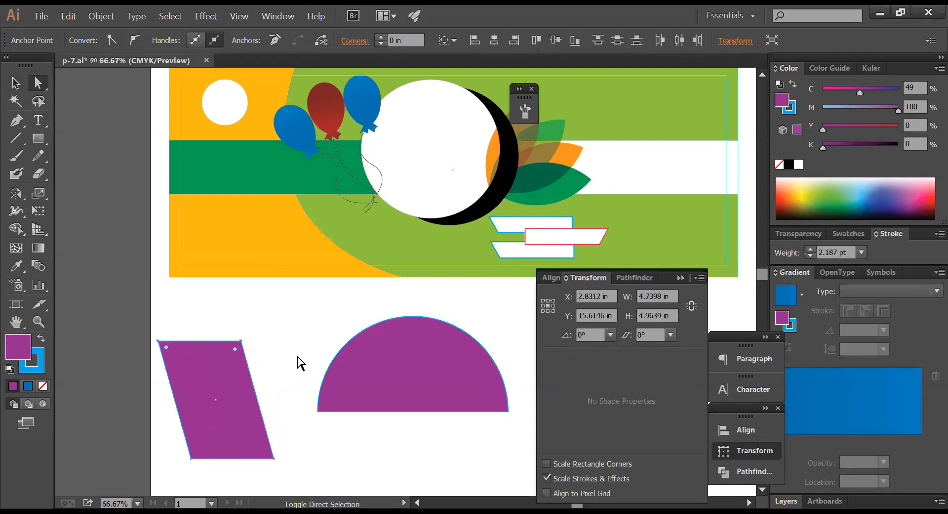
left_click_drag(230, 410, 447, 235)
- Move the purple parallelogram right over the leaves
left_click(506, 319)
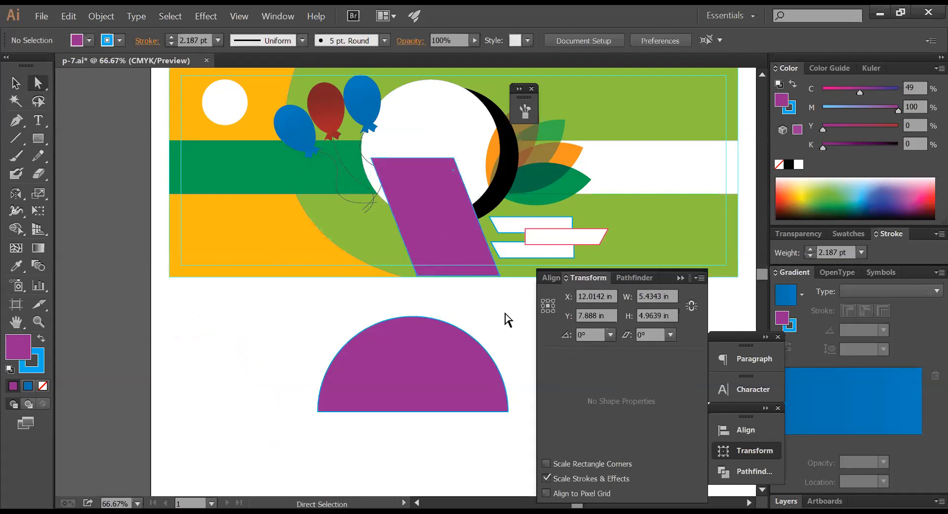
key("Tab")
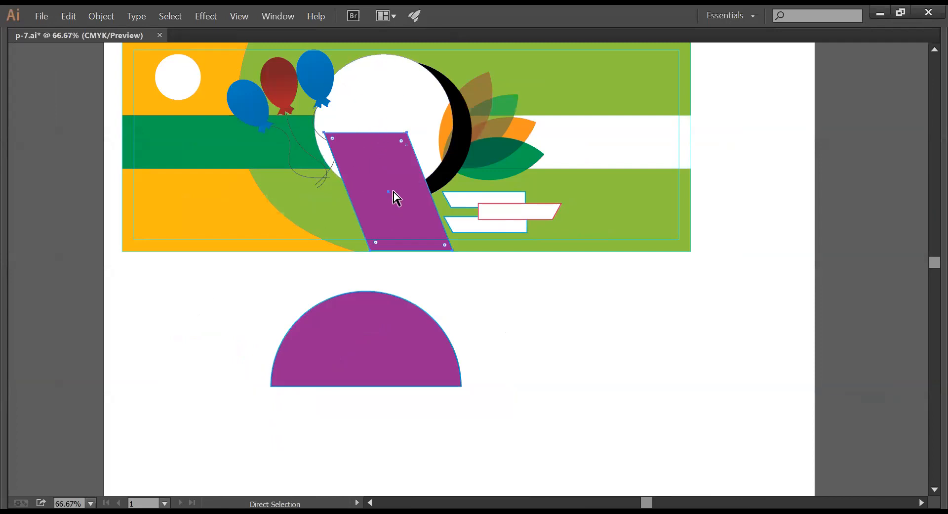
left_click_drag(390, 189, 481, 200)
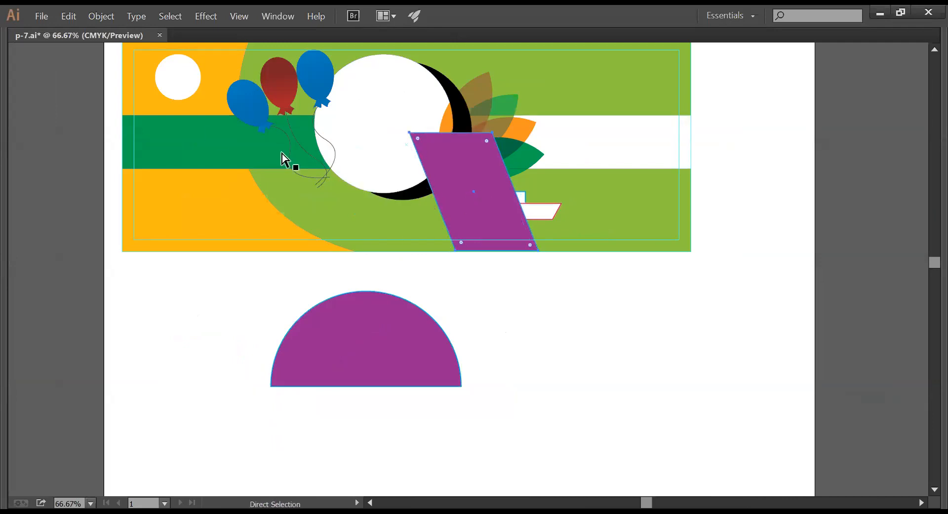
- Raise the leaf cluster and rotate it about 19° counterclockwise
key("Tab")
left_click(17, 84)
key("Tab")
left_click(500, 120)
left_click_drag(503, 102, 517, 76)
key("Tab")
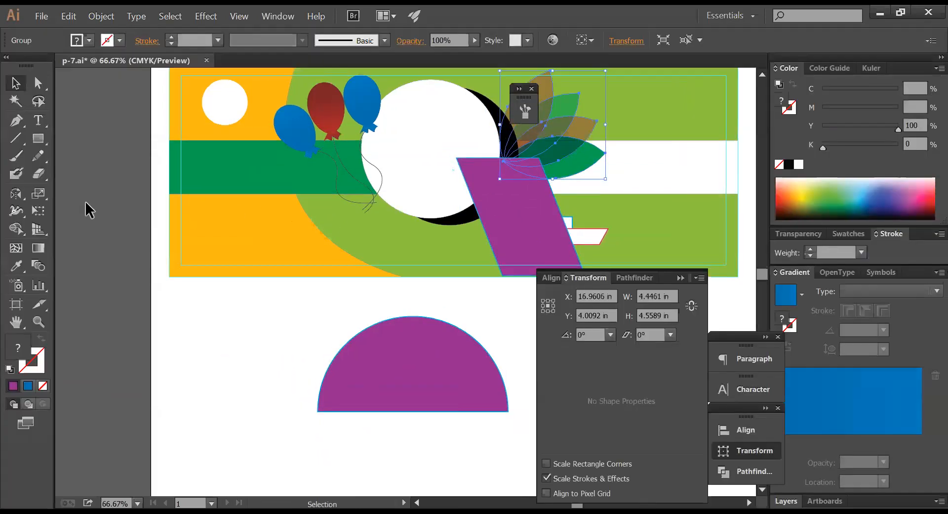
left_click_drag(19, 198, 62, 197)
left_click_drag(632, 172, 635, 140)
left_click_drag(580, 151, 570, 142)
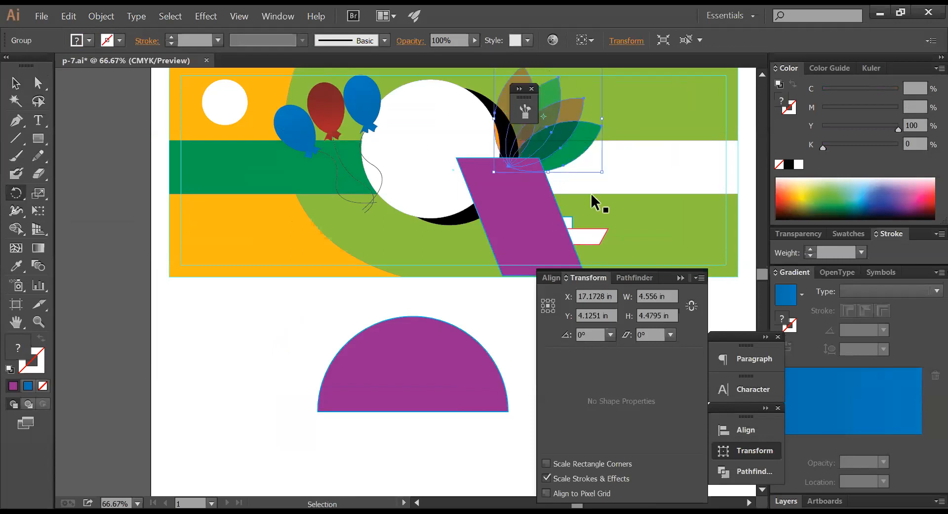
- Keep the half circle and slide the parallelogram left onto the white circle
left_click(436, 313, "ctrl")
key("v")
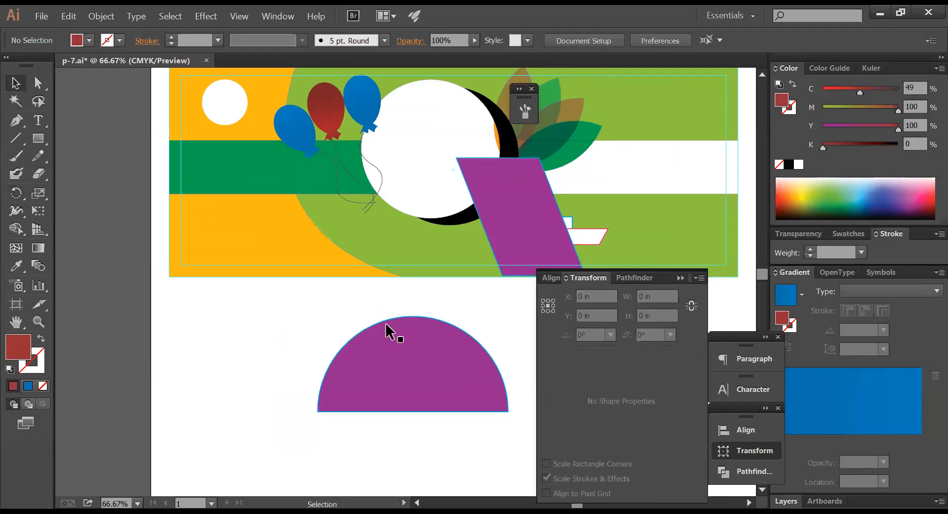
key("Tab")
left_click(397, 348)
key("Delete")
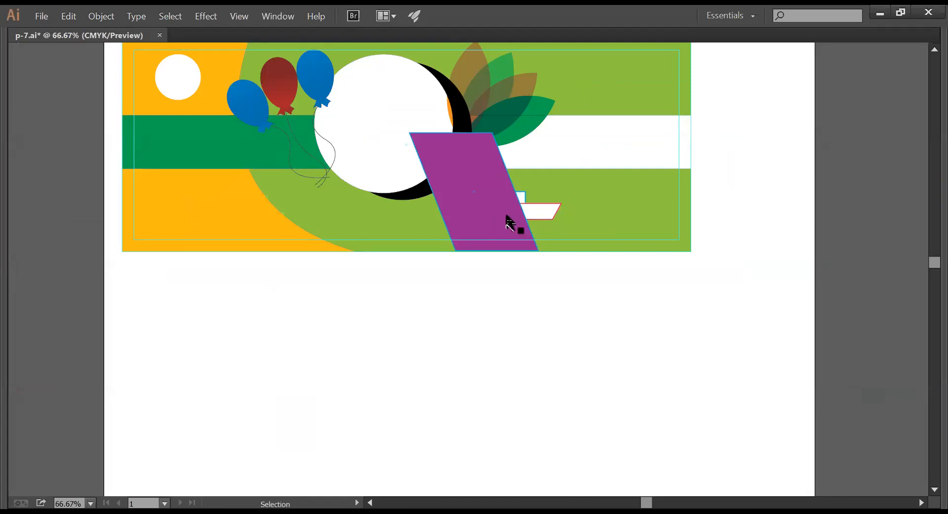
left_click_drag(472, 186, 349, 180)
key("ctrl+z")
key("ctrl+z")
left_click(519, 310)
left_click_drag(478, 212, 413, 211)
- Move the three small outlined ribbon shapes below the banner
left_click(515, 220)
left_click(514, 211, "shift")
left_click(517, 200, "shift")
left_click_drag(518, 199, 560, 300)
key("a")
key("v")
left_click(666, 293)
key("space")
left_click_drag(627, 289, 675, 347)
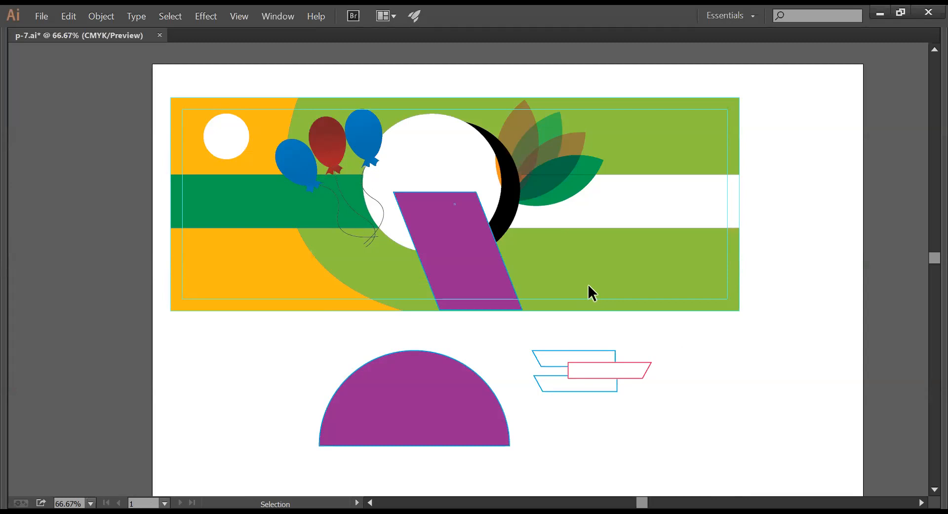
left_click(262, 277)
key("Tab")
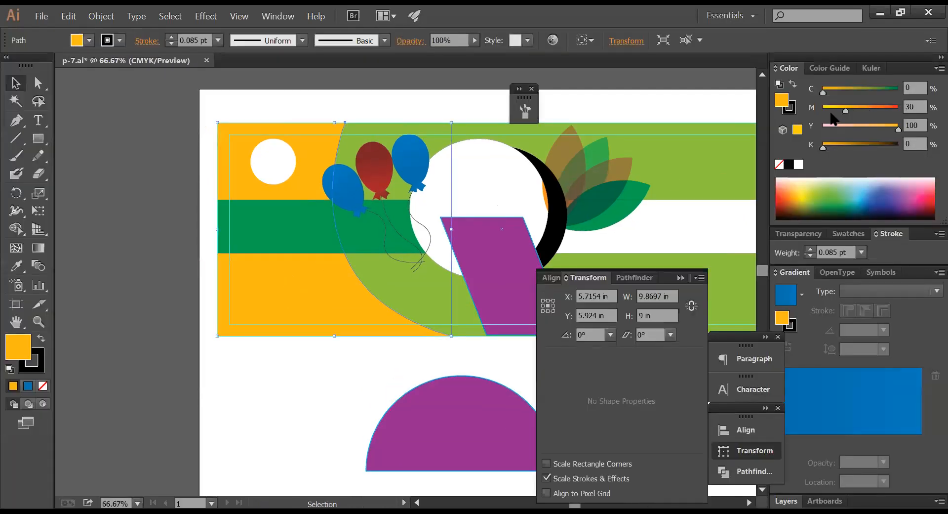
left_click_drag(878, 91, 913, 90)
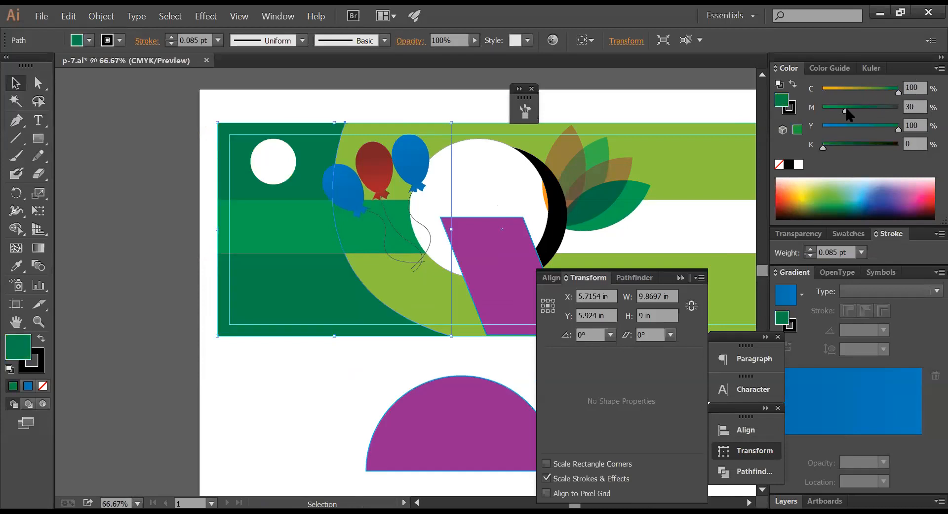
left_click_drag(846, 109, 817, 110)
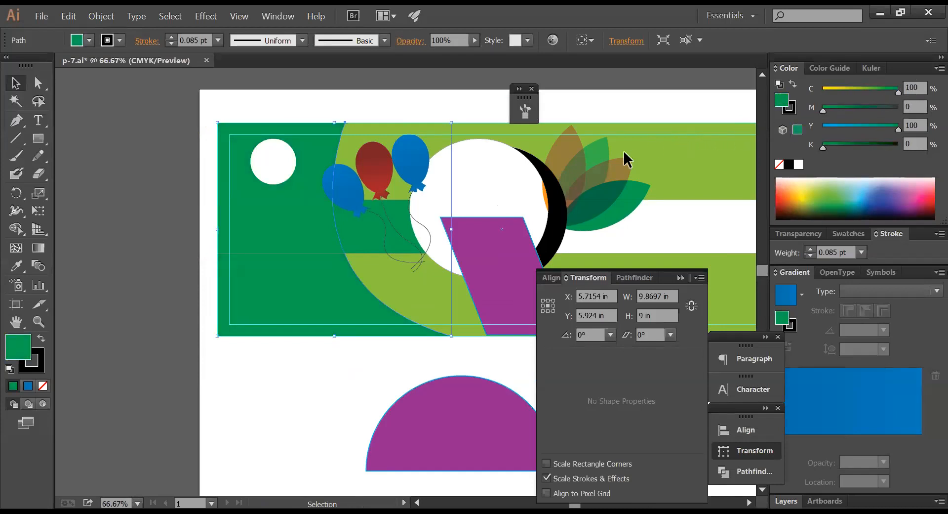
left_click(336, 250)
left_click_drag(881, 91, 901, 110)
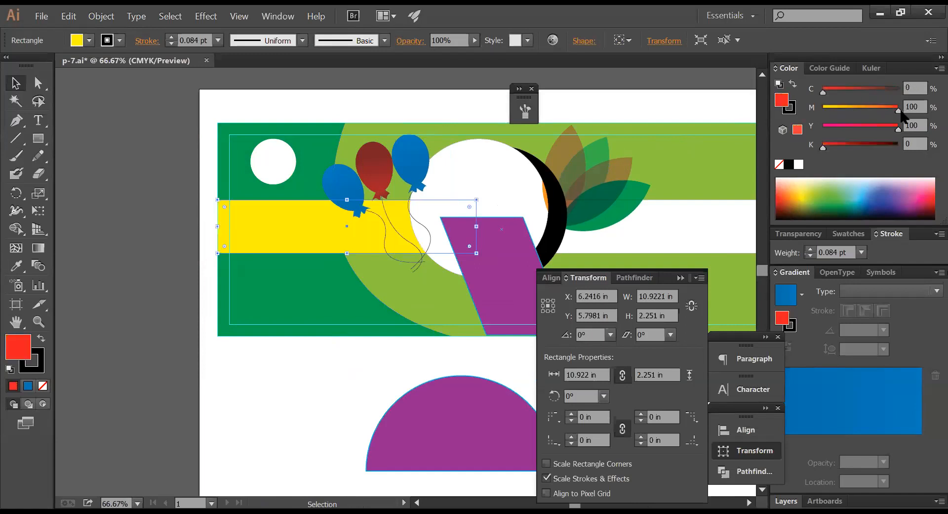
left_click(678, 95)
key("Tab")
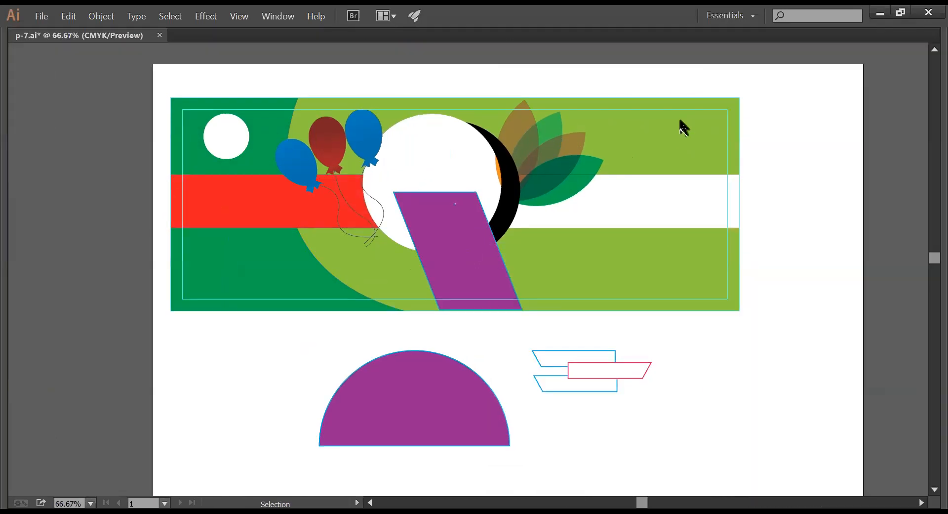
key("v")
left_click(244, 240)
key("Tab")
left_click_drag(836, 125, 822, 125)
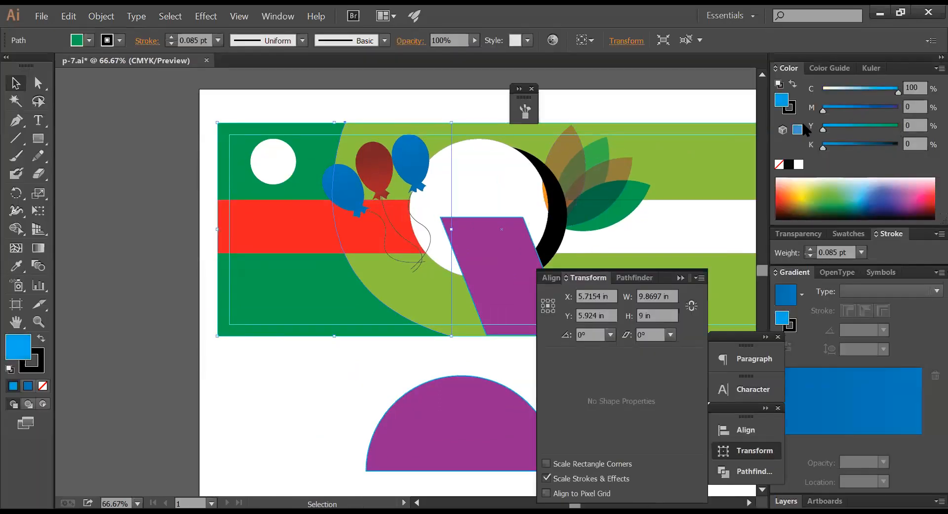
key("Tab")
left_click(776, 137)
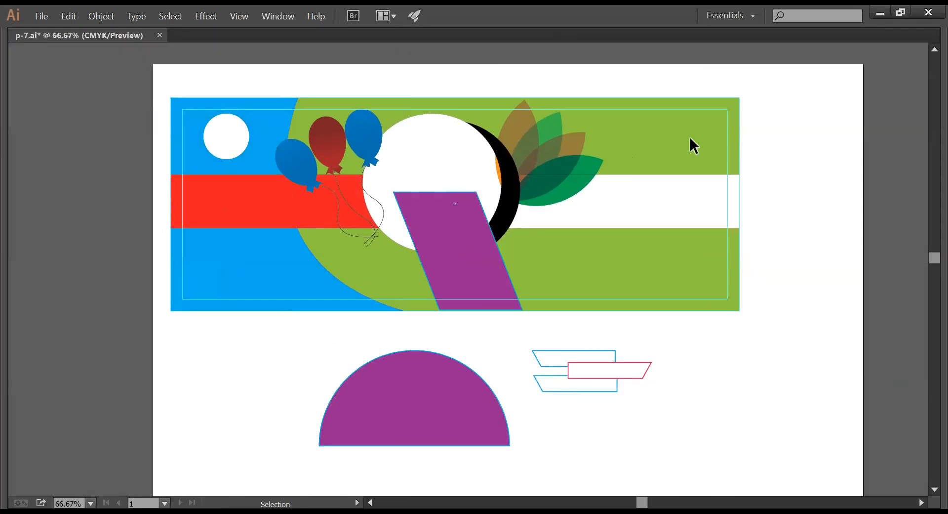
left_click(707, 178)
key("Tab")
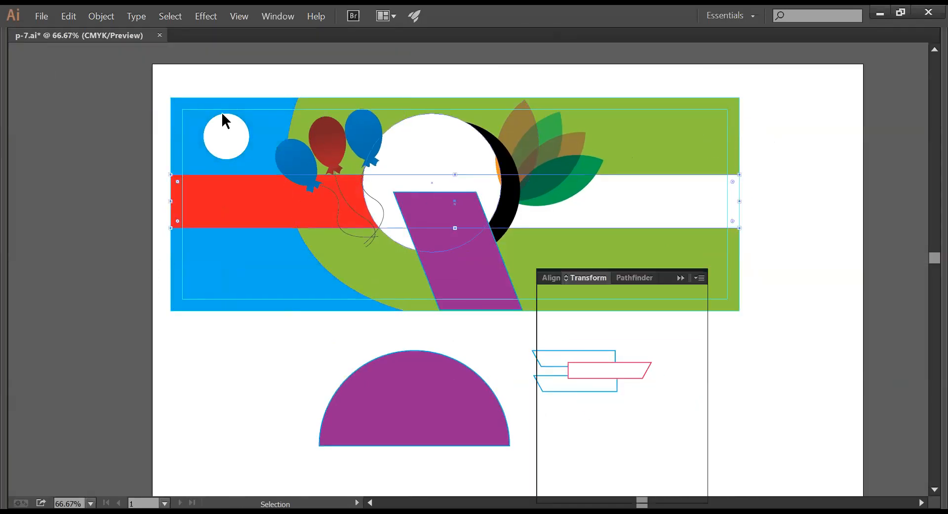
key("Tab")
key("ctrl+shift+a")
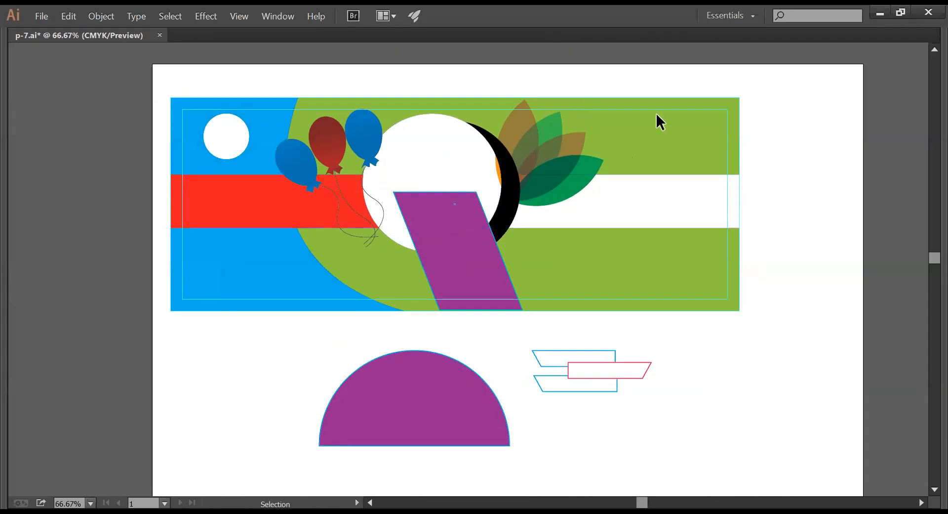
key("ctrl+alt+2")
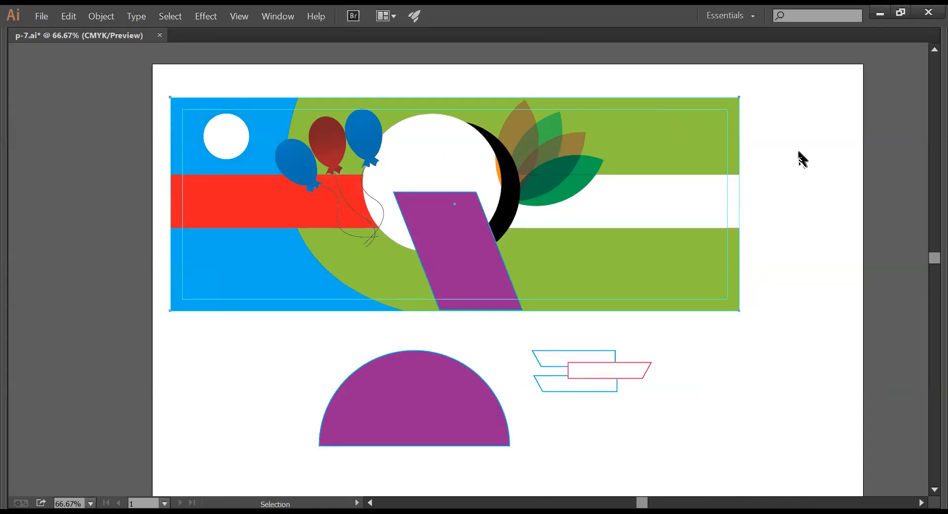
left_click_drag(735, 146, 757, 145)
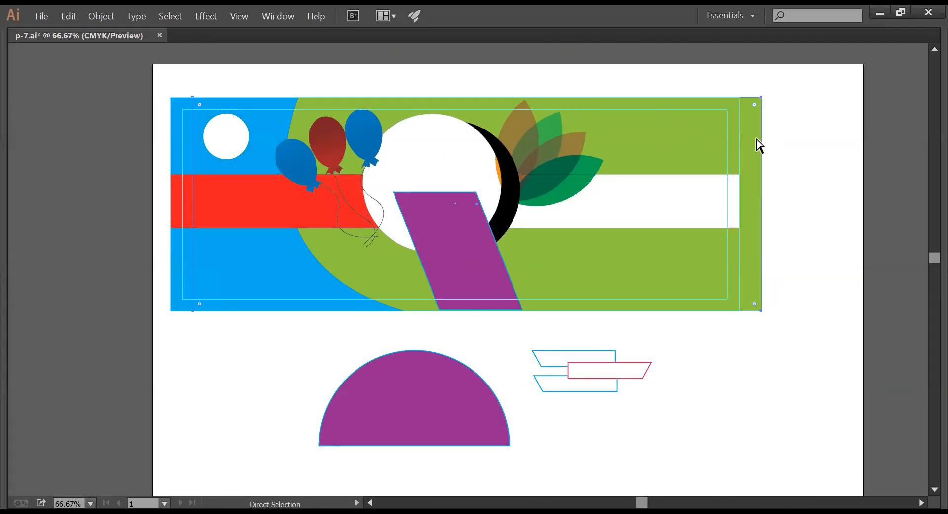
key("ctrl+z")
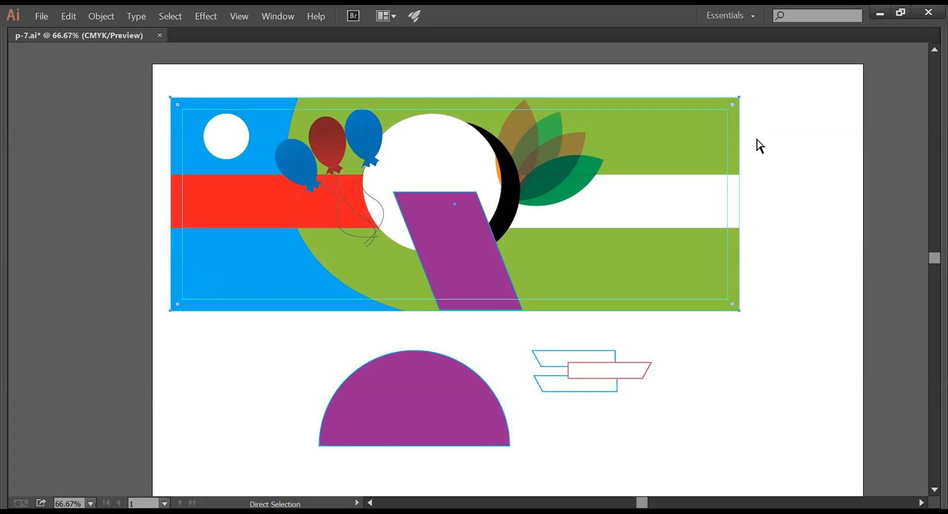
key("v")
left_click_drag(453, 311, 514, 195)
key("Tab")
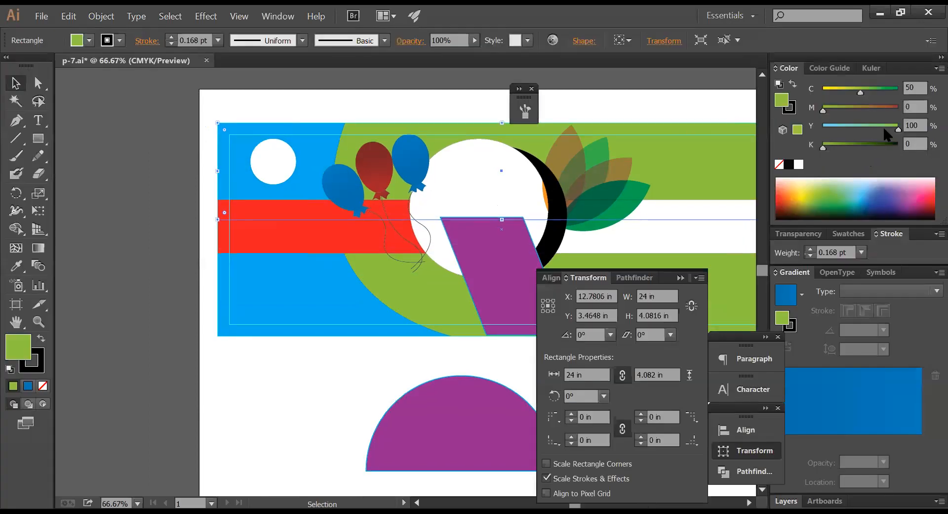
left_click(914, 88)
type("0")
key("Tab")
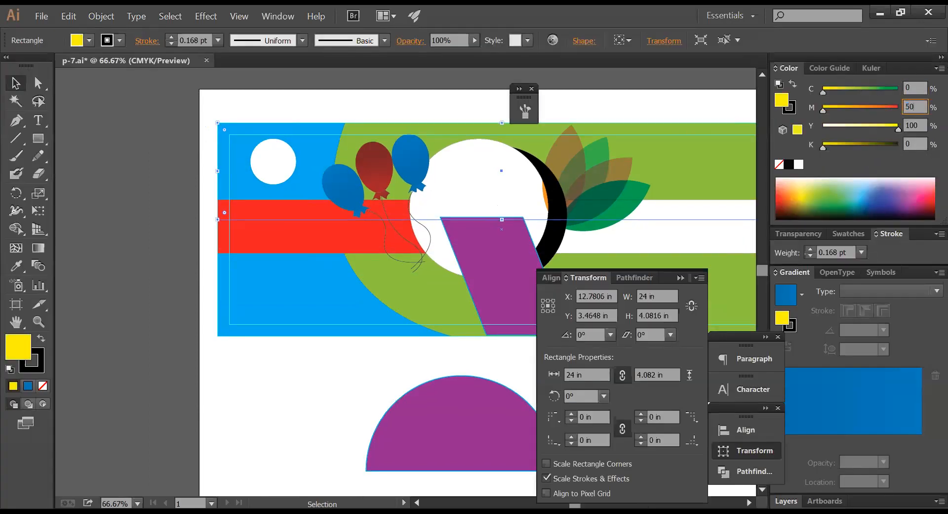
key("Return")
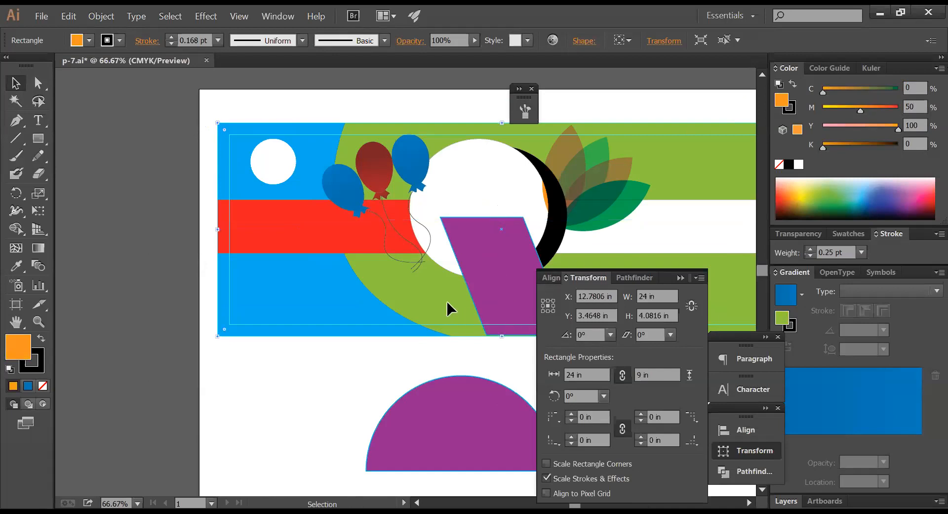
key("Tab")
key("a")
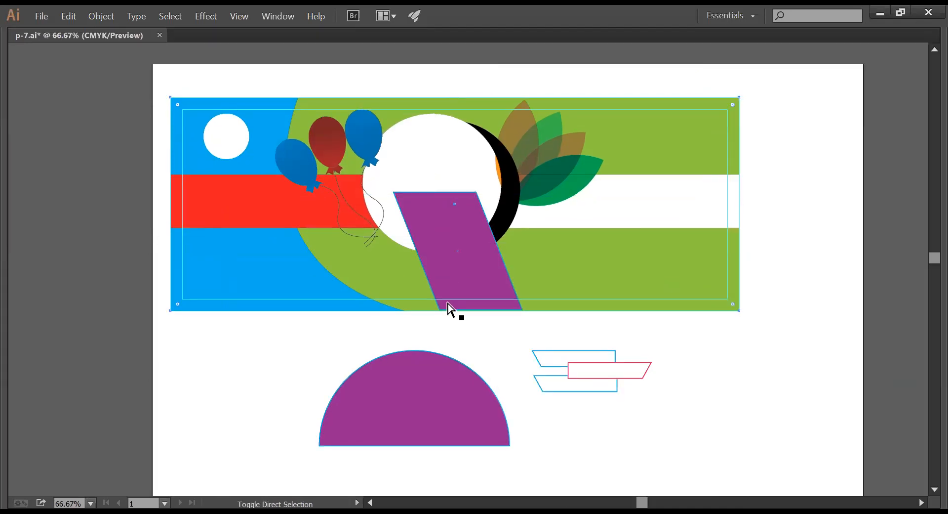
key("ctrl+]")
left_click(783, 274)
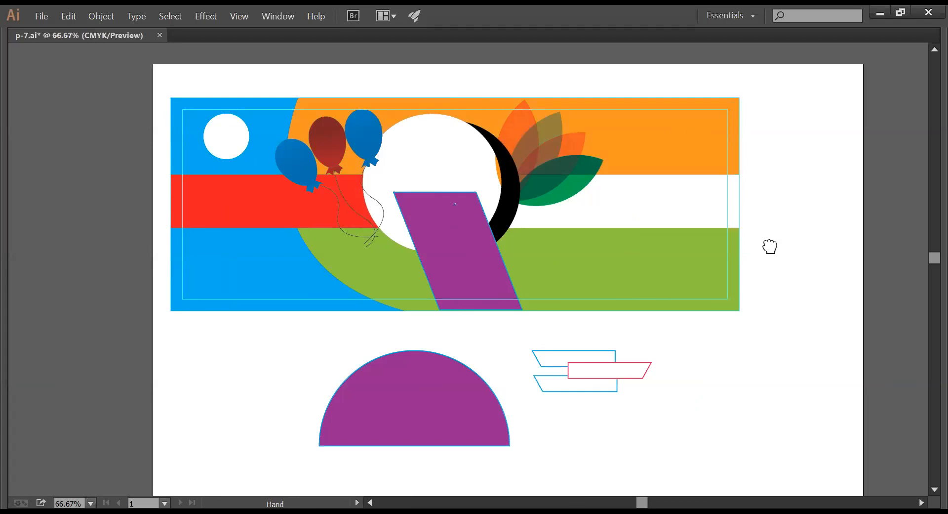
left_click_drag(770, 246, 771, 278)
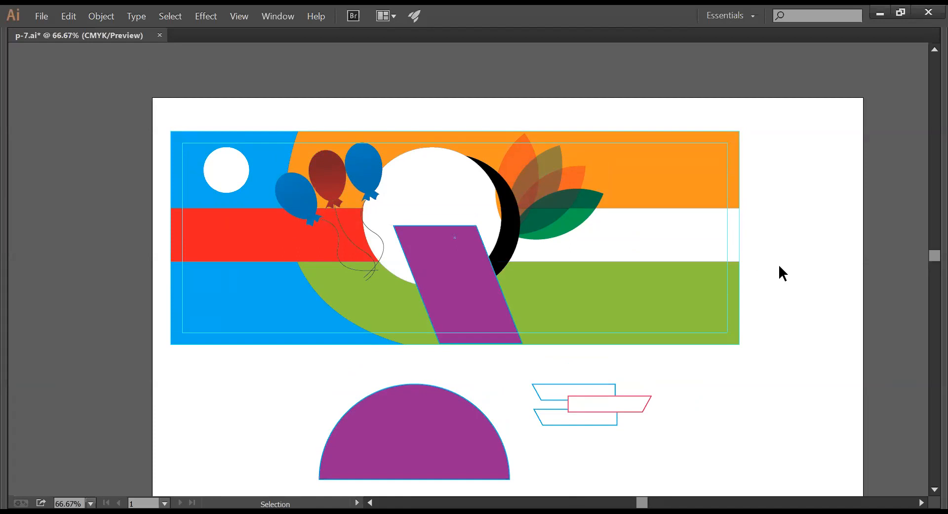
key("ctrl+z")
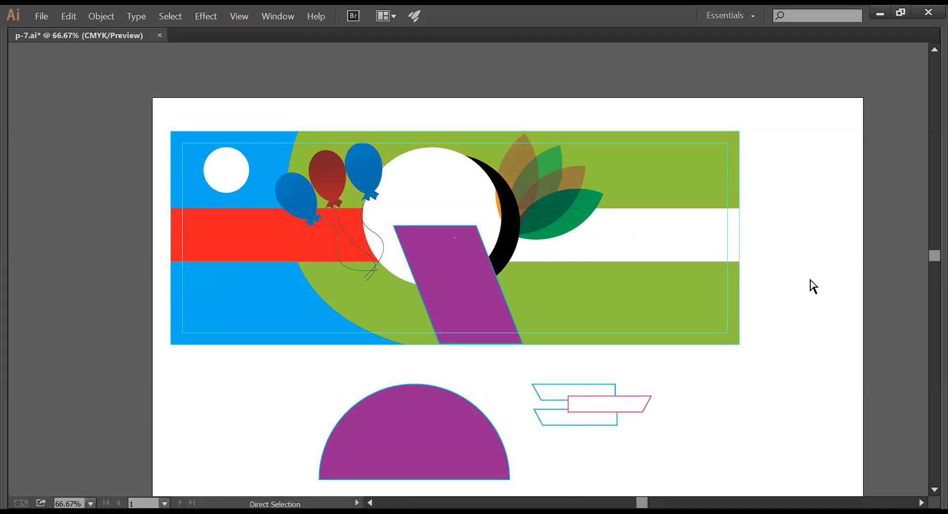
key("v")
left_click(810, 279)
- Shorten the purple parallelogram by lowering its top edge onto the banner's bottom edge
right_click(754, 335)
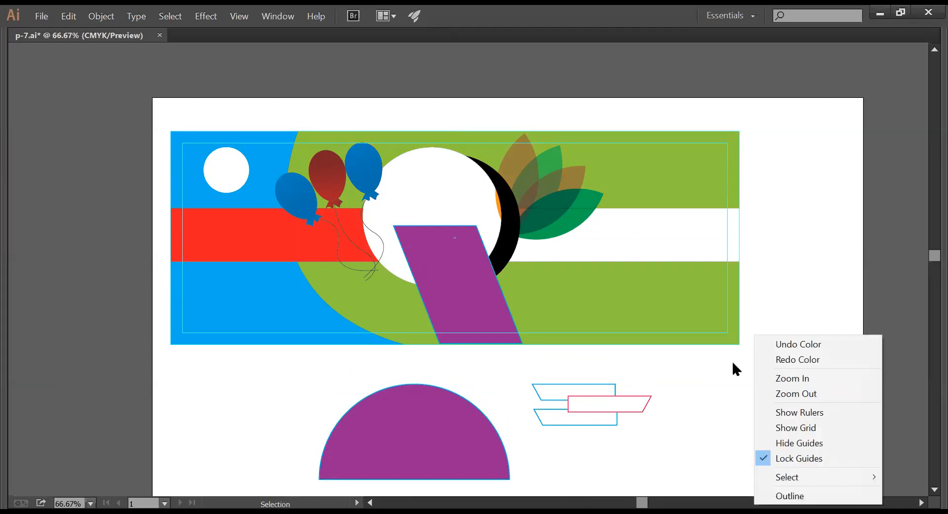
left_click(603, 366)
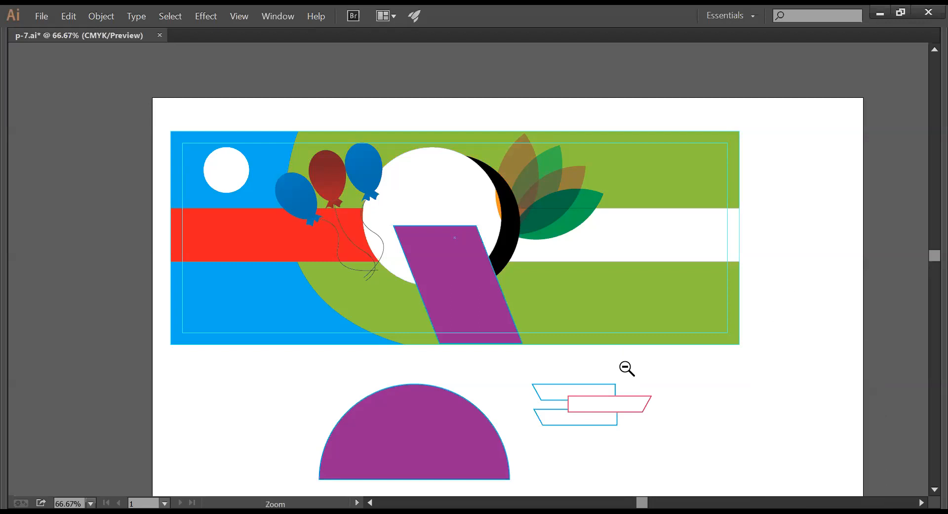
left_click(626, 368, "ctrl+alt")
left_click_drag(498, 368, 577, 346)
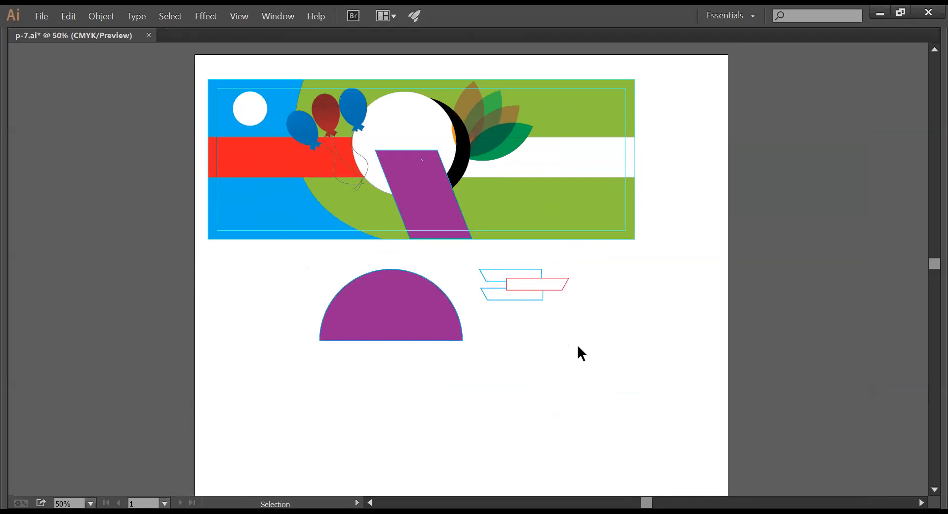
key("Tab")
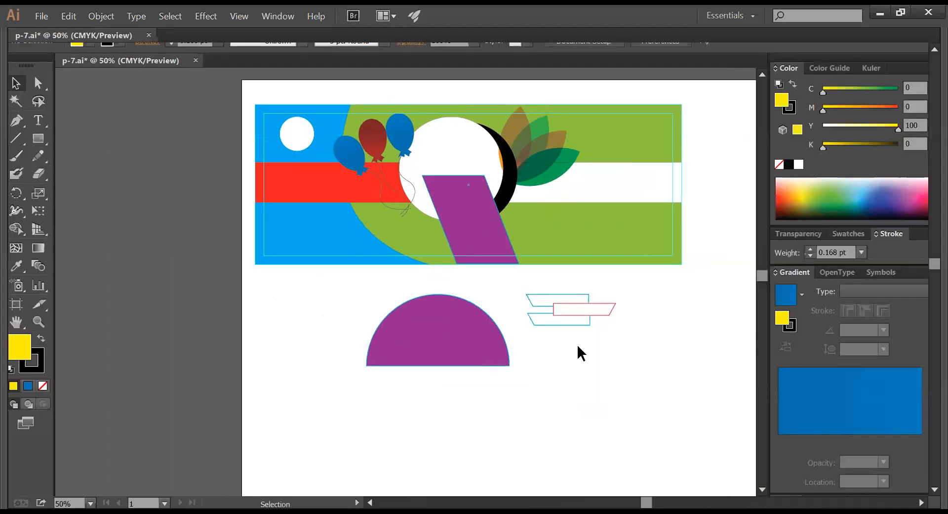
key("Tab")
left_click(402, 198)
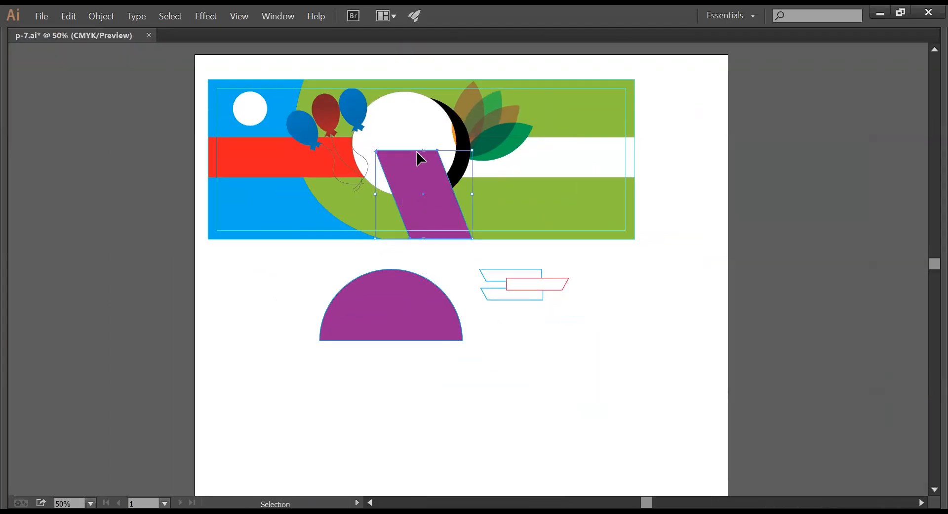
left_click_drag(424, 150, 426, 163)
left_click(588, 372)
- Move the semicircle and three outline shapes up-left, closer beneath the banner
left_click_drag(601, 370, 311, 253)
left_click_drag(398, 307, 320, 291)
left_click(493, 357)
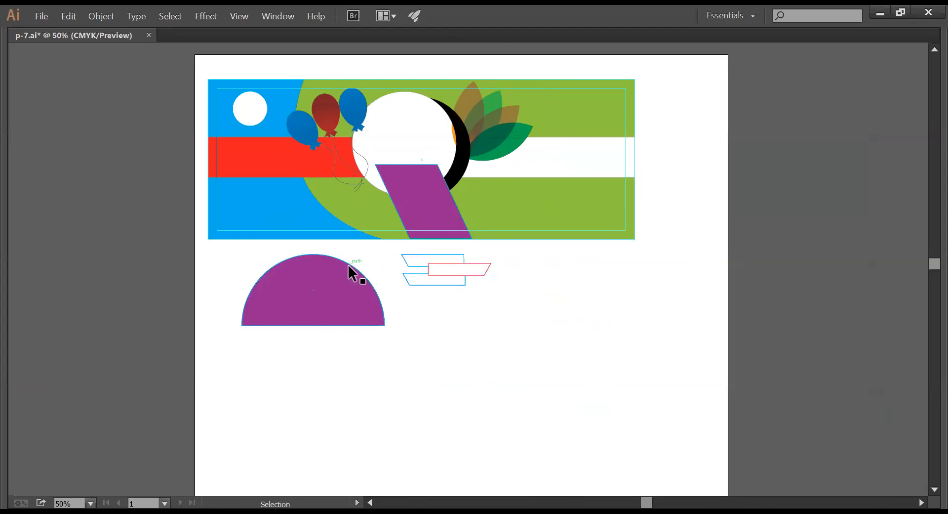
key("Tab")
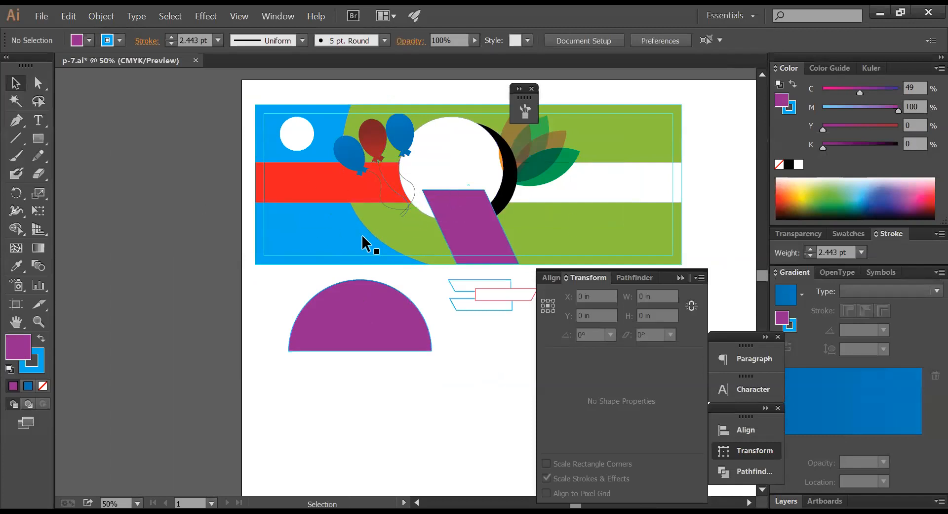
left_click(39, 140)
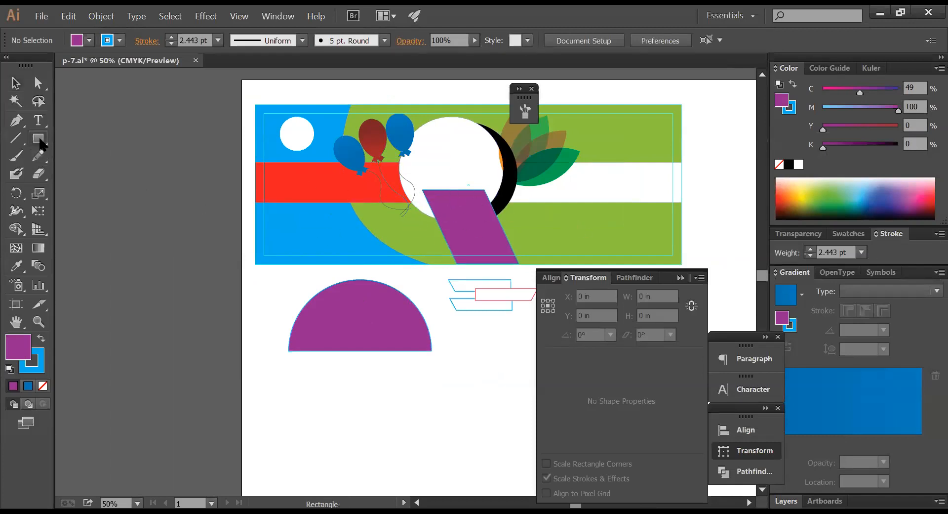
key("Tab")
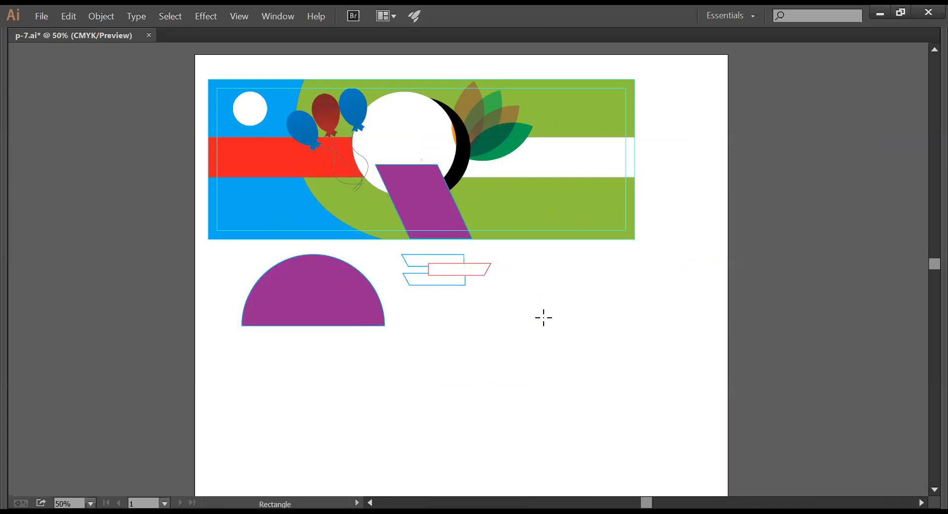
- Create a 2 × 3.5 in portrait rectangle in the blank area, replacing an accidental landscape one
key("ctrl+space")
left_click_drag(317, 258, 853, 444)
left_click(390, 241)
mouse_move(926, 373)
type("3.5")
key("Tab")
type("2")
key("Return")
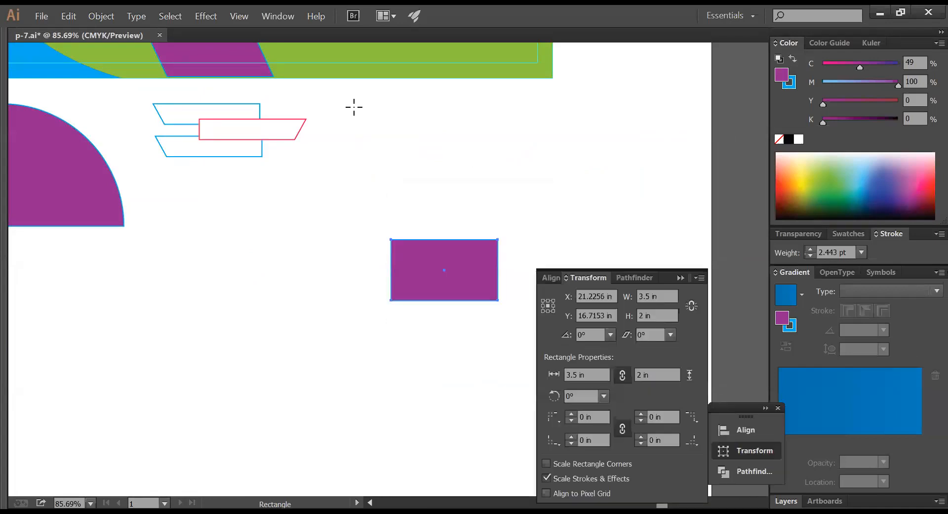
key("Tab")
key("Delete")
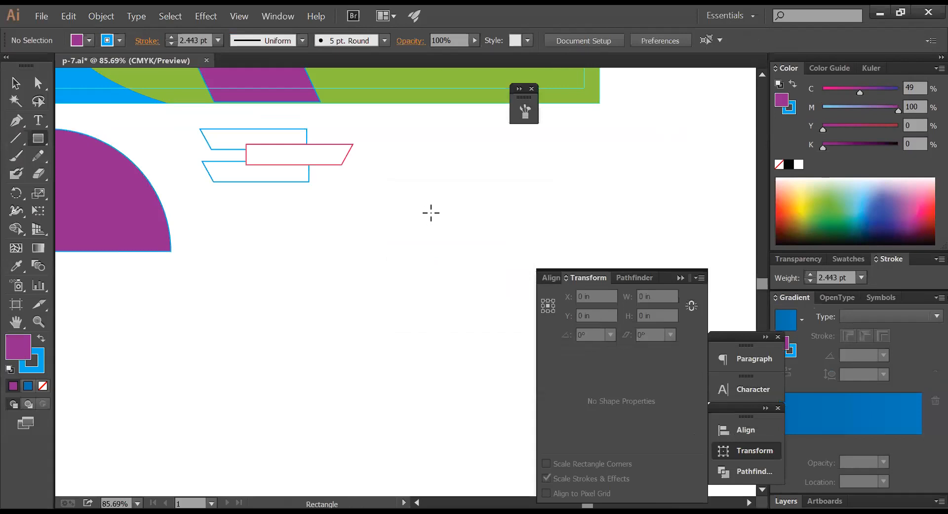
left_click(637, 252)
type("2")
key("Tab")
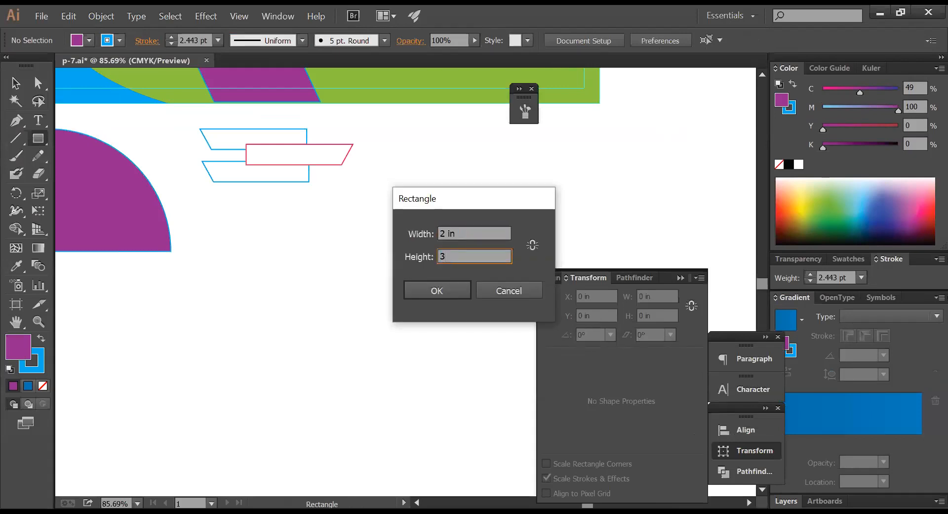
key("Return")
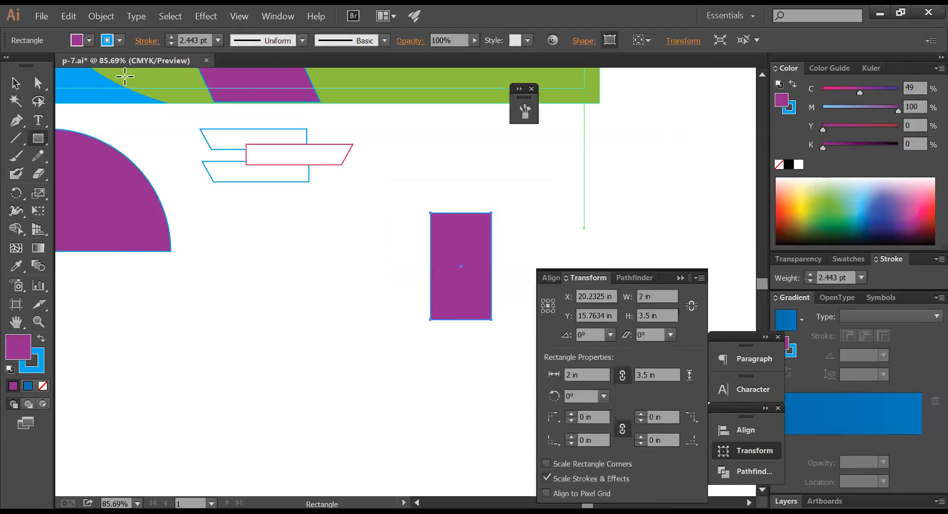
- Fill the rectangle black and remove its stroke
left_click(16, 83)
left_click(536, 236)
left_click(459, 269)
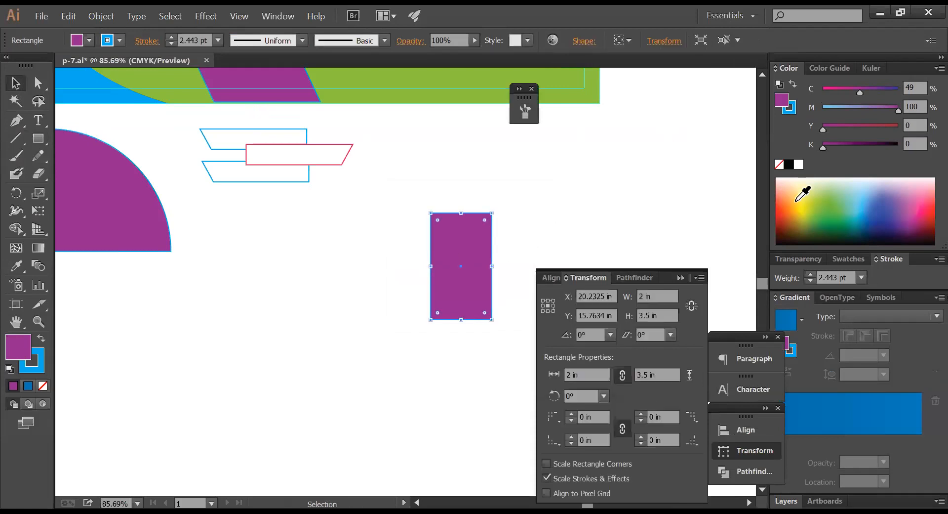
left_click(788, 164)
left_click(507, 221)
left_click_drag(389, 190, 662, 339)
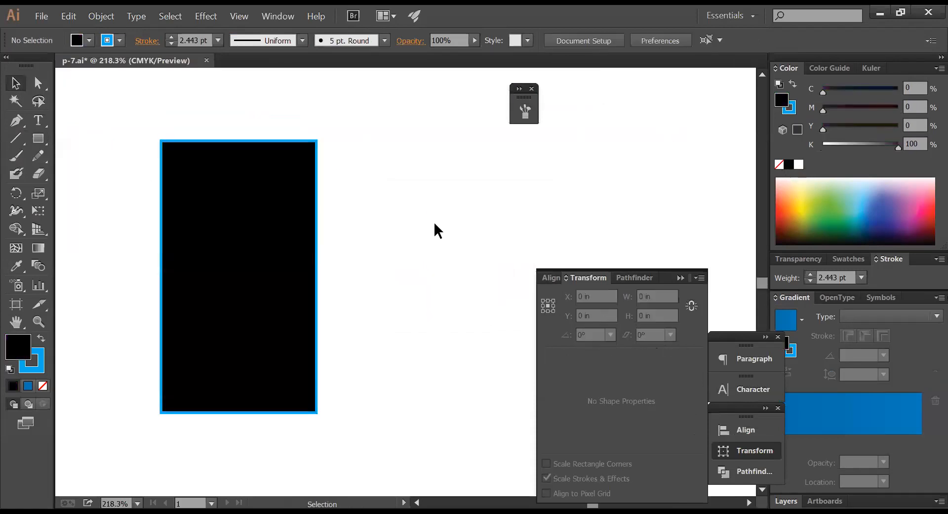
left_click(219, 237)
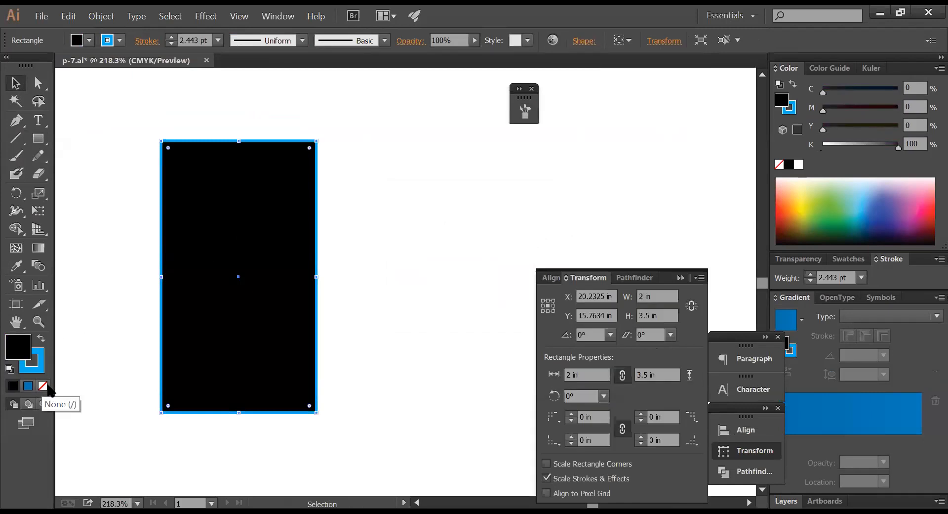
left_click(41, 366)
left_click(43, 385)
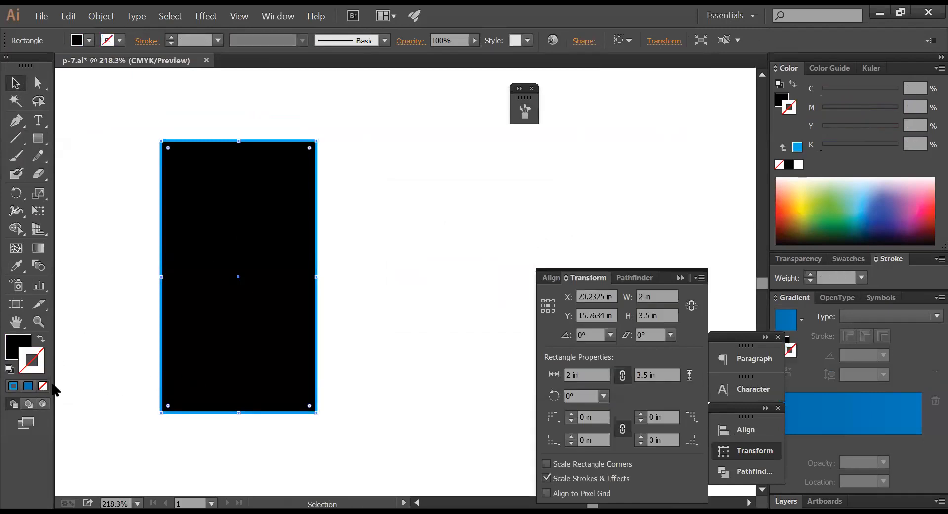
- Paste a copy in front, shrink it to the top 1.75 in, and fill the back rectangle white
left_click(334, 329)
left_click(282, 322)
key("ctrl")
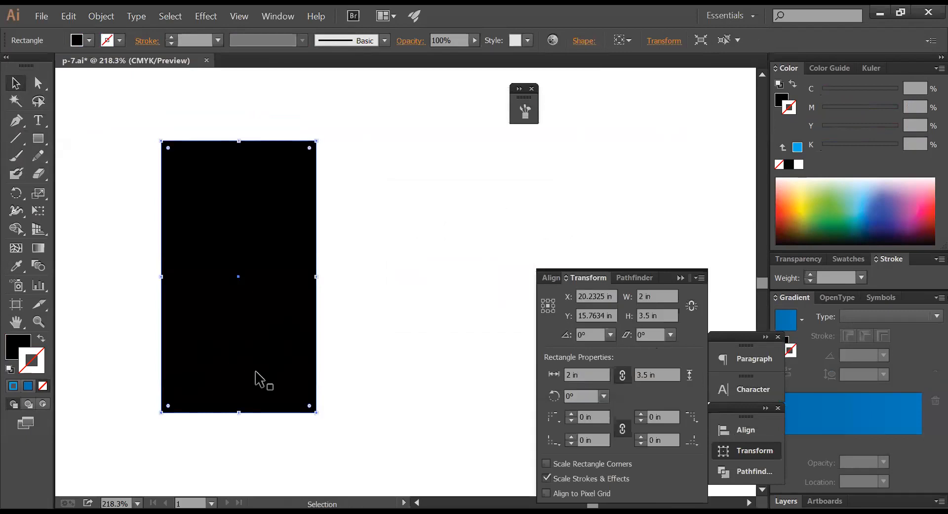
left_click_drag(241, 413, 251, 276)
left_click(263, 322)
left_click(799, 164)
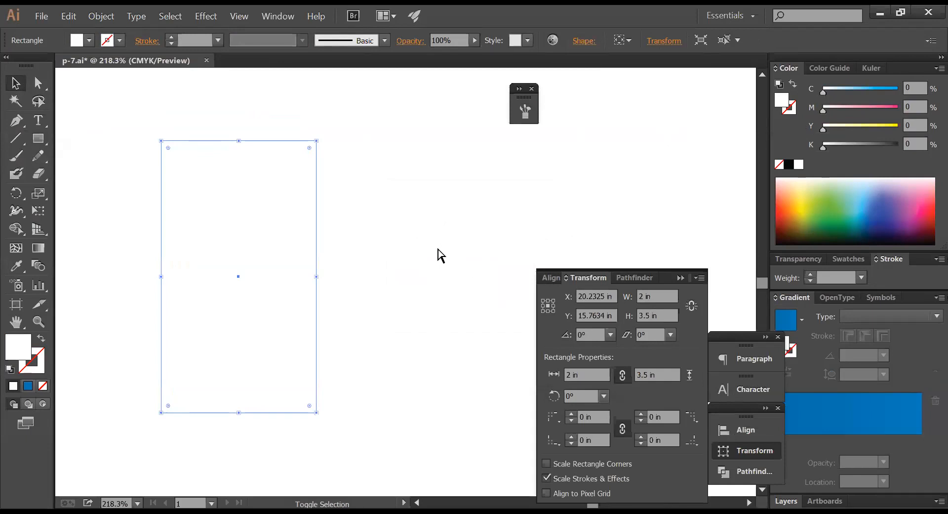
key("ctrl+shift+bracketleft")
- Draw a rectangle over the black panel's lower part and fill it cyan (C 100)
left_click(413, 218)
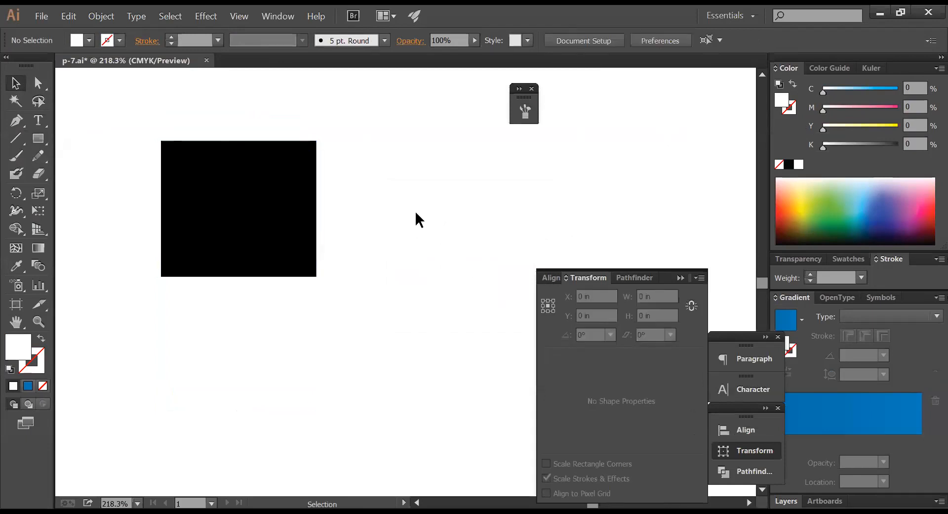
left_click(38, 138)
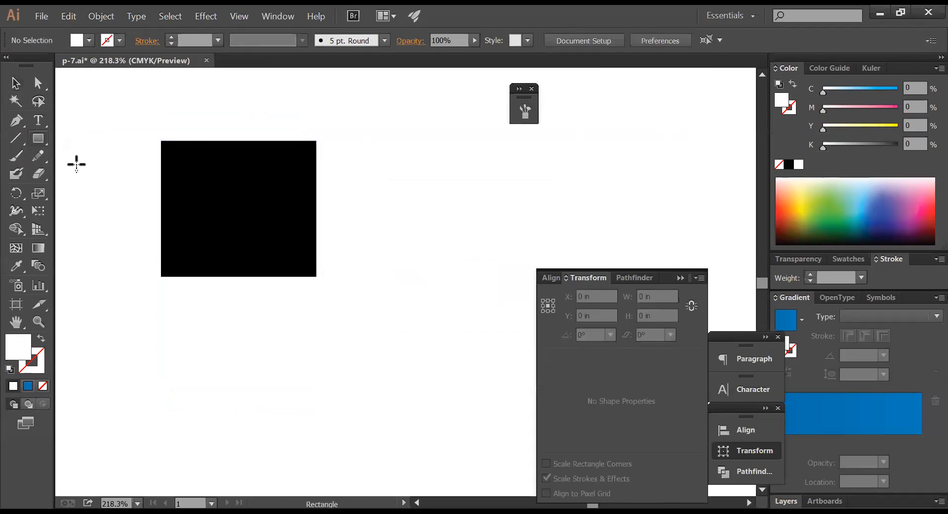
mouse_move(199, 203)
left_mouse_down()
mouse_move(257, 314)
mouse_move(281, 323)
left_mouse_up()
left_click_drag(867, 87, 903, 89)
left_click(336, 323, "ctrl")
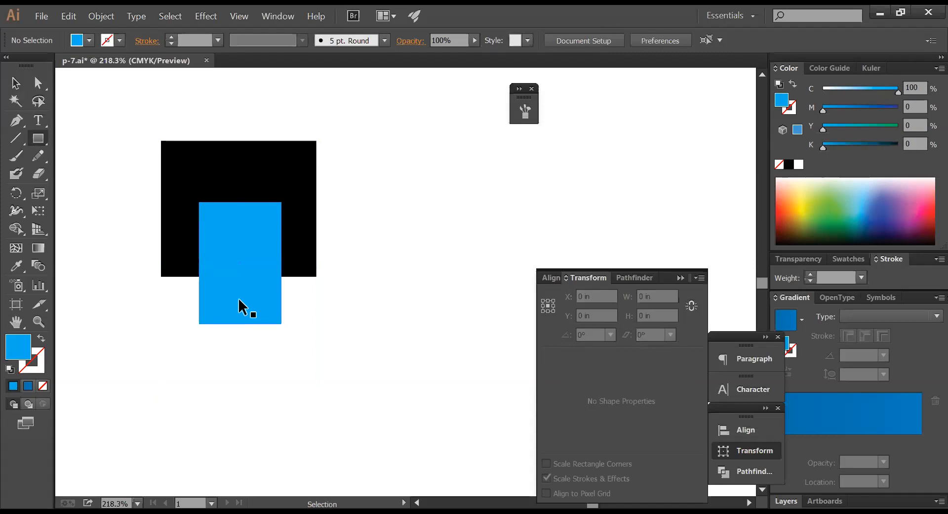
left_click(240, 322)
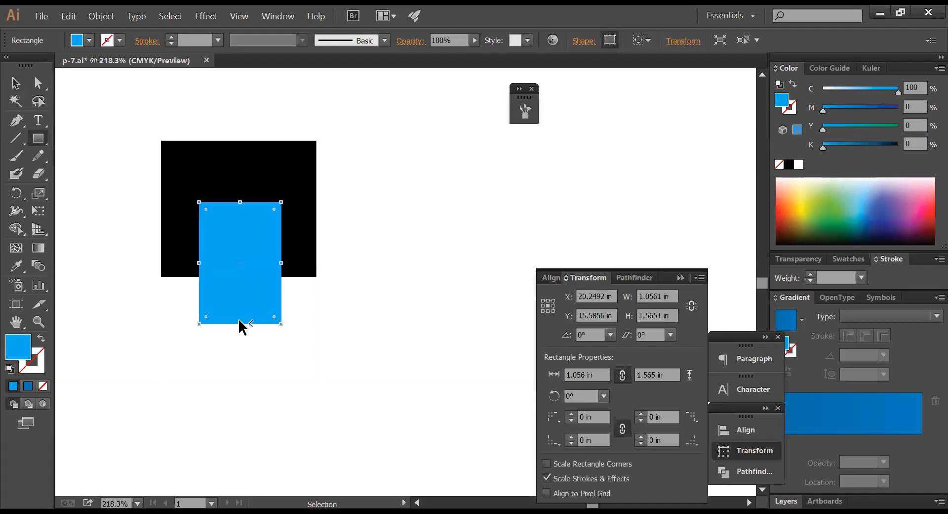
key("m")
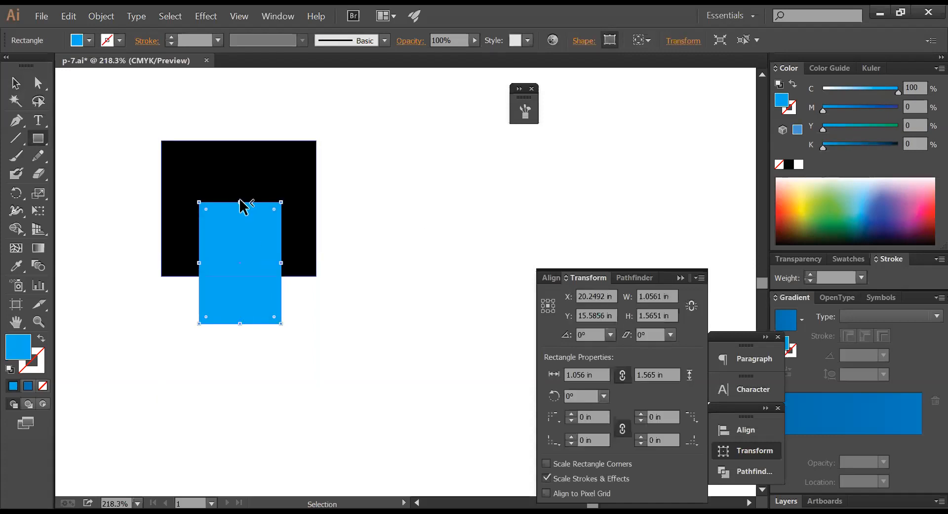
- Widen the blue rectangle slightly and shift it a little left
left_click(18, 85)
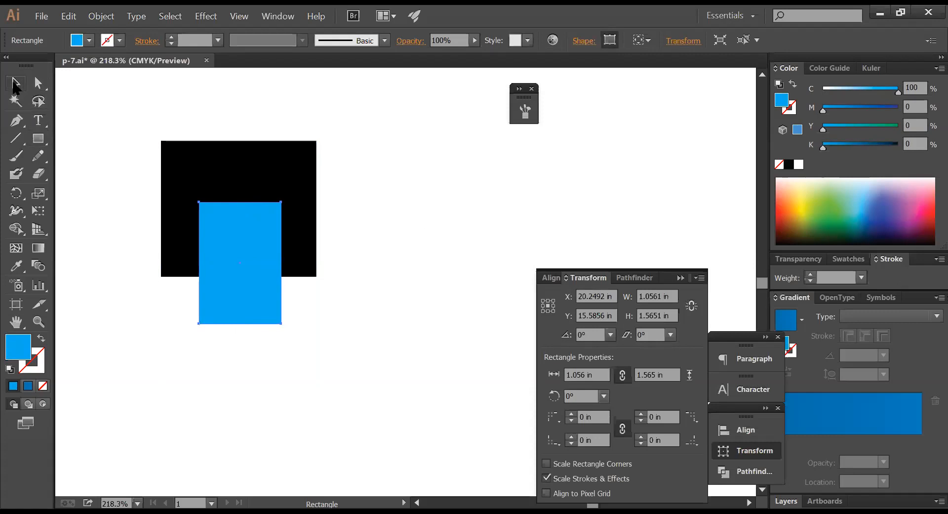
left_click(487, 200)
key("space")
left_click_drag(379, 223, 499, 175)
left_click(390, 237)
left_click_drag(417, 215, 427, 215)
key("ctrl+z")
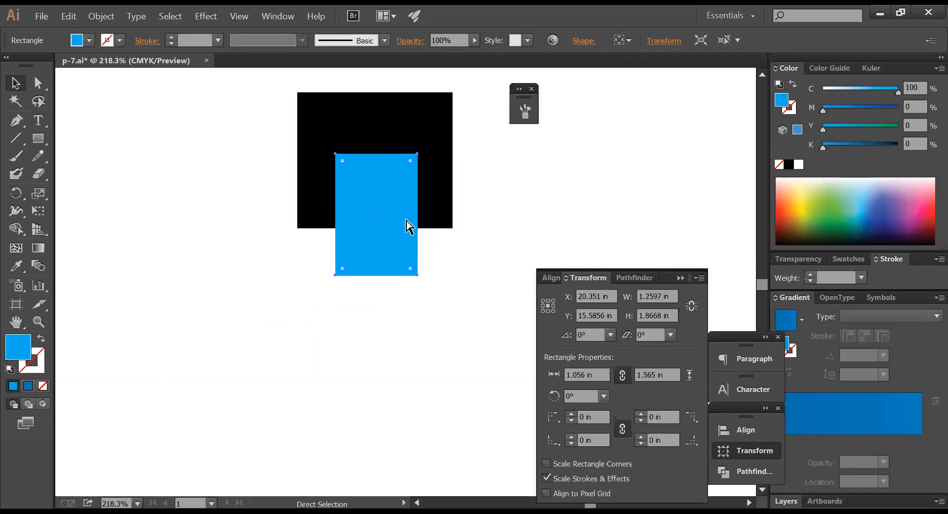
left_click_drag(417, 214, 424, 214)
left_click_drag(391, 219, 386, 219)
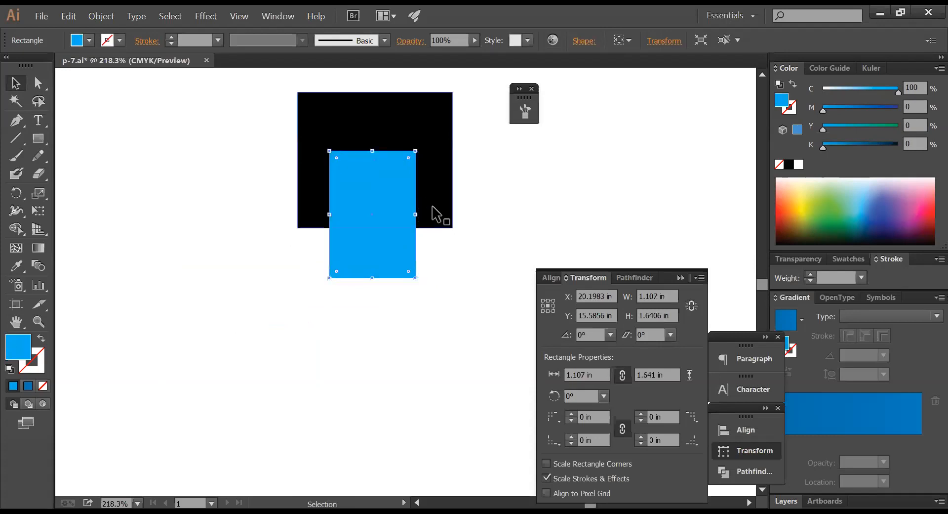
left_click(469, 245)
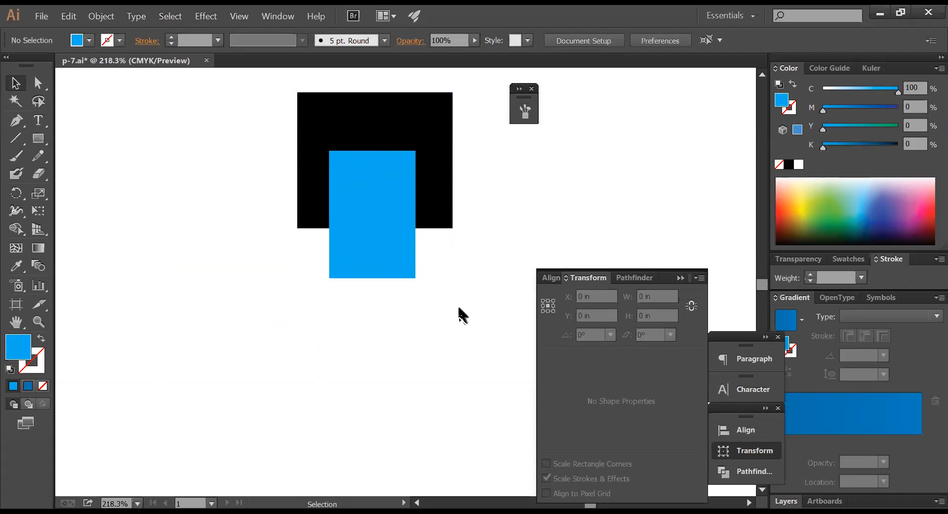
- Add placeholder text 'sddsfsdfsdfsdfsd' centered under the blue rectangle and enlarge it
left_click(44, 125)
left_click(207, 296)
type("sddsfs")
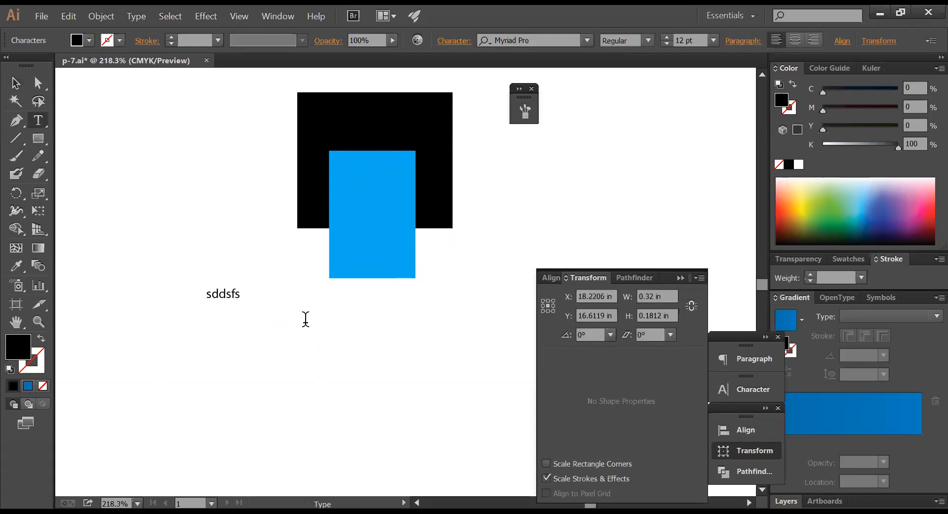
type("dfsdfsdfsd")
left_click_drag(253, 293, 375, 304)
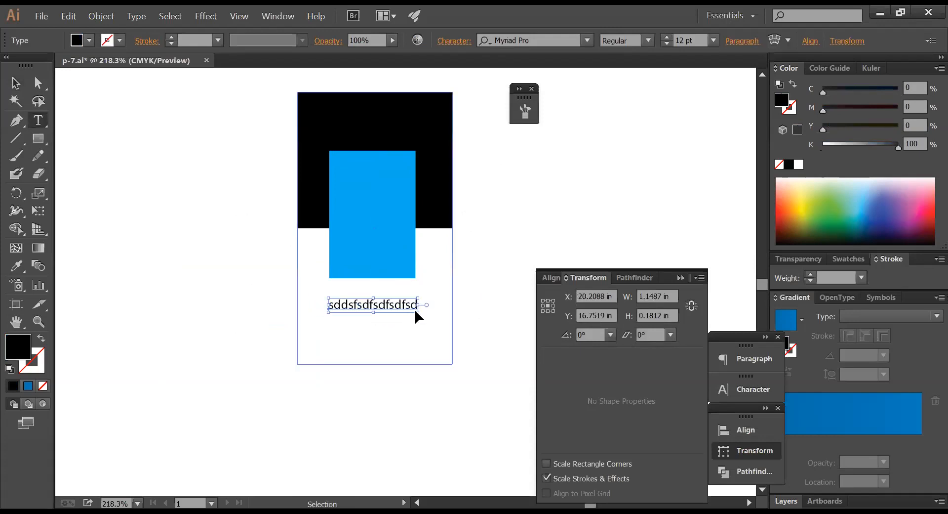
mouse_move(418, 311)
left_mouse_down()
mouse_move(445, 321)
mouse_move(430, 314)
left_mouse_up()
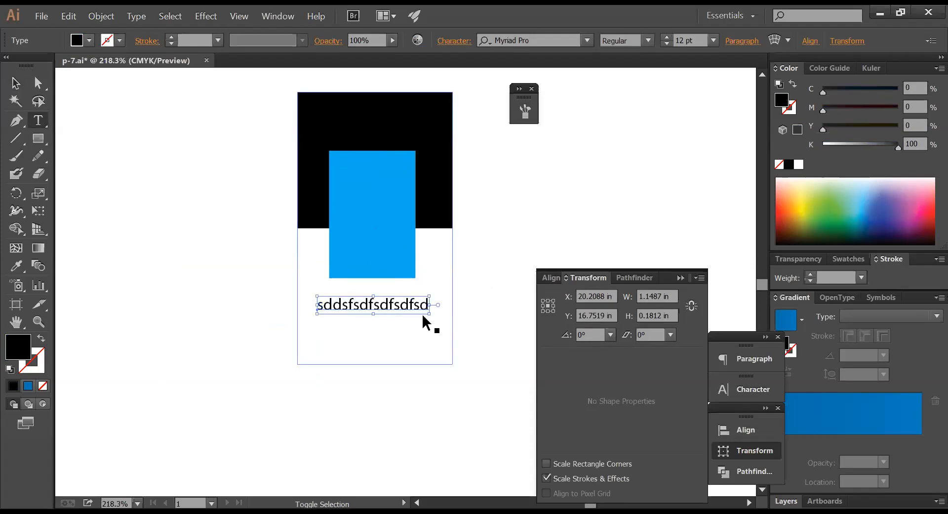
- Draw a large 3.448 × 3.868 in rectangle around the whole card
left_click(172, 157)
left_click(38, 138)
left_click_drag(240, 80, 507, 381)
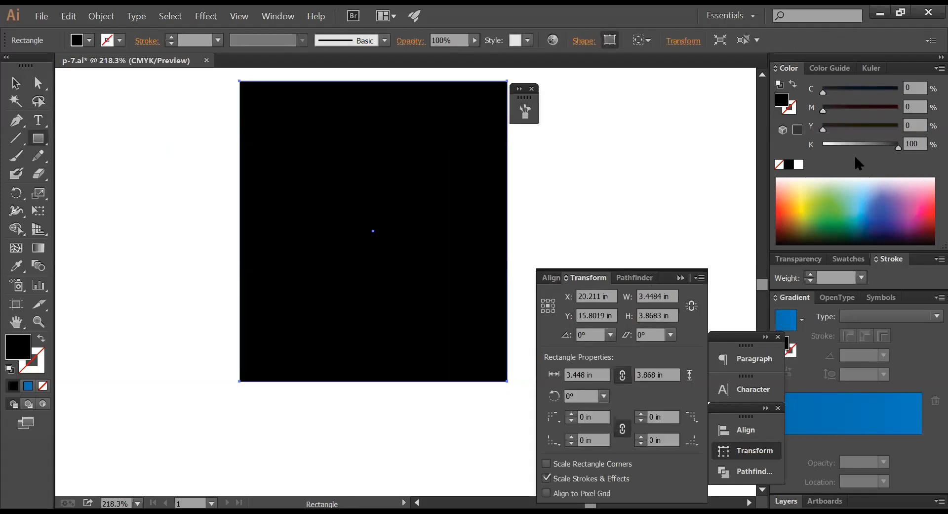
- Send the large rectangle behind the card
key("ctrl+shift+[")
left_click(587, 134, "ctrl")
left_click(440, 110, "ctrl")
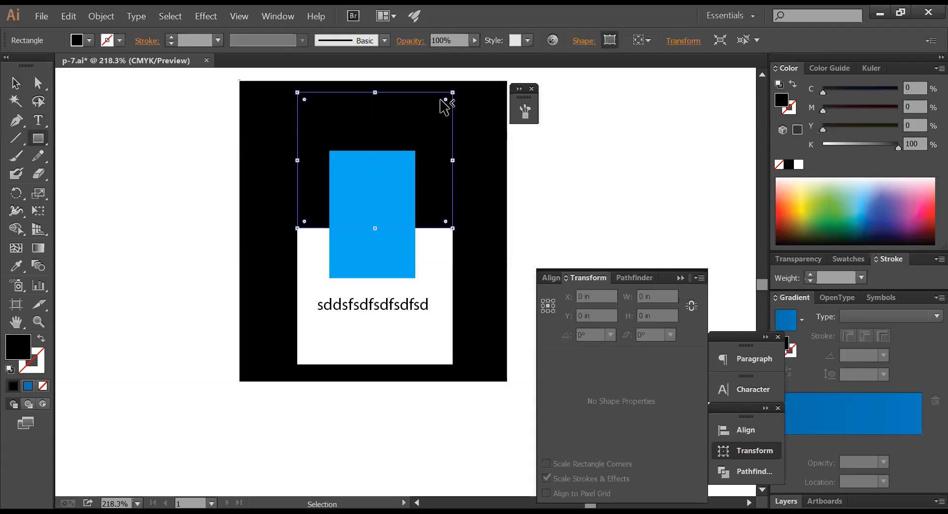
left_click(592, 178, "ctrl")
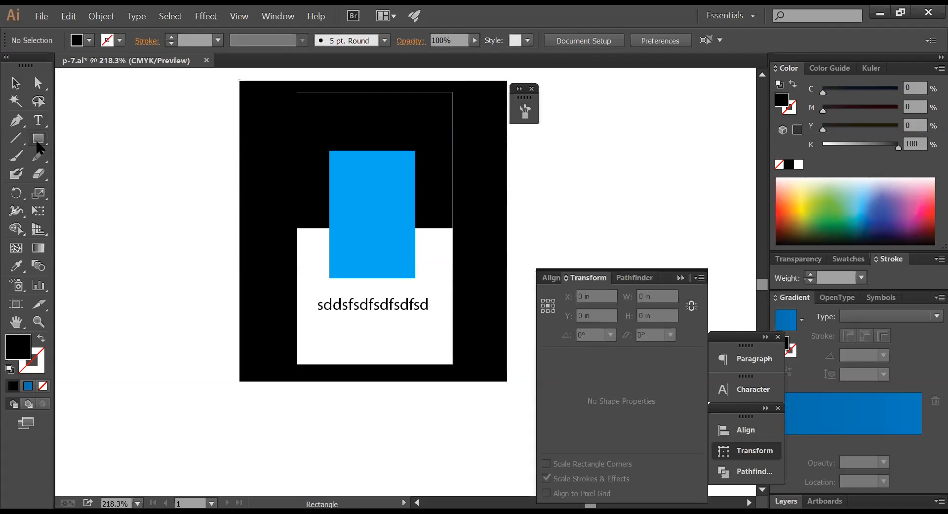
- Draw a small square on the blue rectangle and fill it light blue (C 50)
left_click_drag(356, 191, 391, 227)
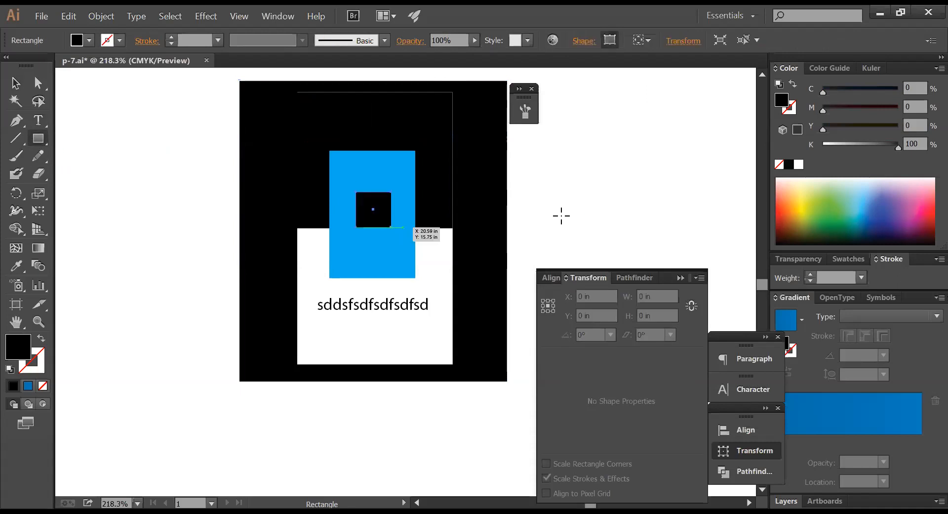
left_click(798, 165)
left_click(611, 194, "ctrl")
left_click_drag(379, 212, 377, 210)
left_click(860, 89)
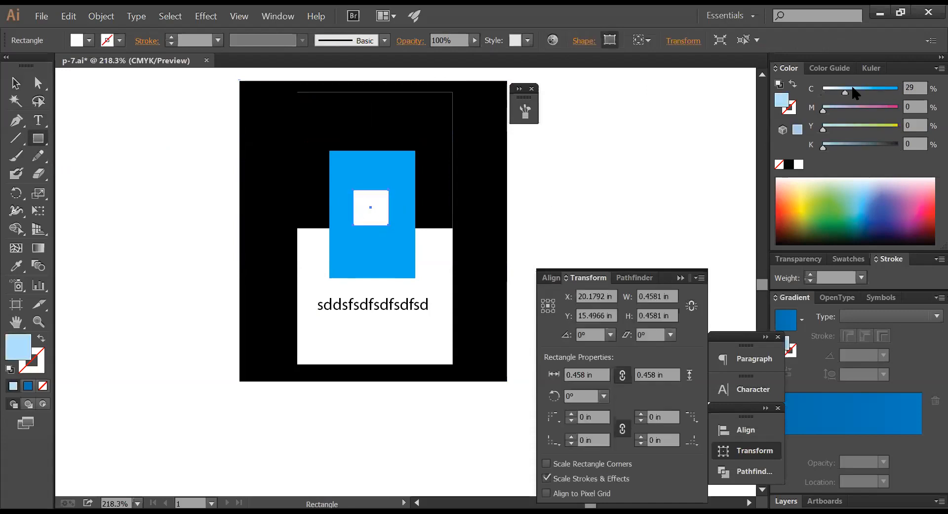
left_click(610, 185, "ctrl")
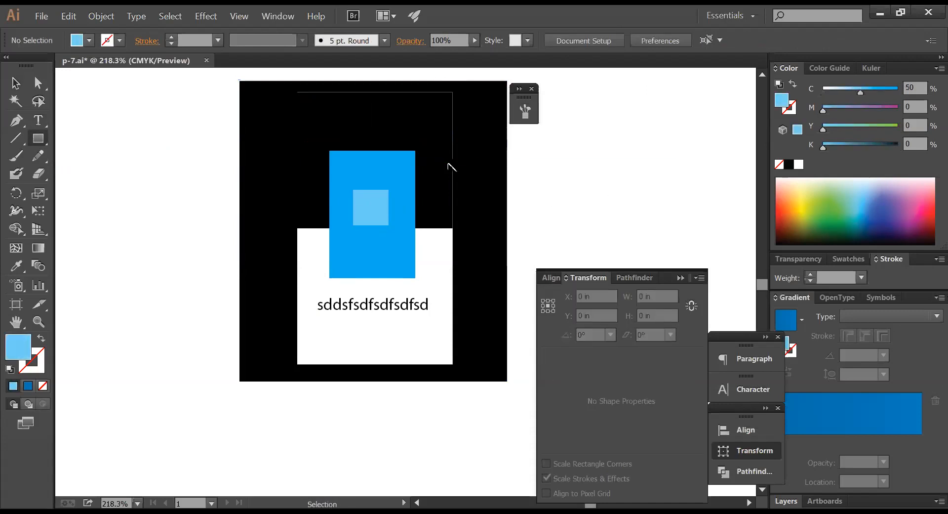
- Color the large outer rectangle dark magenta (M 100, K 41) as the card's frame
left_click(444, 159, "ctrl")
left_click(468, 148, "ctrl")
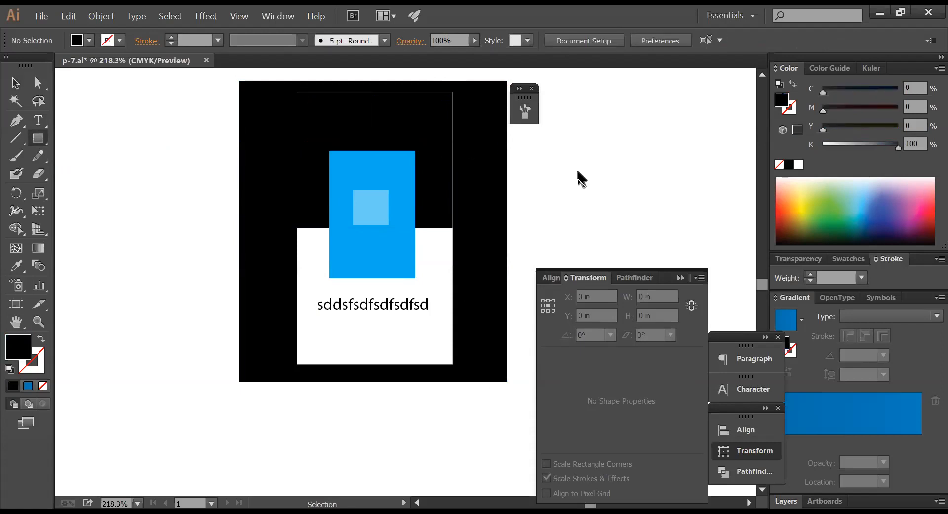
left_click(503, 171, "ctrl")
left_click(539, 169, "ctrl")
left_click(502, 174, "ctrl")
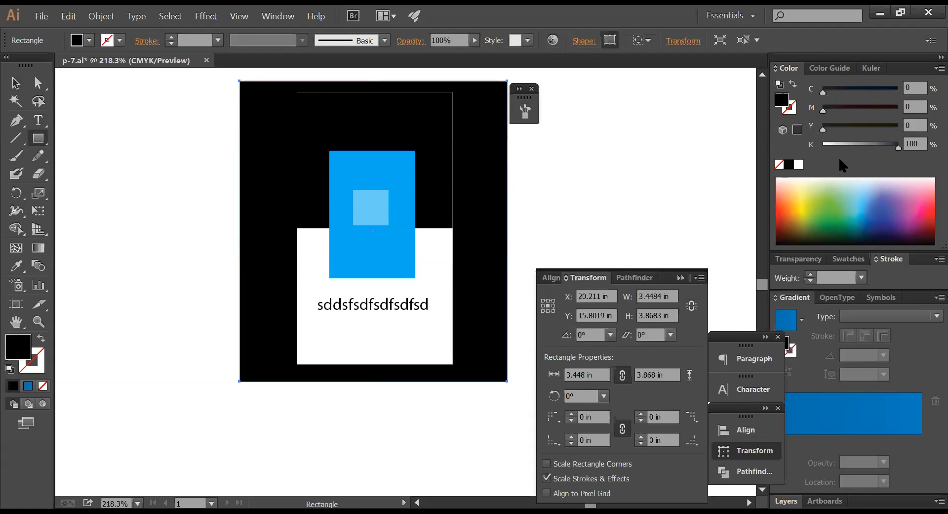
left_click_drag(866, 145, 784, 137)
left_click_drag(874, 109, 915, 105)
left_click_drag(856, 142, 853, 142)
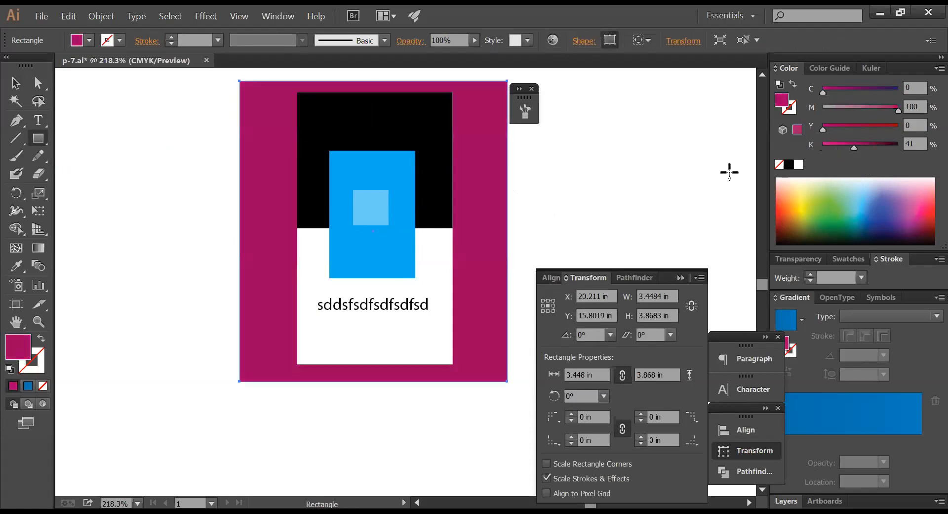
left_click(619, 192, "ctrl")
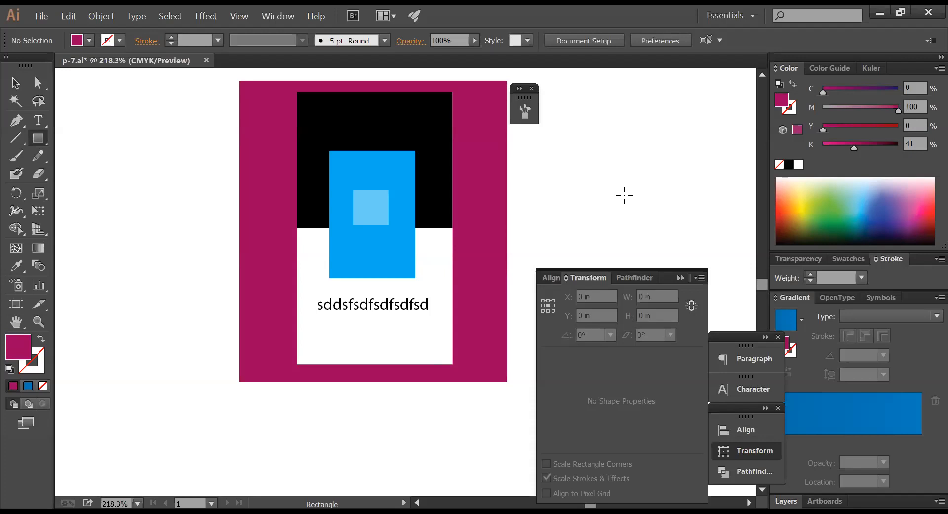
- Zoom out to view the banner artwork, then recenter on the magenta card
left_click(539, 226, "ctrl+alt")
left_click(538, 225, "ctrl+alt")
left_click_drag(192, 279, 377, 435)
left_click(368, 290, "ctrl+alt")
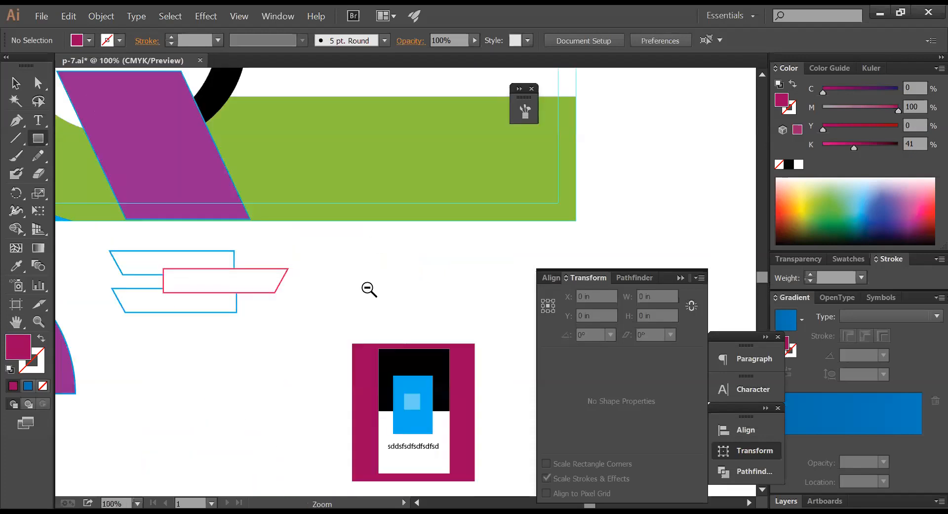
left_click(369, 289, "ctrl+alt")
left_click(368, 289, "ctrl+alt")
left_click(368, 290, "ctrl+alt")
left_click_drag(412, 299, 426, 275)
left_click_drag(434, 219, 445, 152)
left_click(434, 247, "ctrl+alt")
left_click_drag(429, 247, 458, 231)
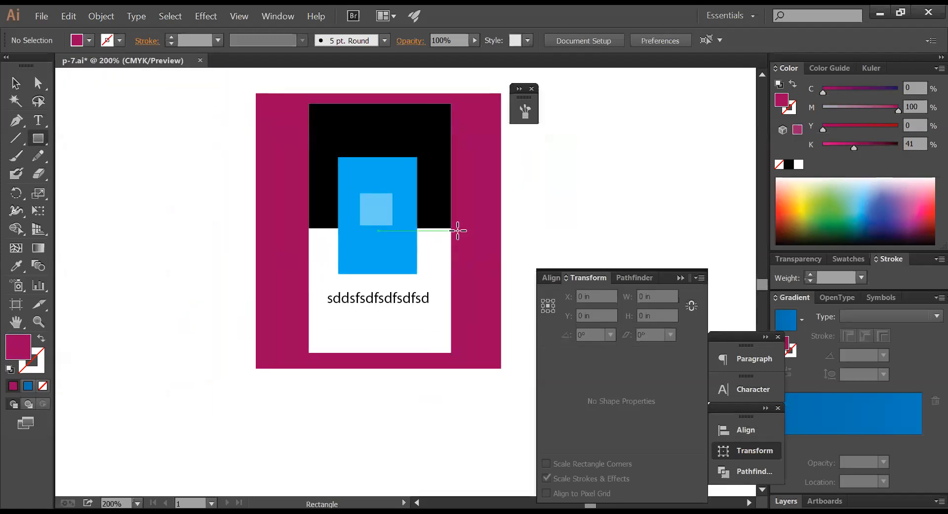
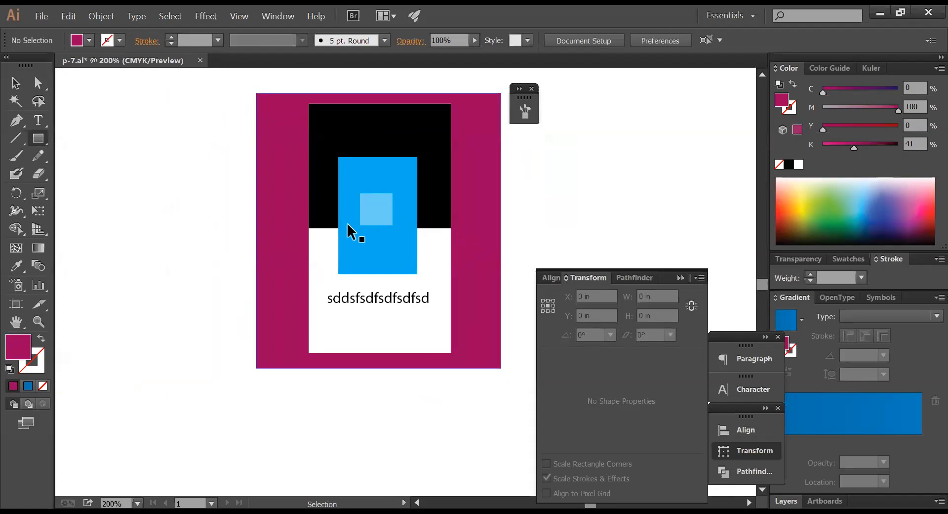
- Replace the light-blue square with a new small square and delete one corner to form a triangle
left_click(387, 214, "ctrl")
key("Delete")
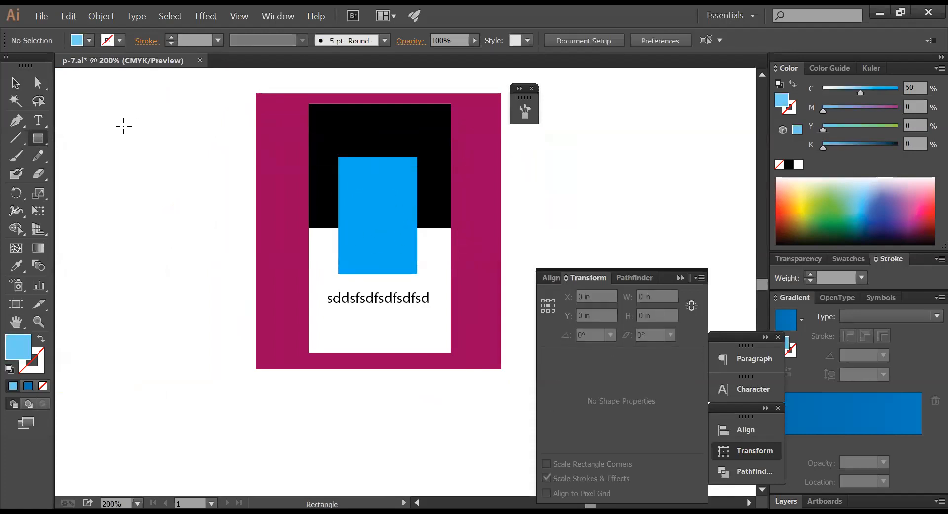
left_click_drag(112, 157, 130, 174)
left_click(39, 85)
left_click_drag(153, 146, 130, 173)
left_click(184, 179)
key("Delete")
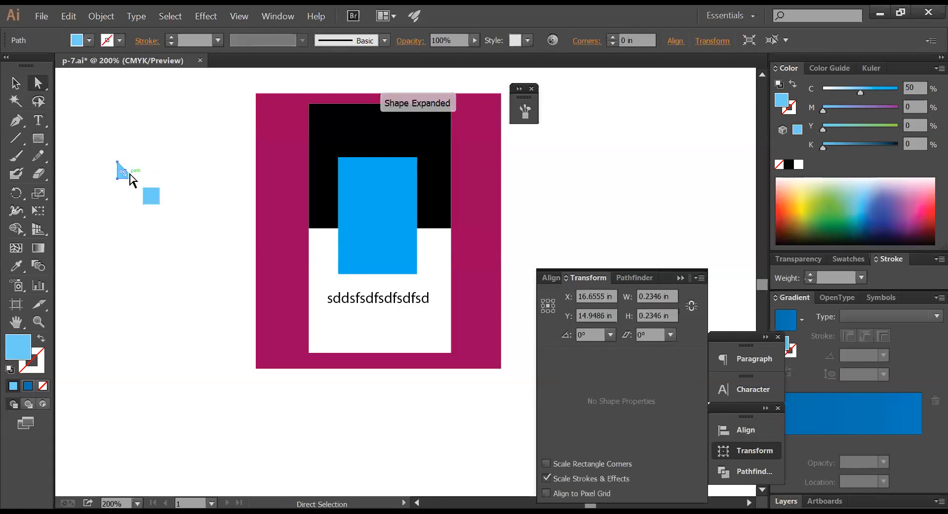
- Rotate the triangle to point down, place it on the blue rectangle's top edge and fill it white
left_click(16, 192)
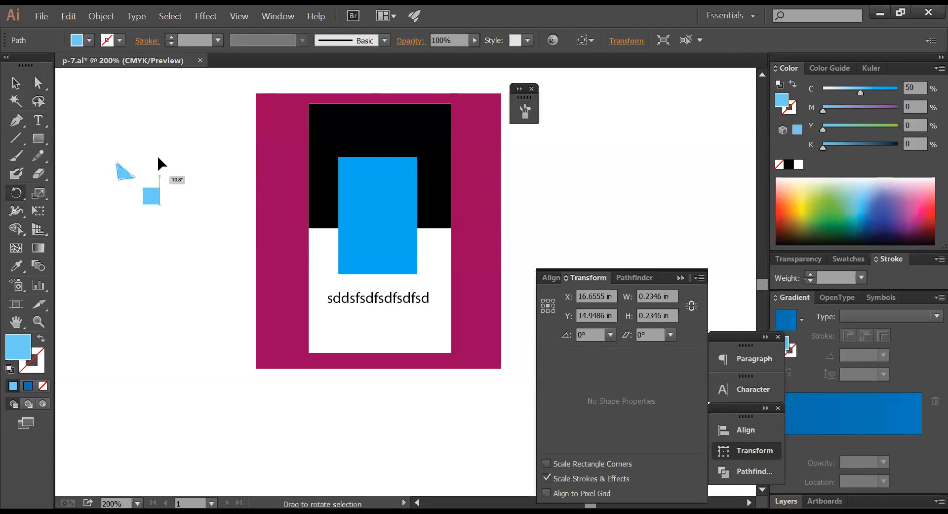
left_click_drag(156, 141, 125, 182)
key("a")
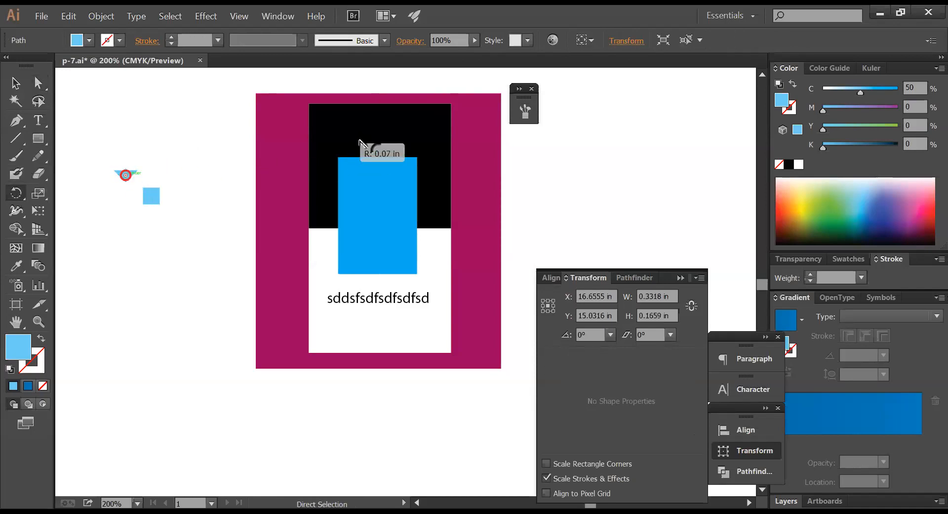
key("r")
key("ctrl+z")
left_click(121, 148)
left_click_drag(126, 171, 380, 157)
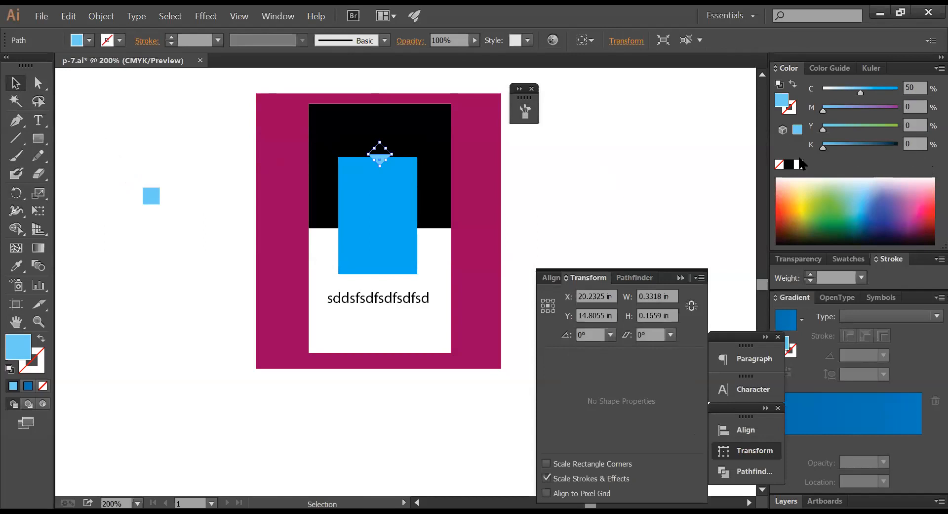
left_click(799, 164)
left_click(577, 186)
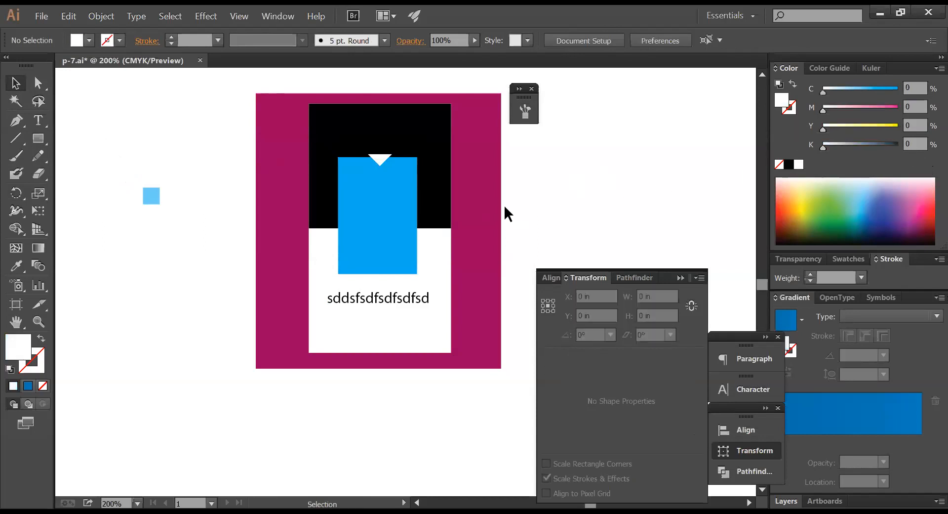
- Squash the white rectangle into a 2 × 0.16 in bottom strip coloured like the blue rectangle
left_click(396, 349)
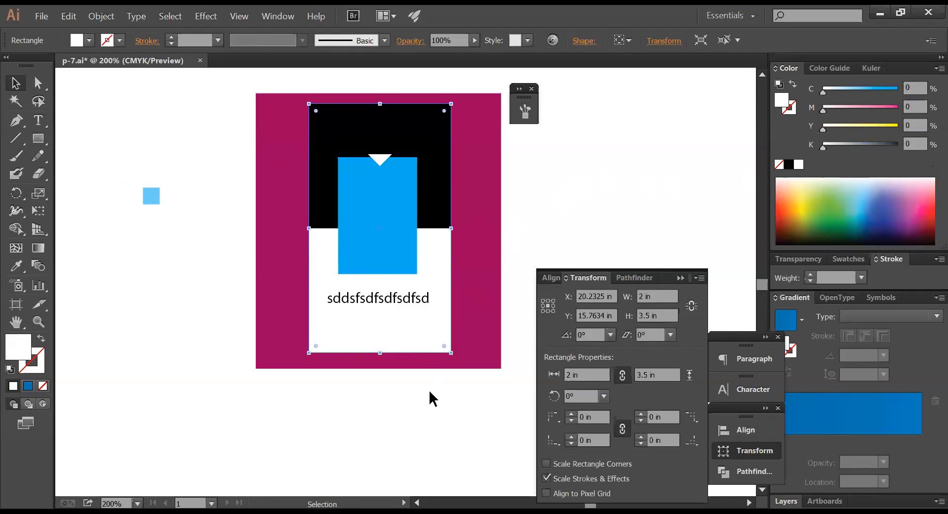
left_click(440, 413)
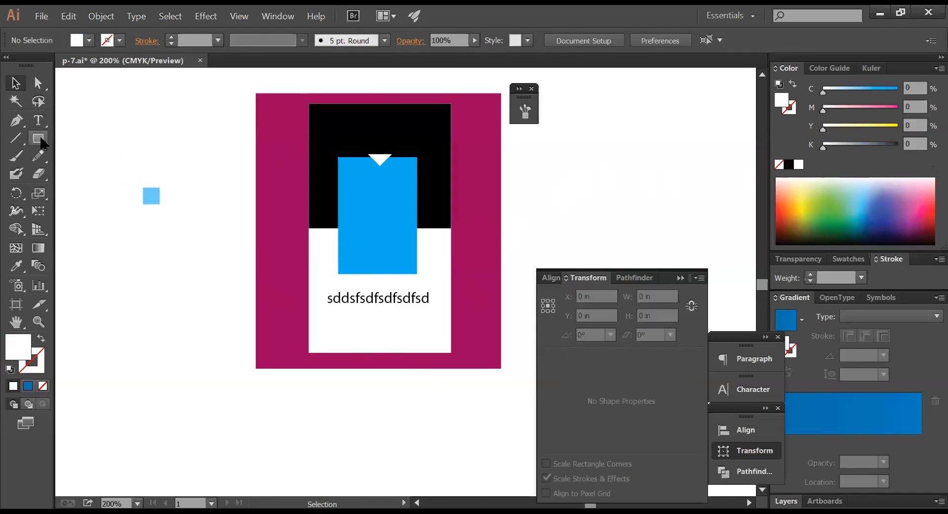
left_click(150, 202)
left_click(326, 331)
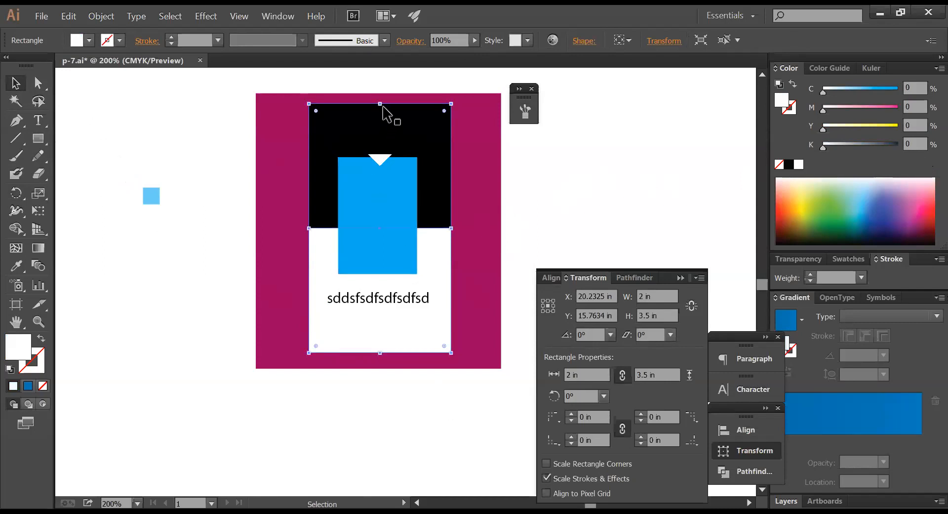
left_click_drag(380, 103, 393, 341)
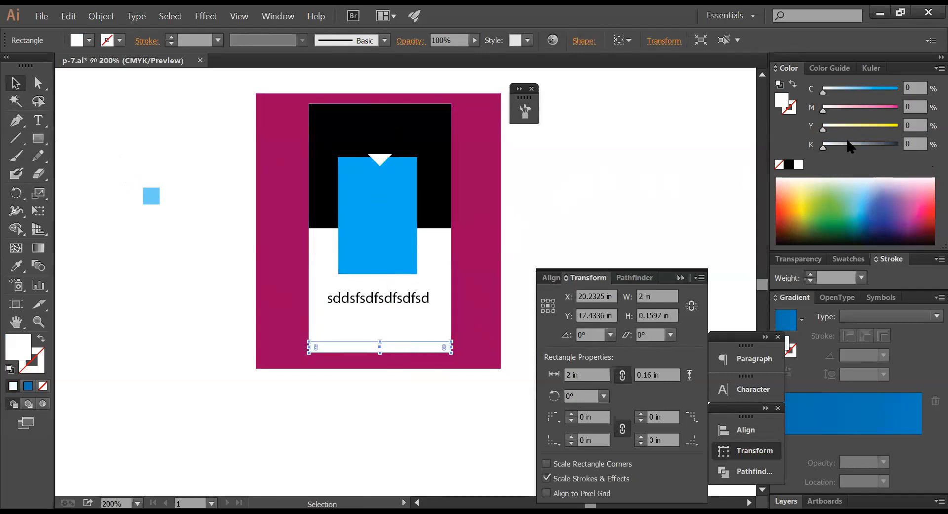
left_click(16, 265)
left_click(373, 230)
key("ctrl+shift+a")
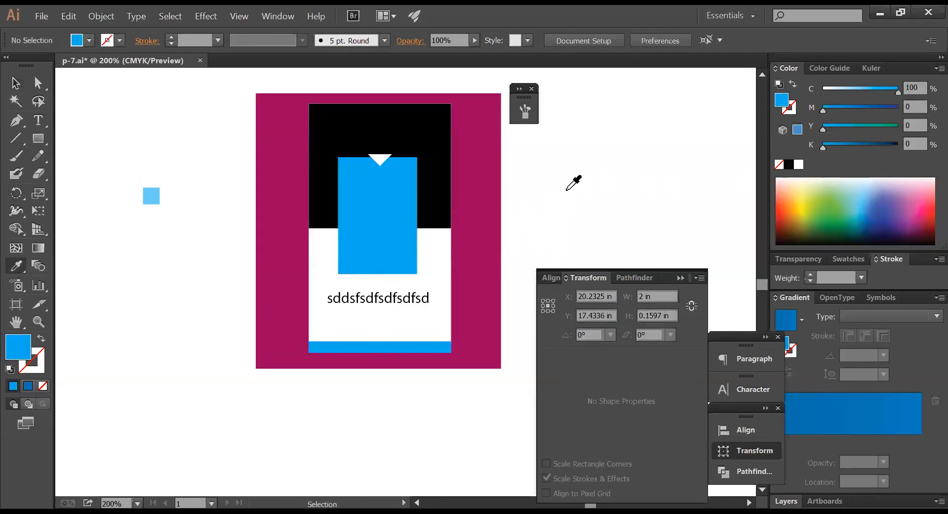
key("Tab")
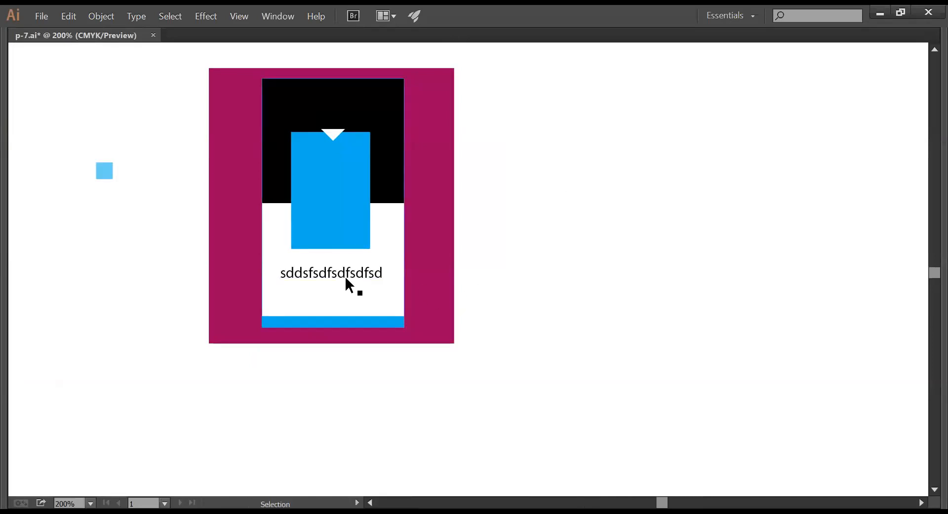
- Resize the blue rectangle from top and bottom into a small square
left_click_drag(343, 270, 342, 277)
left_click(562, 289)
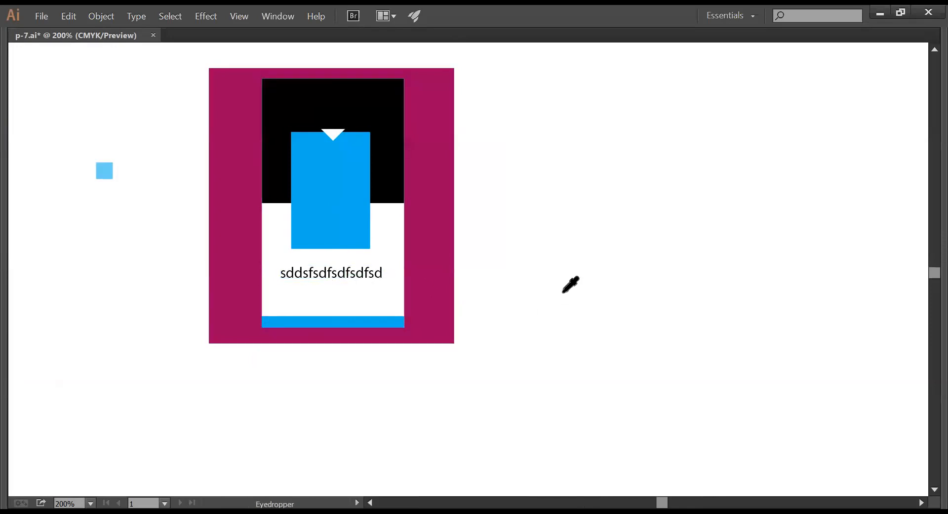
key("v")
left_click(336, 136)
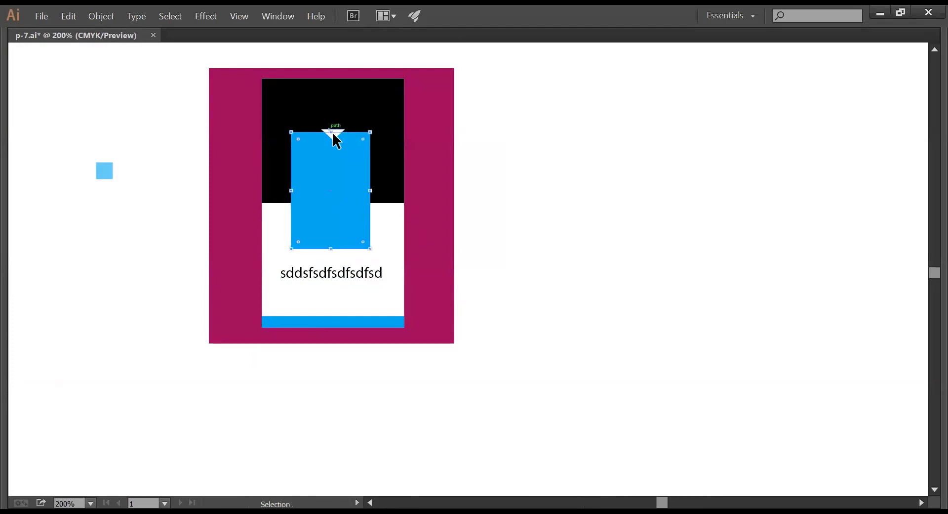
key("i")
key("Tab")
left_click(17, 84)
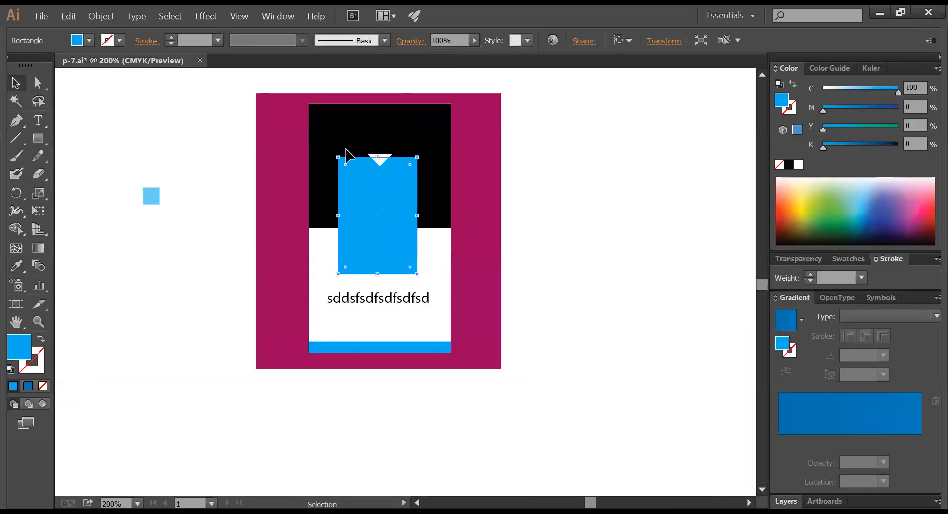
key("Tab")
left_click_drag(334, 134, 332, 172)
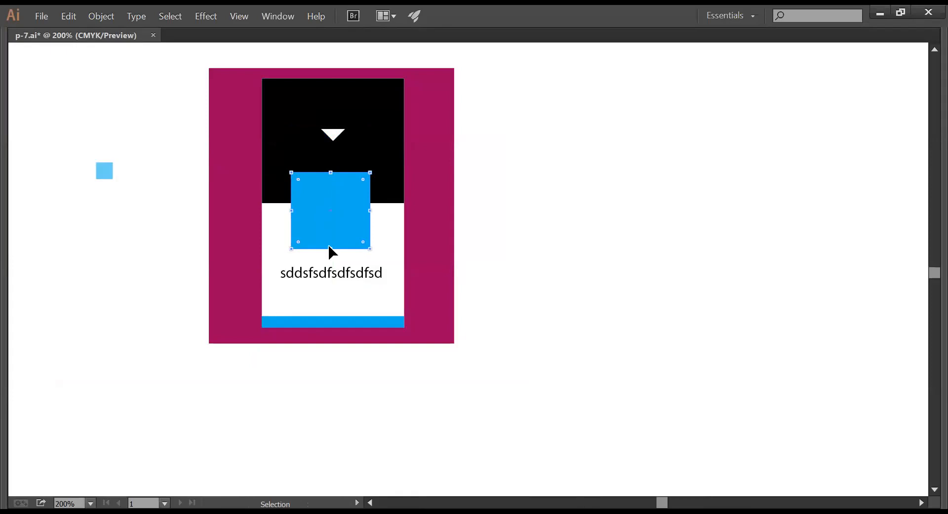
left_click_drag(333, 250, 339, 218)
left_click(556, 235)
- Move the white triangle off the card and raise the sample text, then show the panels
left_click_drag(334, 134, 562, 206)
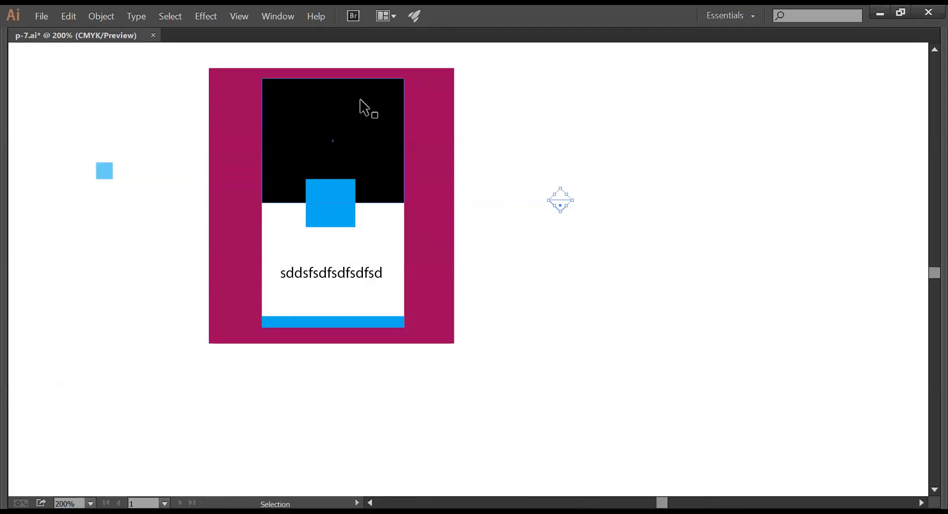
left_click_drag(347, 274, 348, 252)
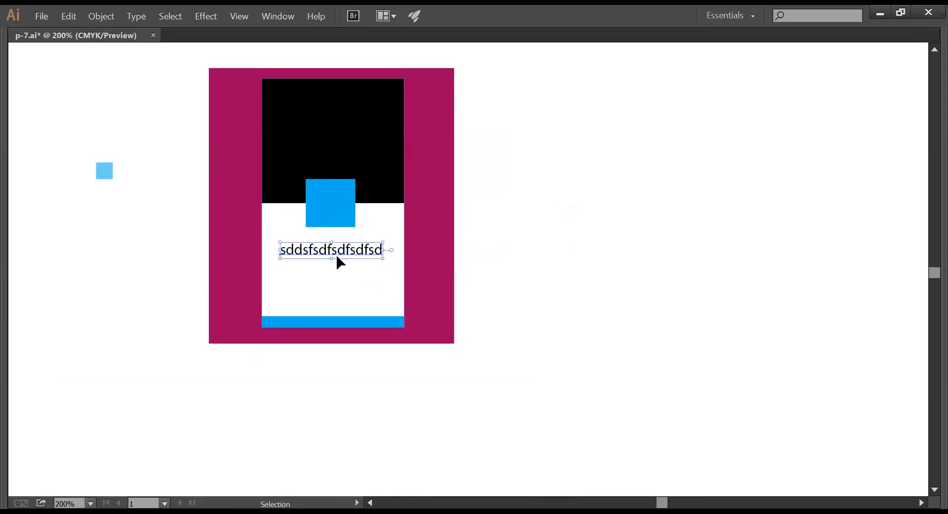
left_click(543, 302)
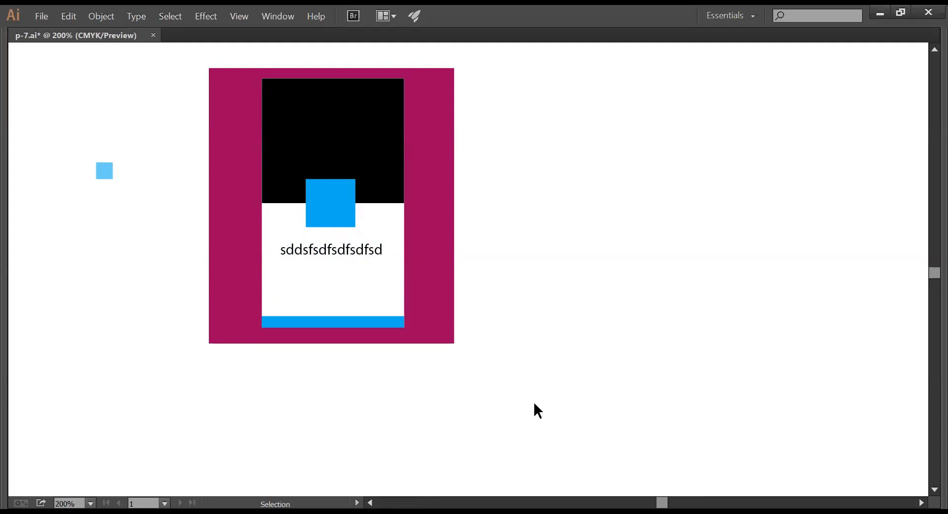
left_click(355, 252)
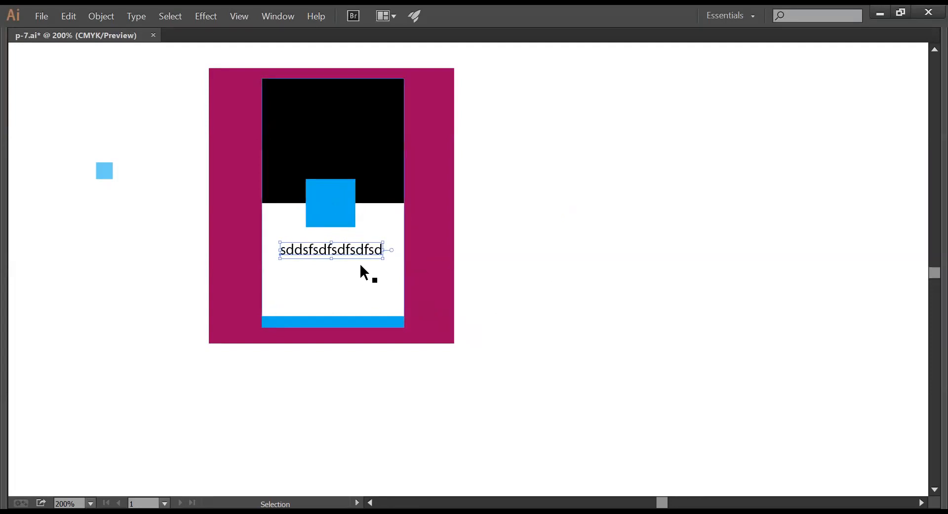
left_click(326, 213, "shift")
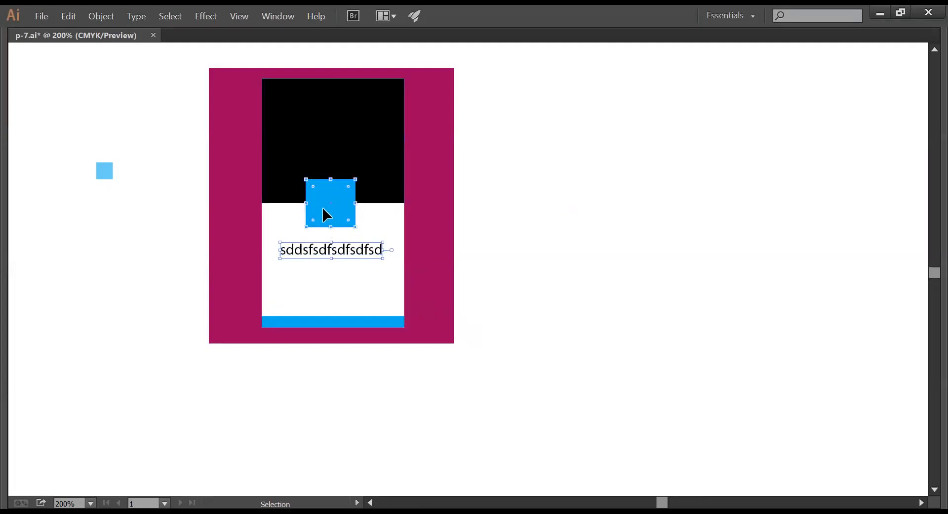
left_click(552, 222)
key("Tab")
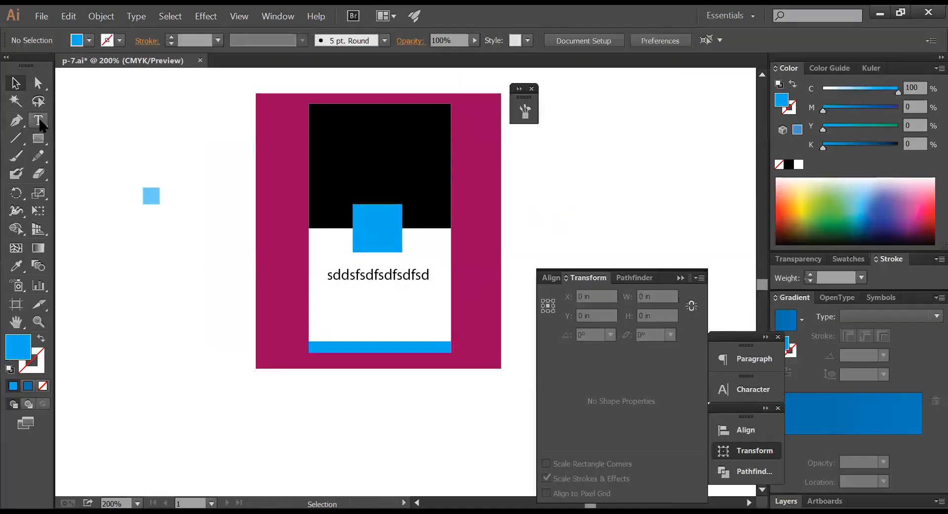
- Add a white 'DSADSDASDS' heading on the card's black area
left_click(42, 121)
key("Tab")
type("DSADSDASDS")
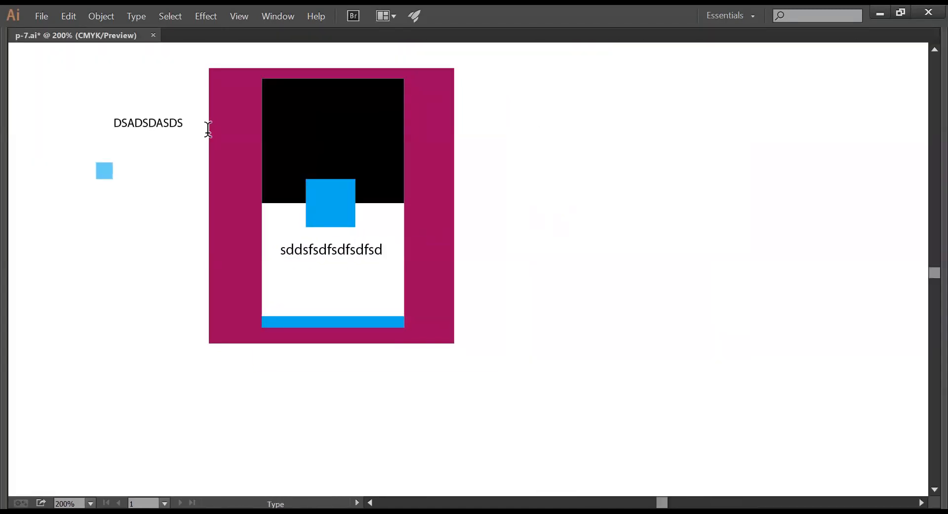
left_click_drag(155, 126, 368, 116)
key("Tab")
left_click(17, 266)
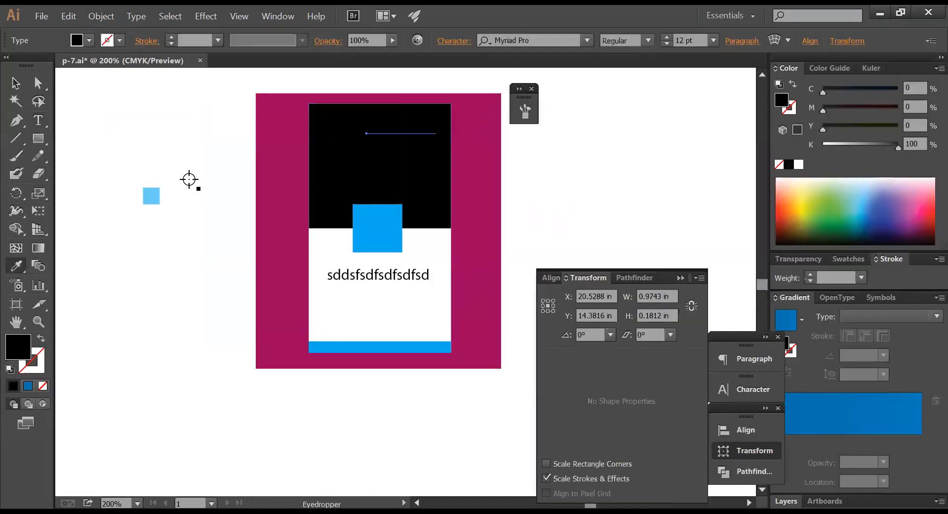
left_click(223, 166)
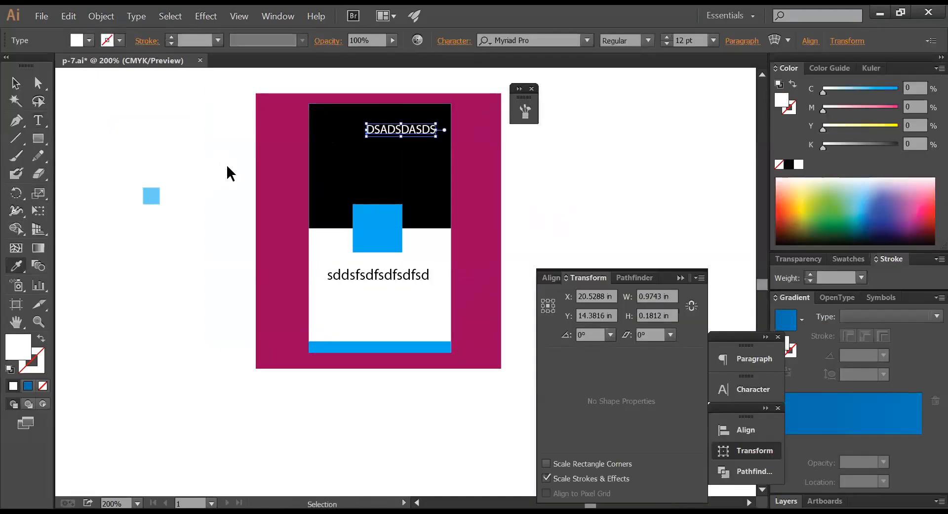
left_click(205, 139, "ctrl")
left_click(38, 123)
left_click(225, 163)
type("DSDSADSA")
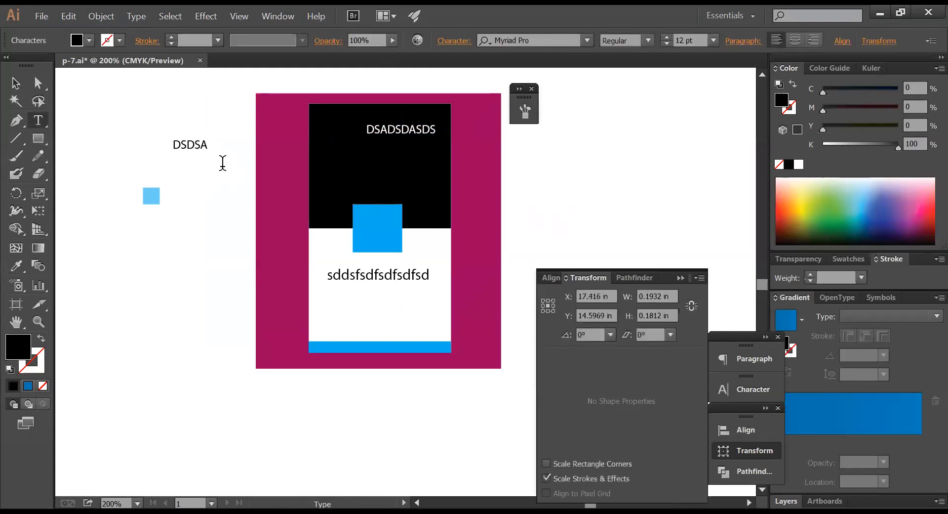
left_click(16, 83)
left_click_drag(202, 146, 416, 148)
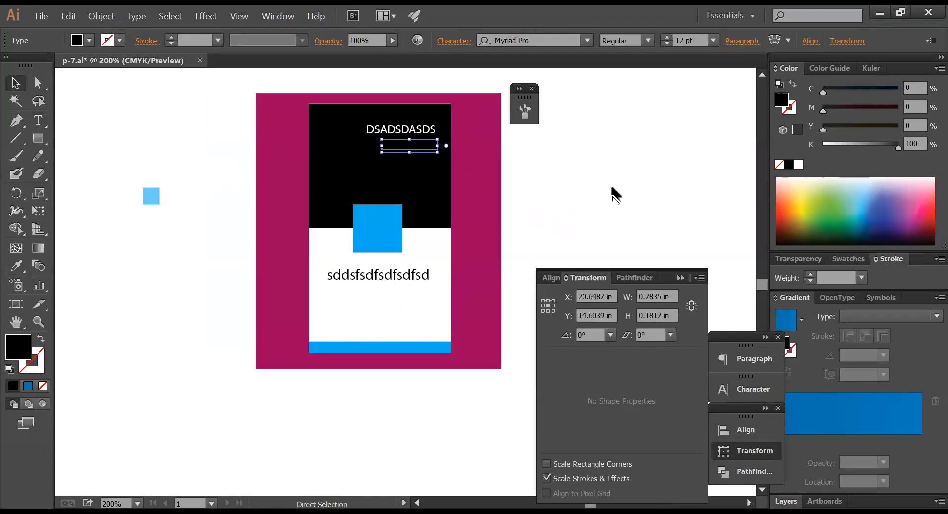
left_click(799, 164)
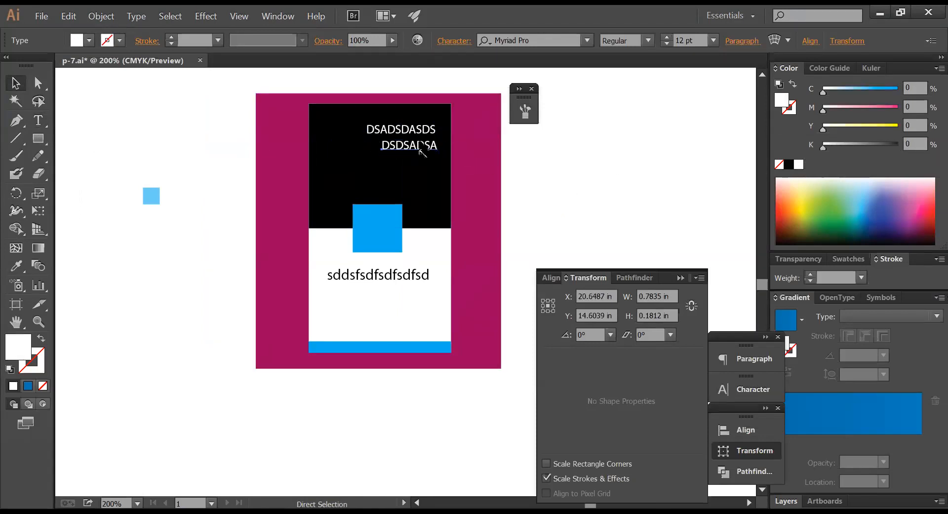
left_click_drag(395, 146, 395, 166)
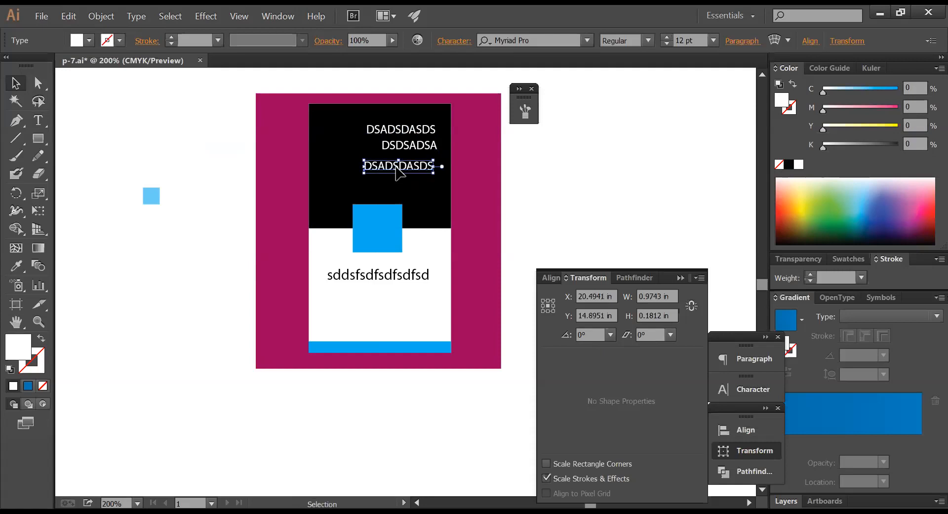
double_click(396, 167)
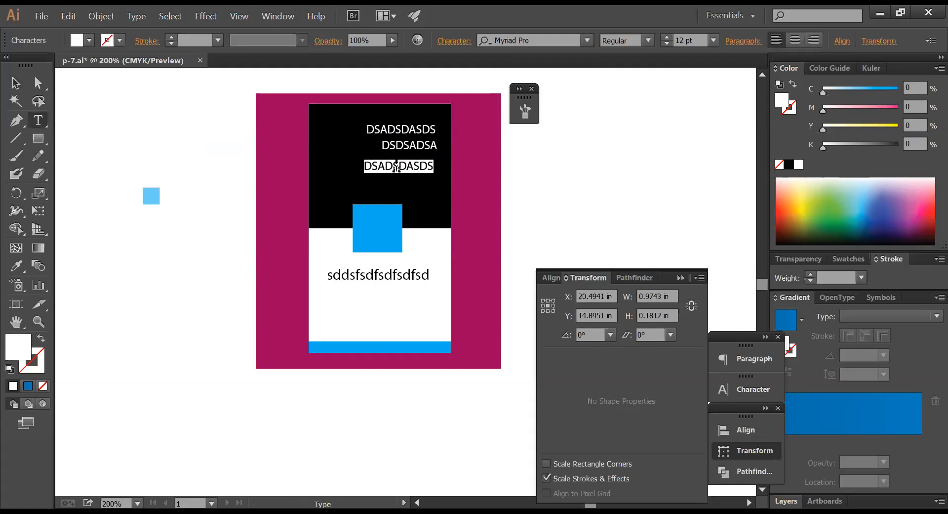
type("0202020202")
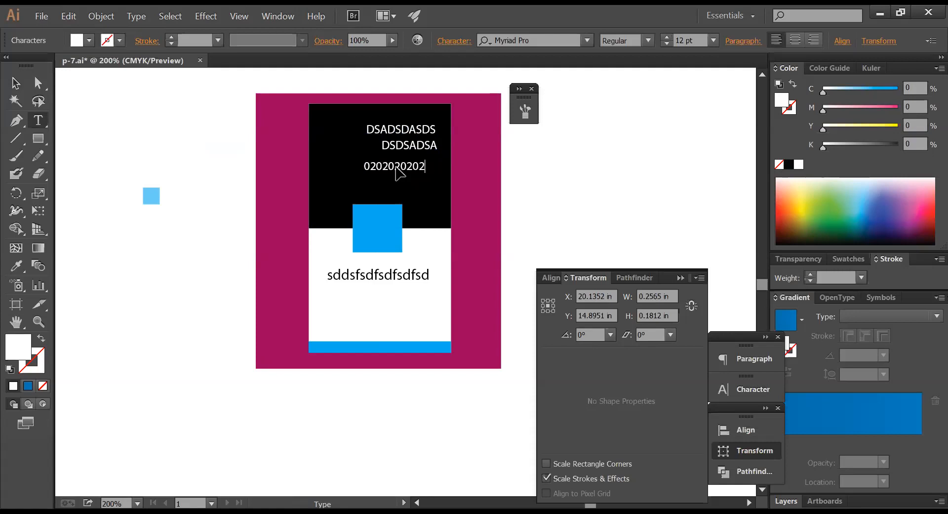
key("Escape")
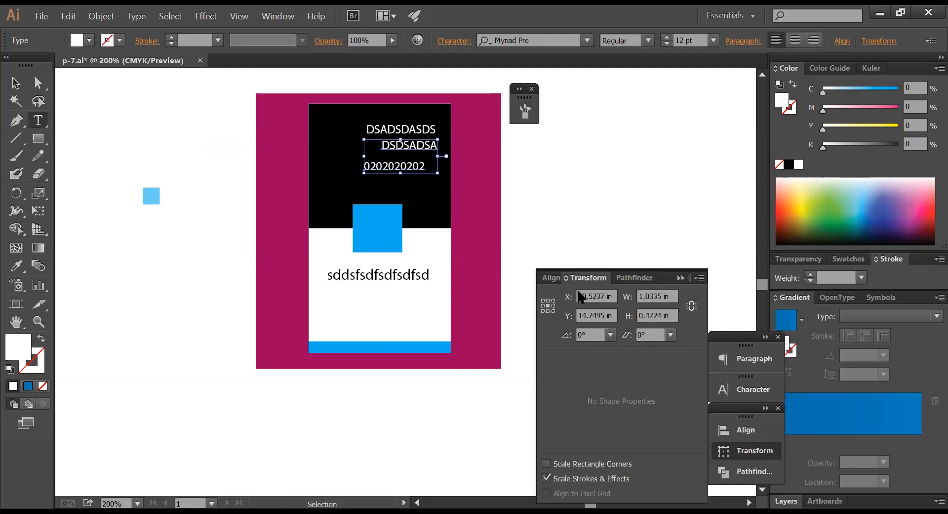
- Set both lower lines to 8 pt and shift DSDSADSA right under the heading
key("ctrl+t")
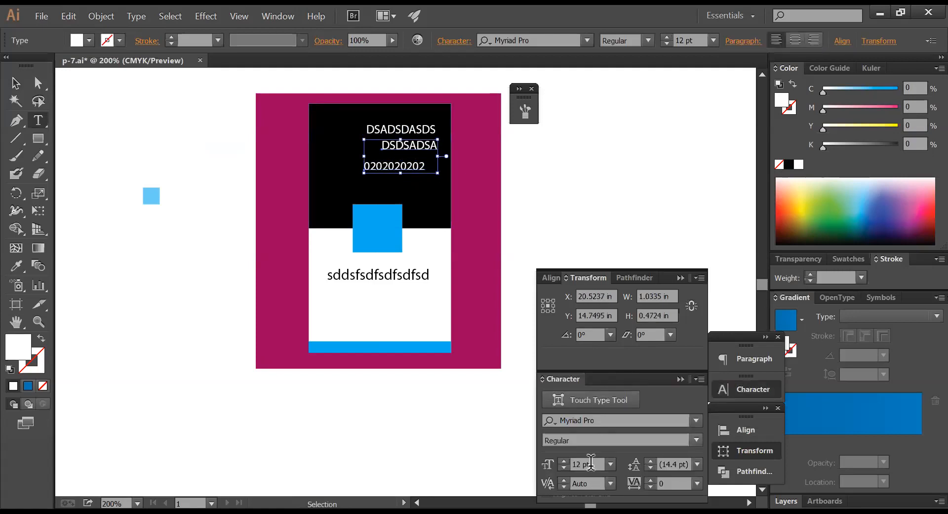
left_click(596, 462)
type("1")
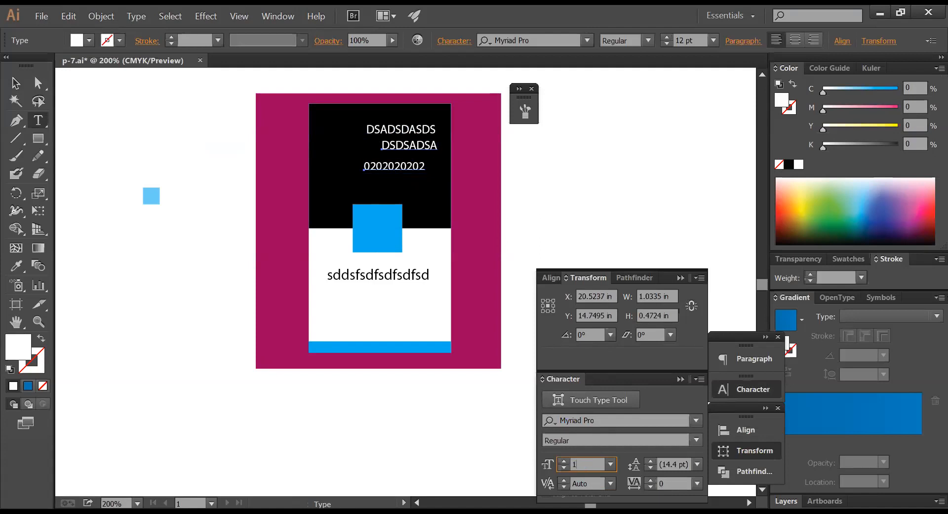
type("0")
key("Return")
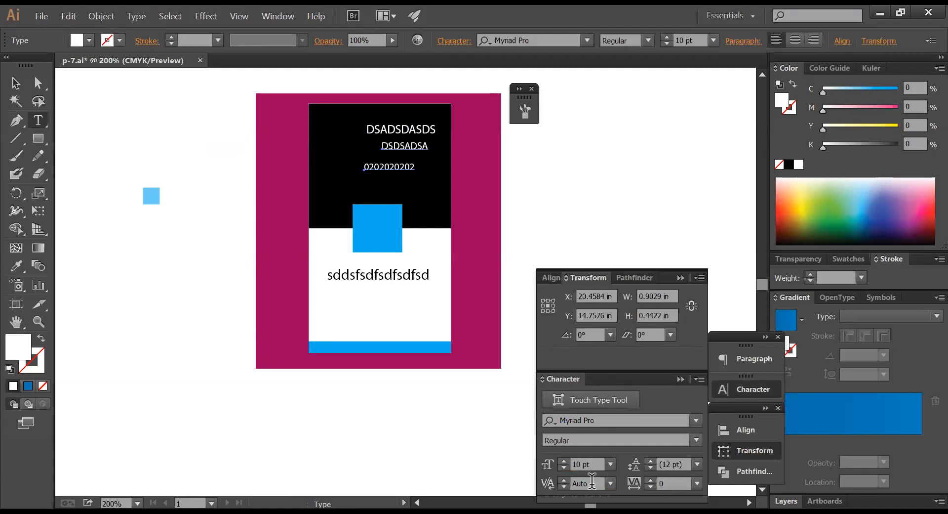
left_click(596, 463)
type("8")
key("Return")
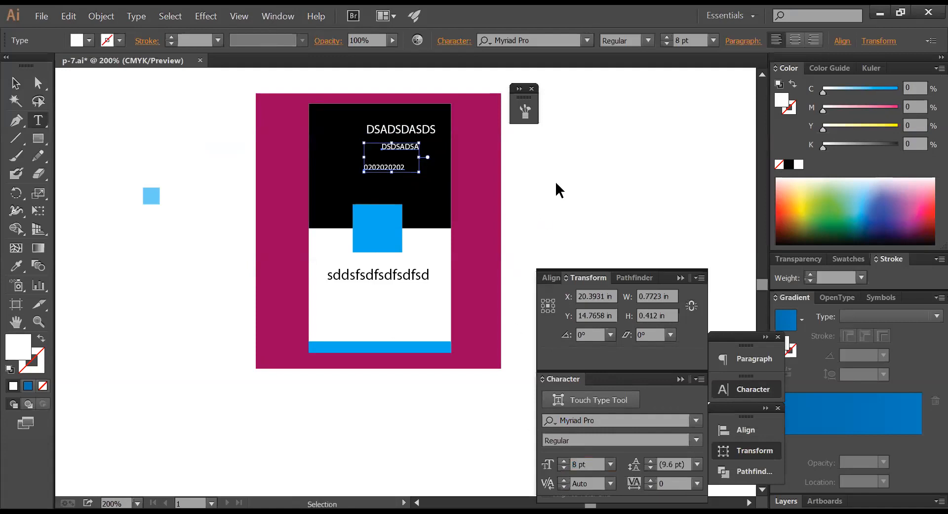
left_click(557, 184, "ctrl")
mouse_move(405, 148)
left_mouse_down()
mouse_move(415, 147)
mouse_move(412, 159)
left_mouse_up()
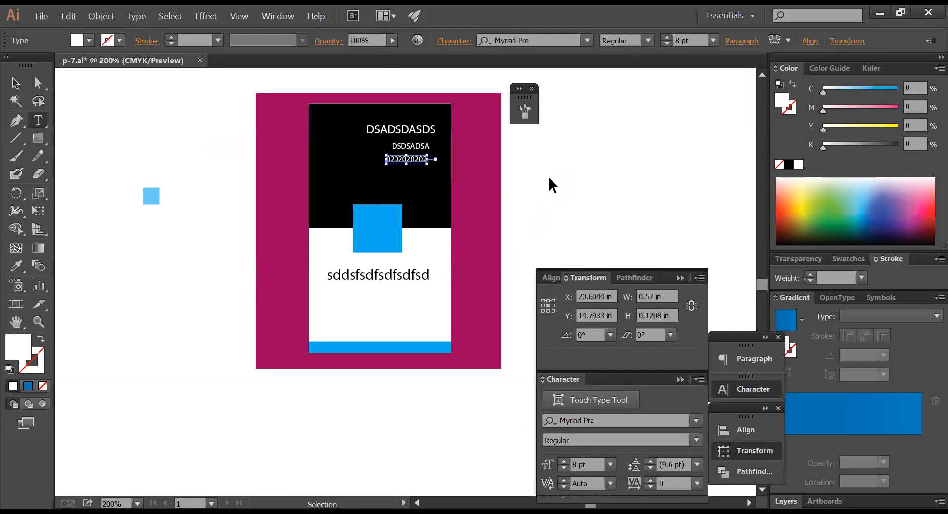
left_click(550, 184, "ctrl")
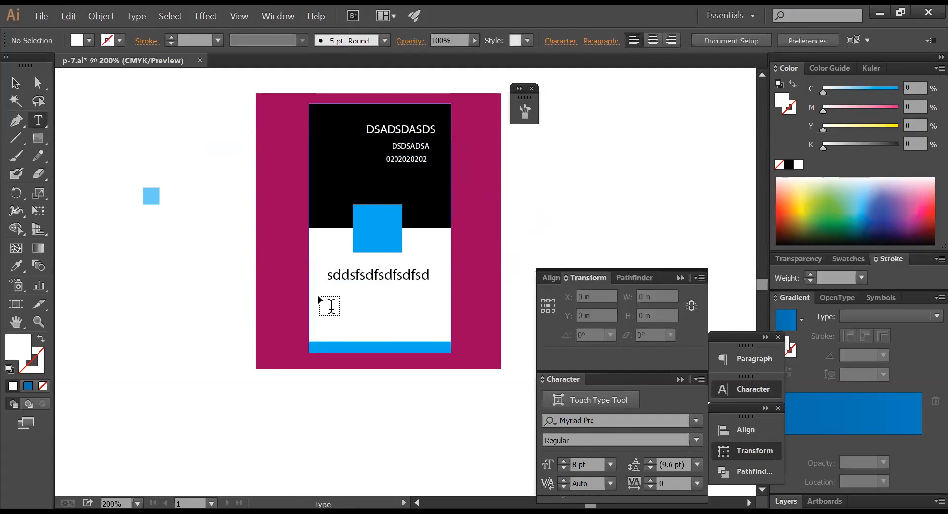
- Retype the placeholder line as 'NACTAR' and centre it under the blue square
left_click(359, 276)
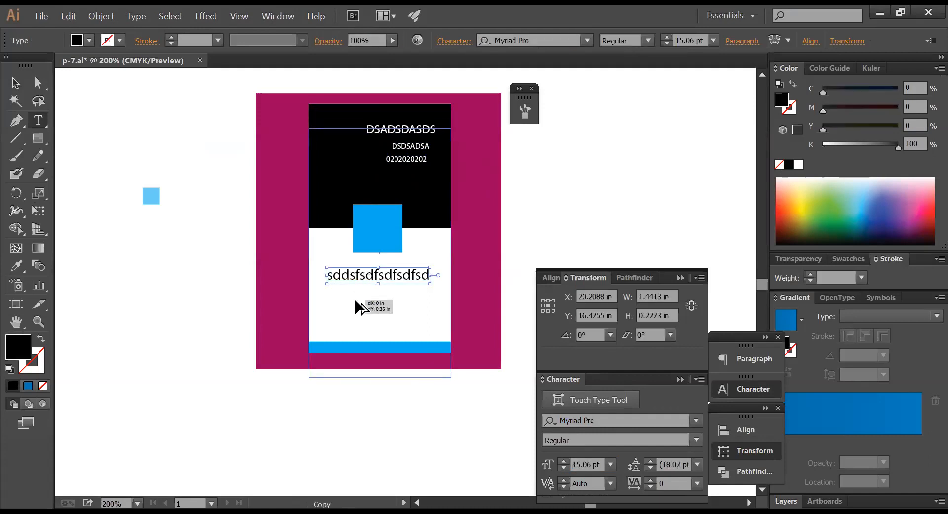
left_click(377, 294)
double_click(378, 275)
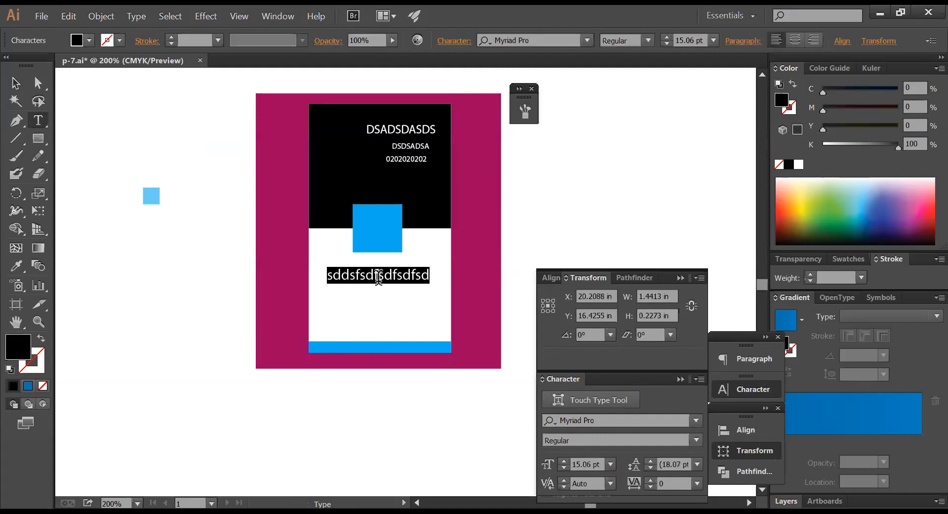
type("nacta")
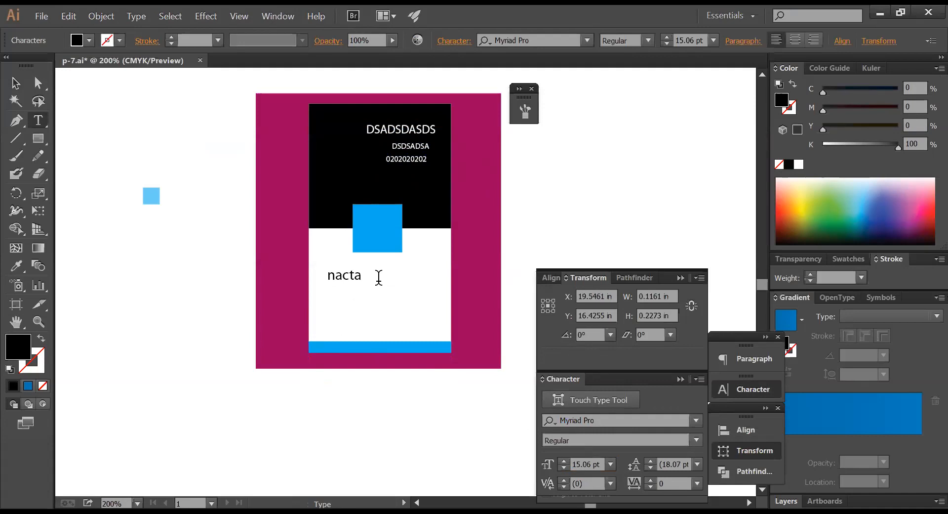
key("BackSpace")
key("BackSpace")
key("BackSpace")
key("BackSpace")
key("BackSpace")
type("NA")
key("ctrl")
left_click_drag(356, 279, 379, 277)
left_click(553, 223, "ctrl")
- Add a centre-aligned 'NASKLJASKLDJALKJS' text block just above the blue strip, then hide the panels
type("N")
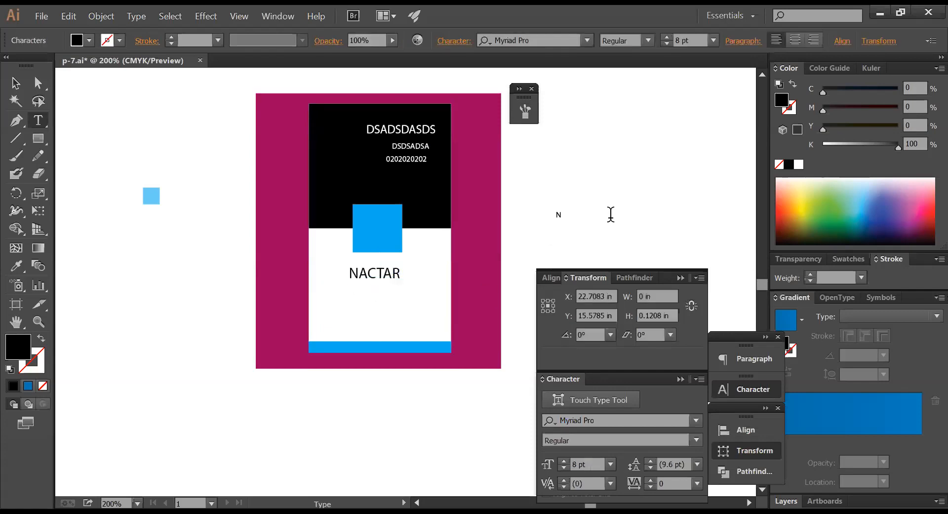
type("ASKLJASKLDJALKJS")
key("Return")
type("DKAHDA")
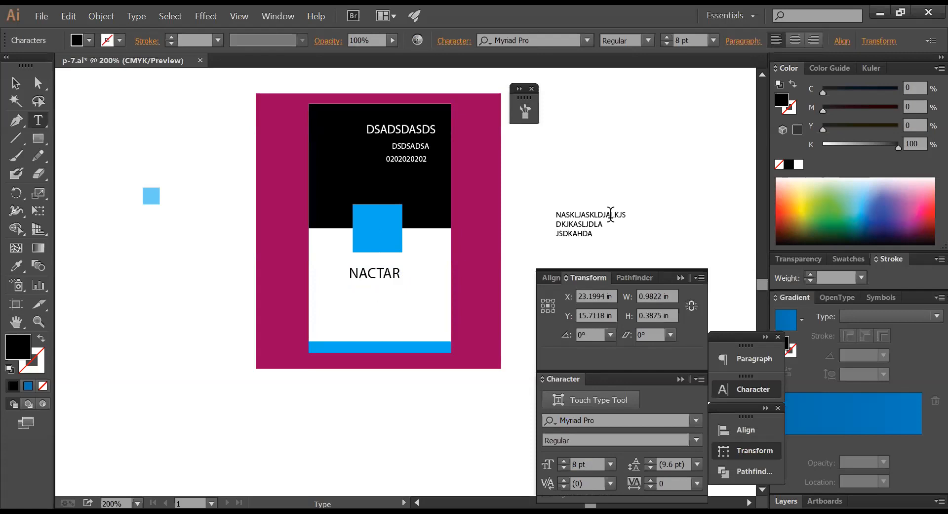
left_click_drag(611, 217, 422, 302)
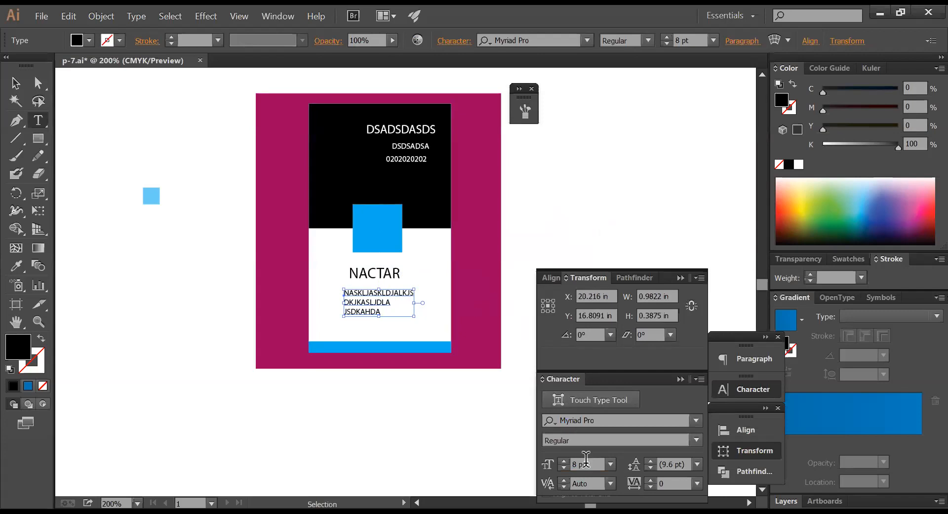
key("ctrl+shift+c")
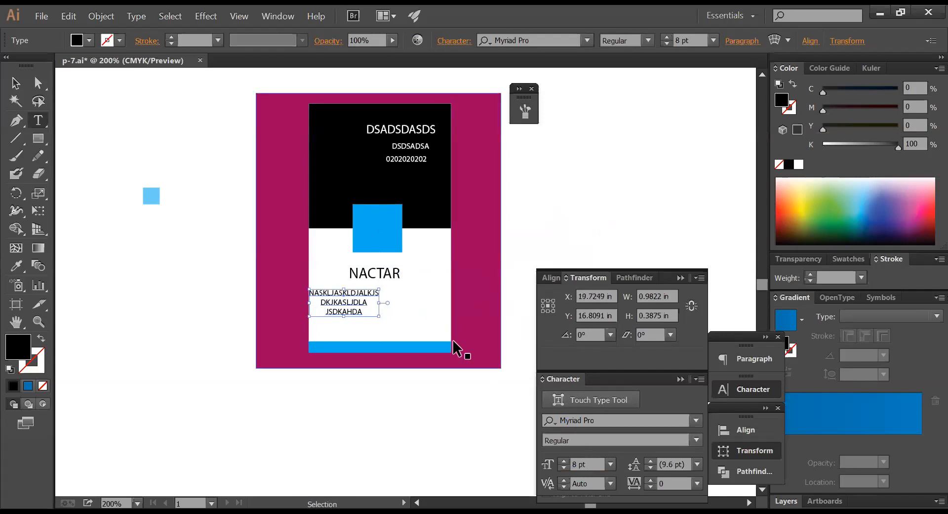
left_click_drag(356, 305, 390, 324)
left_click(544, 220, "ctrl")
key("Tab")
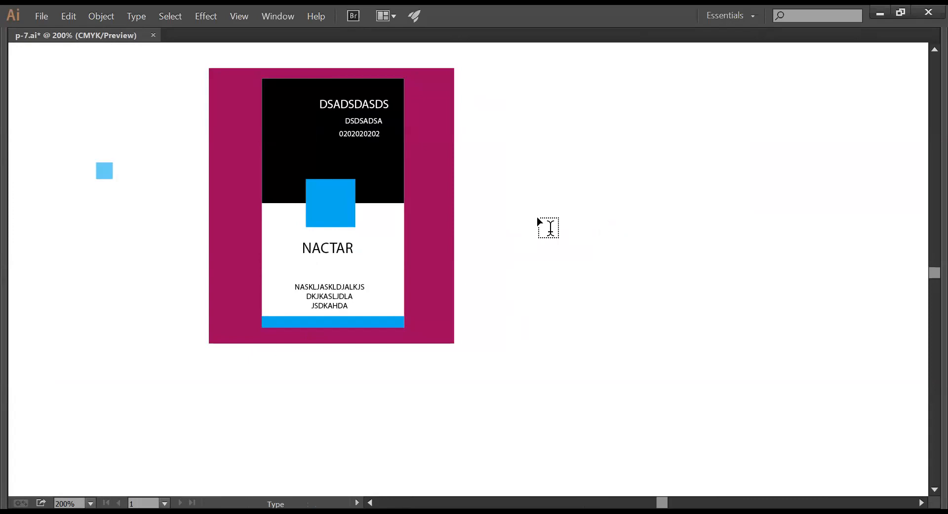
- Open the P-4.ai file
left_click(484, 210, "ctrl+alt")
left_click(484, 211, "ctrl+alt")
left_click_drag(480, 227, 486, 174)
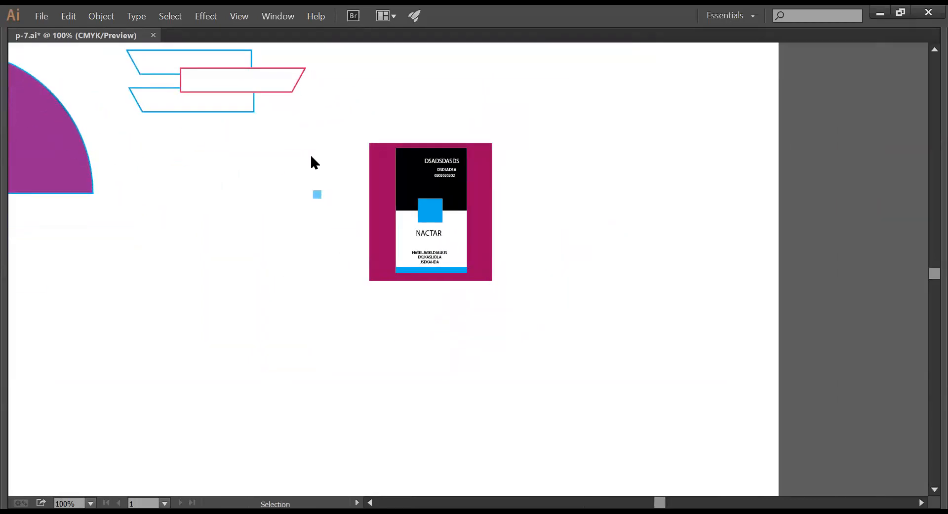
key("ctrl+o")
left_click(158, 176)
double_click(157, 175)
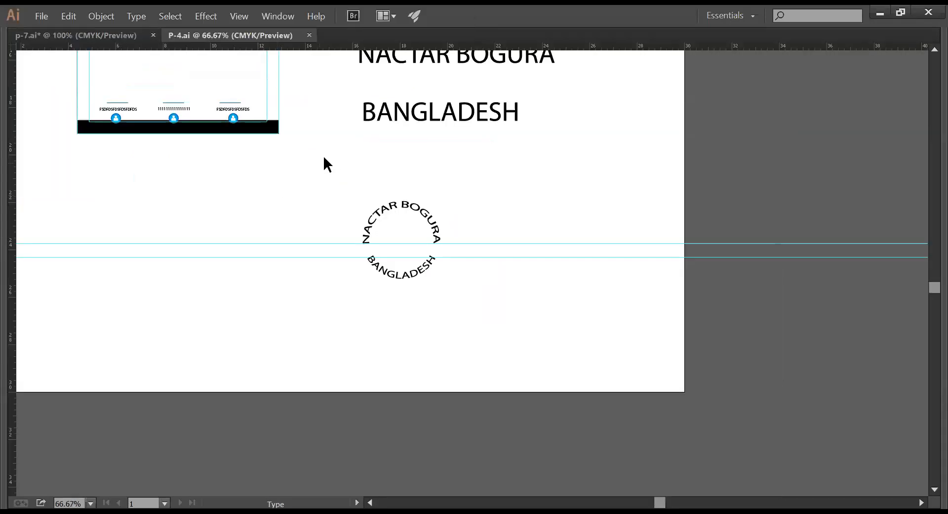
- Take the leaf logo from P-4's business card and close P-4 without saving
key("z")
left_click_drag(326, 158, 328, 294)
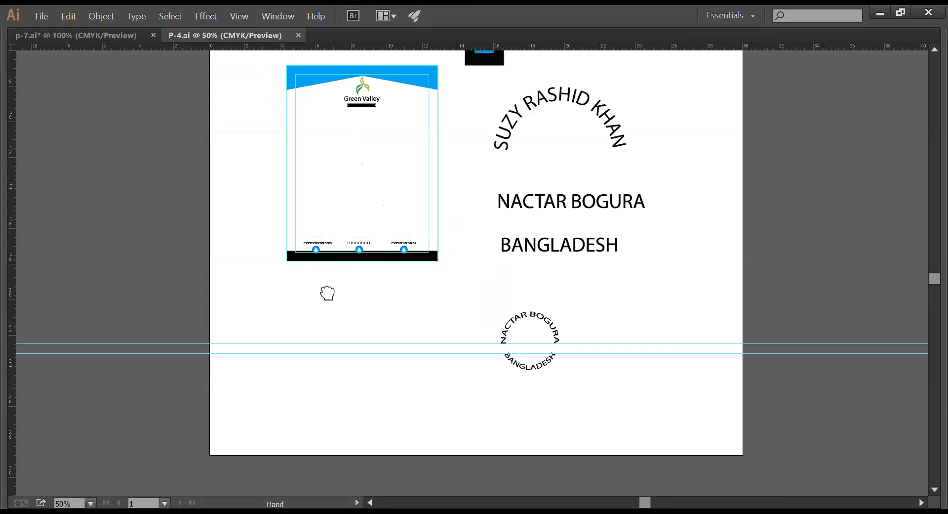
left_click_drag(343, 239, 337, 262)
left_click_drag(218, 144, 400, 225)
key("Tab")
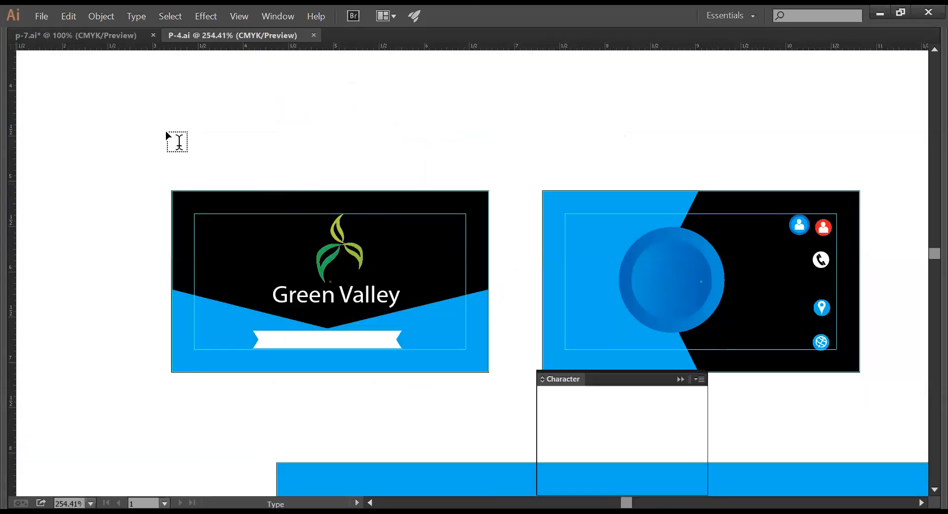
left_click(20, 79)
key("Tab")
left_click(356, 249)
key("a")
key("Delete")
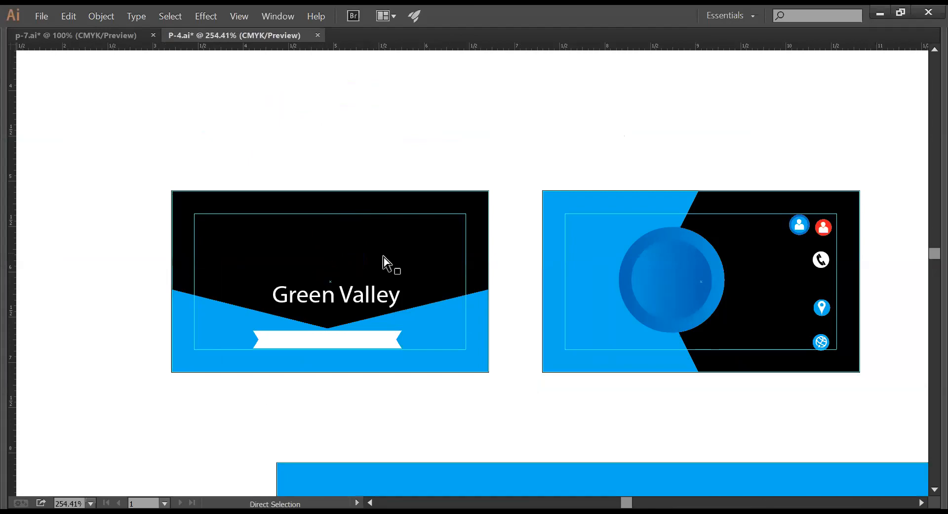
key("ctrl+w")
left_click(554, 282)
- Paste the leaf logo into p-7.ai and scale it to fit centred inside the blue square
key("z")
left_click_drag(383, 184, 527, 250)
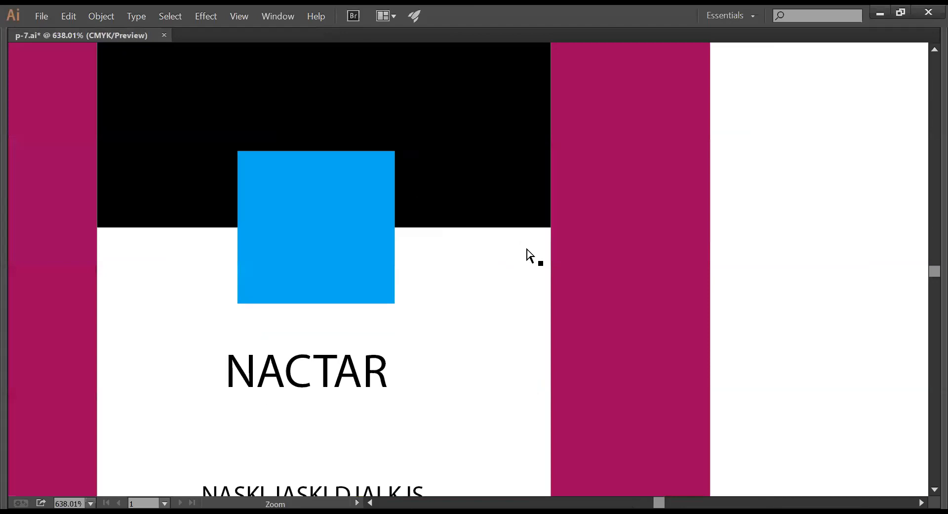
key("ctrl+v")
left_click_drag(464, 261, 314, 234)
left_click_drag(376, 327, 330, 256)
left_click_drag(302, 199, 317, 231)
left_click_drag(344, 182, 378, 159)
- Zoom out to 300% with the card centred and show the panels again
left_click(788, 260)
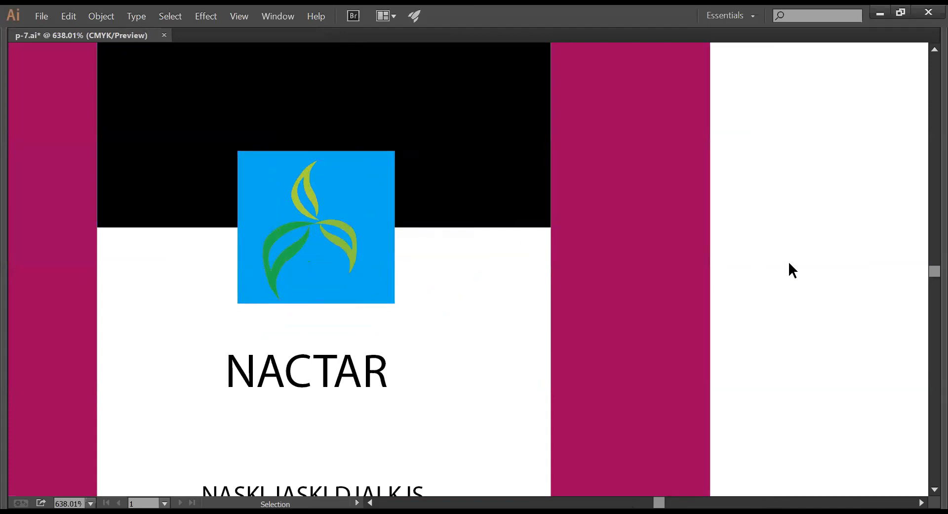
left_click(647, 310, "ctrl+alt")
left_click(645, 310, "ctrl+alt")
left_click(645, 310, "ctrl+alt")
left_click_drag(556, 295, 894, 296)
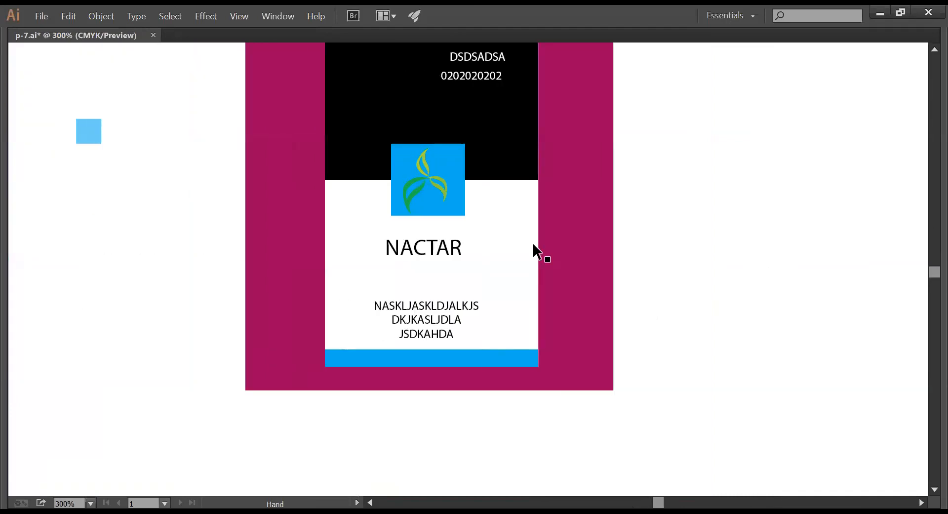
left_click(434, 181)
key("Tab")
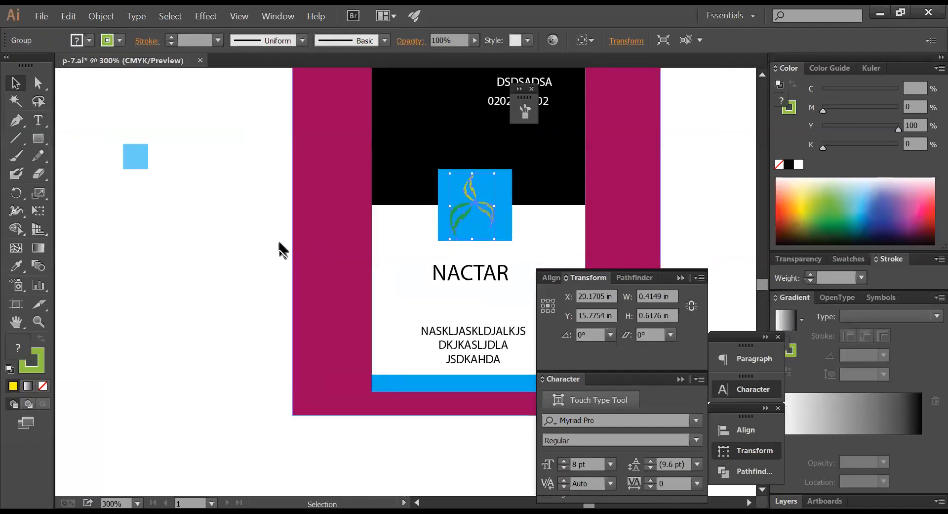
- Try a white fill on the leaf logo, then undo it to keep the original green
left_click(244, 237)
left_click(460, 202)
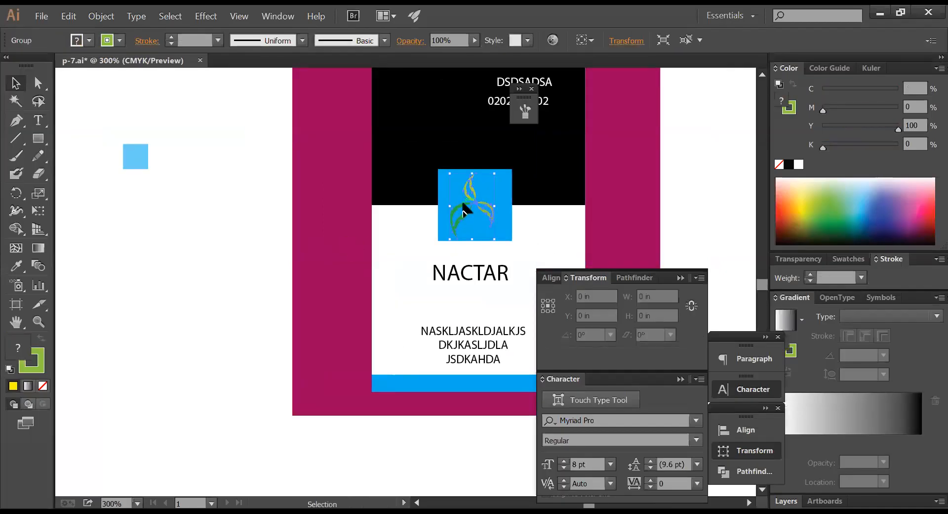
left_click(712, 172)
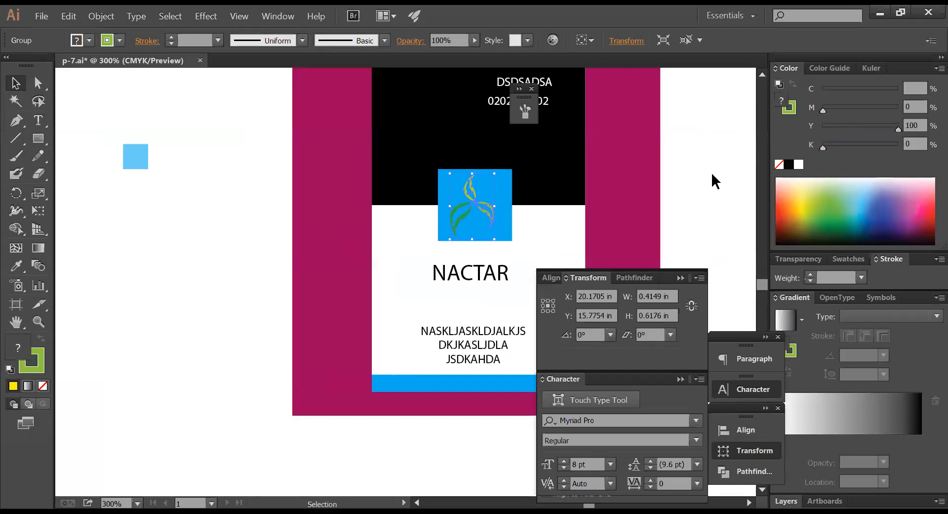
left_click(473, 201)
left_click(800, 165)
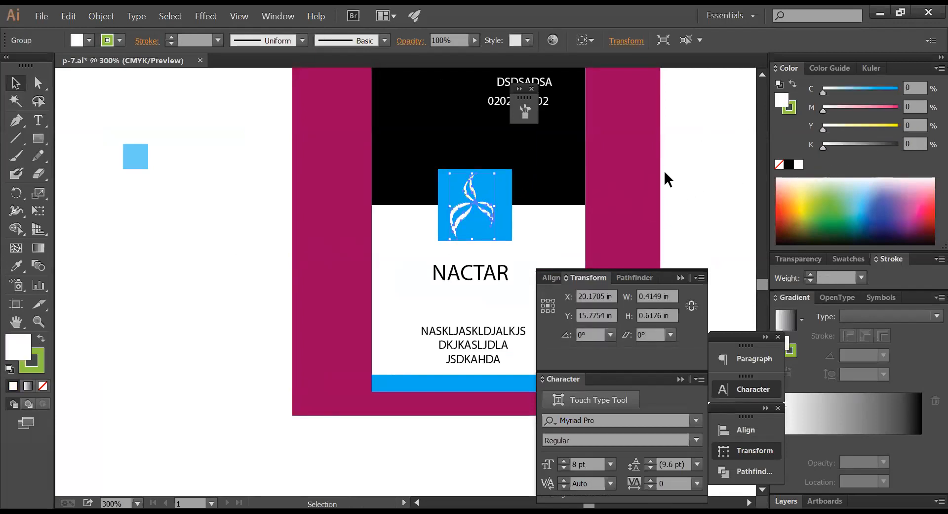
left_click(696, 165)
key("ctrl+z")
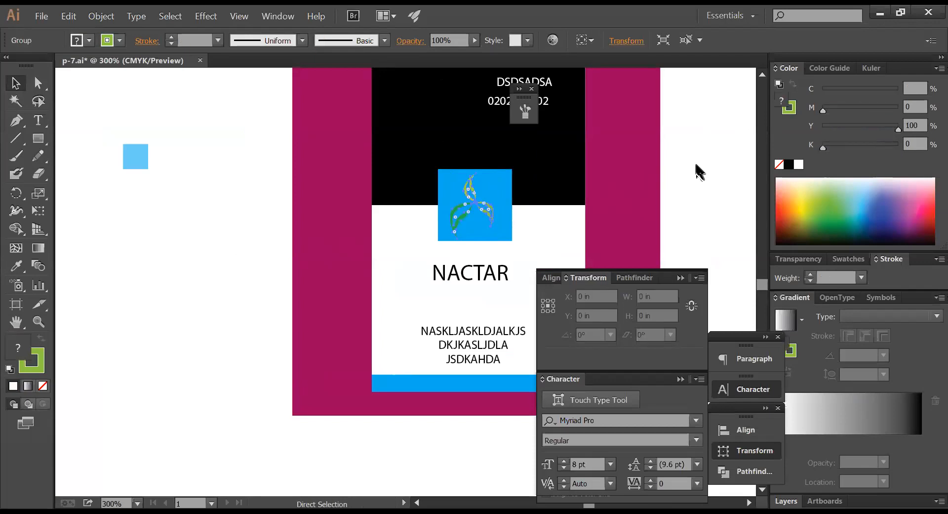
left_click(696, 164)
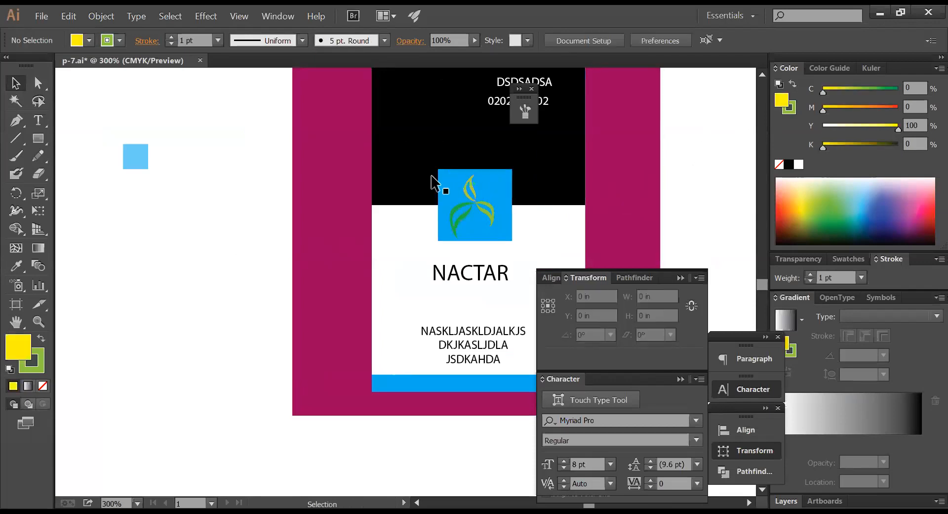
left_click(479, 204)
- Zoom in around the leaf logo and pan to check the bottom text lines at 400%
key("ctrl+space")
left_click_drag(326, 146, 686, 243)
left_click_drag(635, 214, 602, 149)
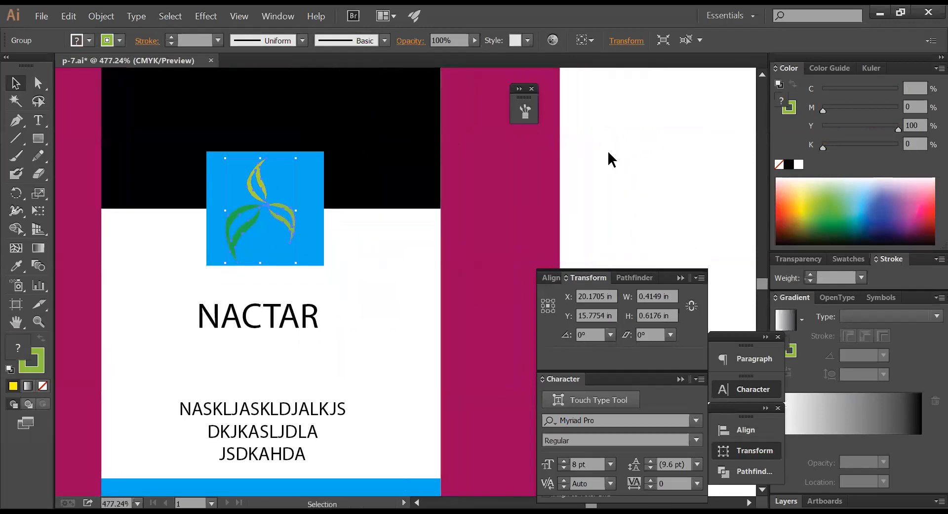
key("ctrl+shift+a")
left_click(601, 172, "alt")
left_click_drag(493, 192, 546, 140)
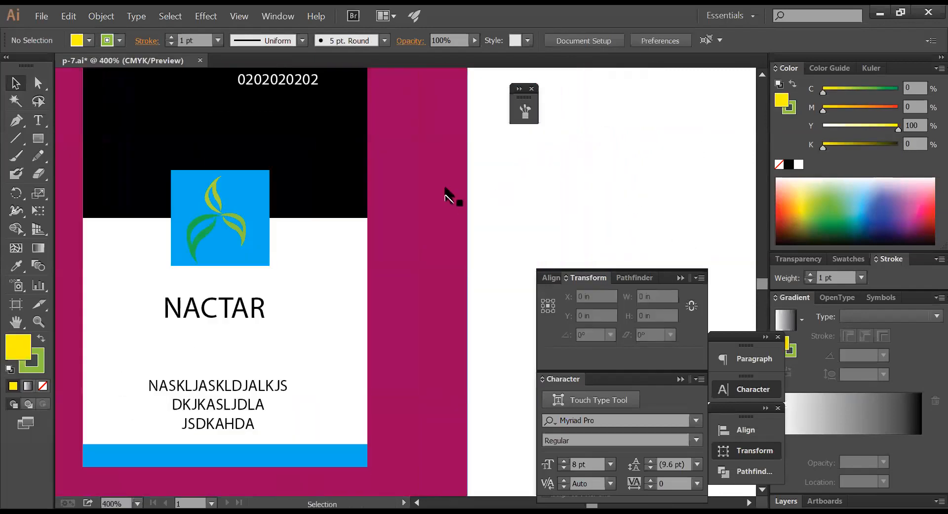
left_click(216, 215)
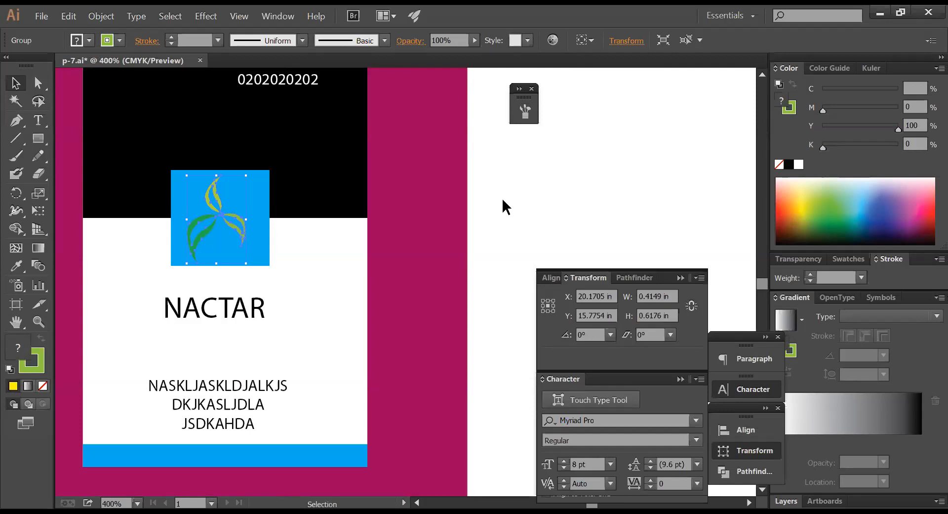
- Give the leaf logo a white stroke, settling on a 2 pt weight
left_click(499, 198)
left_click(214, 213)
key("a")
key("v")
left_click(790, 111)
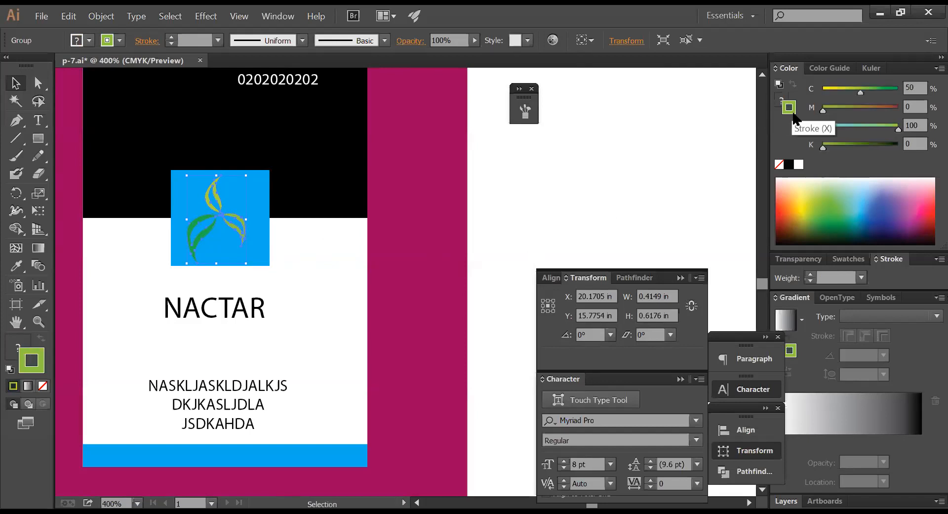
left_click(798, 166)
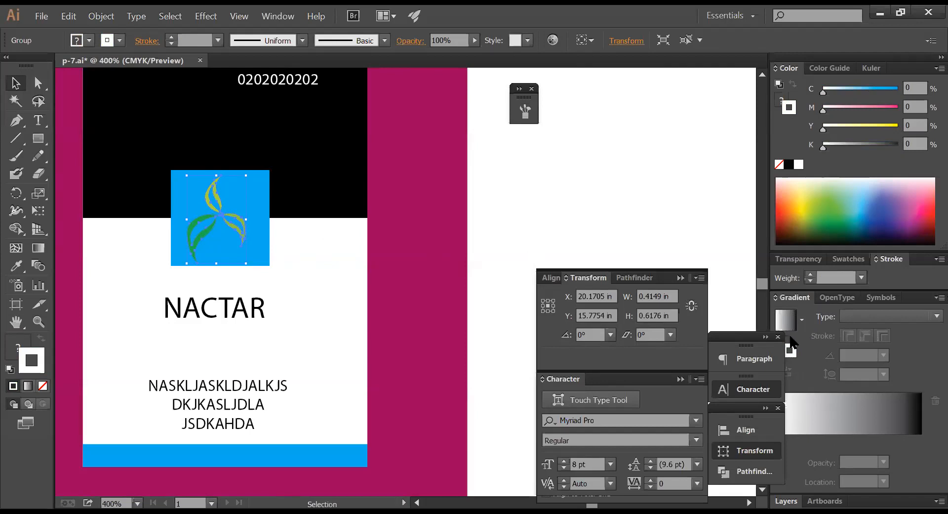
left_click(811, 275)
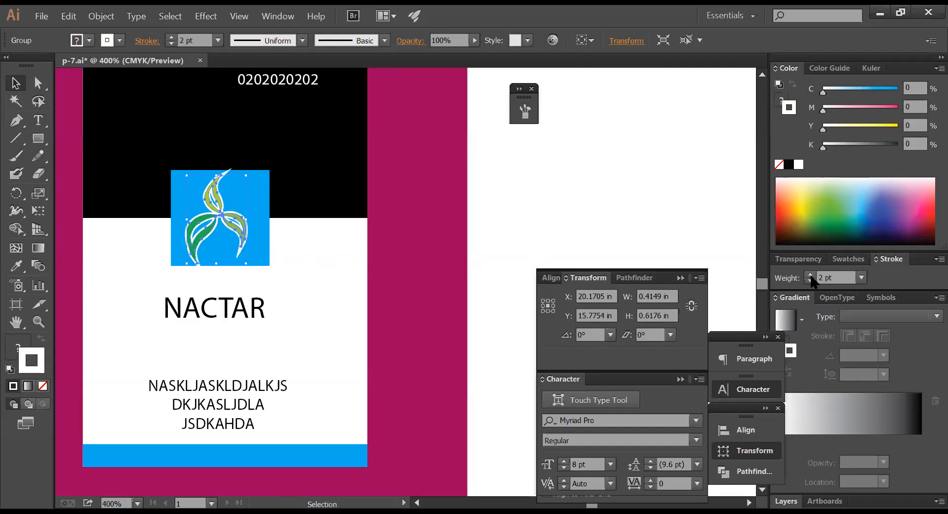
left_click(810, 275)
left_click(810, 281)
left_click(811, 281)
left_click(810, 275)
- Enlarge the blue logo square around its centre
left_click(596, 206)
left_click(351, 239, "ctrl+alt")
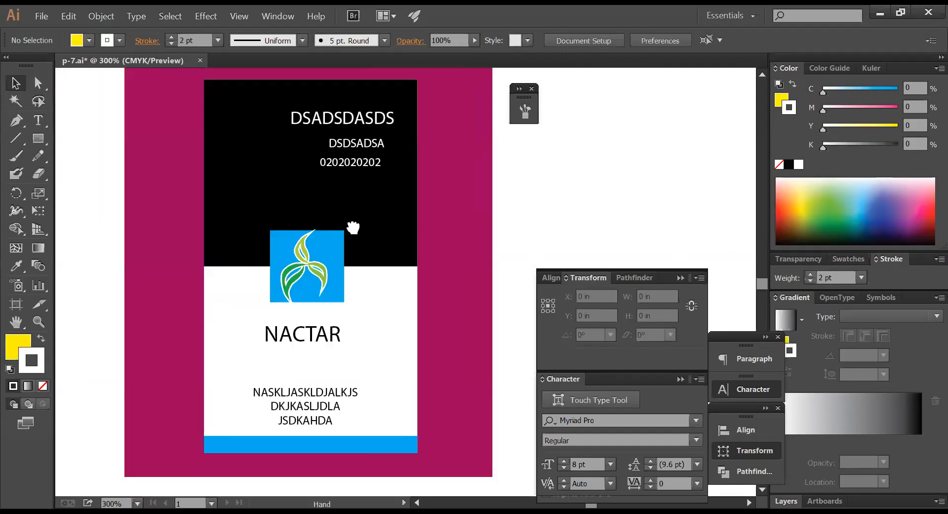
left_click_drag(353, 227, 375, 192)
left_click(369, 194)
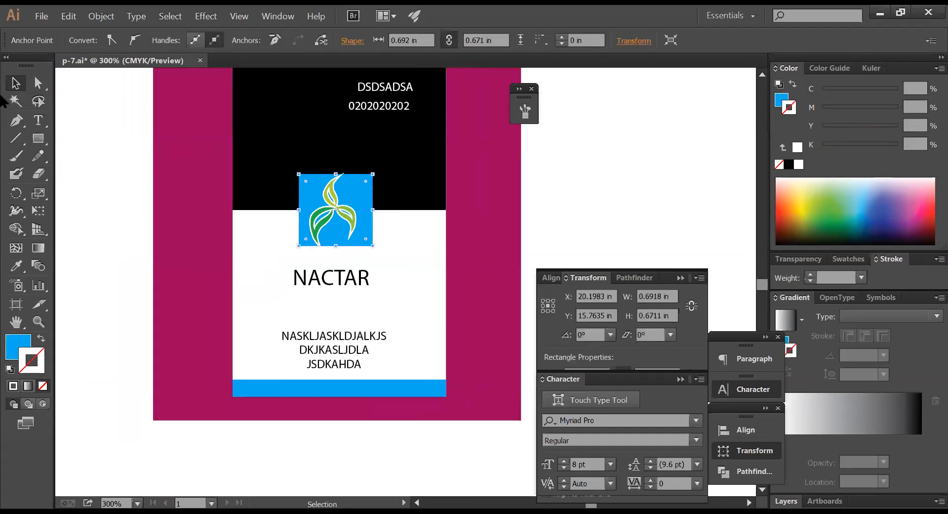
left_click_drag(374, 172, 381, 165)
left_click(573, 159)
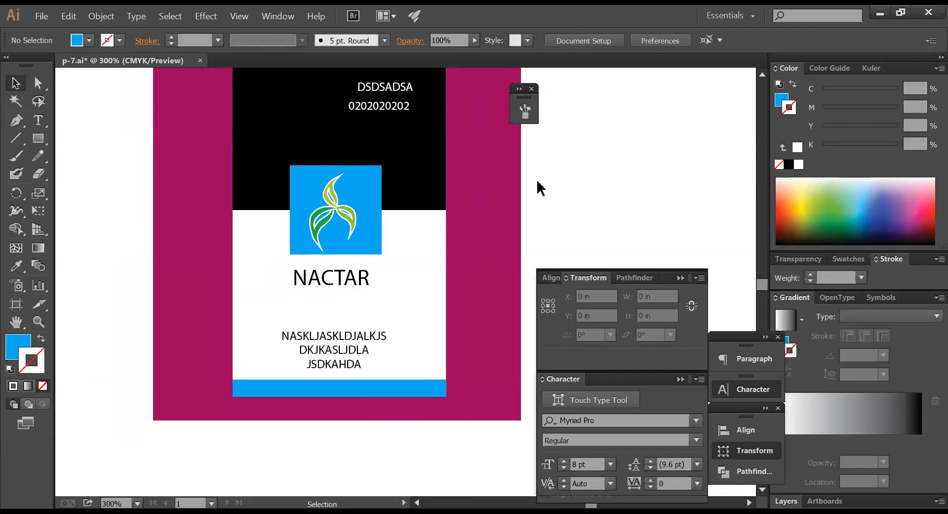
- Remove the white leaf artwork and paste the green leaf group back in place
left_click(345, 209)
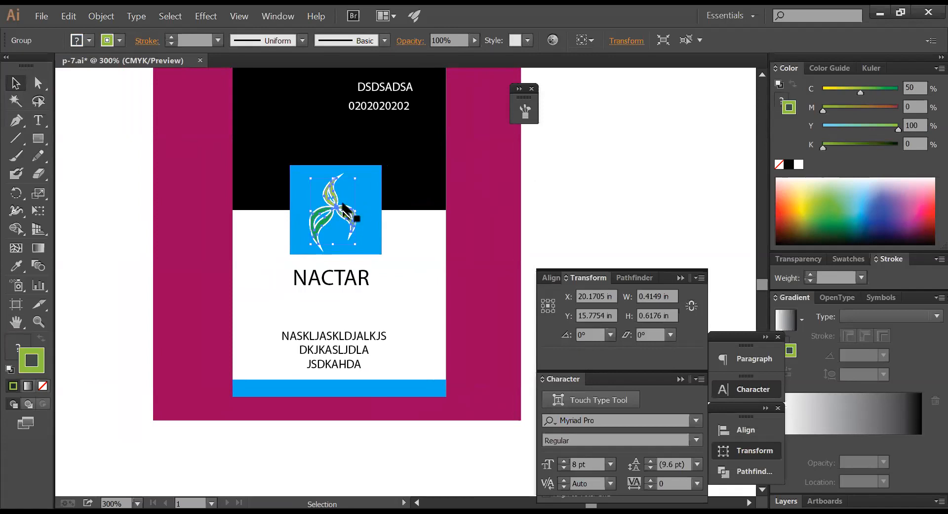
key("ctrl+x")
left_click(328, 212, "ctrl")
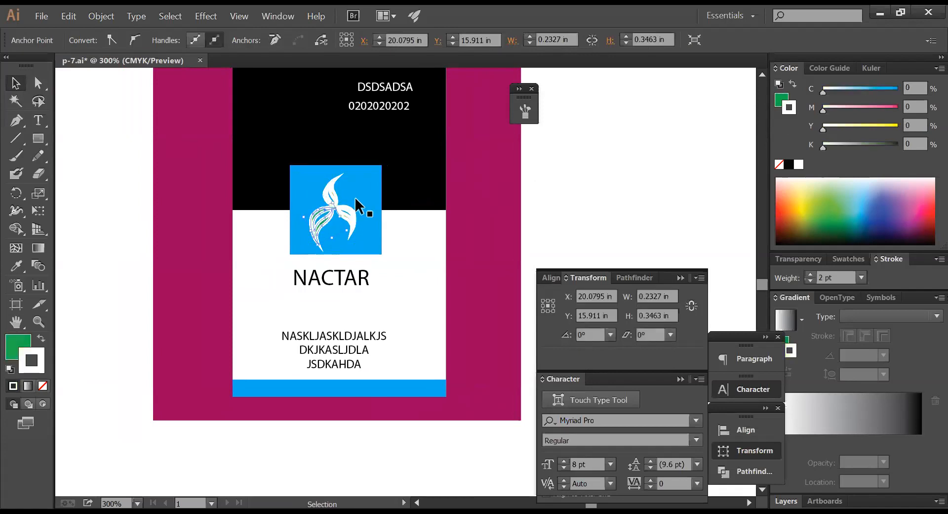
key("Delete")
left_click(341, 209)
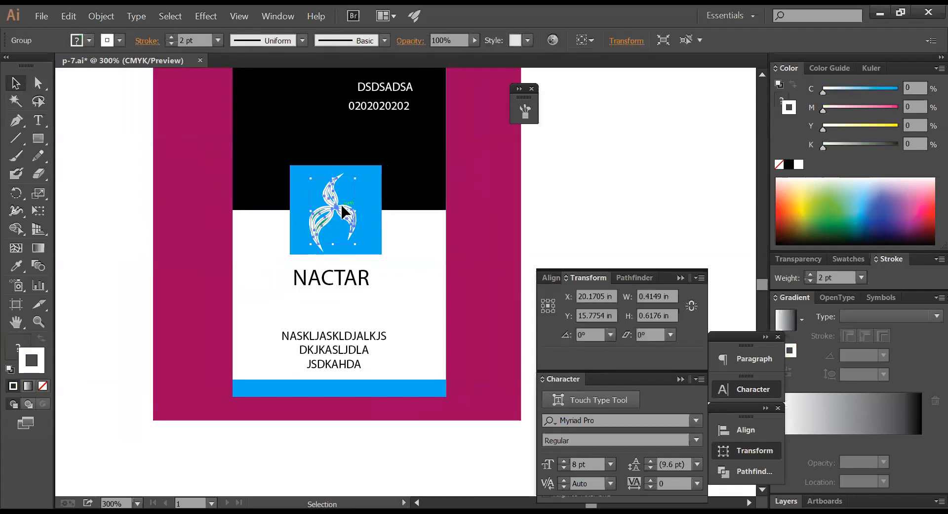
key("ctrl+x")
key("ctrl+f")
left_click(563, 198)
- Give the leaf group a white outline, trying 4 pt before settling on 2 pt
left_click(336, 213)
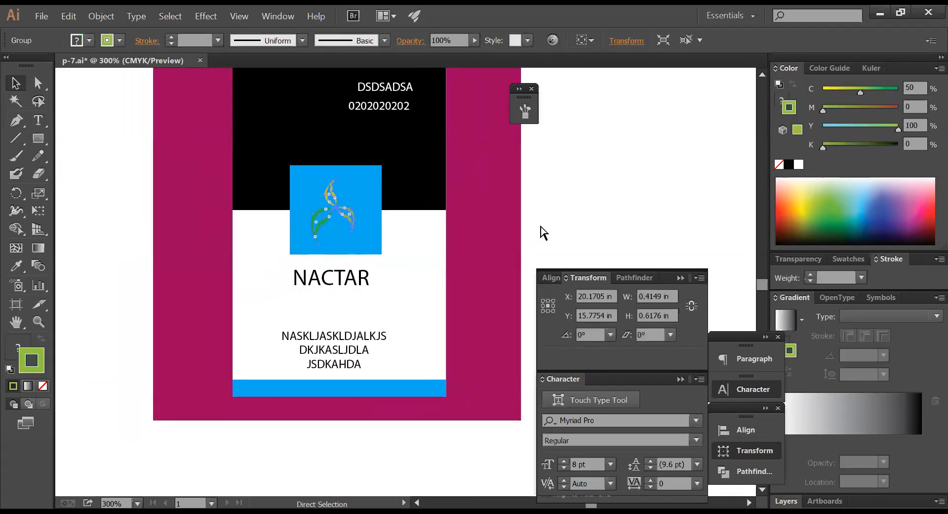
key("v")
left_click(828, 278)
type("4")
key("Return")
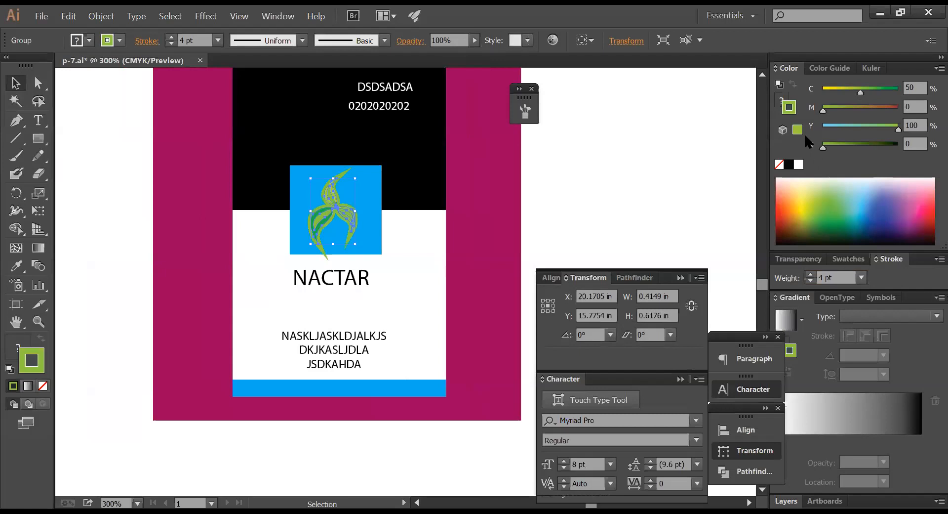
left_click(798, 165)
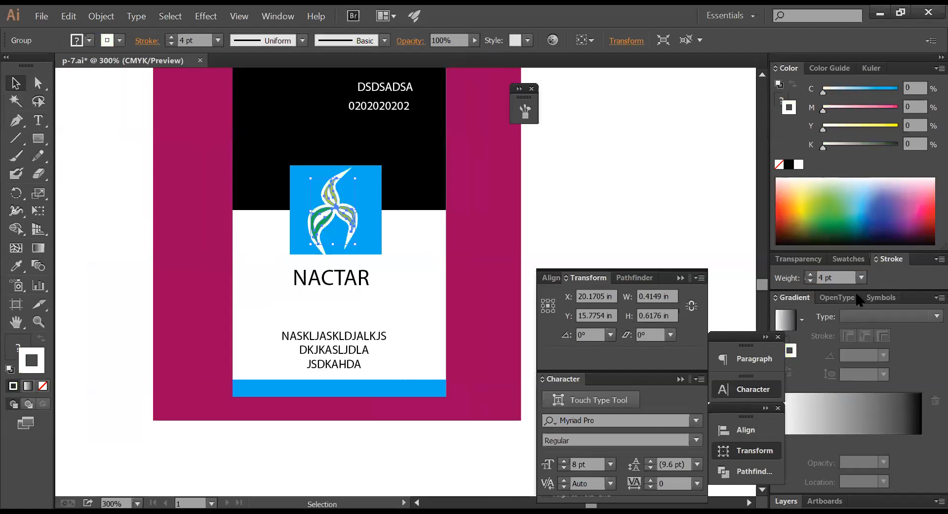
left_click(810, 281)
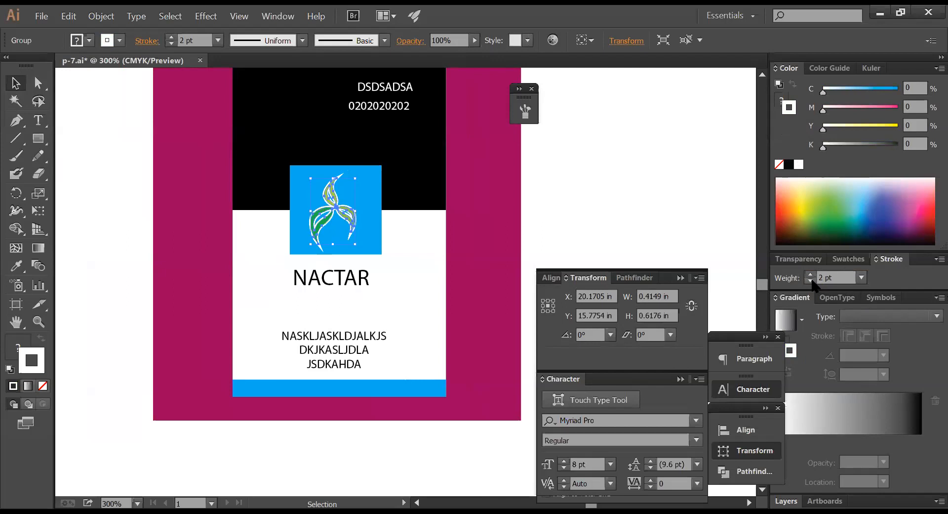
left_click(810, 281)
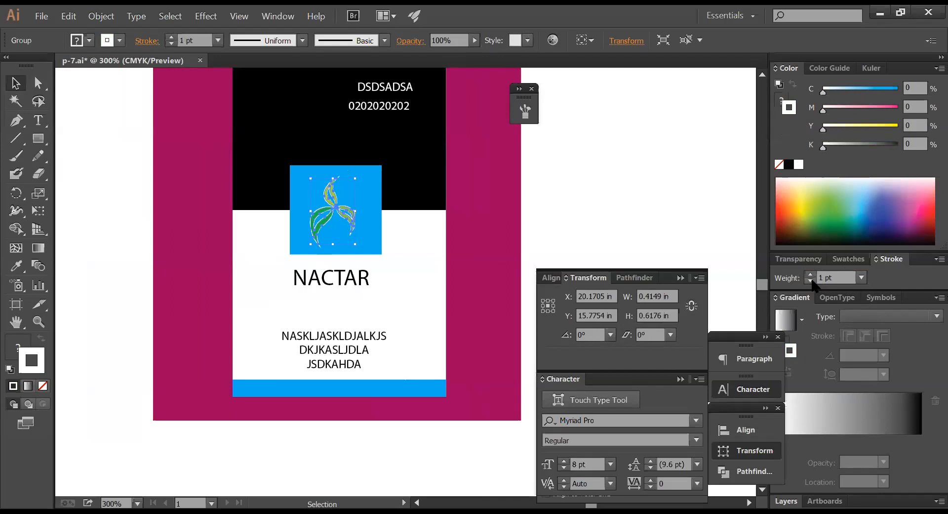
left_click(812, 275)
left_click(610, 177)
- Copy the NACTAR title onto the blank canvas beside the card
key("space")
left_click_drag(597, 196, 366, 170)
left_click_drag(133, 164, 439, 210)
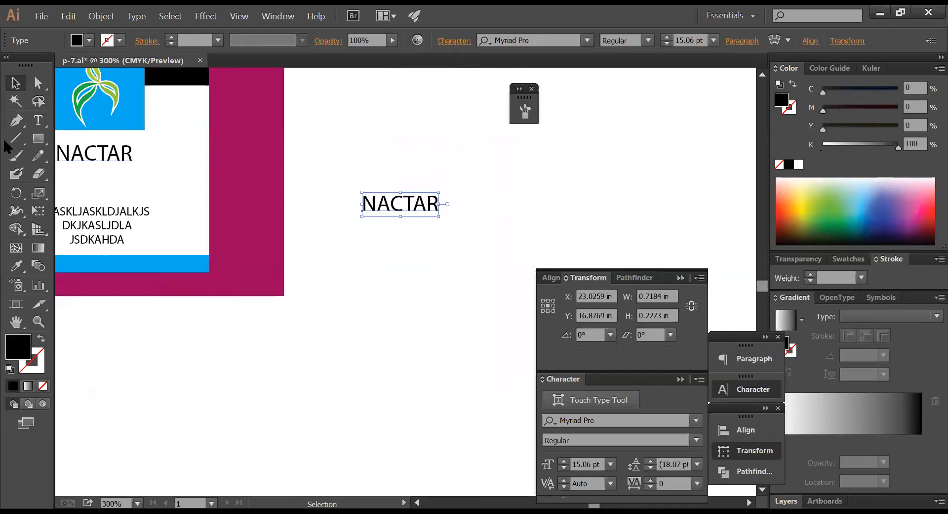
left_click(38, 138)
left_click_drag(348, 166, 612, 271)
key("ctrl+z")
- Enlarge the NACTAR copy to 32.52 pt and colour it red (M100 Y100)
left_click_drag(439, 216, 458, 249)
left_click_drag(850, 124, 817, 140)
left_click_drag(823, 110, 924, 112)
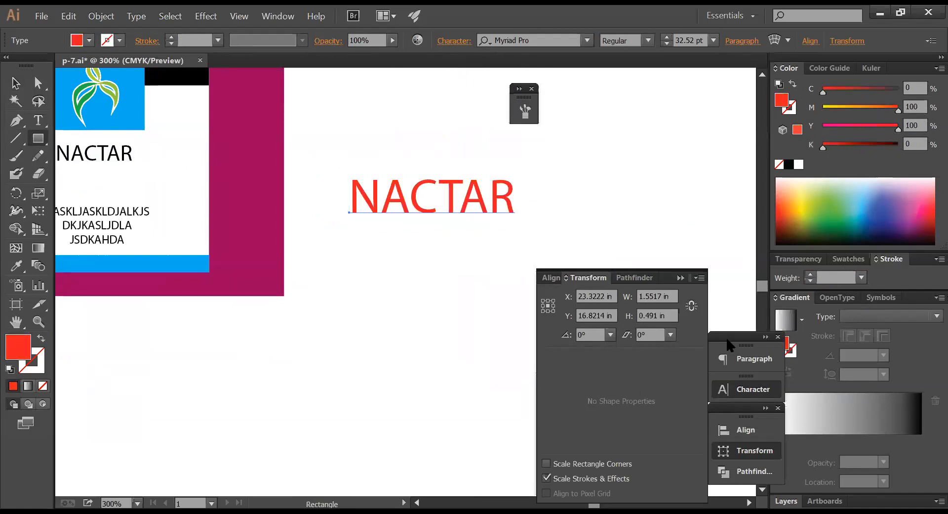
- Make the NACTAR text bold
left_click(738, 389)
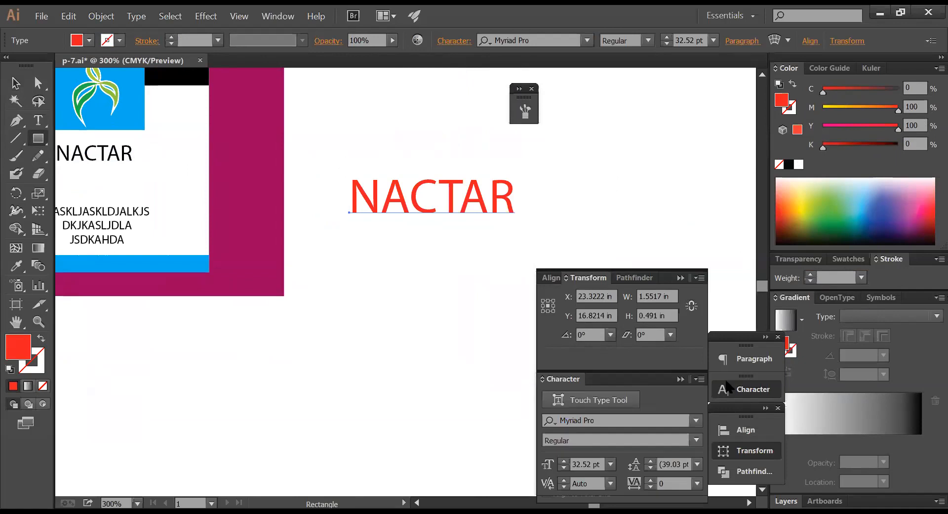
left_click(695, 438)
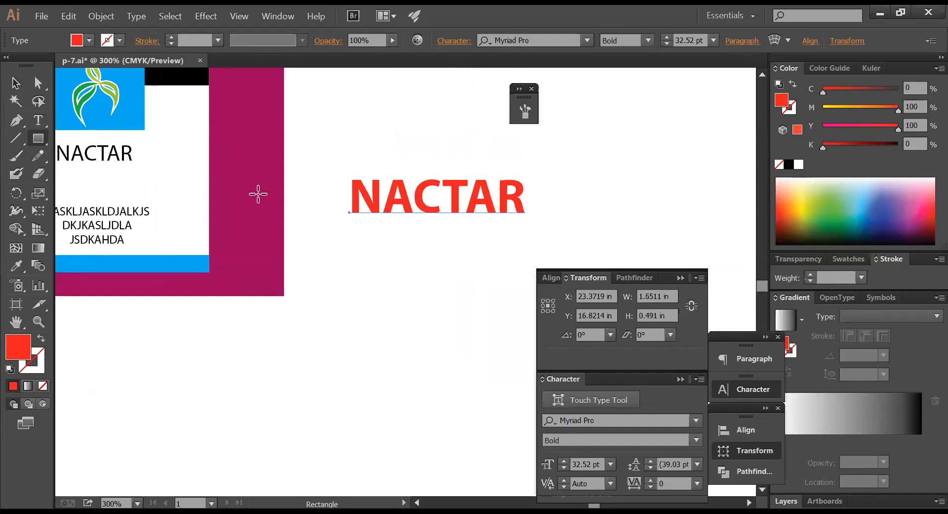
left_click(16, 83)
left_click(351, 242)
left_click(406, 219)
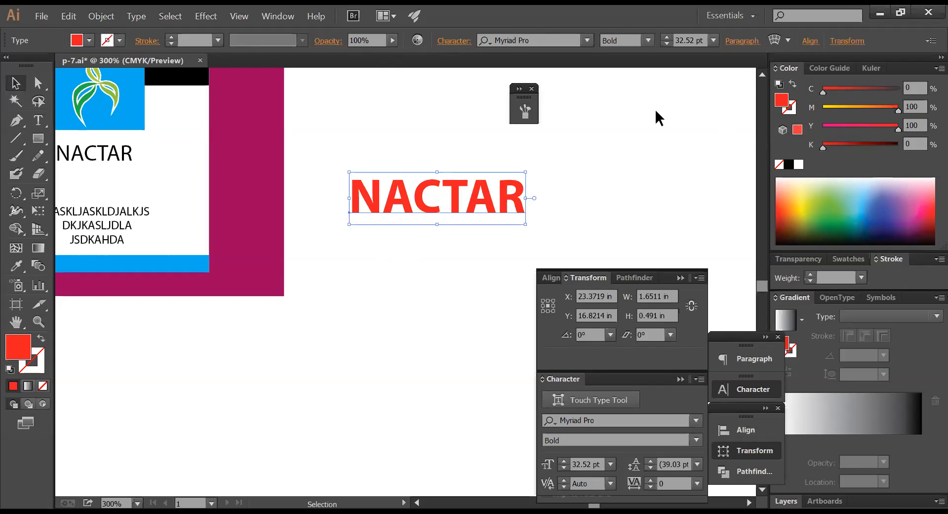
- Move the NACTAR text slightly up
left_click(606, 168)
left_click_drag(509, 197, 500, 184)
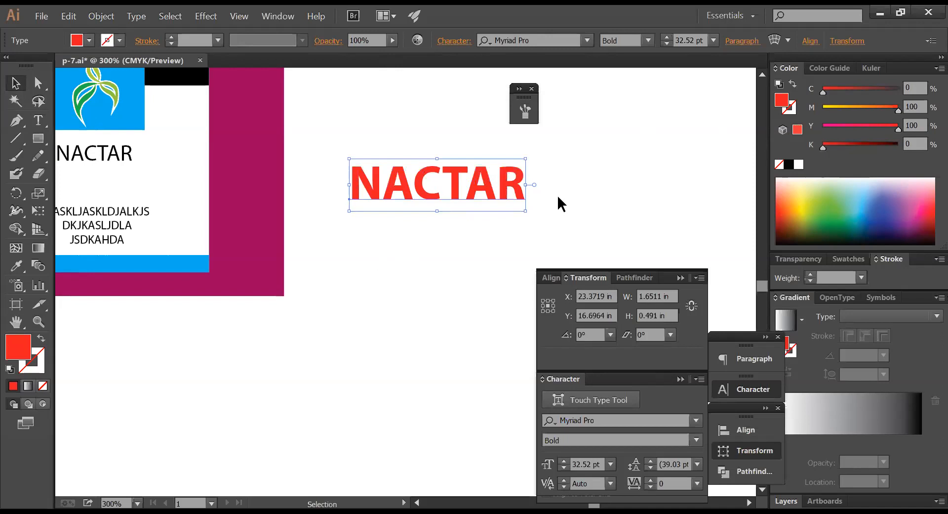
left_click(590, 201)
left_click(506, 184)
- Paste a black copy behind the red NACTAR and offset it as a shadow
key("a")
key("v")
left_click(791, 169)
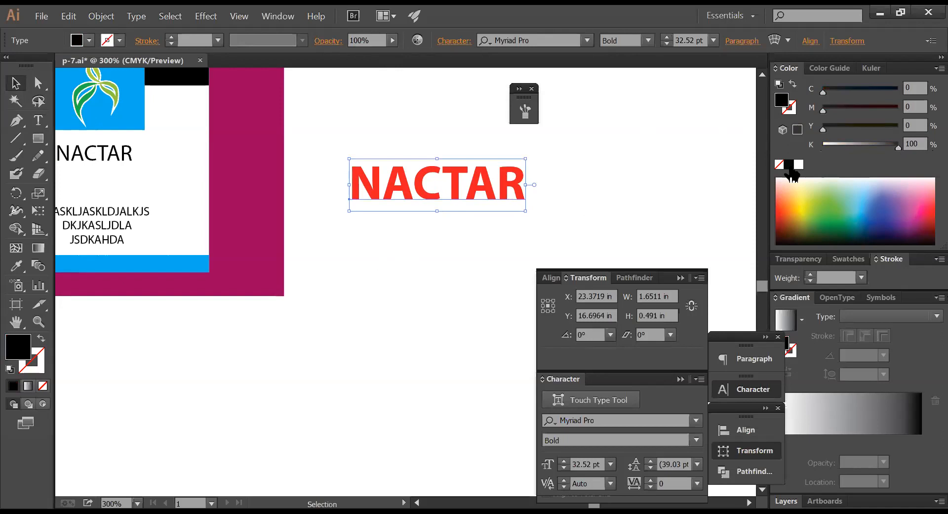
key("Right")
key("Right")
key("Down")
key("Down")
key("Right")
key("Up")
key("Down")
key("Up")
key("Up")
key("Left")
key("Left")
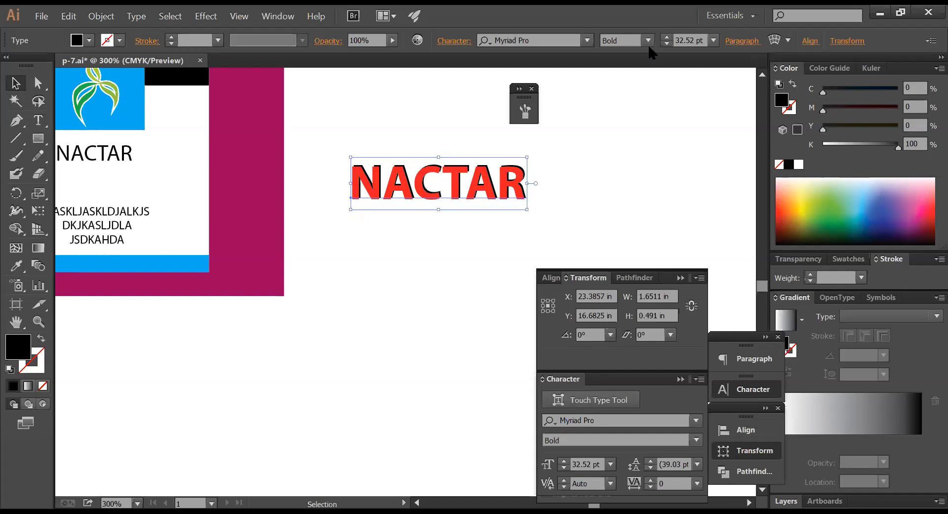
left_click(610, 206)
- Delete the black shadow copy, keeping only the red NACTAR in place
left_click_drag(597, 207, 457, 164)
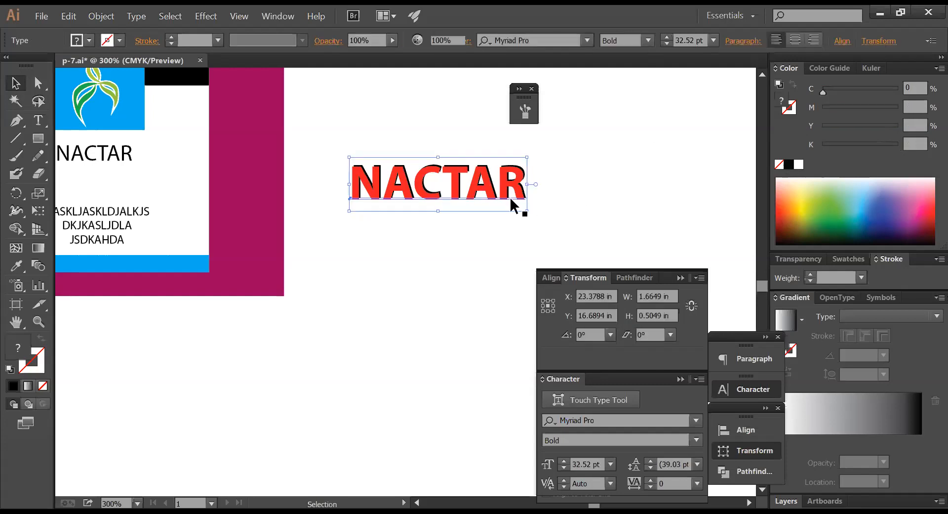
left_click(496, 194)
key("Delete")
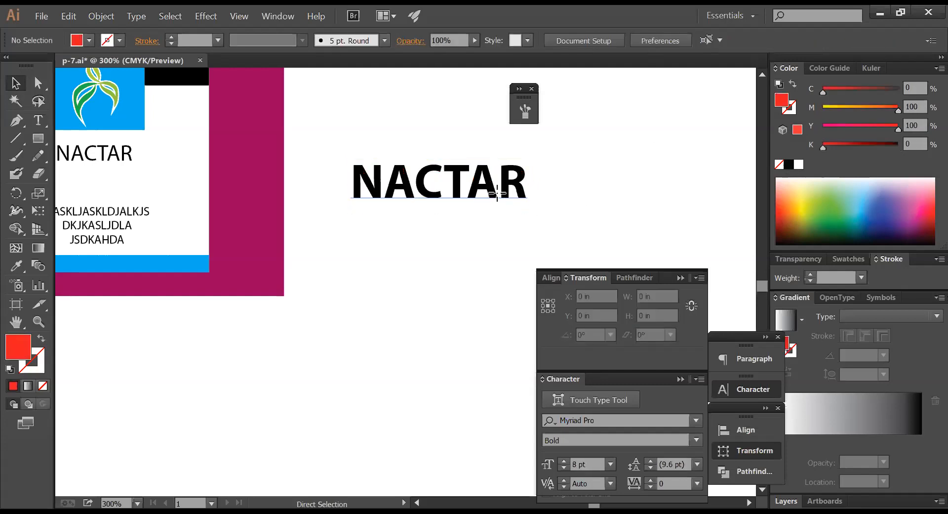
left_click(496, 196)
key("Delete")
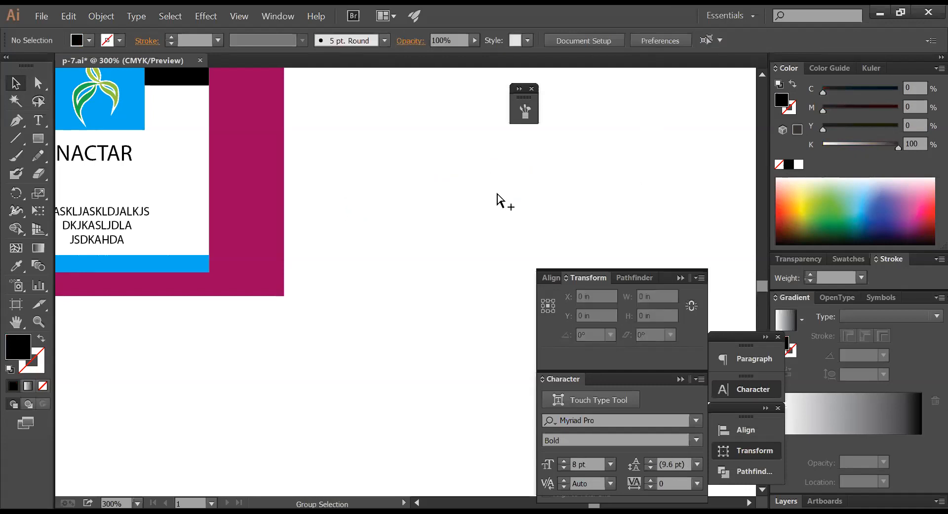
key("ctrl+f")
left_click(605, 213, "ctrl")
left_click(493, 201)
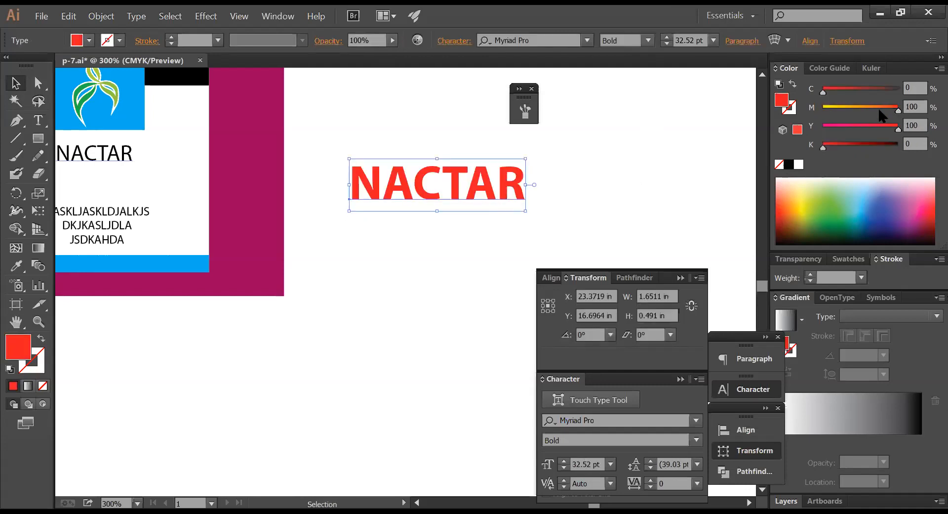
- Turn the NACTAR yellow and place an offset black copy behind it as a shadow
left_click_drag(868, 106, 820, 107)
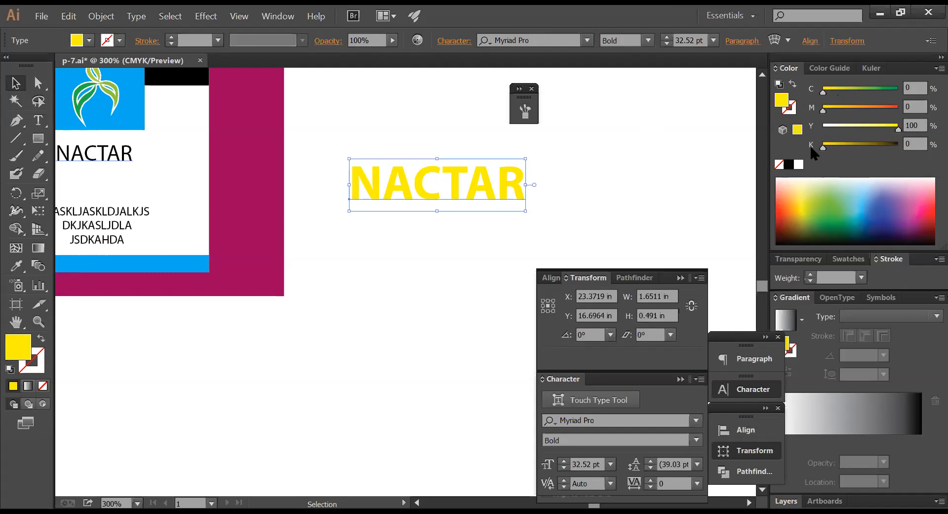
left_click(562, 179)
left_click(508, 188)
key("a")
key("v")
left_click(788, 165)
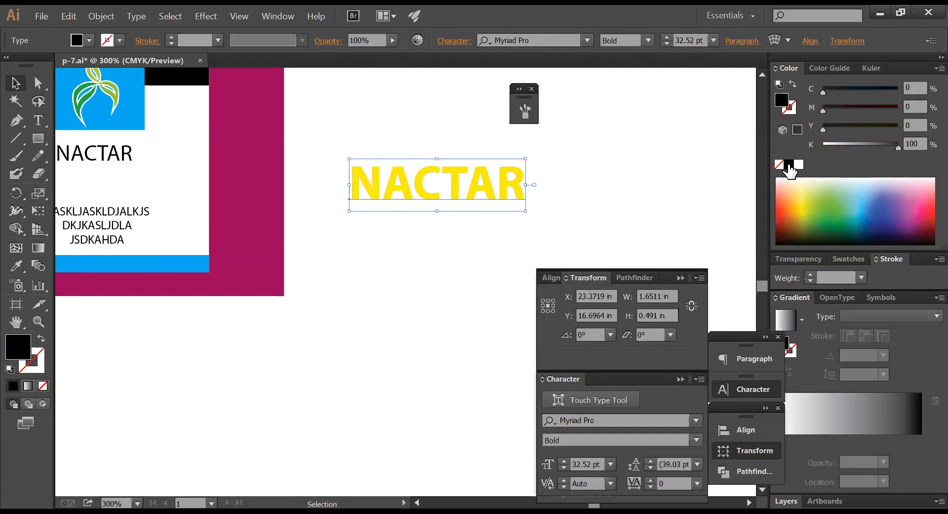
key("Right")
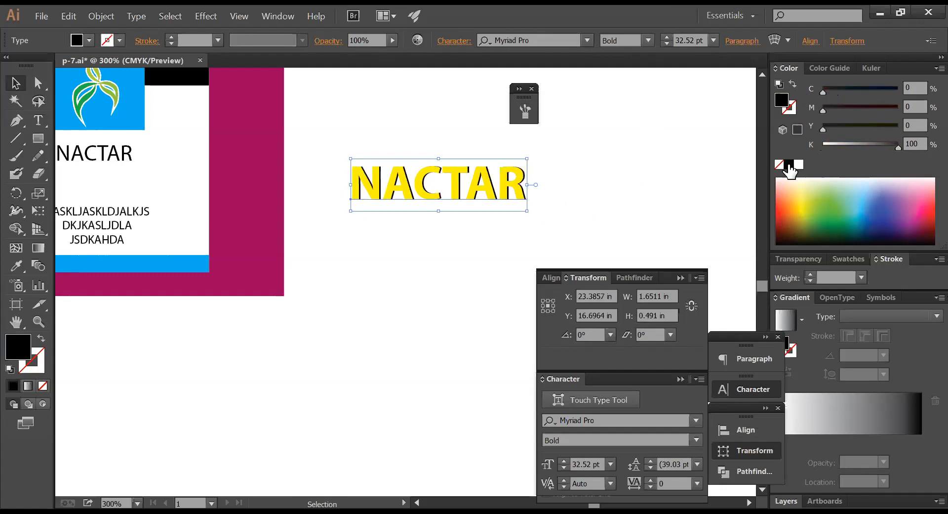
key("Down")
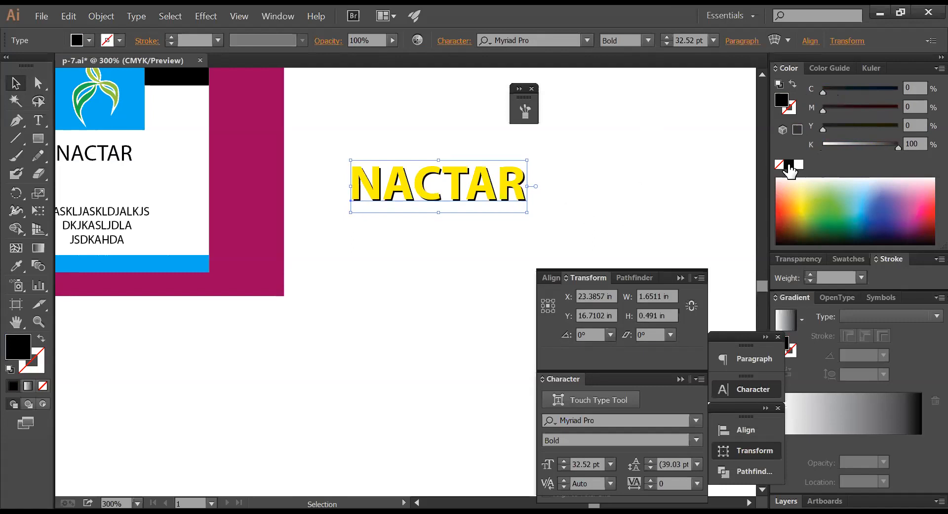
left_click_drag(481, 201, 473, 143)
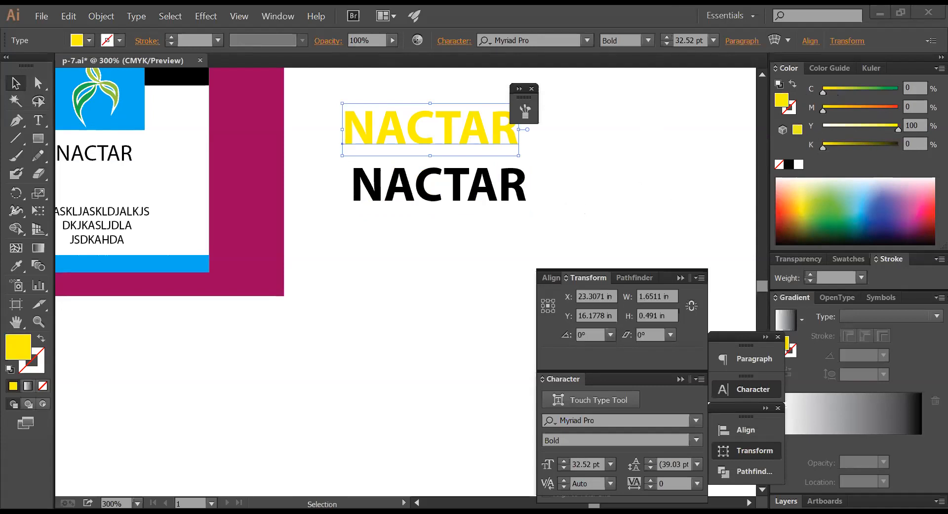
- Drag a yellow NACTAR copy below the title
left_click(442, 250)
left_click_drag(398, 131, 395, 262)
left_click(426, 303)
left_click(418, 265)
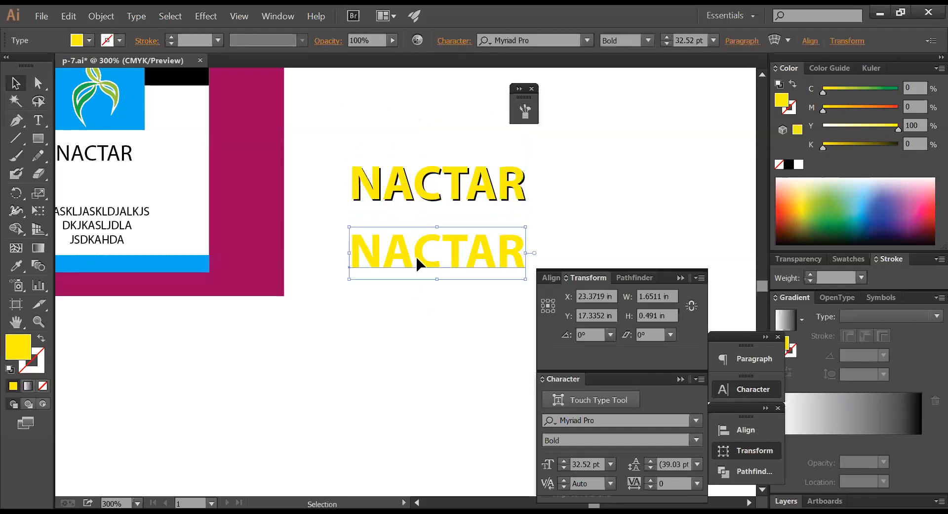
- Nudge the upper yellow NACTAR left to settle its shadow offset, then select the black copy
left_click(430, 200)
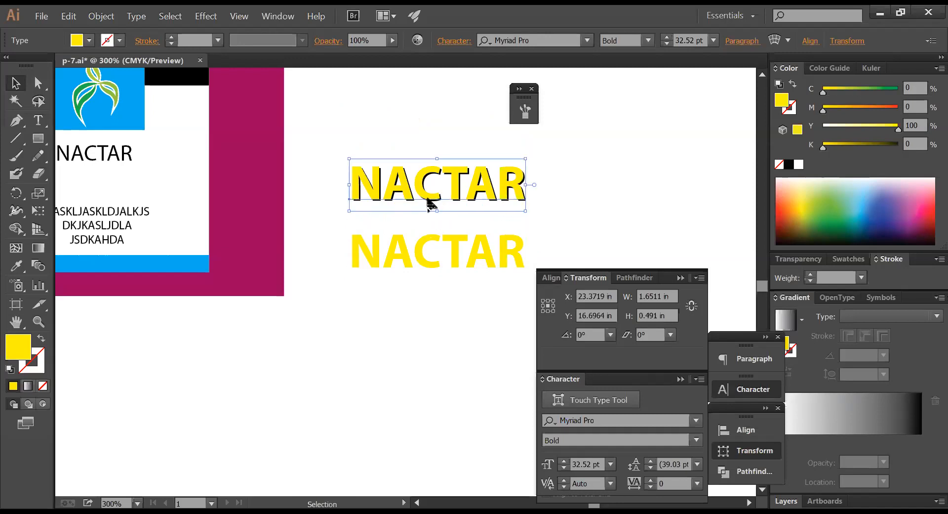
key("Left")
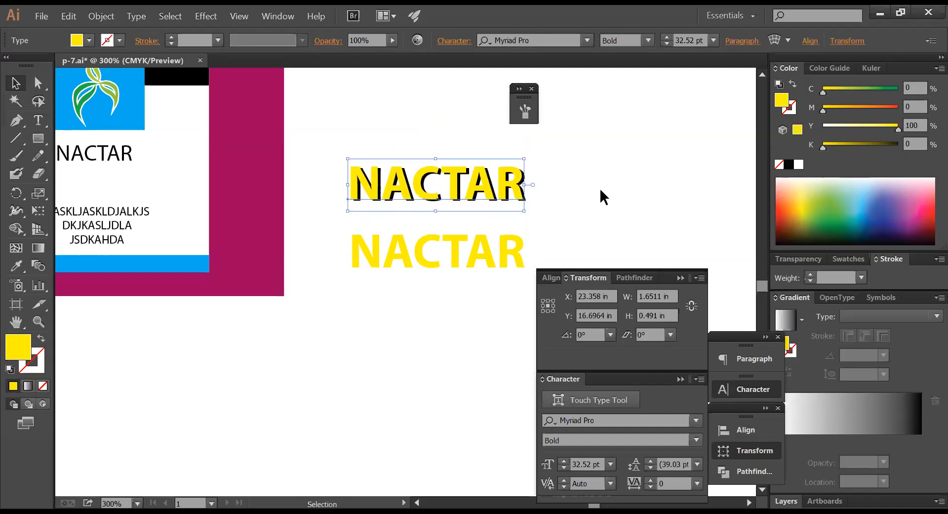
key("Left")
key("Left")
key("Left")
key("Right")
key("Right")
key("Right")
key("Right")
key("Right")
key("Right")
key("Left")
key("Left")
key("Left")
left_click(584, 197)
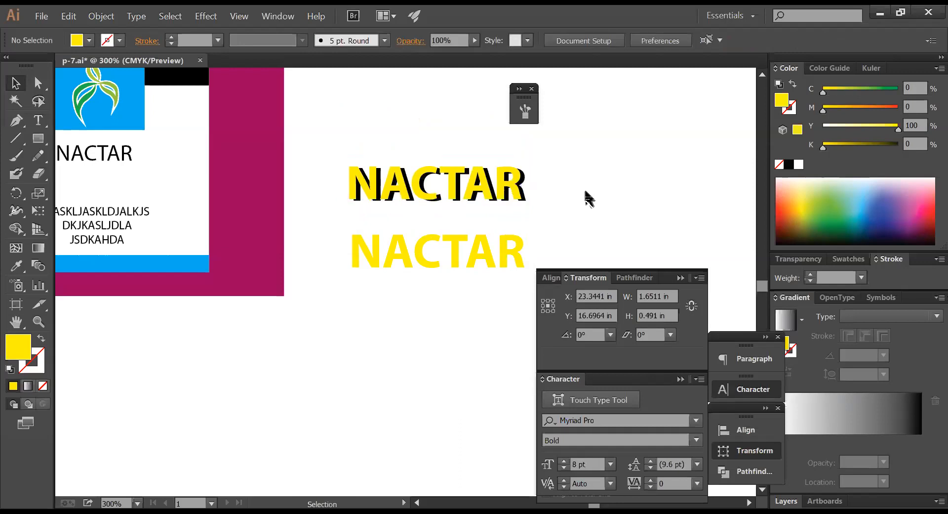
left_click(491, 204)
key("a")
key("v")
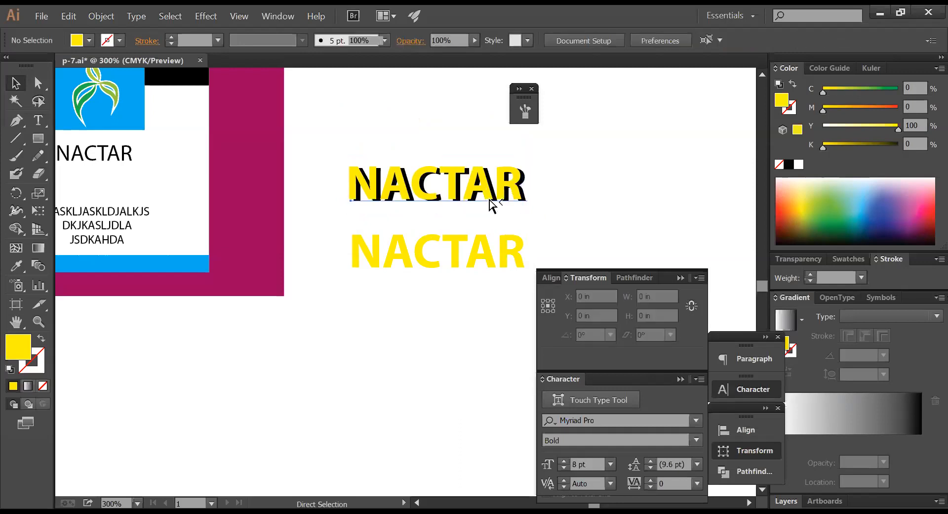
left_click(491, 204)
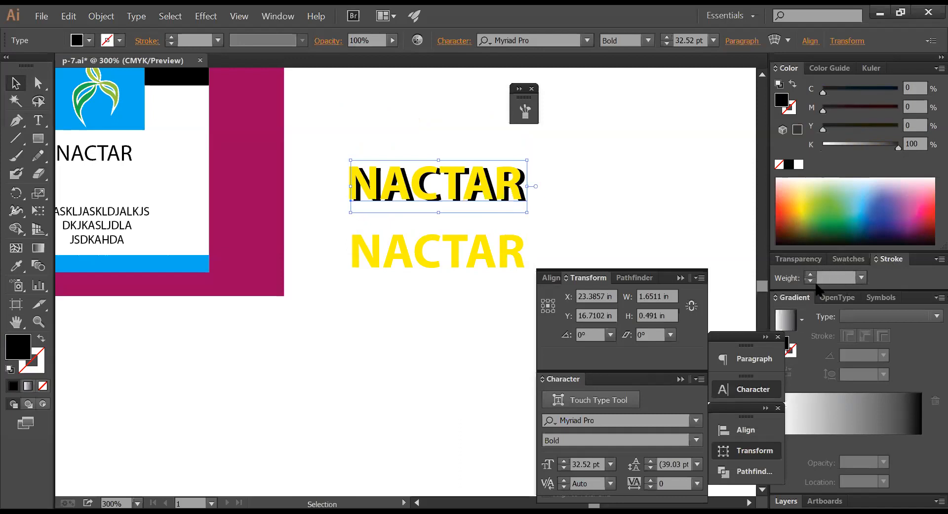
- Give the black NACTAR copy an 8 pt black stroke
left_click(811, 275)
left_click(811, 275)
left_click(812, 275)
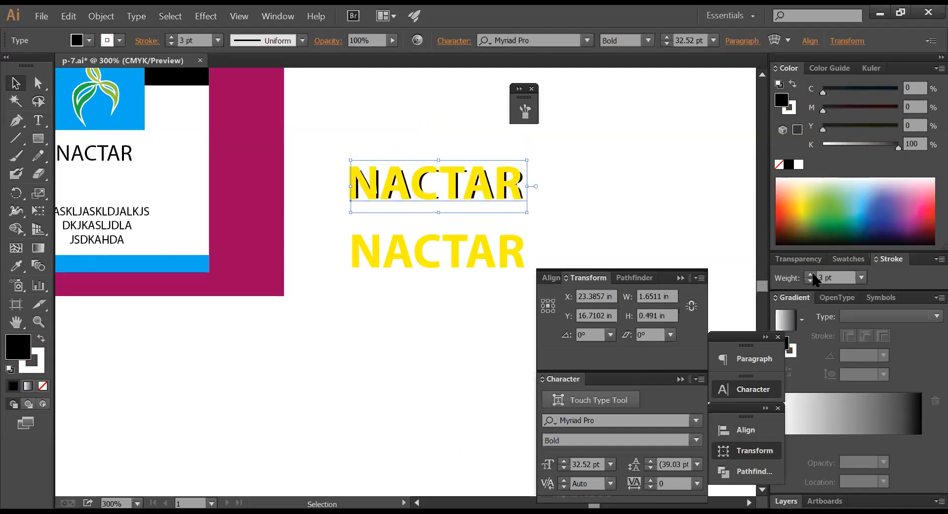
left_click(810, 280)
left_click(810, 280)
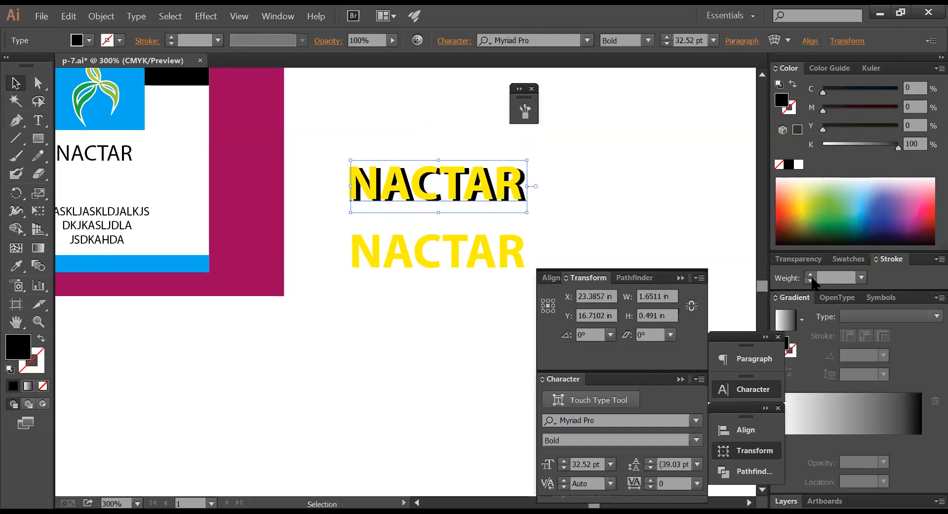
left_click(810, 275)
left_click(810, 275)
left_click(810, 275)
left_click(810, 276)
left_click(811, 275)
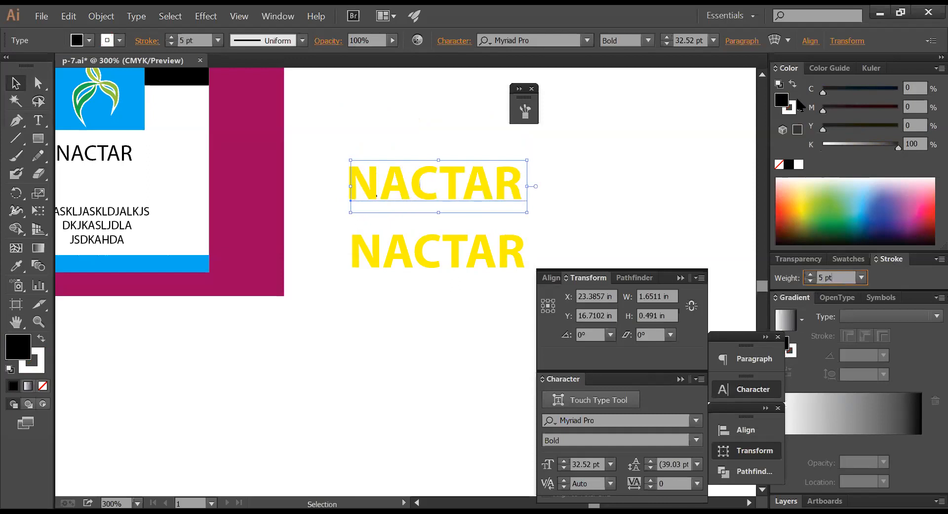
left_click(792, 114)
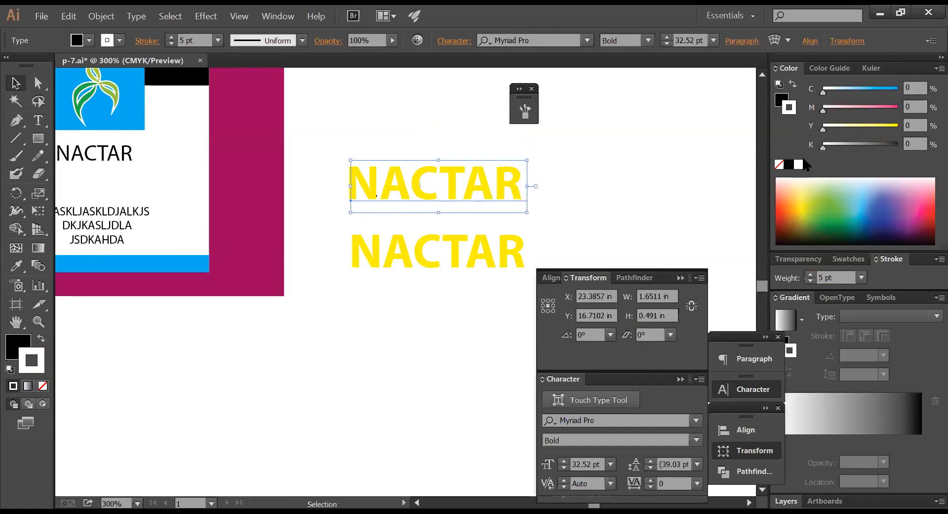
left_click(789, 165)
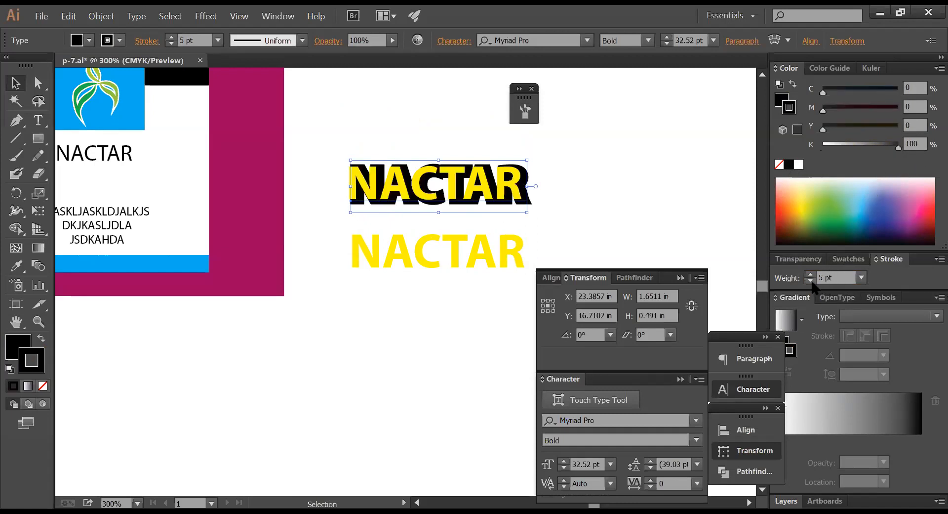
left_click(810, 275)
left_click(810, 274)
left_click(810, 274)
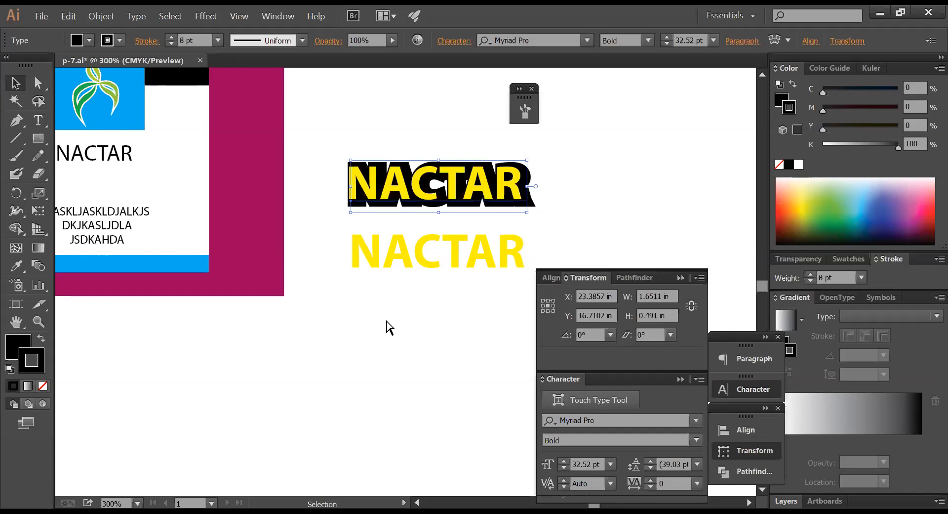
left_click(390, 323)
- Duplicate the NACTAR lower on the artboard
left_click(443, 309, "ctrl+alt")
left_click(443, 309, "ctrl+alt")
left_click_drag(426, 312, 476, 258)
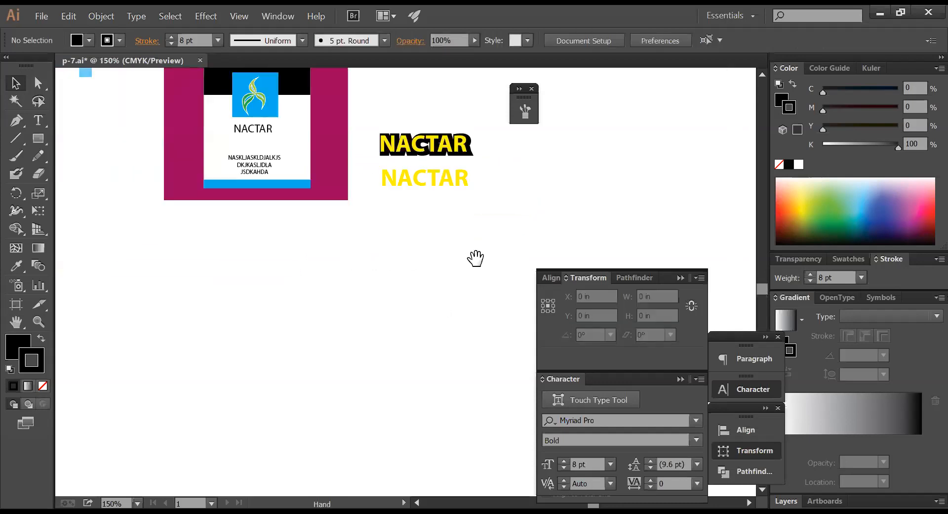
left_click_drag(417, 148, 395, 299)
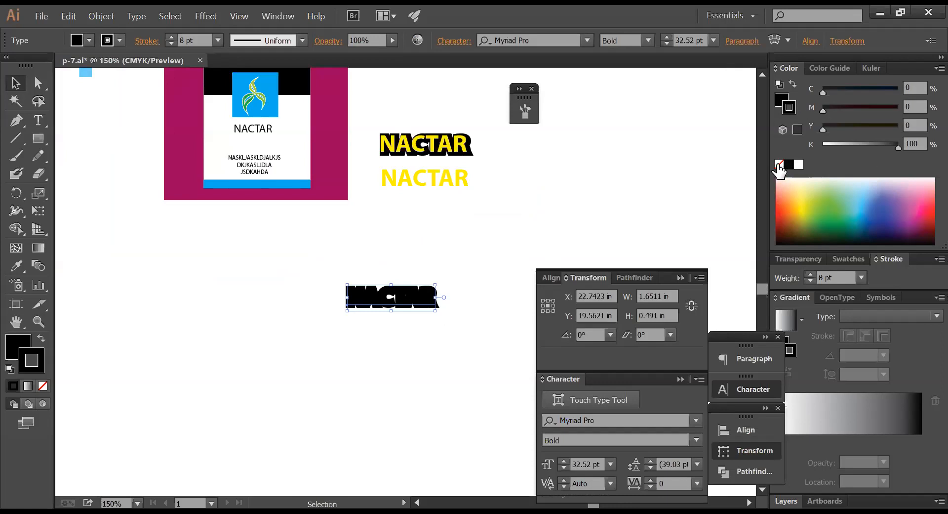
- Remove the copy's outline and cut N and A into separate text objects side by side
left_click(779, 164)
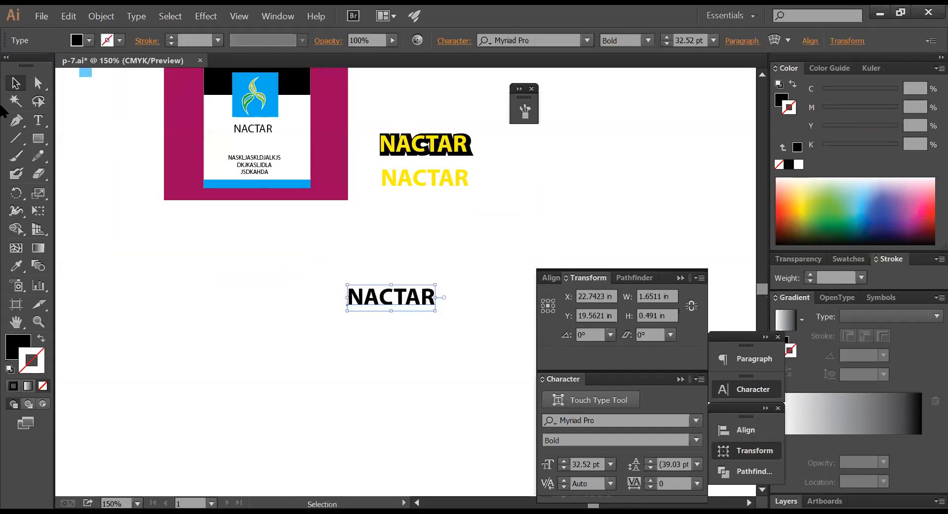
triple_click(373, 300)
left_click(360, 295)
left_click_drag(360, 295, 348, 296)
key("ctrl+x")
left_click(373, 235)
key("ctrl+v")
left_click(355, 295)
left_click_drag(362, 296, 331, 319)
key("ctrl+x")
left_click(422, 262, "ctrl")
key("ctrl+v")
left_click_drag(398, 279, 442, 279)
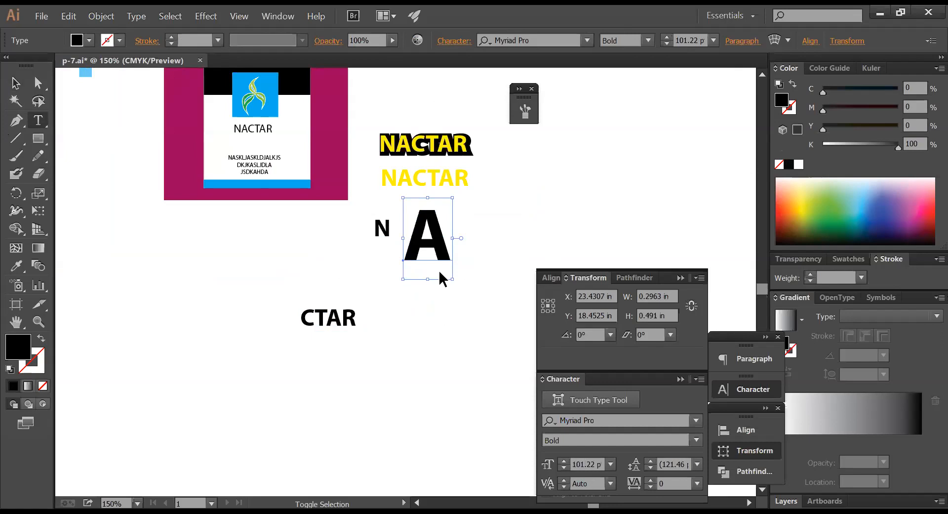
- Enlarge the N and colour it red with magenta and yellow, no black
left_click(382, 229)
left_click_drag(391, 239, 443, 262)
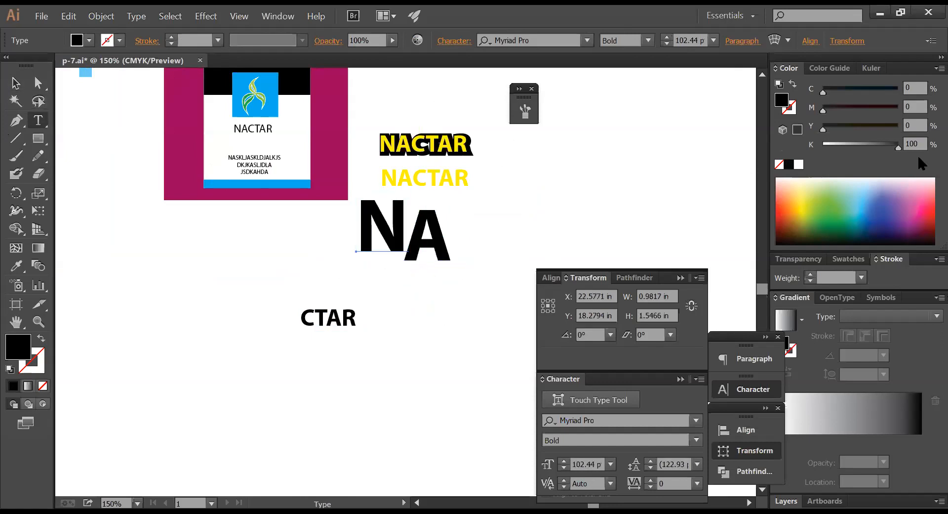
left_click_drag(876, 109, 895, 110)
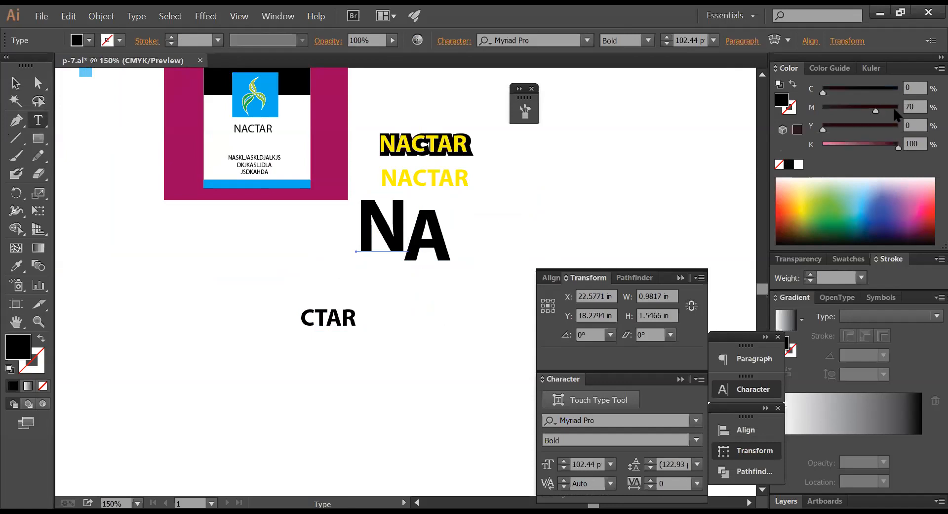
left_click_drag(858, 147, 822, 147)
left_click(877, 128)
- Colour the A blue by adding cyan and removing black
left_click(437, 251, "ctrl")
left_click_drag(878, 91, 903, 88)
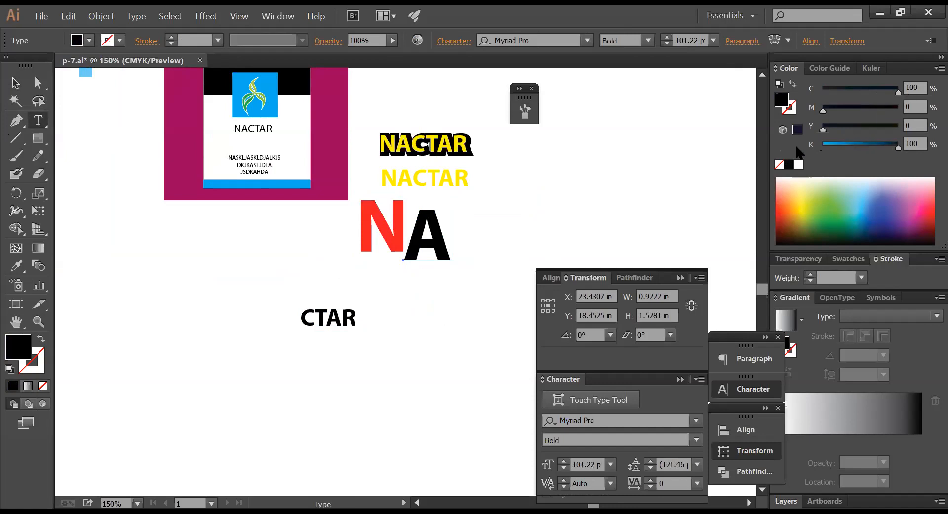
left_click(18, 82)
left_click(389, 295)
left_click_drag(474, 296, 390, 238)
key("ctrl")
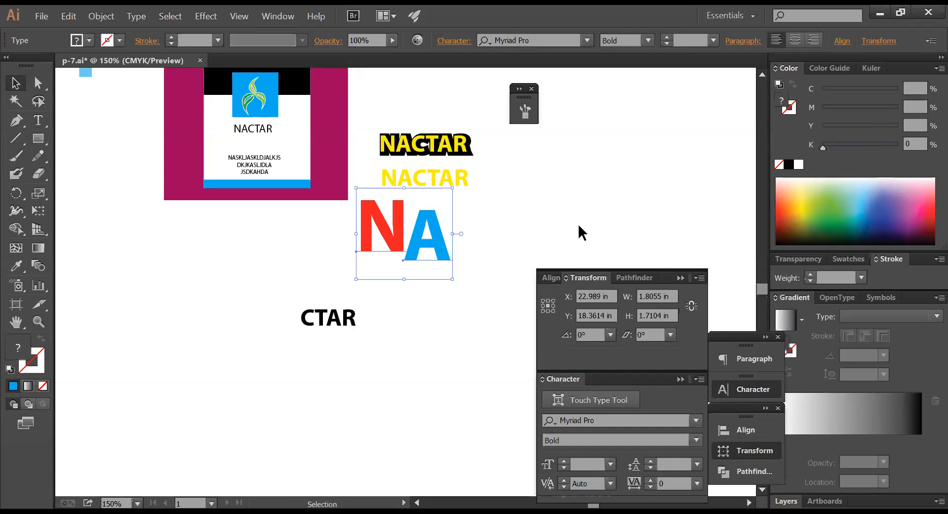
left_click(472, 227)
left_click(387, 229)
key("ctrl")
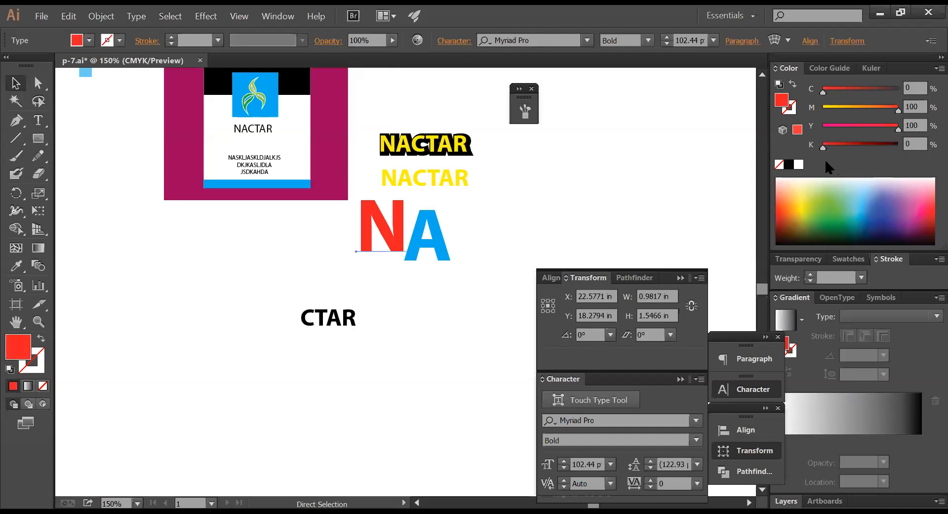
- Give the red N a blue outline colour
left_click(790, 110)
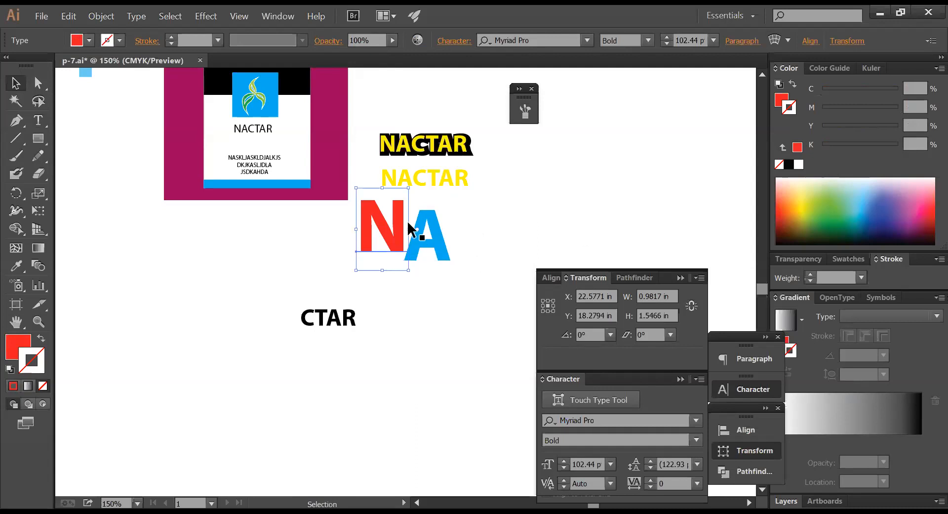
left_click_drag(857, 90, 925, 88)
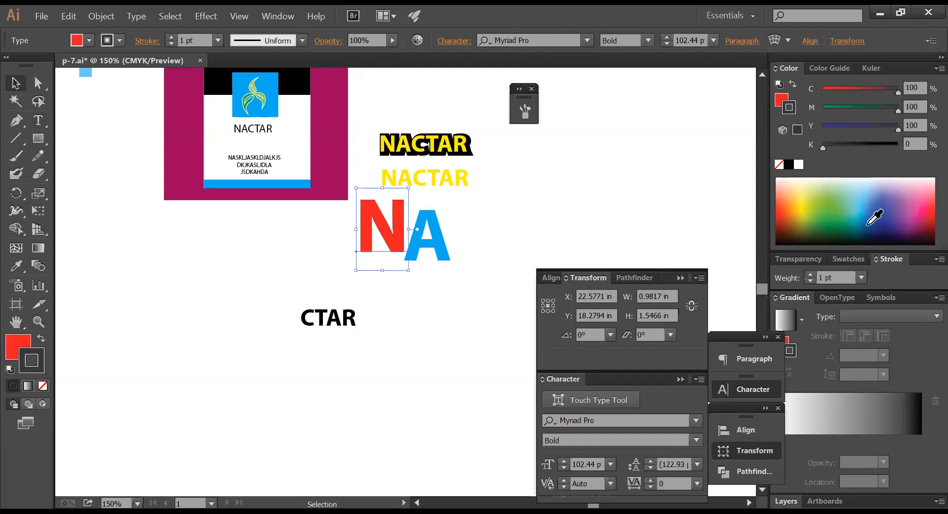
left_click_drag(855, 127, 780, 122)
left_click(783, 127)
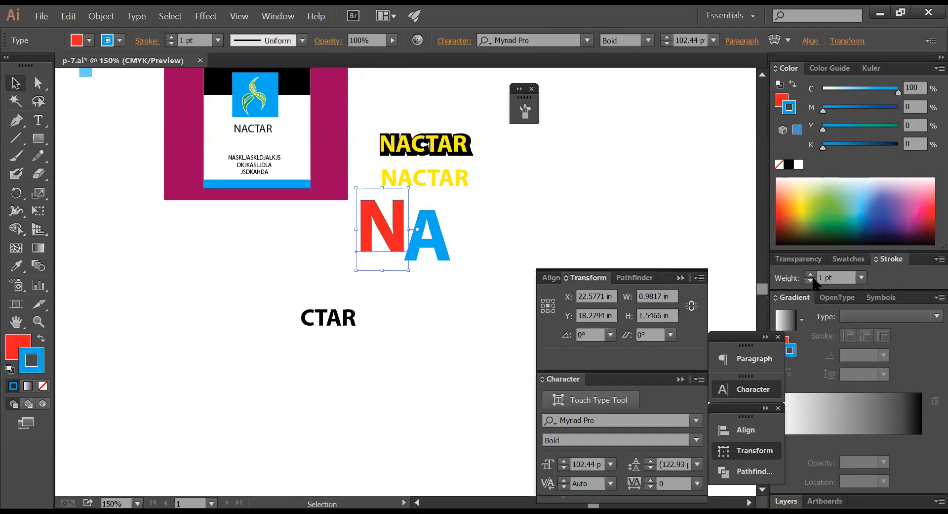
- Set the N's outline weight to 60 pt, then reduce it to about 32 pt
left_click(811, 274)
left_click(811, 275)
left_click(811, 275)
left_click(811, 274)
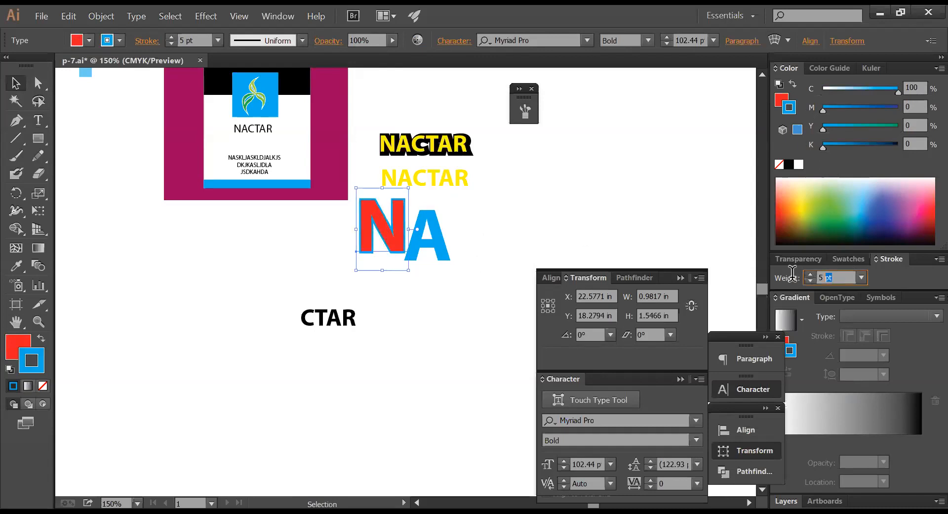
type("60")
key("Return")
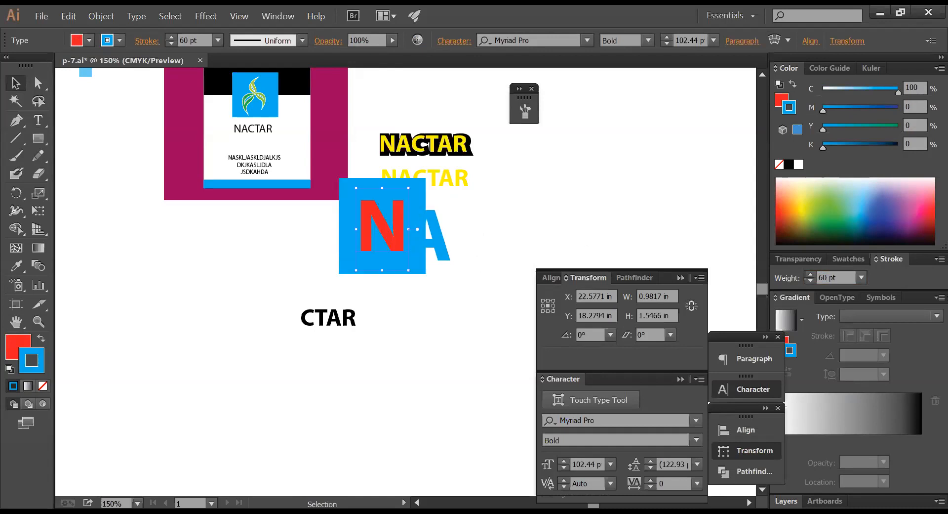
left_click(811, 280)
left_click(811, 281)
left_click(811, 281)
left_click(810, 280)
left_click(811, 280)
left_click(810, 281)
left_click(811, 281)
left_click(810, 281)
left_click(810, 280)
left_click(810, 281)
left_click(810, 281)
left_click(810, 281)
left_click(810, 280)
left_click(811, 281)
left_click(811, 280)
left_click(811, 280)
left_click(811, 281)
left_click(811, 280)
left_click(810, 280)
left_click(811, 281)
left_click(811, 281)
left_click(810, 280)
left_click(810, 280)
left_click(810, 280)
left_click(810, 281)
left_click(810, 281)
left_click(811, 280)
left_click(811, 280)
left_click(810, 280)
left_click(810, 281)
left_click(811, 281)
left_click(810, 280)
left_click(811, 281)
left_click(810, 281)
left_click(810, 280)
left_click(810, 281)
left_click(810, 280)
- Give the blue A a 6 pt black outline
key("a")
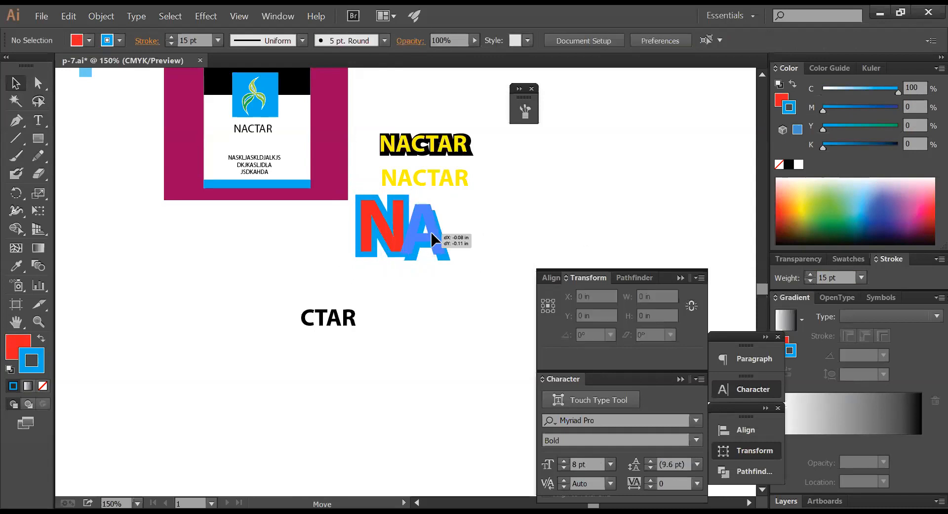
left_click(434, 237)
key("v")
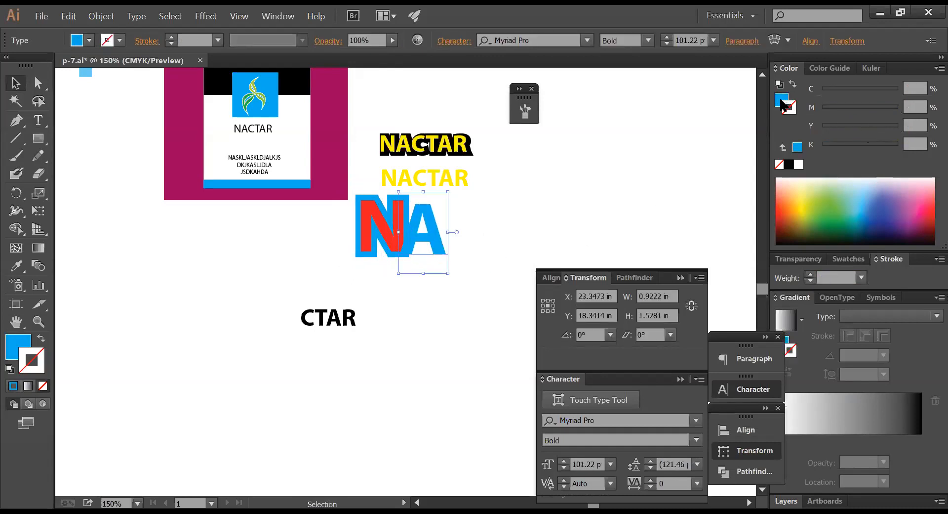
key("x")
left_click(789, 164)
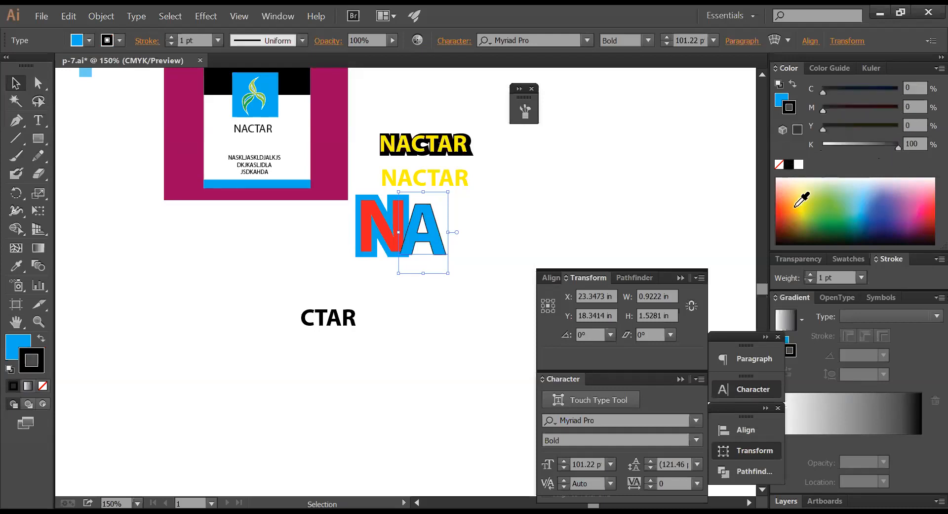
left_click(810, 274)
left_click(809, 274)
left_click(810, 274)
left_click(810, 274)
left_click(809, 274)
- Check the N, then zoom in on the overlapping N and A letters
left_click(625, 210)
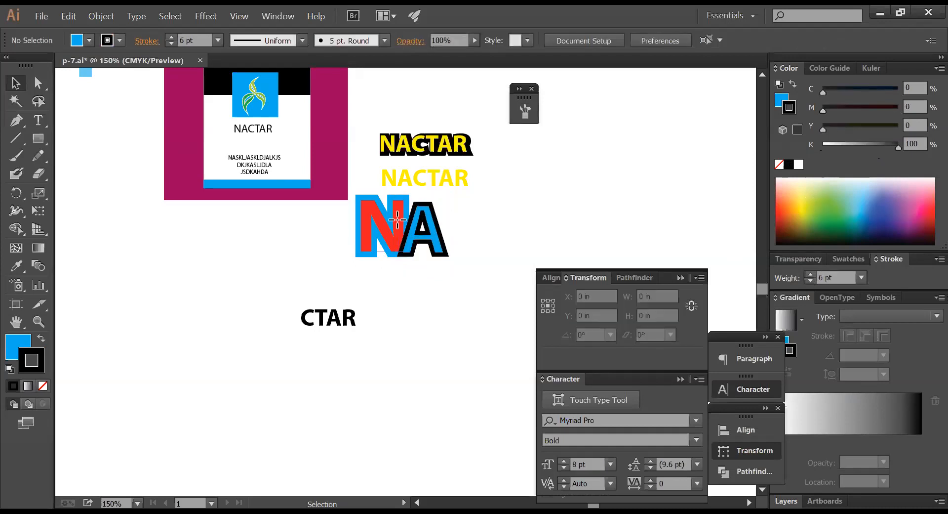
left_click(396, 217)
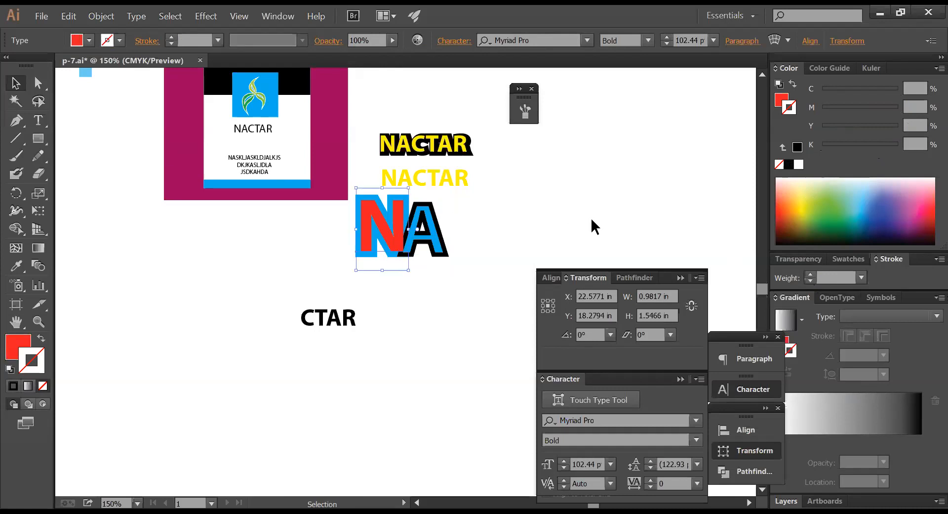
left_click(591, 219)
key("ctrl+space")
left_click_drag(316, 168, 637, 288)
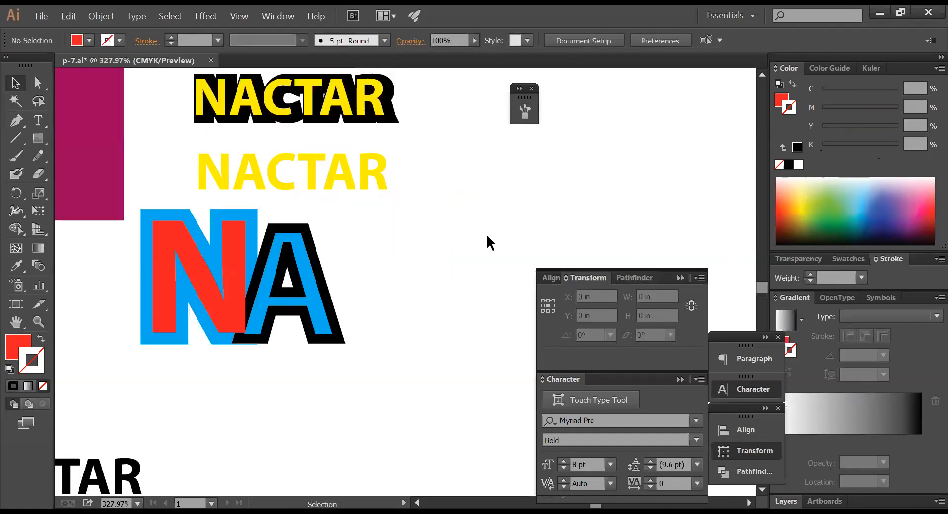
- Zoom out to the whole artboard and delete the old artwork below the banner
key("ctrl+alt+space")
left_click(423, 242)
left_click(424, 243)
left_click(424, 243)
left_click(424, 243)
left_click_drag(371, 285, 530, 199)
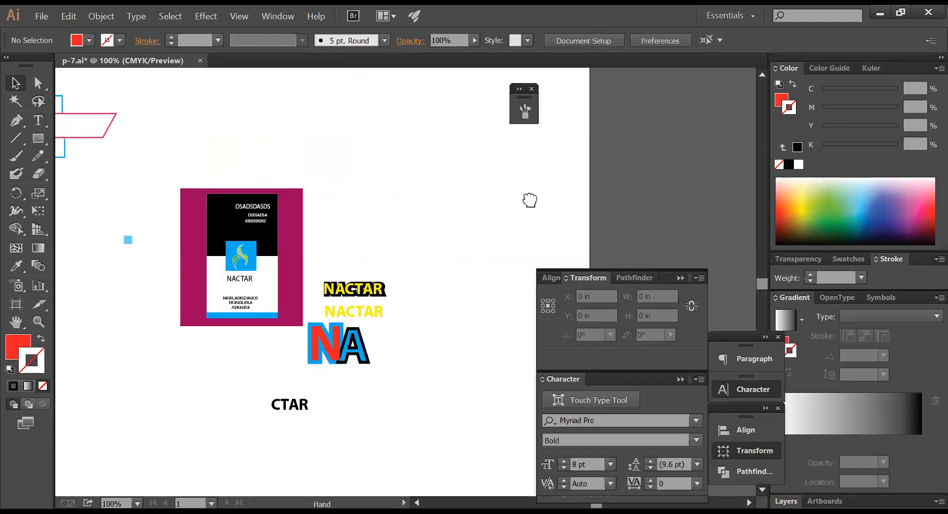
key("ctrl+alt+space")
left_click(421, 236)
left_click(420, 235)
key("ctrl+alt+space")
left_click(422, 251)
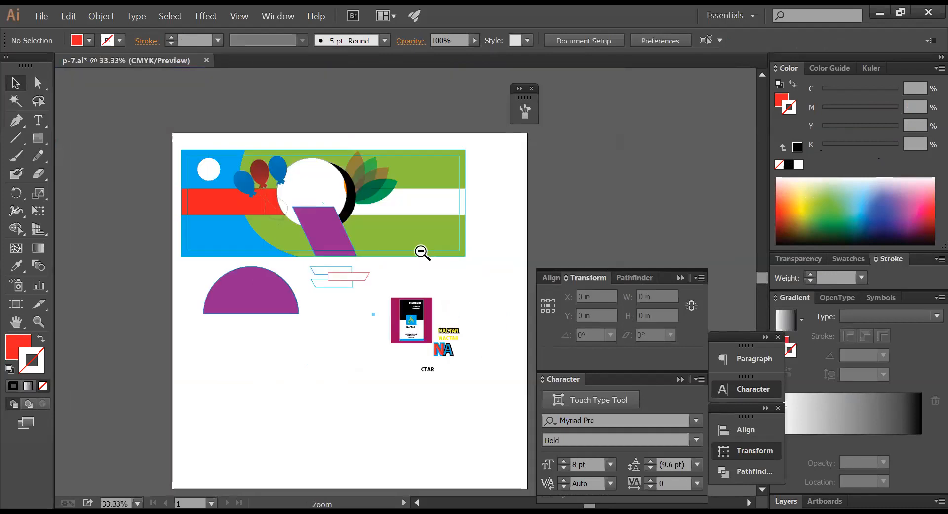
left_click_drag(477, 380, 172, 264)
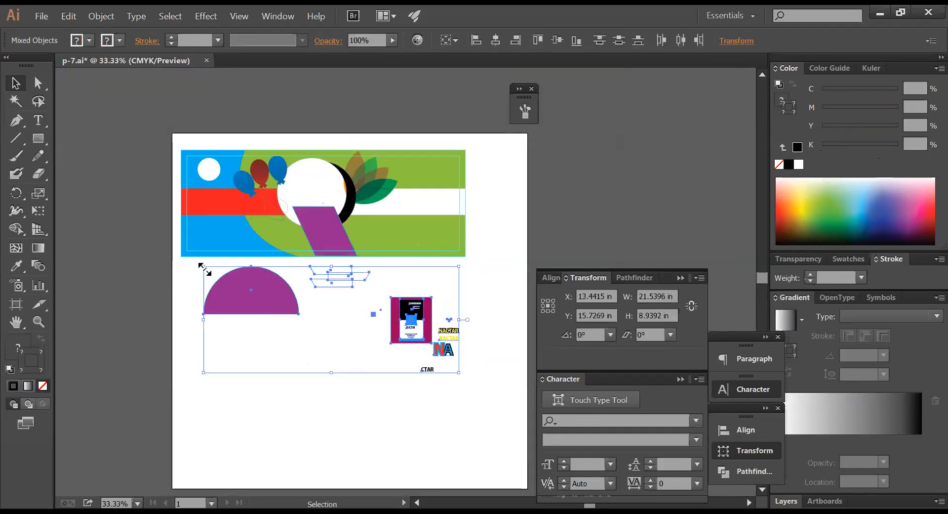
key("Delete")
- Delete the leftover small NACTAR text below the banner
left_click_drag(476, 361, 406, 317)
key("Delete")
key("space")
left_click_drag(394, 350, 384, 303)
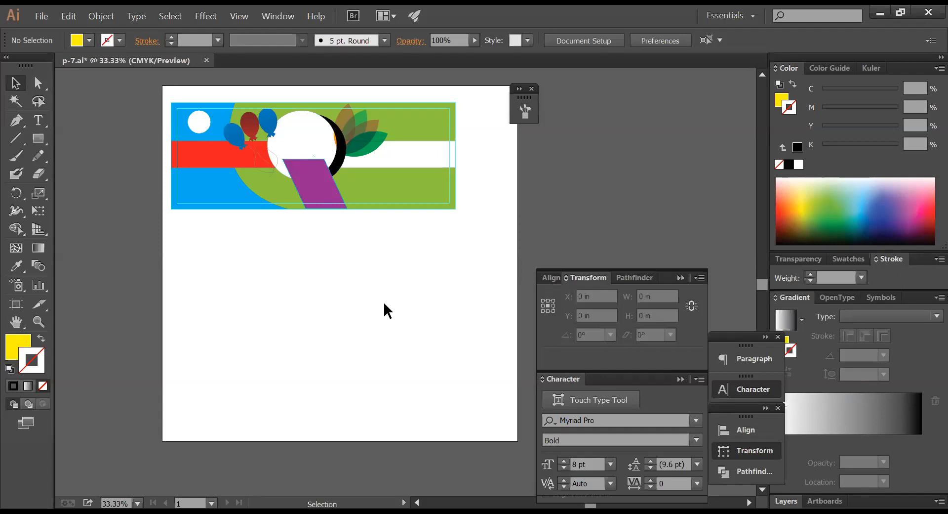
- Frame the blank area beneath the banner and choose the Rectangle tool (M)
key("ctrl+space")
left_click_drag(153, 174, 568, 336)
key("space")
left_click_drag(450, 235, 390, 214)
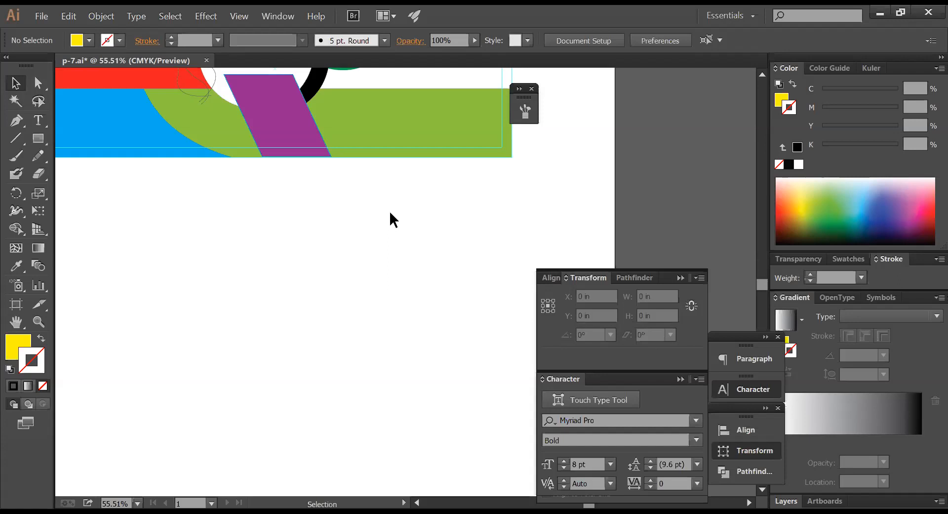
key("space")
left_click_drag(389, 211, 564, 133)
key("ctrl+alt+space")
left_click(471, 218)
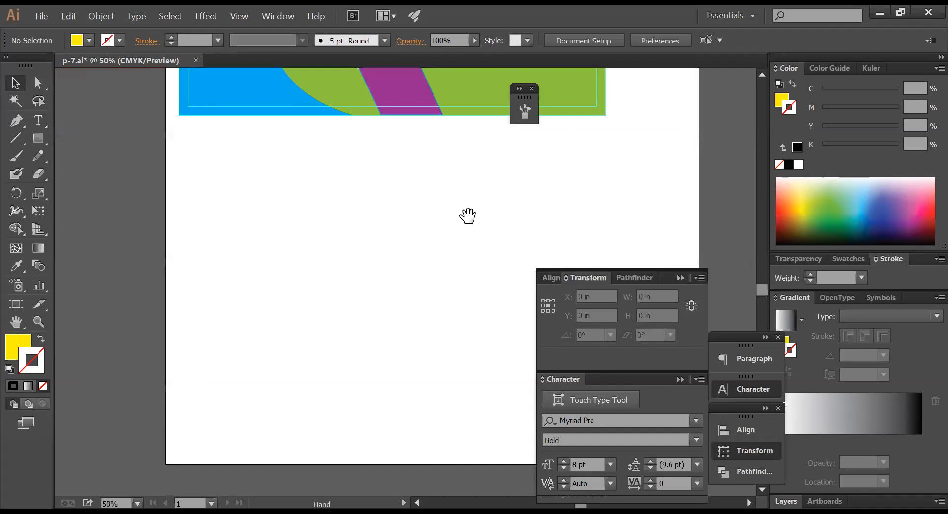
left_click_drag(467, 213, 398, 210)
left_click(35, 140)
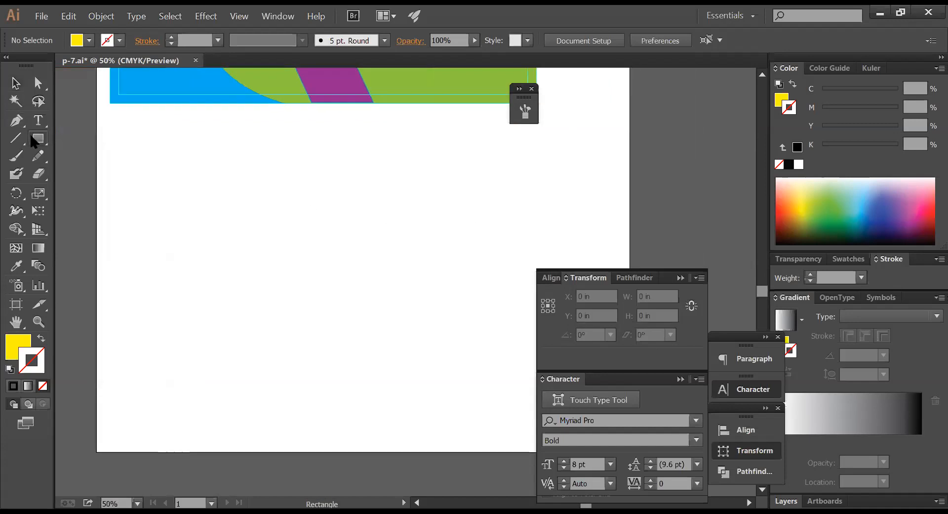
- Create a rectangle 7 in wide and 5 in tall in the empty area below the banner
left_click(287, 197)
type("7")
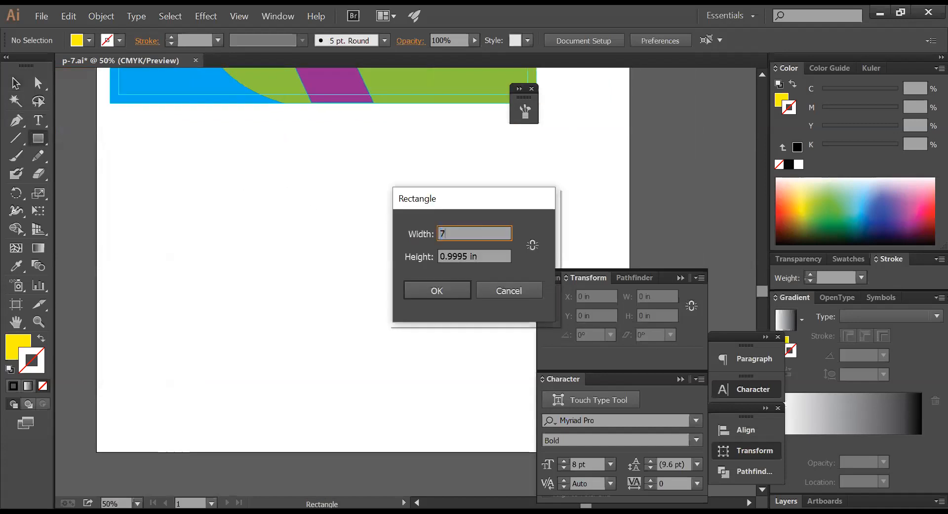
key("Tab")
type("5")
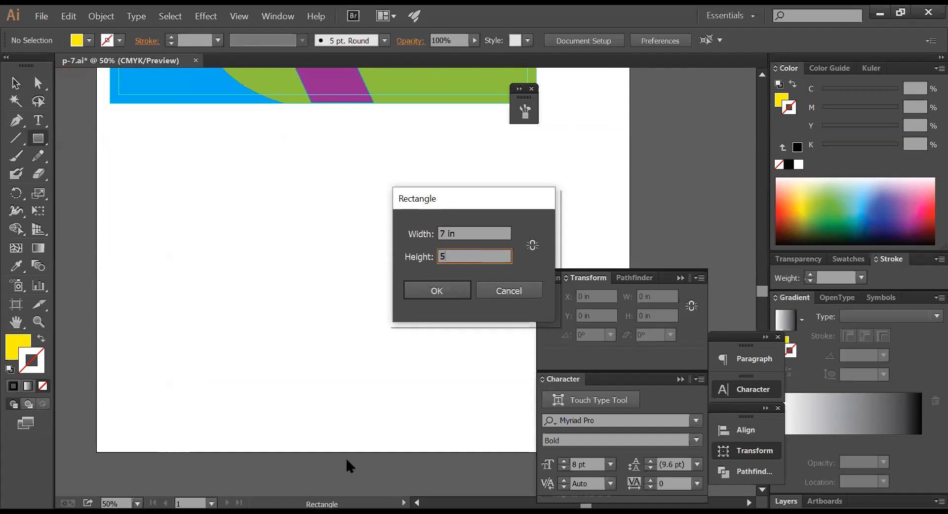
left_click(437, 291)
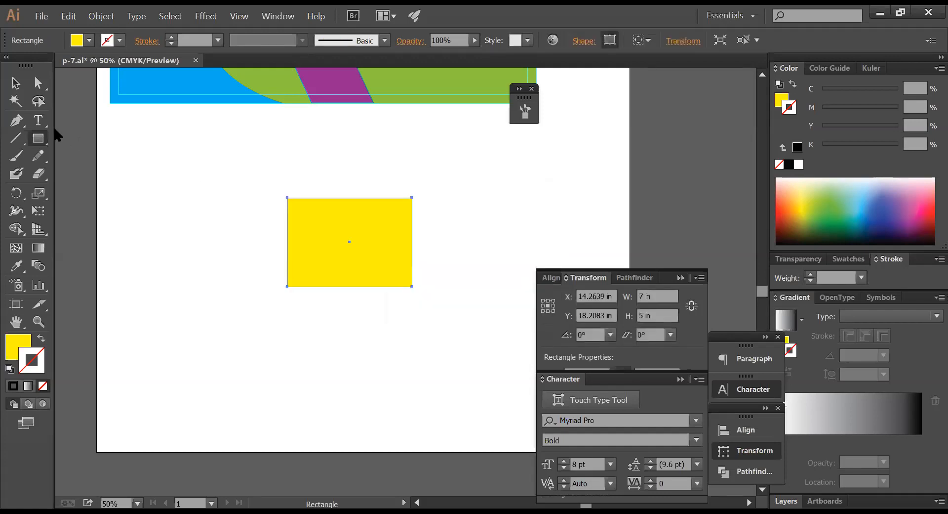
- Swap the yellow rectangle's fill and stroke so it becomes a black outline
left_click(16, 84)
left_click(345, 188)
left_click(340, 218)
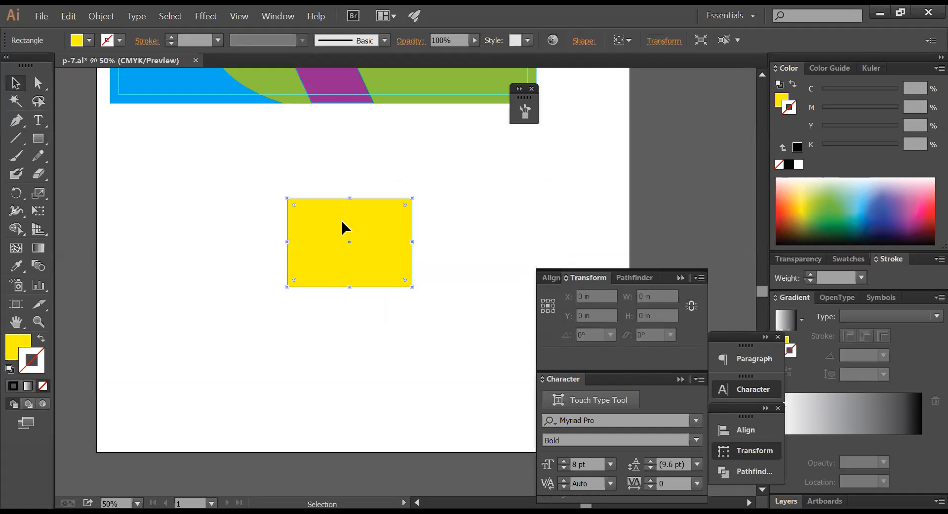
key("a")
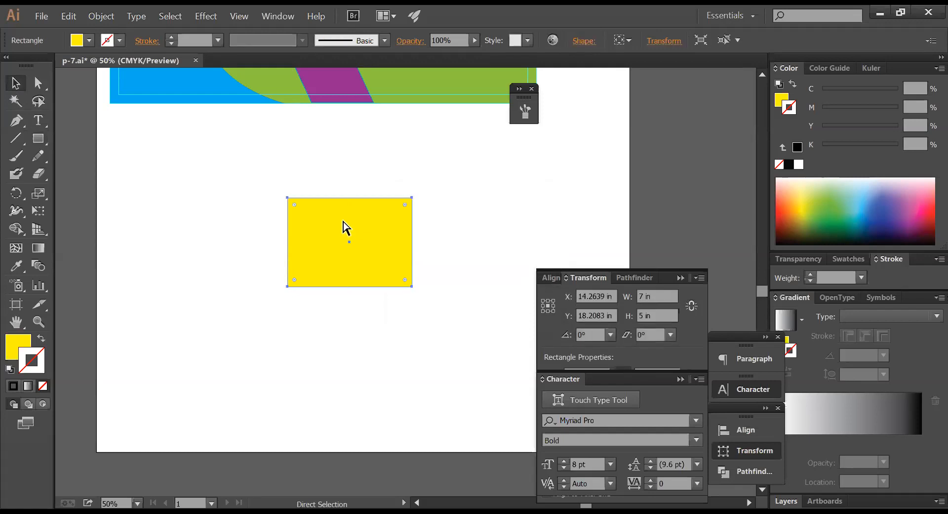
key("v")
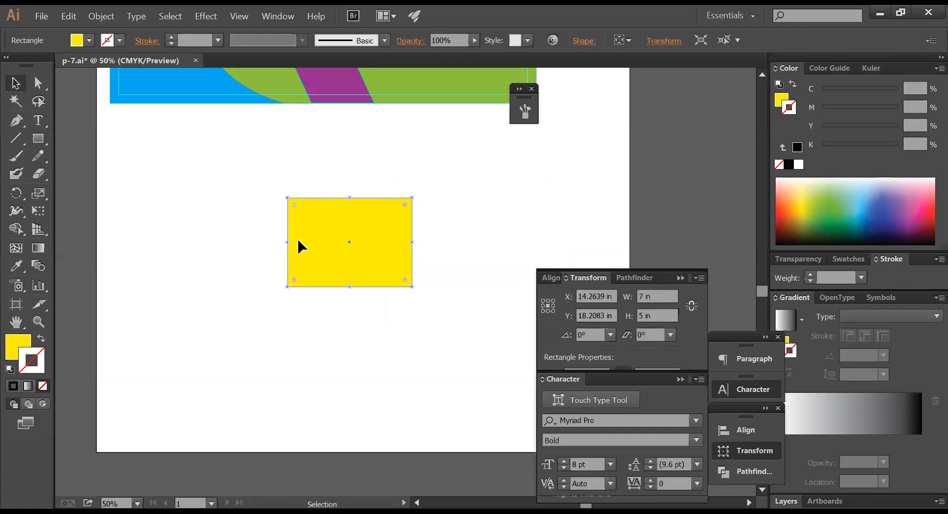
left_click(41, 340)
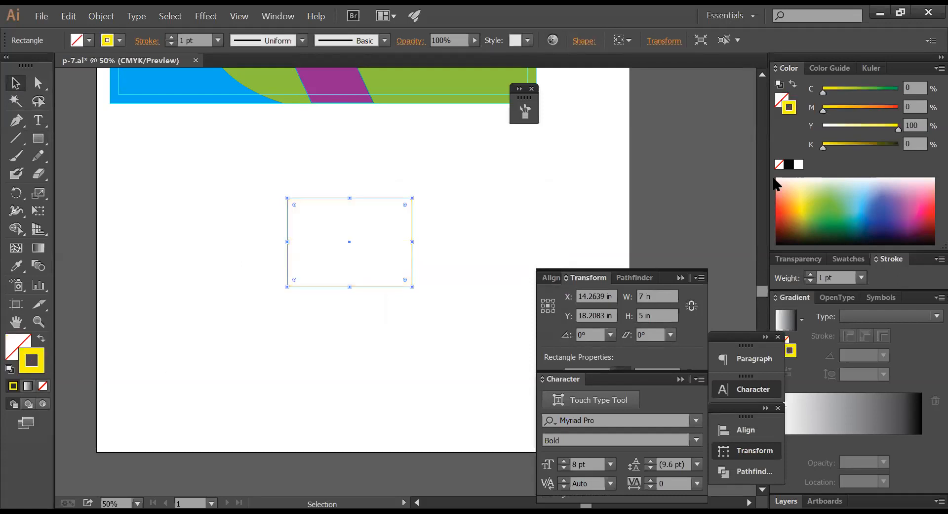
left_click(788, 164)
- Make an inner rectangle 0.7 in smaller, 6.3 × 4.3 in, in the Transform panel
left_click_drag(435, 210, 405, 238)
key("ctrl+space")
left_click_drag(165, 137, 700, 292)
left_click(680, 277)
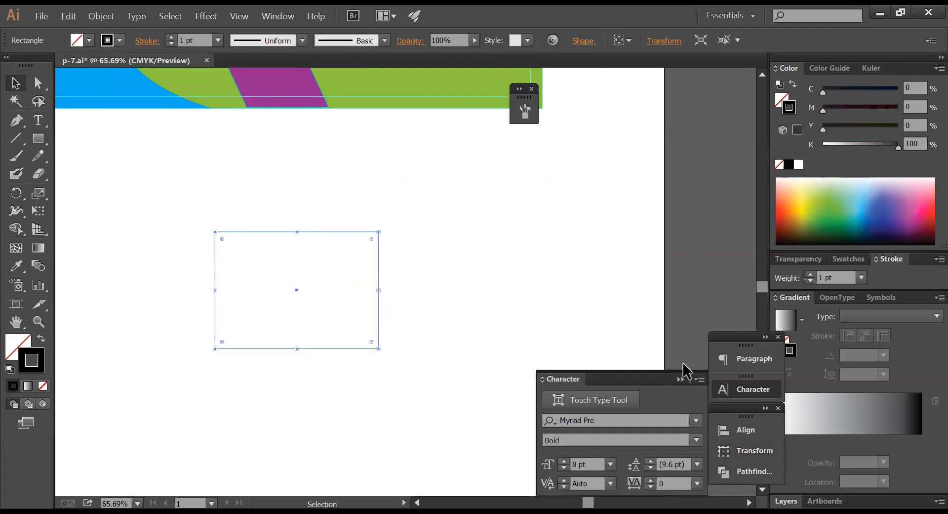
left_click(679, 378)
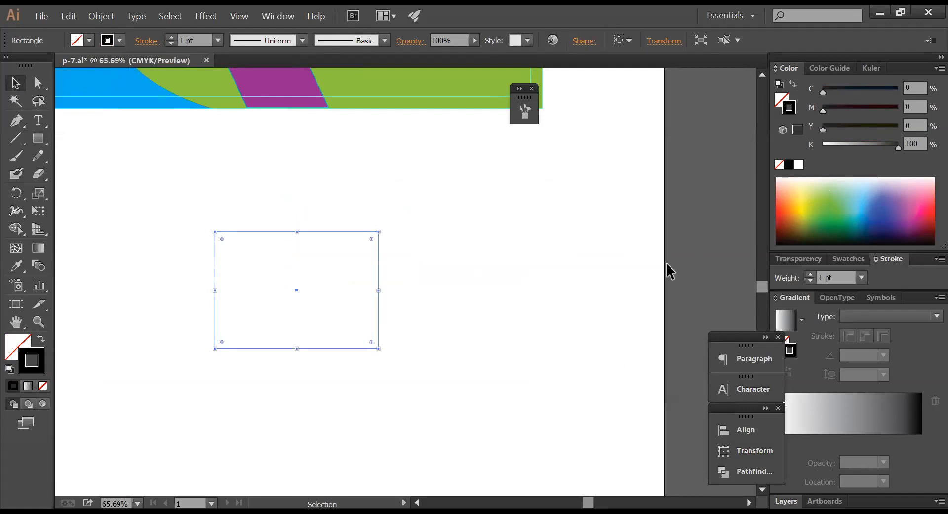
left_click(741, 450)
left_click(657, 296)
type("-.")
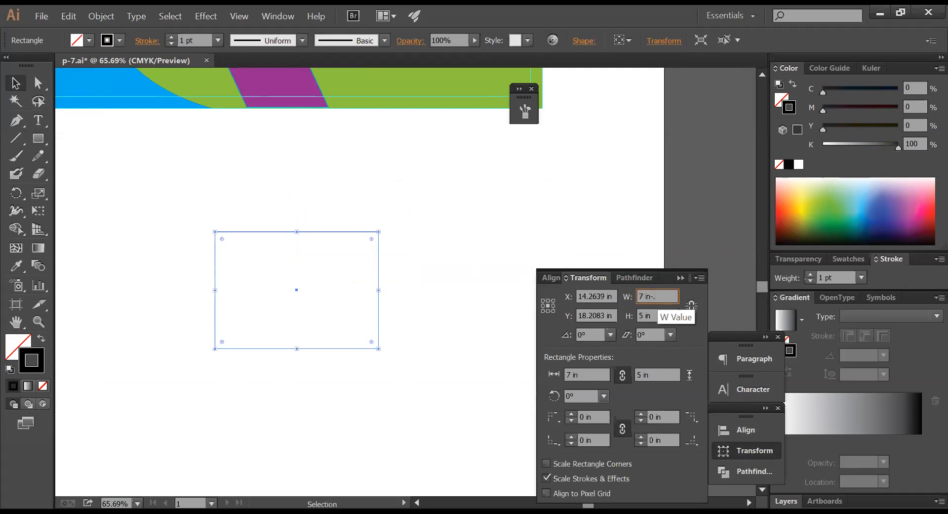
type("7")
key("Return")
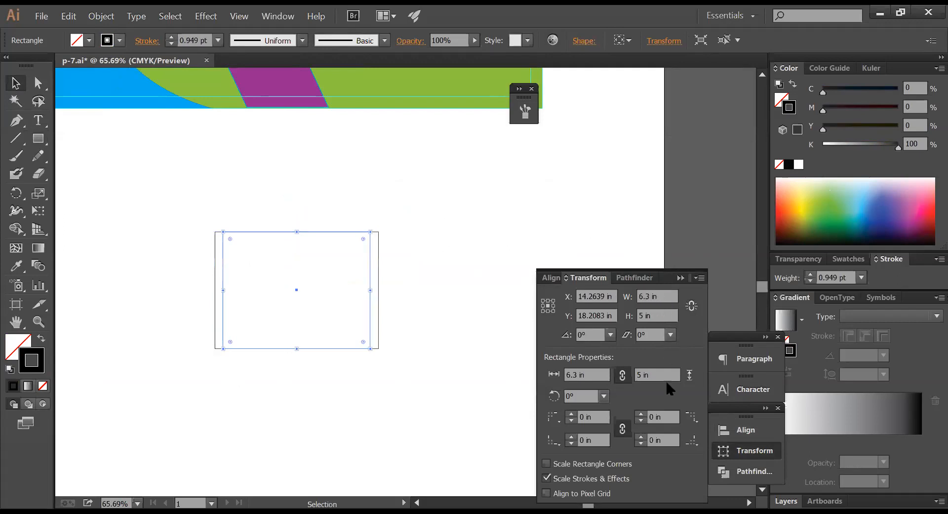
left_click(665, 316)
type("-.7")
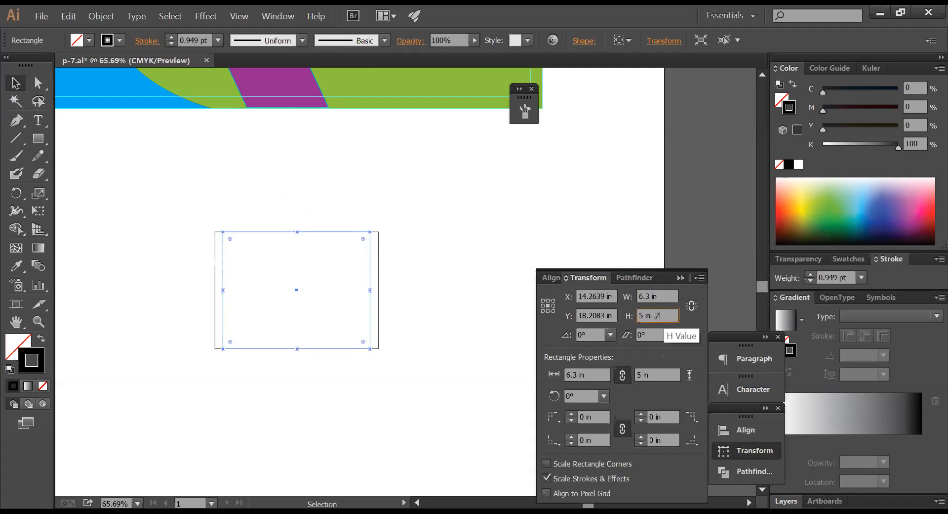
key("Return")
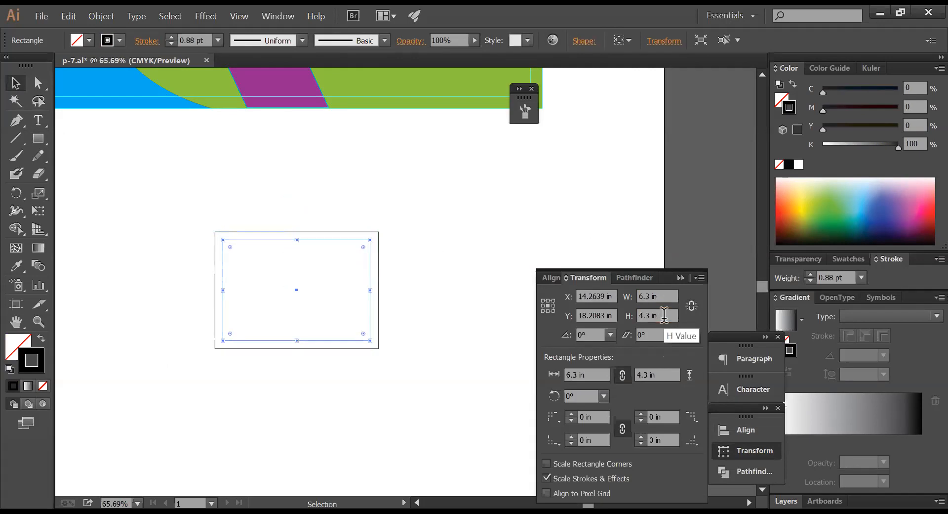
- Select both nested rectangles and convert them into guides with Ctrl+5
left_click_drag(398, 217, 347, 276)
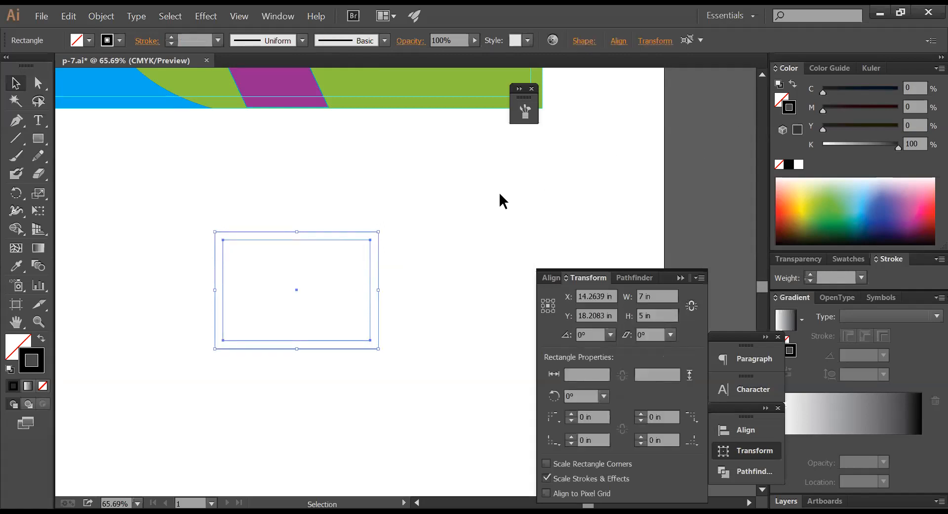
key("a")
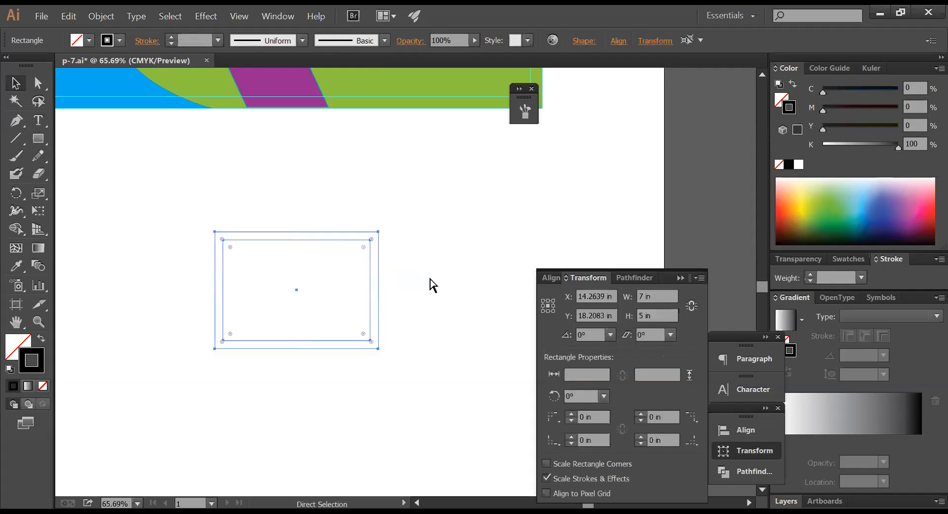
key("ctrl+5")
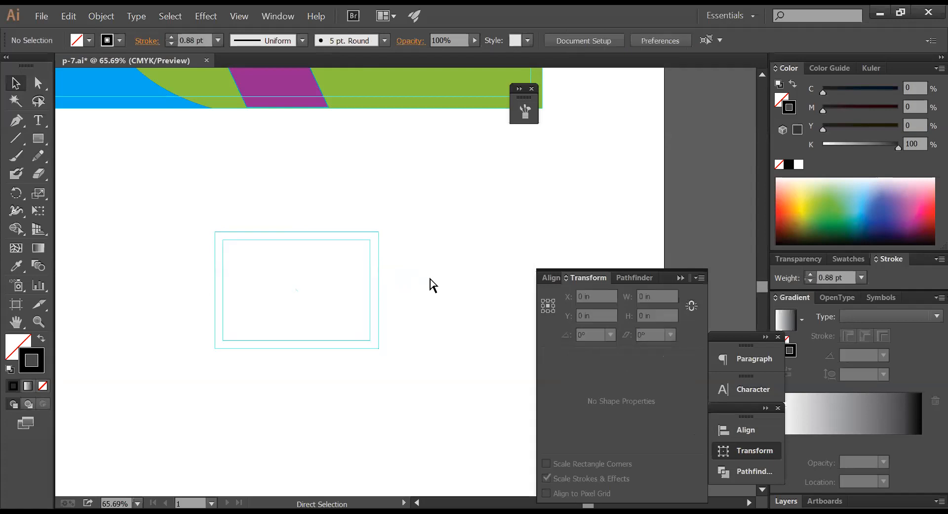
key("ctrl+z")
key("ctrl+shift+z")
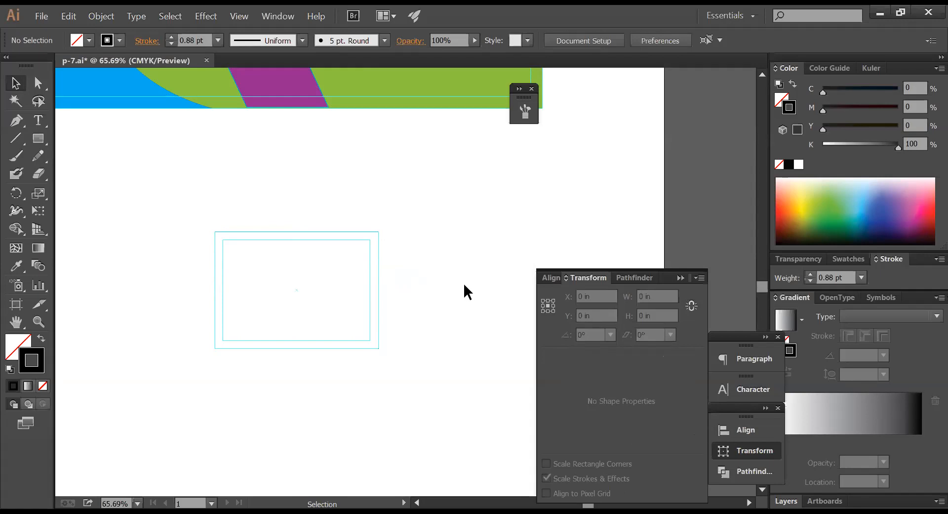
- Zoom in on the guides and select the outer 7 × 5 in card rectangle
left_click(420, 247, "ctrl+alt")
left_click(420, 247, "ctrl+alt")
left_click_drag(404, 254, 397, 287)
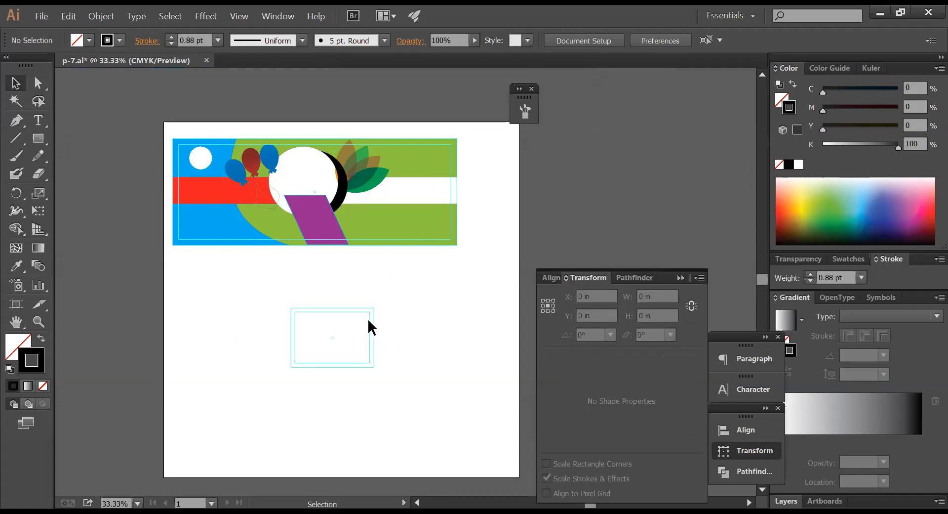
left_click_drag(248, 277, 477, 390)
left_click_drag(436, 359, 395, 334)
left_click_drag(442, 194, 353, 267)
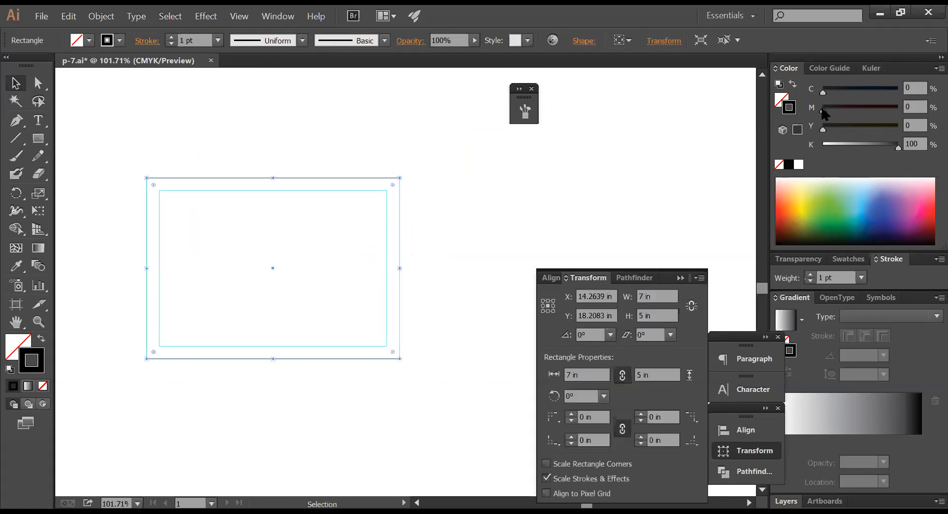
left_click(447, 216)
left_click(398, 177)
- Enter C50 M0 Y100 K0 in the Color panel and swap it into the fill
left_click_drag(854, 90, 898, 91)
left_click(920, 86)
type("50")
key("Tab")
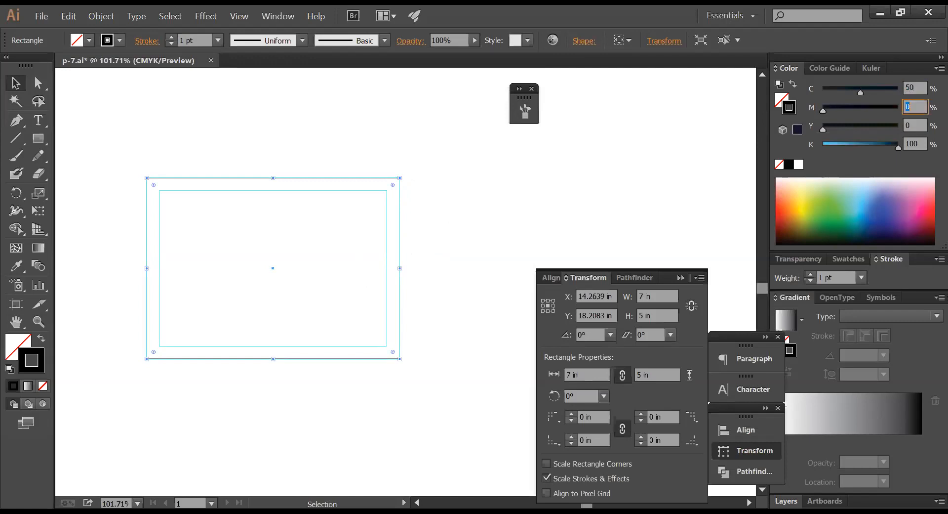
key("Tab")
type("100")
key("Tab")
type("0")
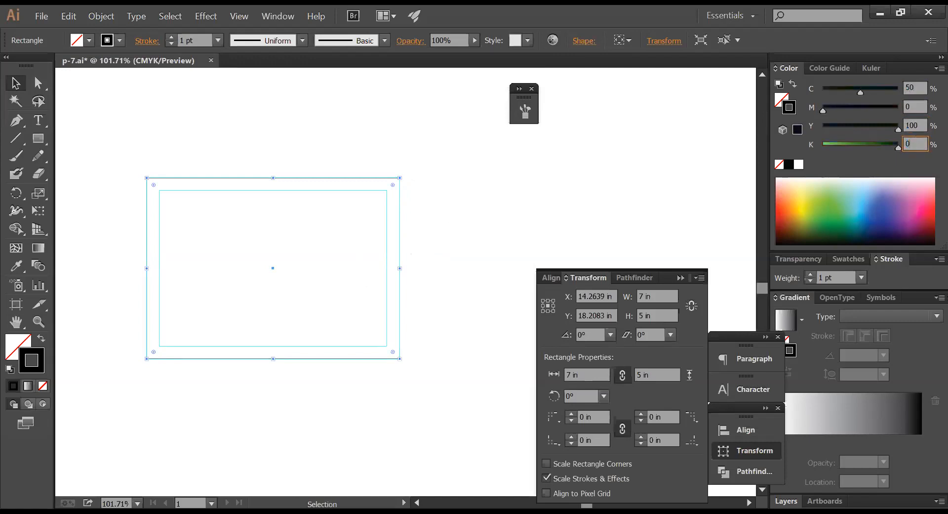
key("Return")
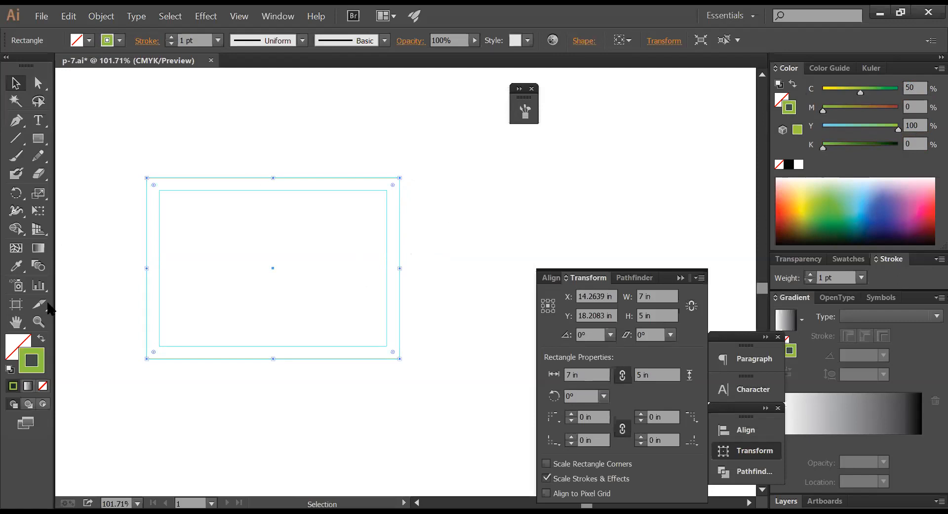
left_click(41, 340)
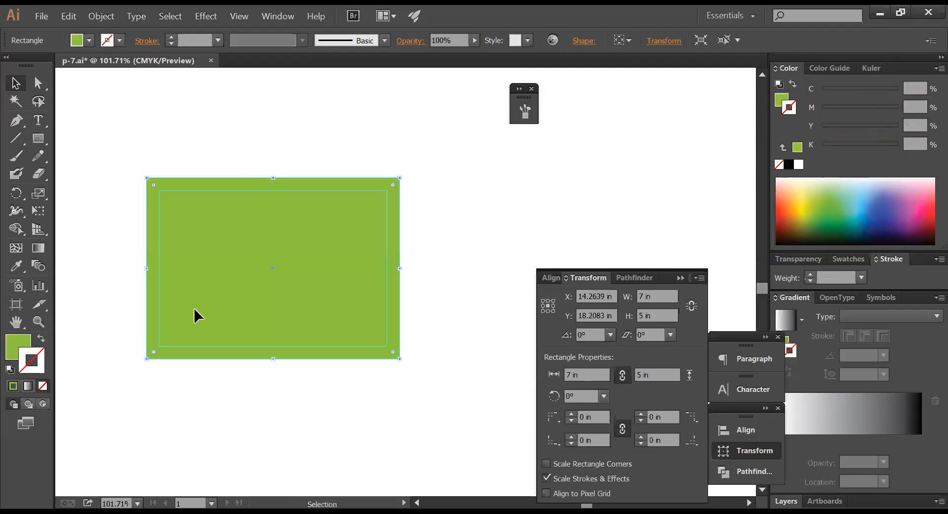
- Deselect and zoom out to see the green card with the banner
left_click(441, 251)
left_click(425, 252, "ctrl+alt")
left_click(425, 252, "ctrl+alt")
left_click(425, 252, "ctrl+alt")
left_click_drag(405, 251, 410, 269)
left_click(408, 292, "ctrl+alt")
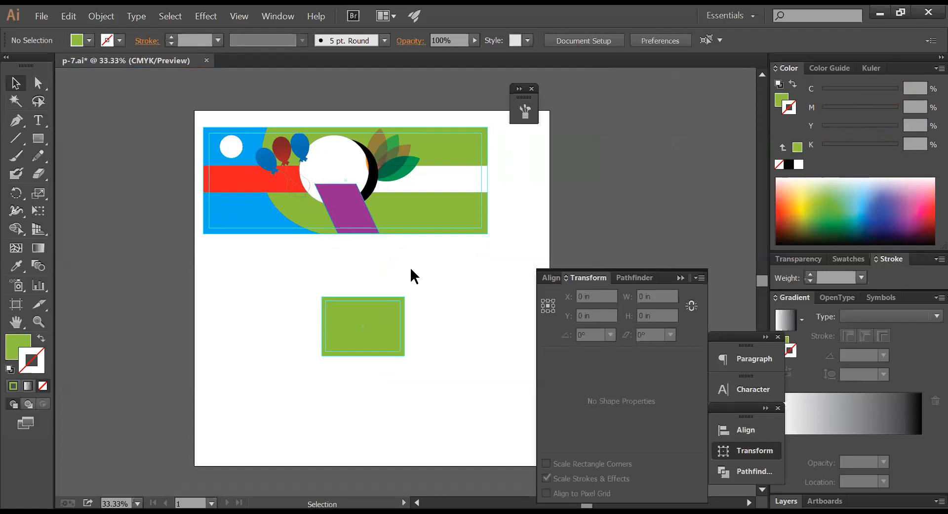
- Drag a copy of the banner's leaf motif down onto the green card
left_click(403, 158)
left_click_drag(389, 159, 390, 331)
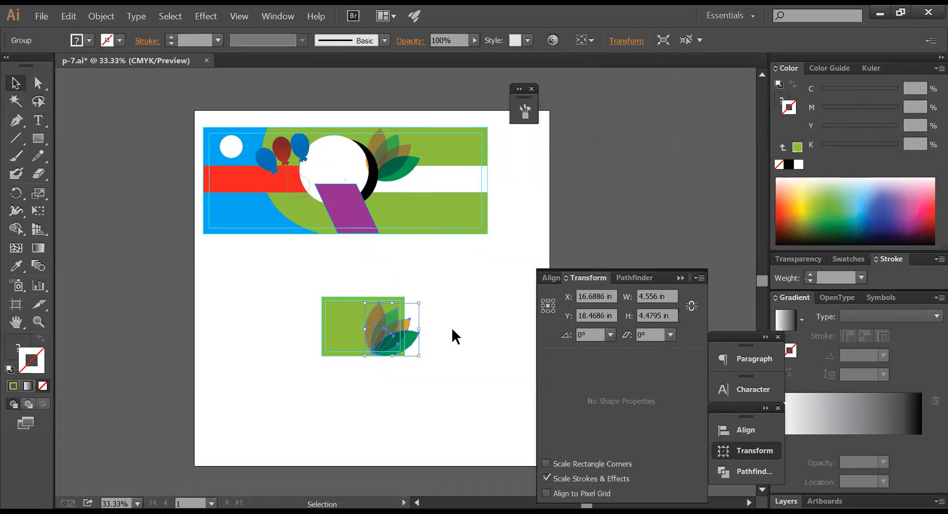
left_click(454, 326)
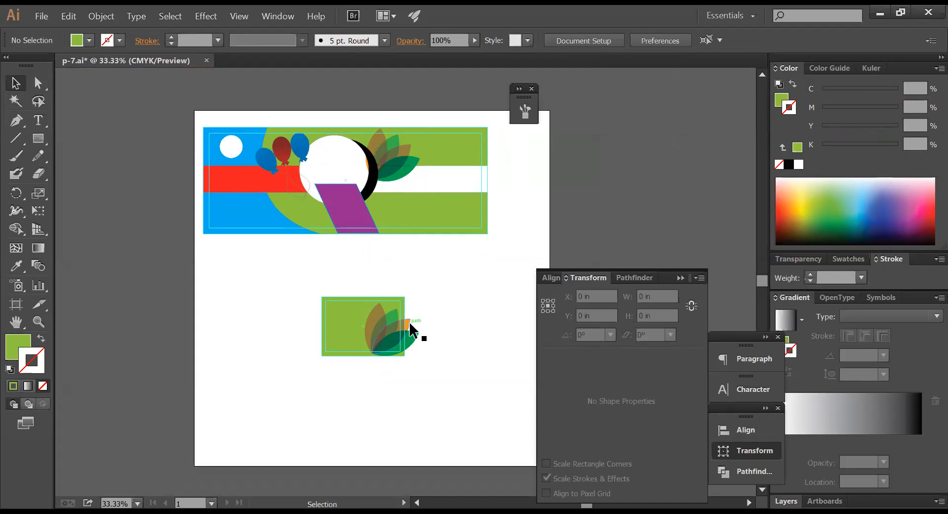
key("ctrl+space")
left_click_drag(283, 289, 468, 374)
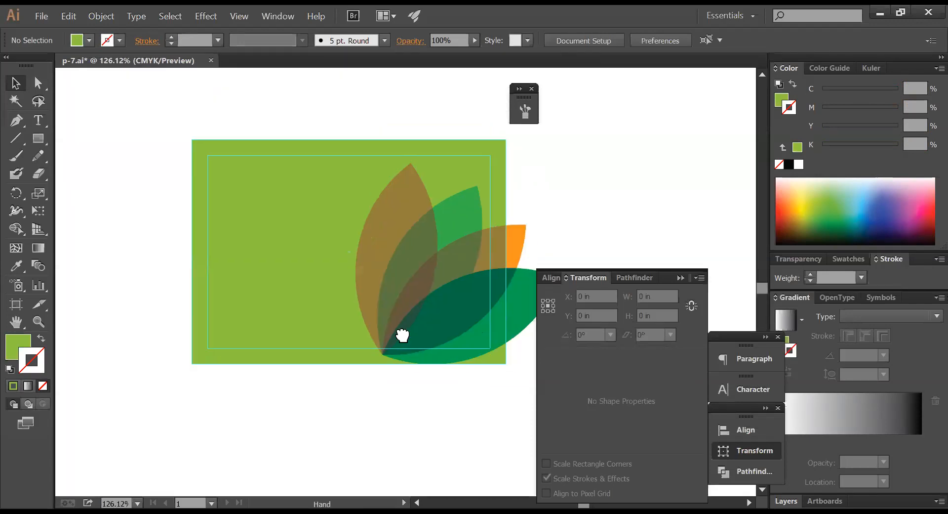
left_click_drag(400, 334, 339, 292)
- Rotate the leaf group about its centre so the leaves fan up from the bottom-right
left_click(341, 289)
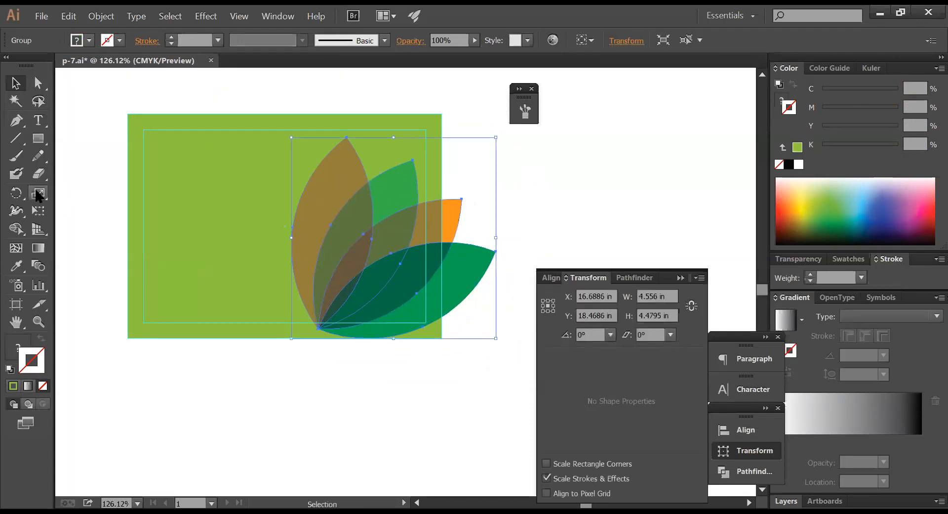
key("r")
left_click_drag(148, 271, 465, 295)
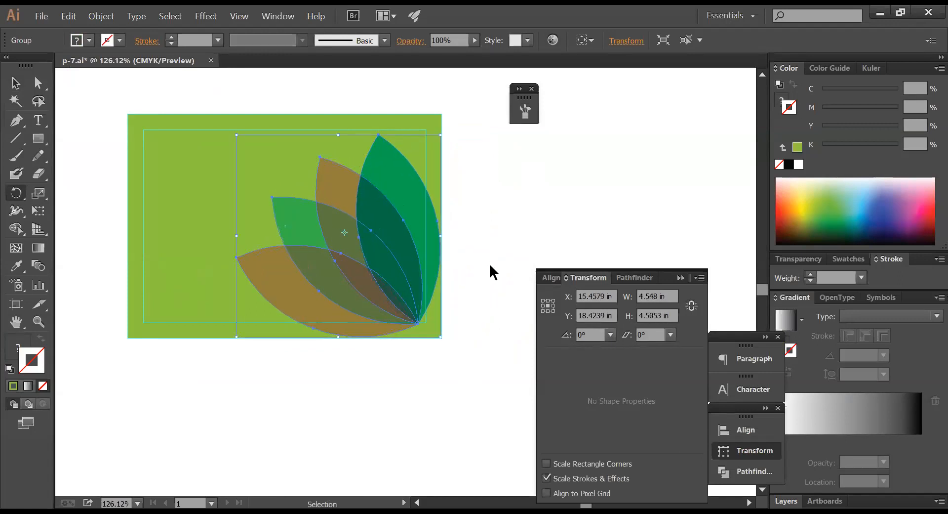
left_click(490, 265, "ctrl")
- Inspect the green background rectangle, then zoom out and back in to frame the card
left_click(281, 154, "ctrl")
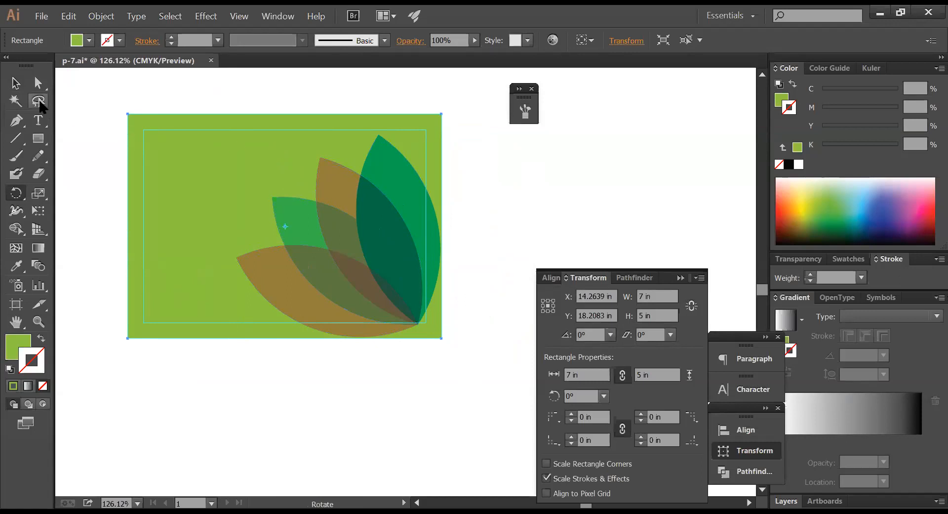
left_click(16, 83)
left_click(471, 191)
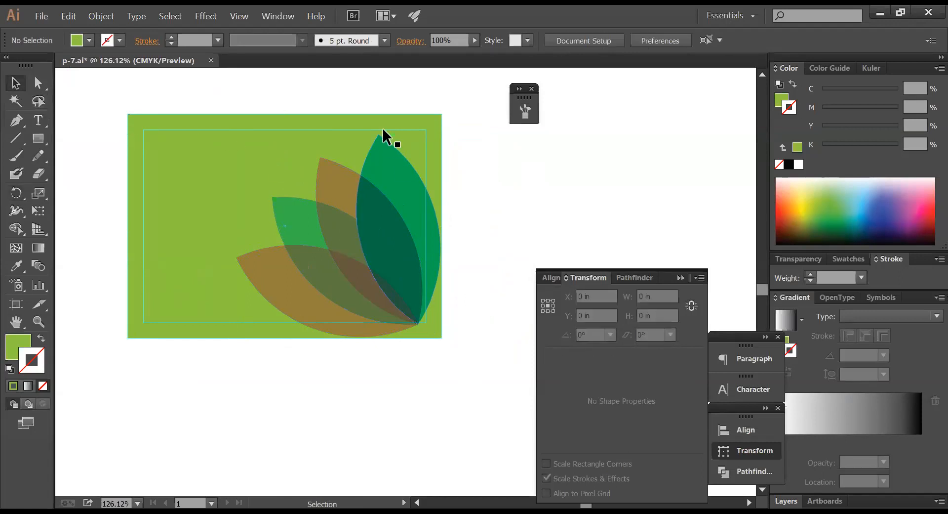
left_click(385, 131)
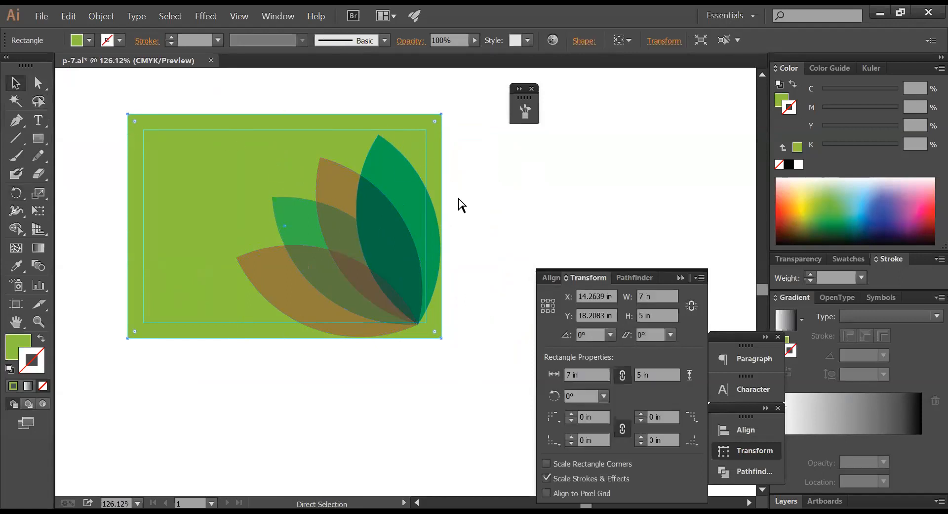
left_click(501, 223)
key("ctrl+alt+space")
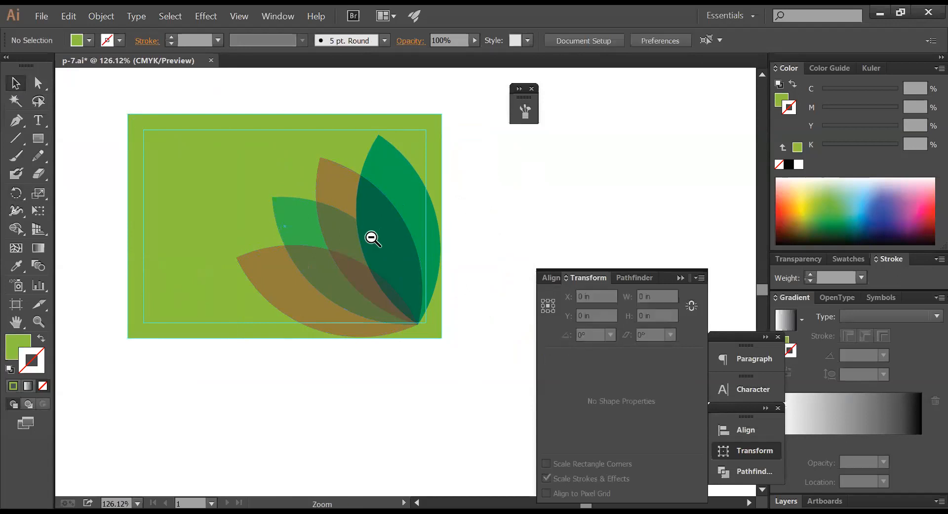
left_click(371, 238, "ctrl+alt")
left_click_drag(372, 238, 483, 227)
left_click(413, 238, "ctrl+alt")
left_click(413, 238, "ctrl+alt")
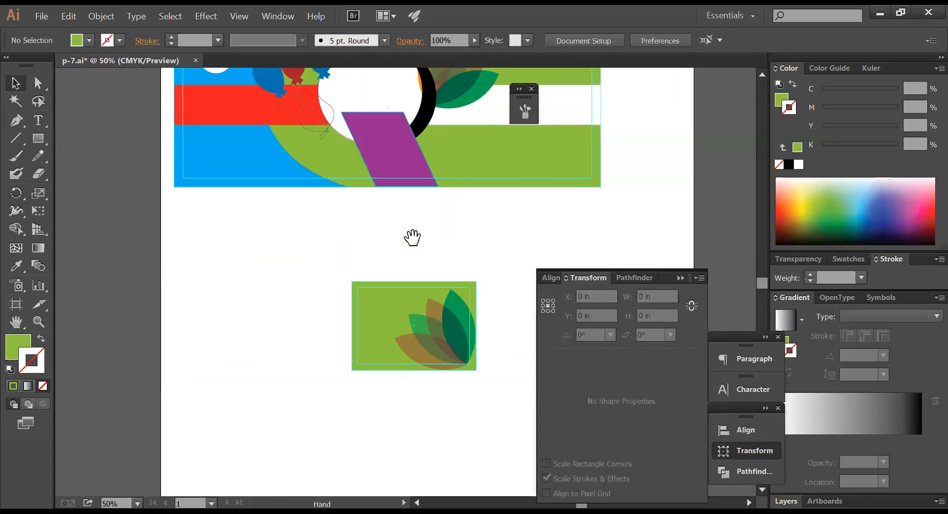
left_click_drag(382, 212, 372, 251)
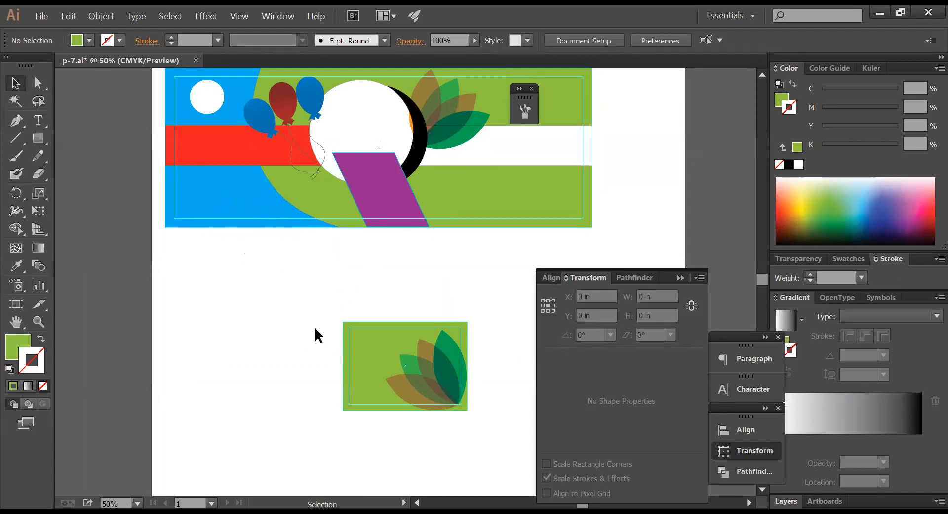
key("ctrl+space")
left_click_drag(313, 307, 509, 420)
mouse_move(427, 361)
left_mouse_down()
mouse_move(318, 322)
mouse_move(326, 328)
left_mouse_up()
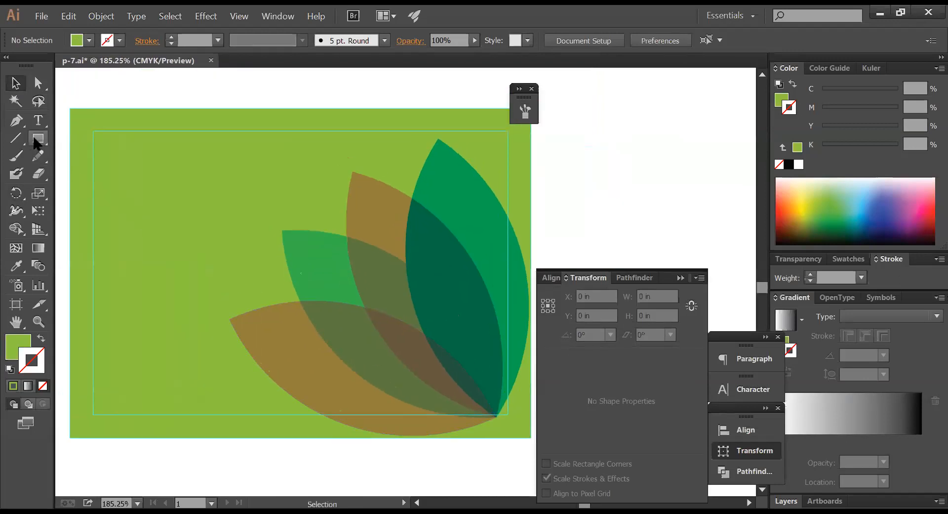
- Pen-draw a closed shape over the card's left side, its right edge curving from top to bottom
left_click(17, 122)
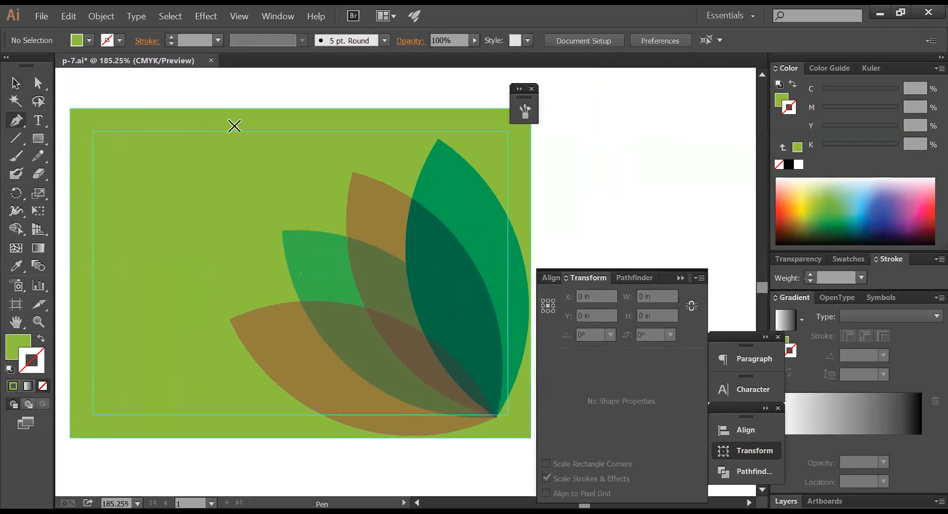
left_click(255, 110)
key("ctrl+alt+space")
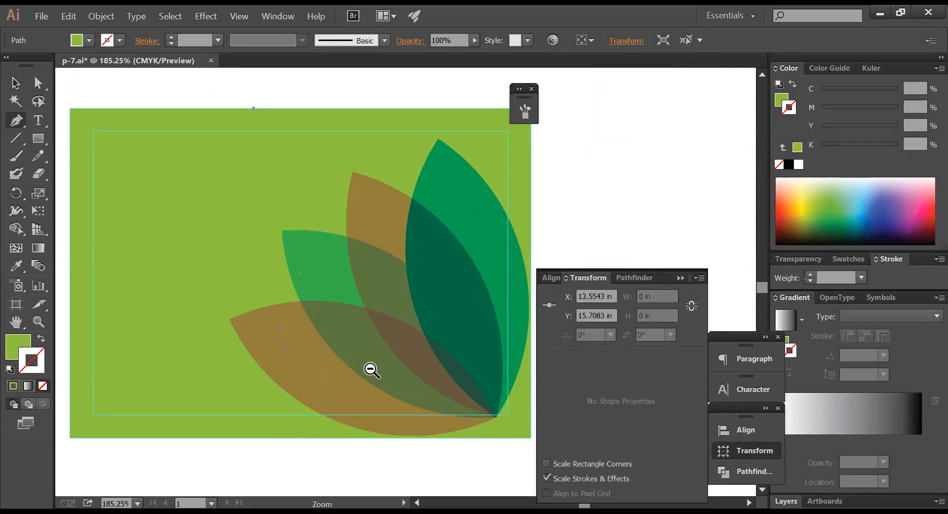
left_click(372, 371)
left_click(372, 370, "ctrl+alt")
left_click_drag(373, 318, 274, 388)
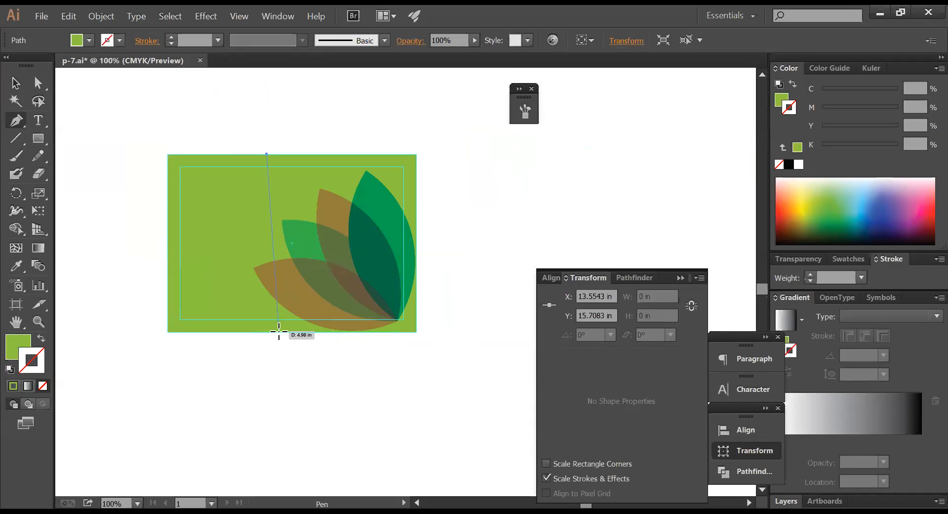
left_click_drag(279, 331, 166, 346)
left_click(166, 332)
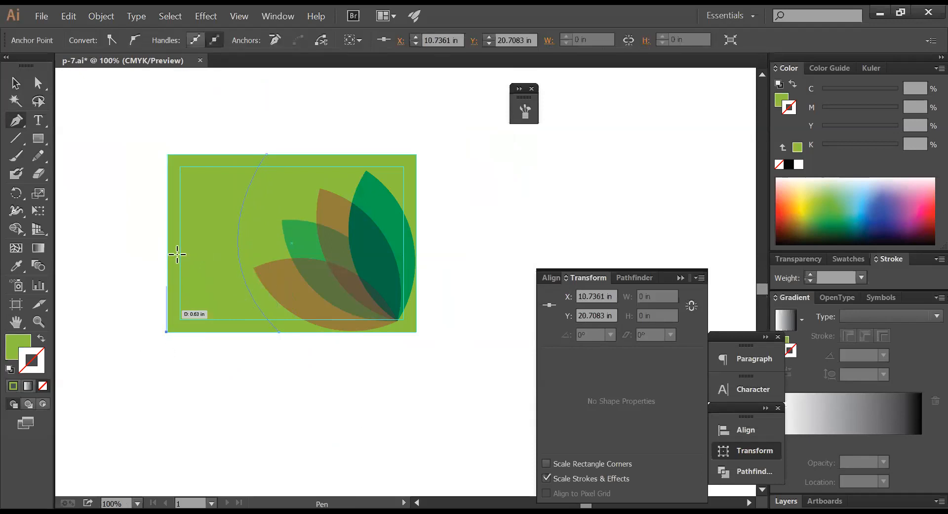
left_click(166, 157)
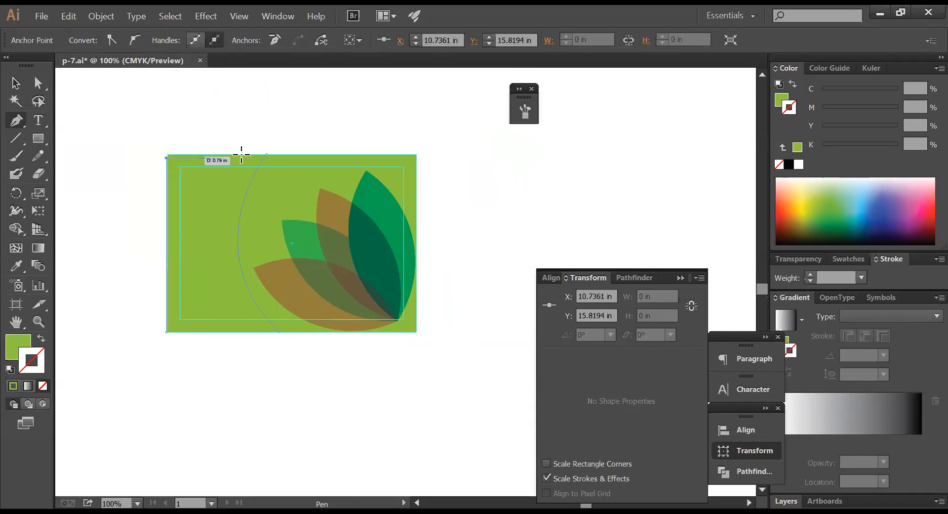
left_click(266, 153)
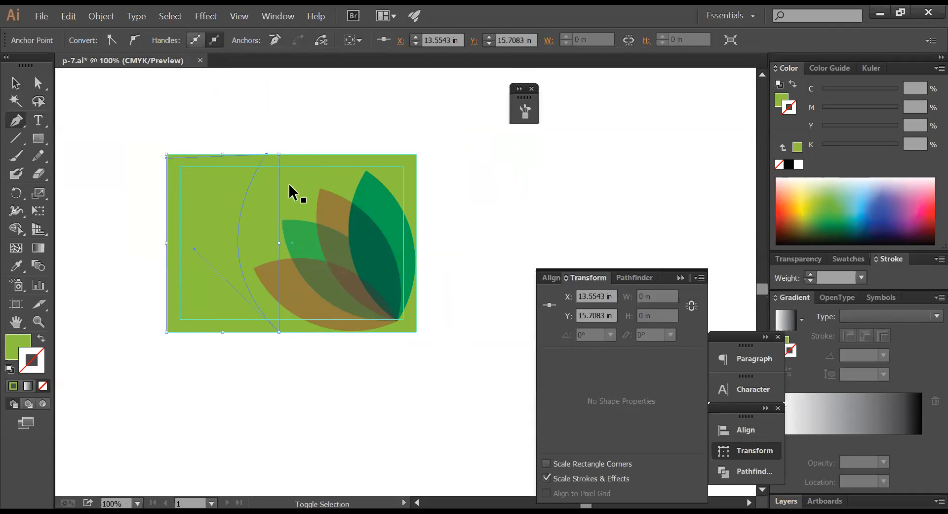
left_click(234, 128, "ctrl")
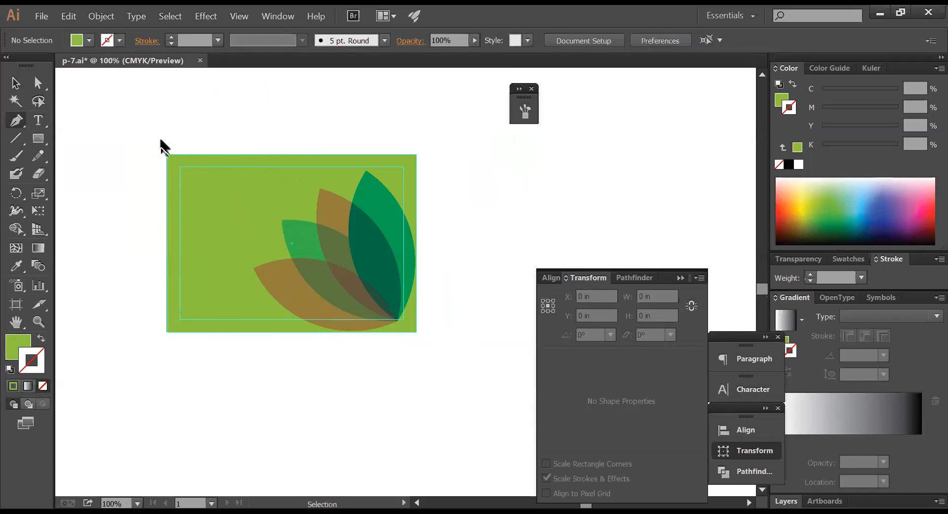
- Reselect the drawn path, make the fill colour active, and zoom in on the business card
left_click(249, 234, "ctrl")
left_click_drag(127, 112, 417, 324)
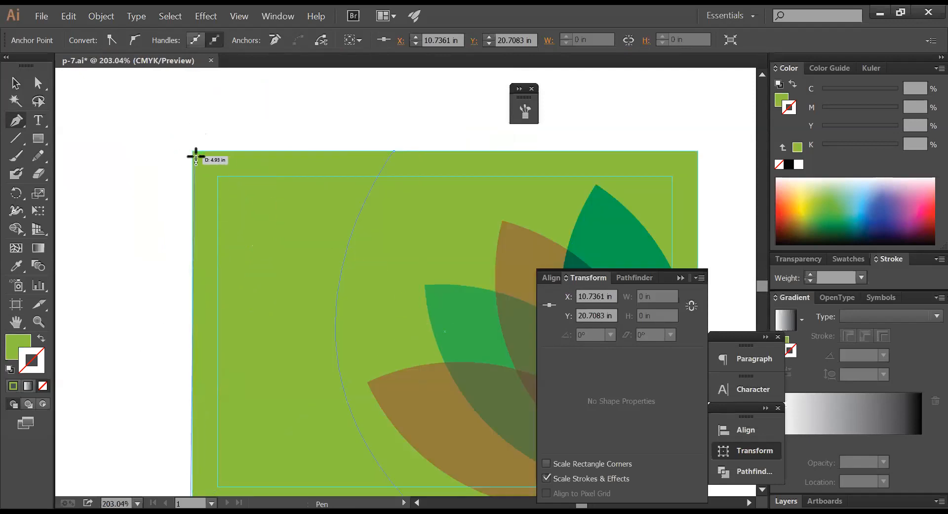
left_click(394, 151)
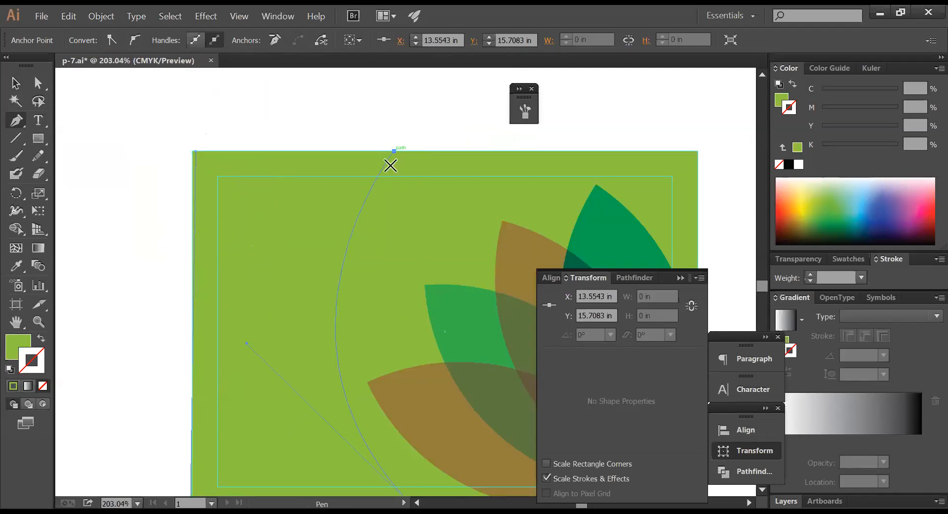
left_click(780, 102)
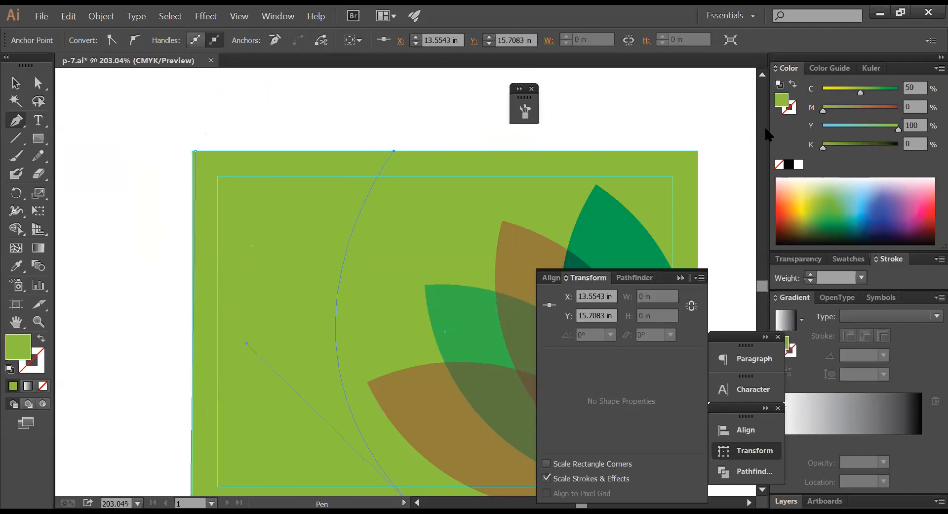
left_click(419, 225, "ctrl+alt")
left_click(420, 225, "ctrl+alt")
left_click(419, 225, "ctrl+alt")
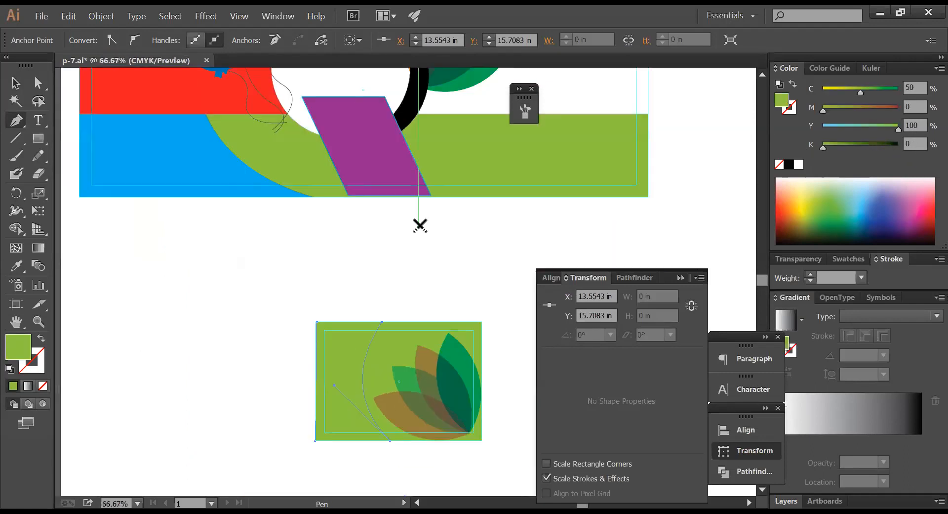
left_click(419, 225, "ctrl")
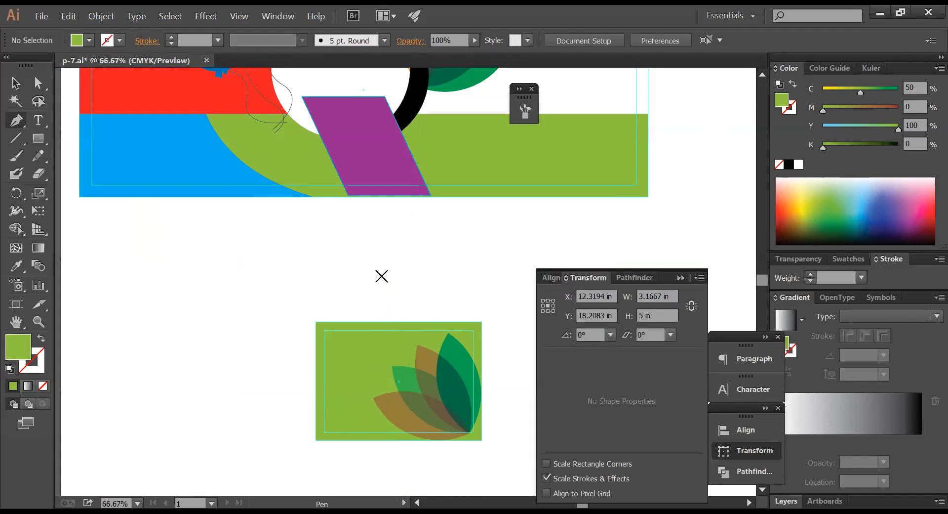
left_click_drag(349, 319, 321, 228)
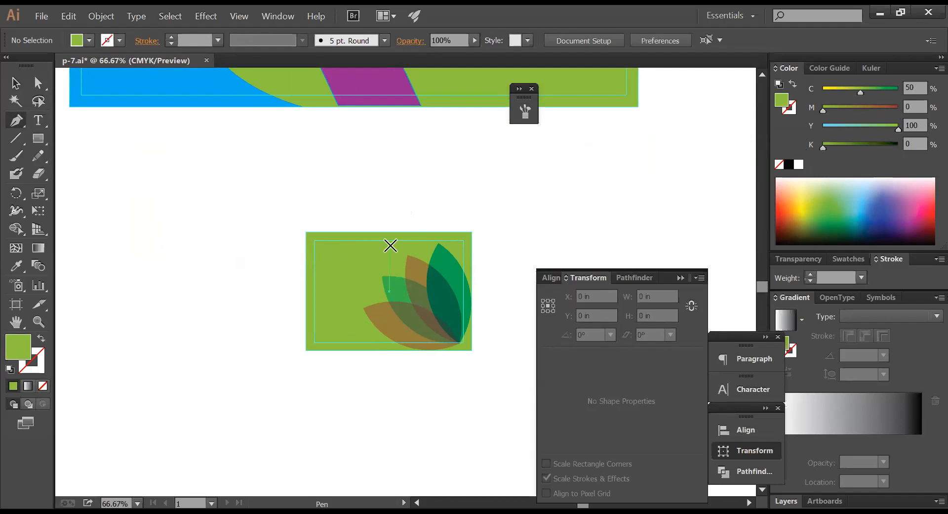
key("ctrl+space")
left_click_drag(275, 214, 563, 381)
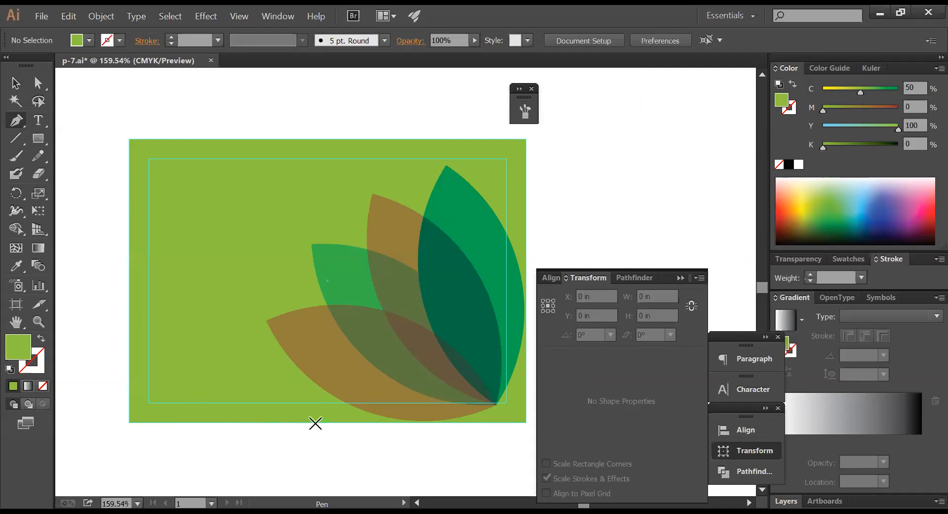
- Pen-draw a curve from the card's bottom edge to its top, close it via the left corners, fill black
left_click(316, 422)
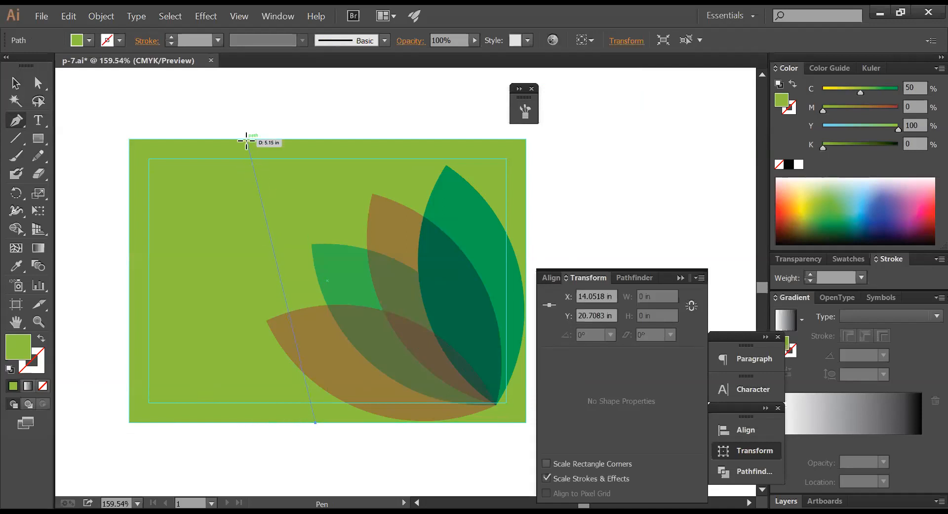
left_click_drag(246, 139, 254, 108)
key("ctrl")
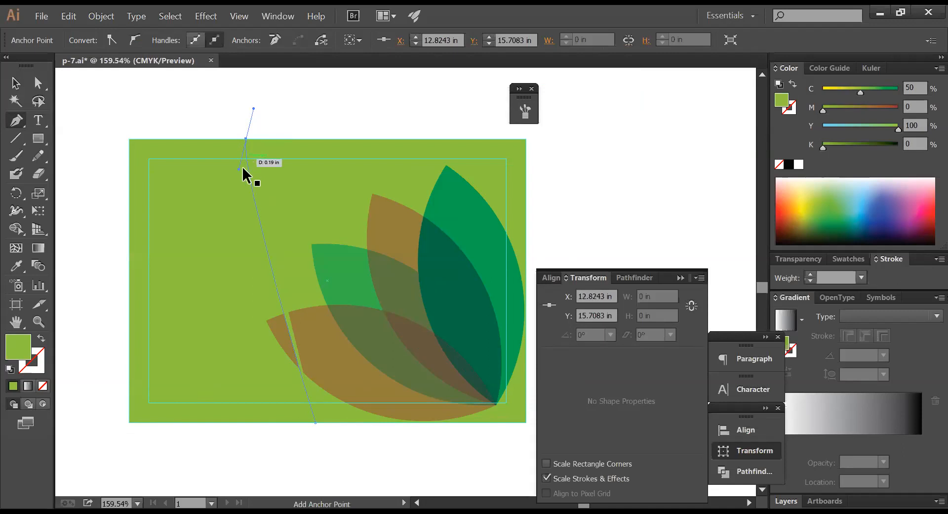
left_click_drag(238, 168, 166, 362)
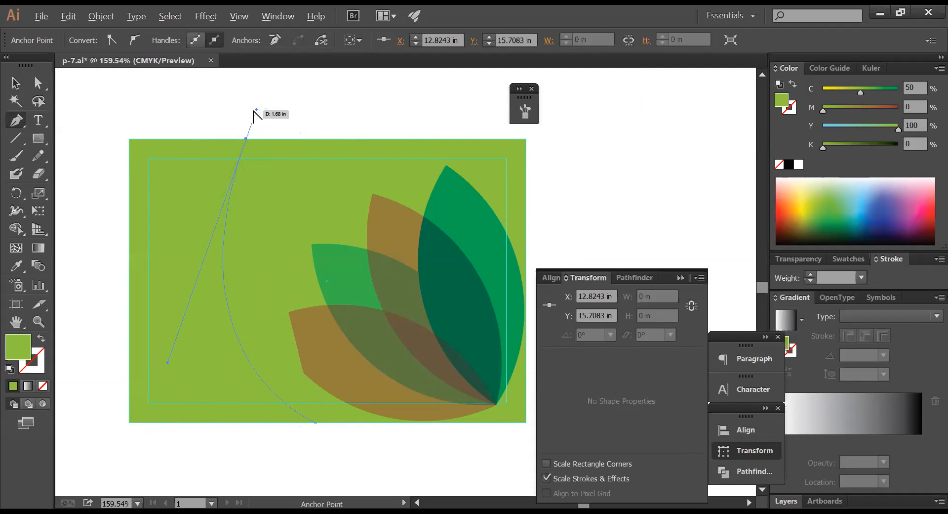
left_click_drag(256, 109, 214, 139)
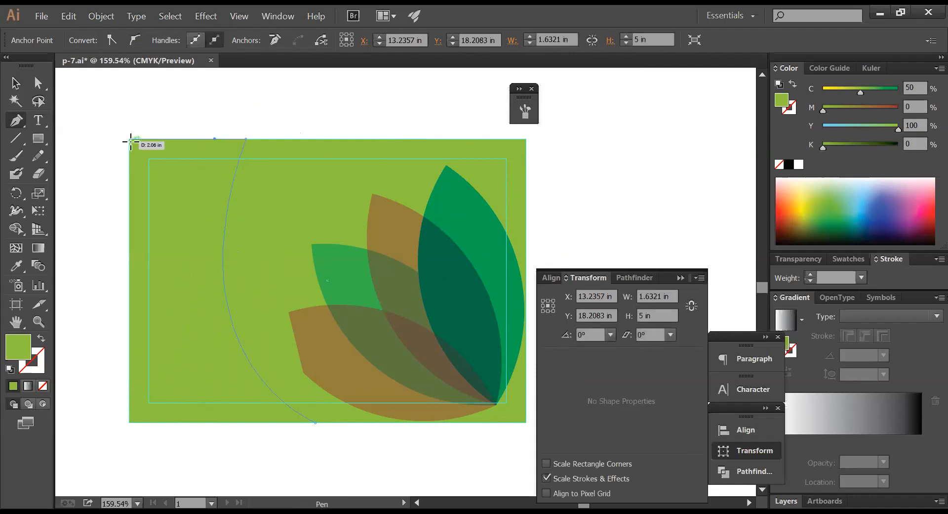
left_click(130, 140)
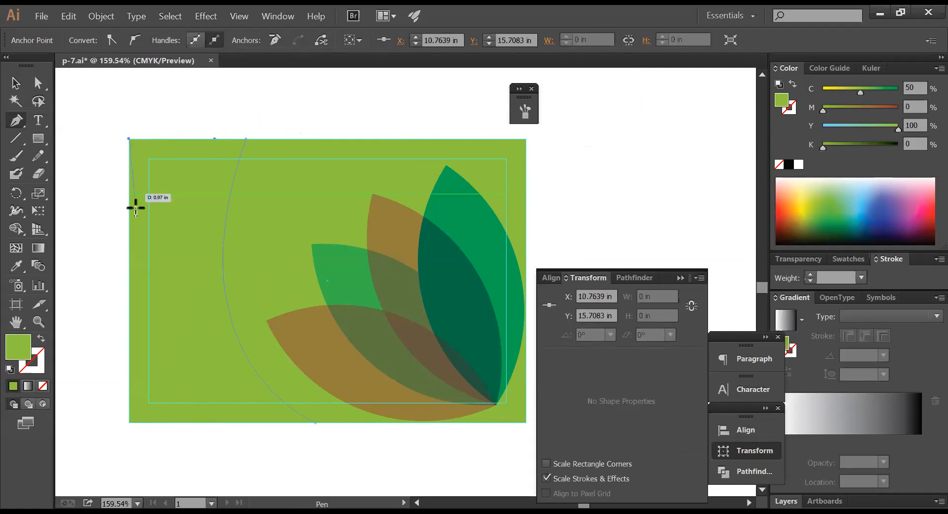
left_click(130, 424)
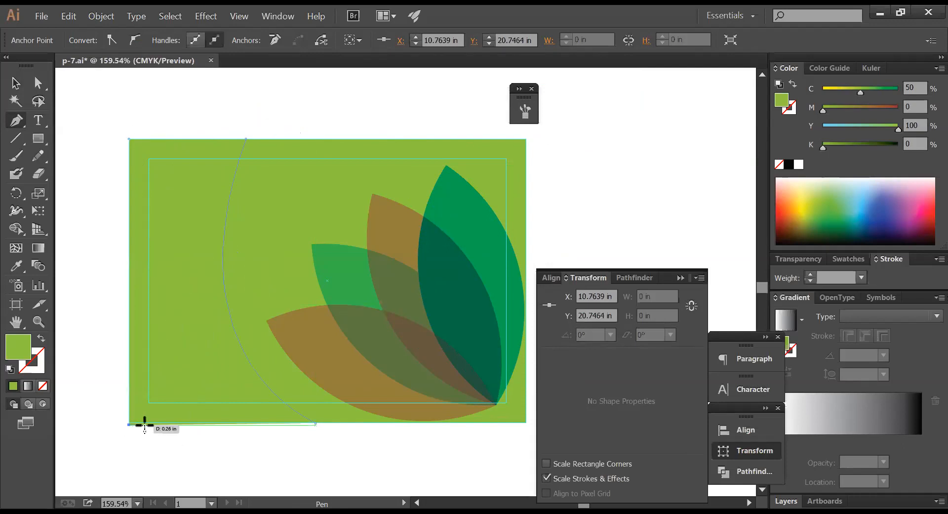
left_click(316, 423)
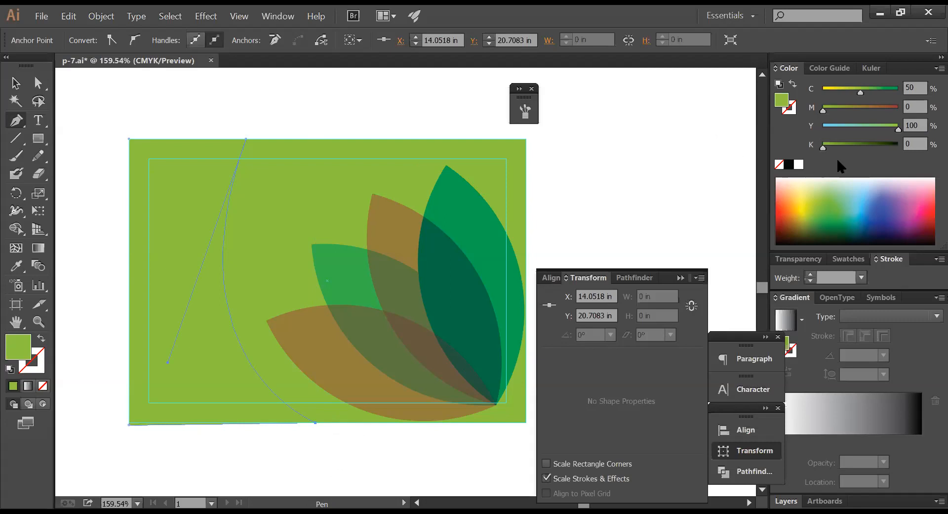
left_click(789, 168)
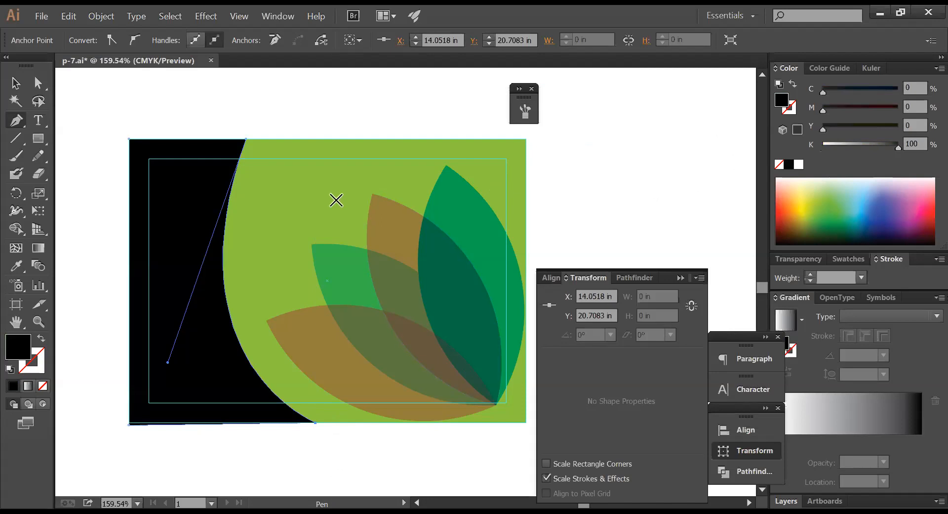
- Select the black panel, undo a trial rotation, and drag its right side wider
left_click(15, 82)
left_click(211, 221)
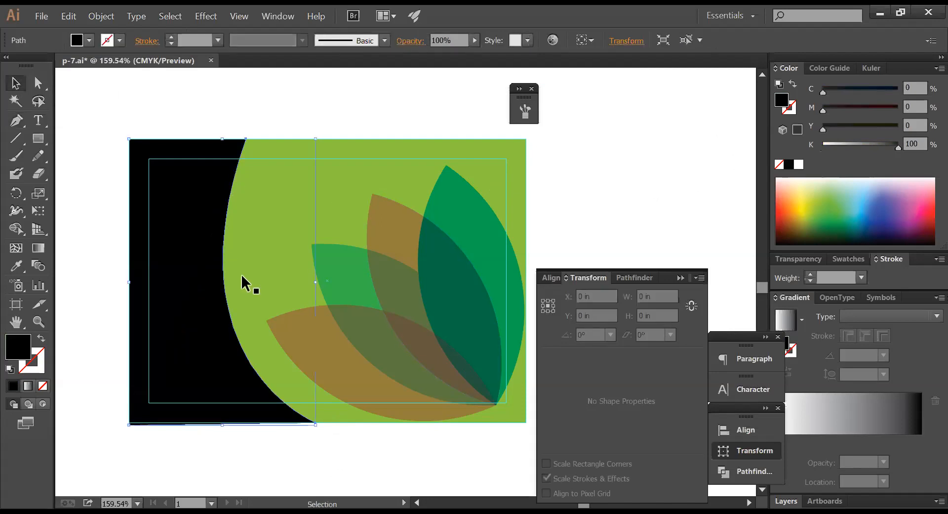
left_click_drag(324, 284, 349, 286)
key("ctrl+z")
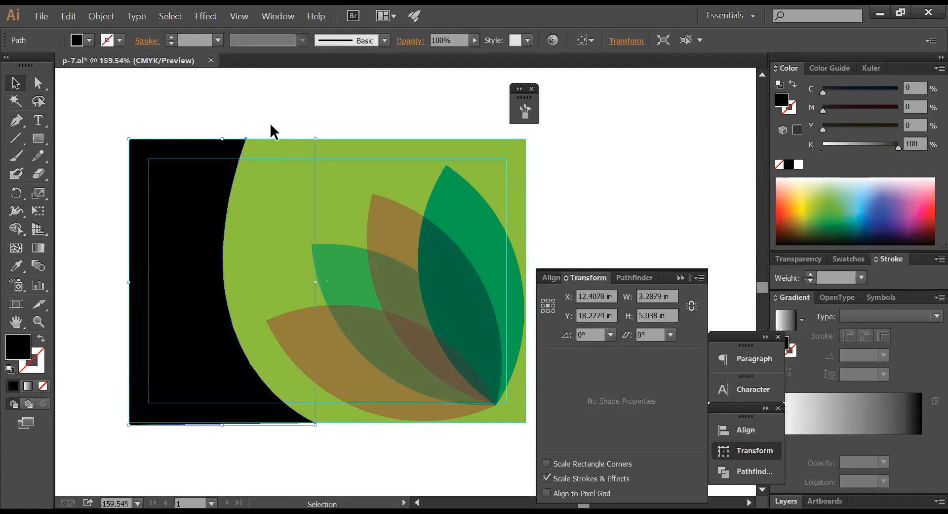
left_click_drag(314, 282, 345, 282)
- Recolour the panel with the banner's blue using the Eyedropper, then deselect it
left_click(284, 125)
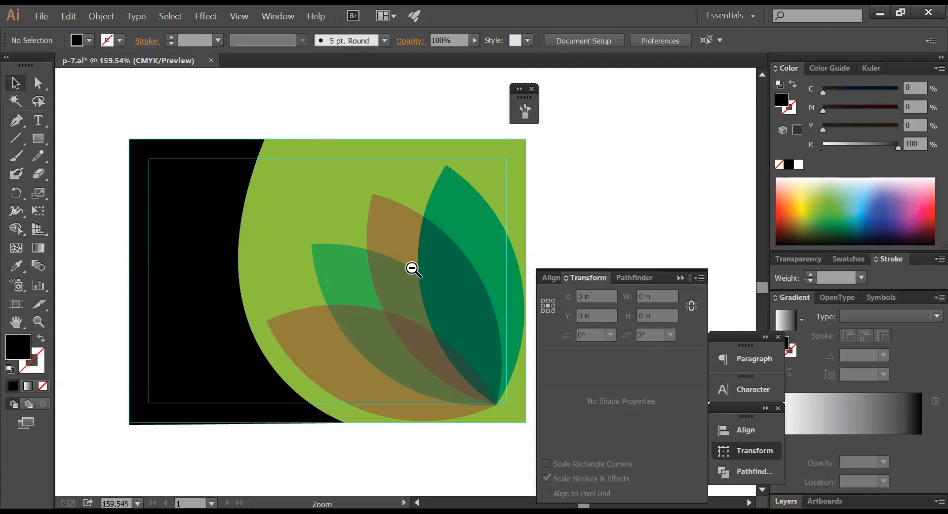
left_click(413, 269, "ctrl+alt")
left_click(412, 269, "ctrl+alt")
left_click_drag(355, 221, 386, 305)
left_click(346, 350)
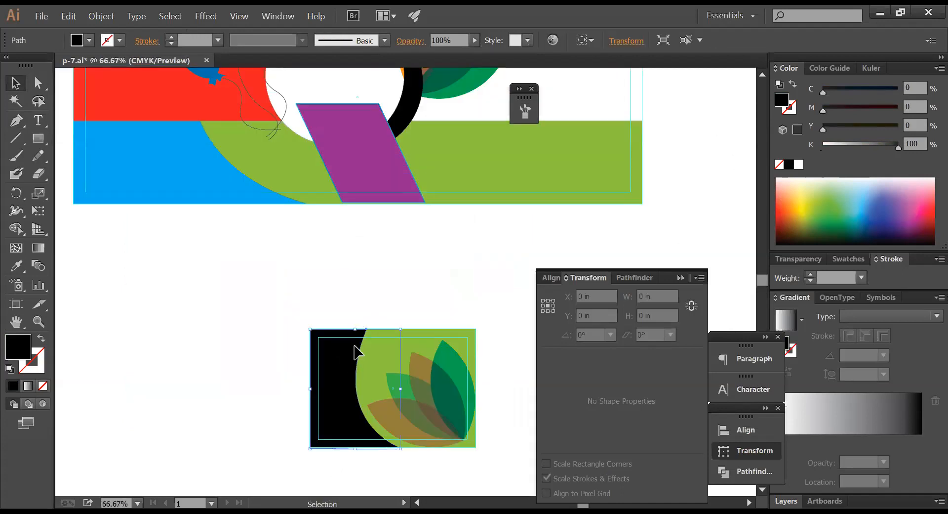
left_click(16, 266)
left_click(185, 196)
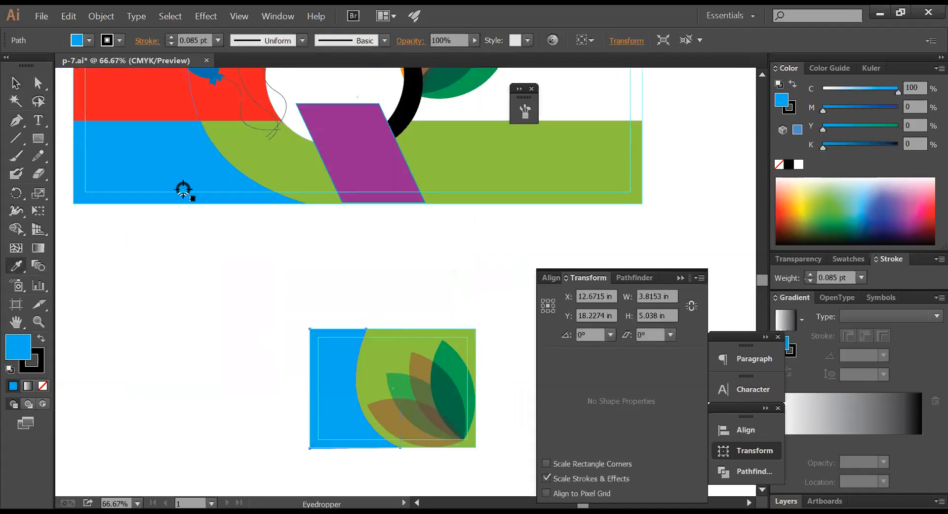
key("ctrl+shift+a")
left_click(421, 255, "ctrl+alt")
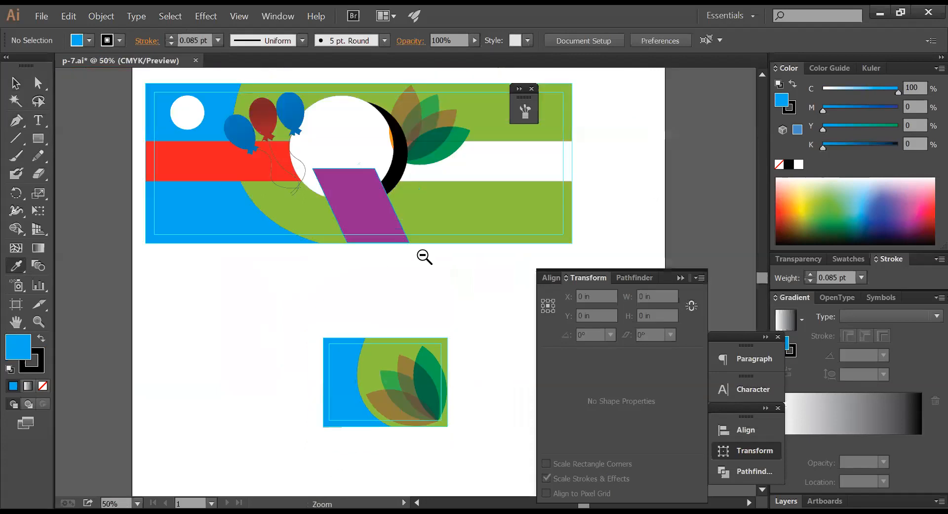
- Alt-drag a copy of the banner's white circle onto the card and shrink it
left_click_drag(355, 132, 389, 376)
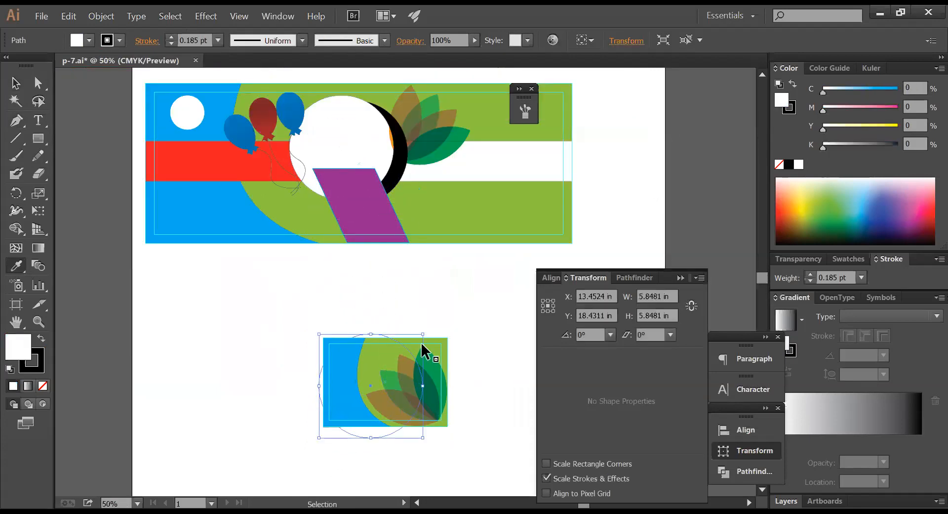
left_click_drag(423, 335, 408, 352)
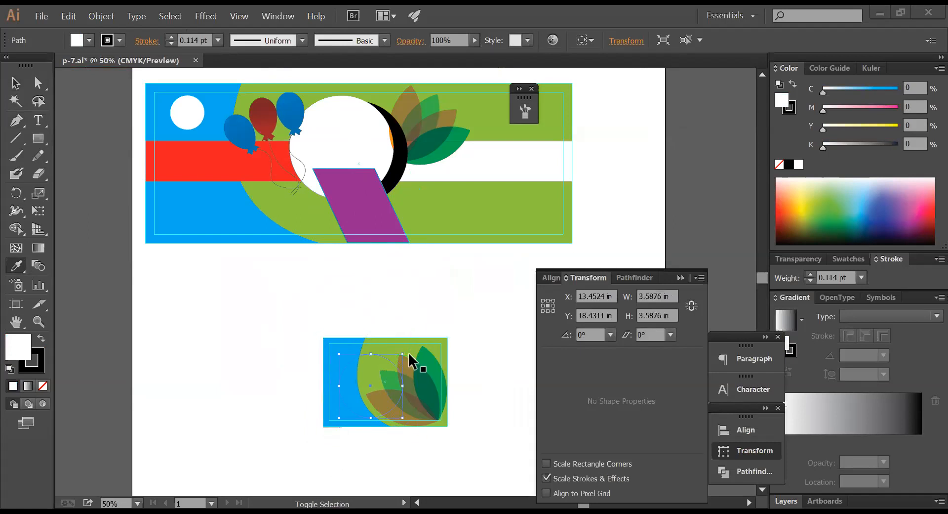
left_click(447, 327)
- Shrink the white circle further to 2.2529 in and move it over the leaf motif
key("z")
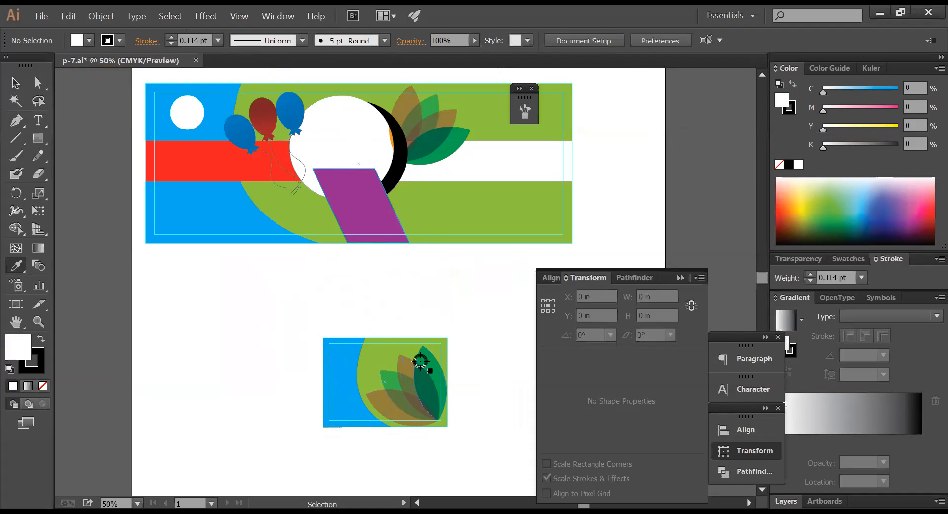
left_click_drag(309, 332, 535, 446)
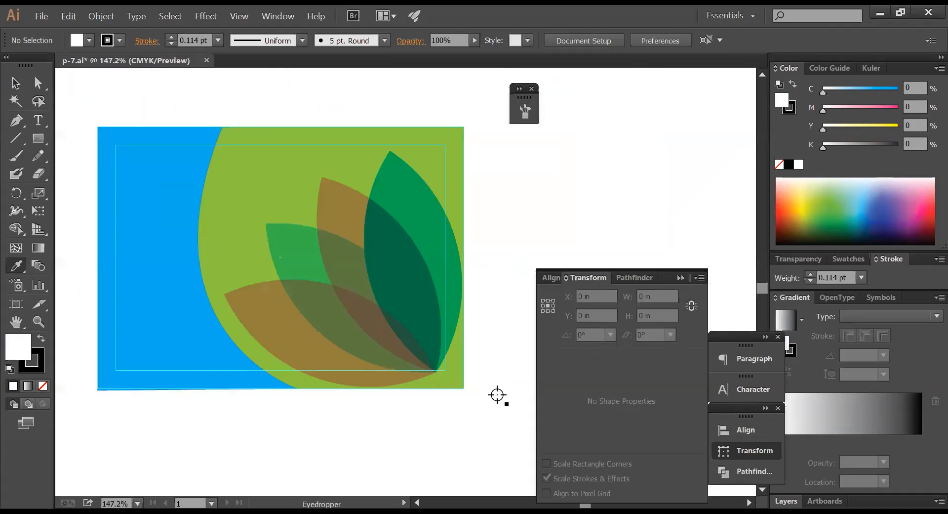
key("v")
key("ctrl+y")
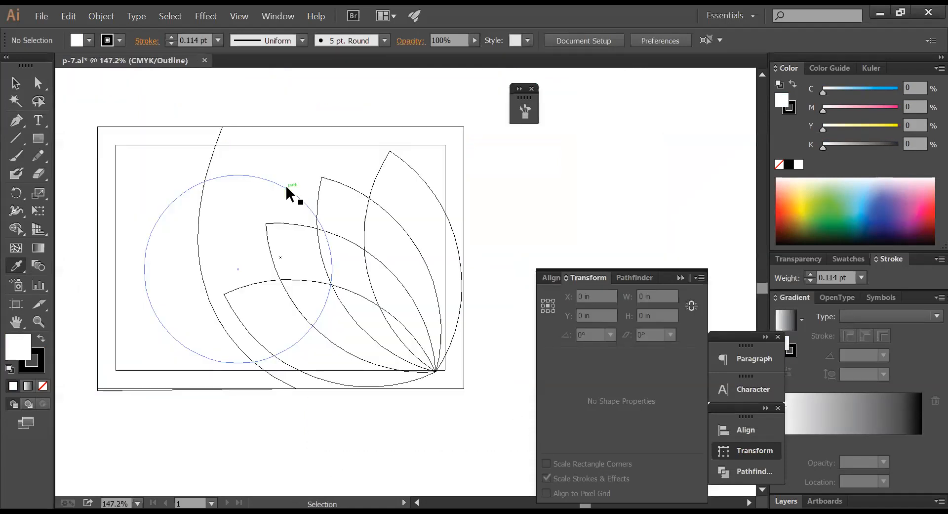
left_click(272, 192)
key("ctrl+y")
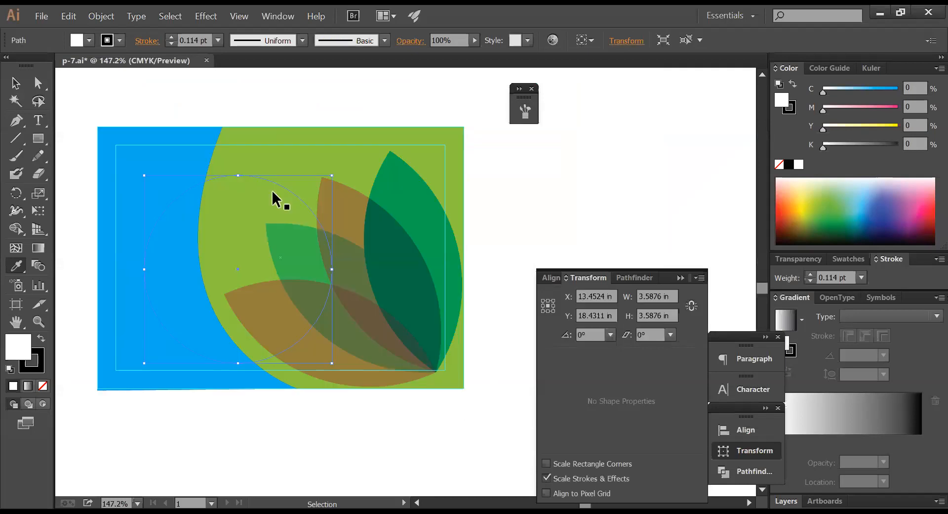
left_click_drag(272, 188, 340, 235)
left_click_drag(409, 197, 381, 238)
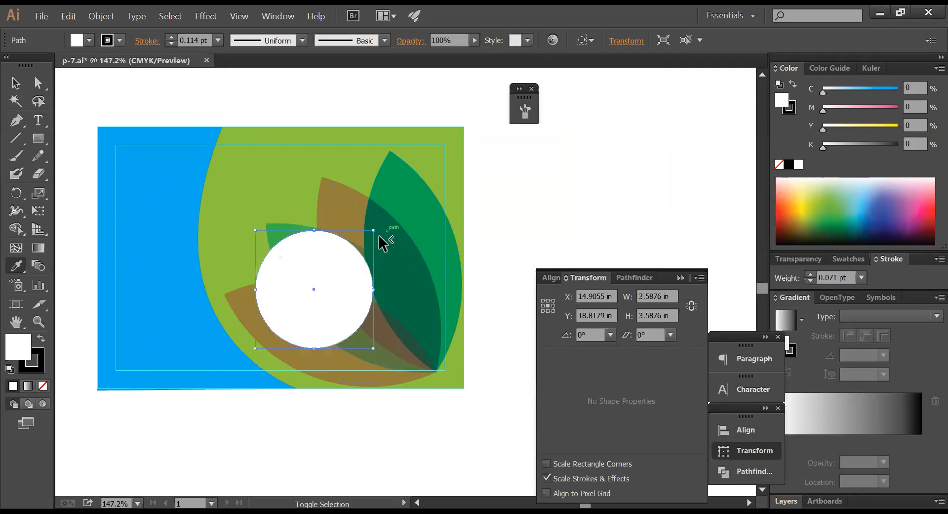
key("v")
left_click_drag(361, 296, 326, 259)
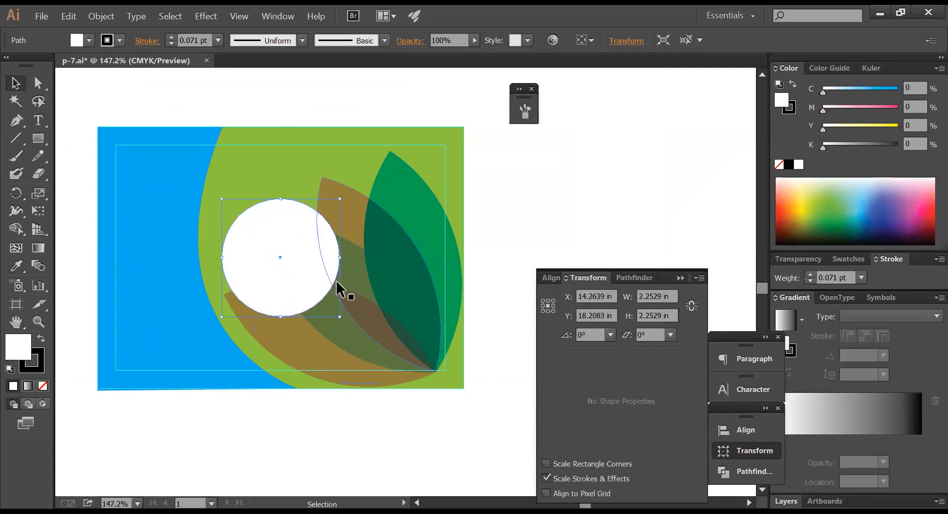
left_click(400, 145)
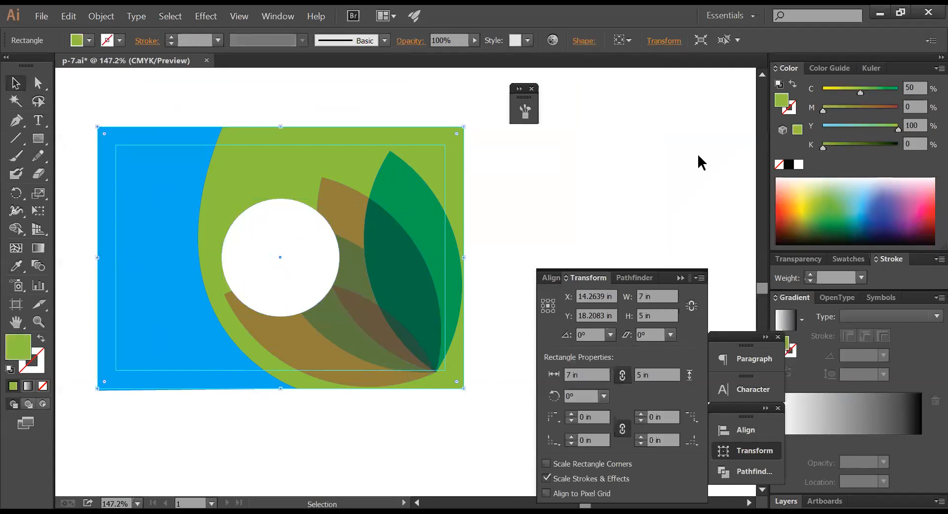
- Try removing the background's fill, then undo to restore the green
key("slash")
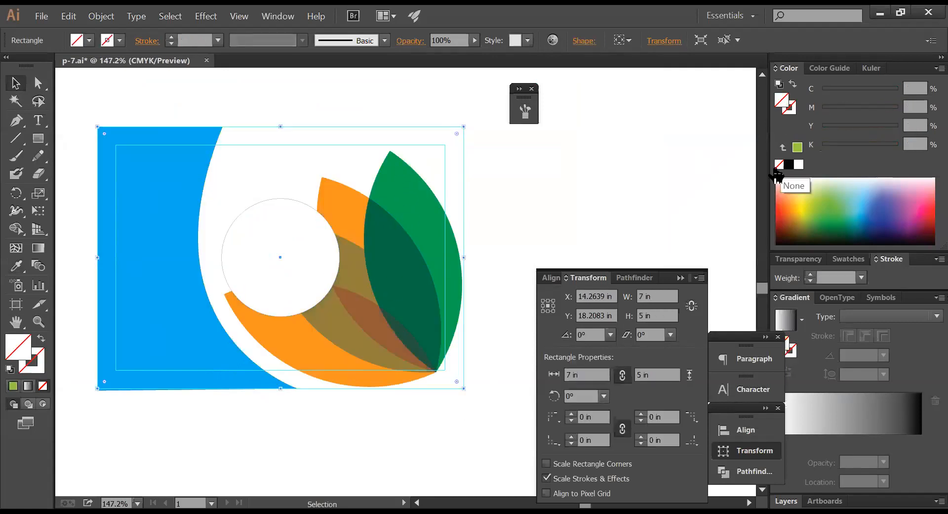
left_click(432, 283)
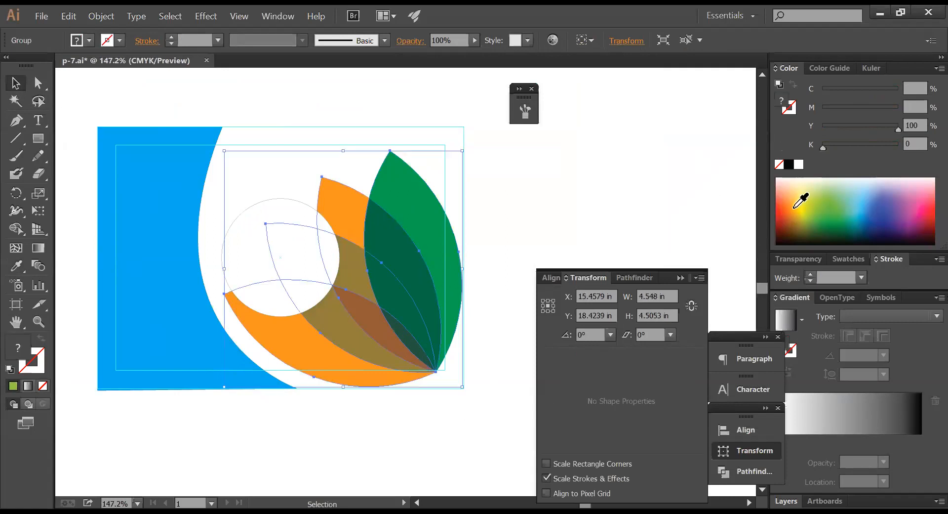
left_click(479, 158)
key("ctrl+z")
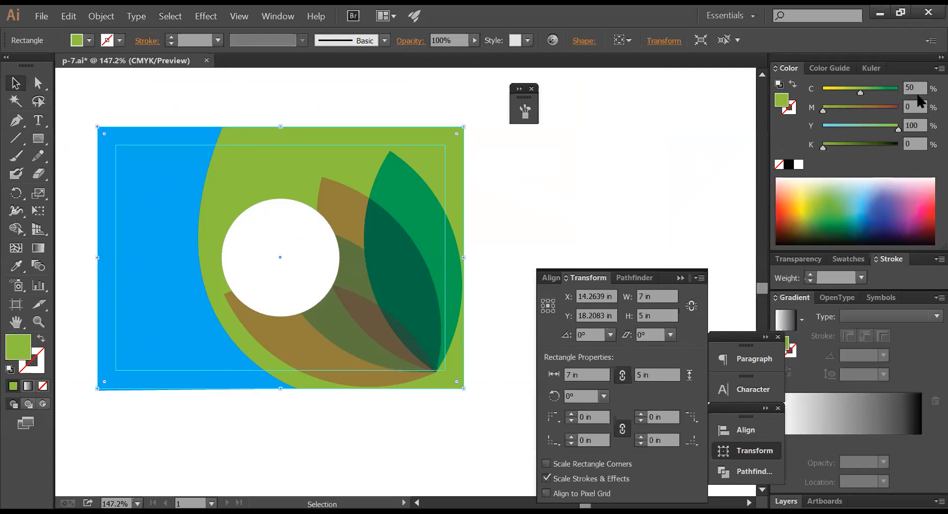
- Trial a light grey background with CMYK cyan 0, magenta 0, black 10
left_click_drag(919, 88, 820, 90)
key("Tab")
key("Tab")
type("0")
key("Tab")
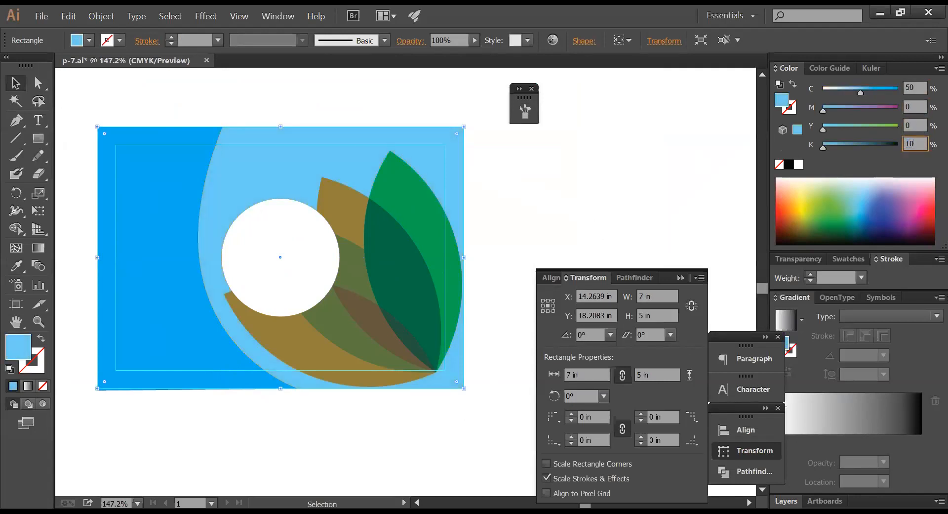
key("Return")
left_click(916, 87)
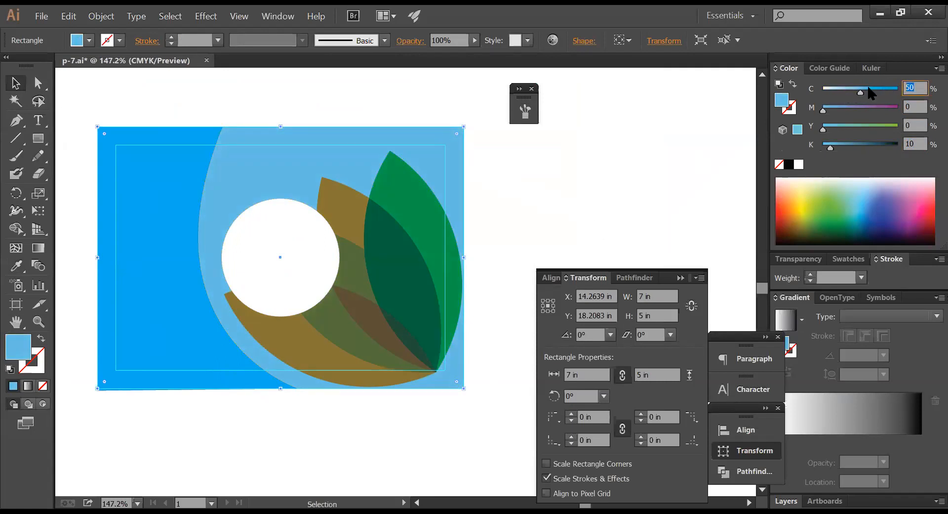
key("Return")
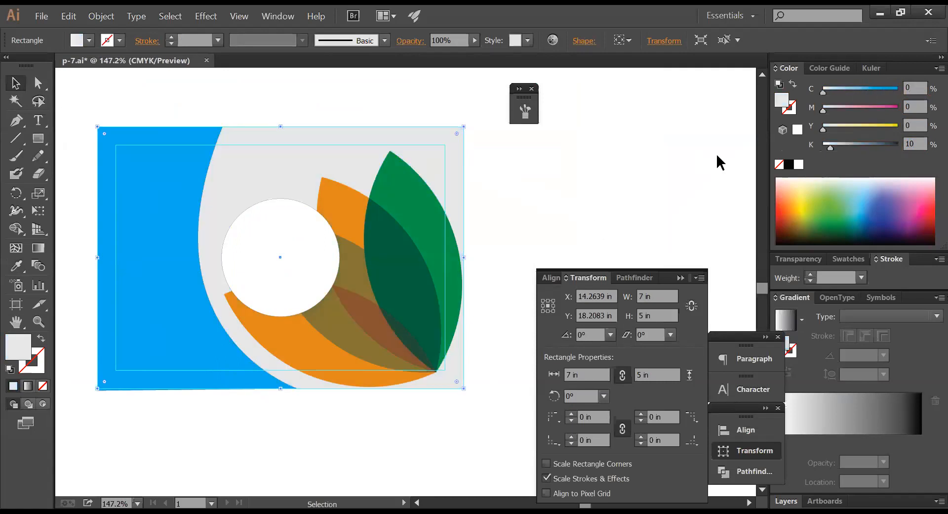
- Fade the leaf motif to 25% opacity, then undo the leaf and colour changes
left_click(444, 285)
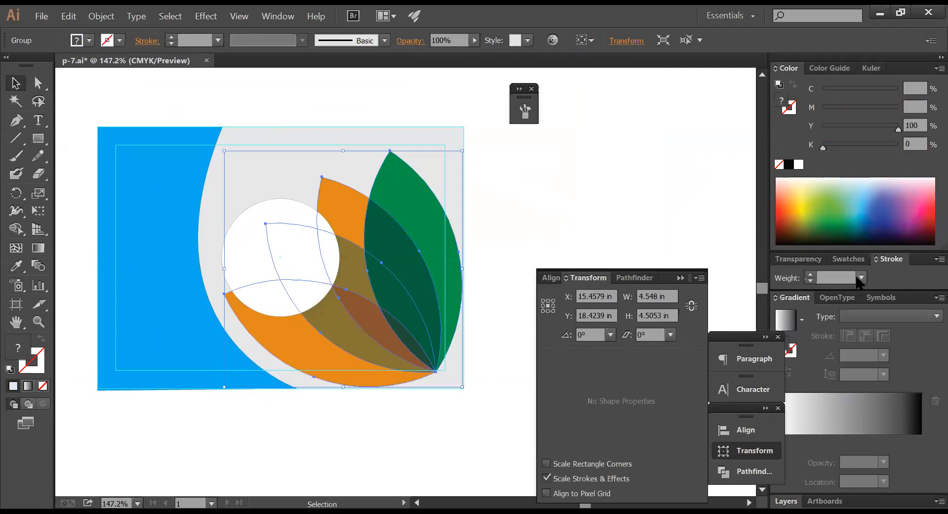
left_click(815, 259)
left_click(927, 253)
left_click_drag(889, 267, 881, 266)
key("a")
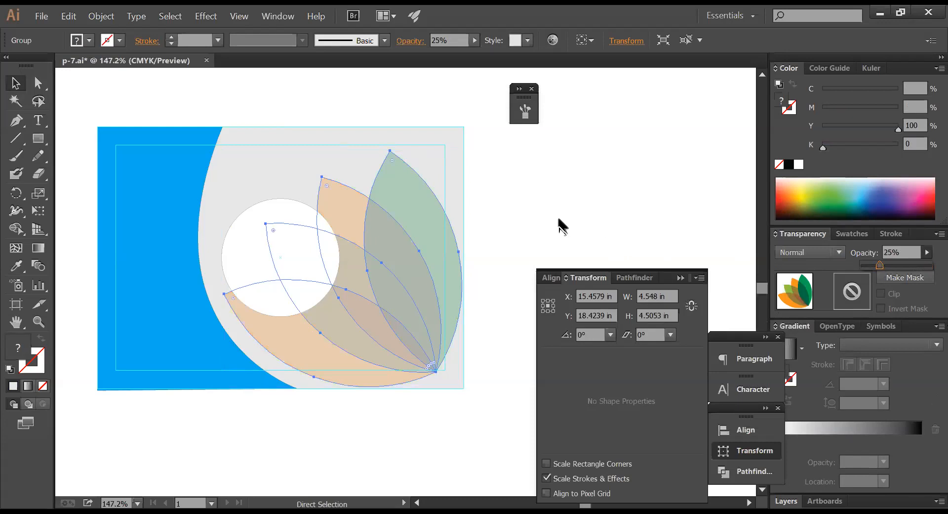
key("v")
left_click(153, 95)
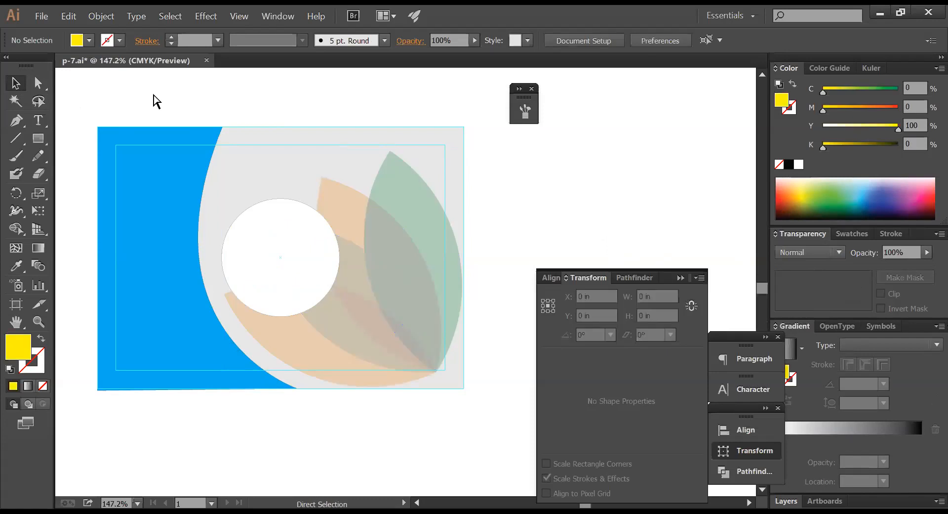
key("ctrl+z")
key("ctrl+z")
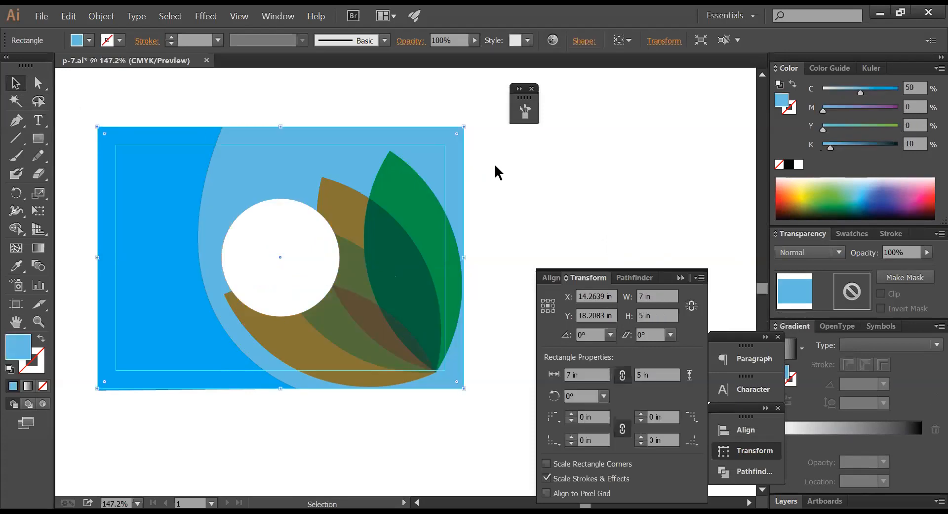
- Undo back to the green background and move the white circle left onto the blue panel's edge
left_click(494, 165)
key("ctrl+z")
key("ctrl+z")
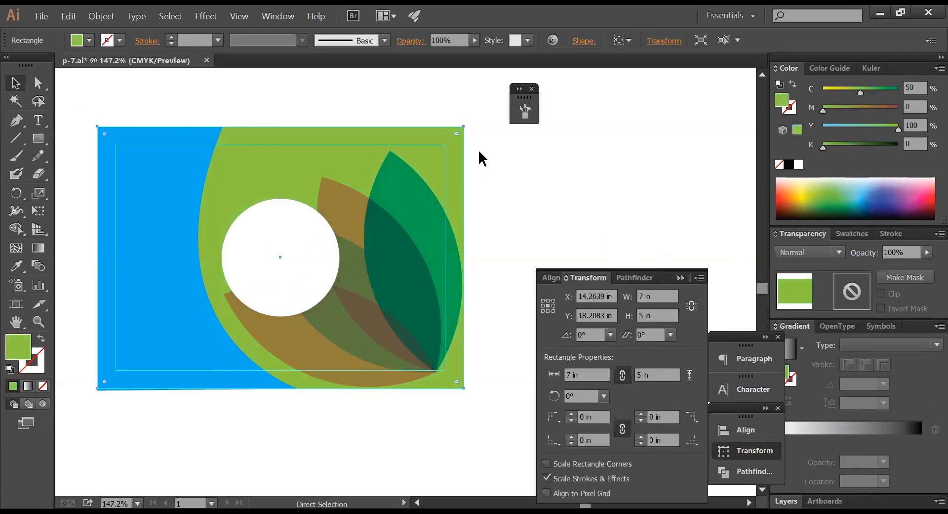
left_click(479, 149)
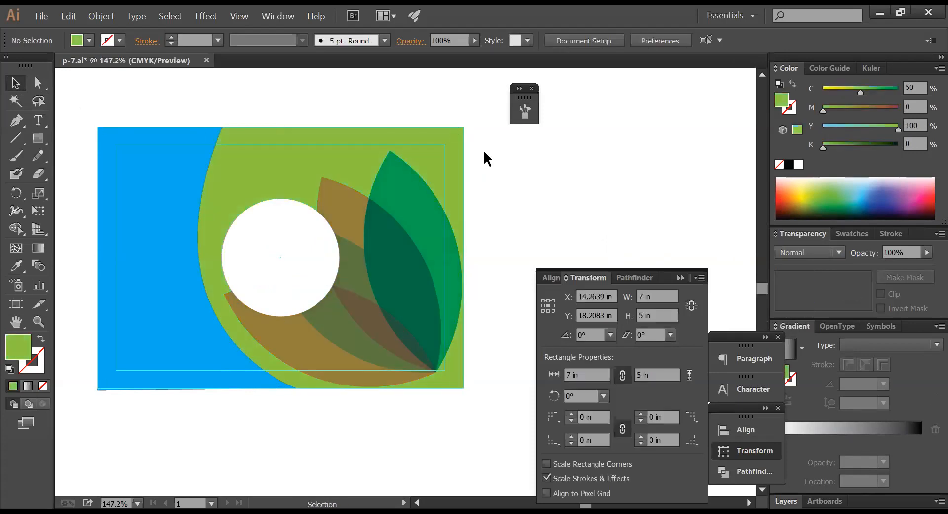
left_click(289, 235)
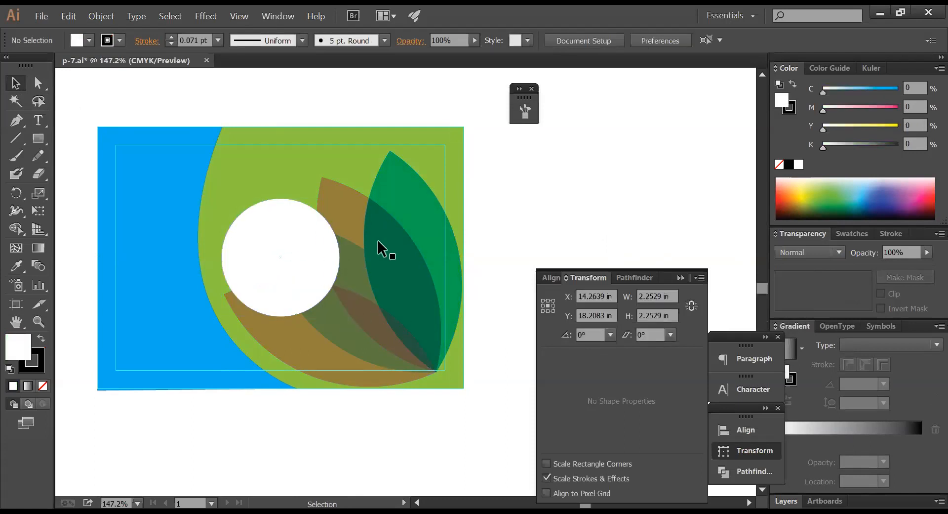
left_click_drag(283, 246, 201, 231)
left_click(510, 198)
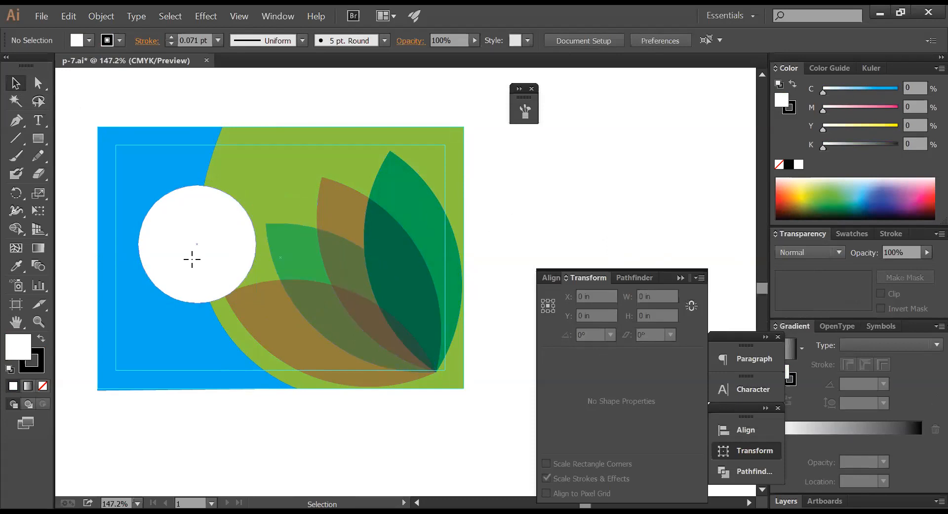
- Enlarge the white circle from its centre to about 3.2 in
left_click(192, 255)
left_click_drag(259, 305, 269, 321)
left_click_drag(208, 262, 212, 265)
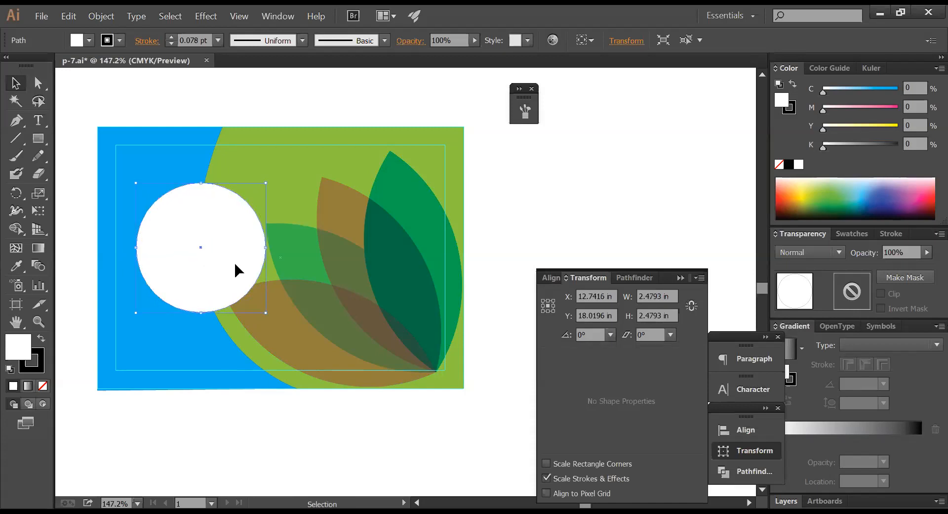
left_click_drag(264, 312, 272, 319)
left_click(486, 255)
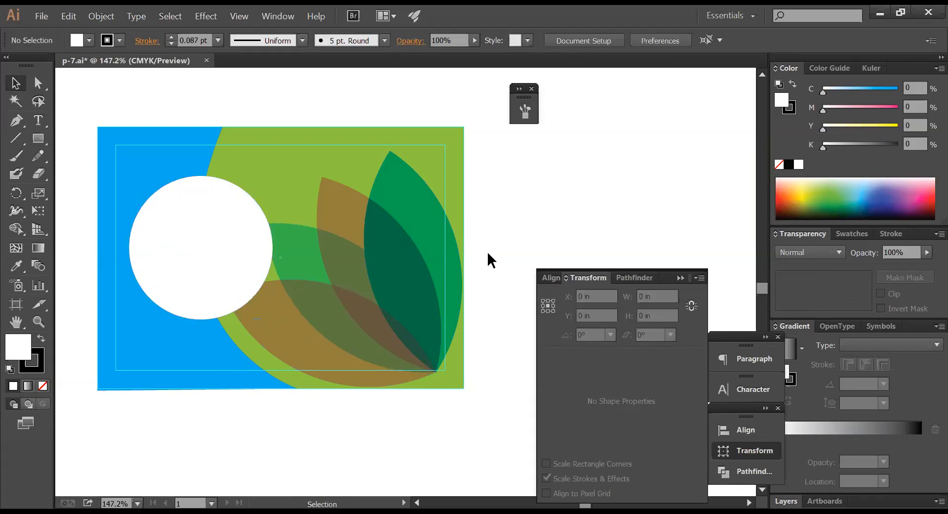
left_click(268, 255)
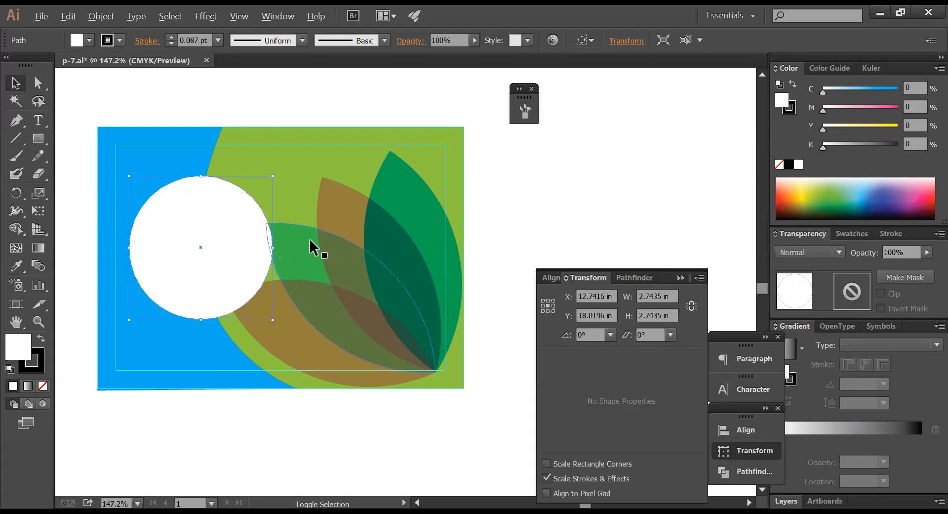
left_click(516, 237)
left_click(227, 247)
left_click_drag(276, 250, 288, 251)
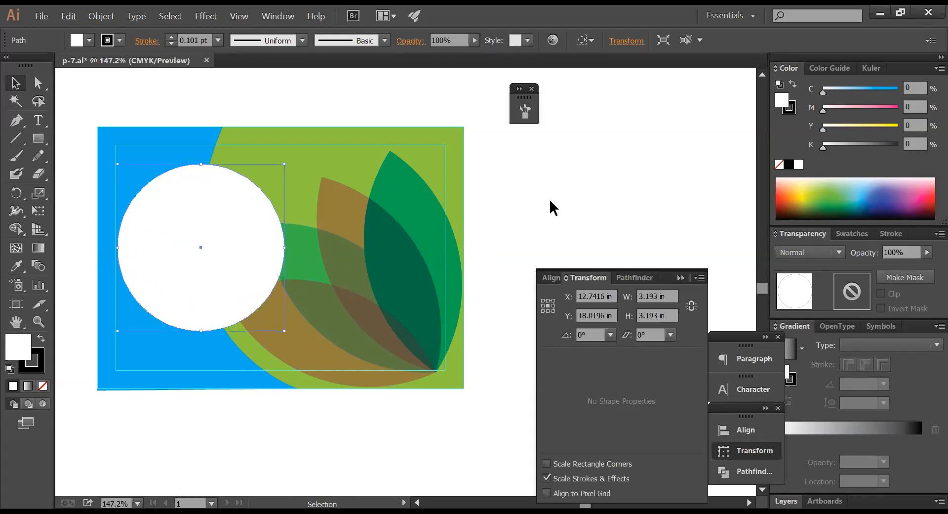
left_click(552, 200)
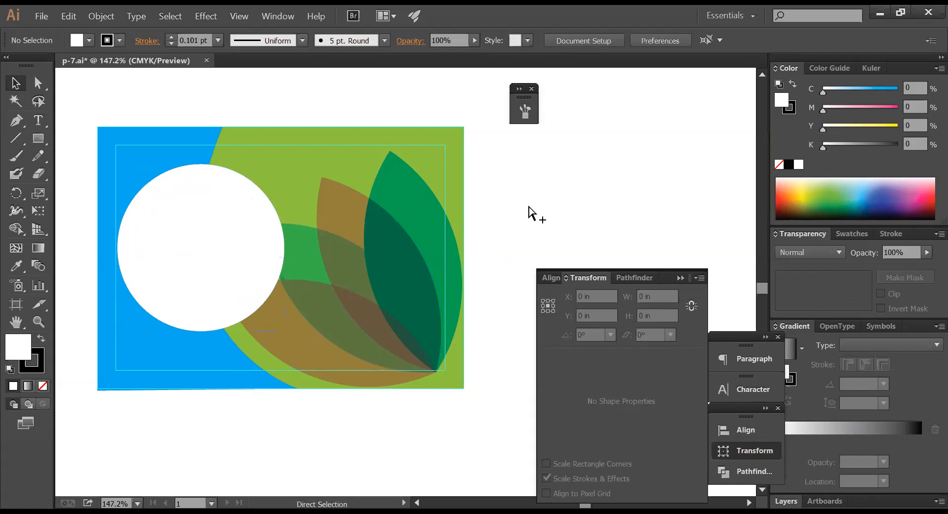
- On the small card, shrink the white circle to about 2.7 in and move it right over the green area
left_click(487, 226, "ctrl+alt")
left_click(487, 226, "ctrl+alt")
left_click(486, 226, "ctrl+alt")
left_click_drag(332, 258, 432, 321)
left_click_drag(341, 299, 344, 256)
left_click_drag(397, 292, 397, 236)
left_click_drag(234, 282, 505, 425)
left_click(240, 222)
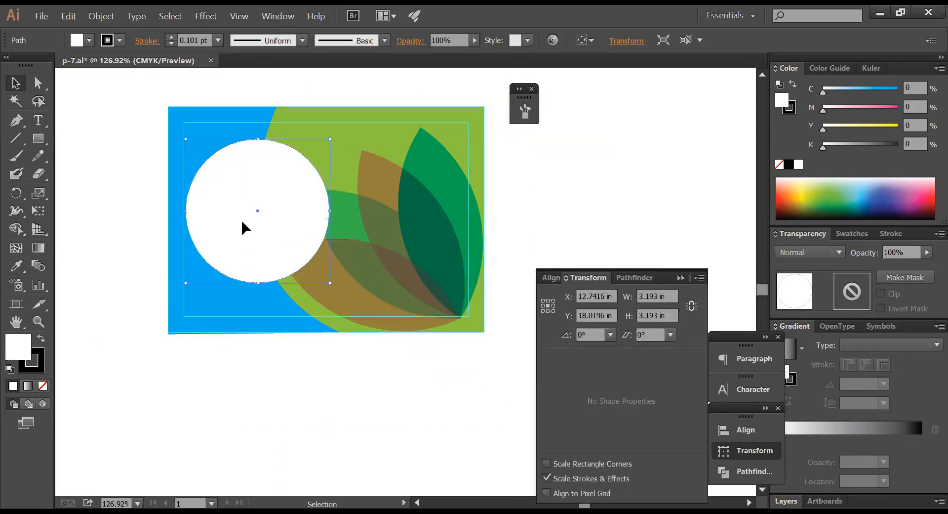
left_click_drag(331, 141, 318, 151)
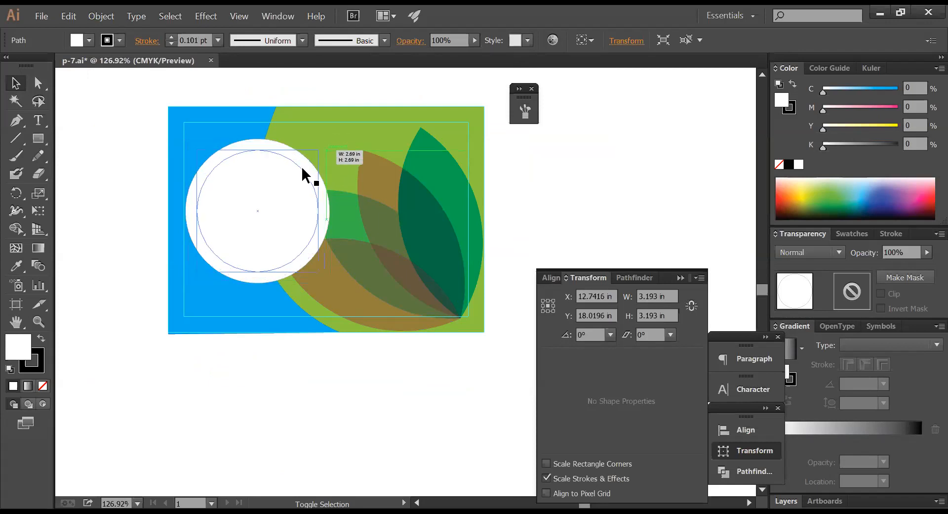
left_click_drag(267, 200, 342, 172)
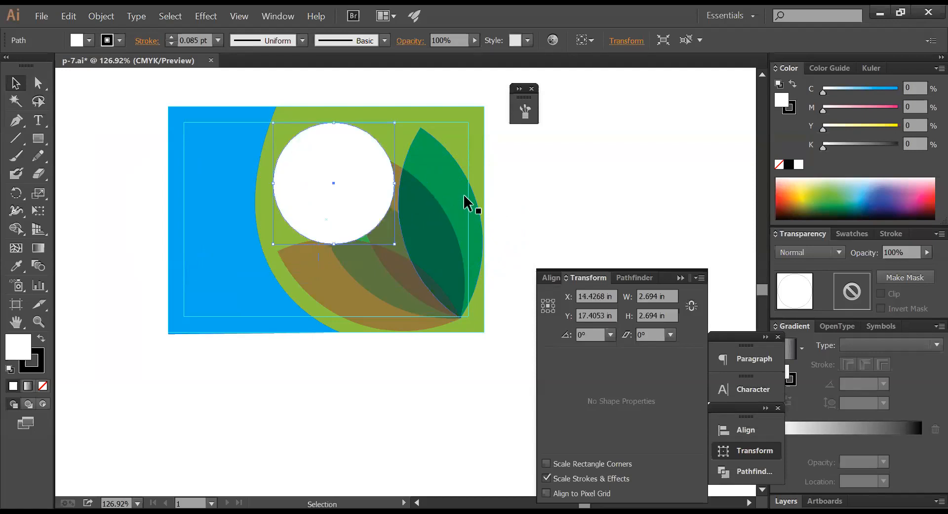
- Delete the white circle and draw a red rectangle (CMYK 0/100/100/0) down from the card's top edge
key("Delete")
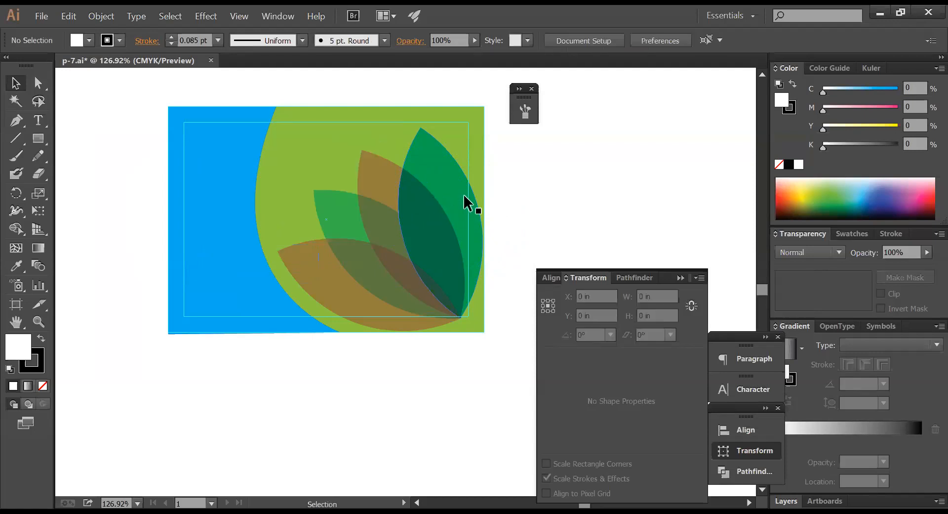
left_click(258, 120)
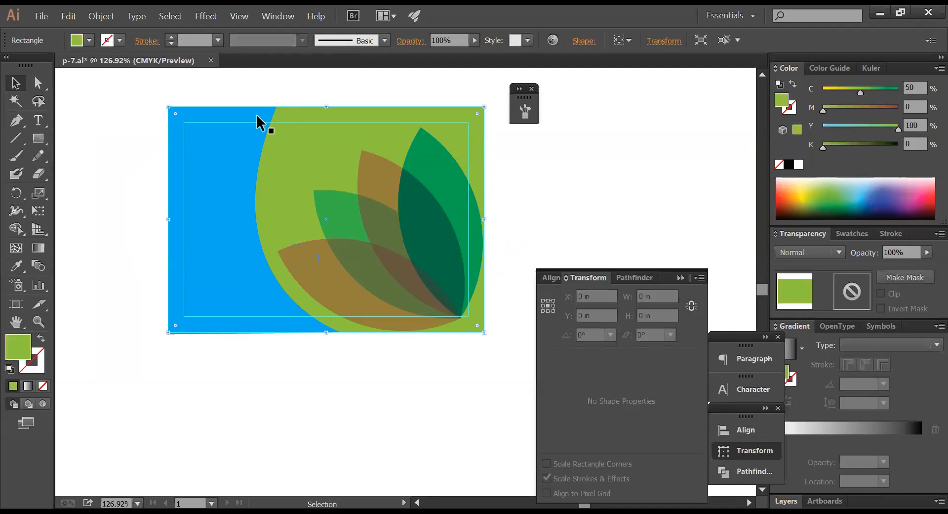
left_click(38, 138)
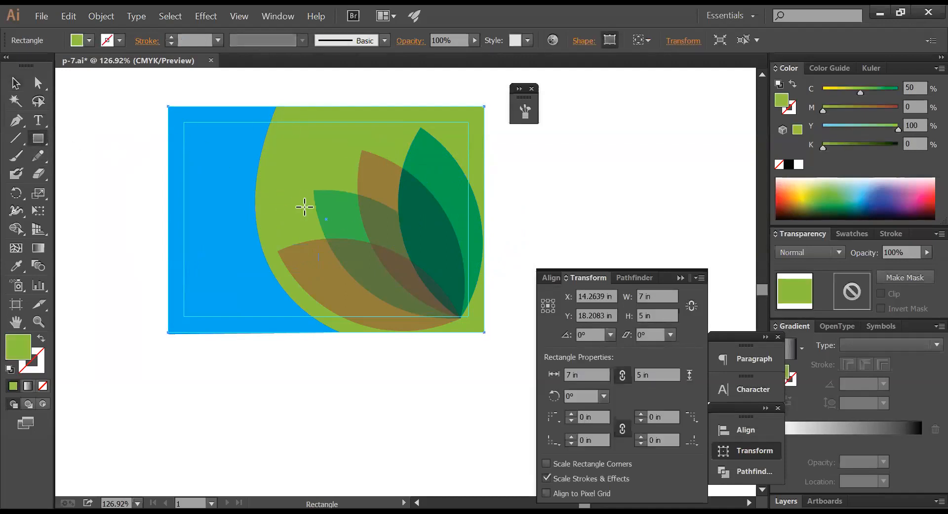
left_click_drag(304, 108, 398, 213)
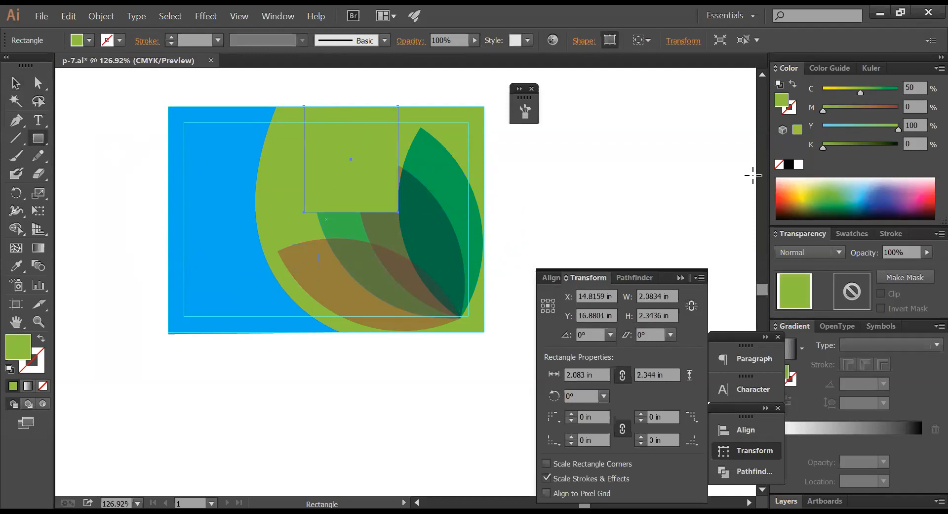
left_click(895, 91)
left_click(894, 108)
left_click_drag(886, 92, 810, 105)
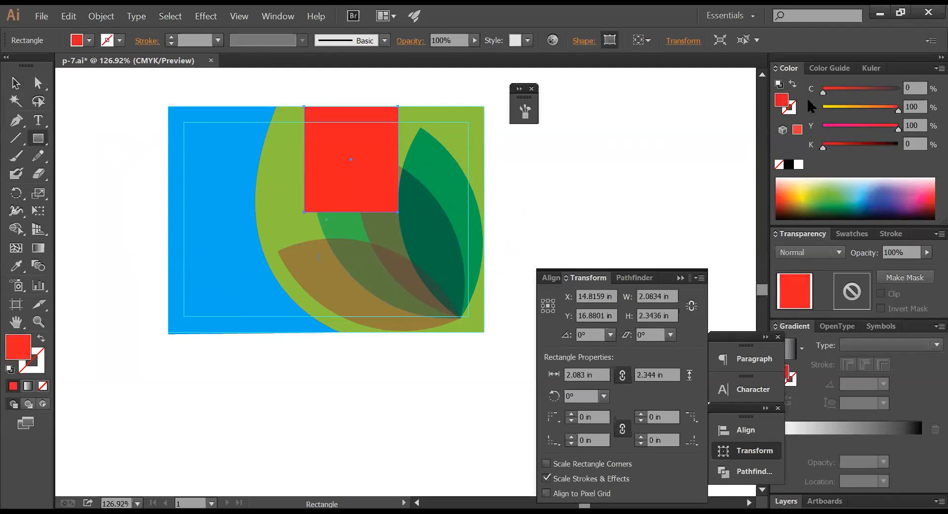
key("v")
left_click(537, 187)
- Widen the blue background shape to the right, to 4.03 in
left_click(15, 83)
left_click(383, 148)
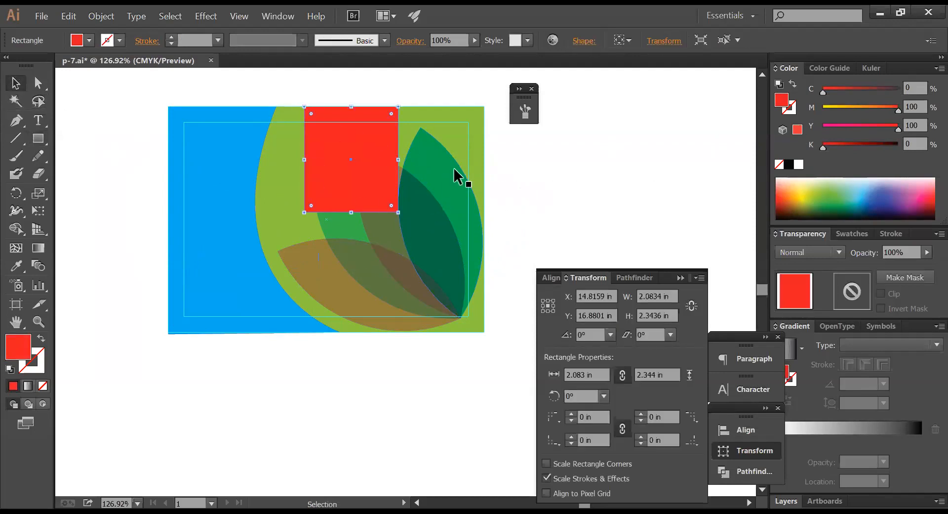
left_click(536, 160)
left_click(207, 272)
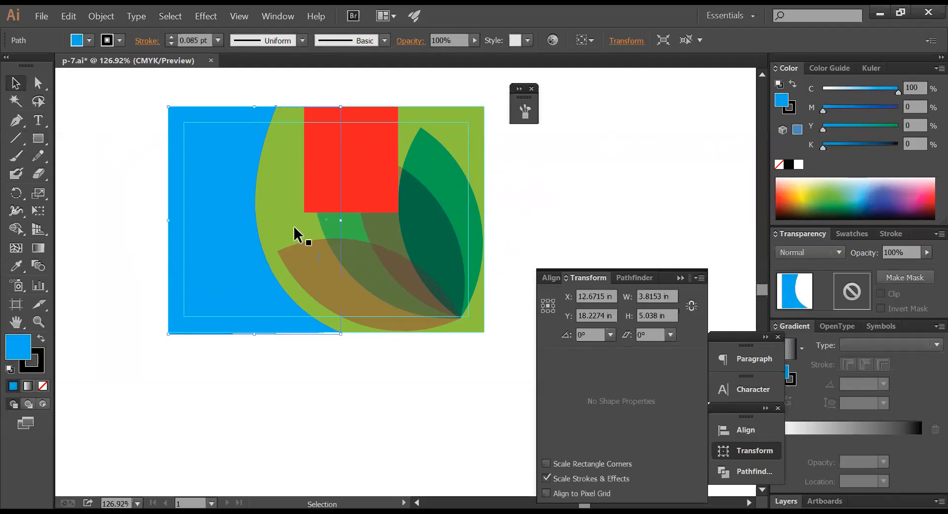
left_click_drag(345, 221, 380, 222)
left_click(332, 365)
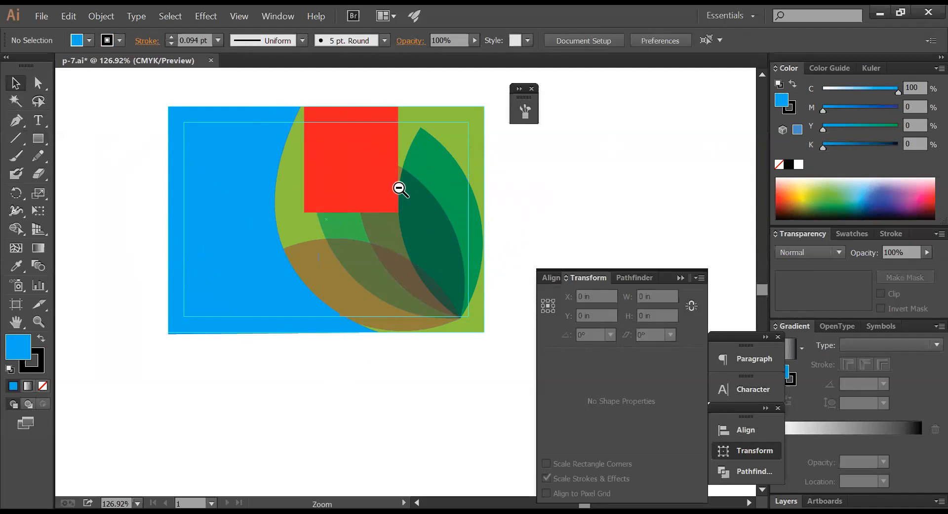
- Alt-drag a copy of the banner's balloon group down onto the lower card
left_click(398, 186, "ctrl+alt")
left_click(398, 186, "ctrl+alt")
left_click_drag(397, 186, 366, 285)
left_click_drag(215, 113, 314, 351)
left_click_drag(180, 310, 467, 429)
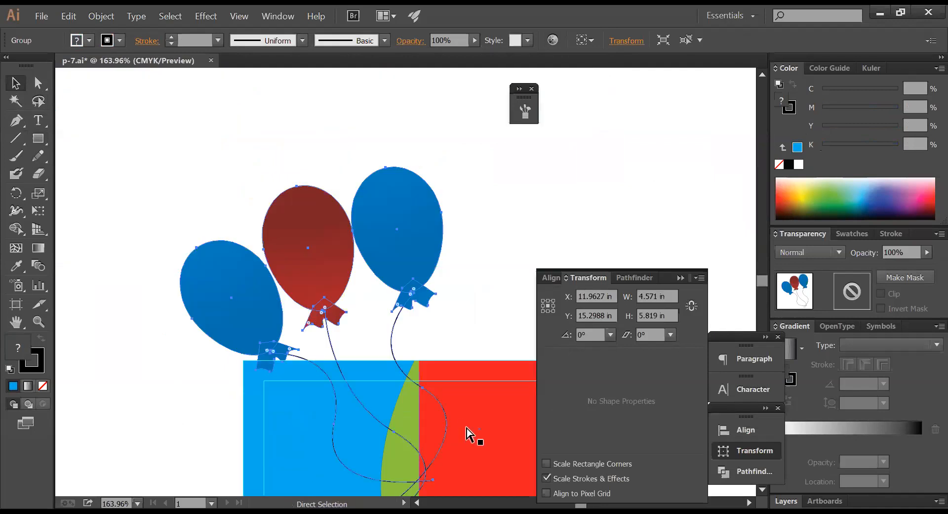
- Shrink the copied balloon group and move it right onto the red rectangle
key("ctrl+1")
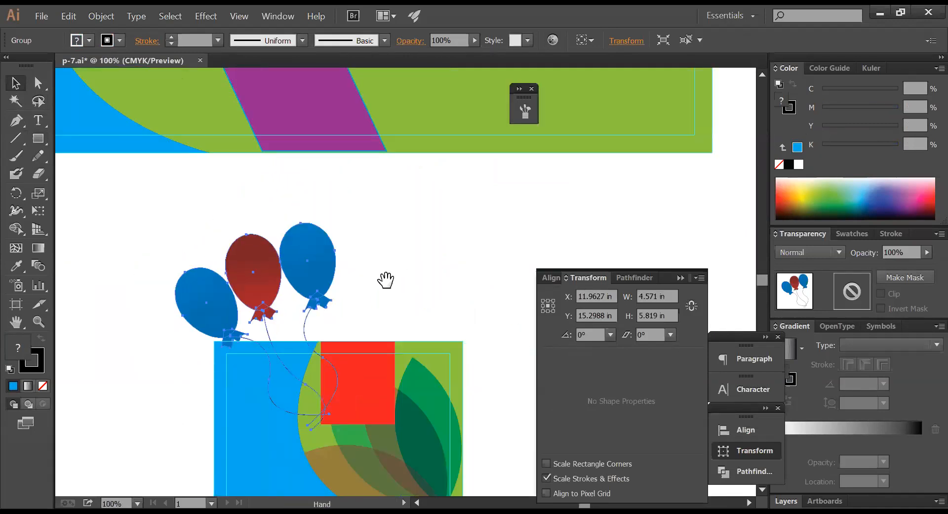
left_click_drag(362, 169, 313, 247)
left_click_drag(350, 279, 366, 307)
key("ctrl+space")
left_click_drag(503, 420, 568, 465)
left_click_drag(320, 199, 452, 200)
- Rotate the balloons clockwise and tuck them against the red rectangle's upper right corner
left_click(16, 193)
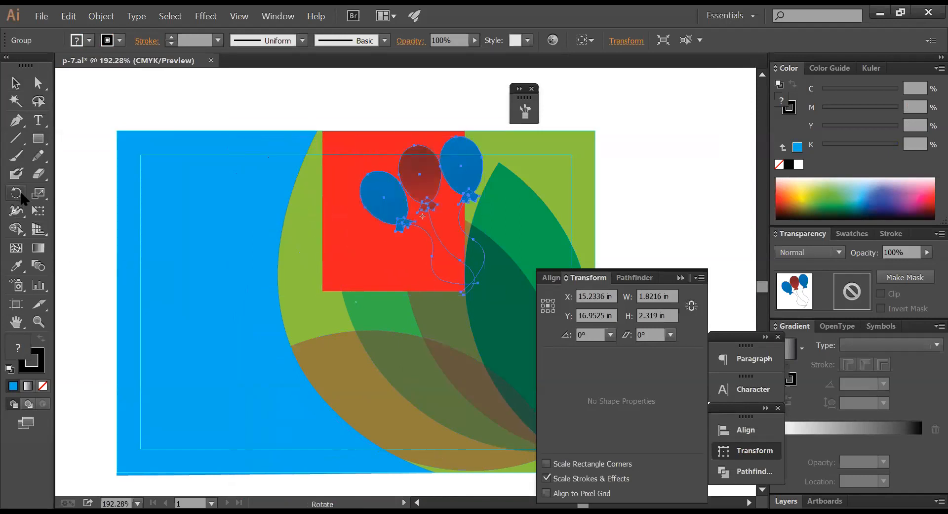
left_click_drag(454, 317, 314, 322)
left_click_drag(462, 203, 516, 200, "ctrl")
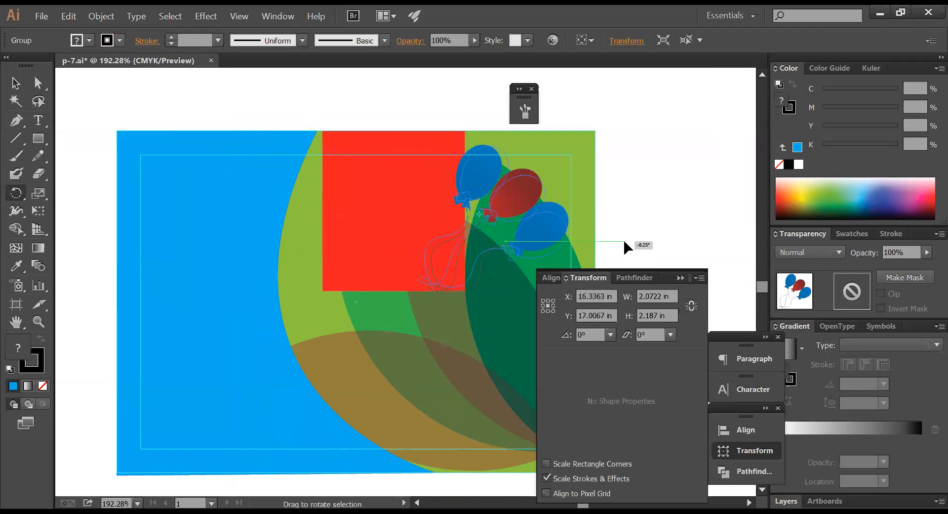
left_click(613, 214, "ctrl")
left_click(424, 276, "ctrl+alt")
left_click(424, 277, "ctrl+alt")
left_click_drag(404, 277, 415, 223)
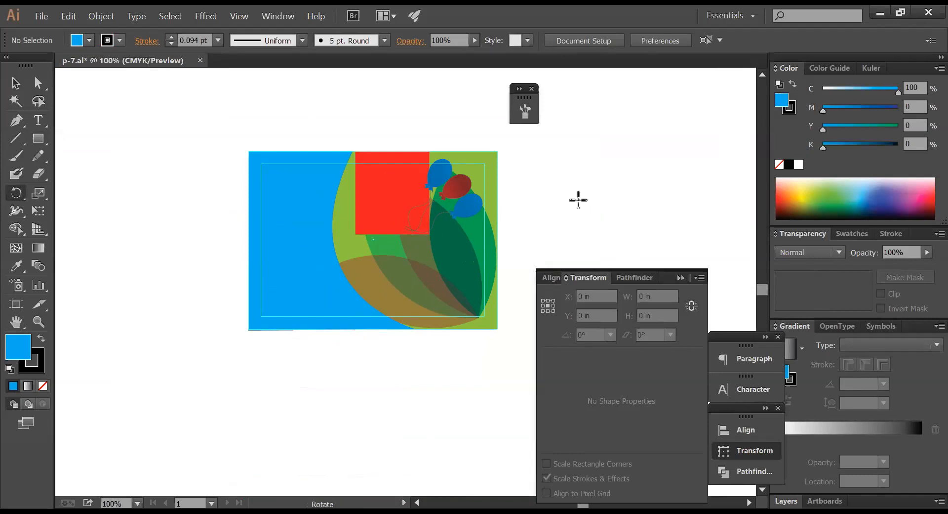
- Draw a small white-filled circle on the card's blue area
left_click(38, 142)
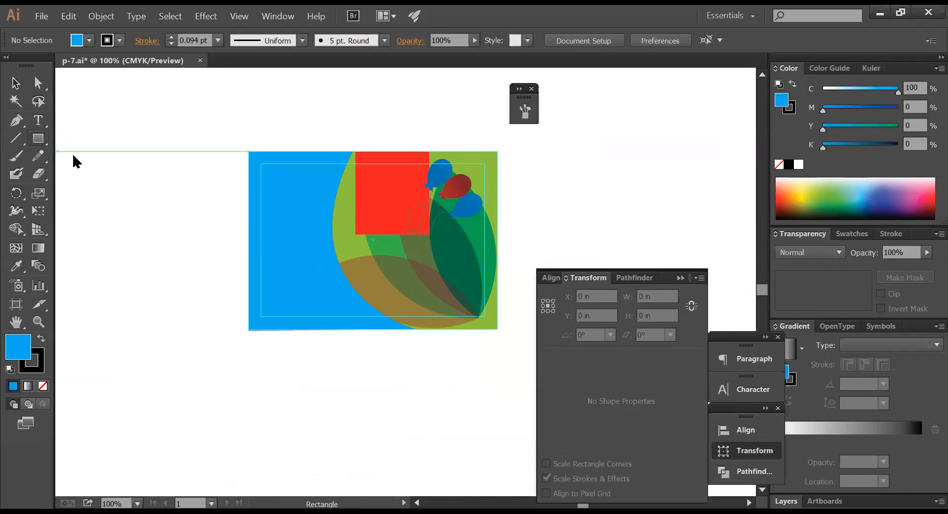
left_click(75, 168)
left_click_drag(283, 166, 306, 195)
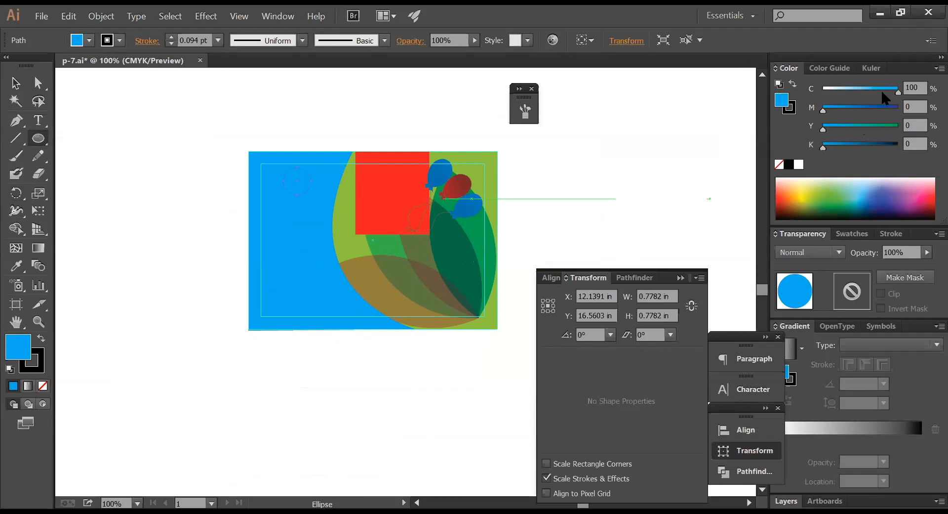
left_click(798, 164)
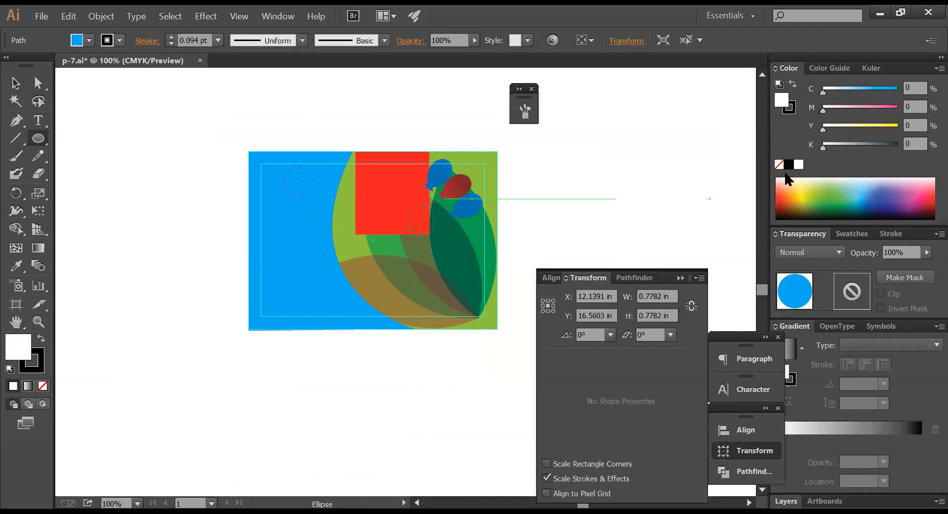
left_click(593, 195, "ctrl")
- Add a text line 'ccdsdSADSADSADSADSA' and place it on the card
left_click(38, 120)
left_click(160, 195)
type("c")
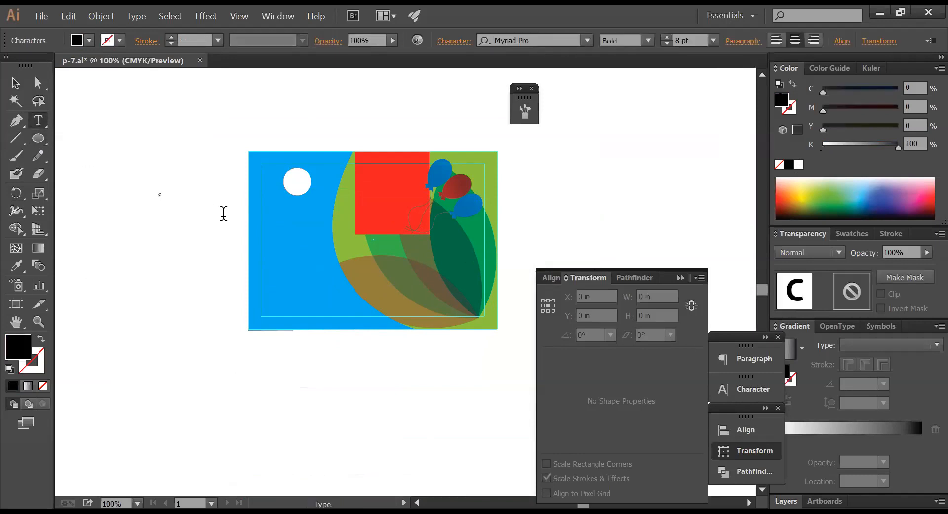
type("cdsdSADSADSADSADSA")
left_click(15, 83)
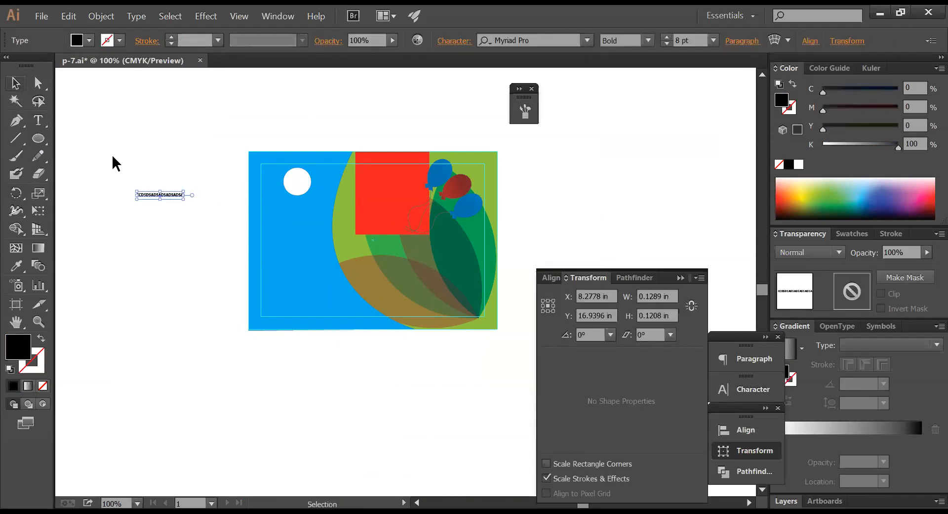
left_click_drag(180, 197, 357, 229)
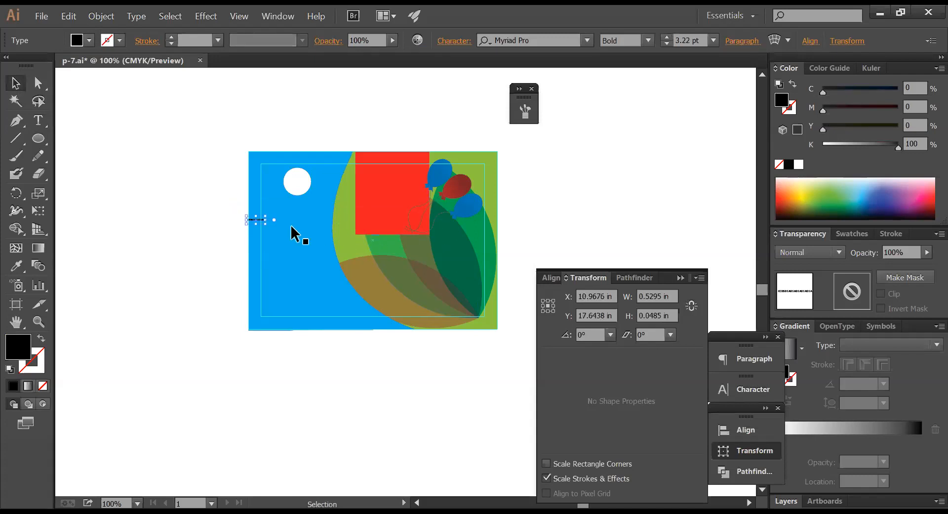
key("ctrl+z")
- Delete the extra letters ADSADSADSA to leave CCDSDSADS and shift the heading left
double_click(323, 224)
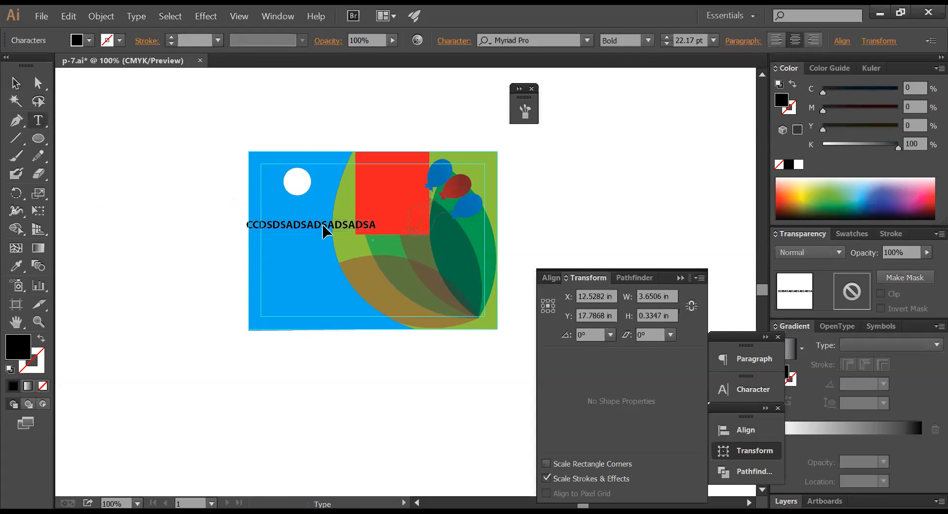
key("ctrl+a")
left_click_drag(307, 225, 432, 221)
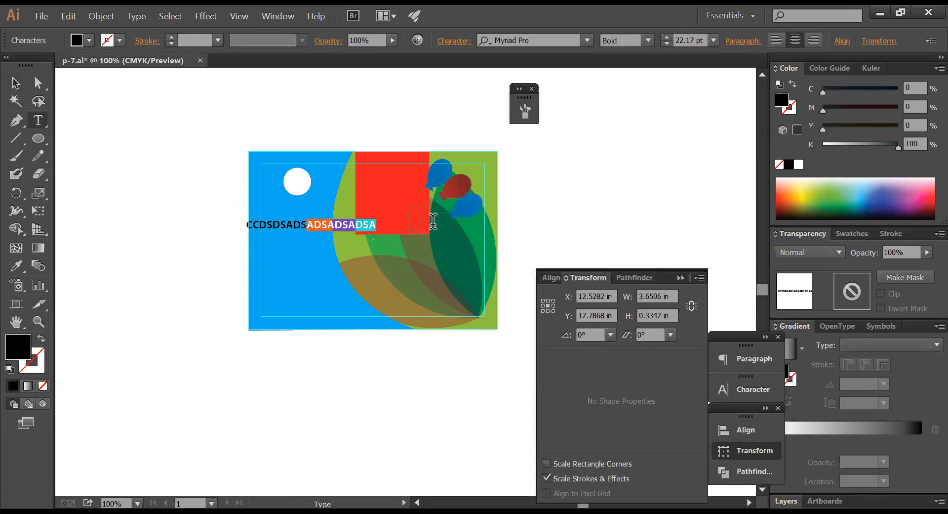
key("BackSpace")
left_click_drag(313, 229, 294, 229)
left_click(376, 119, "ctrl")
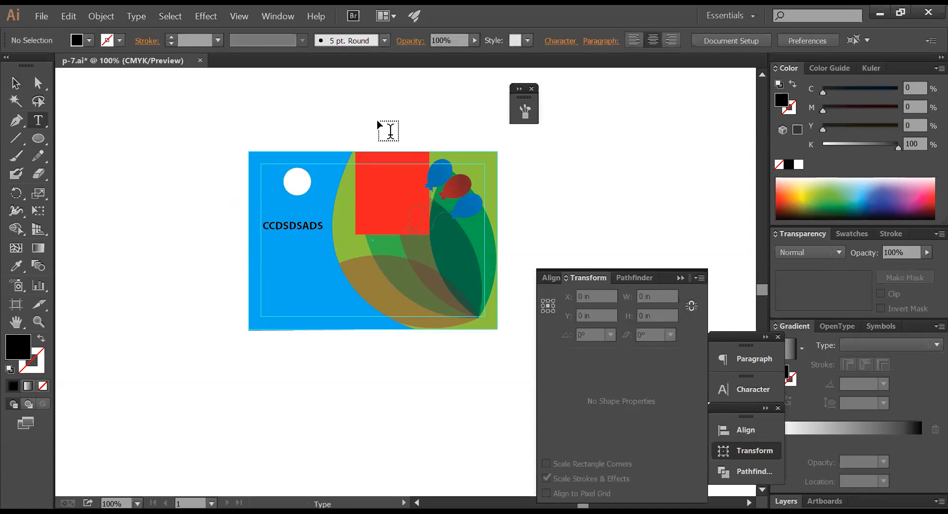
left_click(408, 169, "ctrl+alt")
left_click(408, 169, "ctrl+alt")
left_click(407, 169, "ctrl+alt")
- Compare the banner's purple parallelogram with the small card's red square
left_click_drag(373, 247, 305, 119)
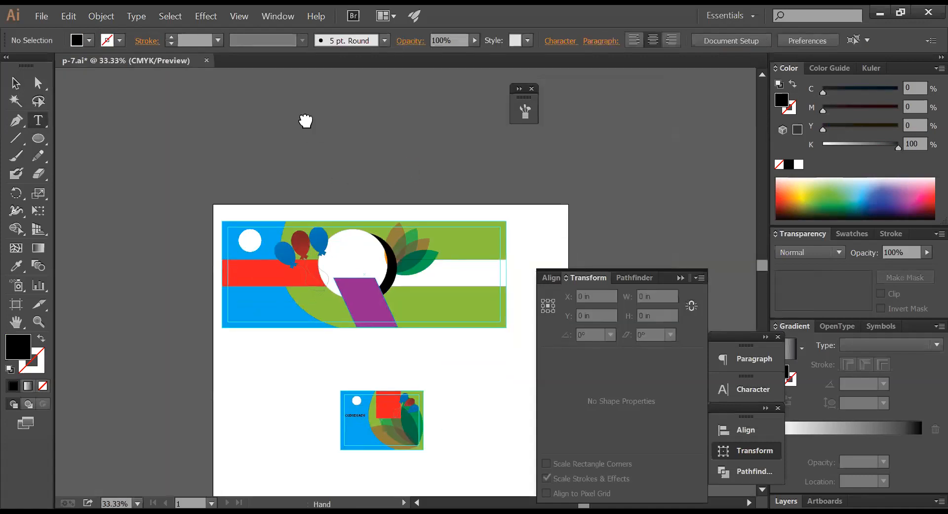
left_click(307, 190, "ctrl")
left_click(330, 293, "ctrl")
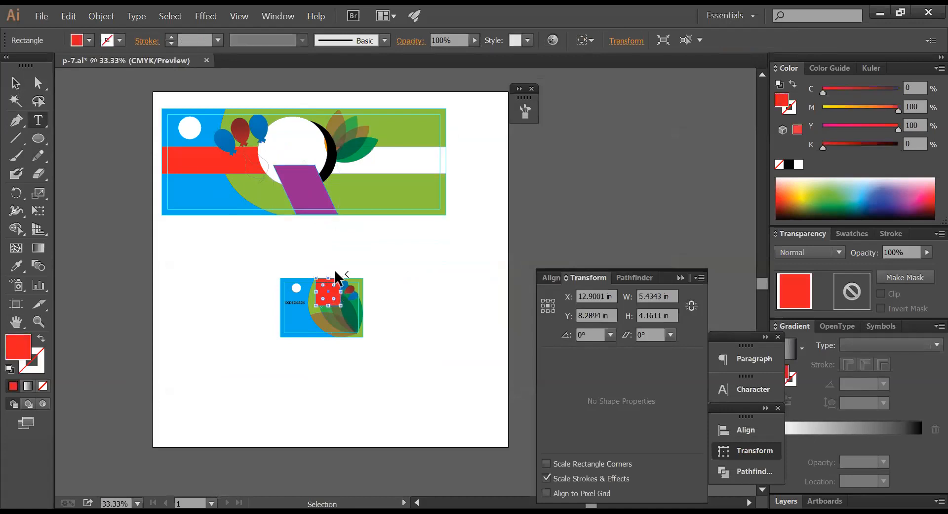
left_click(307, 195, "ctrl")
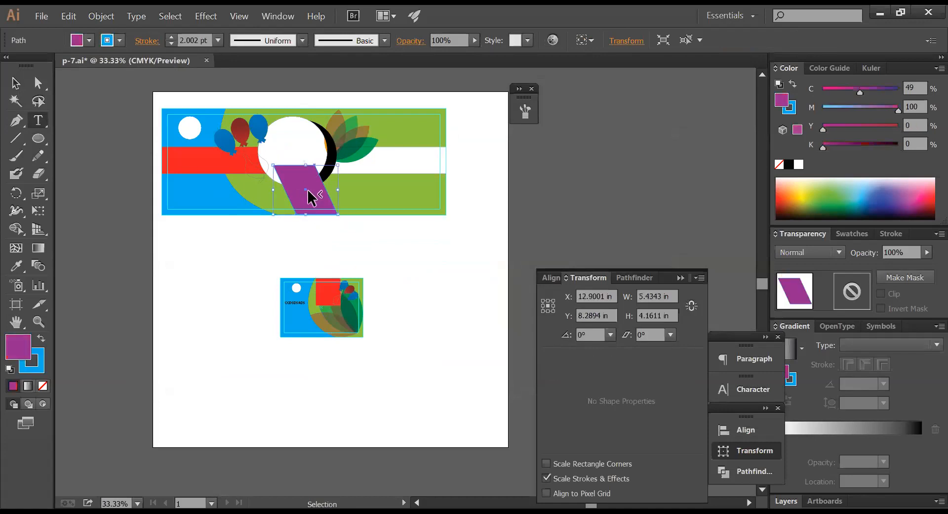
left_click_drag(221, 240, 463, 365)
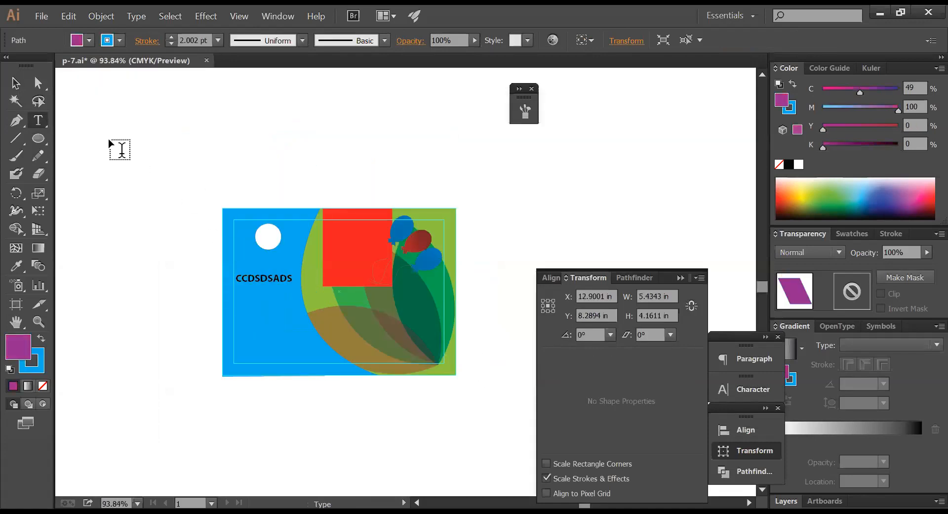
- Push the red square's bottom edge right with Direct Selection to slant it into a parallelogram
left_click(38, 83)
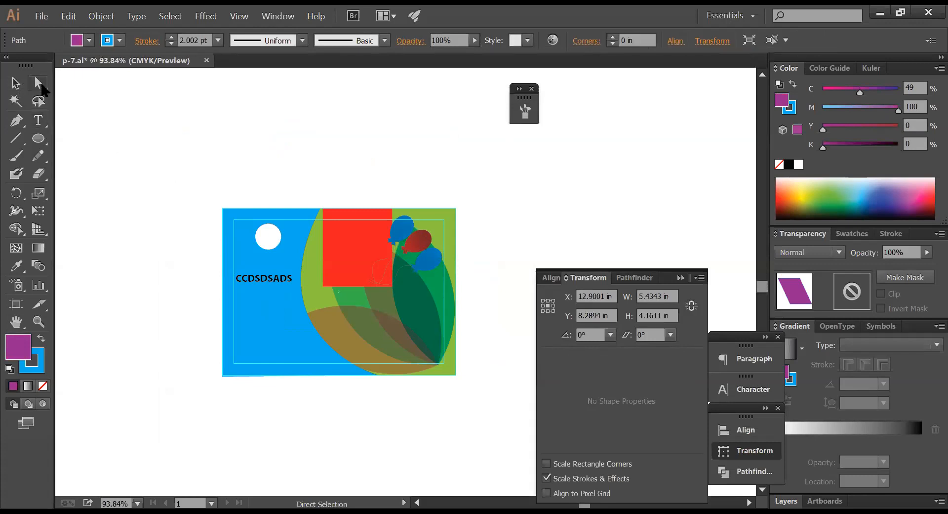
left_click(330, 292)
key("shift+Right")
key("shift+Right")
key("shift+Right")
key("shift+Right")
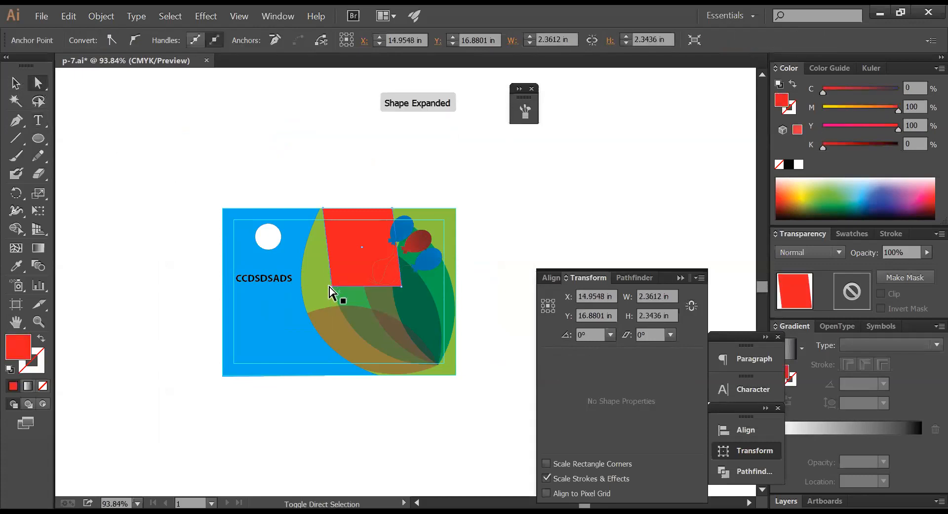
left_click(509, 247)
left_click(458, 305, "ctrl+alt")
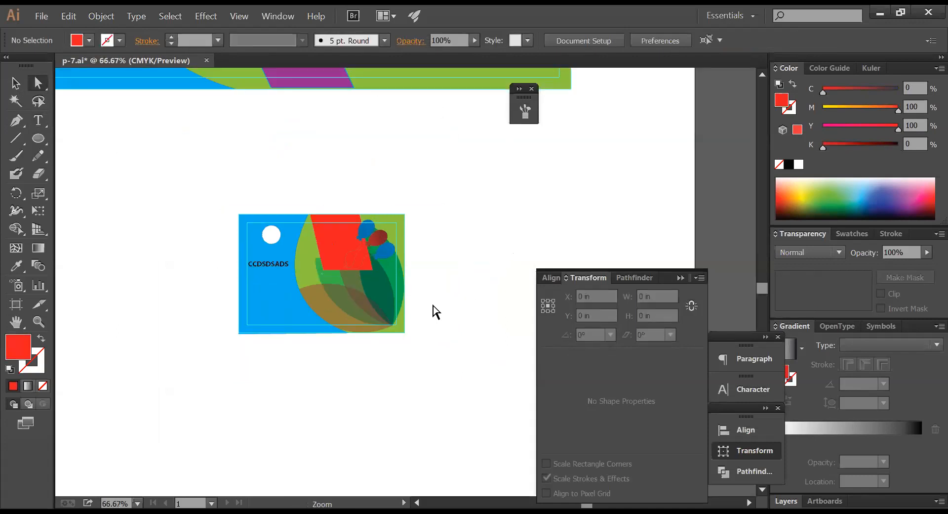
left_click_drag(249, 182, 511, 395)
left_click_drag(317, 245, 319, 262)
key("ctrl+z")
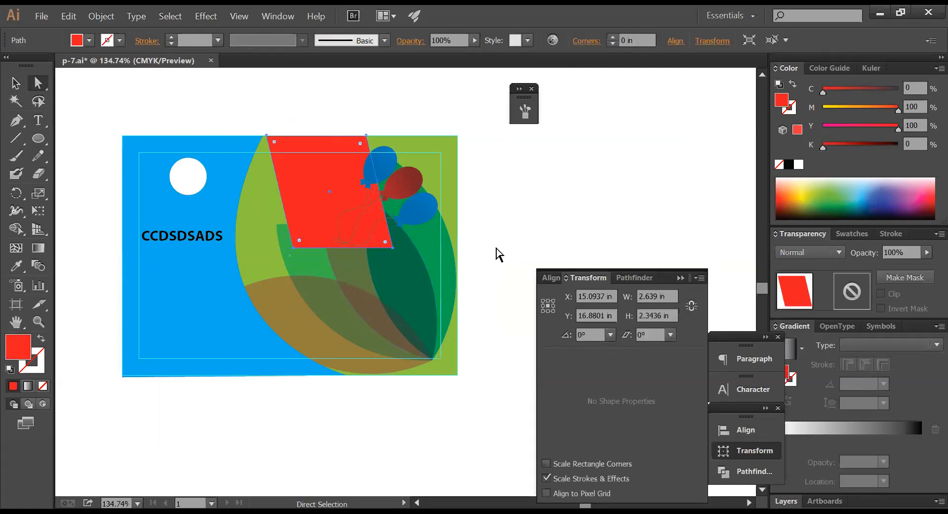
left_click(500, 253)
key("ctrl")
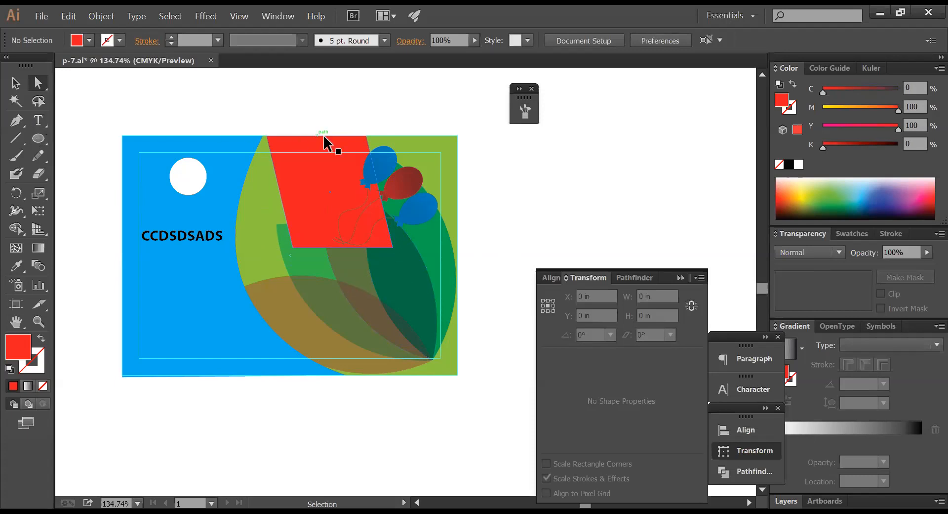
- Zoom out to the whole page, then zoom back in close on the small card
left_click(324, 134, "ctrl+alt")
left_click(400, 154, "ctrl+alt")
left_click(437, 273, "ctrl+alt")
left_click(424, 244, "ctrl+alt")
left_click_drag(423, 245, 369, 117)
left_click_drag(271, 213, 322, 186)
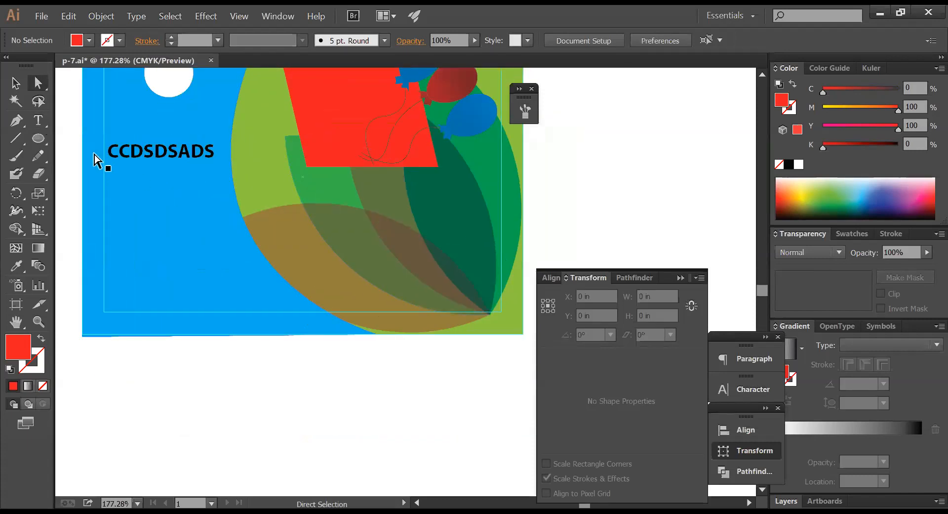
- Draw a thin bar at the card's lower left in the background blue with 50% magenta
left_click(40, 140)
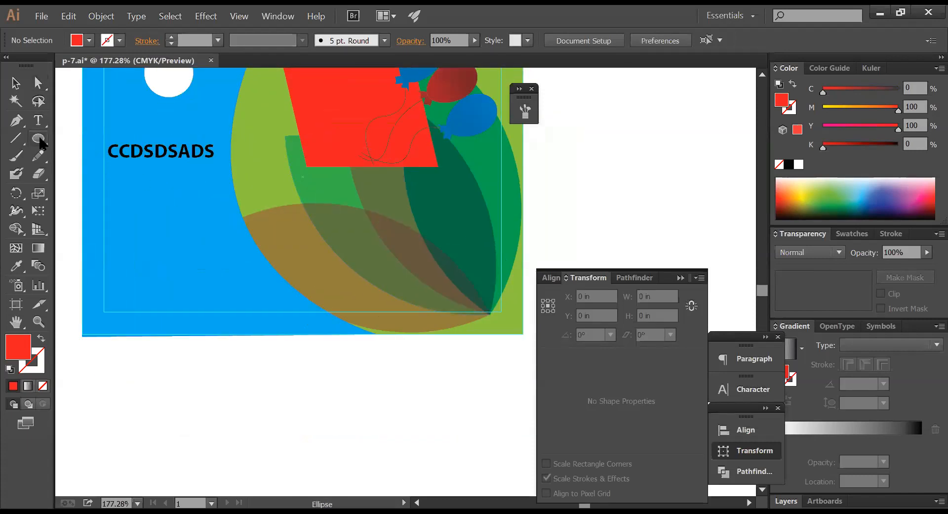
left_click(38, 138)
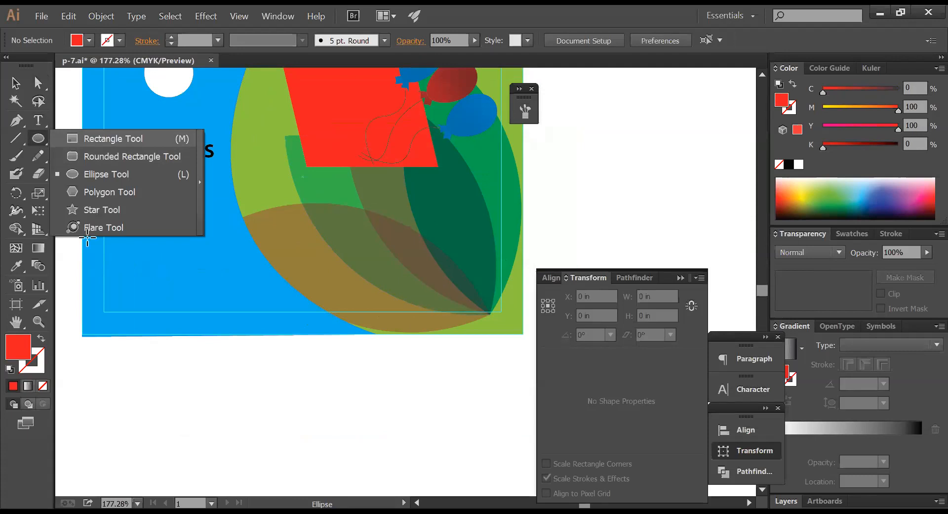
left_click_drag(85, 241, 224, 263)
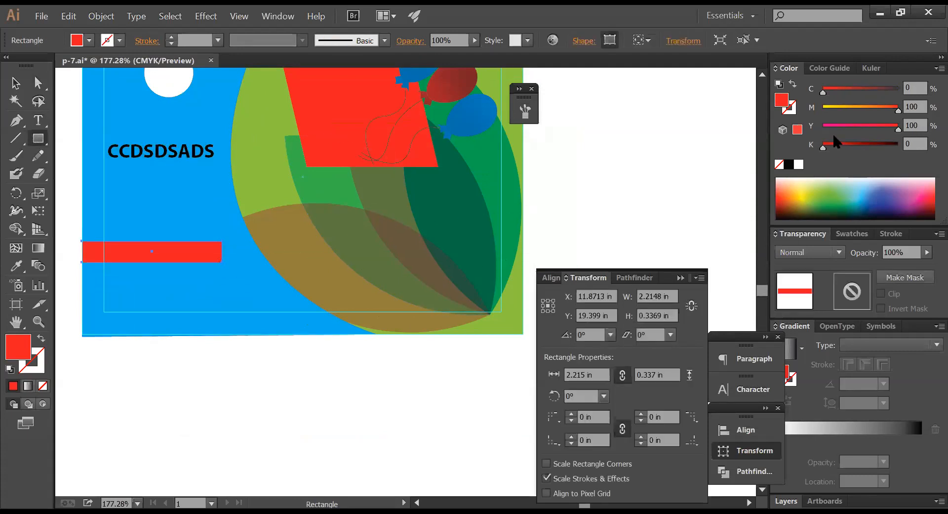
left_click(16, 265)
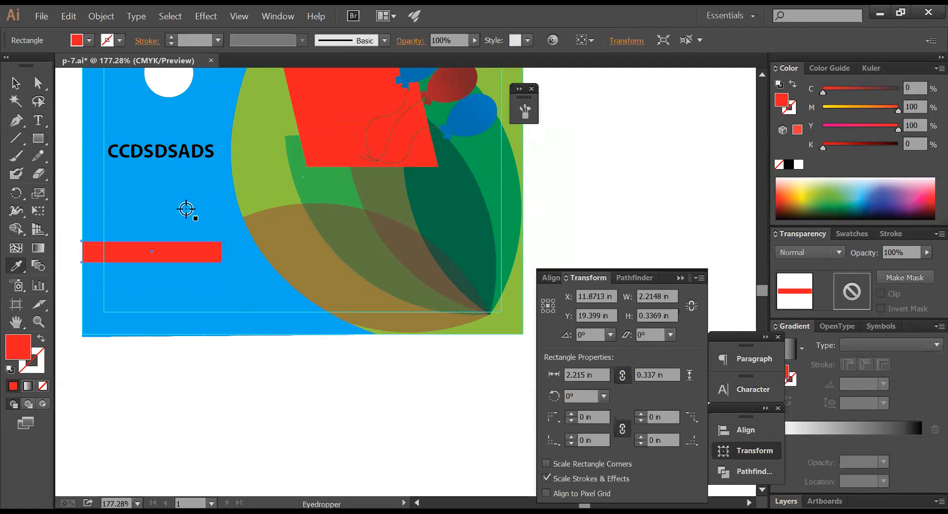
left_click(186, 209)
left_click_drag(834, 114, 859, 105)
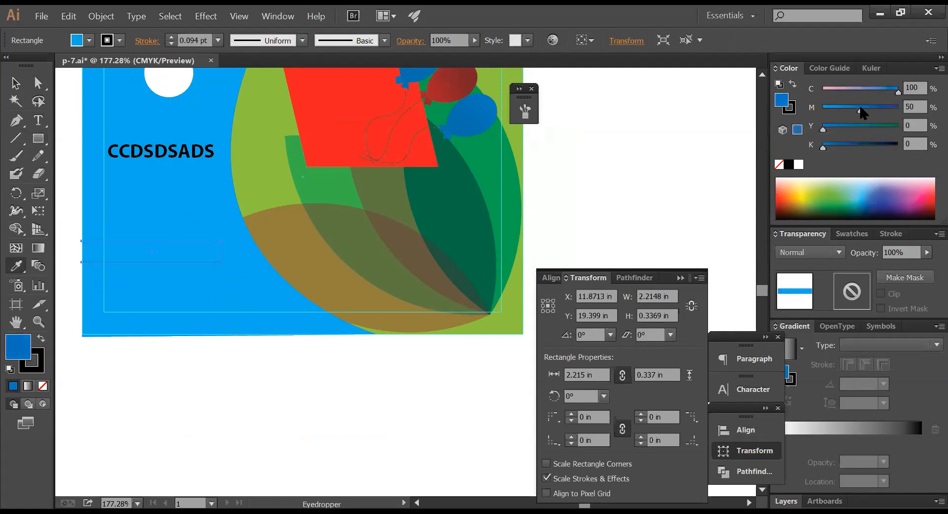
key("a")
- Duplicate the bar twice below itself and darken the middle bar to magenta 76
left_click_drag(149, 249, 150, 278)
key("ctrl+d")
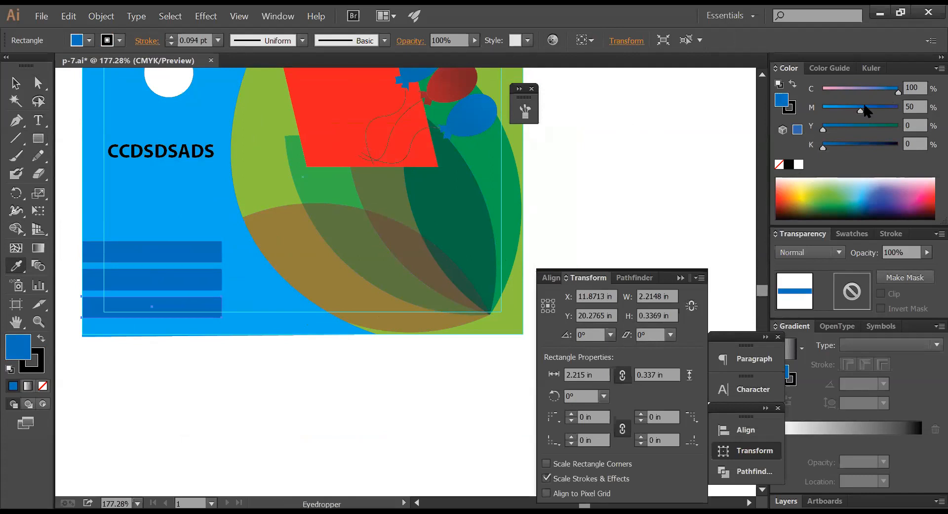
left_click(176, 283, "ctrl")
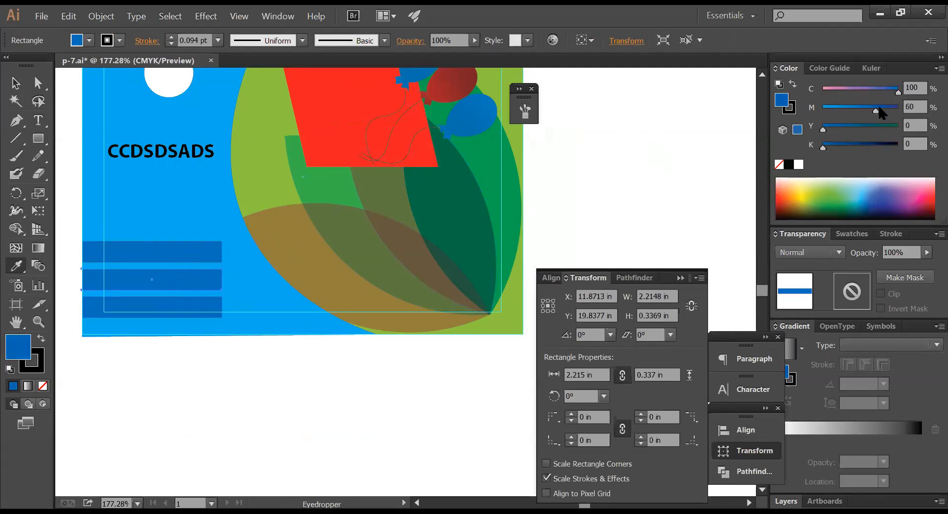
left_click(880, 107)
left_click(395, 366, "ctrl")
left_click(379, 348, "ctrl+alt")
left_click_drag(365, 311, 300, 436)
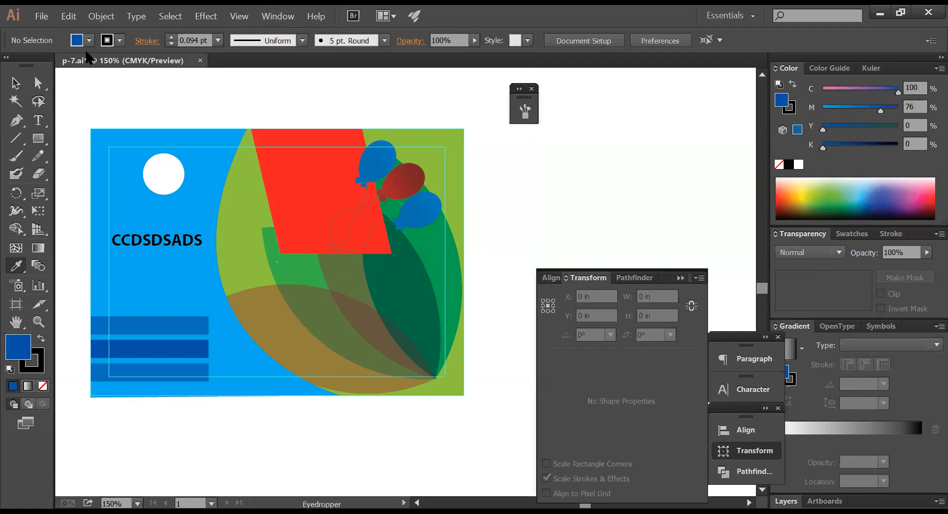
- Select the three blue bars and move them off the artboard to the left
left_click(15, 82)
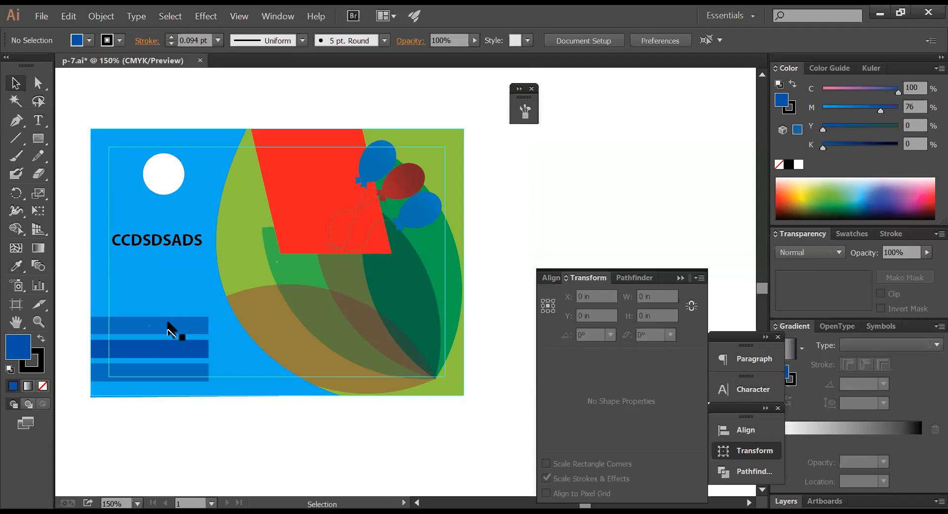
left_click(170, 326)
left_click(188, 347, "shift")
left_click(192, 366, "shift")
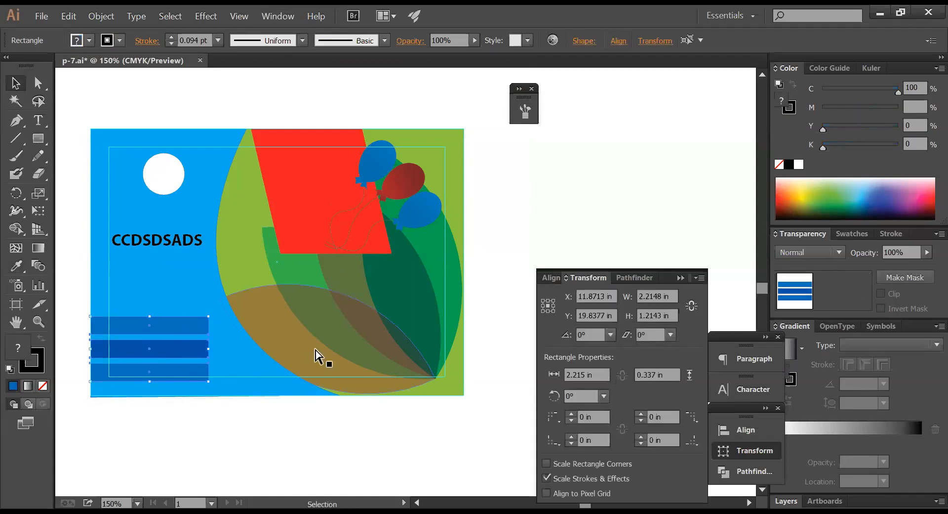
left_click(321, 345, "ctrl+alt")
left_click_drag(314, 287, 144, 290)
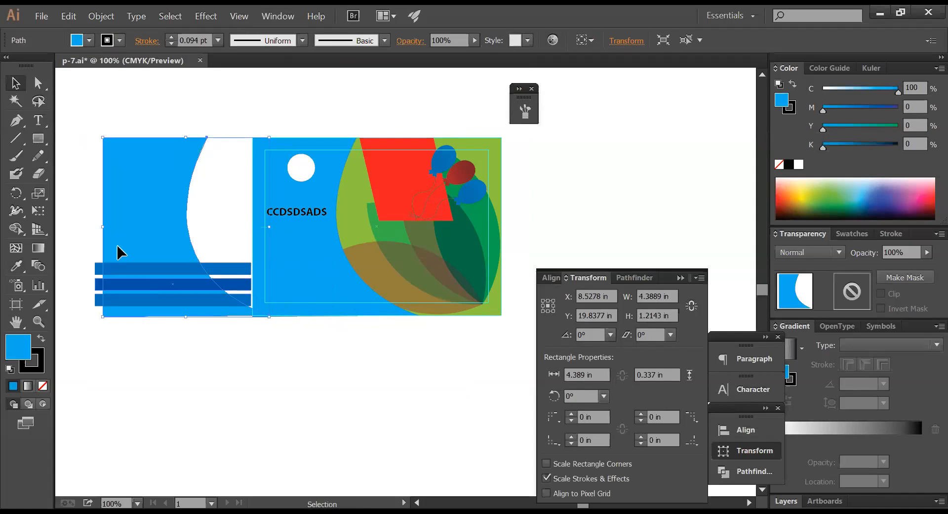
- Divide the blue curved shape with the bars and delete the leftover curved piece
left_click_drag(89, 172, 205, 348)
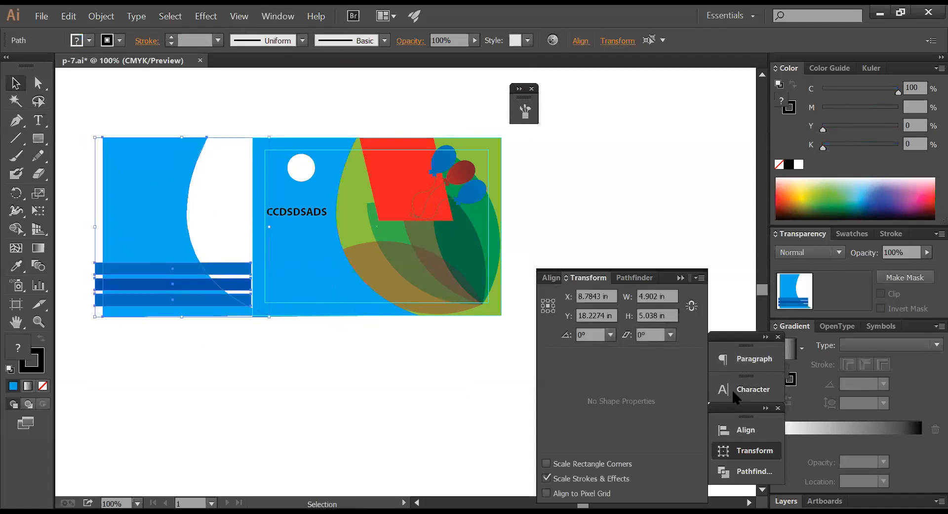
left_click(730, 472)
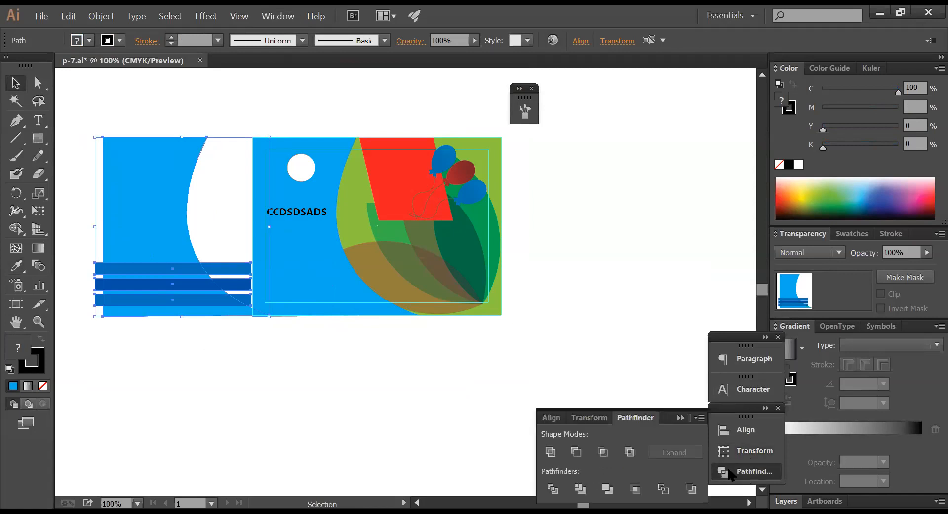
left_click(552, 488)
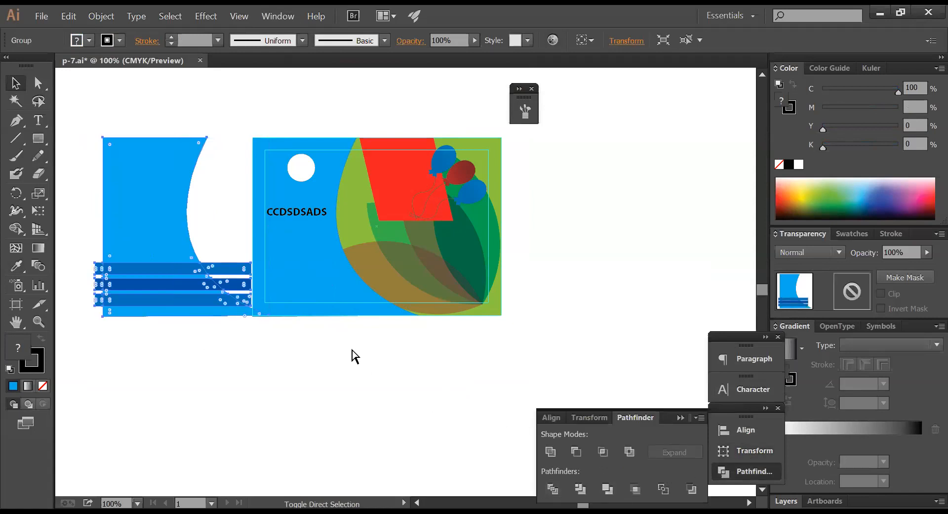
left_click(234, 331)
left_click(157, 168)
left_click(15, 83)
key("Delete")
- Delete the protruding bar pieces, the white strip and the bottom light-blue stripe
left_click(236, 269)
key("Delete")
left_click(236, 295)
key("Delete")
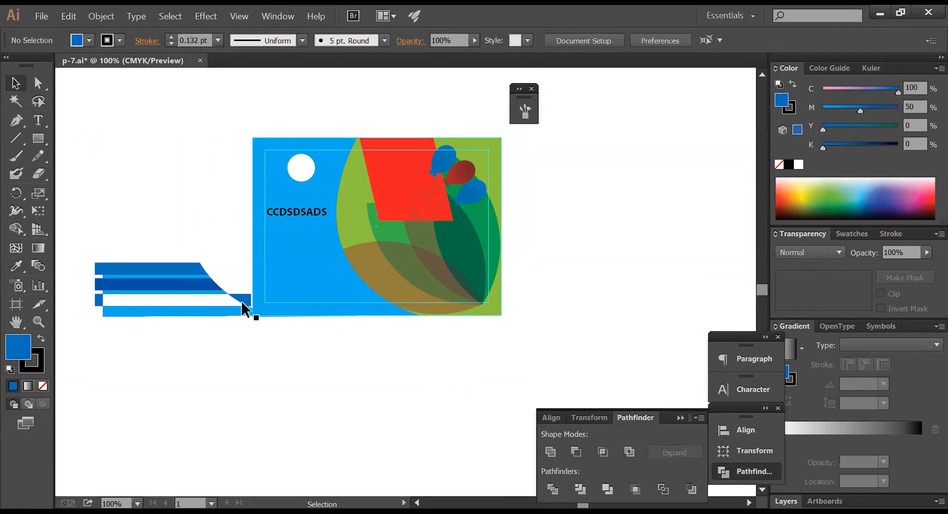
left_click(241, 299)
key("Delete")
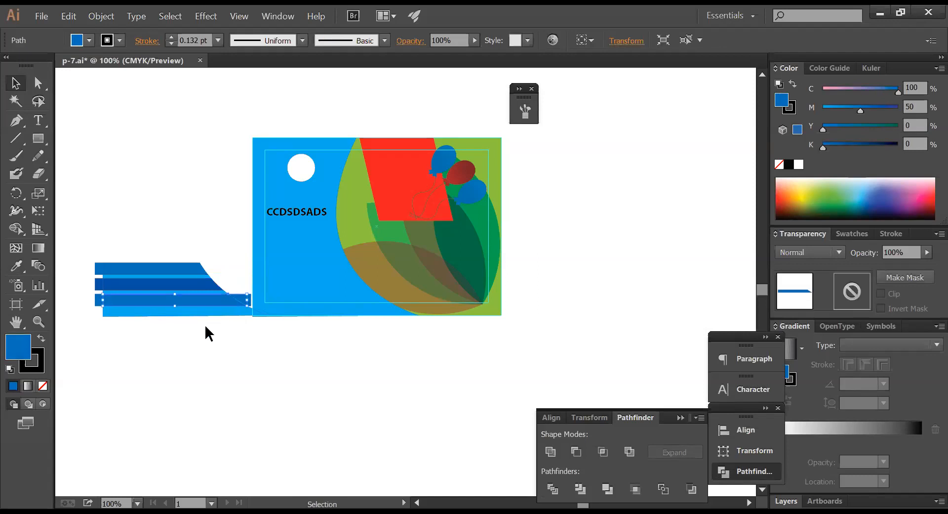
left_click(212, 312)
key("Delete")
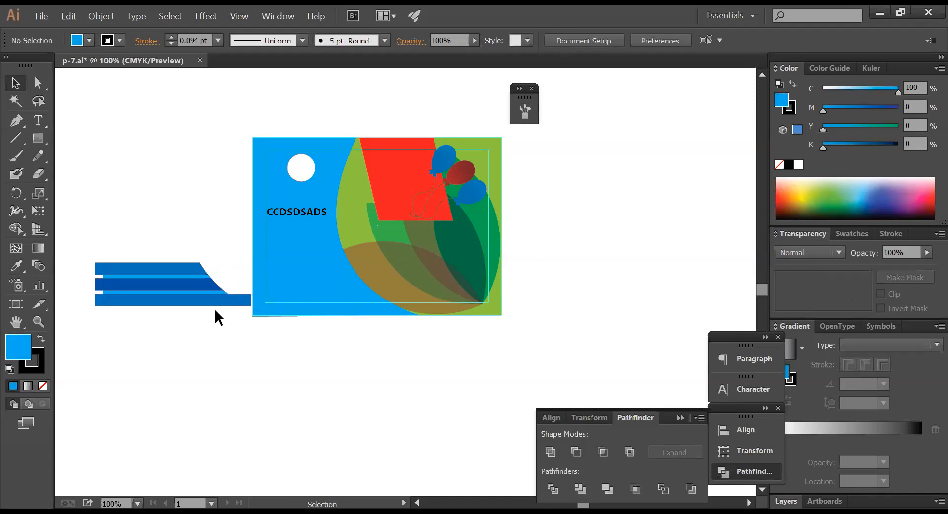
- Delete the bottom blue stripe's protruding right piece
left_click(246, 304)
left_click(232, 270)
left_click(243, 299)
key("Delete")
left_click(219, 291)
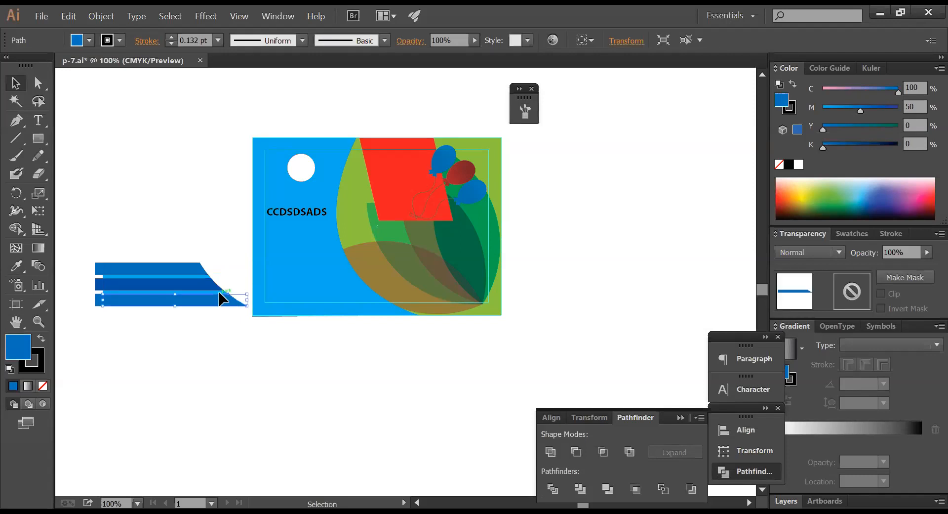
- Zoom in and delete the stripes' left-edge protrusions and both remaining light-blue stripes
key("ctrl+space")
left_click_drag(89, 237, 351, 365)
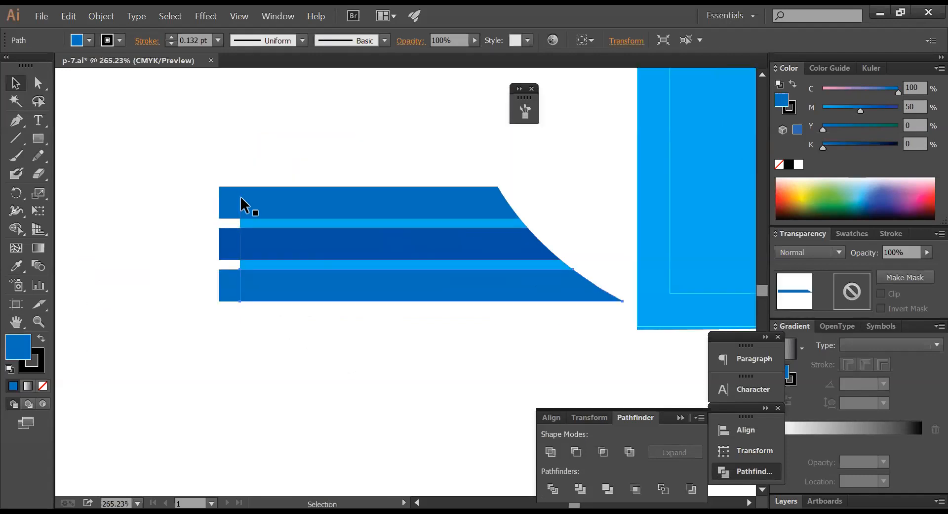
left_click(230, 297)
key("Delete")
left_click(281, 264)
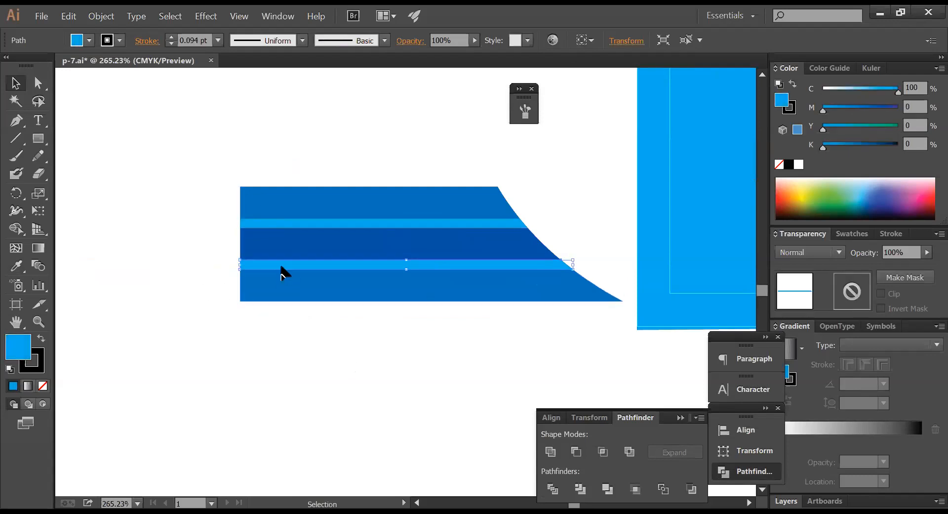
key("Delete")
left_click(295, 223)
key("Delete")
- Group the three trimmed blue stripes and add the blue background to the selection
key("ctrl+alt+space")
left_click(552, 271)
left_click(551, 271)
left_click_drag(347, 282, 382, 271)
left_click_drag(337, 321, 536, 242)
key("ctrl+g")
left_click(406, 232, "shift")
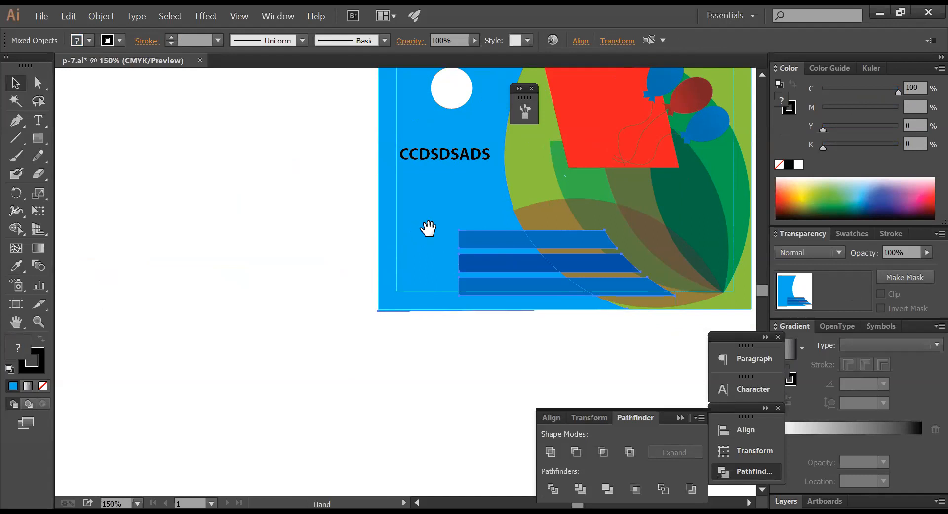
- Try aligning the stripe group to the left edge, then undo it
left_click_drag(428, 226, 288, 249)
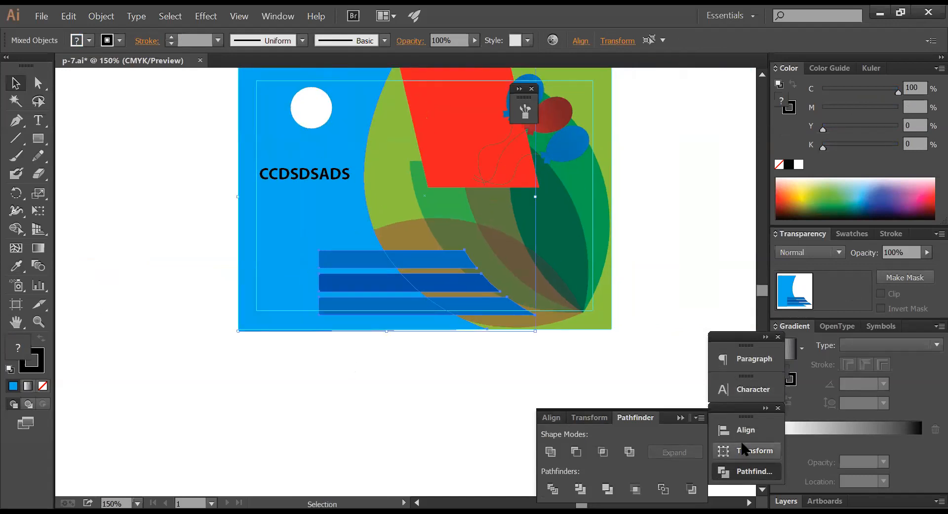
left_click(550, 447)
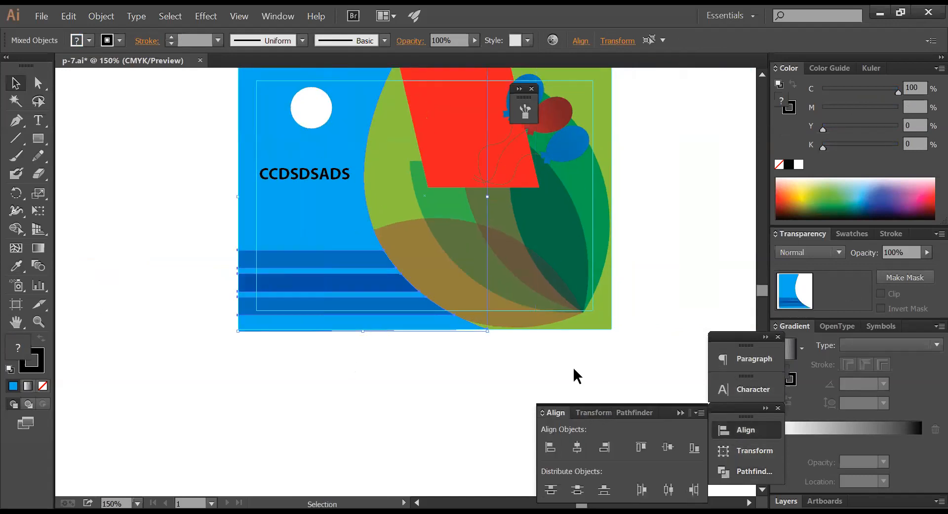
left_click(617, 331)
left_click_drag(598, 254, 553, 350)
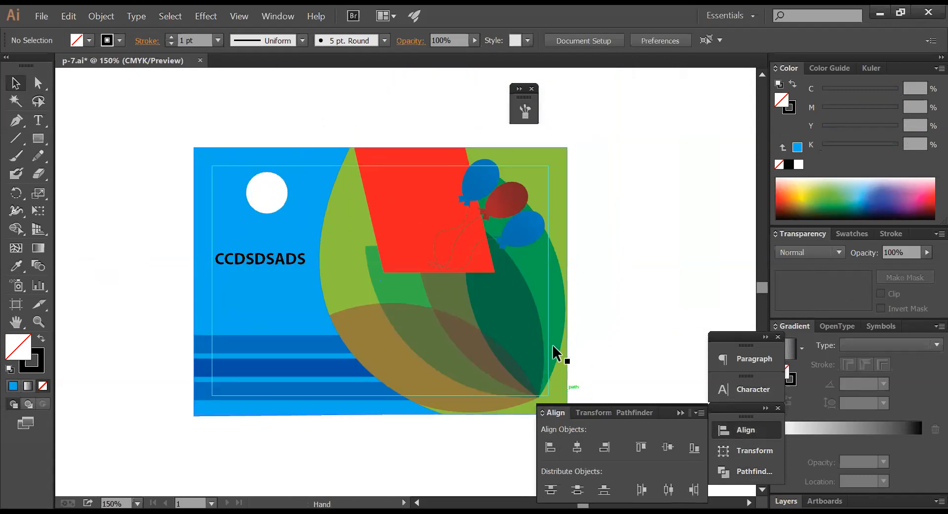
left_click(608, 295, "ctrl+alt")
left_click_drag(509, 289, 579, 288)
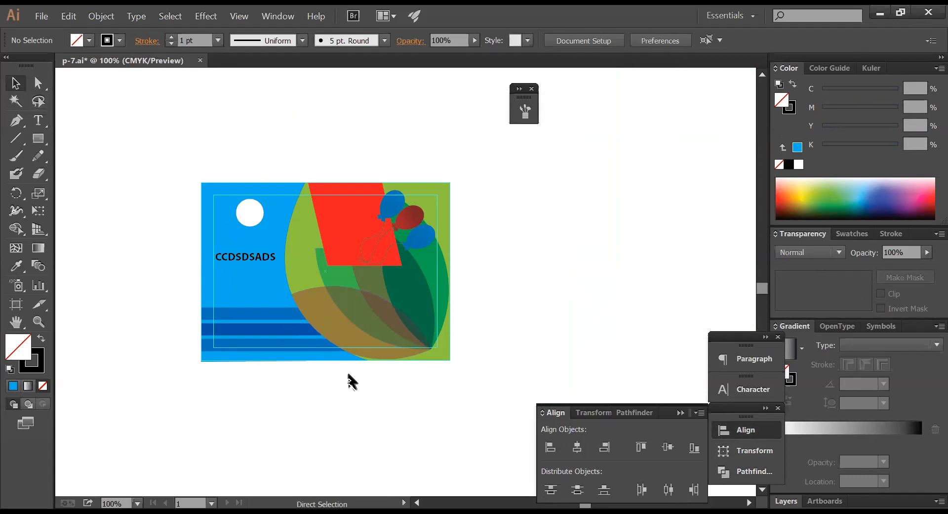
key("ctrl+z")
key("ctrl+z")
key("ctrl+z")
- Place the stripes on the card's lower right, left-align them with the card, then undo
left_click(282, 374)
left_click_drag(140, 317, 368, 328)
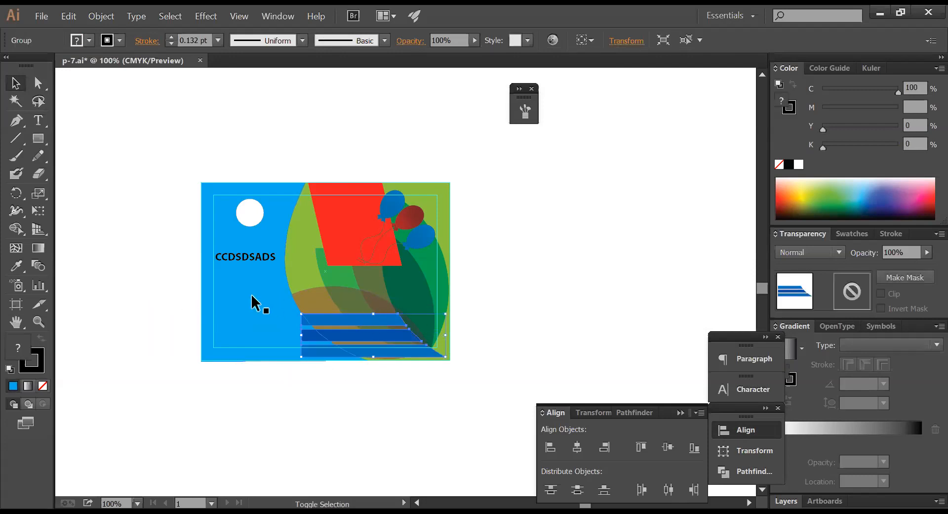
left_click(267, 308, "shift")
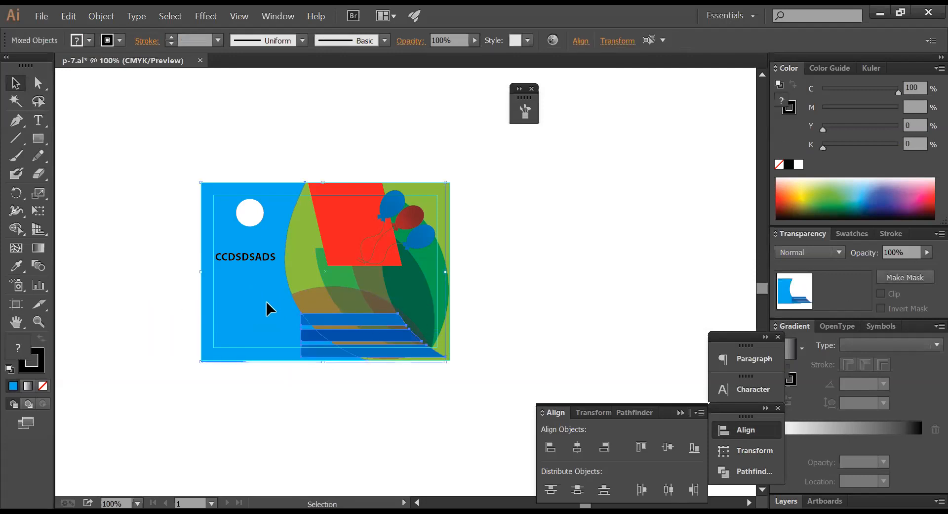
left_click(549, 446)
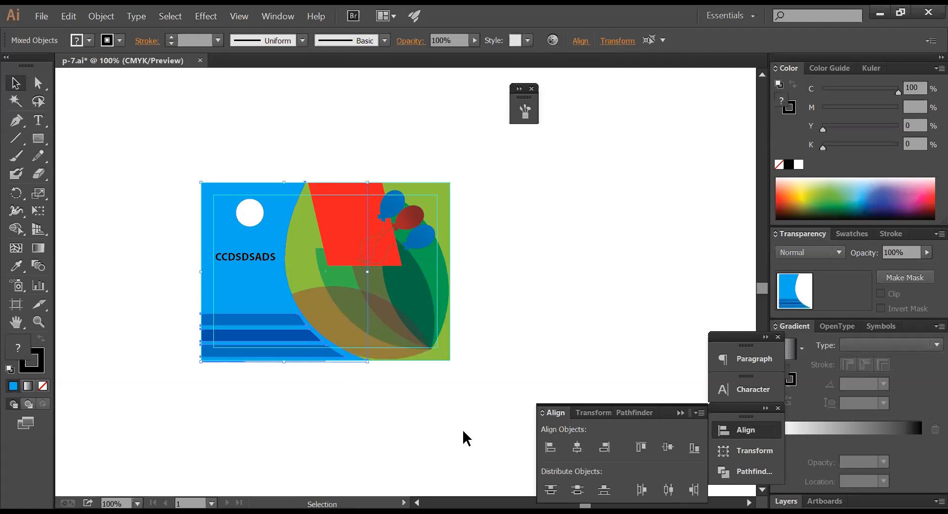
left_click(405, 434)
left_click_drag(308, 385, 446, 351)
key("ctrl+z")
key("ctrl+z")
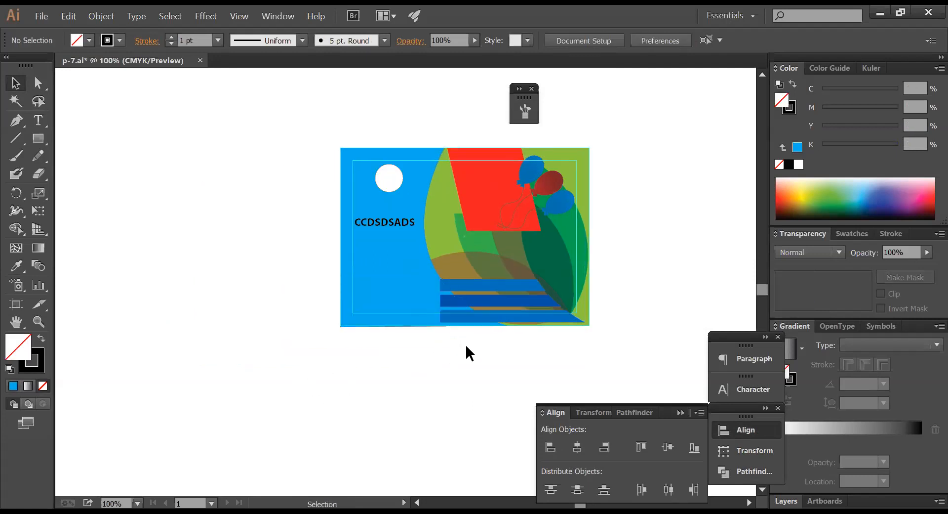
- Move the stripe group to the card's lower left and align it flush with the card's left edge
left_click_drag(267, 298, 430, 299)
left_click(394, 258, "shift")
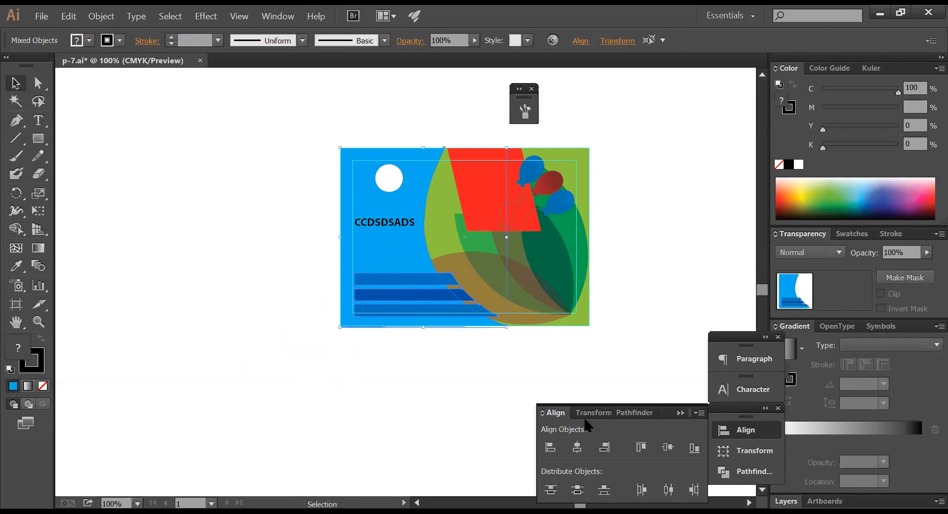
left_click(552, 446)
left_click(457, 413)
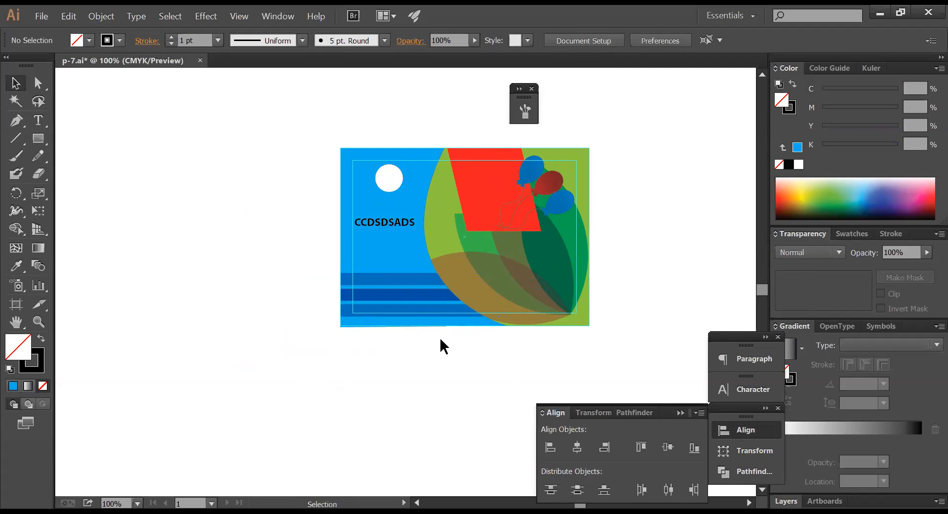
left_click(414, 280)
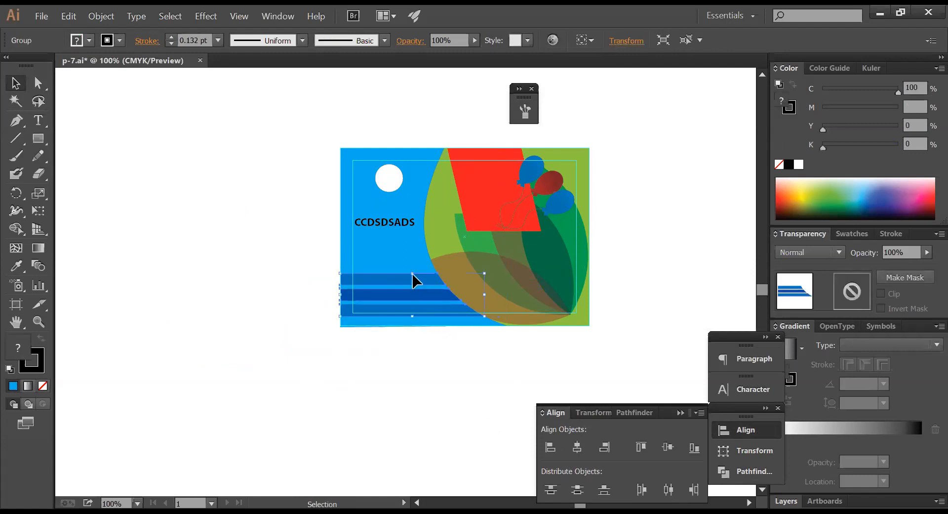
left_click(339, 409)
left_click_drag(425, 360, 322, 397)
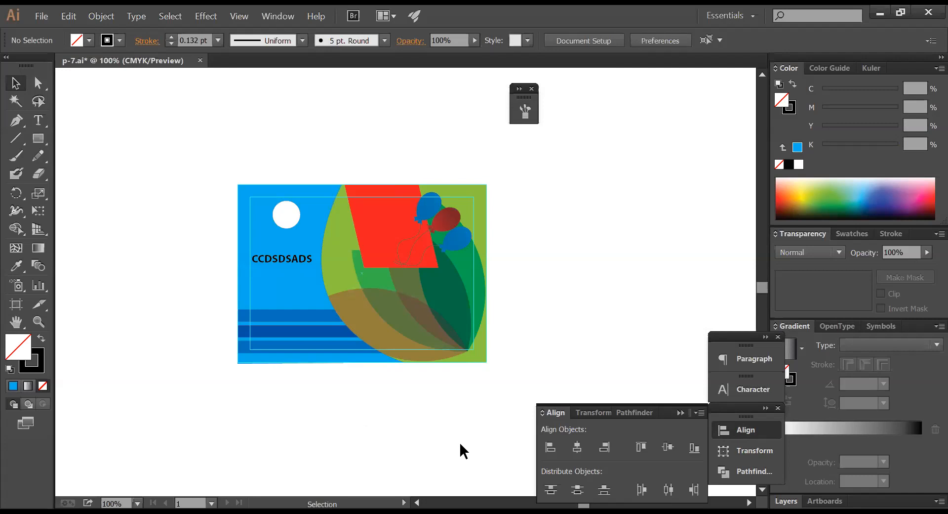
- Shrink the green leaf group into the card's lower-right corner
left_click(441, 319)
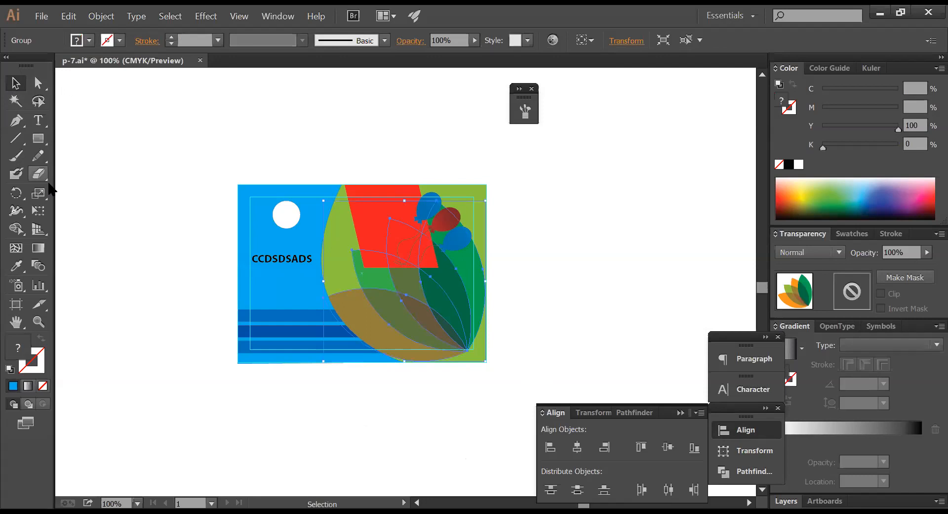
left_click_drag(325, 201, 386, 262)
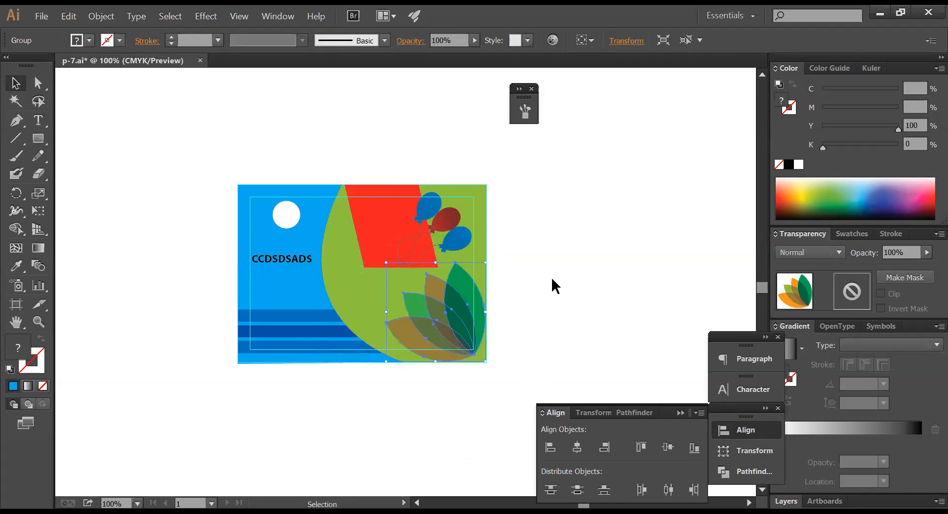
left_click(583, 287)
- Try white, yellow and red fills on the green background shape, ending on yellow
left_click(483, 229)
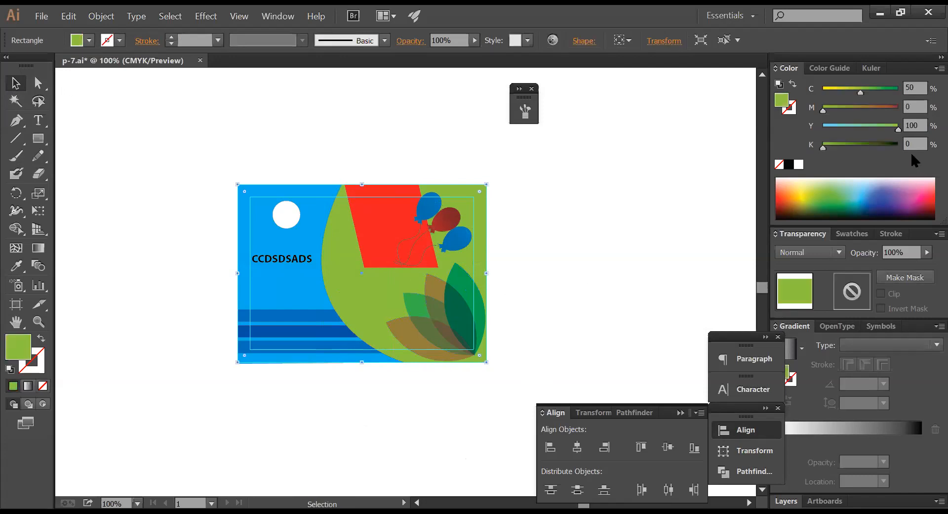
left_click(797, 167)
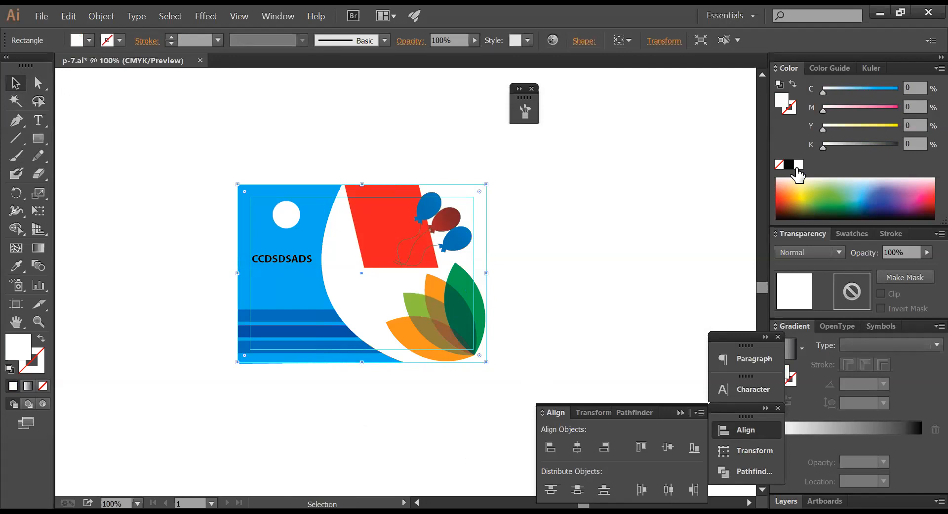
key("ctrl+z")
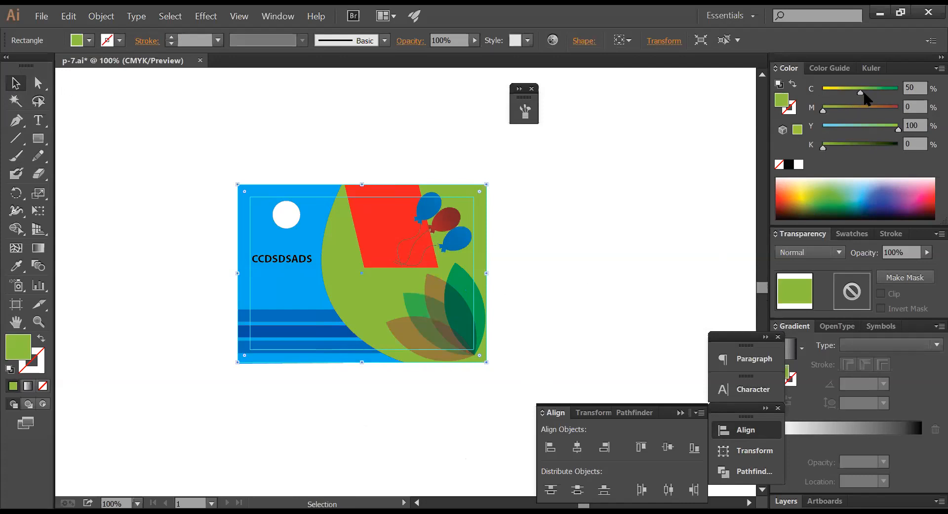
left_click_drag(862, 93, 824, 93)
left_click_drag(873, 109, 902, 107)
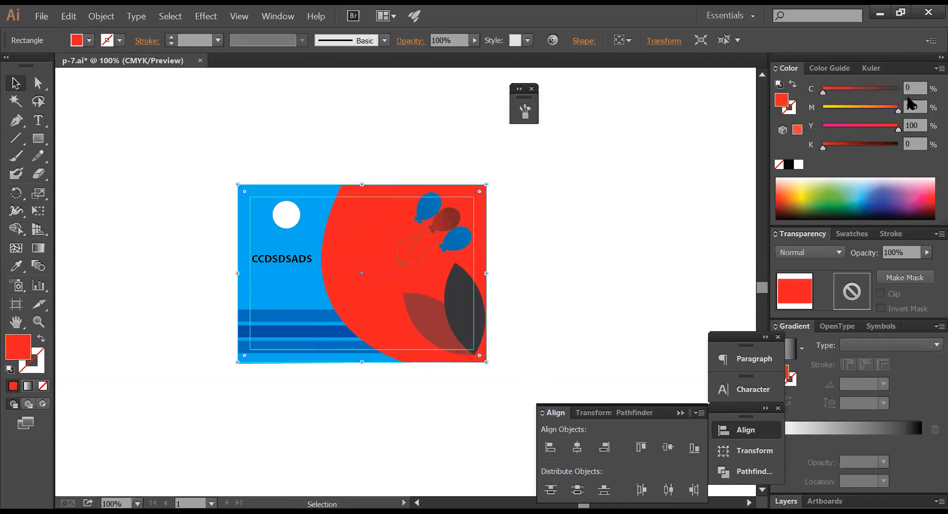
left_click(538, 243)
key("ctrl+z")
key("ctrl+z")
- Revert the background shape to green, zoom out to 50%, and save p-7.ai
left_click(538, 243)
left_click(547, 243, "ctrl+alt")
left_click(545, 243, "ctrl+alt")
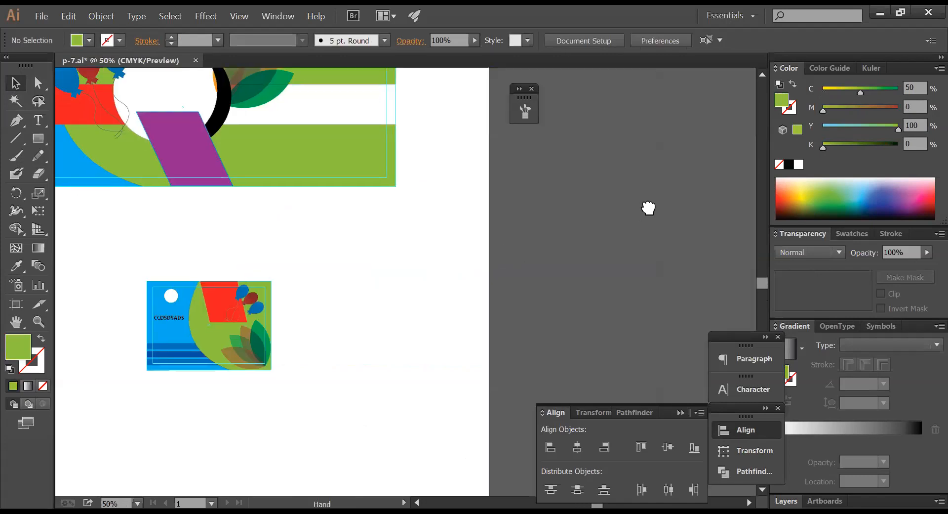
left_click_drag(345, 304, 593, 218)
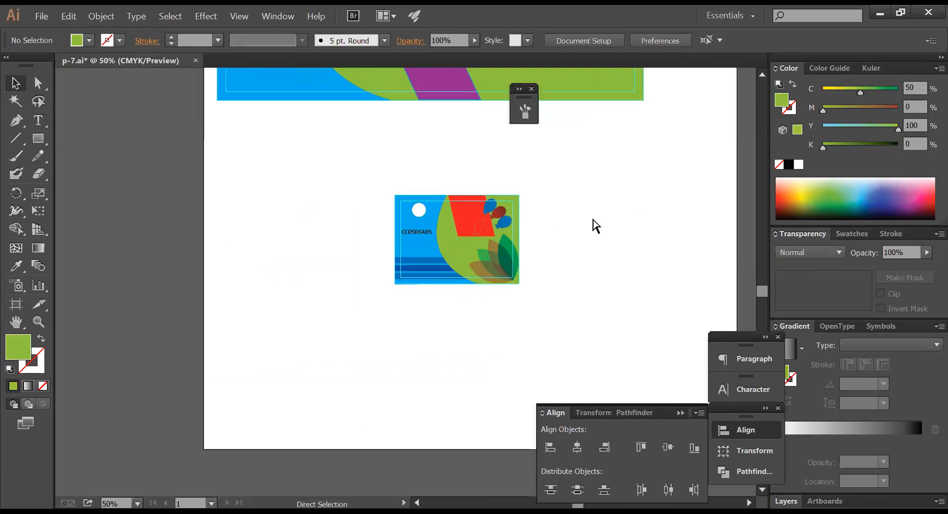
key("ctrl+s")
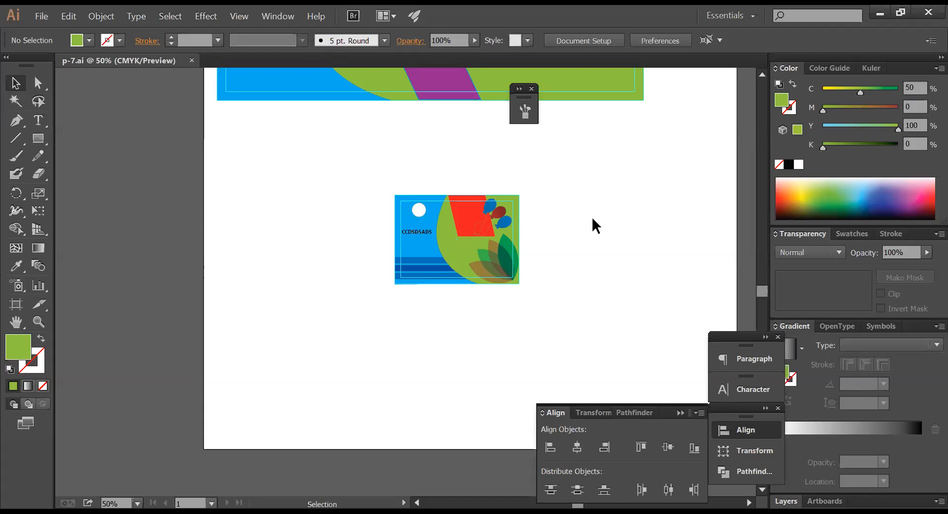
- Duplicate the green rectangle beside the card and narrow it from its right side into a tall panel
scroll(593, 220, "up", 1)
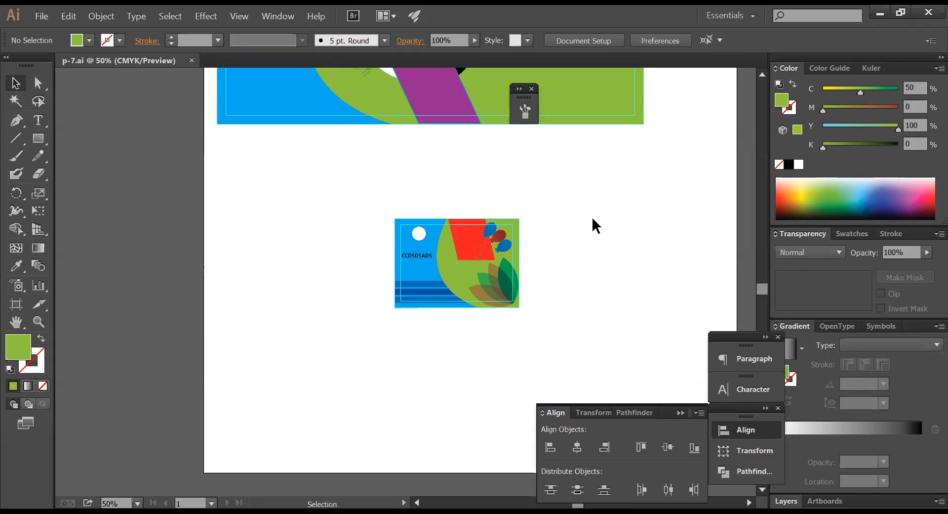
left_click_drag(514, 238, 678, 247)
left_click_drag(524, 210, 710, 330)
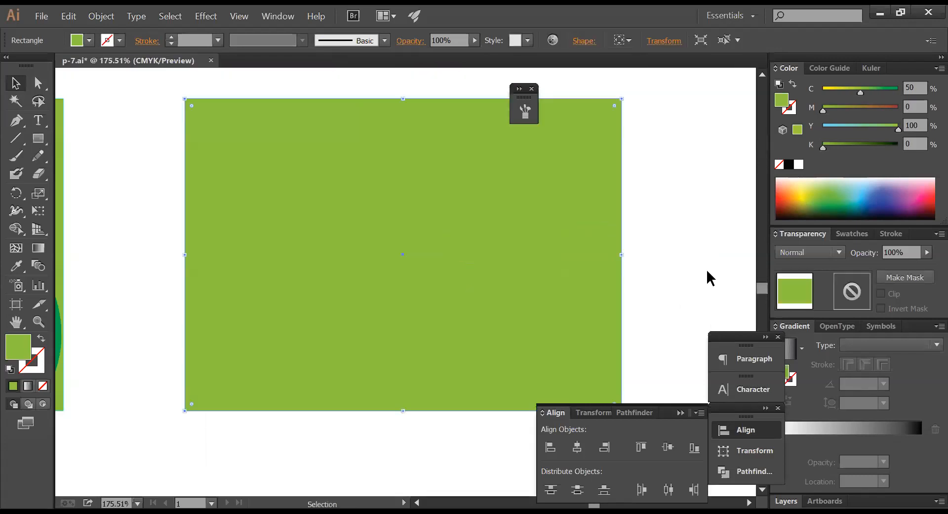
left_click_drag(621, 256, 550, 223)
left_click(518, 257, "ctrl+alt")
left_click(519, 256, "ctrl+alt")
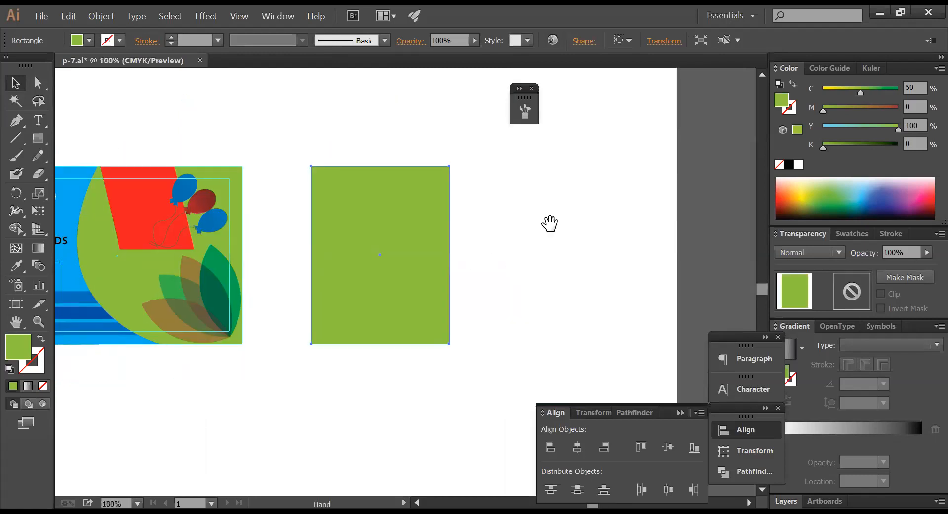
left_click_drag(309, 150, 538, 364)
key("ctrl+minus")
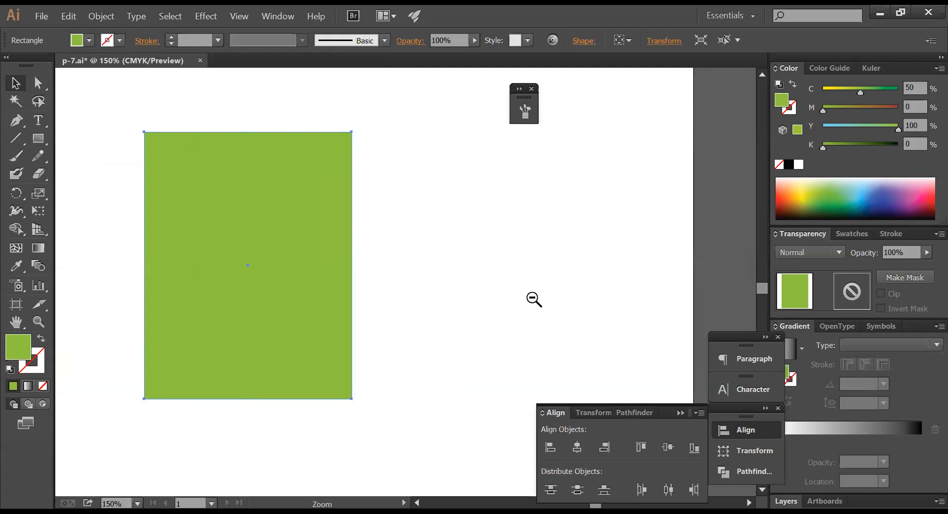
left_click(533, 299, "ctrl+alt")
left_click(533, 298, "ctrl+alt")
left_click(533, 299, "ctrl+alt")
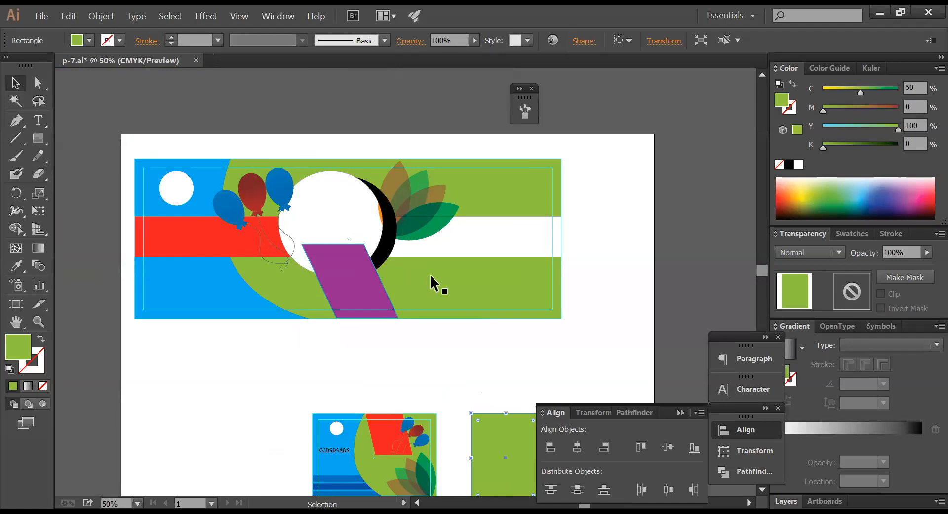
- Fill the banner's large background shape with magenta, C37 M100 Y0 K0
left_click(498, 232)
mouse_move(860, 91)
left_mouse_down()
mouse_move(822, 91)
mouse_move(860, 107)
left_mouse_up()
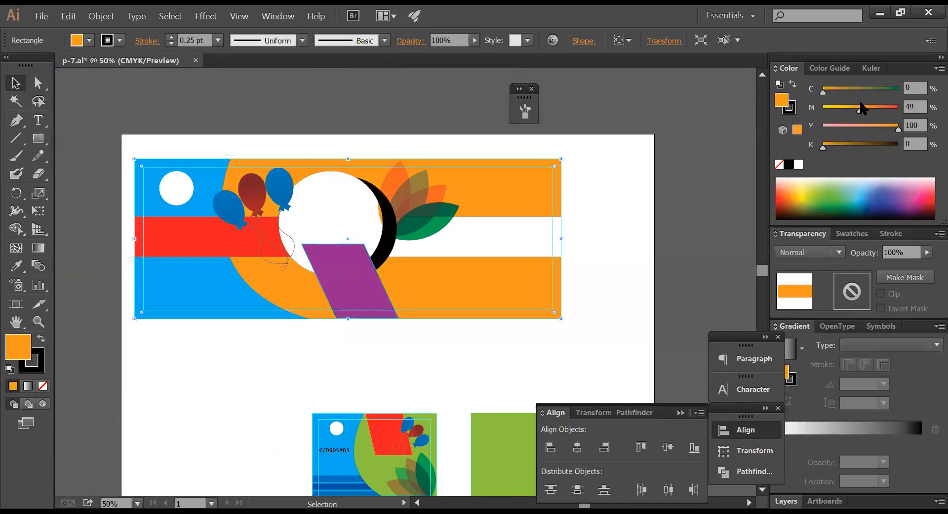
left_click(619, 237)
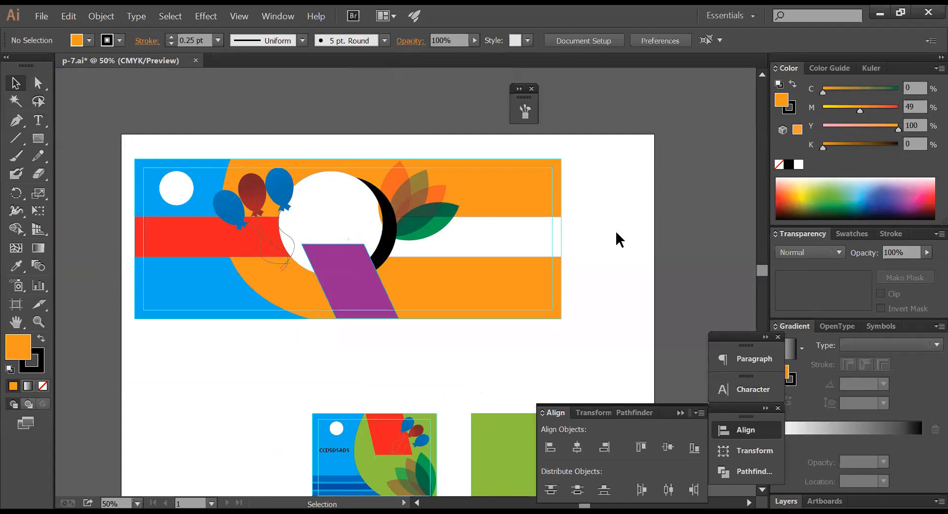
left_click(520, 205)
left_click(850, 92)
left_click_drag(859, 109, 806, 127)
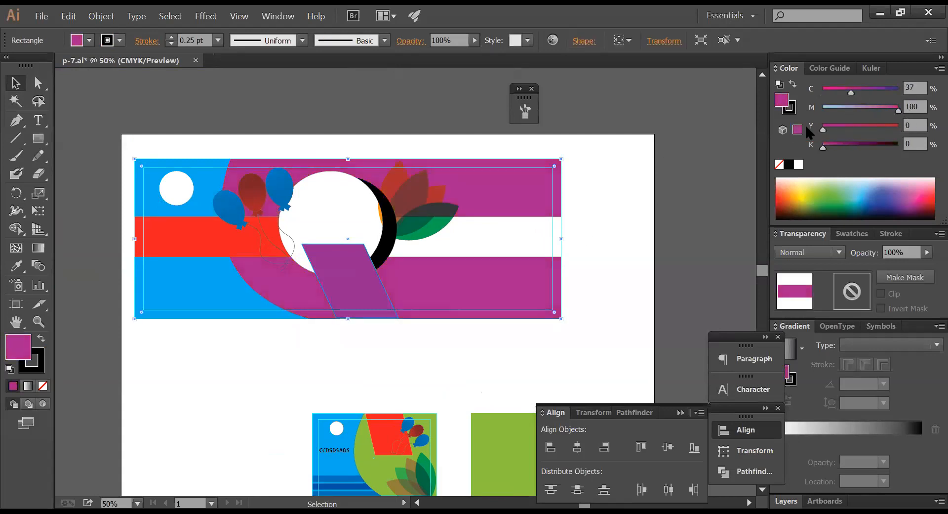
left_click(617, 240)
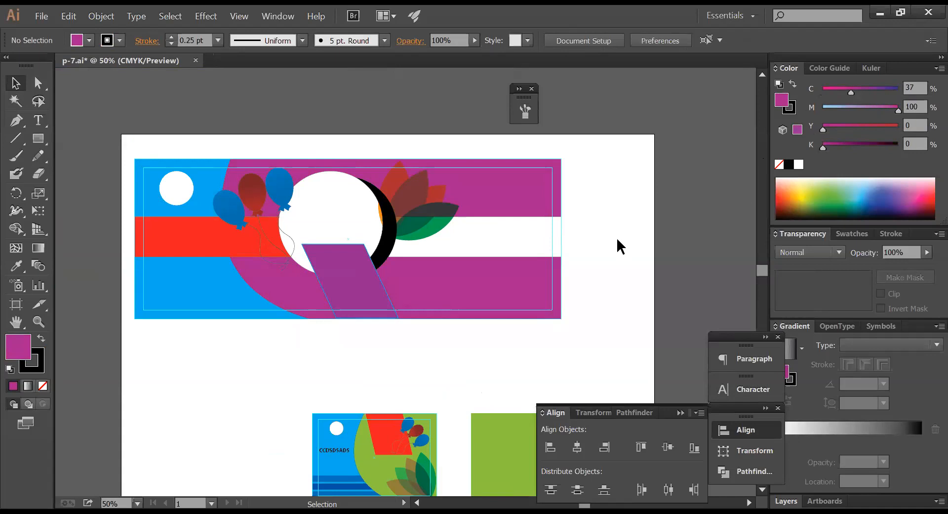
left_click_drag(529, 385, 451, 195)
- Zoom in on the business card and Direct-select the red parallelogram on its own
key("ctrl+space")
left_click_drag(307, 173, 523, 271)
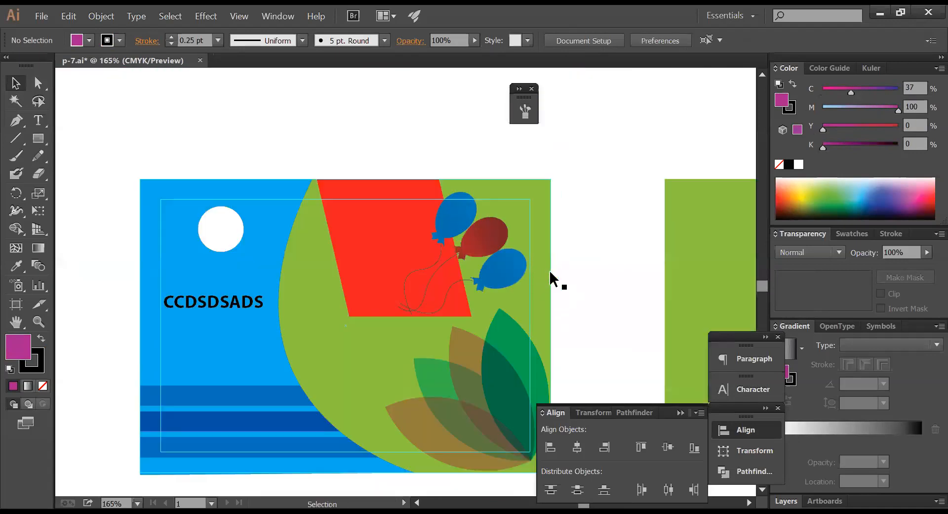
left_click(457, 214)
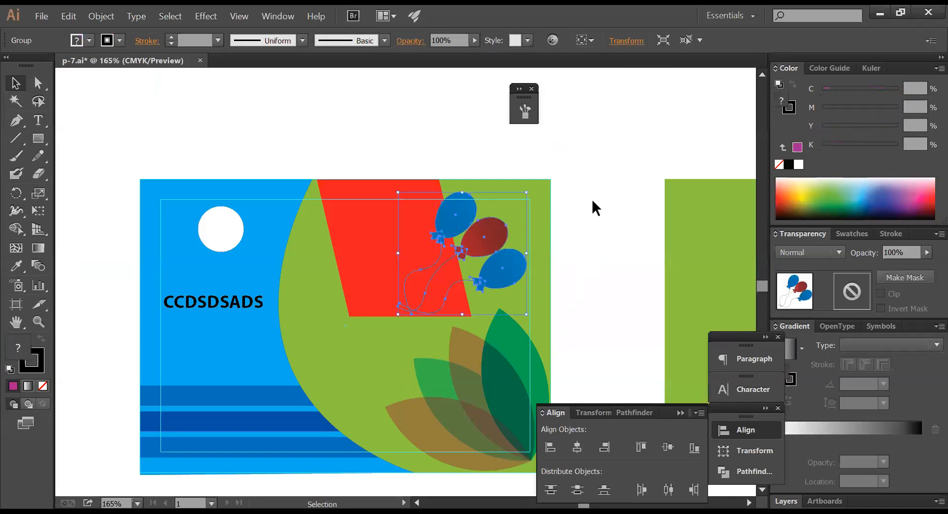
left_click(607, 199)
left_click(38, 84)
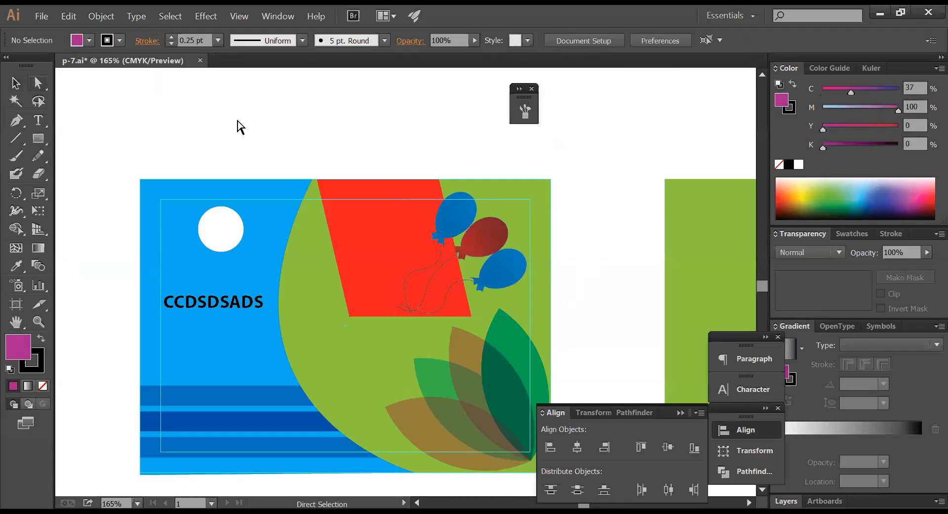
left_click(340, 245)
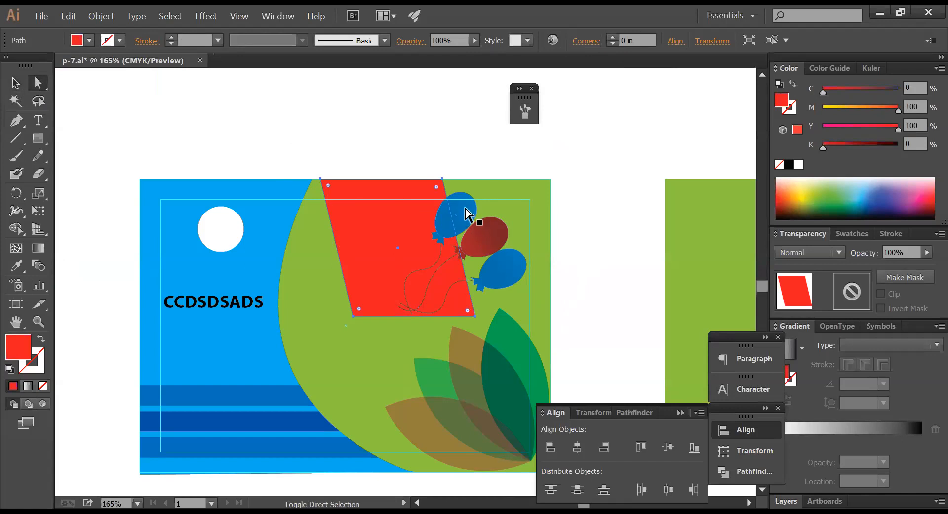
- Nudge the parallelogram left and set its cyan, magenta and yellow to 0 for grey
key("ctrl+z")
left_click(559, 214)
left_click(346, 222)
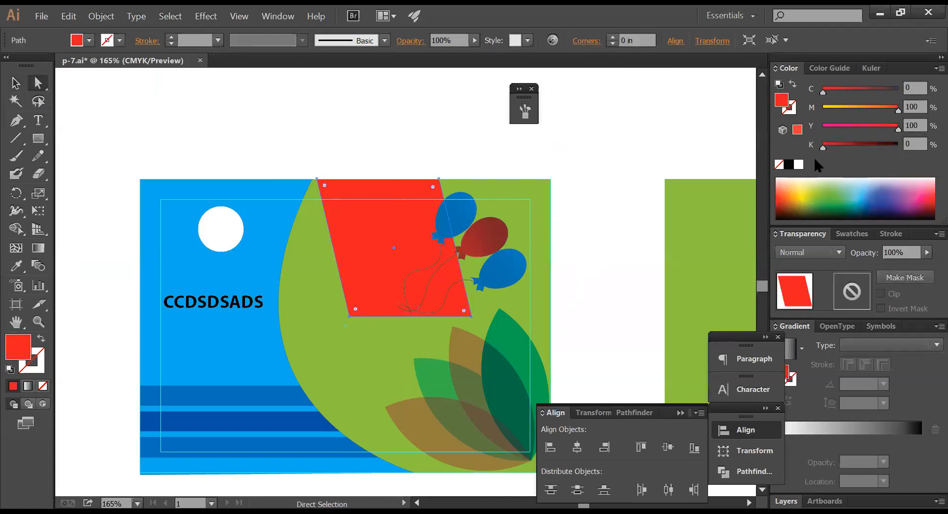
left_click_drag(850, 107, 777, 107)
left_click_drag(868, 129, 838, 151)
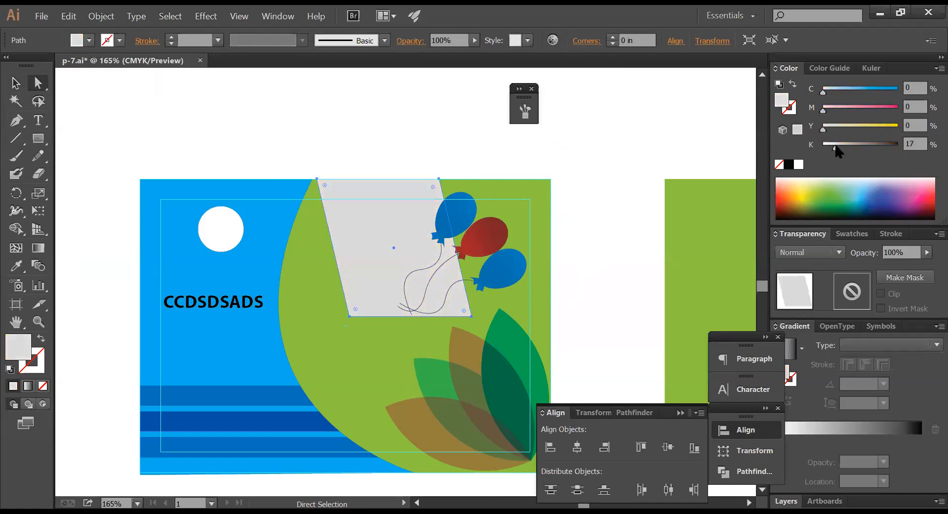
left_click(915, 144)
- Set the parallelogram's black value to 15%
type("12")
key("BackSpace")
type("5")
key("Return")
- Create a text object above the card and replace its text with a single 'g'
key("t")
left_click(192, 120)
type("SDSDSADSADAS")
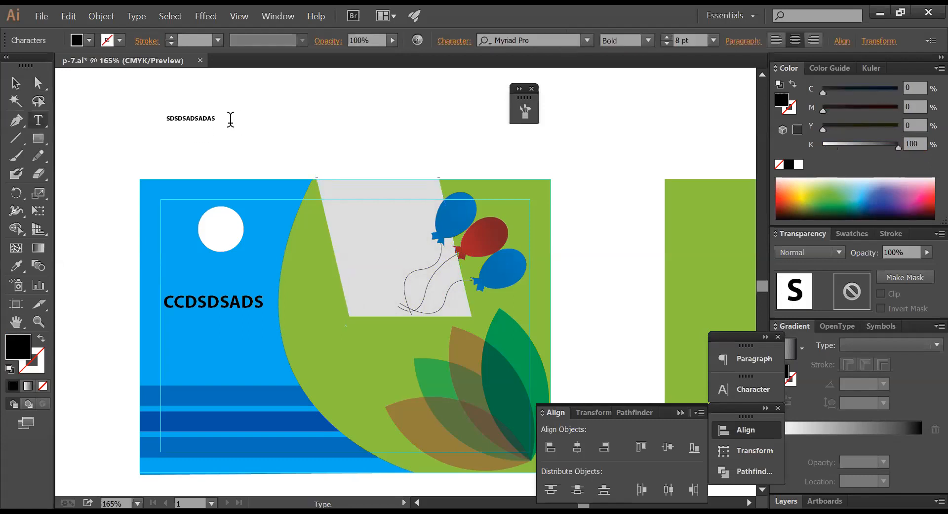
left_click_drag(220, 119, 130, 111)
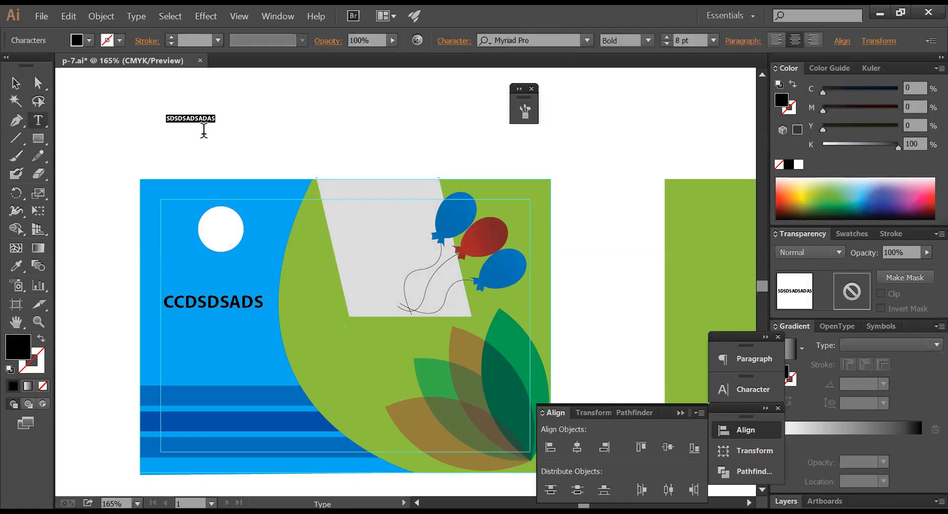
type("f")
key("BackSpace")
type("g")
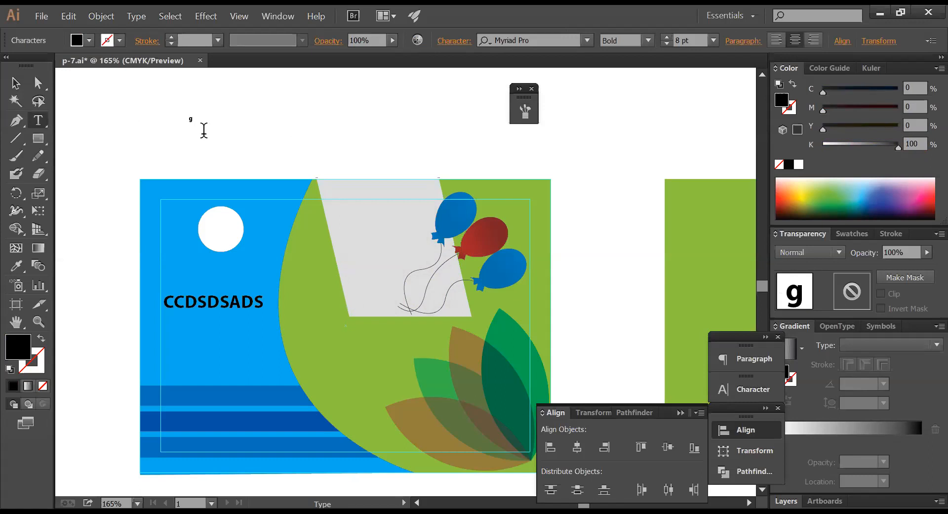
key("Escape")
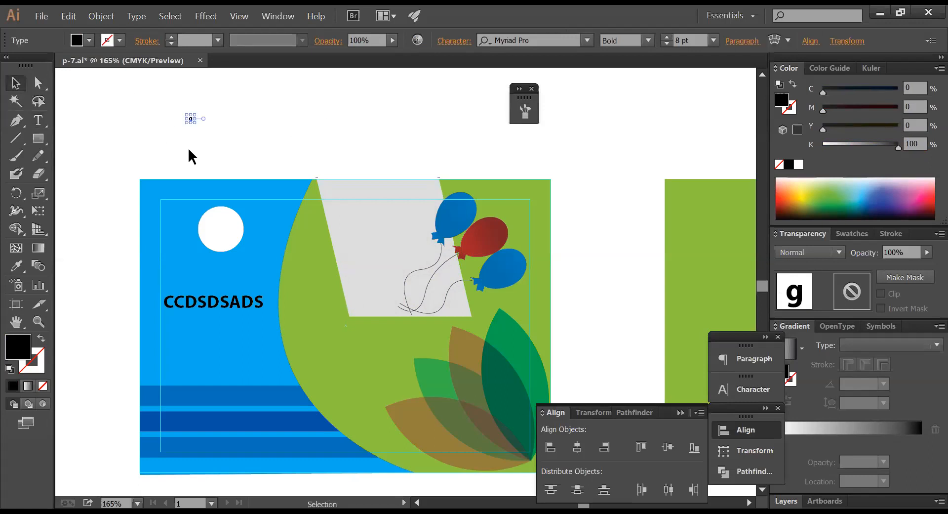
- Enlarge the g to 144 pt and move it onto the grey parallelogram
left_click(192, 122)
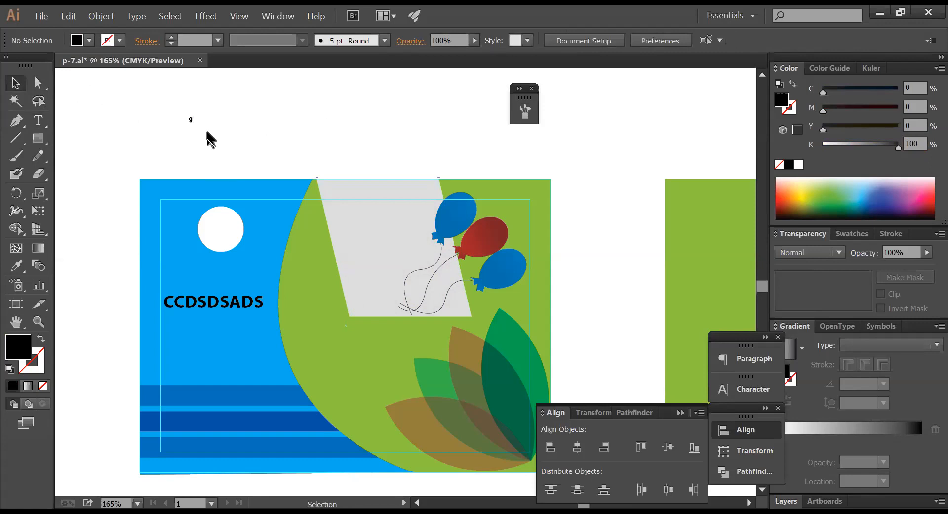
left_click(191, 119)
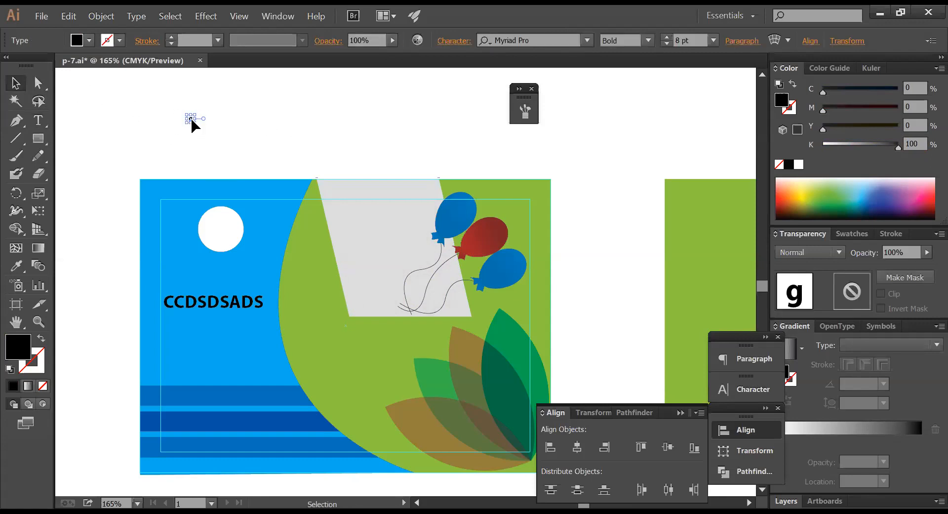
left_click_drag(196, 123, 283, 181)
left_click_drag(207, 140, 399, 245)
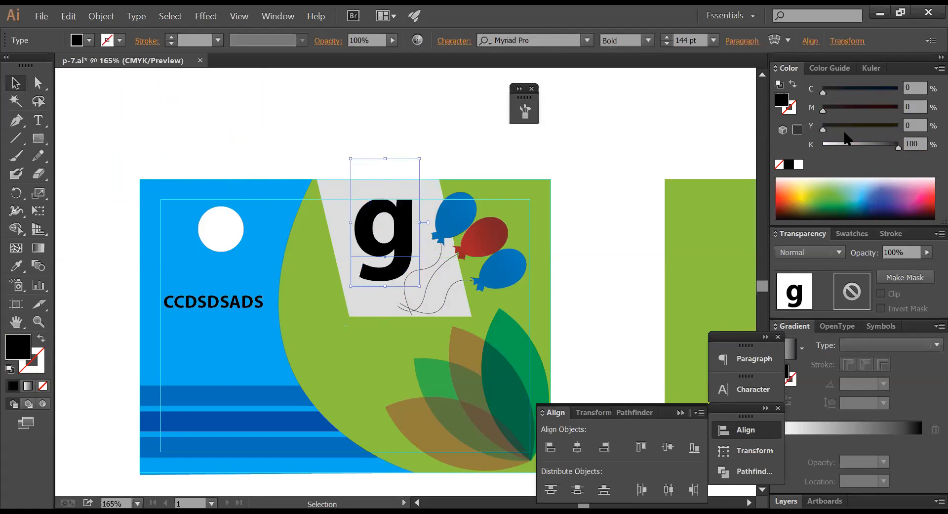
- Fill the g with orange, C14 M41 Y96 K0, and check it against the grey shape
left_click(822, 144)
left_click_drag(838, 127, 896, 129)
left_click_drag(850, 109, 833, 91)
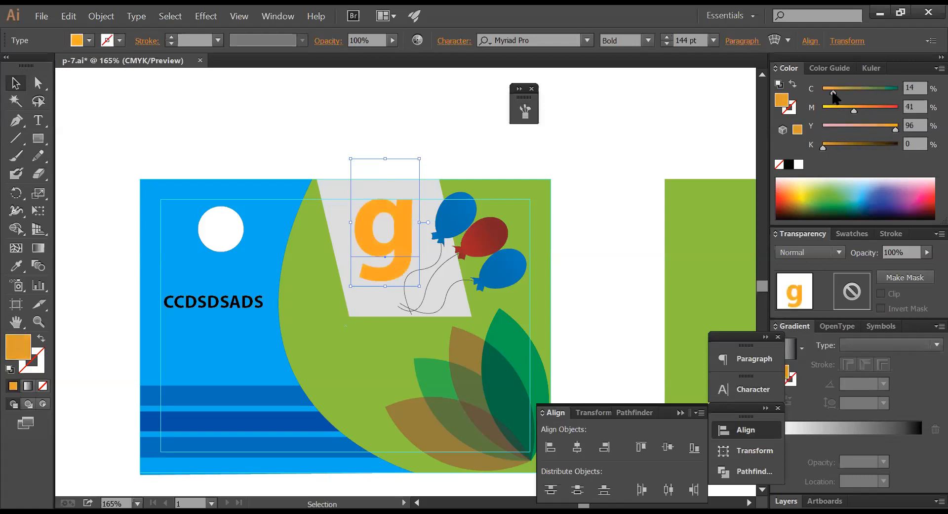
left_click(411, 116)
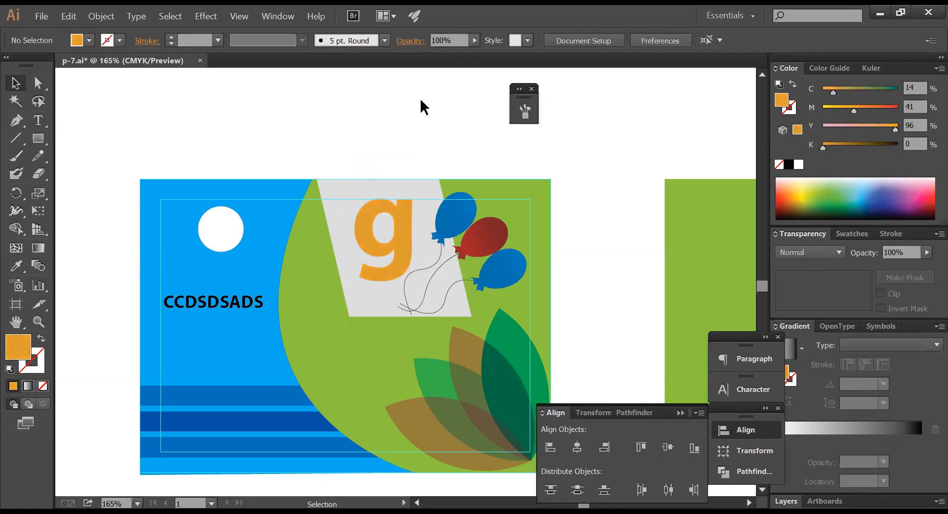
left_click(401, 219)
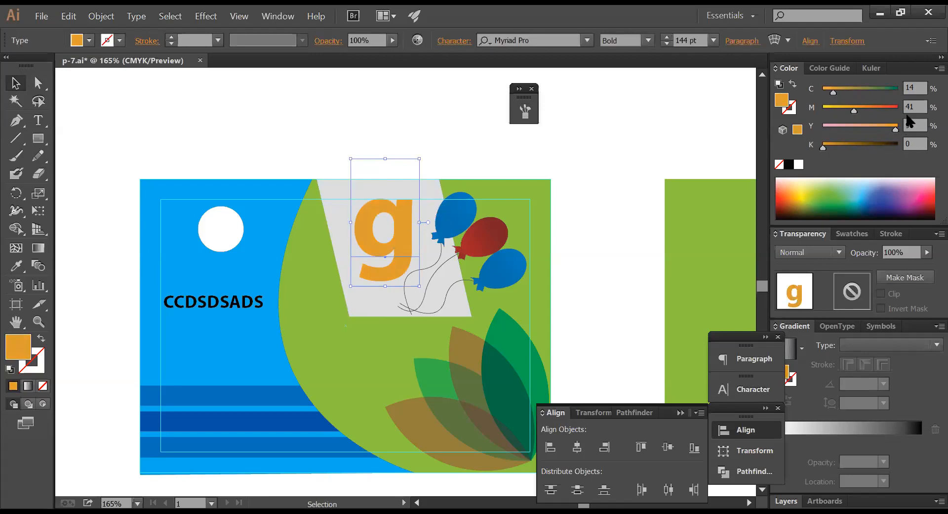
left_click(915, 88)
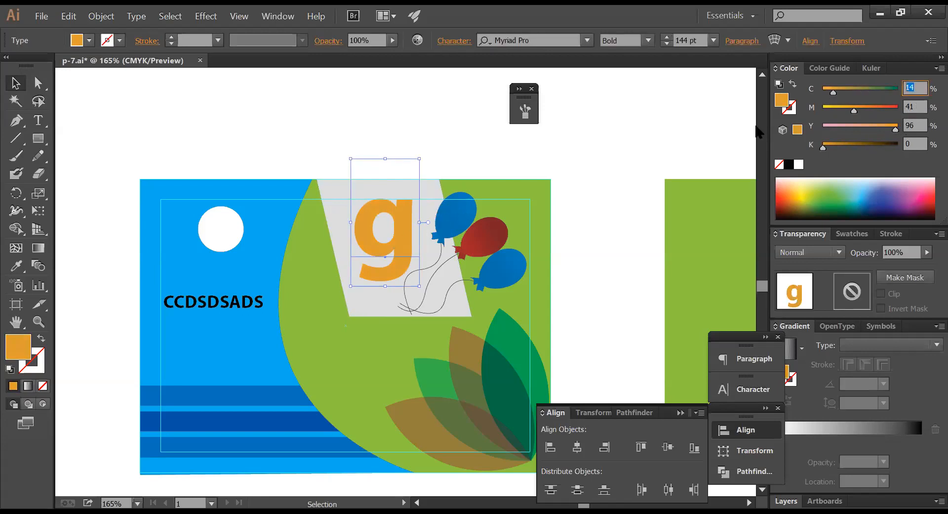
left_click(341, 117)
left_click(339, 194)
left_click(390, 140)
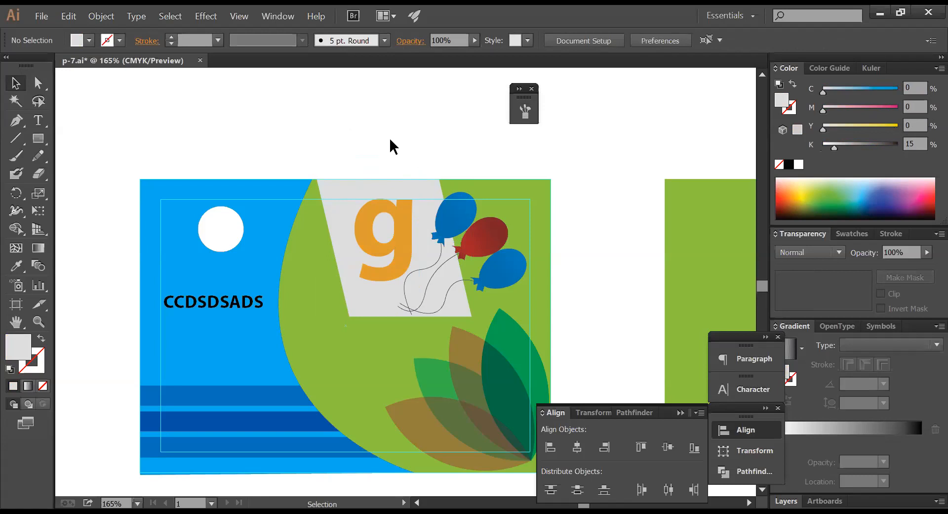
left_click(391, 213)
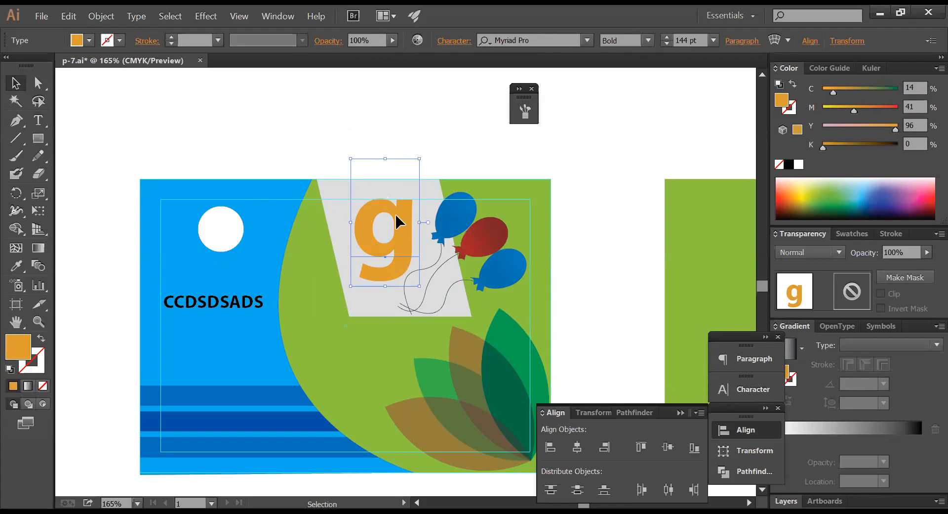
- Select the orange g together with the grey parallelogram, delete them, then undo the deletion
left_click(334, 198)
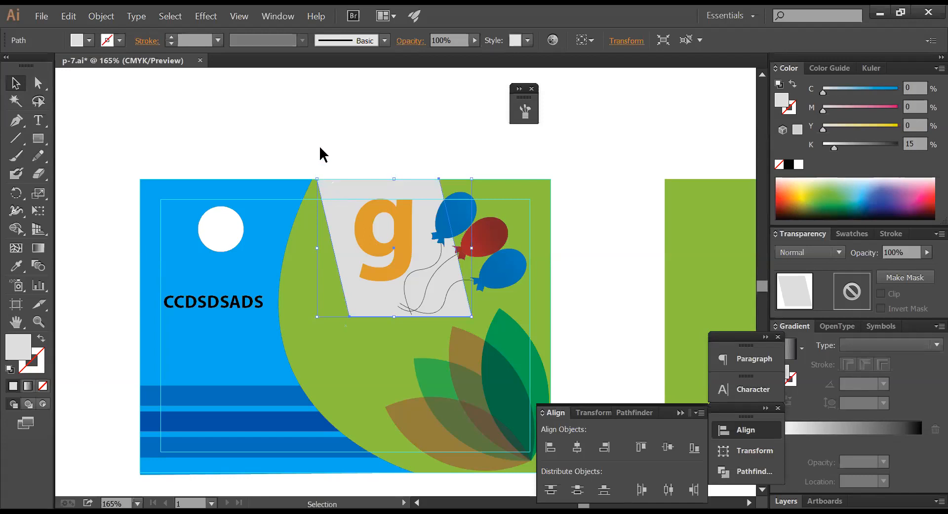
left_click(319, 145)
left_click(351, 206)
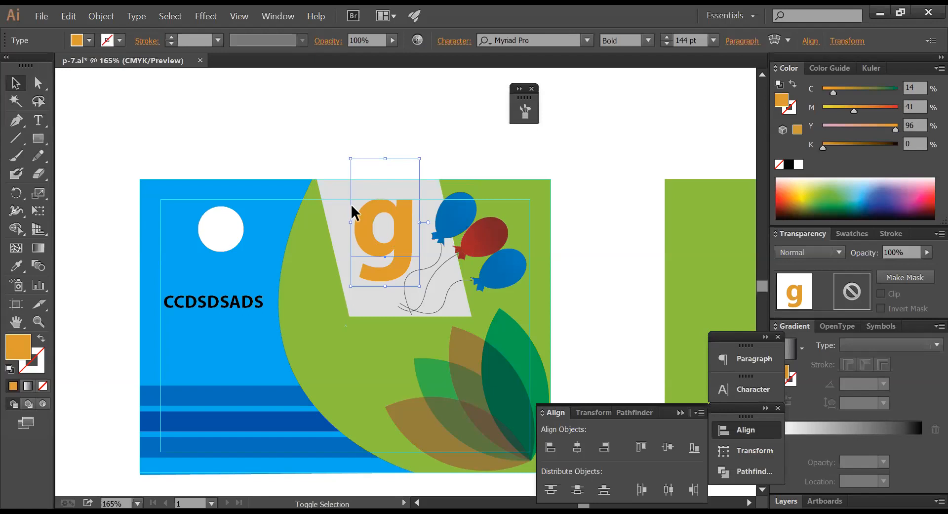
left_click(333, 197, "shift")
key("Delete")
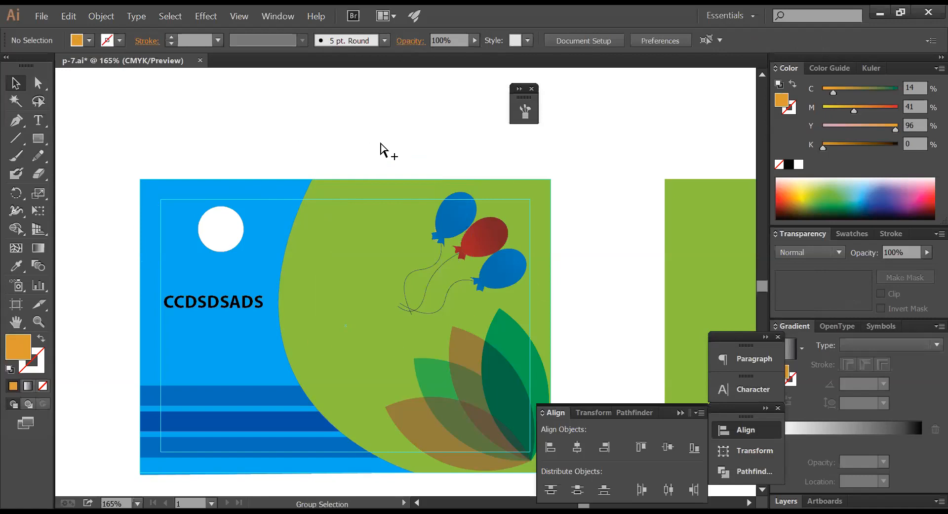
key("ctrl+z")
- Lock the orange g with Ctrl+2 and confirm the parallelogram beneath selects alone
left_click(390, 141)
left_click(388, 222)
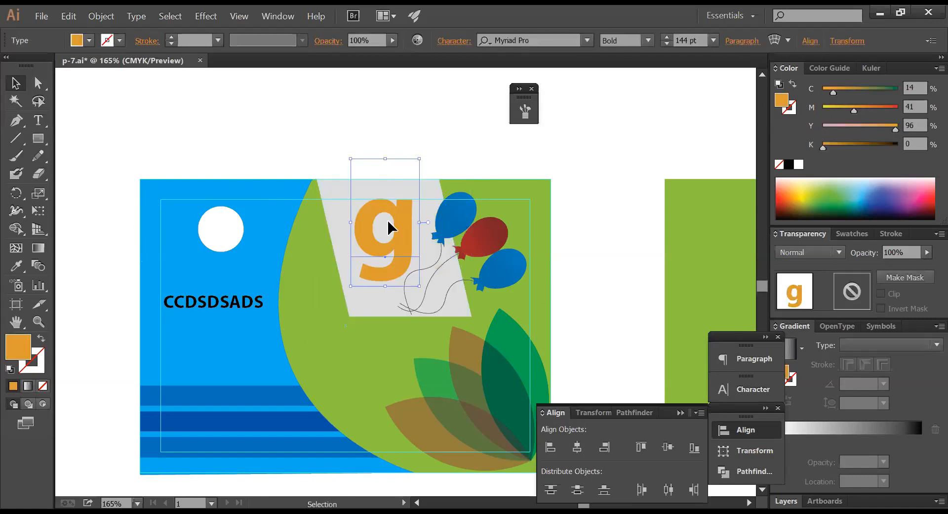
key("ctrl+2")
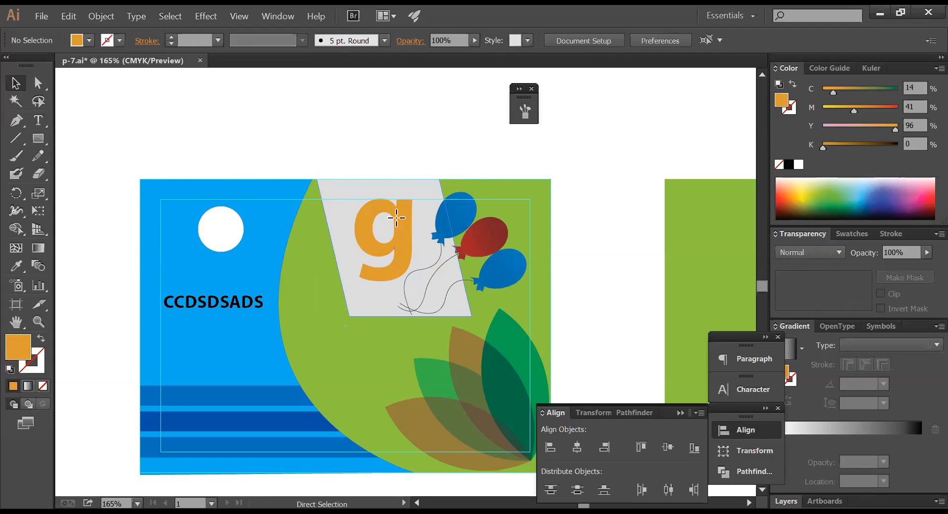
left_click(396, 217, "ctrl")
left_click(379, 161)
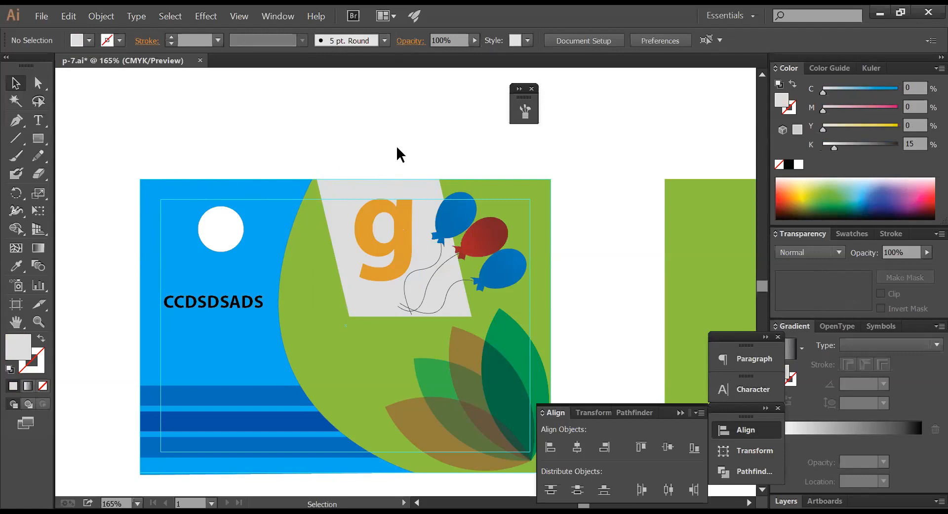
left_click(369, 185)
left_click(374, 148)
key("ctrl")
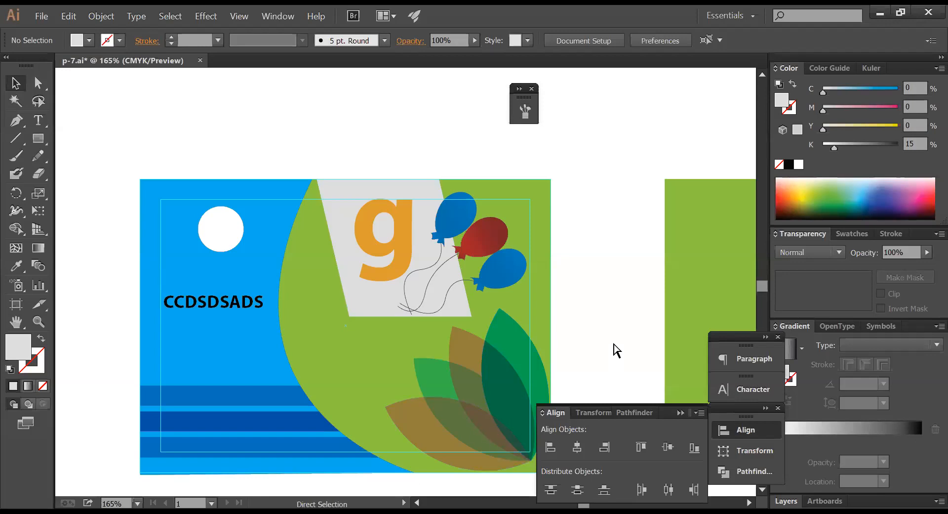
- Zoom out and delete the stray green rectangle beside the green banner
key("ctrl+minus")
key("ctrl+minus")
key("ctrl+minus")
left_click_drag(500, 309, 595, 337)
left_click(449, 271)
key("Delete")
- Reframe the artboard and marquee-select all of the magenta banner's artwork
key("ctrl+space")
left_click_drag(165, 197, 522, 356)
scroll(499, 368, "up", 6)
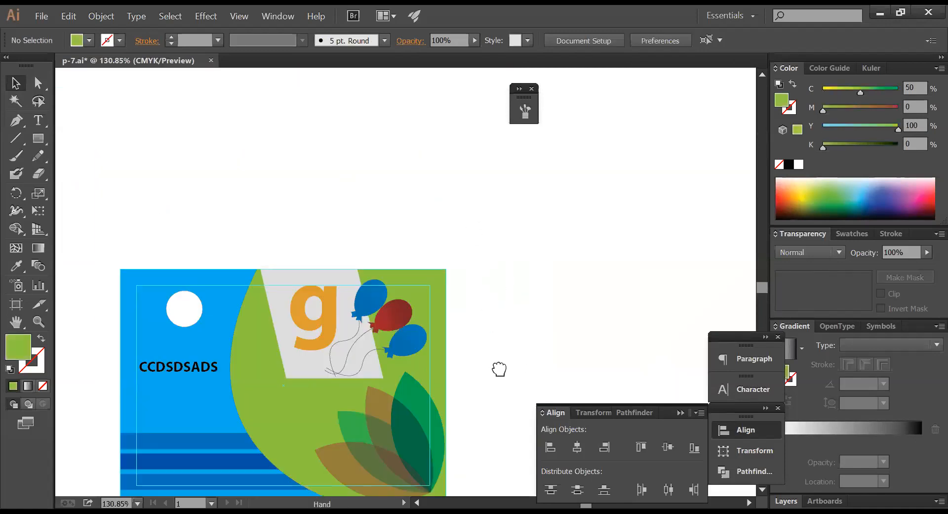
left_click(457, 240, "ctrl+alt")
left_click(457, 240, "ctrl+alt")
left_click(458, 240, "ctrl+alt")
left_click(457, 240, "ctrl+alt")
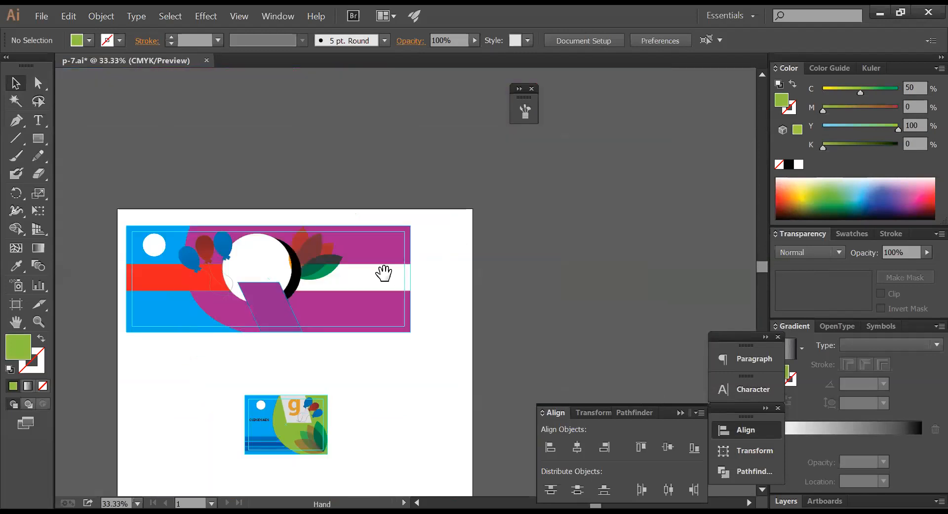
left_click_drag(384, 274, 489, 244)
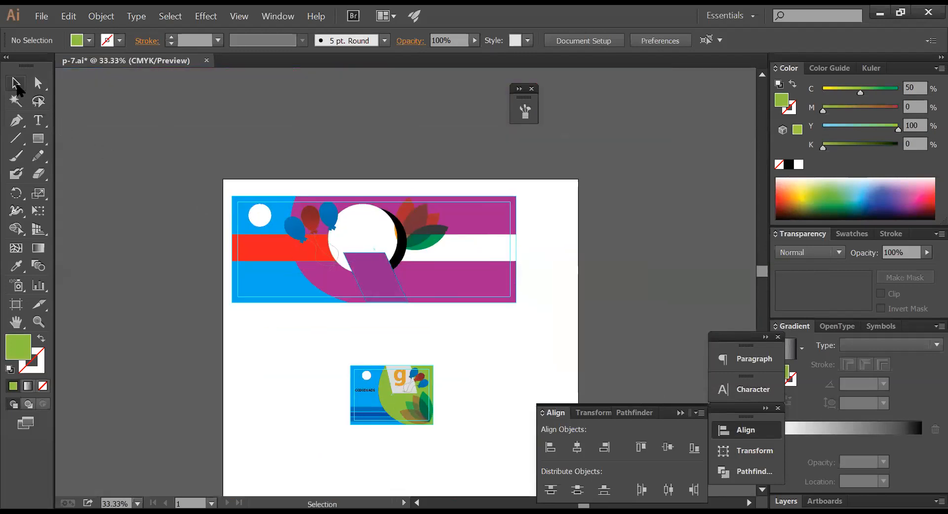
left_click_drag(193, 167, 220, 181)
left_click(549, 327)
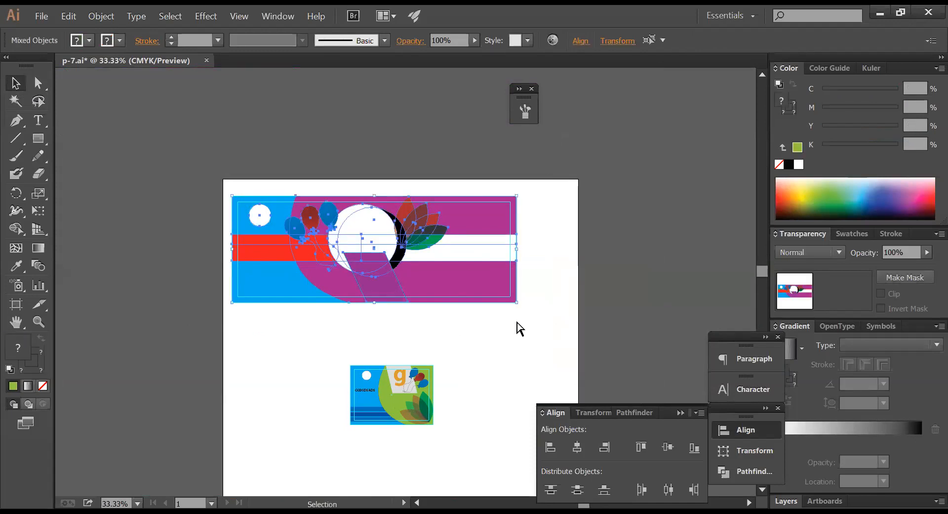
- At 25% zoom, select all banner artwork and show its Transform position and size settings
left_click(517, 322, "ctrl+alt")
left_click_drag(414, 306, 504, 387)
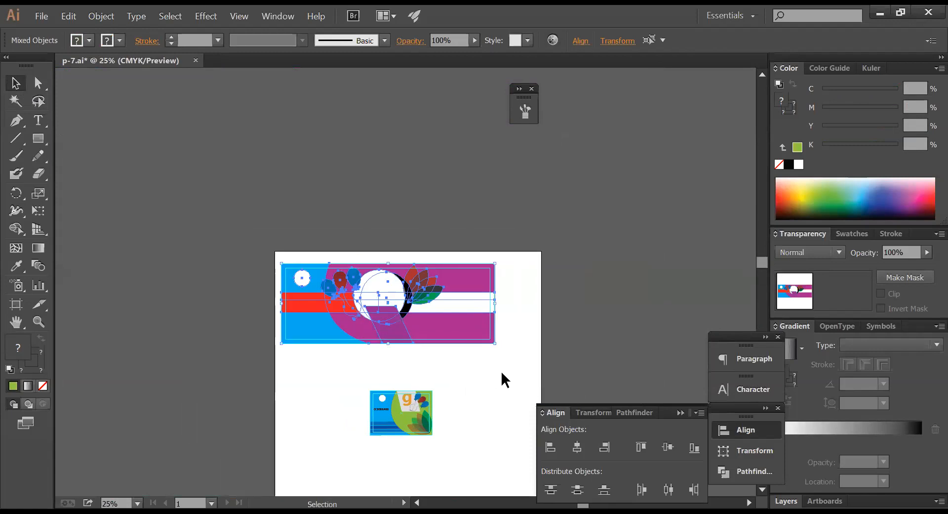
left_click(515, 373)
key("ctrl+a")
left_click(593, 413)
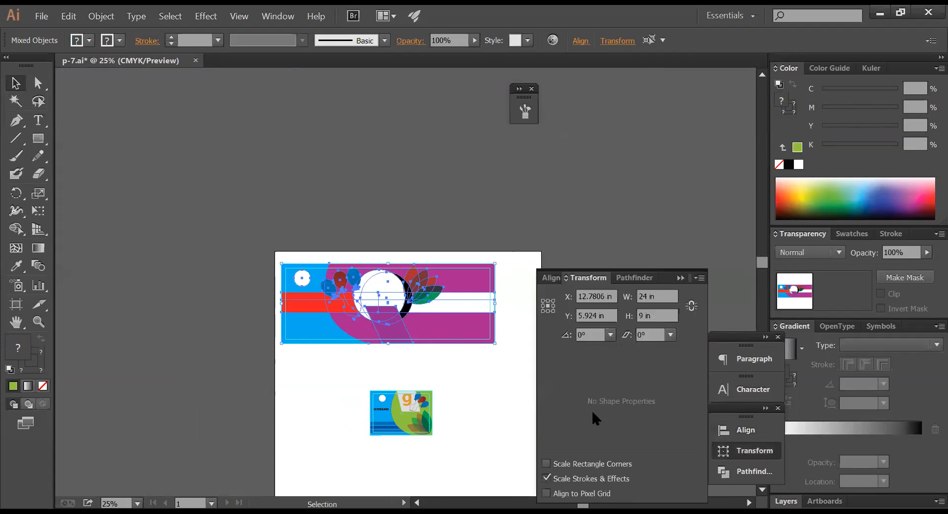
- Marquee-select the whole magenta banner, copy it, and create a new document
left_click(455, 213)
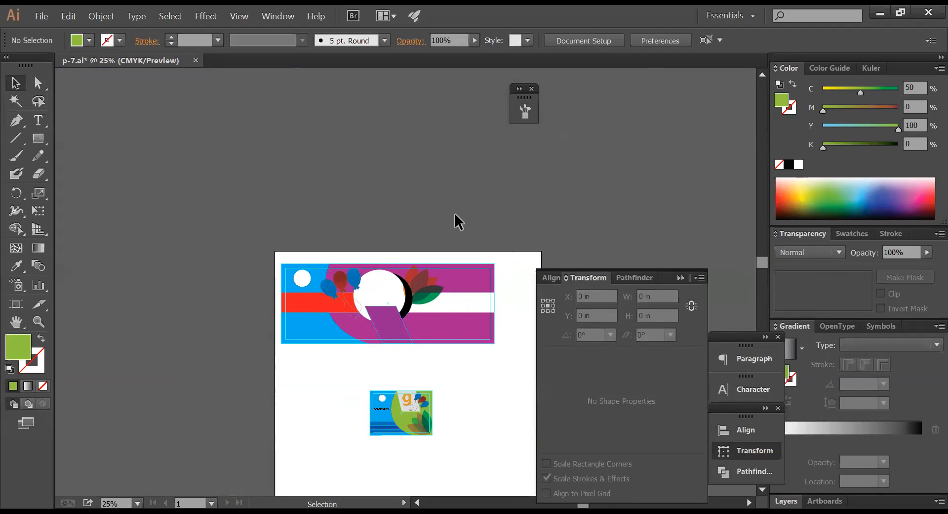
left_click_drag(266, 252, 514, 351)
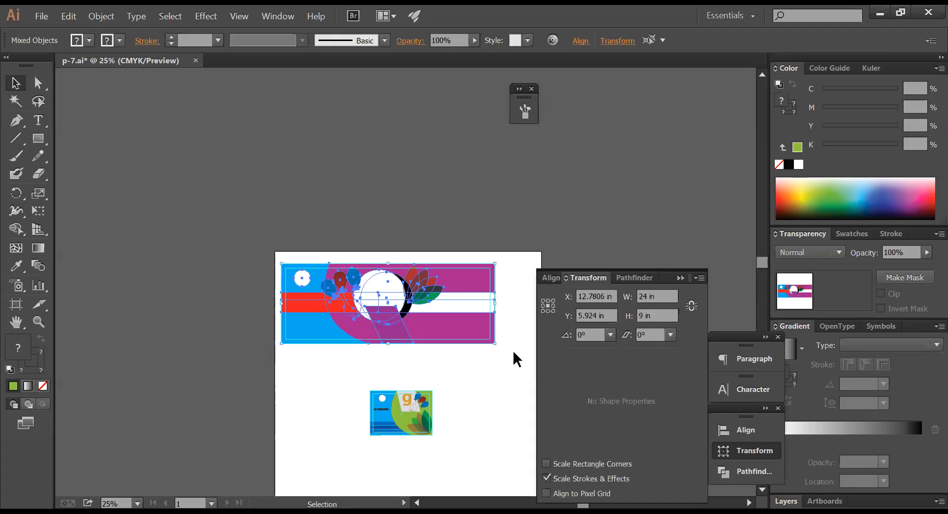
left_click_drag(457, 398, 449, 325)
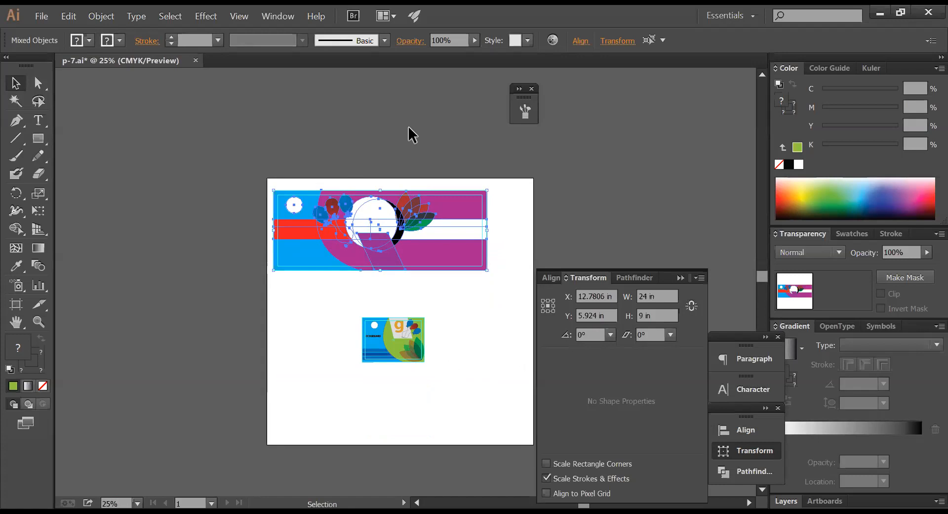
key("ctrl")
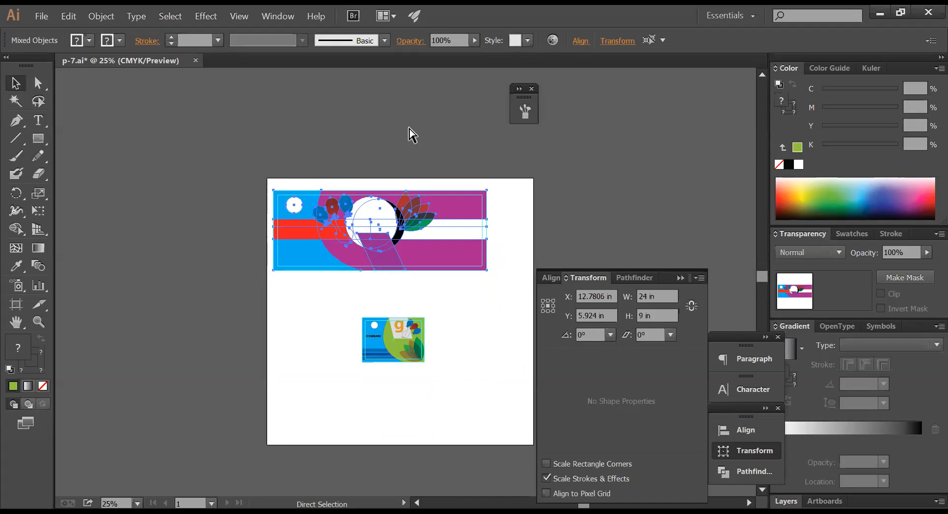
key("ctrl+n")
key("Escape")
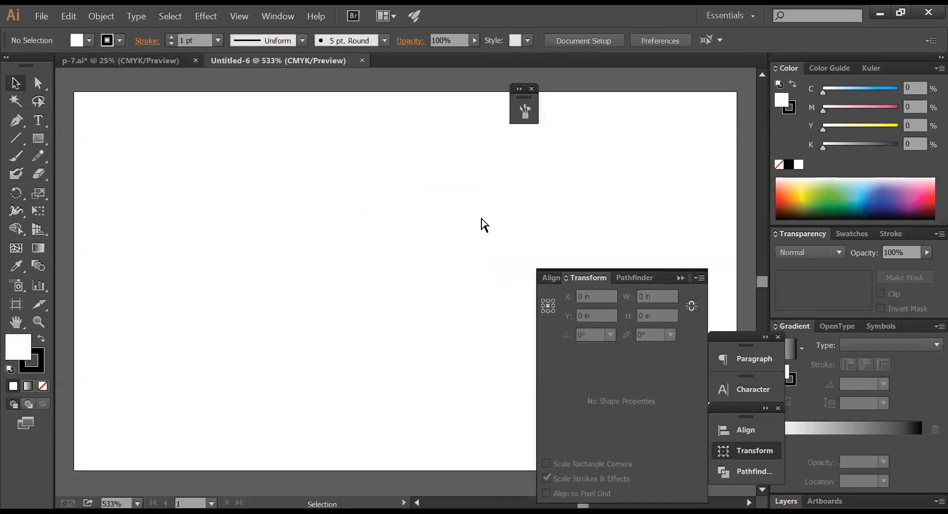
- Paste the copied magenta banner into the new document and reselect all of it
left_click(480, 221, "ctrl+alt")
left_click(480, 221, "ctrl+alt")
left_click(479, 221, "ctrl+alt")
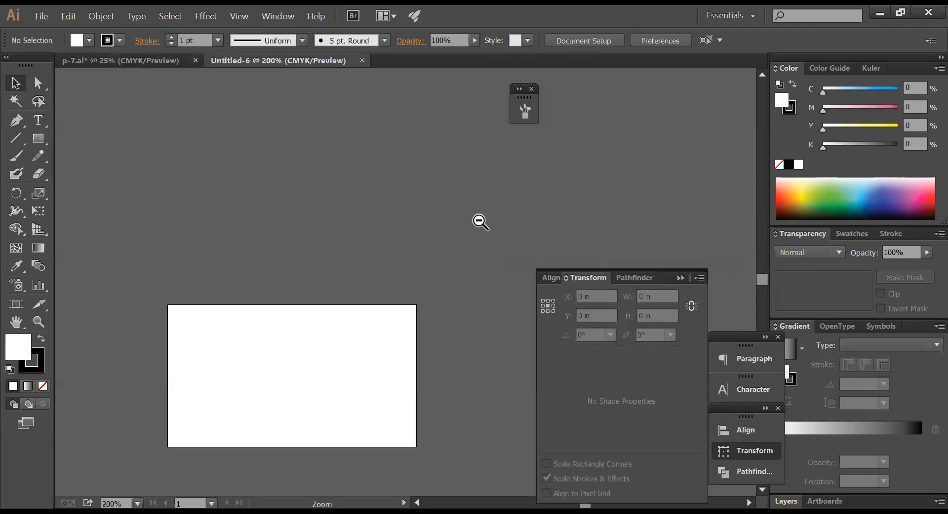
left_click(477, 221, "ctrl+alt")
left_click(474, 221, "ctrl+alt")
left_click(475, 220, "ctrl+alt")
left_click(474, 220, "ctrl+alt")
key("ctrl+v")
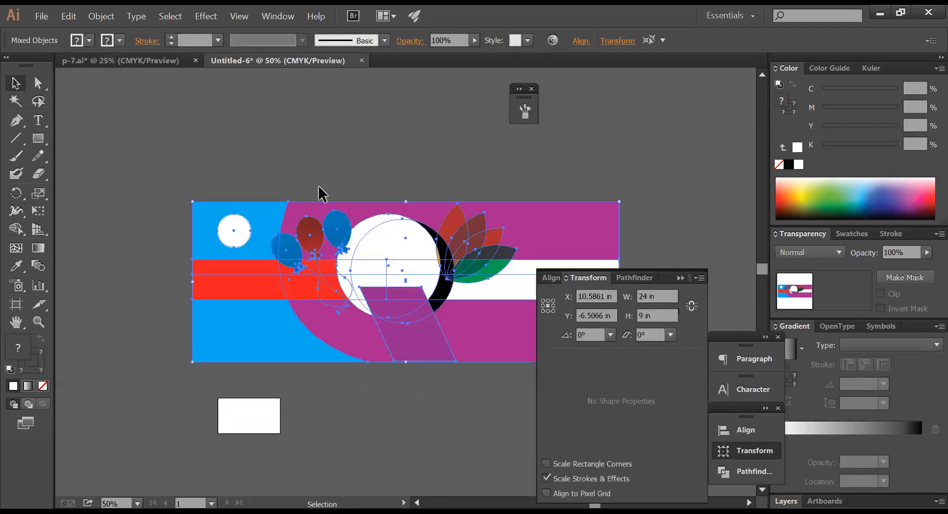
left_click(262, 183)
left_click_drag(172, 182, 668, 351)
left_click(418, 300, "ctrl+alt")
left_click(418, 300, "ctrl+alt")
left_click_drag(415, 295, 344, 264)
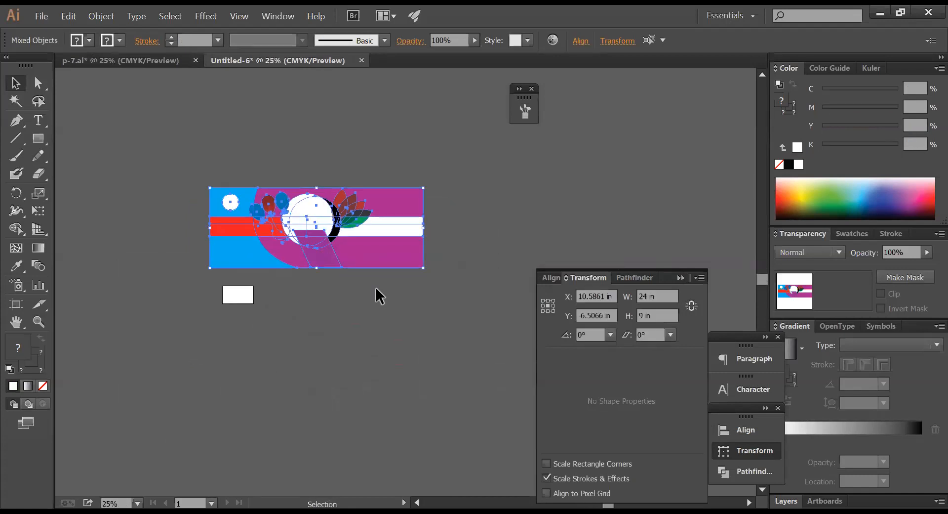
left_click_drag(459, 281, 165, 156)
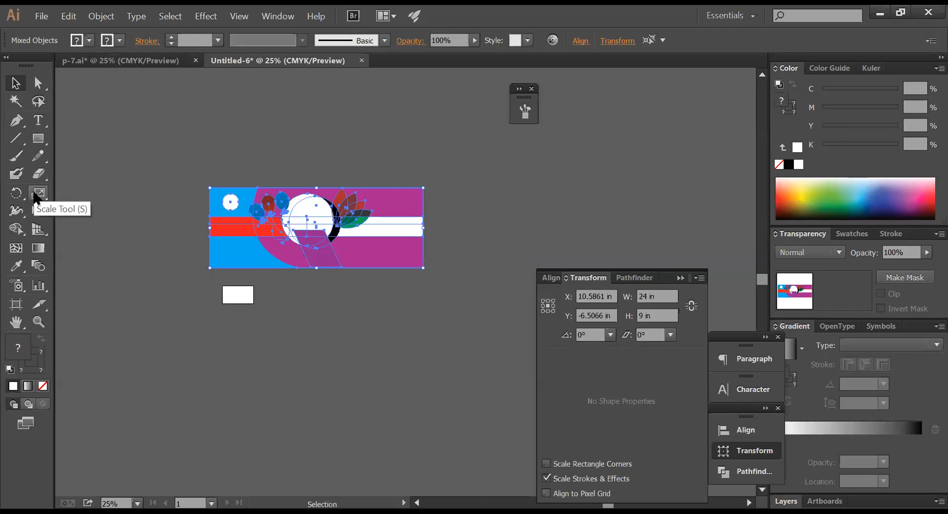
- Scale the pasted banner uniformly to 400%, check its height, then close without saving
left_click(39, 194)
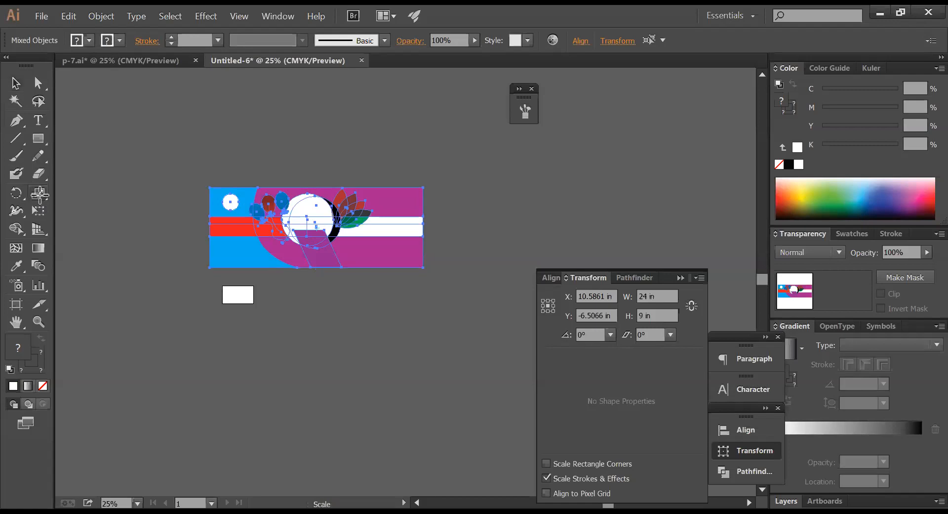
key("Return")
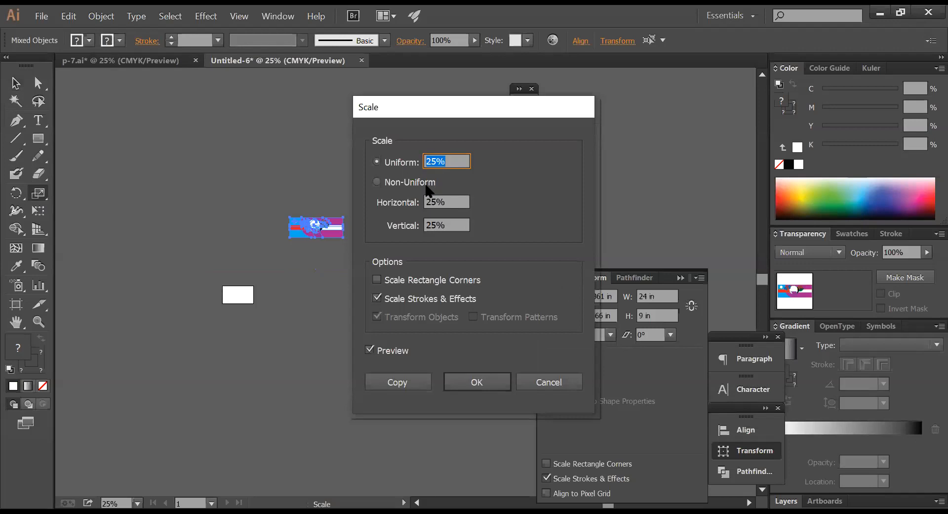
type("400")
key("Return")
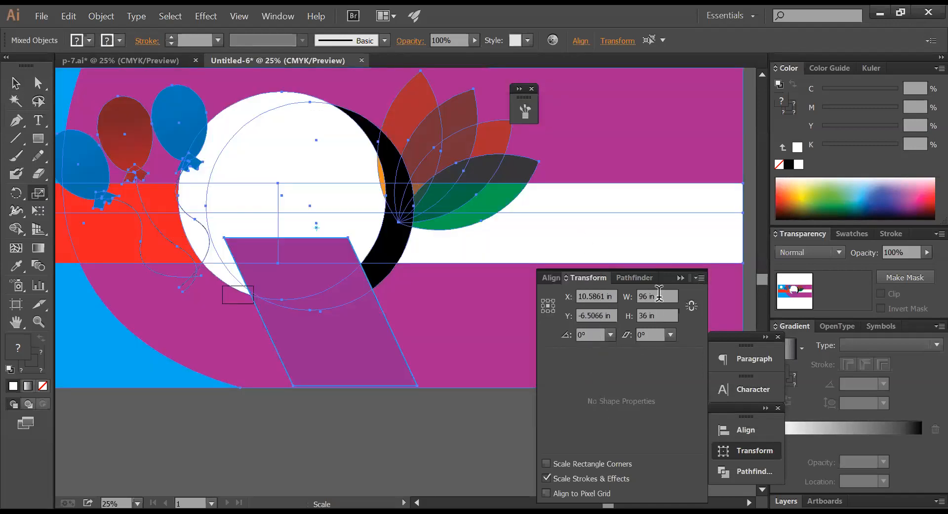
left_click(654, 315)
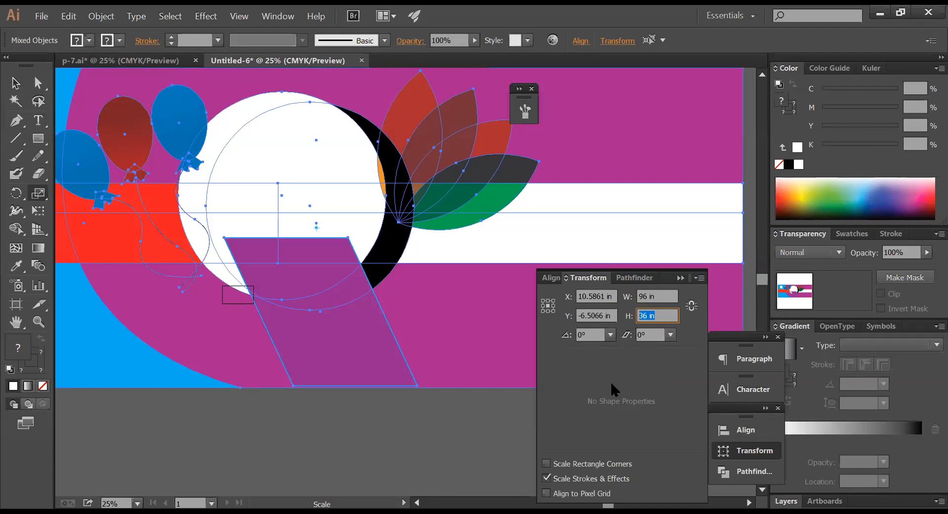
key("ctrl+w")
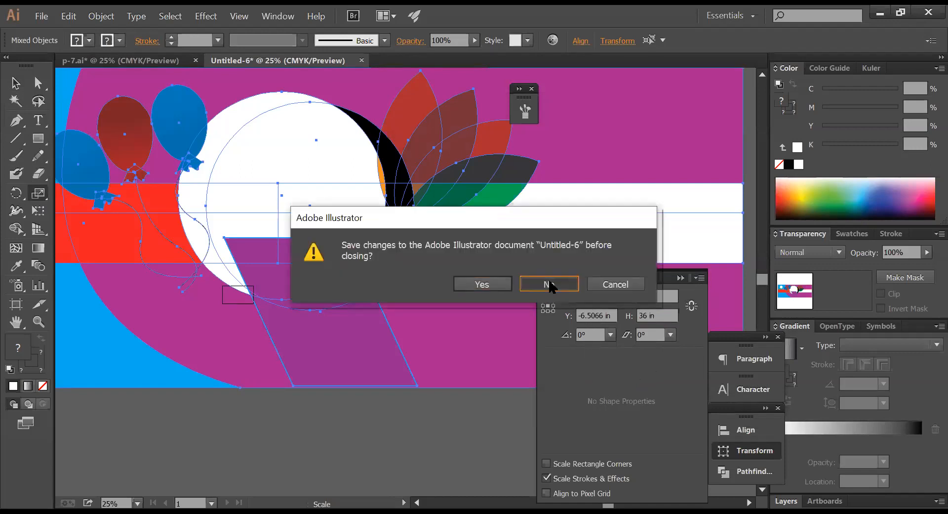
left_click(549, 284)
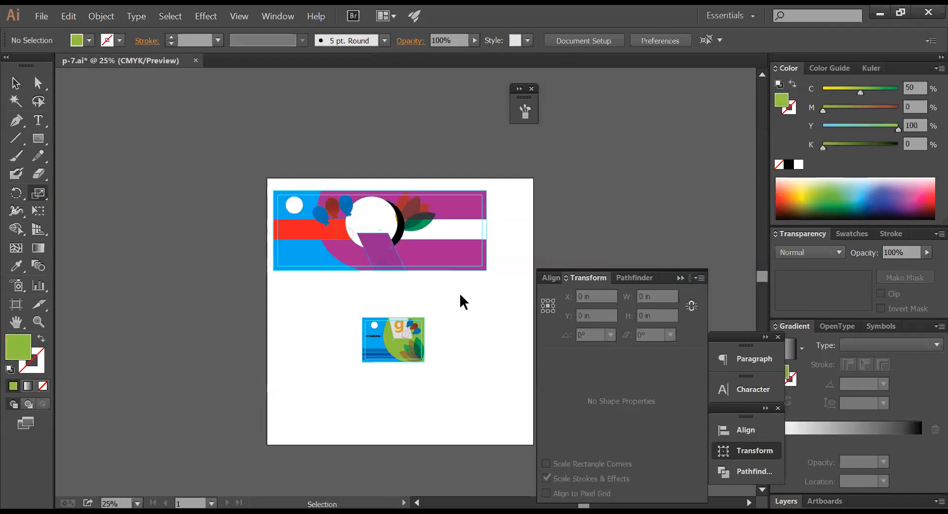
- Alt-drag a copy of the CCDSDSADS text below the magenta banner, undoing the stray shape copy
left_click(15, 83)
left_click_drag(242, 182, 505, 273)
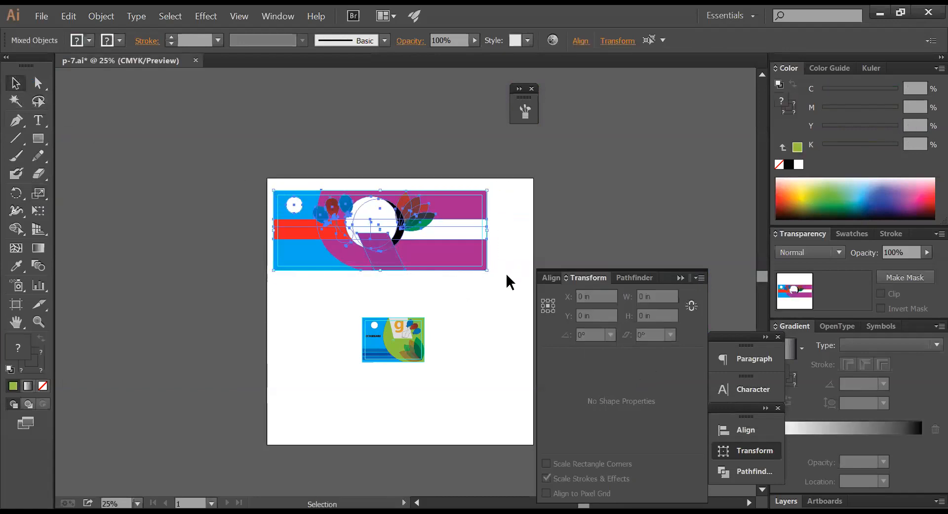
left_click(491, 304)
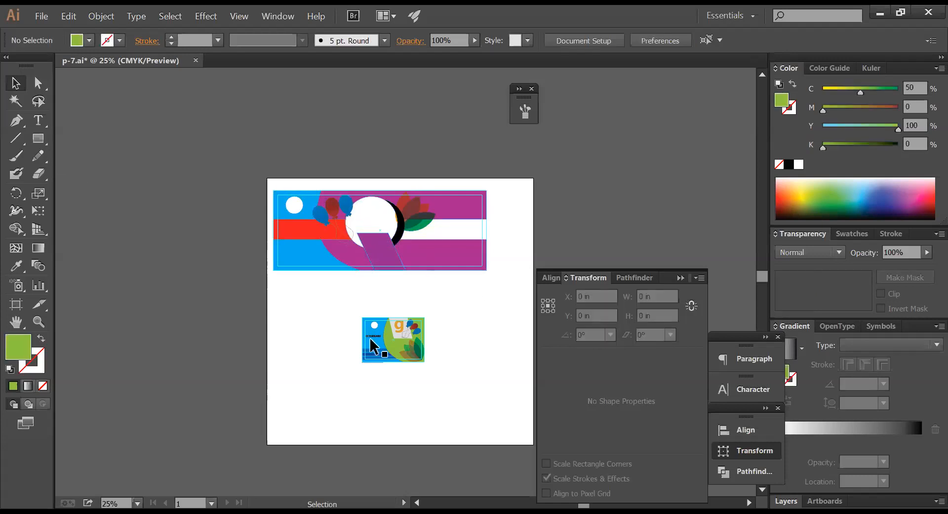
left_click_drag(370, 339, 361, 284)
left_click_drag(313, 260, 451, 304)
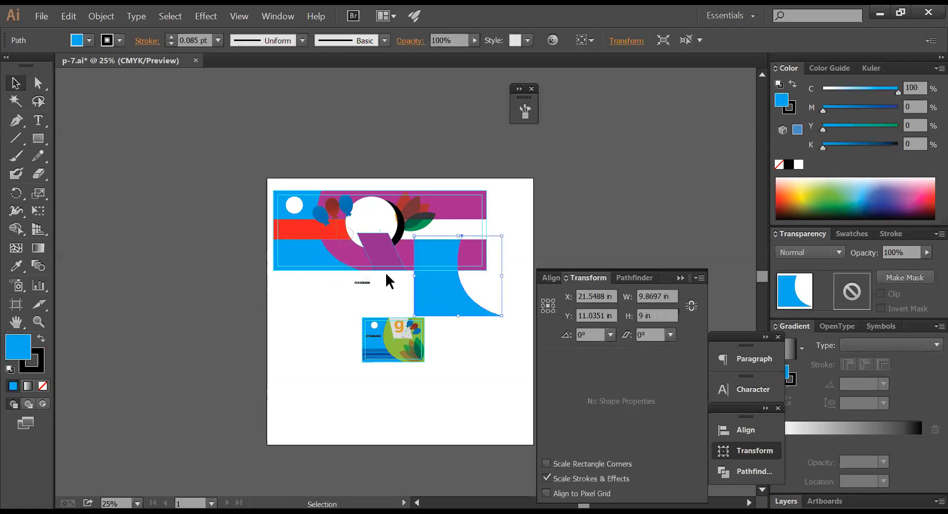
key("ctrl+z")
left_click(395, 289)
key("ctrl+space")
left_click_drag(329, 259, 431, 302)
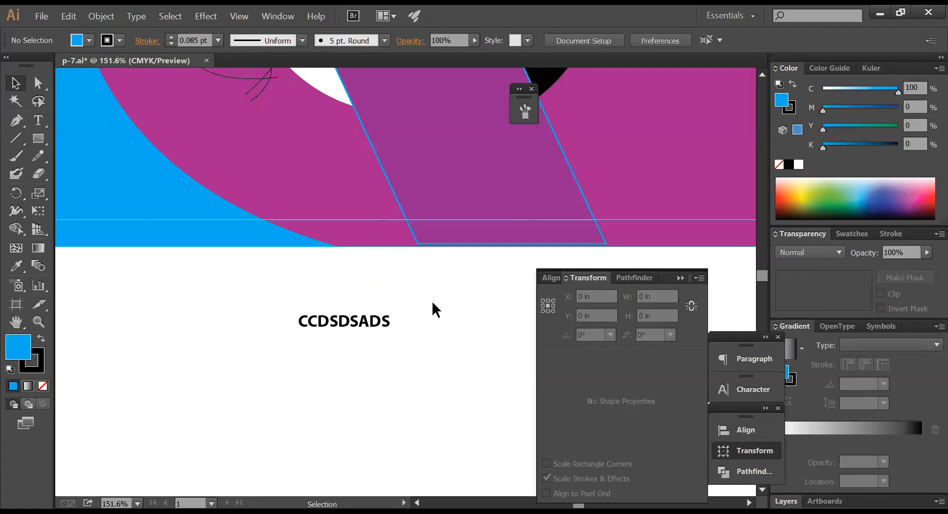
- Replace the copied CCDSDSADS heading text with '3F, 8' and exit text editing
double_click(363, 322)
double_click(363, 322)
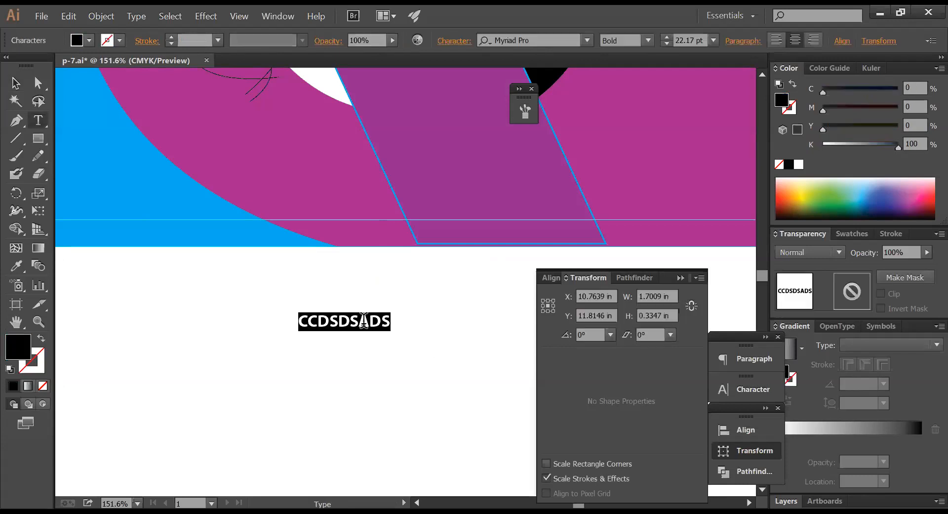
type("22222")
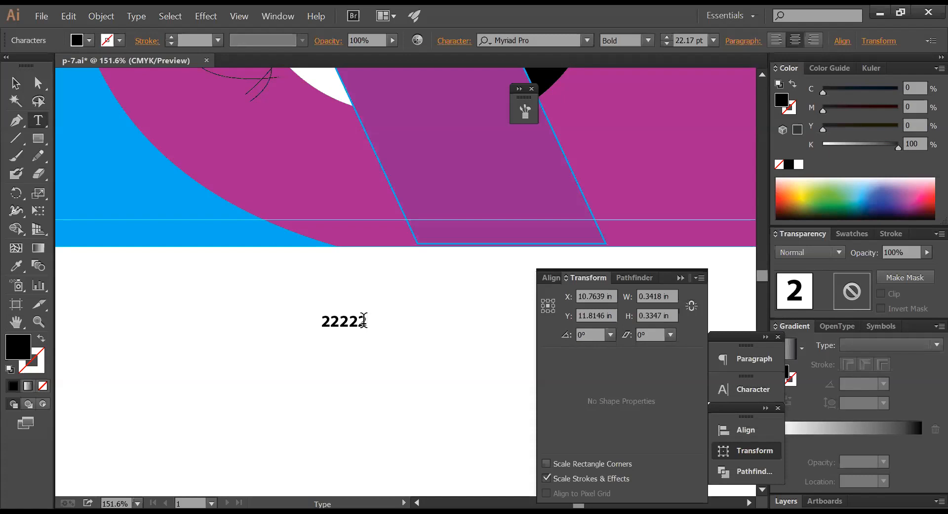
key("BackSpace")
key("BackSpace")
key("BackSpace")
key("BackSpace")
key("BackSpace")
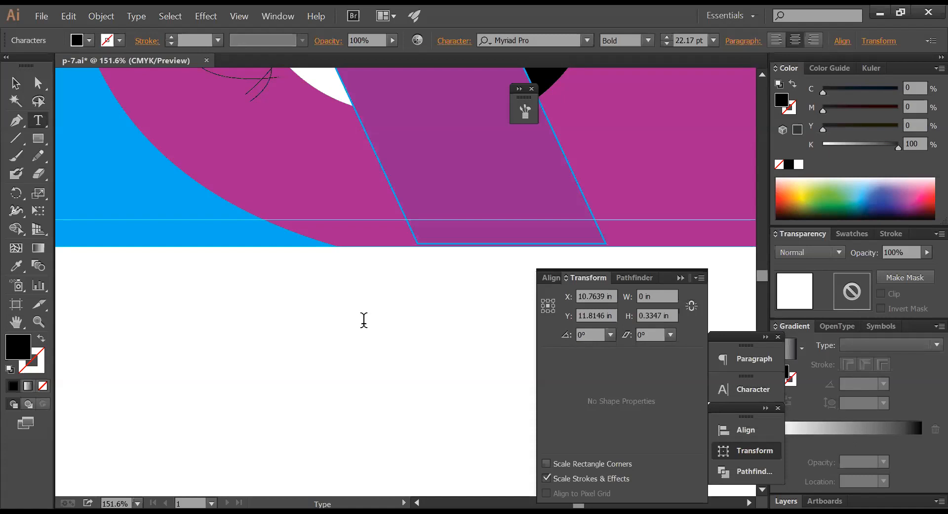
type("3D")
key("BackSpace")
type("F")
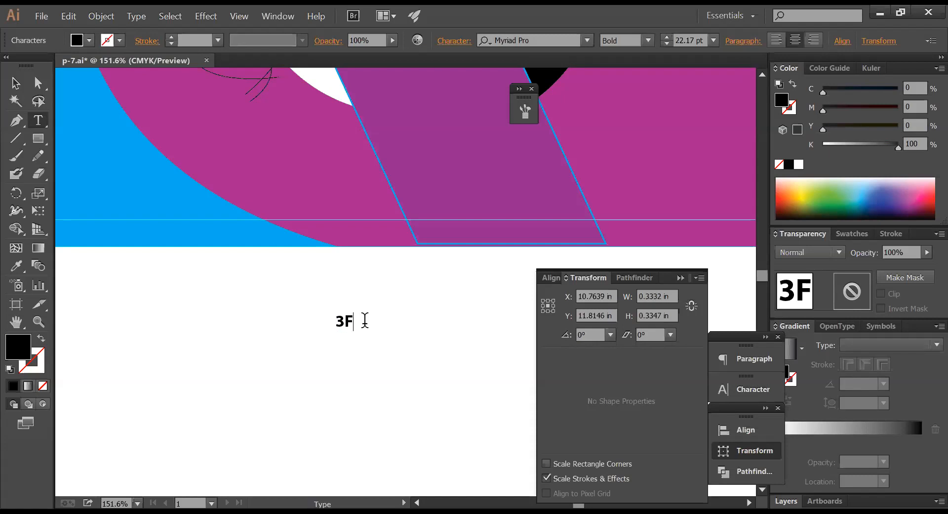
type(", 4")
key("BackSpace")
type("8")
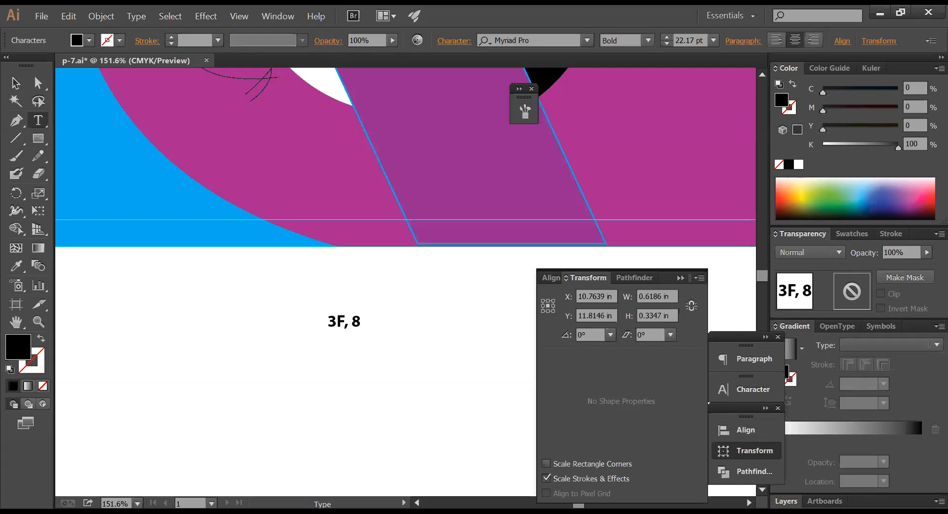
key("alt+Tab")
key("Escape")
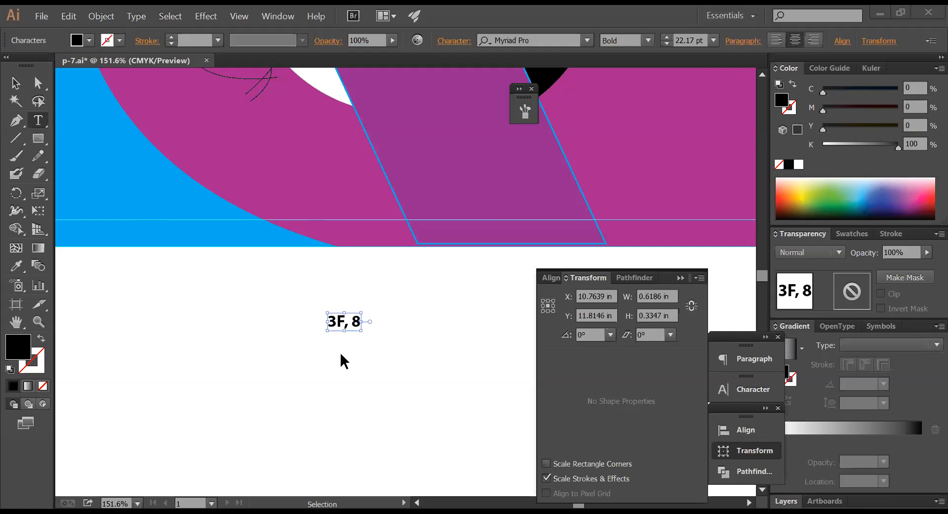
- Scale the '3F, 8' label larger and move it up and left
left_click_drag(361, 330, 440, 382)
left_click_drag(401, 346, 363, 308)
left_click(18, 84)
left_click(429, 345)
left_click(431, 340, "ctrl+alt")
left_click(431, 340, "ctrl+alt")
left_click_drag(413, 281, 316, 262)
- Enlarge the label further, change it to '3F, 8F', and place it beneath the banner
left_click(302, 218)
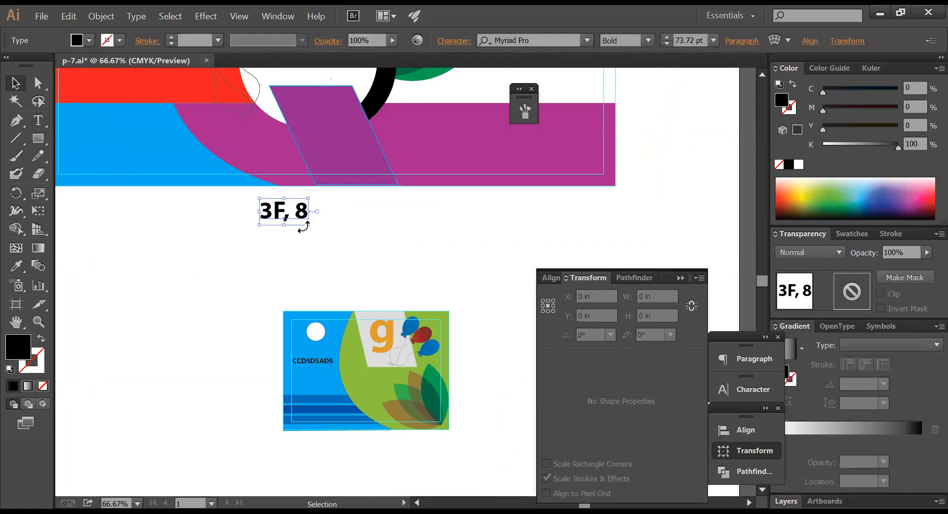
left_click_drag(311, 227, 359, 250)
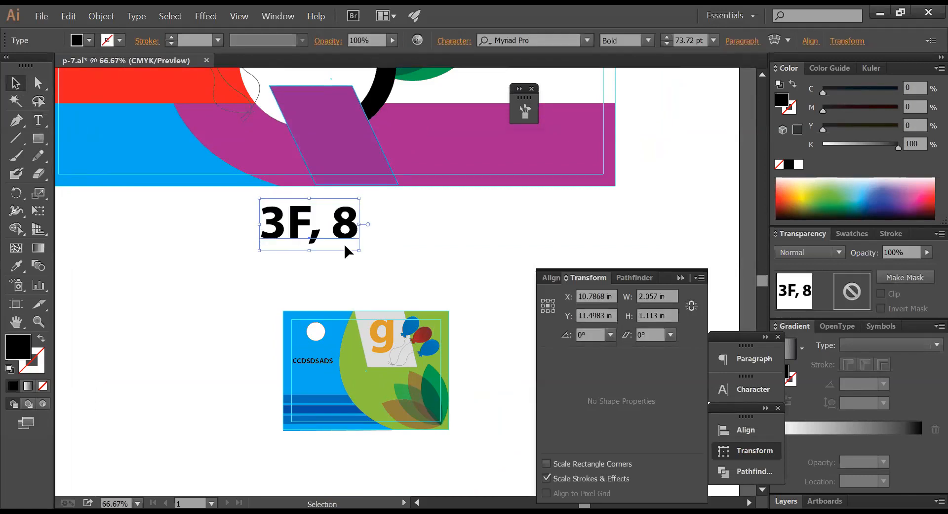
triple_click(349, 228)
left_click(368, 222)
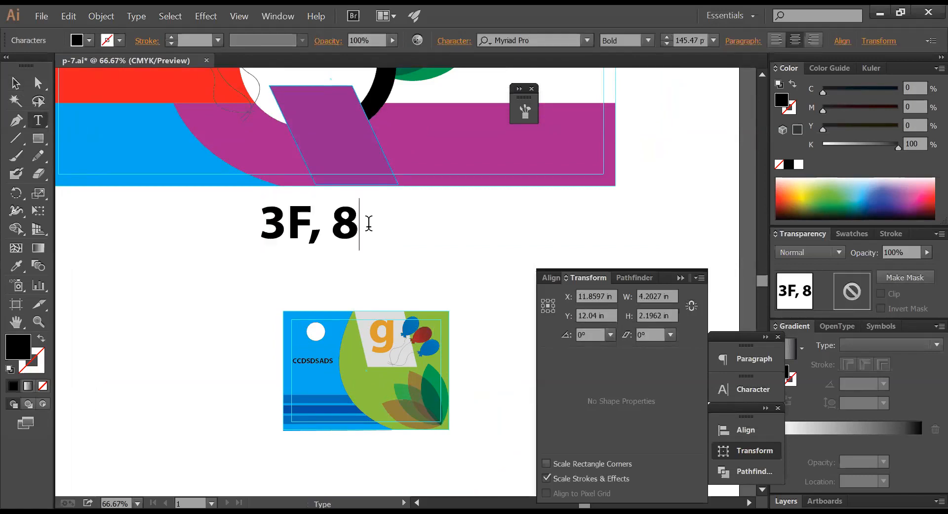
type("F")
left_click_drag(358, 226, 228, 208, "ctrl")
left_click(363, 251, "ctrl")
left_click(410, 250, "ctrl+alt")
left_click(410, 250, "ctrl+alt")
left_click_drag(409, 247, 395, 275)
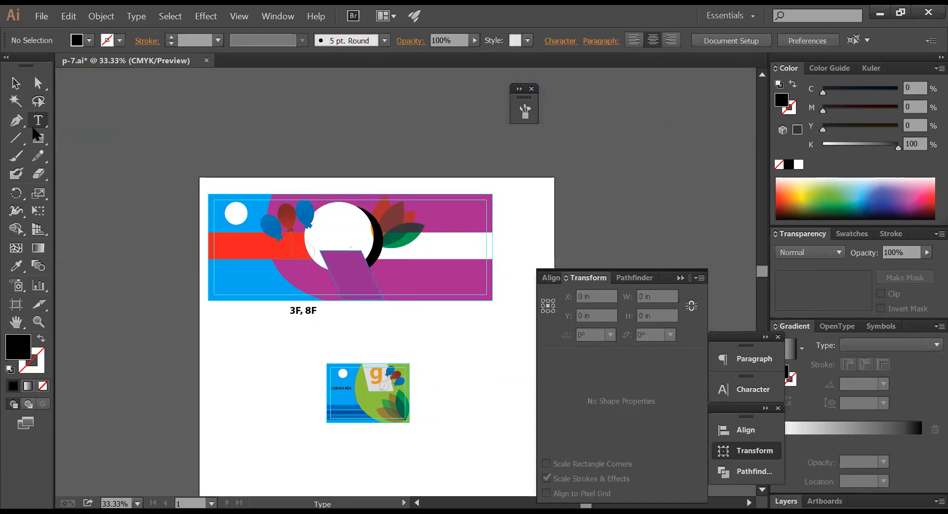
- Pan and zoom across the page to review the magenta banner and card
key("v")
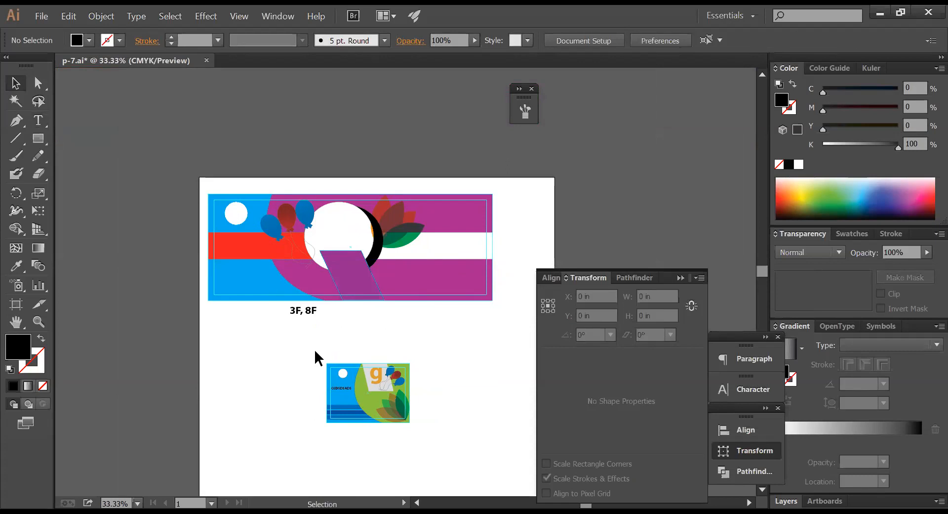
key("space")
left_click_drag(381, 331, 366, 223)
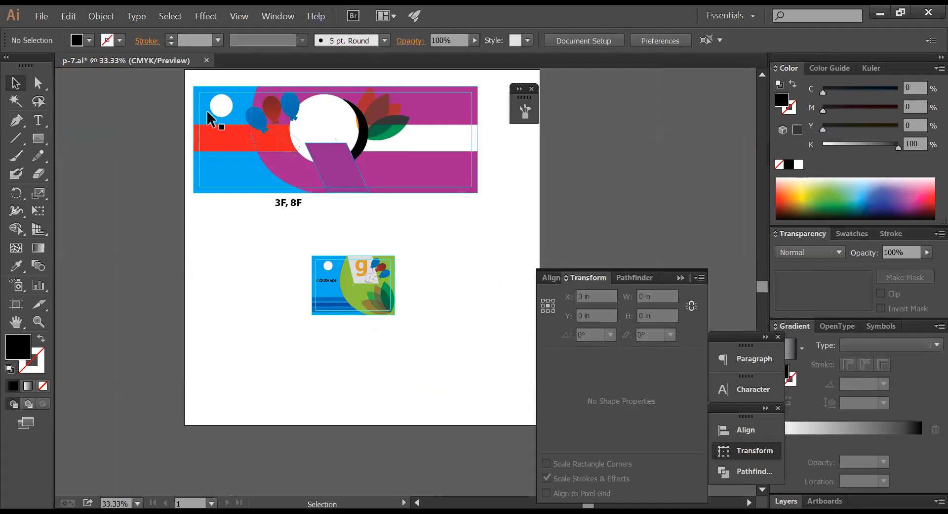
key("ctrl+space")
left_click_drag(186, 85, 572, 251)
left_click_drag(438, 176, 427, 159)
key("ctrl+alt+space")
left_click(442, 280, "ctrl+alt")
left_click(443, 279, "ctrl+alt")
left_click_drag(396, 313, 472, 297)
- Save p-7.ai and close it
key("ctrl+s")
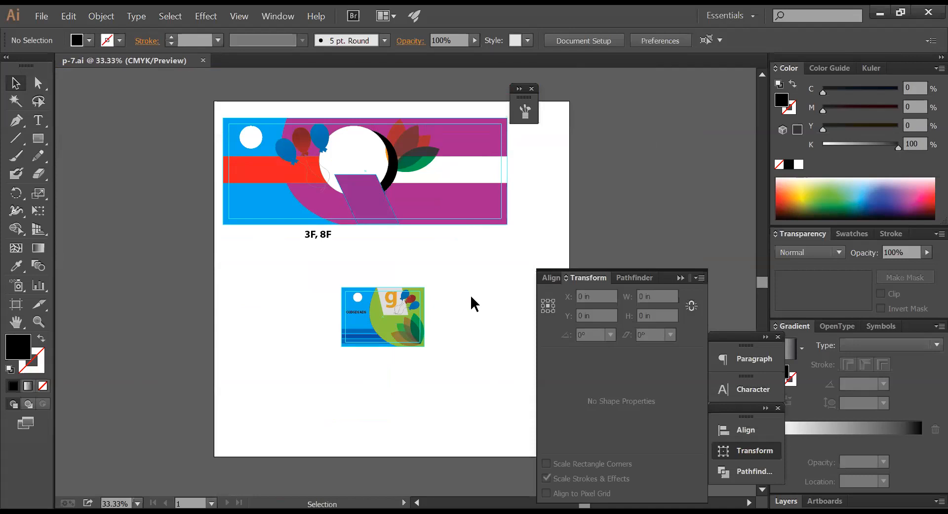
key("ctrl")
key("ctrl+w")
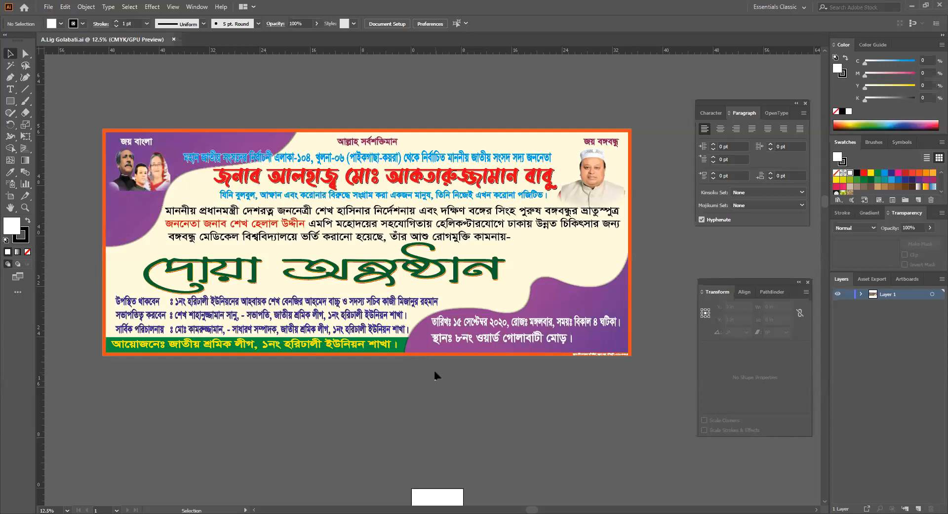
- Select the banner group and ungroup it into separate objects
left_click(151, 302)
left_click(151, 302)
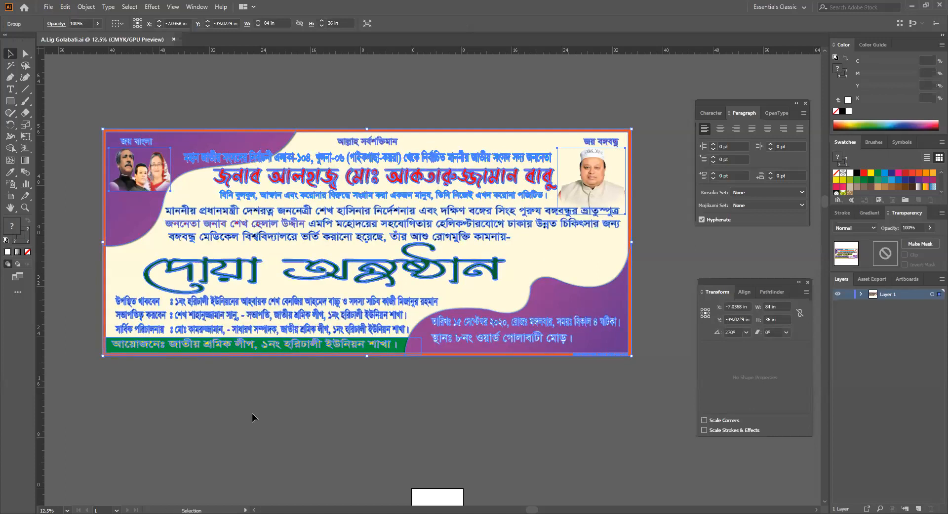
right_click(141, 302)
left_click(168, 385)
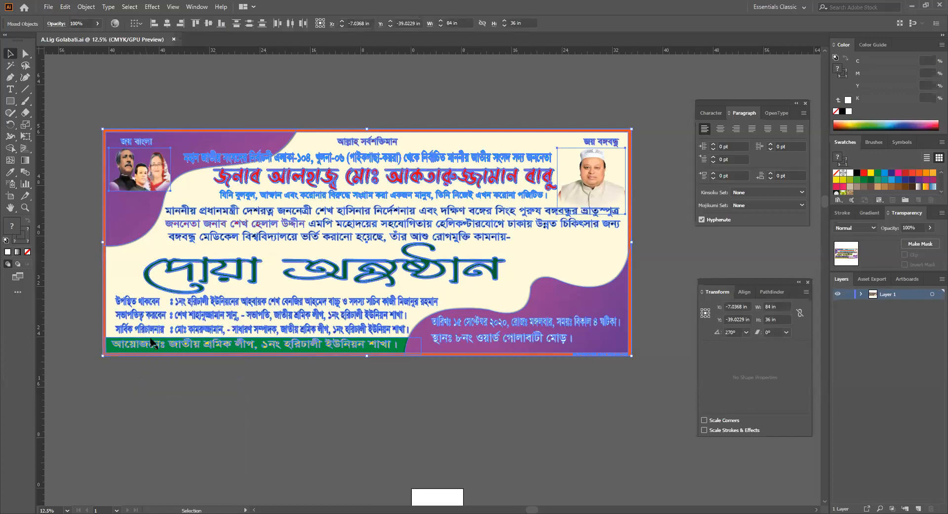
left_click(149, 302)
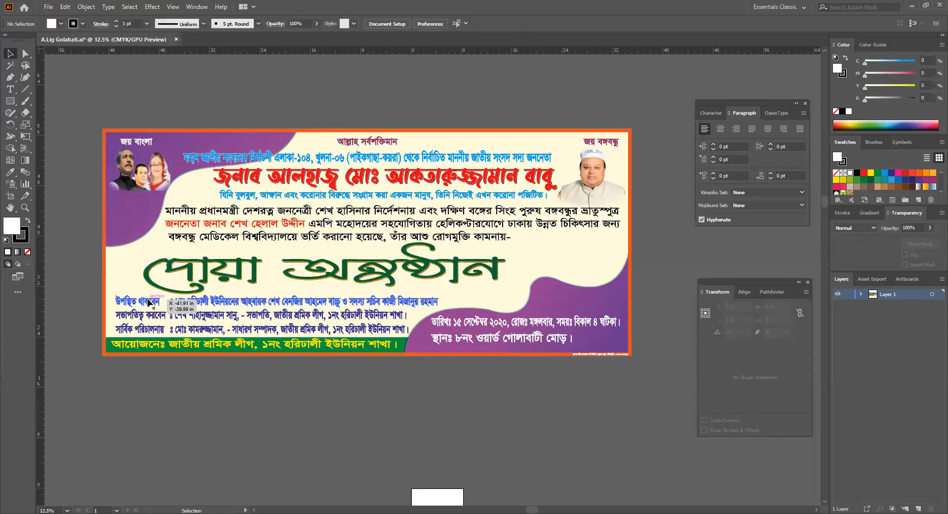
left_click(184, 394)
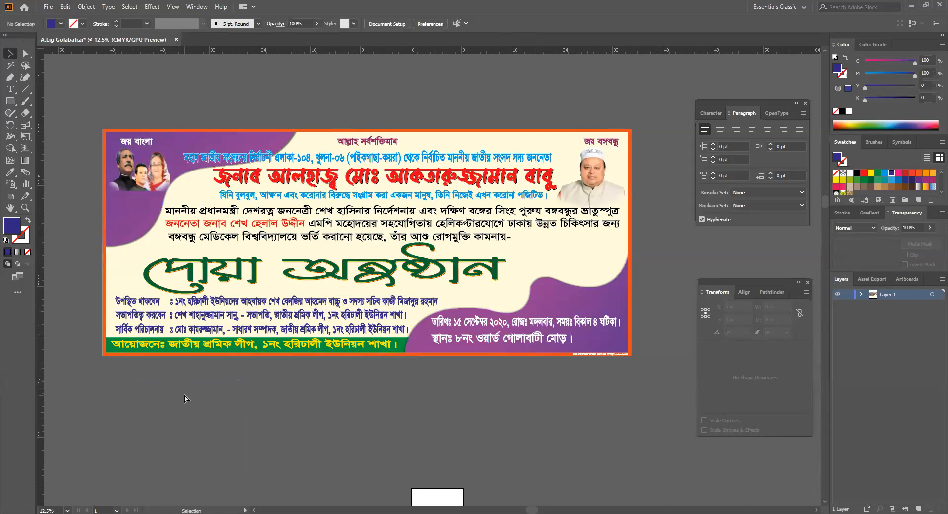
- Zoom in and pan across the banner's Bengali text lines and photos, then zoom back out
key("a")
key("ctrl+equal")
key("ctrl+equal")
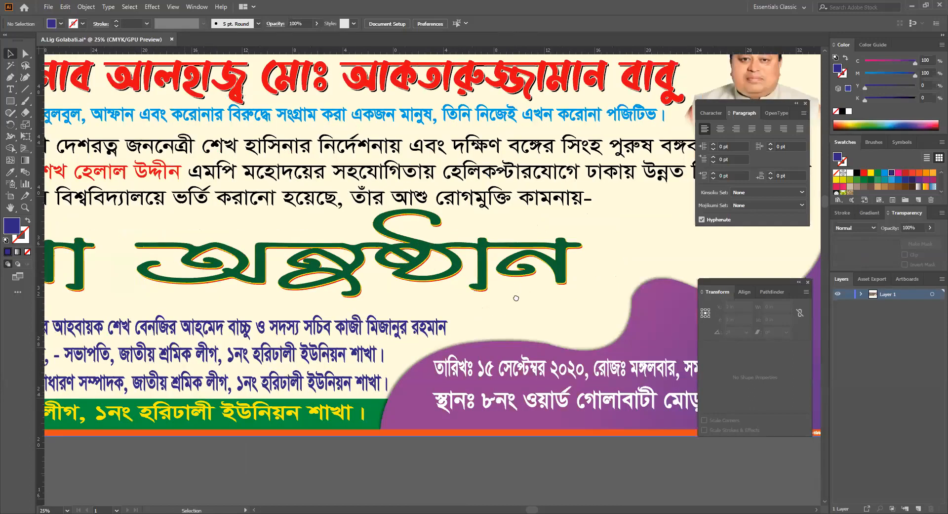
left_click_drag(516, 298, 513, 300)
left_click_drag(375, 396, 644, 371)
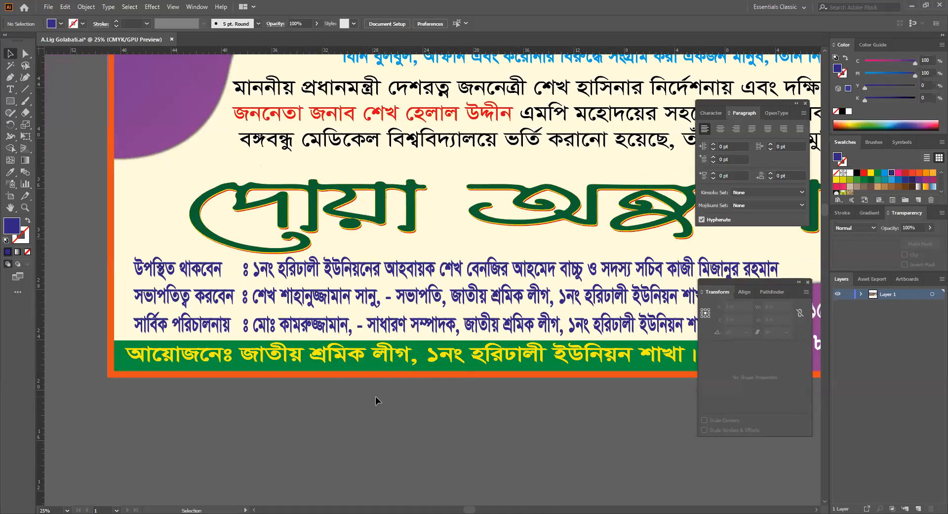
left_click_drag(500, 383, 469, 504)
left_click_drag(500, 322, 485, 334)
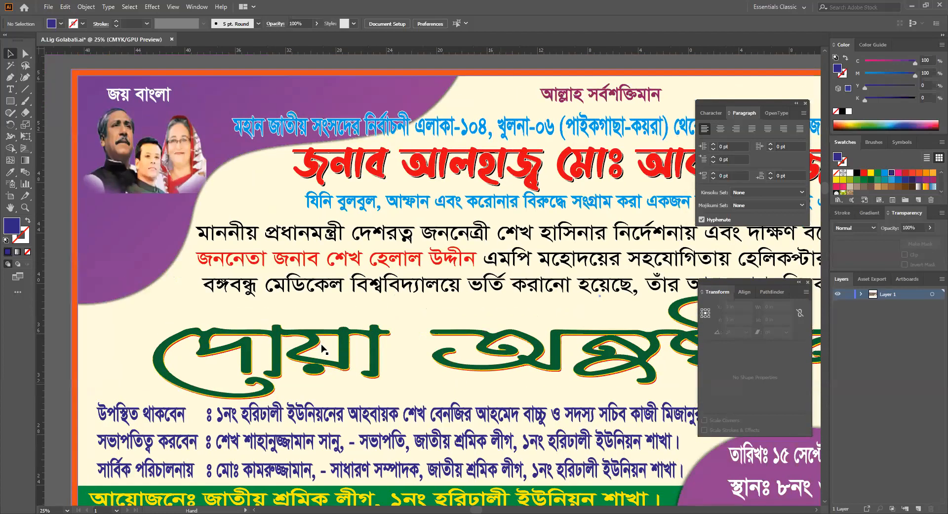
left_click_drag(321, 344, 224, 284)
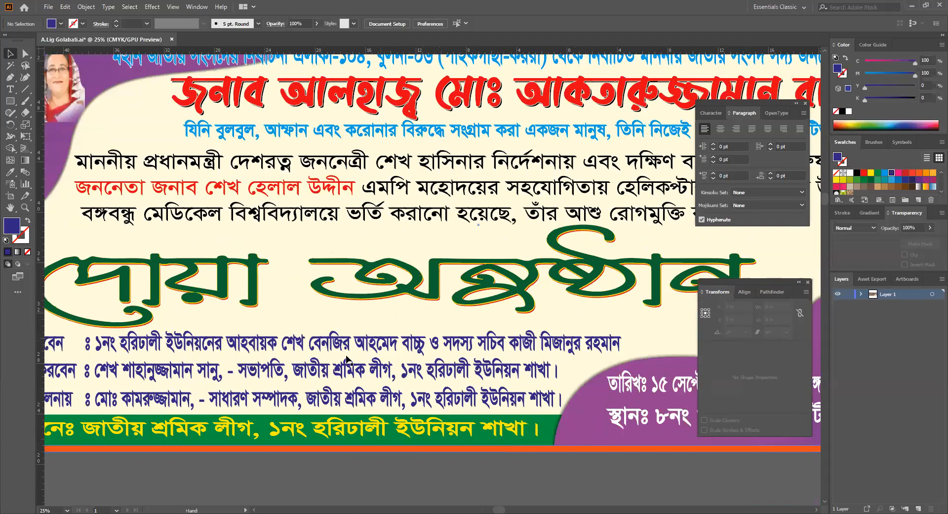
left_click_drag(346, 356, 119, 378)
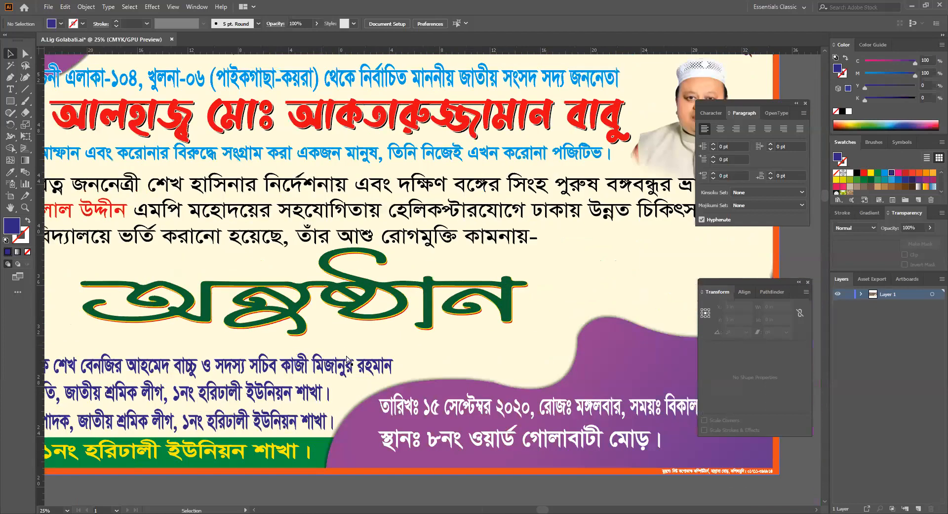
key("ctrl")
key("ctrl+minus")
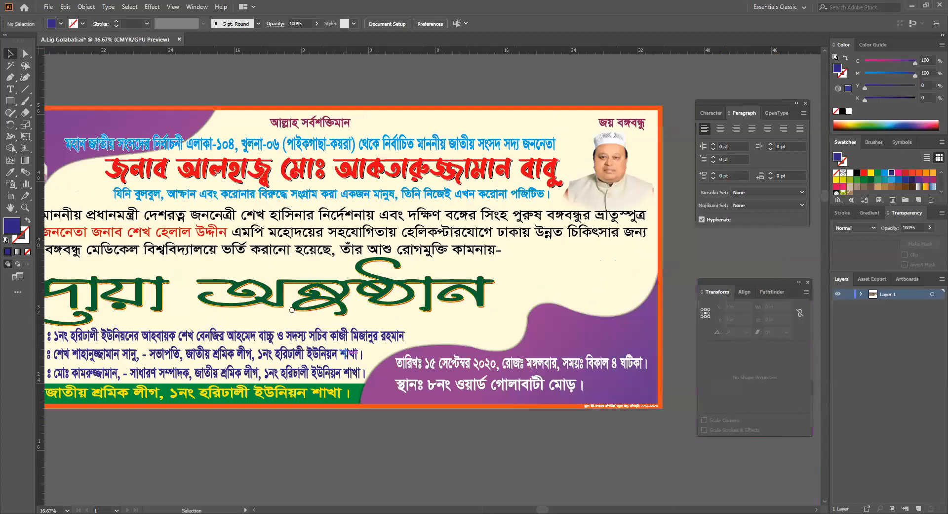
left_click_drag(211, 328, 289, 311)
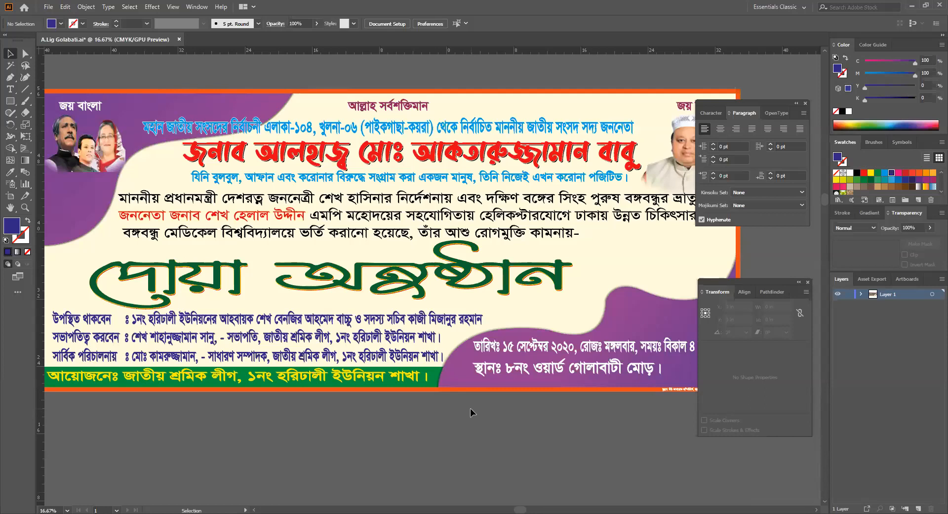
- Hide all panels with Tab and recentre the banner in the window
key("Tab")
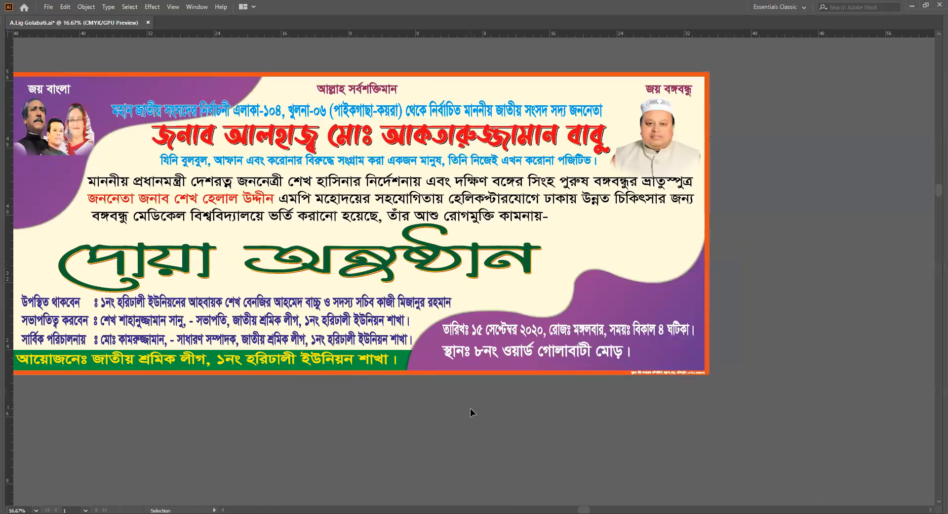
left_click_drag(418, 411, 463, 433)
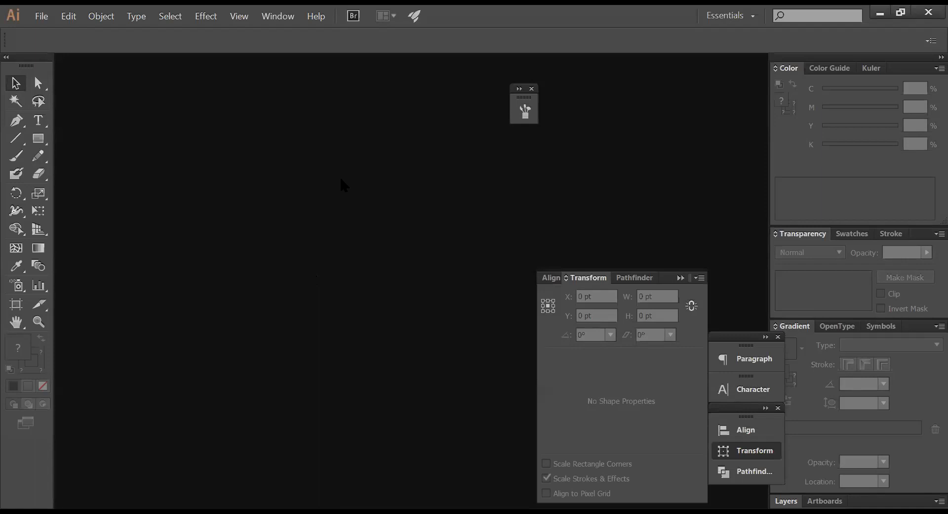
- Create a new blank document and switch to the Paintbrush tool
key("ctrl+n")
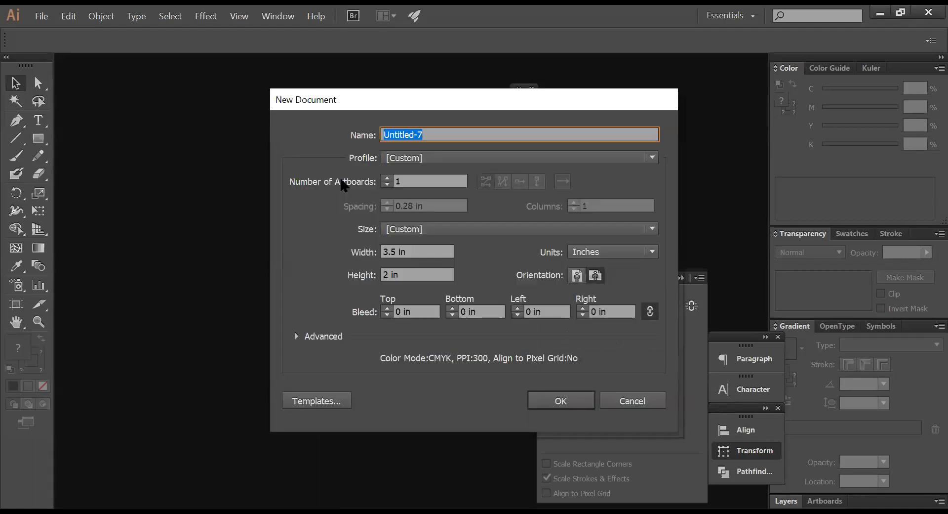
key("Return")
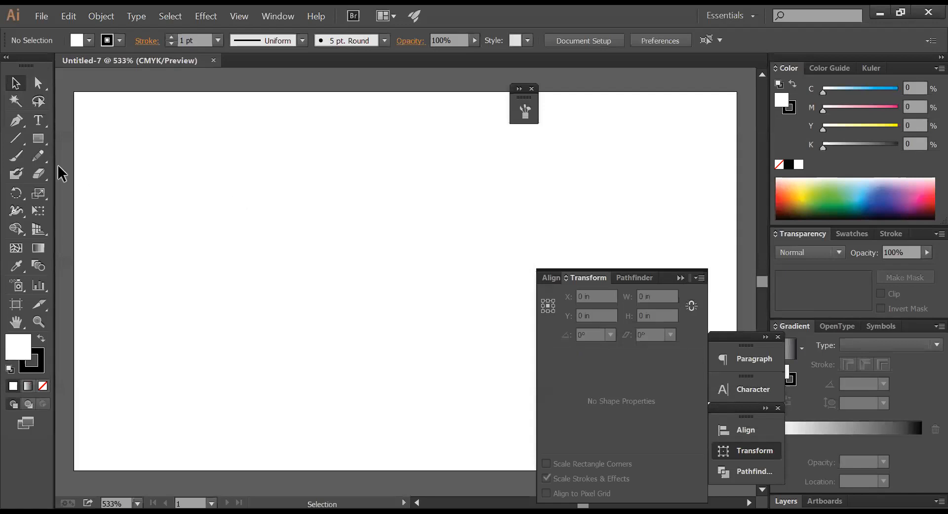
left_click(15, 159)
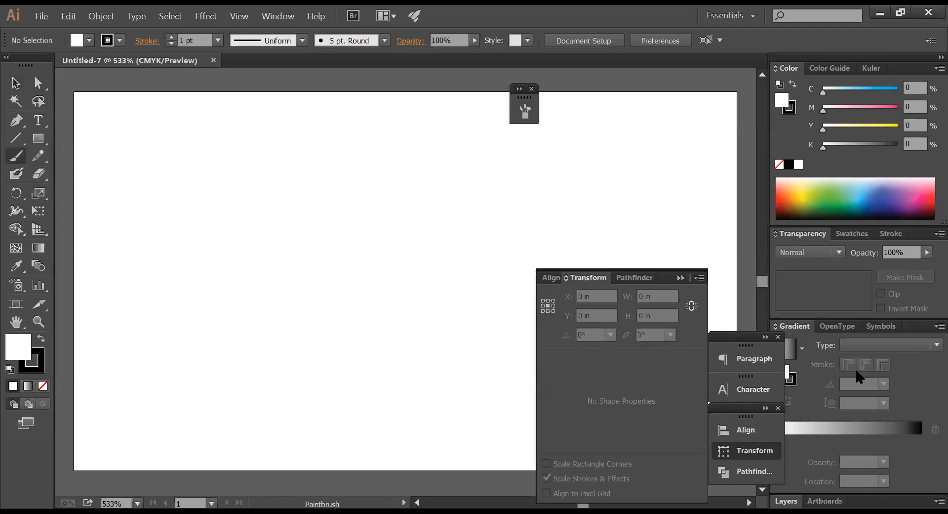
left_click(882, 326)
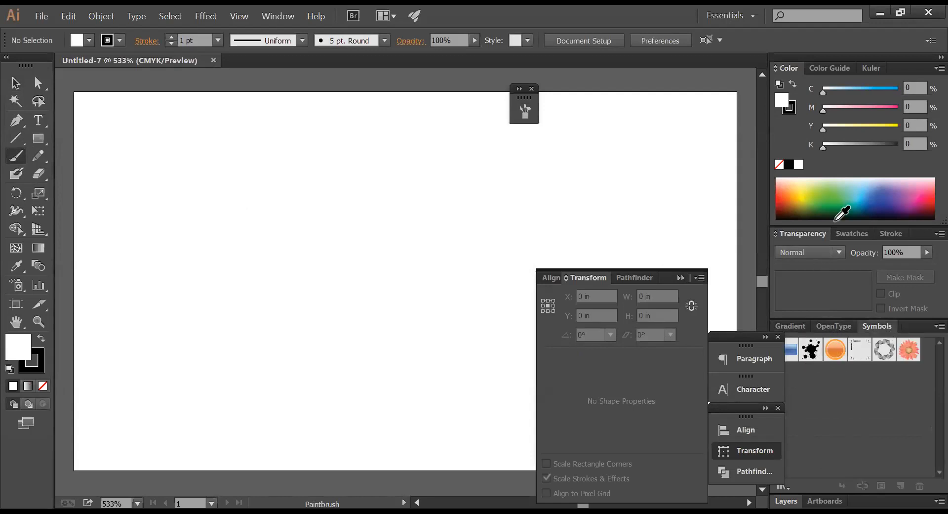
- Paint freehand Bengali lettering strokes on the artboard, including a small dot
left_click_drag(353, 163, 473, 416)
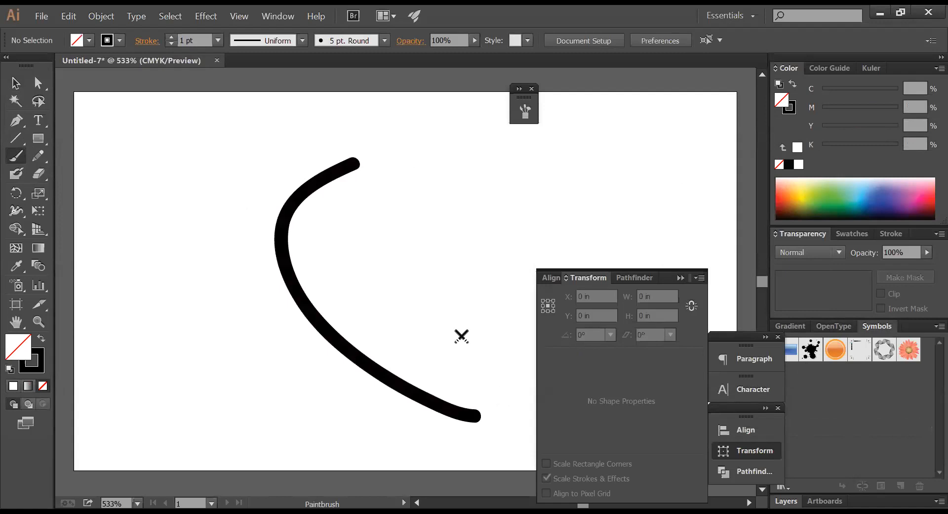
mouse_move(379, 166)
left_mouse_down()
mouse_move(360, 205)
mouse_move(362, 273)
mouse_move(395, 264)
mouse_move(422, 237)
mouse_move(429, 283)
mouse_move(531, 293)
left_mouse_up()
left_click_drag(430, 161, 462, 190)
left_click_drag(473, 146, 462, 279)
key("Tab")
mouse_move(342, 135)
left_mouse_down()
mouse_move(409, 115)
mouse_move(464, 162)
mouse_move(445, 202)
mouse_move(470, 211)
mouse_move(487, 239)
mouse_move(507, 160)
mouse_move(566, 148)
mouse_move(567, 199)
mouse_move(555, 231)
mouse_move(562, 119)
mouse_move(579, 92)
left_mouse_up()
left_click_drag(438, 226, 444, 240)
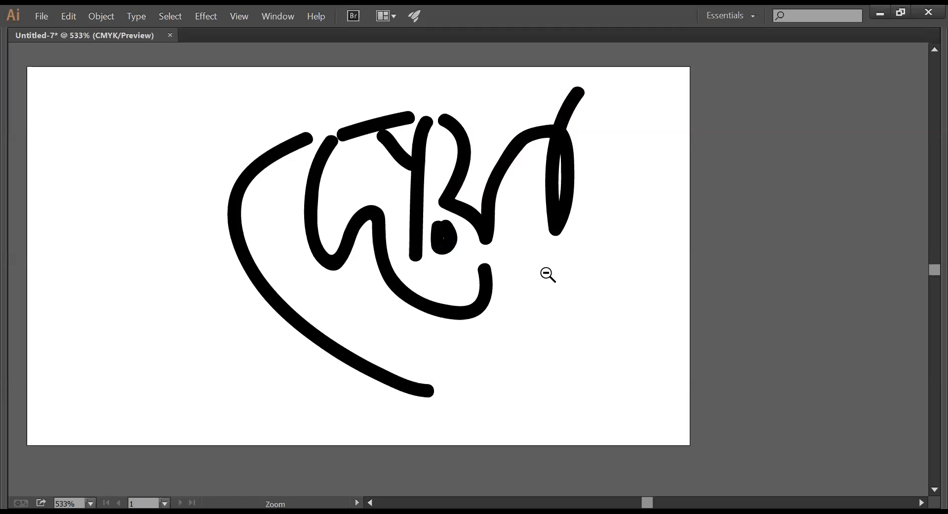
- Select the brush strokes and move the artwork to the left
left_click(554, 277, "alt")
left_click_drag(462, 275, 604, 275)
key("v")
left_click_drag(655, 323, 334, 123)
key("b")
key("Tab")
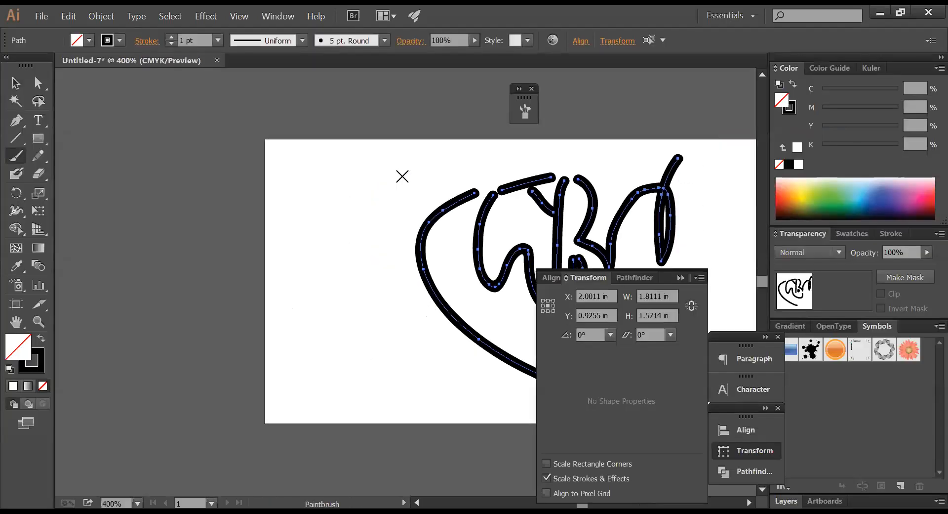
left_click(16, 83)
left_click_drag(536, 192, 388, 193)
- Delete all the brush strokes and the leftover dot, leaving an empty artboard
left_click_drag(577, 224, 250, 185)
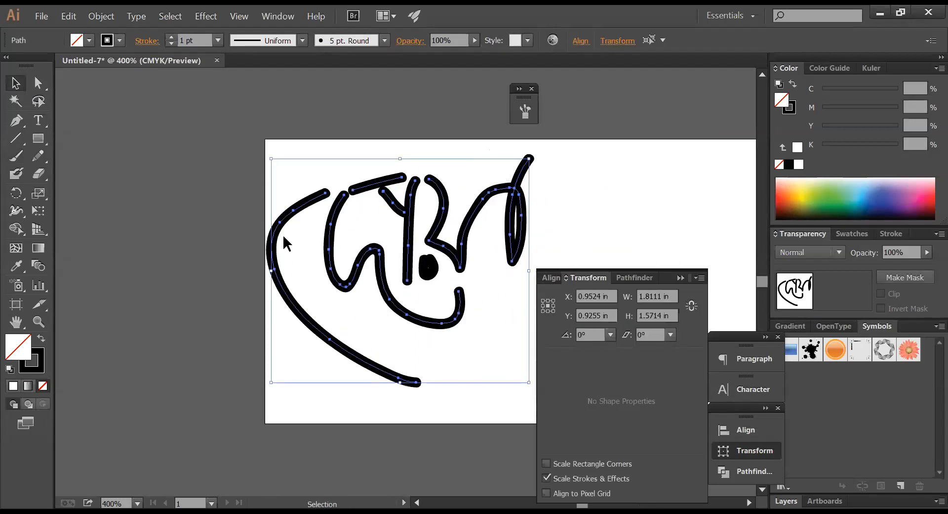
key("Delete")
key("ctrl+a")
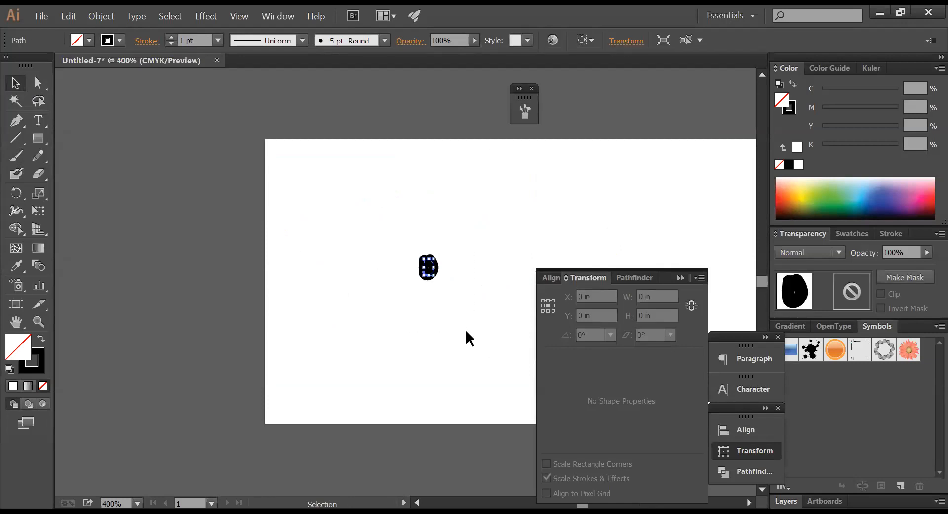
key("Delete")
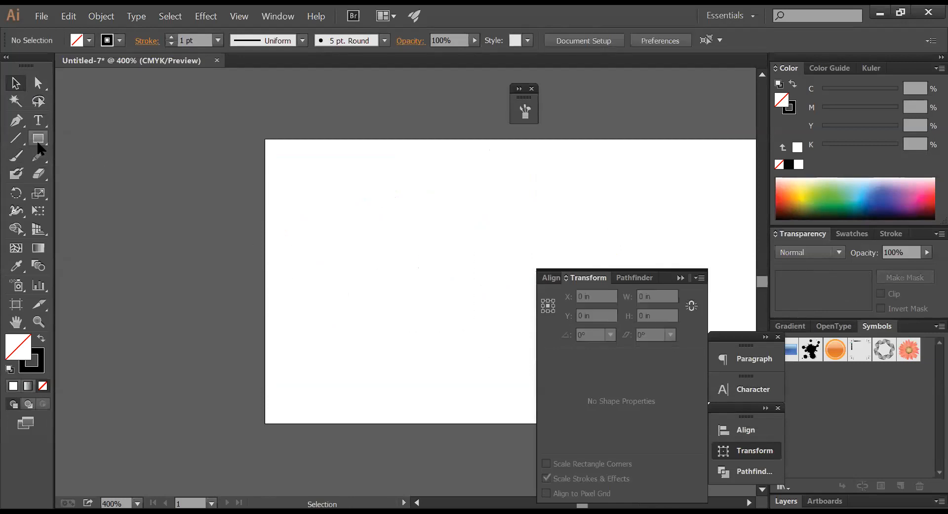
left_click(16, 155)
mouse_move(446, 178)
left_mouse_down()
mouse_move(354, 180)
mouse_move(421, 272)
mouse_move(322, 354)
left_mouse_up()
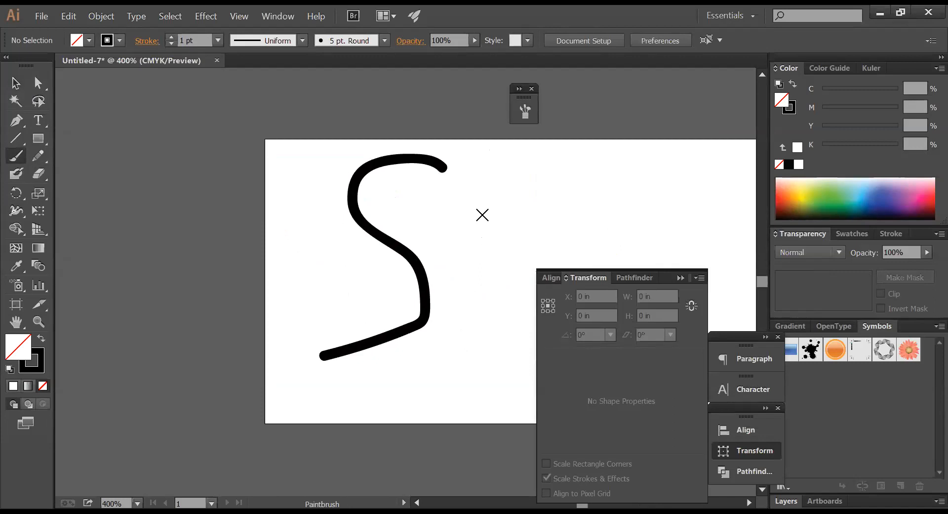
key("ctrl+z")
left_click(422, 149)
mouse_move(422, 149)
left_mouse_down()
mouse_move(380, 227)
mouse_move(388, 346)
mouse_move(336, 361)
left_mouse_up()
mouse_move(366, 297)
left_mouse_down()
mouse_move(423, 231)
mouse_move(458, 313)
mouse_move(483, 179)
mouse_move(499, 143)
left_mouse_up()
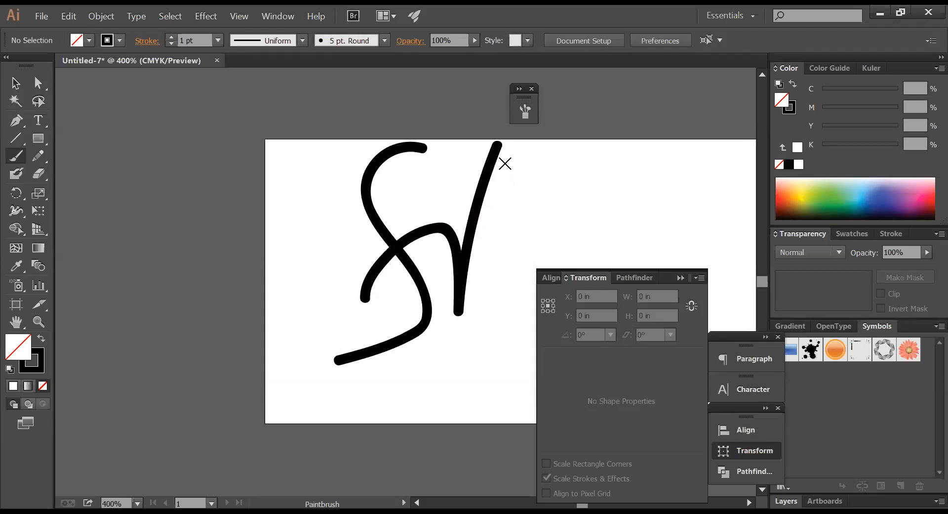
mouse_move(460, 168)
left_mouse_down()
mouse_move(555, 195)
mouse_move(528, 297)
mouse_move(630, 183)
mouse_move(657, 195)
left_mouse_up()
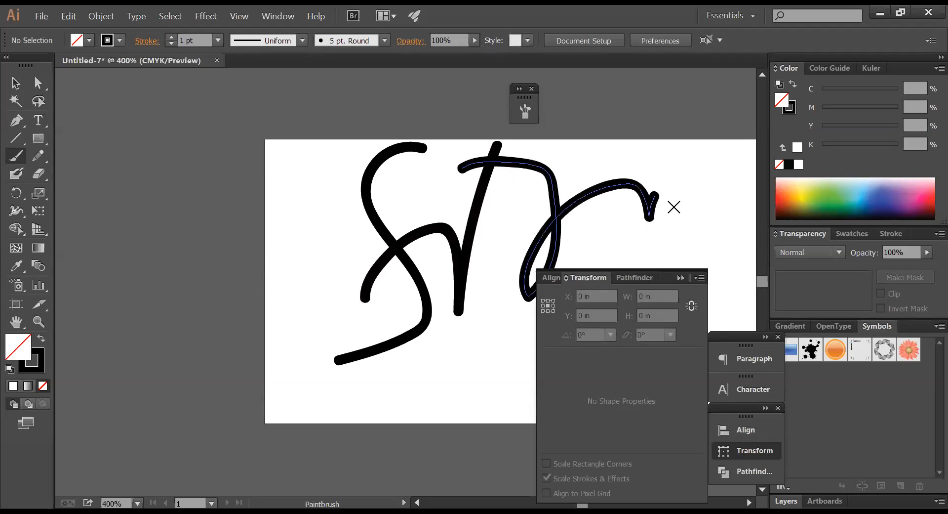
key("ctrl+z")
key("ctrl+z")
key("ctrl+z")
key("ctrl+z")
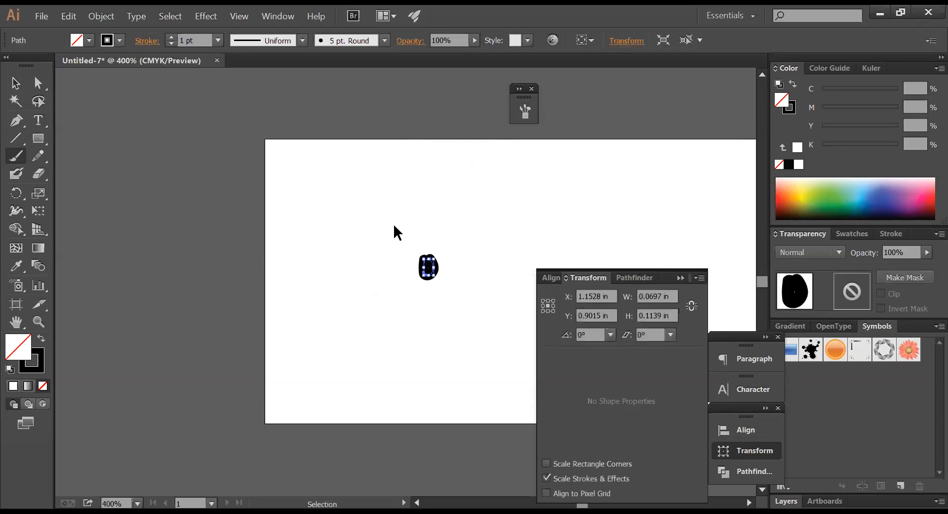
left_click_drag(377, 221, 444, 310)
key("b")
key("Delete")
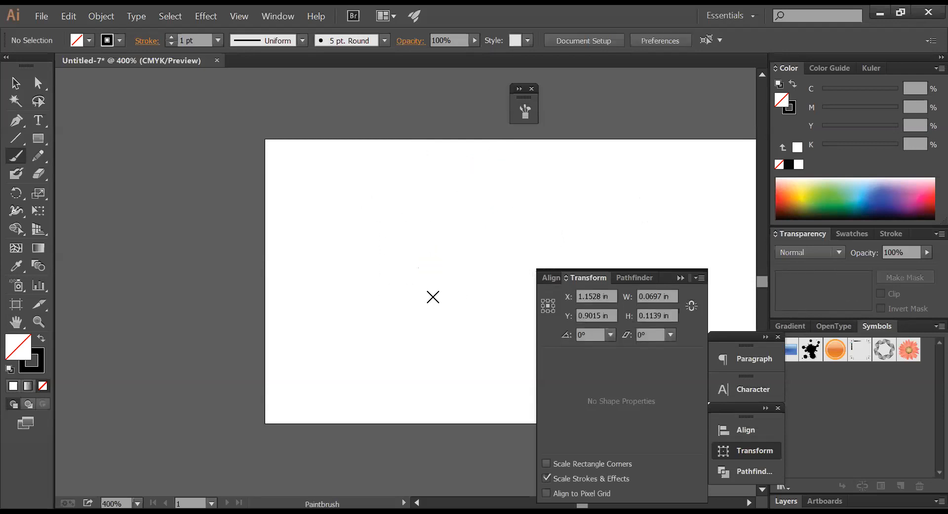
mouse_move(379, 254)
left_mouse_down()
mouse_move(386, 217)
mouse_move(426, 232)
mouse_move(435, 284)
mouse_move(414, 335)
mouse_move(340, 333)
mouse_move(302, 272)
mouse_move(286, 201)
mouse_move(219, 172)
mouse_move(169, 239)
left_mouse_up()
mouse_move(400, 295)
left_mouse_down()
mouse_move(457, 296)
mouse_move(467, 330)
mouse_move(461, 248)
mouse_move(520, 185)
left_mouse_up()
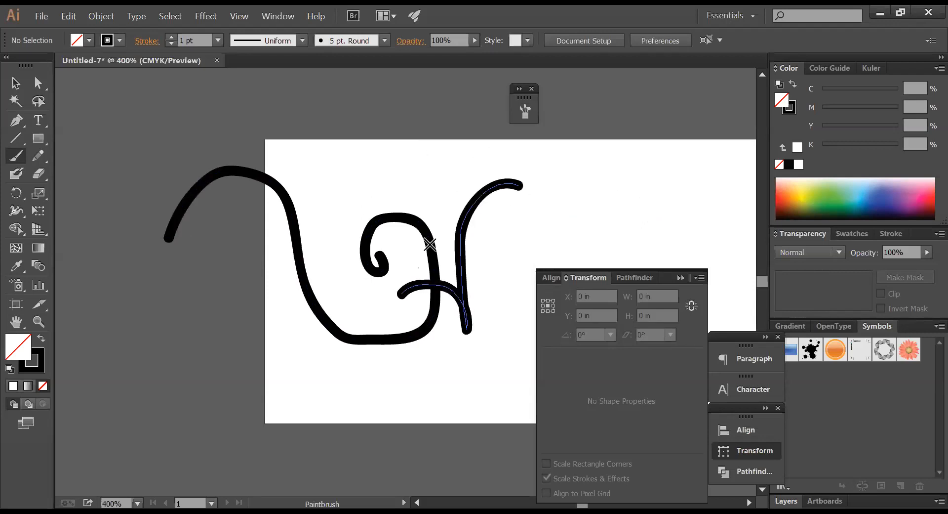
left_click(40, 84)
left_click_drag(374, 379, 372, 350)
left_click(464, 365)
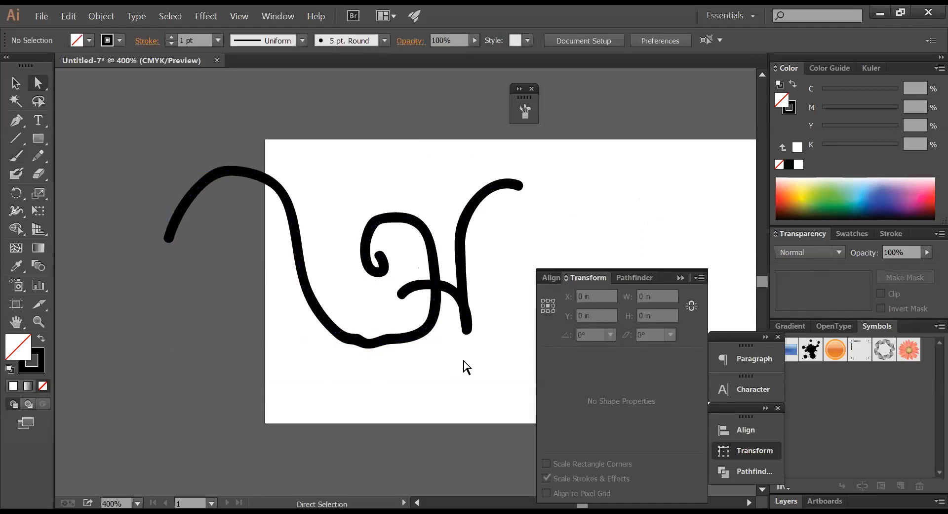
key("ctrl")
key("ctrl+a")
key("Delete")
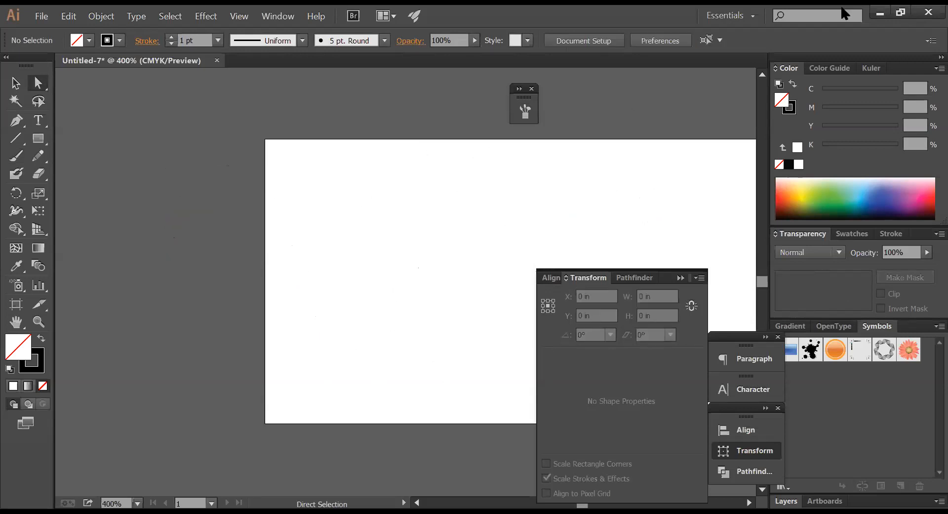
left_click_drag(489, 192, 386, 182)
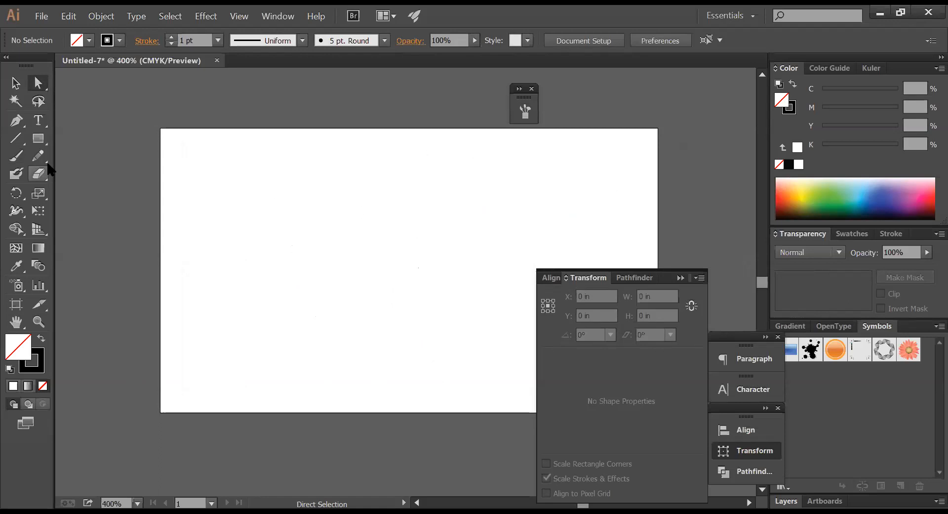
- Paint a wave stroke and apply the charcoal brush from the Brushes panel
left_click(16, 155)
mouse_move(255, 251)
left_mouse_down()
mouse_move(284, 198)
mouse_move(334, 239)
mouse_move(325, 285)
mouse_move(384, 307)
mouse_move(399, 230)
mouse_move(435, 218)
left_mouse_up()
left_click_drag(441, 275, 321, 170)
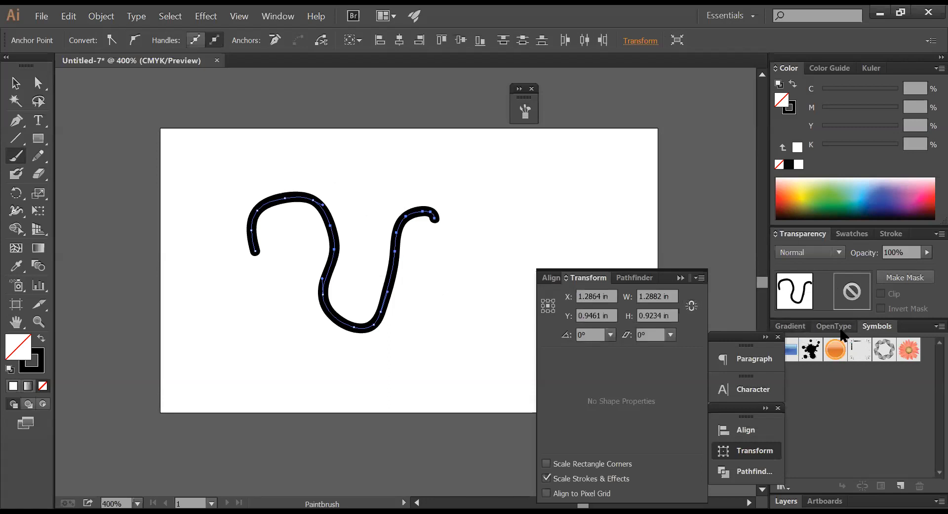
left_click(277, 17)
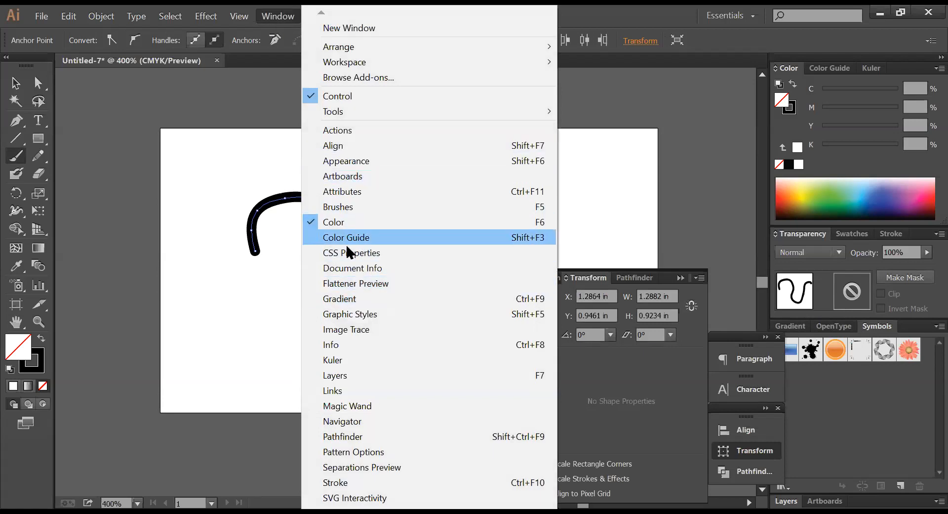
left_click(339, 208)
left_click_drag(381, 105, 558, 118)
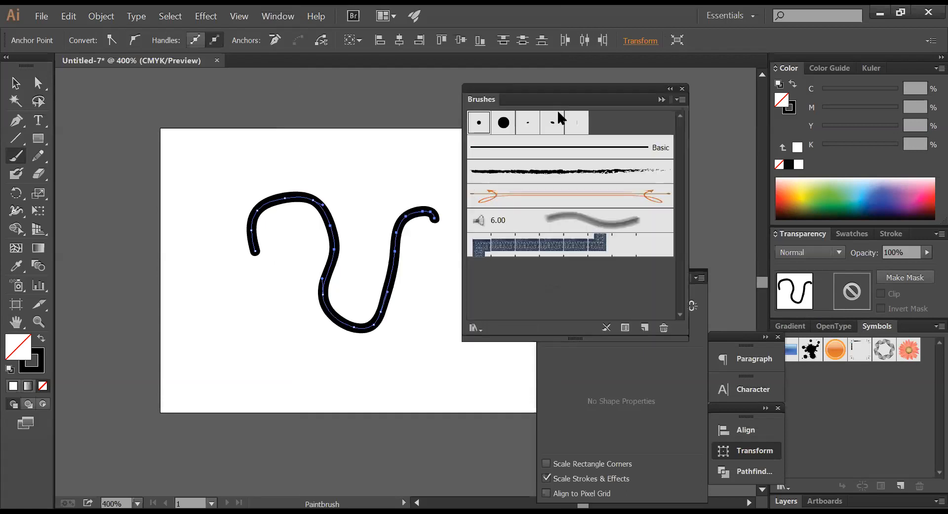
left_click(556, 172)
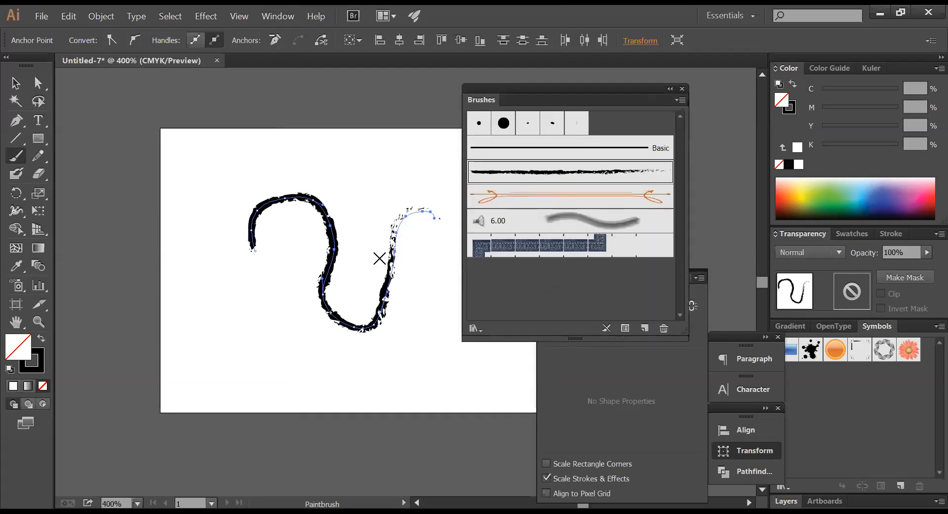
key("ctrl+shift+a")
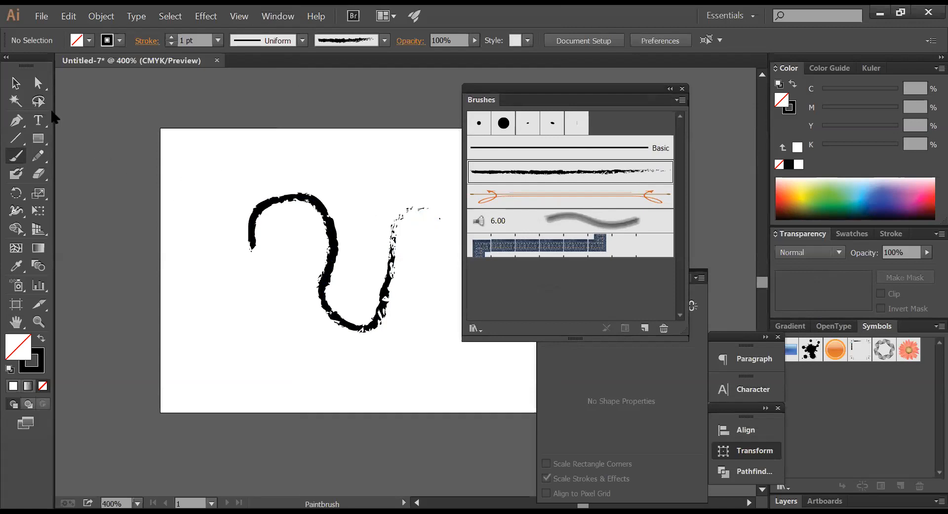
- Delete the charcoal wave and paint two new charcoal strokes
left_click(16, 83)
left_click_drag(148, 140, 349, 253)
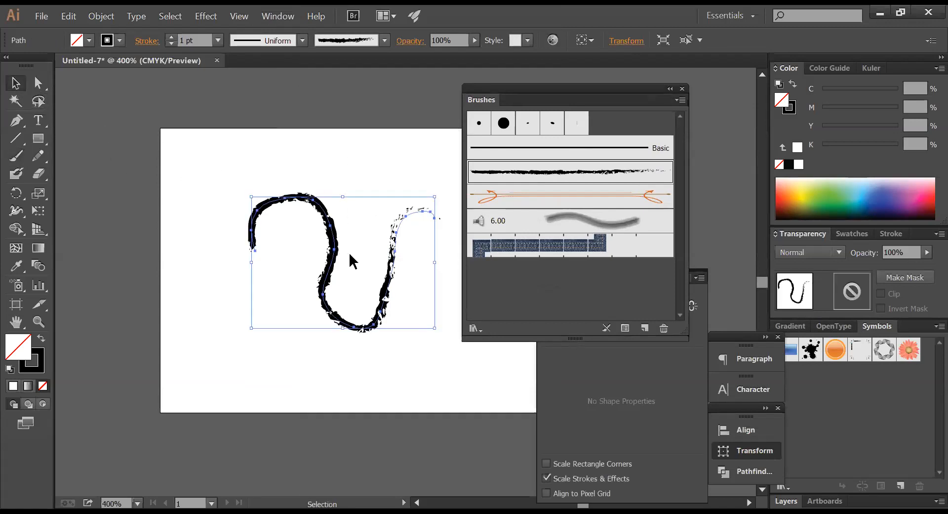
key("Delete")
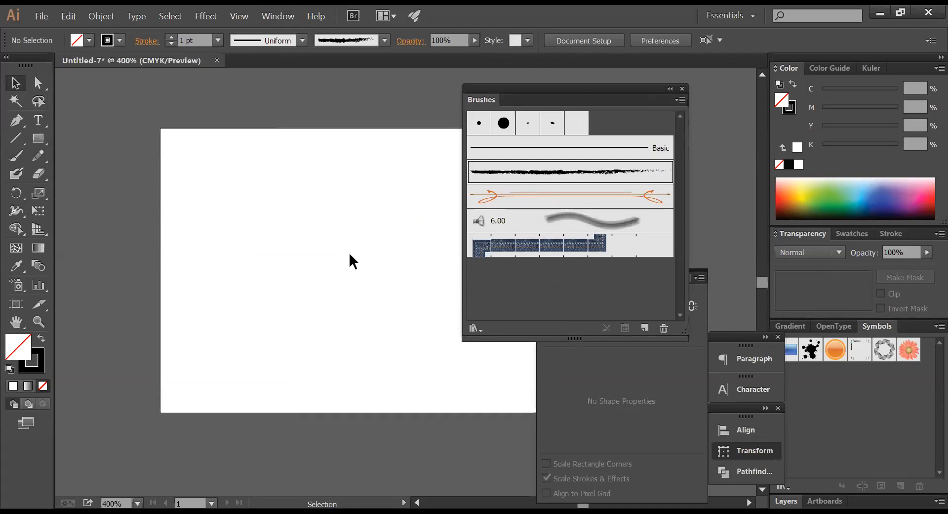
left_click(16, 156)
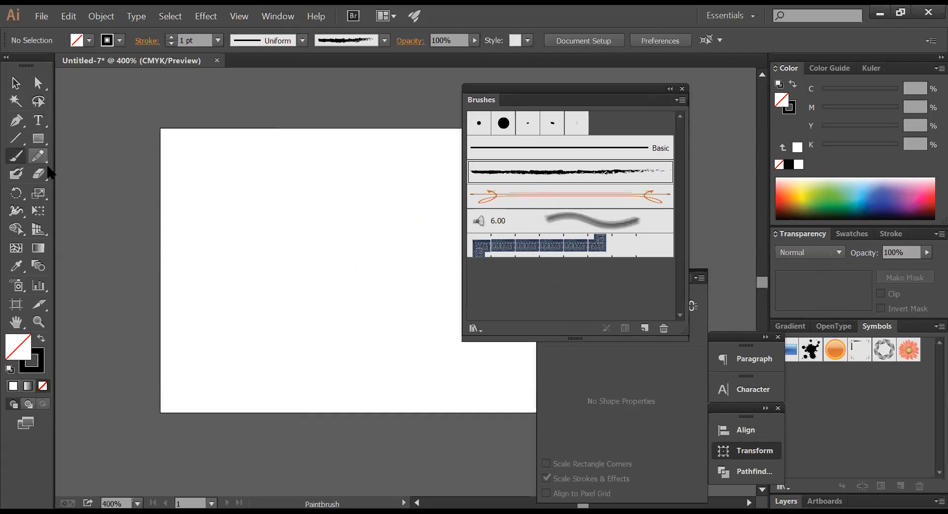
left_click_drag(239, 336, 280, 357)
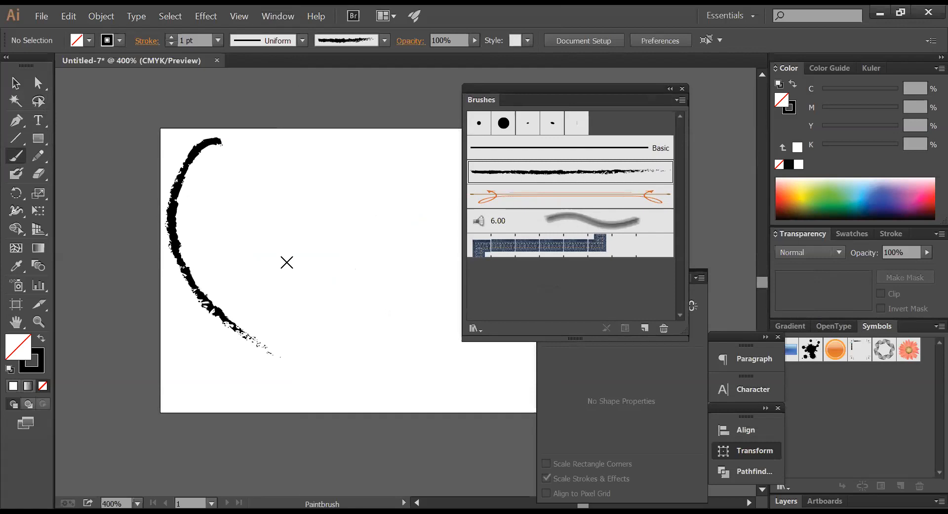
mouse_move(259, 276)
left_mouse_down()
mouse_move(235, 216)
mouse_move(311, 266)
mouse_move(325, 214)
mouse_move(301, 156)
left_mouse_up()
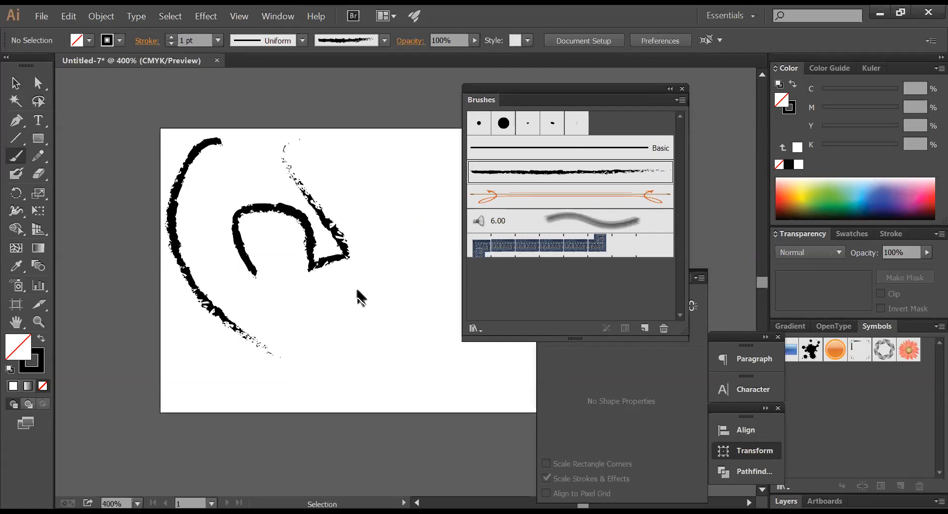
- Delete all the charcoal strokes and close Untitled-7 without saving
left_click_drag(356, 296, 158, 159)
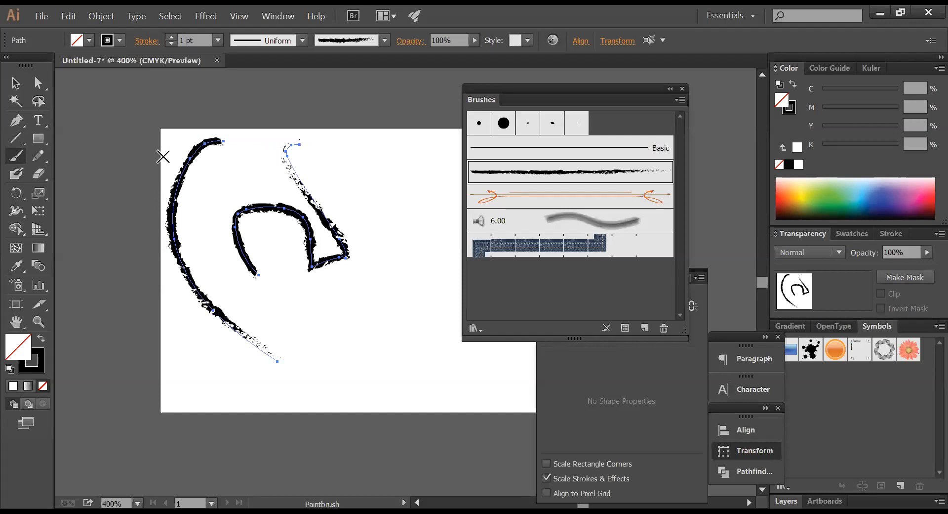
key("Delete")
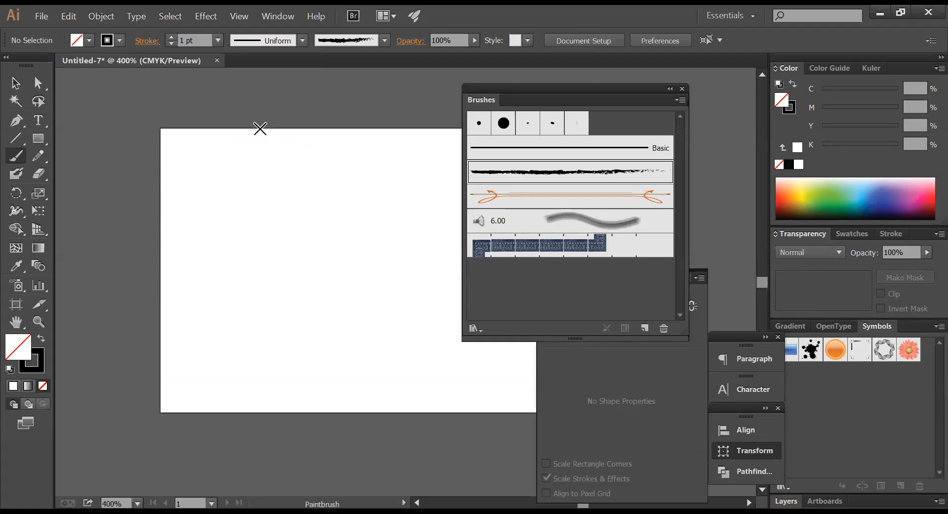
key("ctrl+w")
left_click(550, 287)
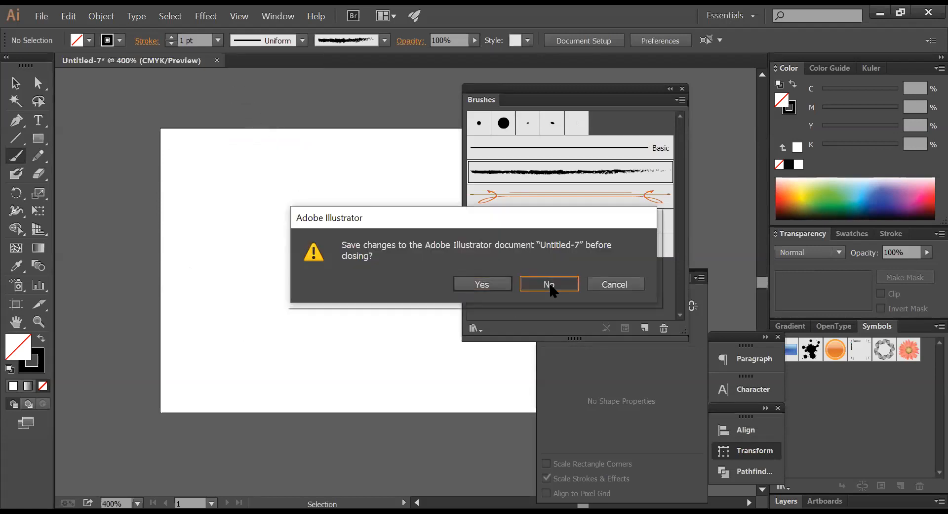